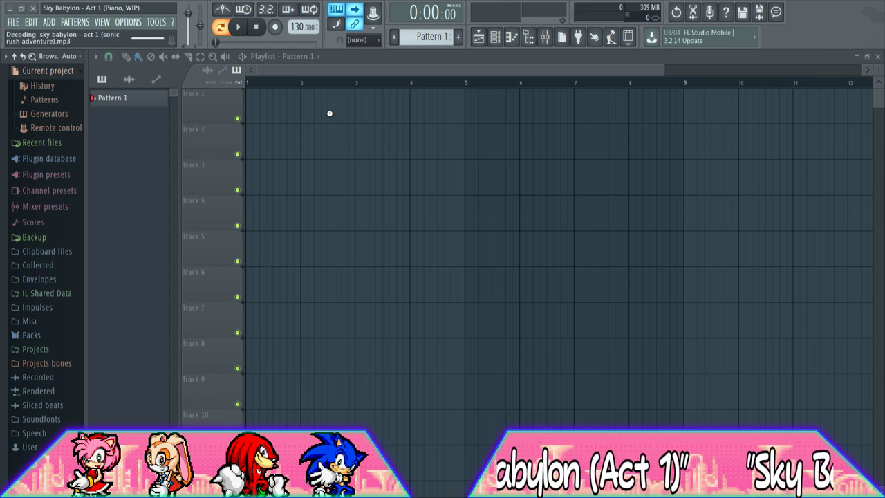
# Place the Sky Babylon - Act 1 audio clip at the start of Track 1 and play its opening
pyautogui.moveTo(346, 117); pyautogui.dragTo(268, 102)
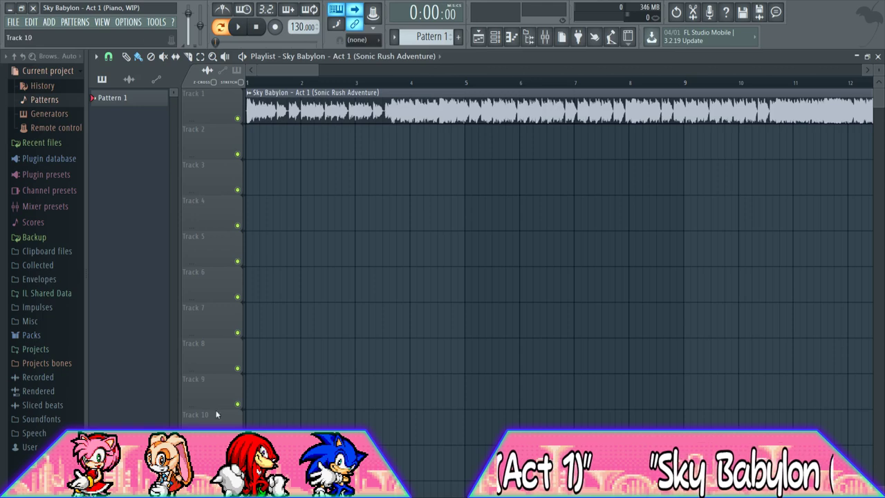
pyautogui.moveTo(318, 70); pyautogui.dragTo(256, 76)
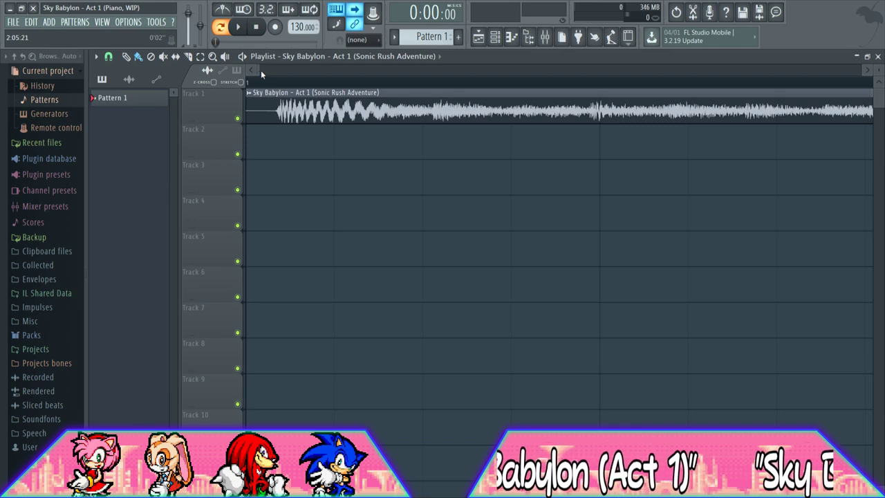
pyautogui.moveTo(260, 71); pyautogui.dragTo(265, 71)
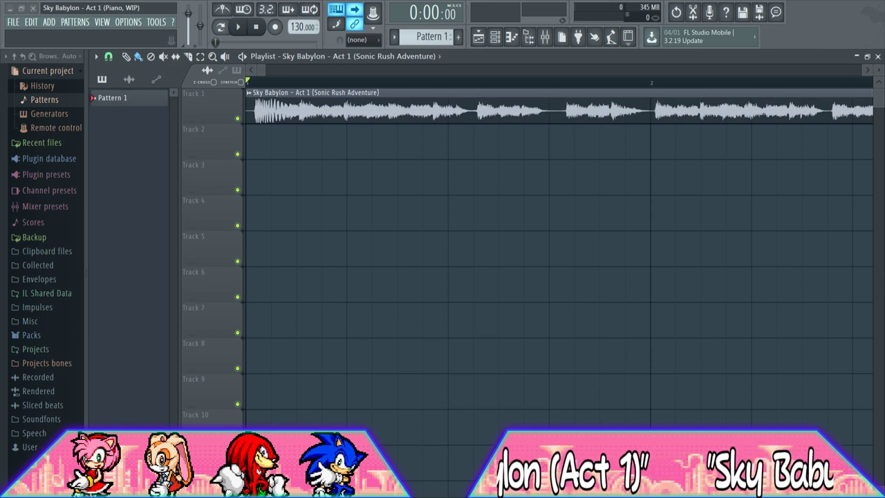
pyautogui.moveTo(264, 74); pyautogui.dragTo(258, 74)
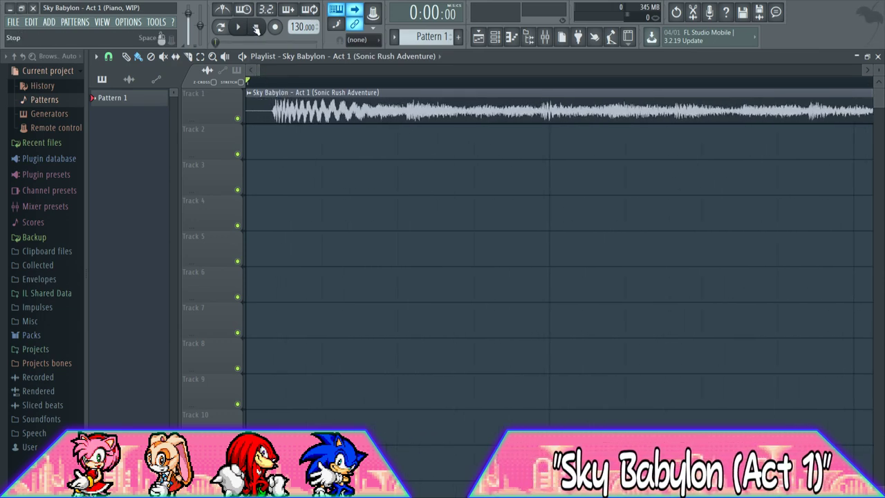
pyautogui.click(245, 27)
pyautogui.click(262, 31)
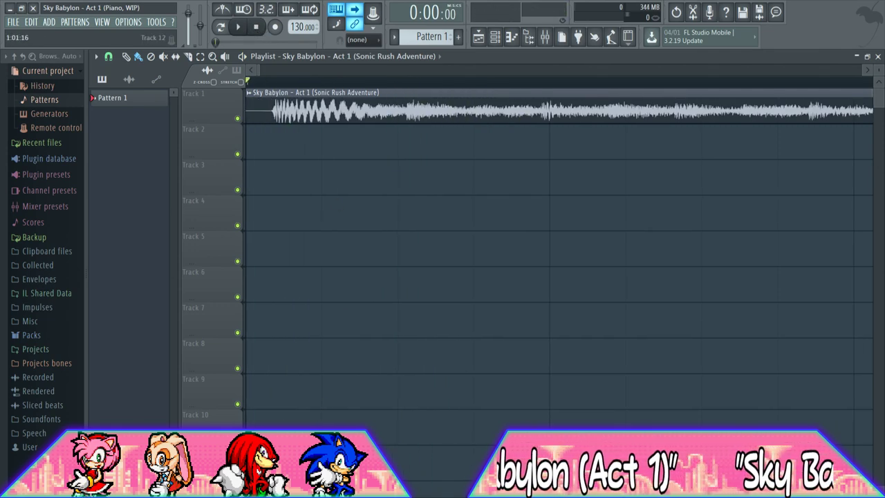
pyautogui.click(238, 27)
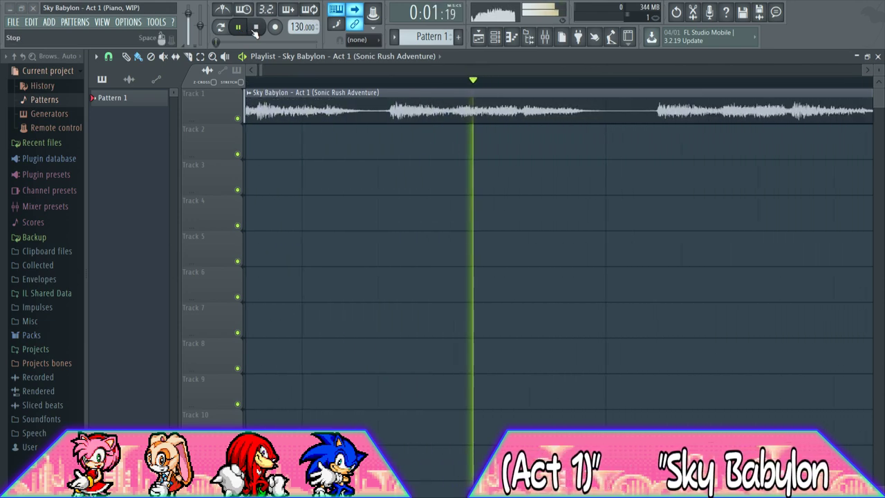
pyautogui.click(255, 27)
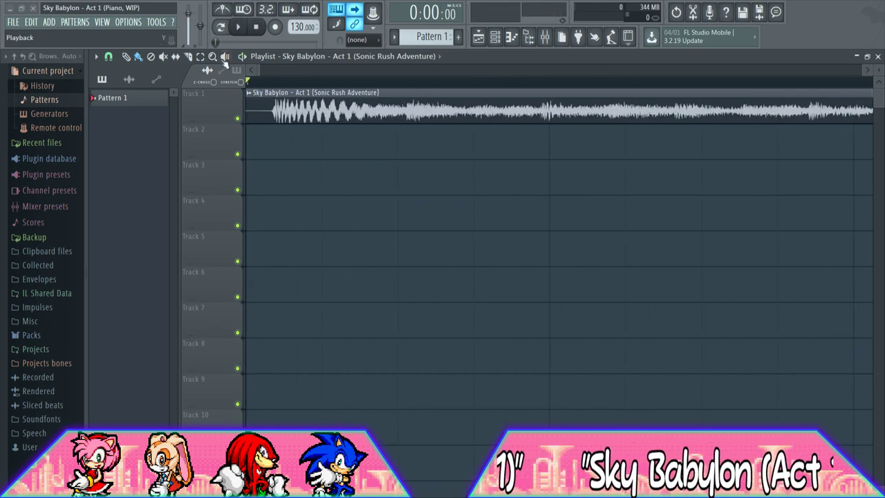
# Route the Sky Babylon clip's channel to mixer track 10 in its channel settings
pyautogui.doubleClick(251, 98)
pyautogui.scroll(9, 426, 154)
pyautogui.scroll(1, 426, 154)
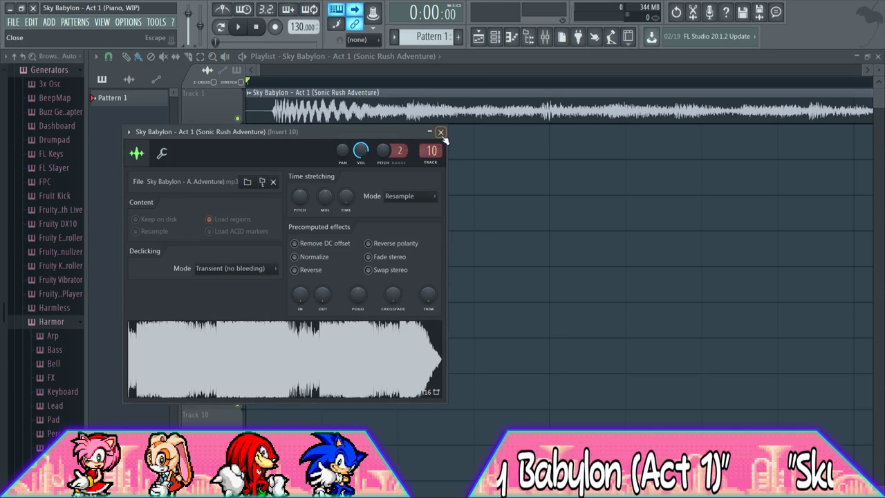
pyautogui.click(441, 132)
# Lower the Insert 10 mixer fader to about -4.8 dB and play the clip briefly to check its loudness
pyautogui.press('F9')
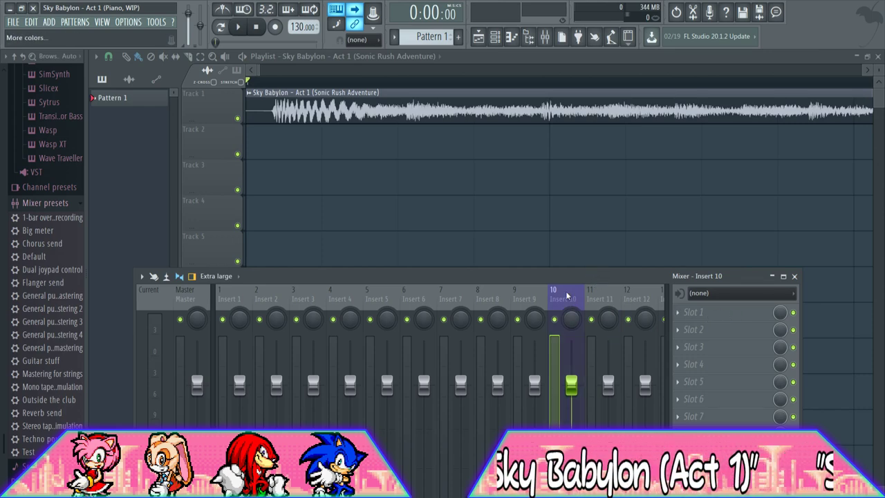
pyautogui.moveTo(571, 386); pyautogui.dragTo(571, 418)
pyautogui.click(238, 27)
pyautogui.press('space')
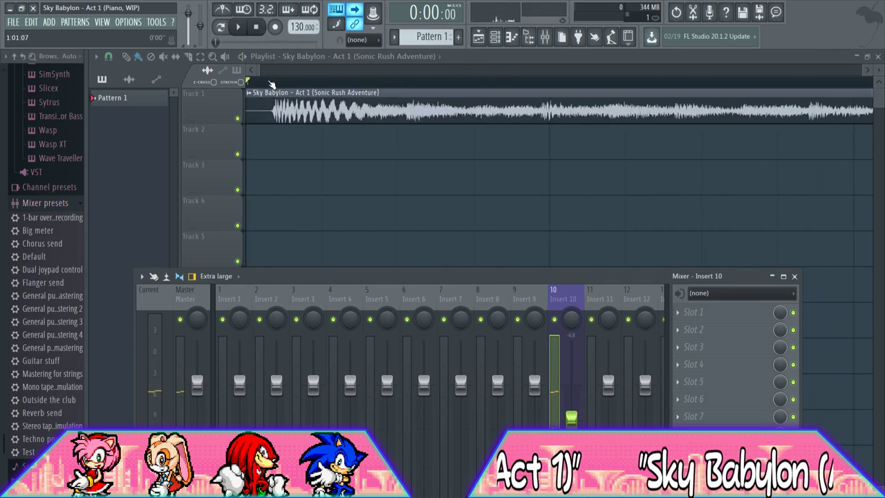
pyautogui.press('F9')
# Slice the silence off the beginning of the Sky Babylon clip so its first sound starts at bar 1
pyautogui.moveTo(259, 69); pyautogui.dragTo(244, 90)
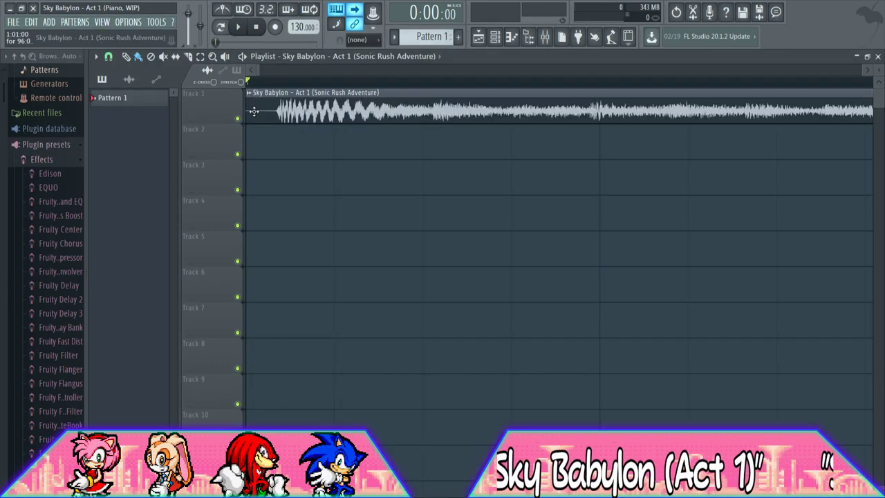
pyautogui.click(189, 56)
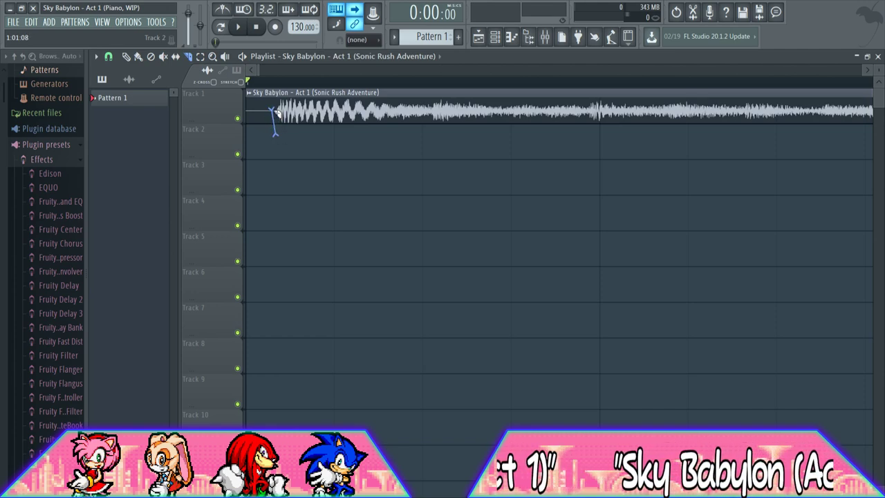
pyautogui.moveTo(278, 112)
pyautogui.mouseDown()
pyautogui.moveTo(276, 98)
pyautogui.moveTo(250, 113)
pyautogui.mouseUp()
pyautogui.click(139, 57)
pyautogui.rightClick(267, 116)
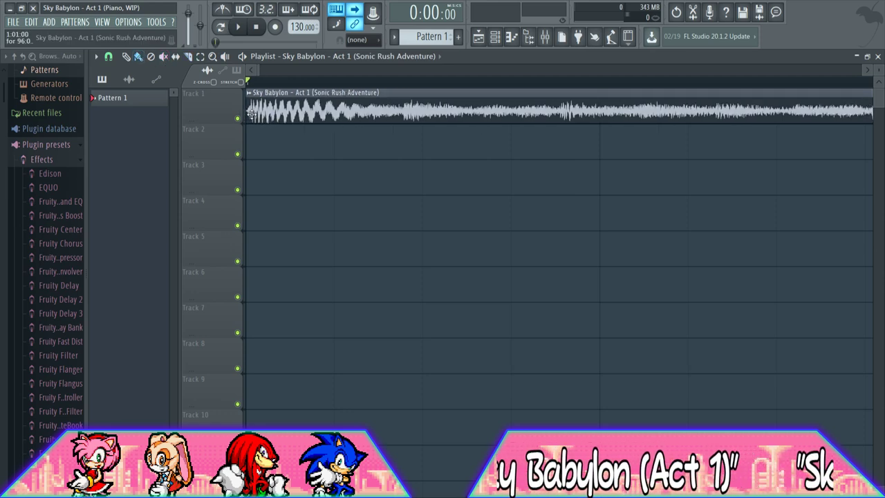
# Turn on the metronome and play the trimmed clip against it from the start
pyautogui.moveTo(258, 70); pyautogui.dragTo(601, 70)
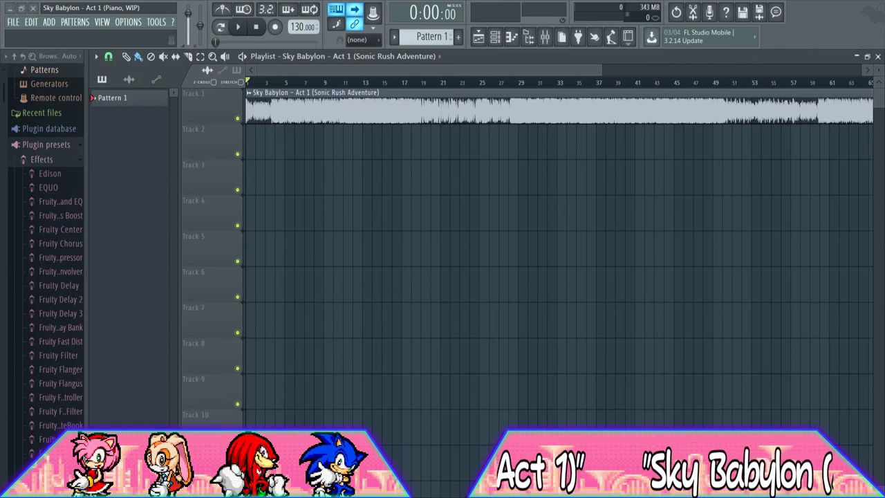
pyautogui.moveTo(601, 70); pyautogui.dragTo(429, 70)
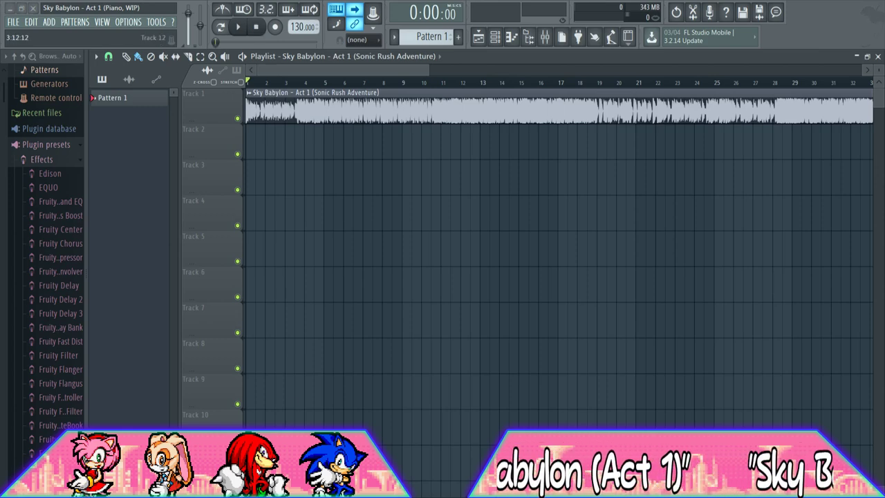
pyautogui.press('space')
pyautogui.click(222, 10)
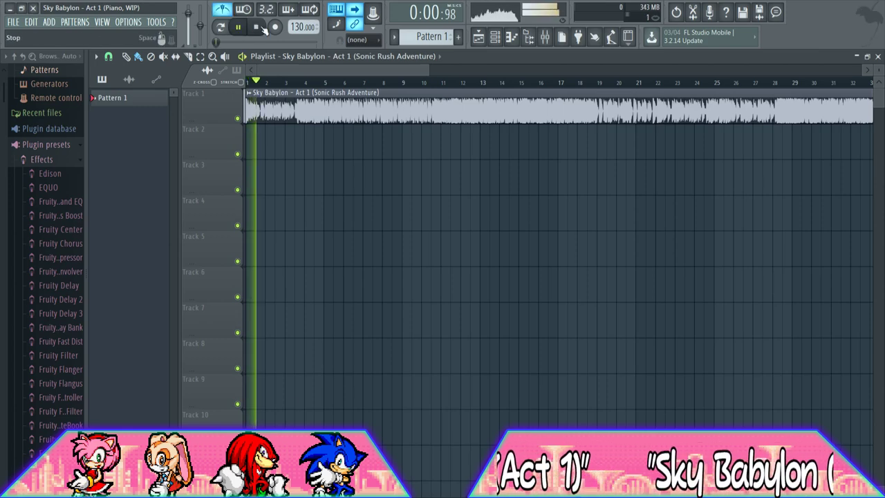
pyautogui.click(261, 28)
# Try a project tempo of 160 BPM by playing the clip's opening against the metronome
pyautogui.moveTo(296, 26); pyautogui.dragTo(296, 0)
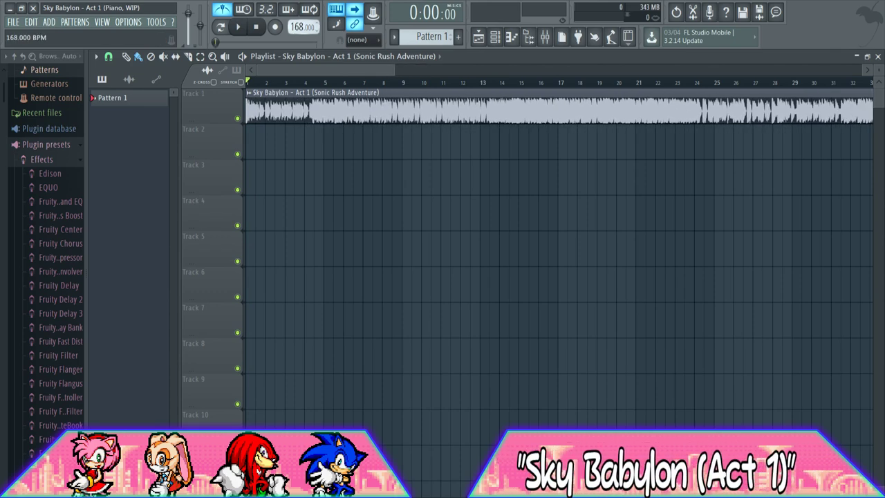
pyautogui.click(238, 28)
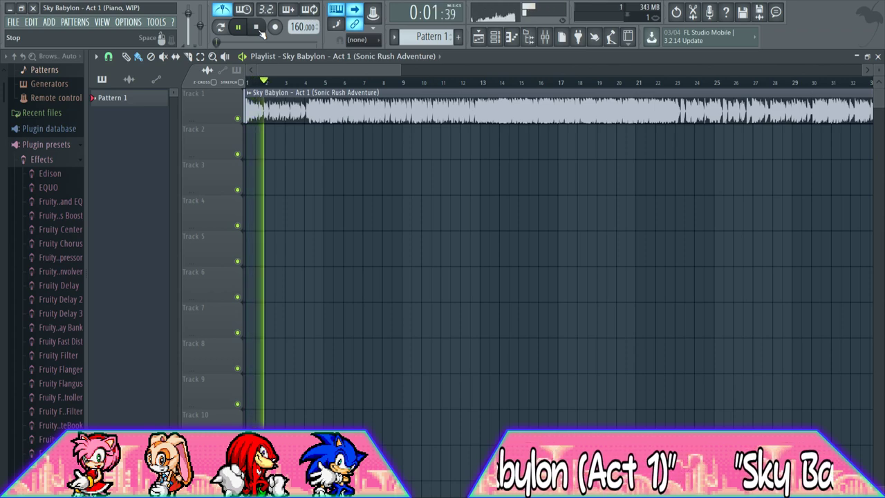
pyautogui.click(261, 27)
# Try a project tempo of 150 BPM and play the clip's opening against the metronome
pyautogui.moveTo(401, 71); pyautogui.dragTo(327, 71)
pyautogui.moveTo(298, 27); pyautogui.dragTo(298, 40)
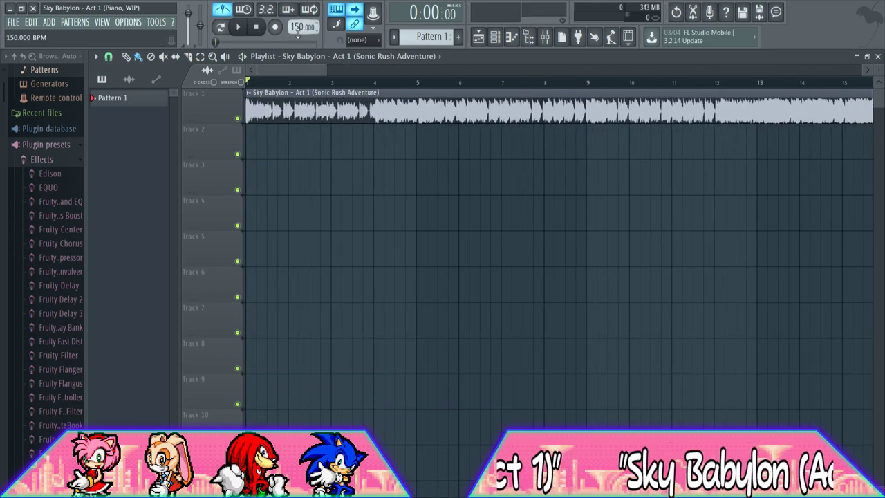
pyautogui.click(238, 28)
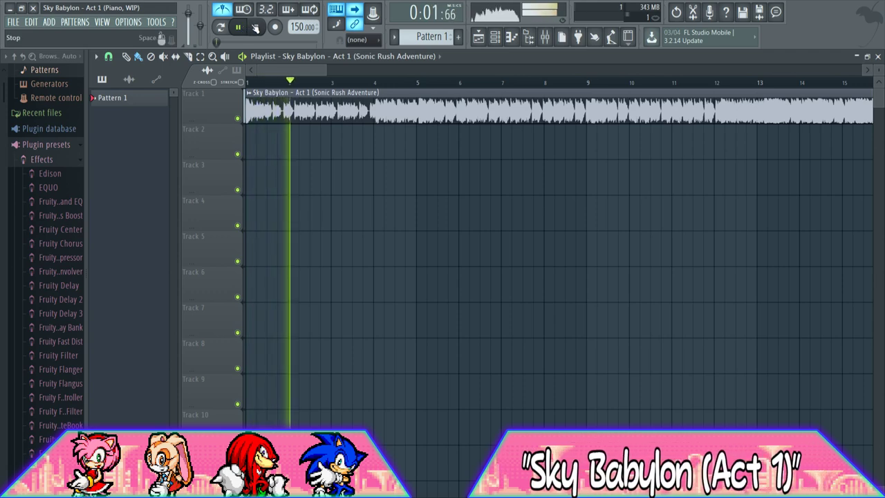
pyautogui.click(244, 27)
pyautogui.click(244, 28)
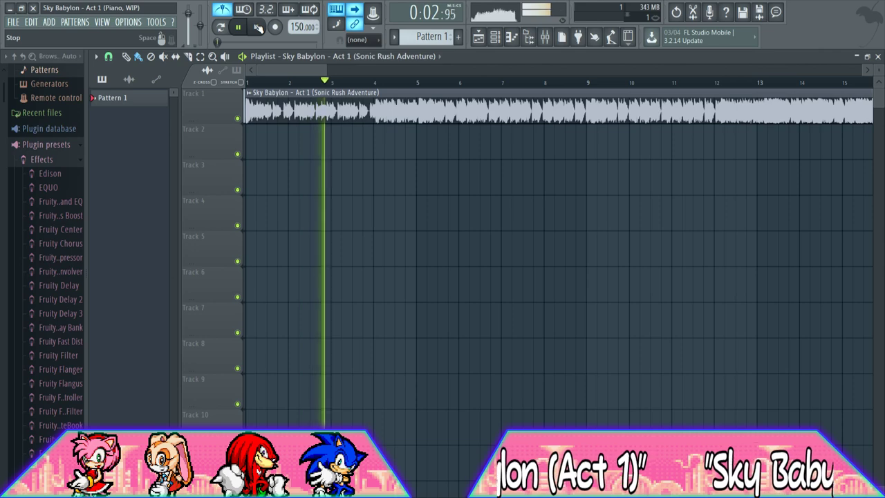
pyautogui.click(258, 28)
# Try 145 BPM as the project tempo and compare the clip's opening beats with the metronome
pyautogui.scroll(-5, 299, 26)
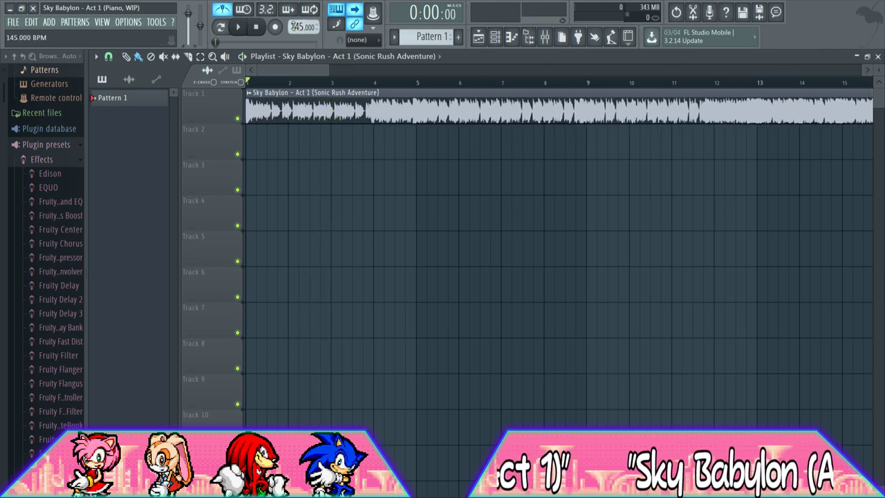
pyautogui.click(245, 27)
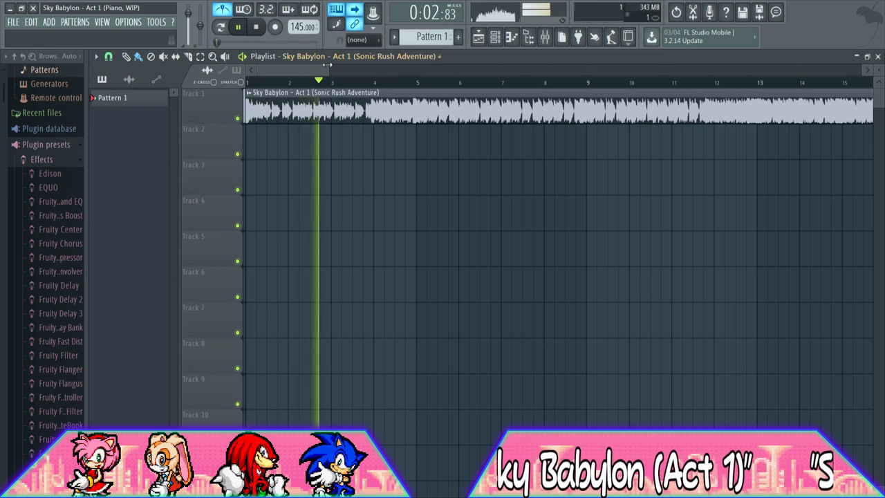
pyautogui.moveTo(329, 71); pyautogui.dragTo(283, 72)
pyautogui.click(257, 27)
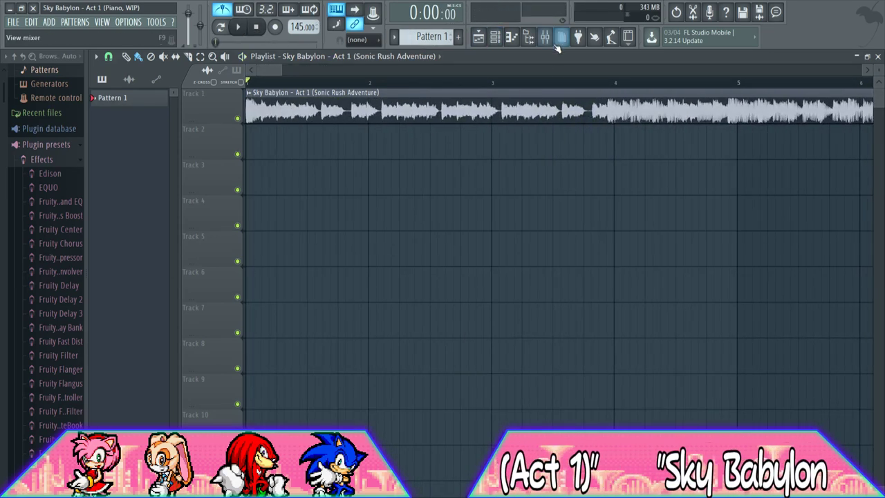
pyautogui.click(546, 37)
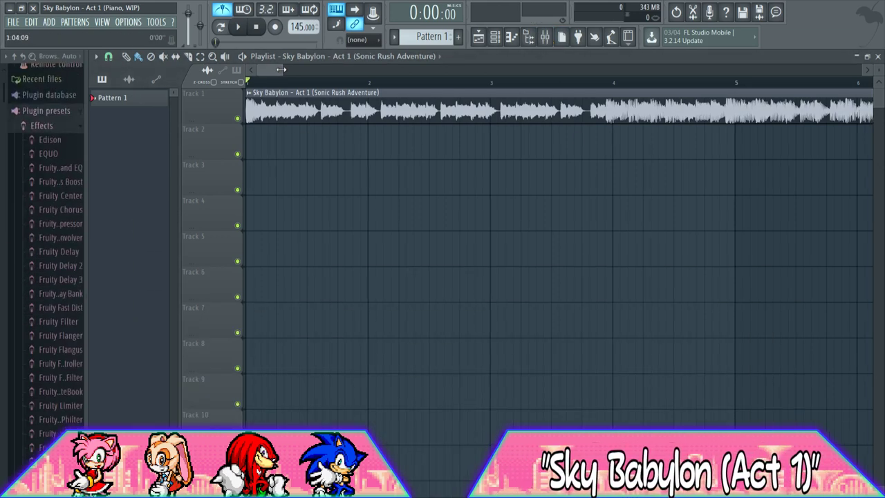
# Try 140 BPM as the project tempo and listen to the opening with the metronome
pyautogui.moveTo(281, 69); pyautogui.dragTo(315, 70)
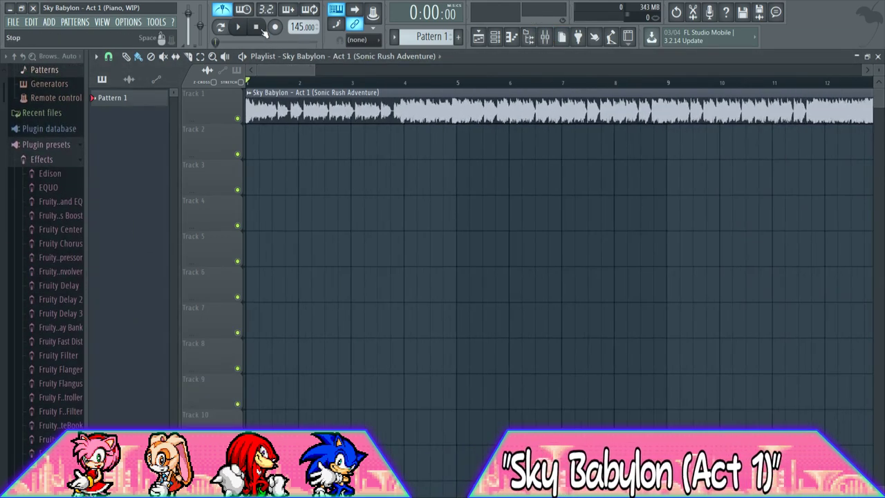
pyautogui.scroll(-5, 297, 27)
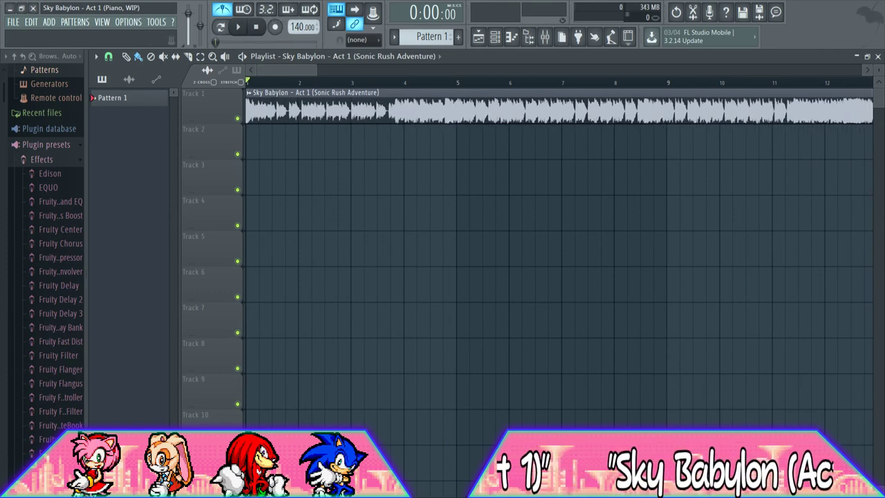
pyautogui.click(238, 28)
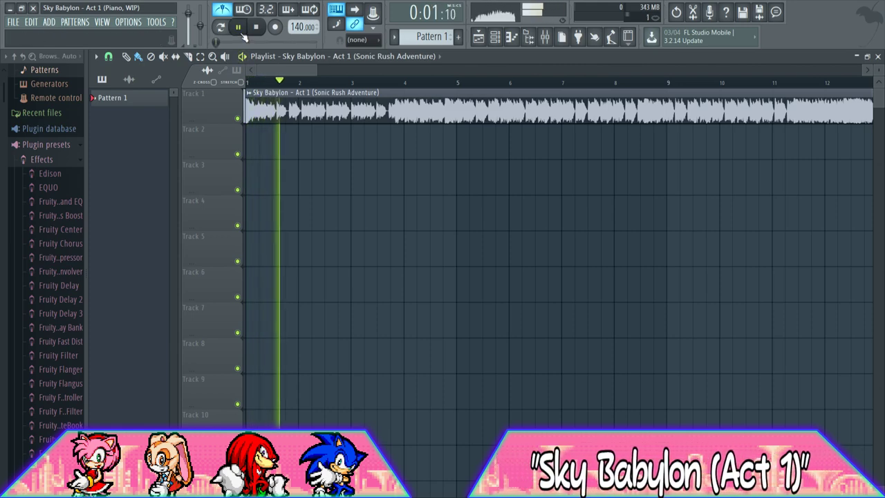
pyautogui.press('space')
# Try raising the project tempo to 142 BPM and play the opening again
pyautogui.scroll(2, 296, 30)
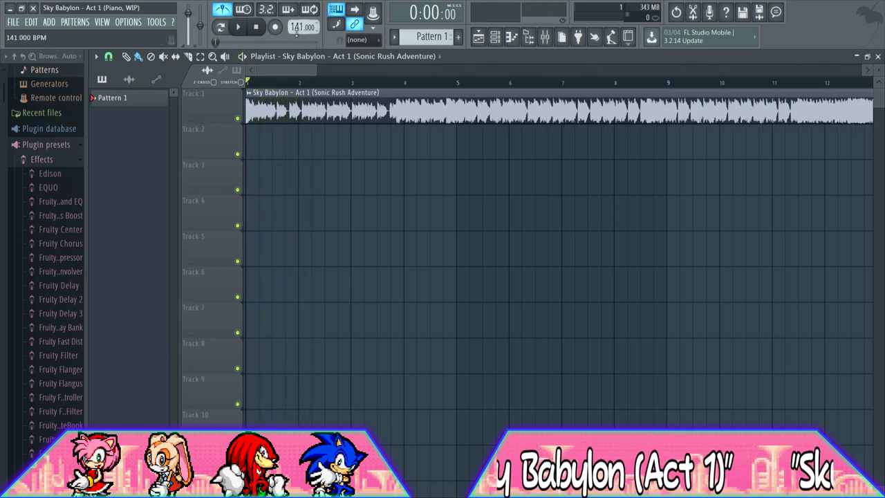
pyautogui.click(238, 28)
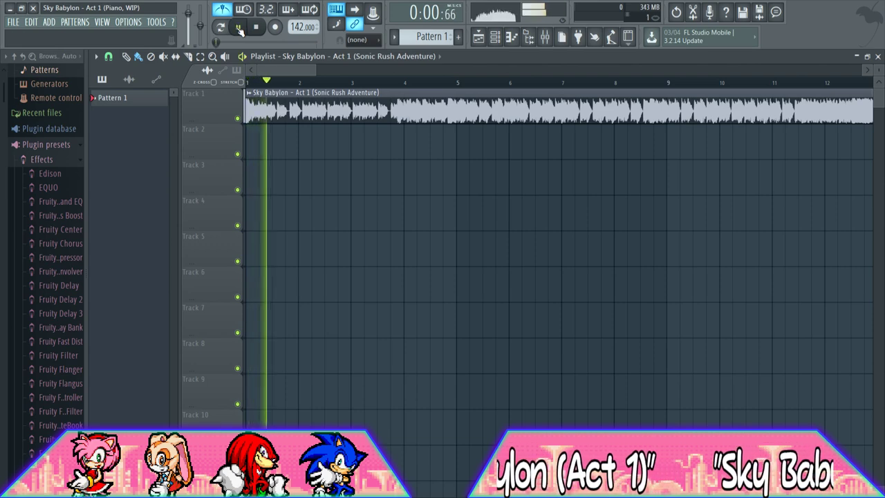
pyautogui.press('space')
# Set the project tempo to 144 BPM and play the clip's opening with the metronome
pyautogui.scroll(2, 291, 26)
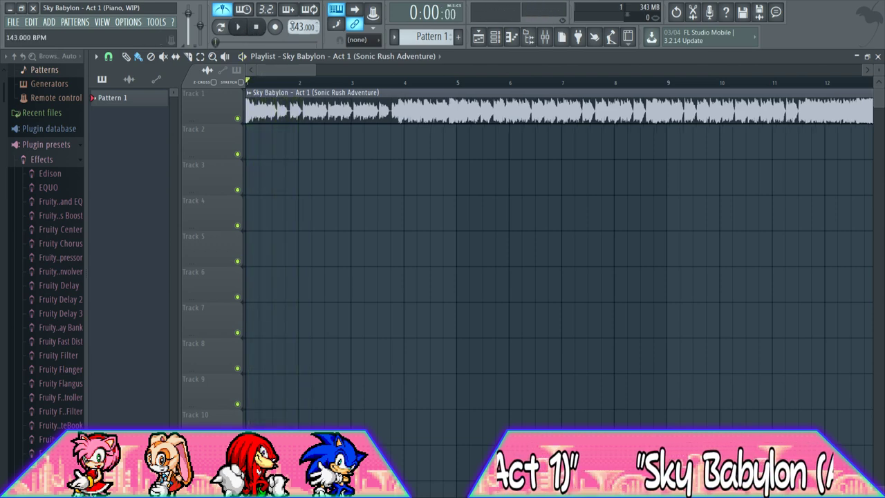
pyautogui.click(239, 27)
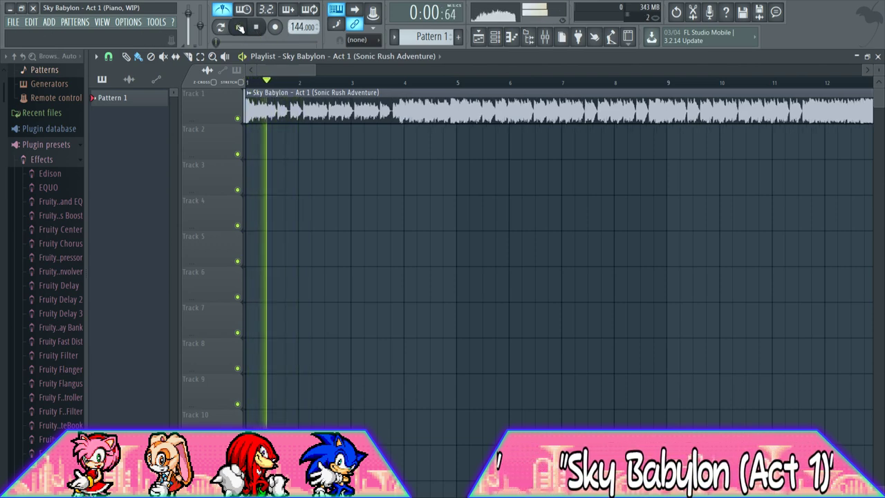
pyautogui.click(253, 27)
# Play the song from bar 66 to check that its beats stay aligned with the metronome
pyautogui.moveTo(277, 68); pyautogui.dragTo(597, 70)
pyautogui.click(393, 81)
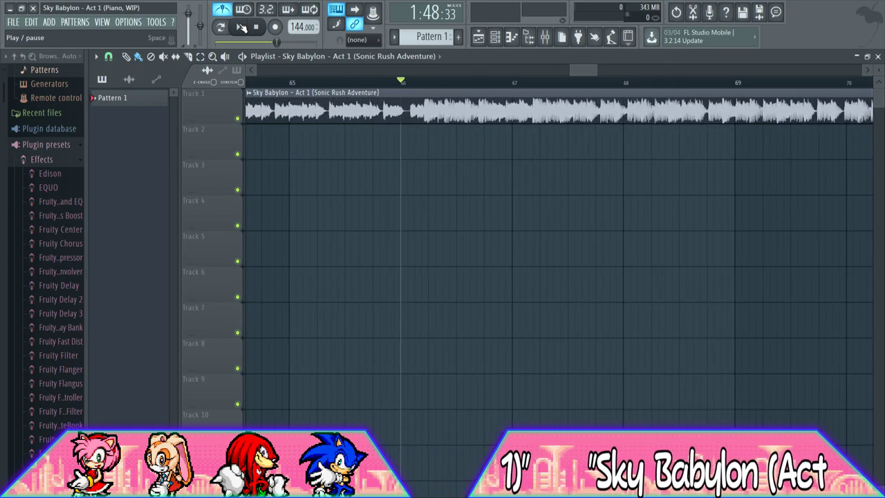
pyautogui.click(238, 27)
pyautogui.click(255, 27)
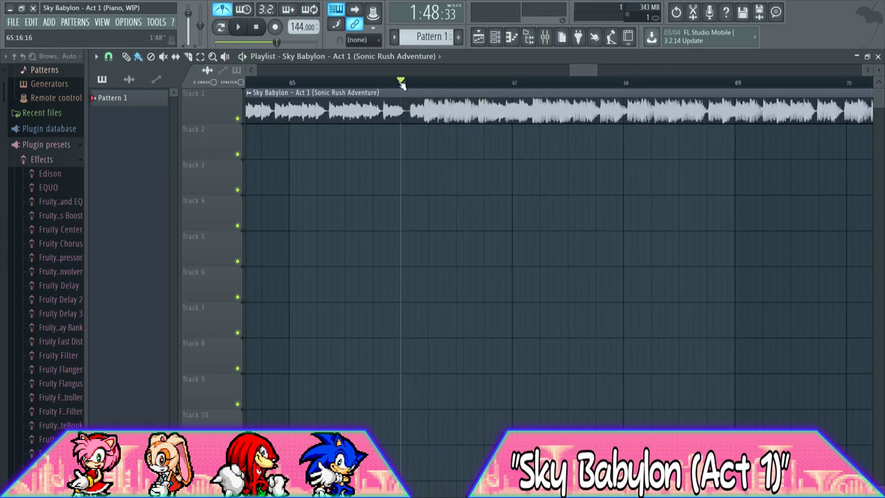
pyautogui.click(238, 26)
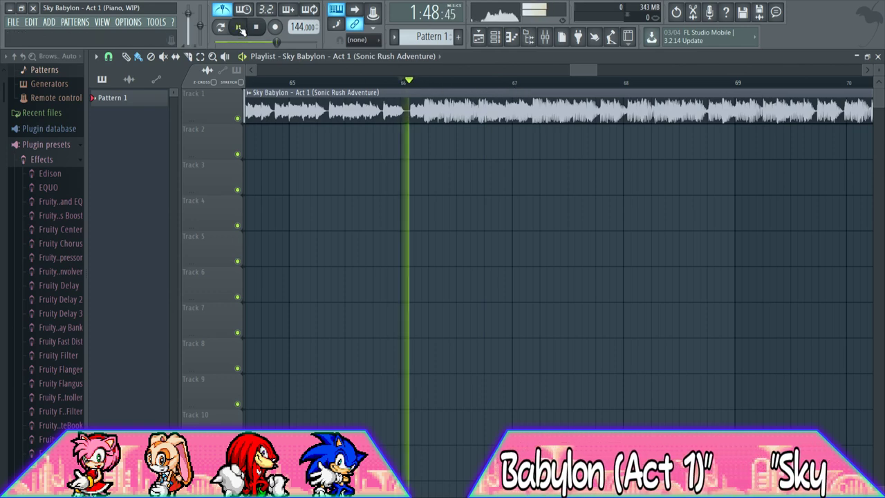
# Pause playback and replay the song from just after bar 67 to compare it with the metronome
pyautogui.click(238, 26)
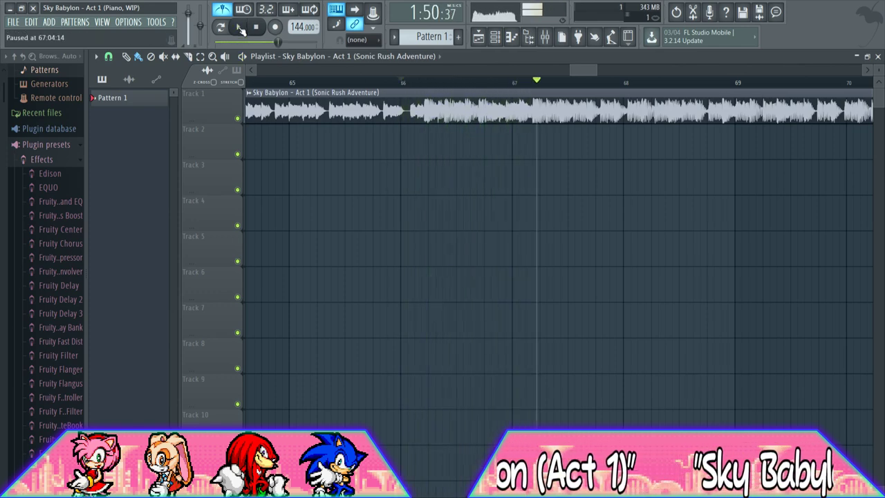
pyautogui.click(526, 82)
pyautogui.click(238, 28)
pyautogui.click(256, 27)
# Try lowering the project tempo to 143.6 BPM and play the passage after bar 67
pyautogui.scroll(1, 297, 29)
pyautogui.scroll(-1, 296, 30)
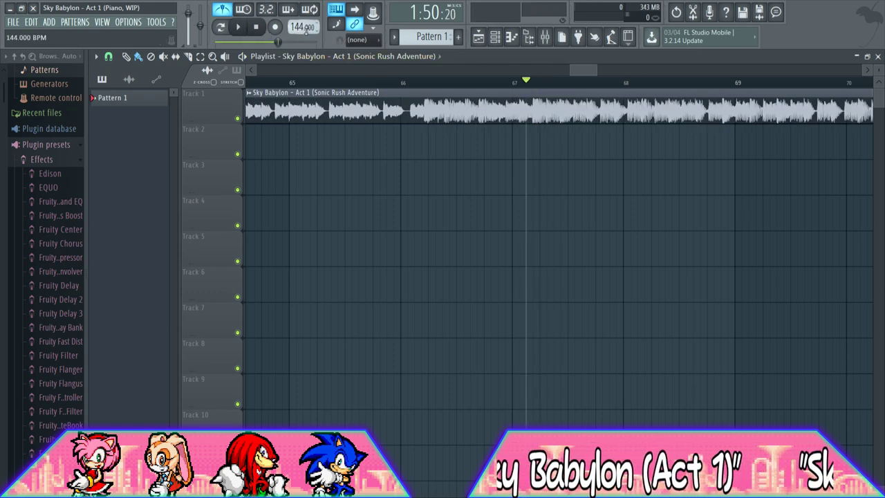
pyautogui.scroll(-1, 305, 31)
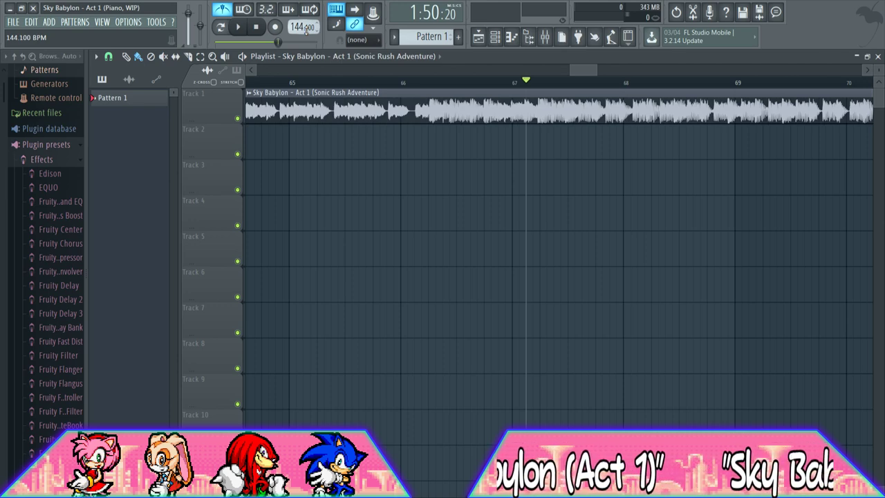
pyautogui.scroll(-5, 305, 30)
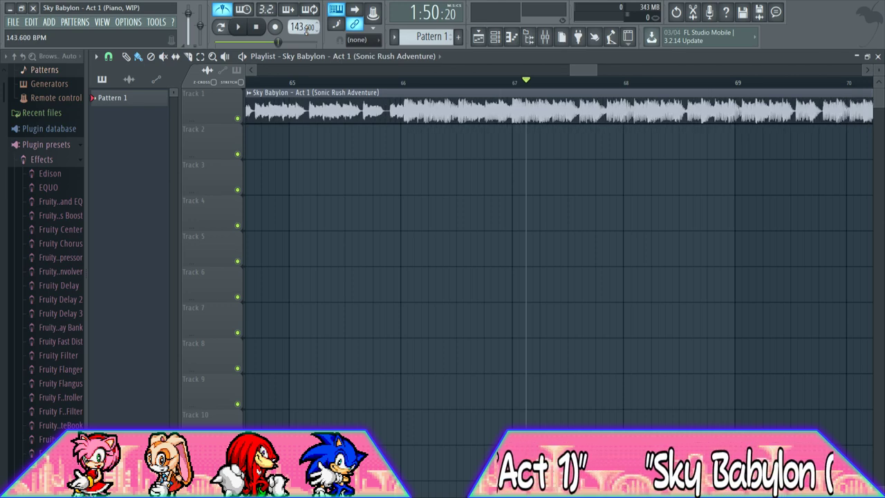
pyautogui.click(238, 27)
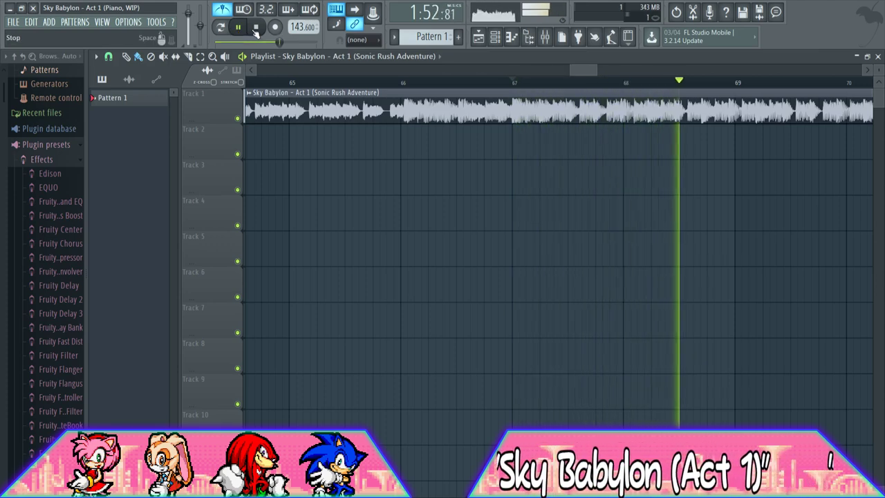
pyautogui.click(256, 29)
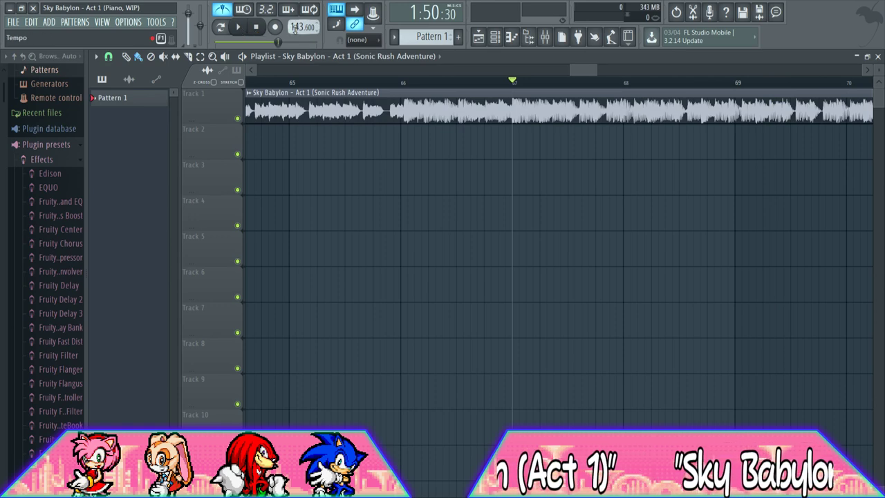
# Try project tempos of 144.6 and 144.7 BPM, playing the song from bar 67 at each
pyautogui.scroll(1, 294, 27)
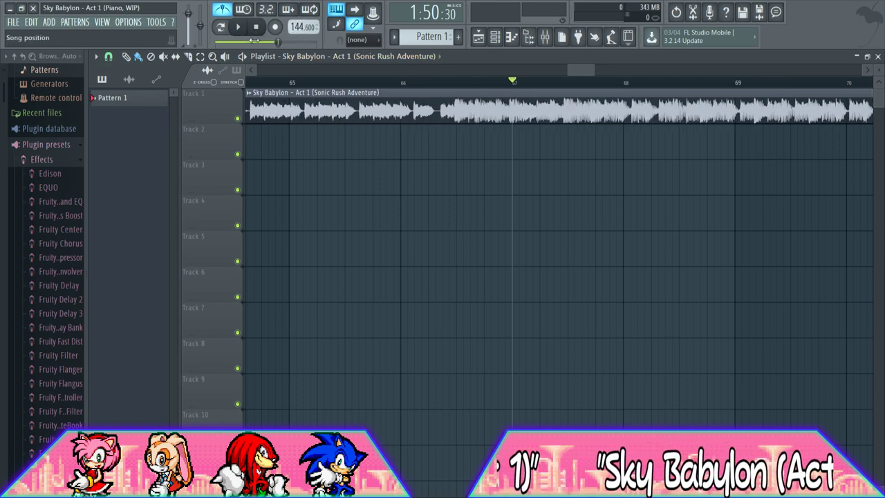
pyautogui.click(238, 28)
pyautogui.click(255, 27)
pyautogui.scroll(1, 305, 32)
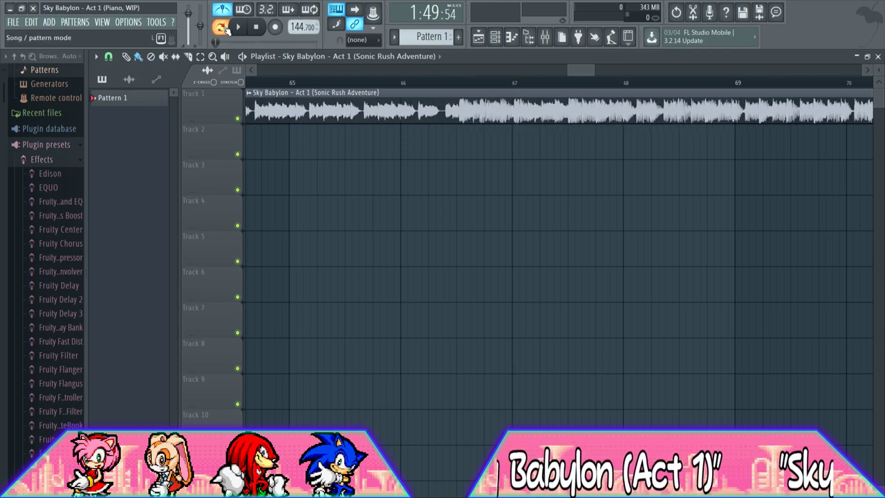
pyautogui.click(240, 28)
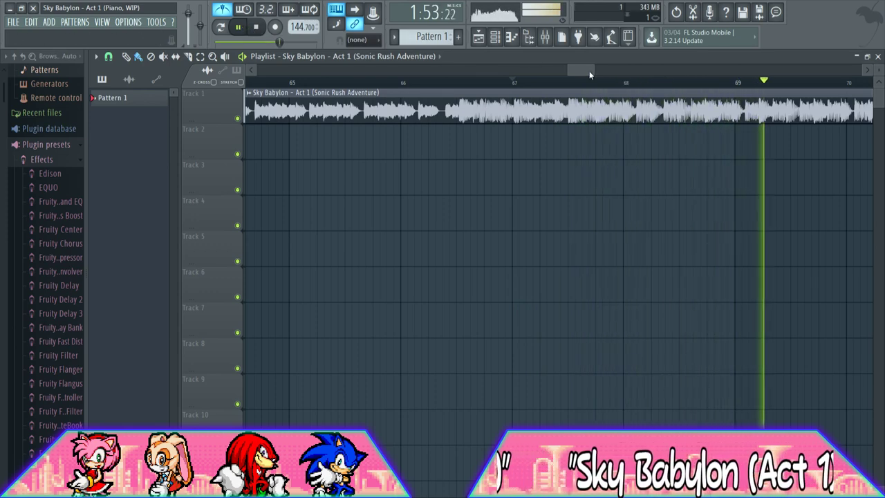
pyautogui.click(255, 26)
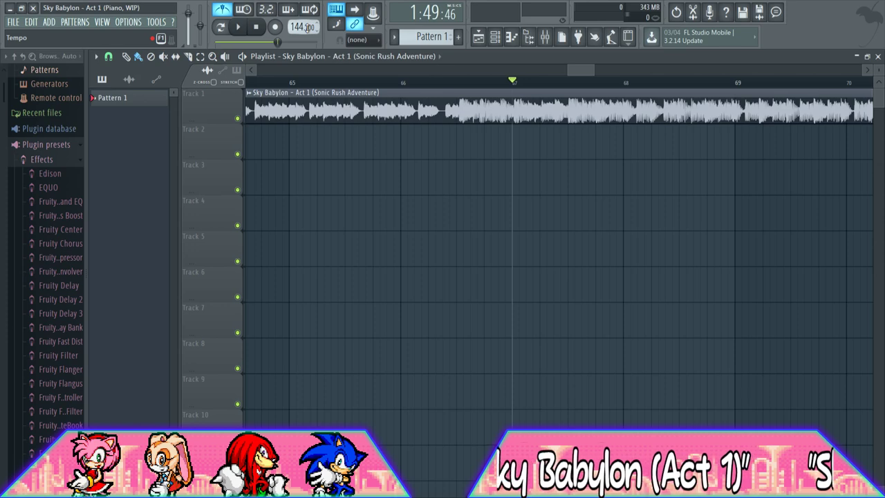
# Try raising the project tempo to 146 BPM and briefly play from bar 67
pyautogui.scroll(1, 308, 28)
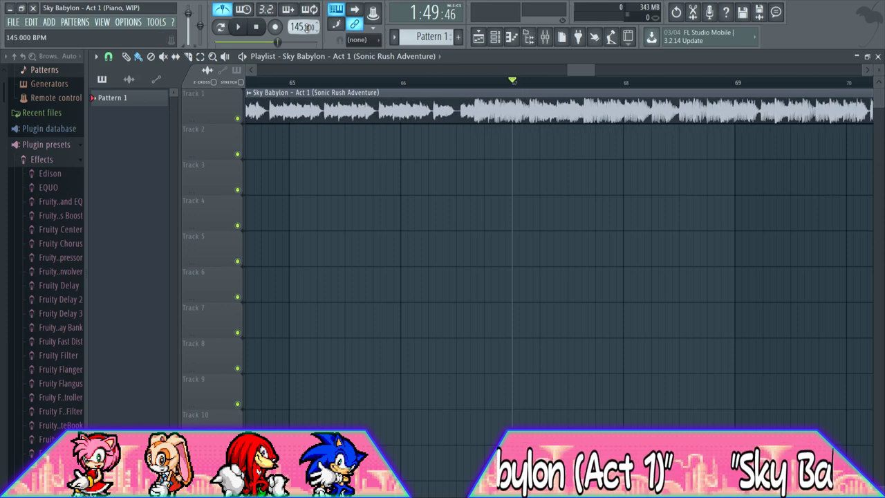
pyautogui.scroll(1, 296, 27)
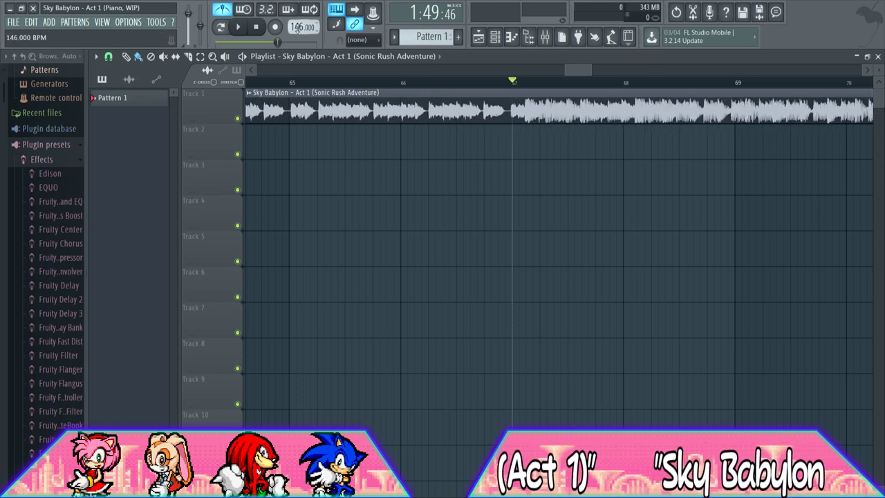
pyautogui.press('space')
pyautogui.press('space')
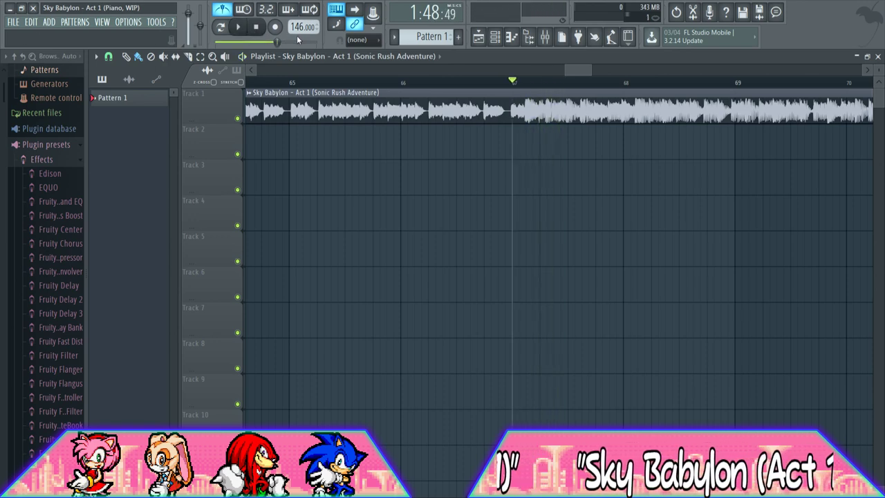
# Try fine-tuning the project tempo to 146.03 BPM and replay the passage at bar 67
pyautogui.scroll(1, 307, 28)
pyautogui.scroll(-1, 306, 27)
pyautogui.scroll(3, 309, 28)
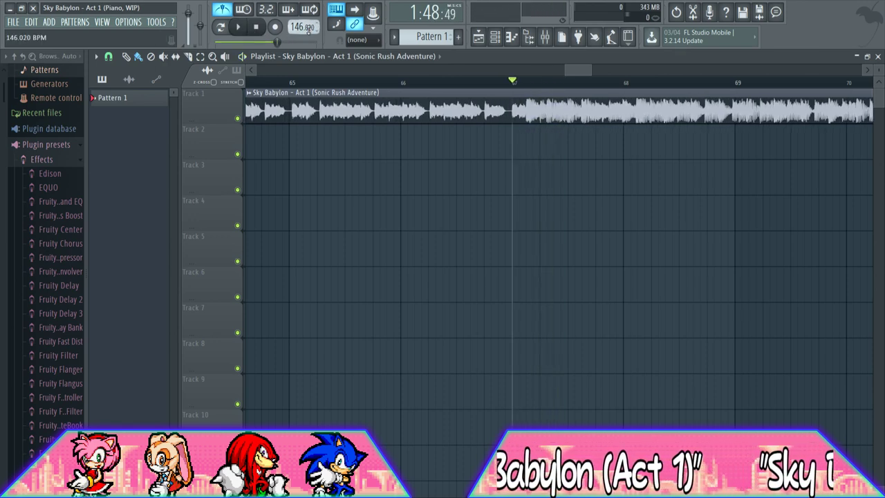
pyautogui.click(241, 28)
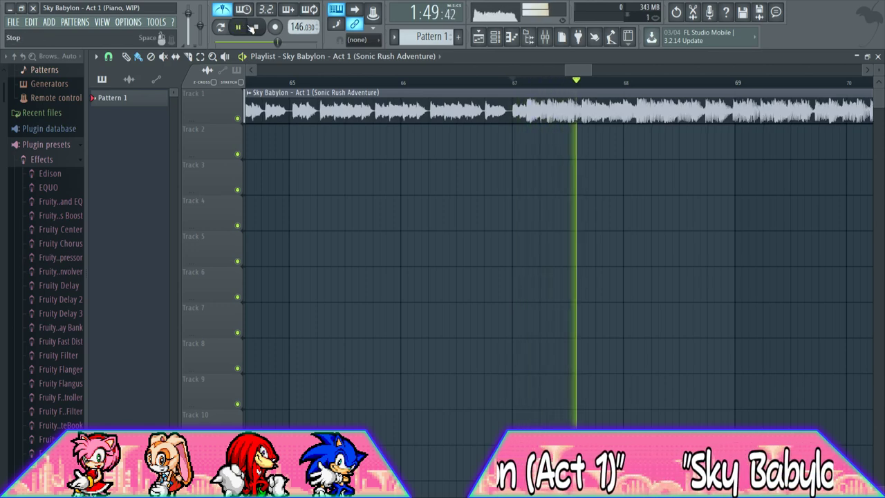
pyautogui.click(256, 26)
# Try a project tempo of 145.75 BPM to line up the waveform's beat with bar 67
pyautogui.click(526, 83)
pyautogui.scroll(-2, 308, 27)
pyautogui.scroll(-1, 309, 28)
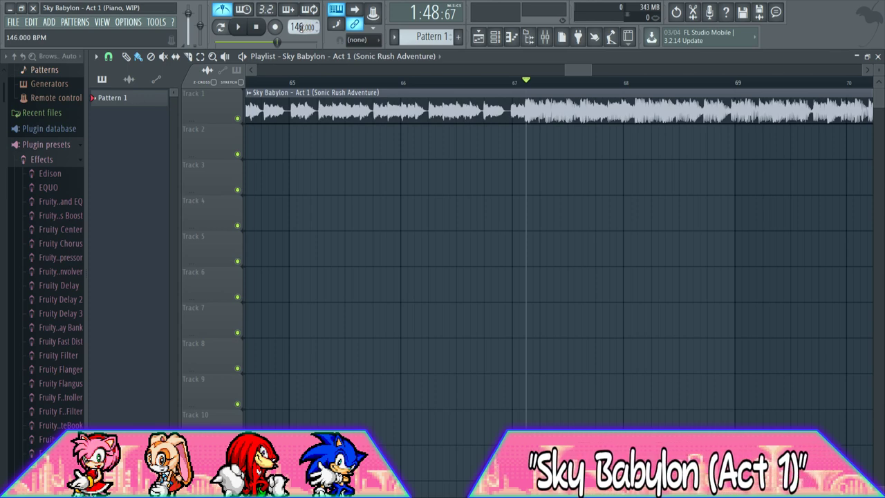
pyautogui.scroll(-1, 298, 28)
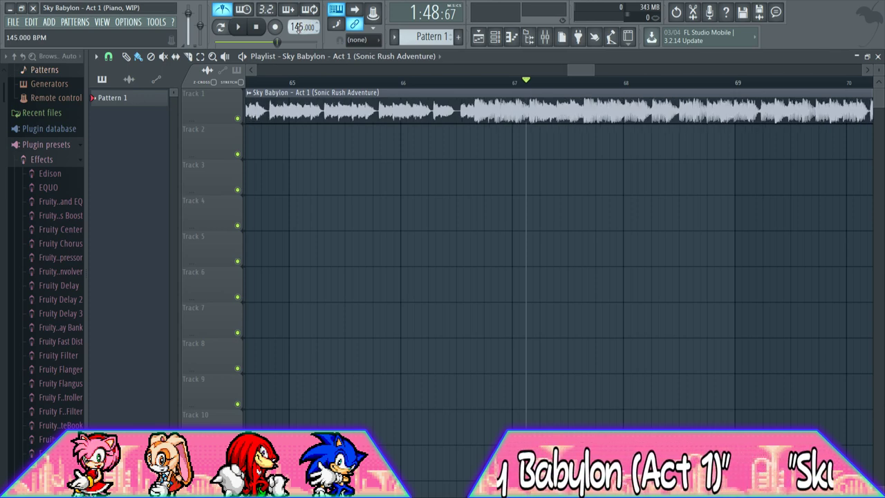
pyautogui.scroll(2, 304, 28)
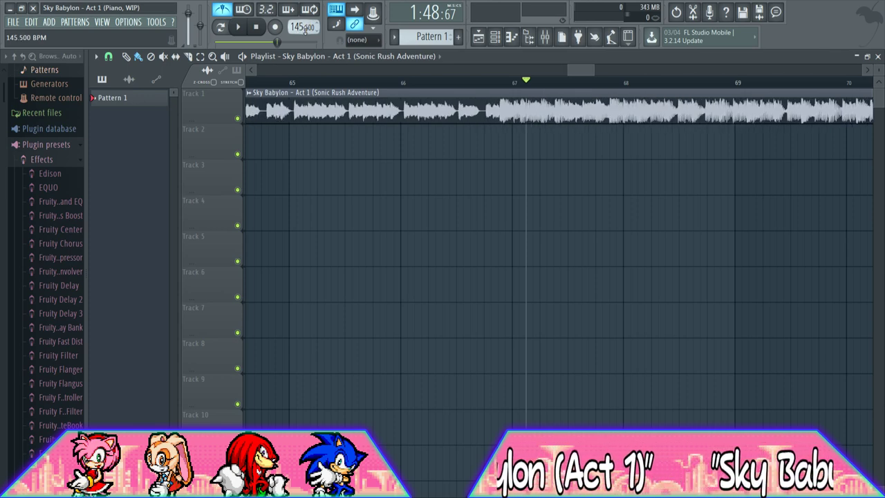
pyautogui.scroll(-3, 304, 27)
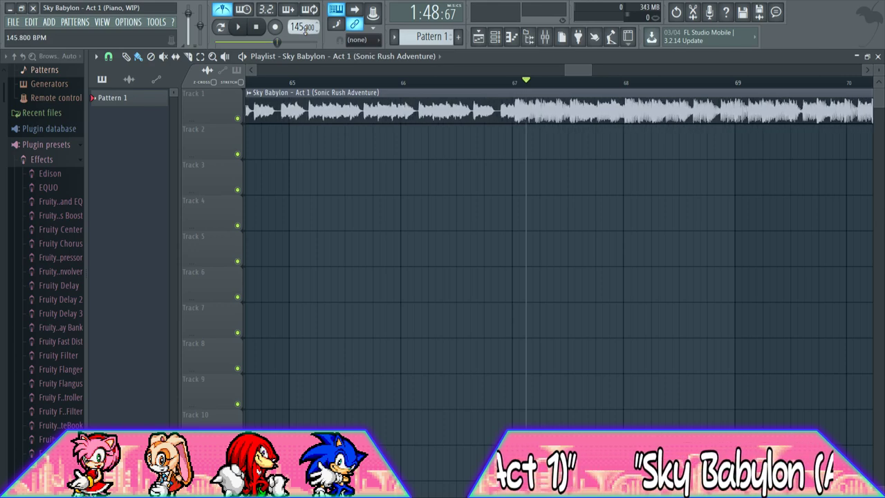
pyautogui.click(512, 81)
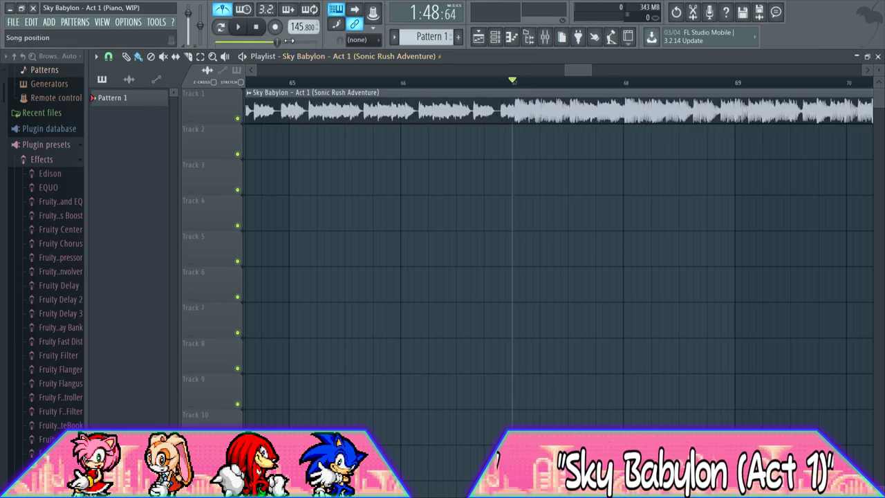
pyautogui.scroll(-1, 308, 33)
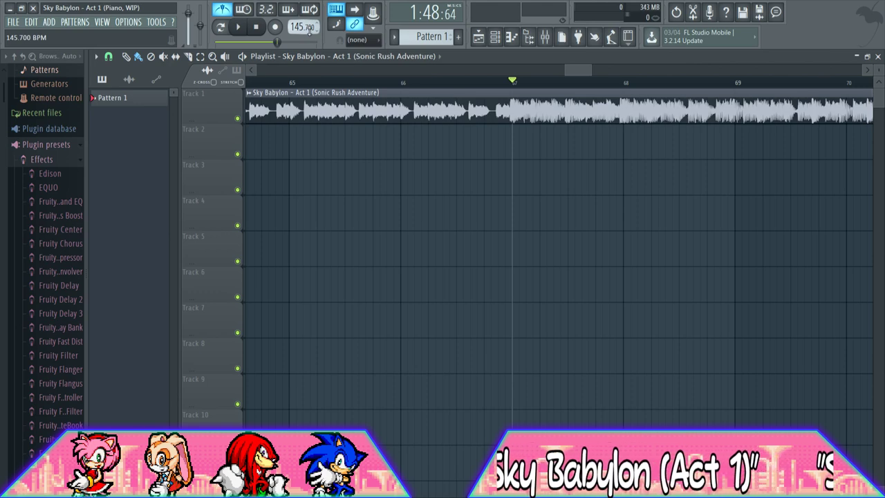
pyautogui.scroll(1, 309, 27)
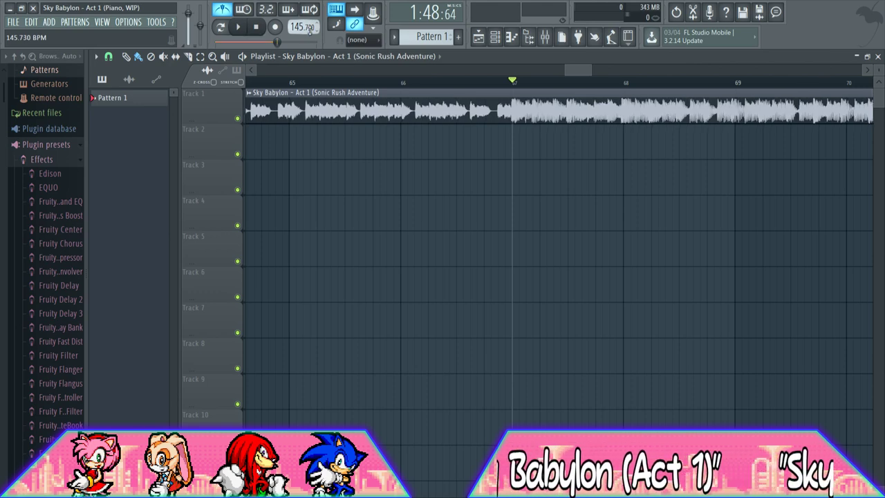
# Play the song from bar 67 and from bar 90 to check its beats against the metronome
pyautogui.click(234, 26)
pyautogui.moveTo(579, 67); pyautogui.dragTo(693, 61)
pyautogui.click(508, 86)
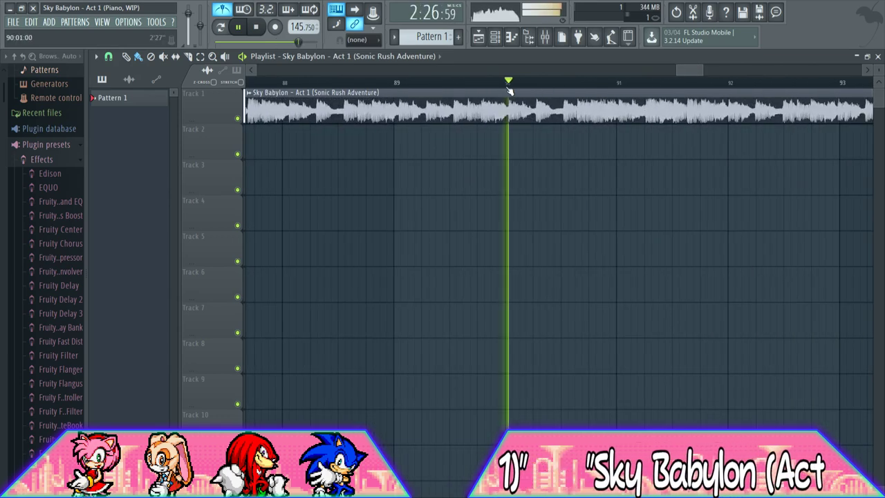
pyautogui.press('space')
pyautogui.moveTo(698, 71)
pyautogui.mouseDown()
pyautogui.moveTo(768, 66)
pyautogui.moveTo(698, 71)
pyautogui.mouseUp()
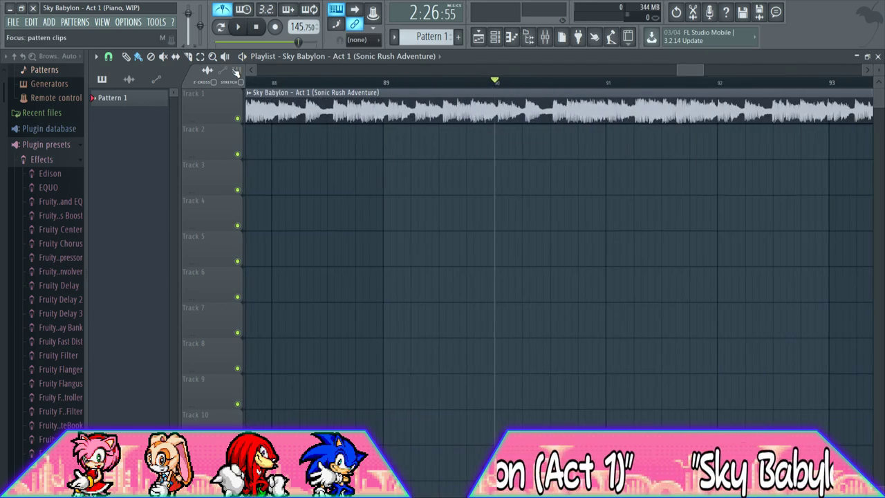
pyautogui.click(239, 27)
pyautogui.click(256, 28)
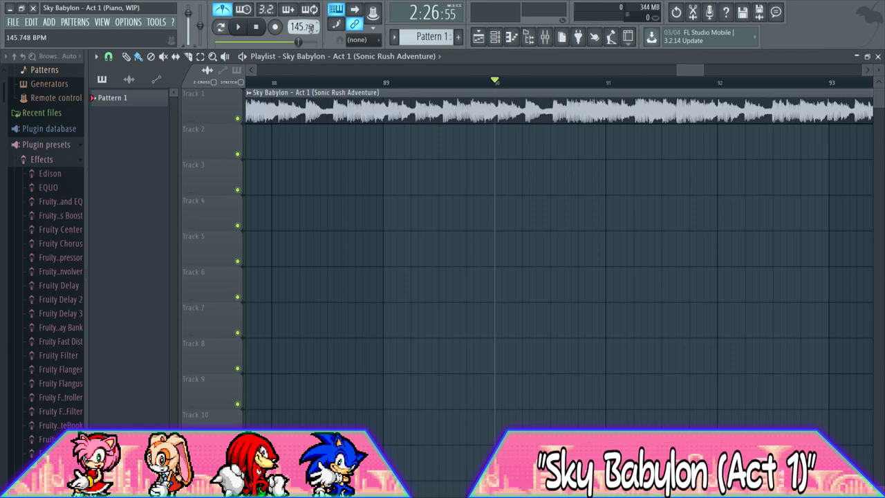
# Try a project tempo of 145.72 BPM, listening from bar 90 and moving the playhead to the middle of bar 91
pyautogui.scroll(-3, 309, 29)
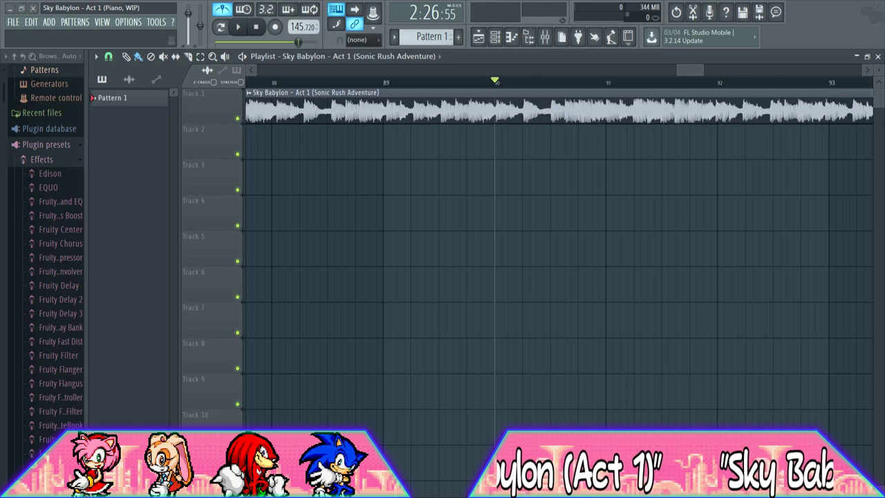
pyautogui.click(238, 27)
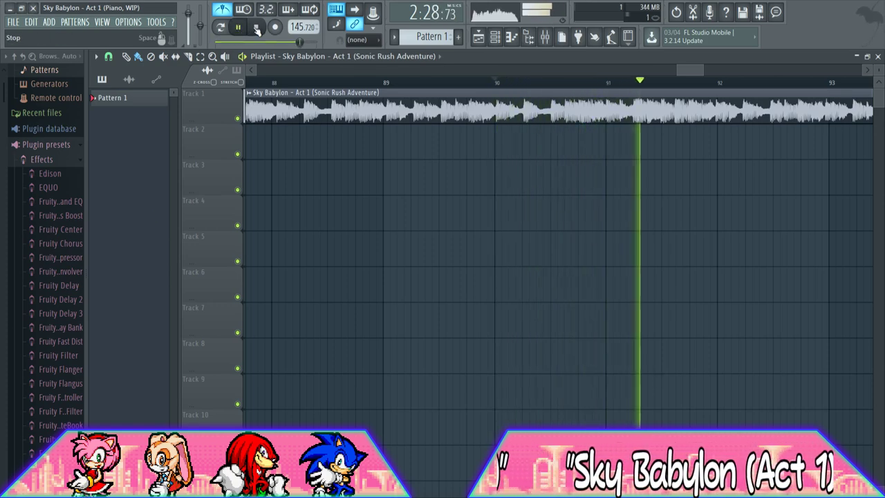
pyautogui.click(257, 28)
pyautogui.click(677, 83)
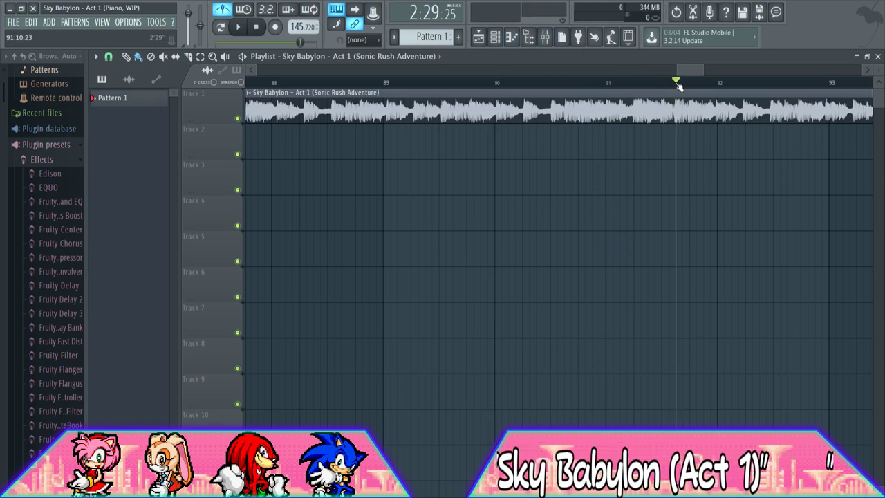
pyautogui.click(245, 29)
pyautogui.click(246, 29)
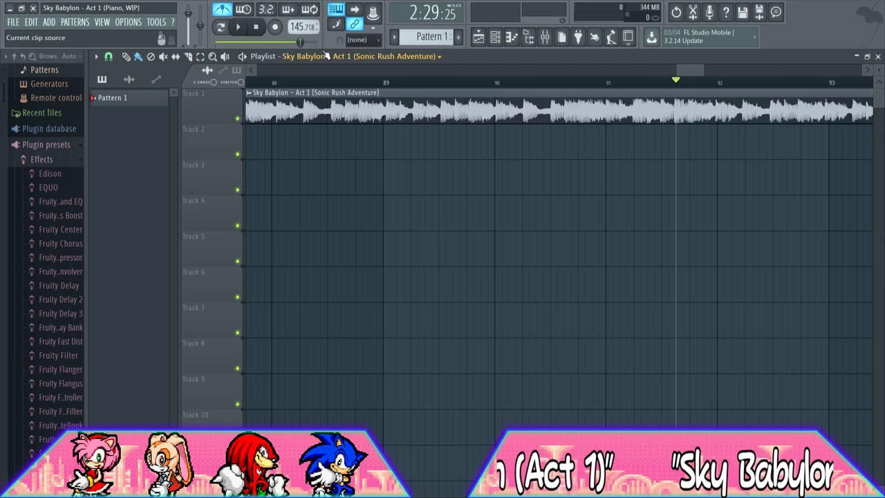
# Set the project tempo to 146.35 BPM, comparing the waveform's beats with the grid around bar 91
pyautogui.scroll(2, 312, 28)
pyautogui.scroll(5, 307, 27)
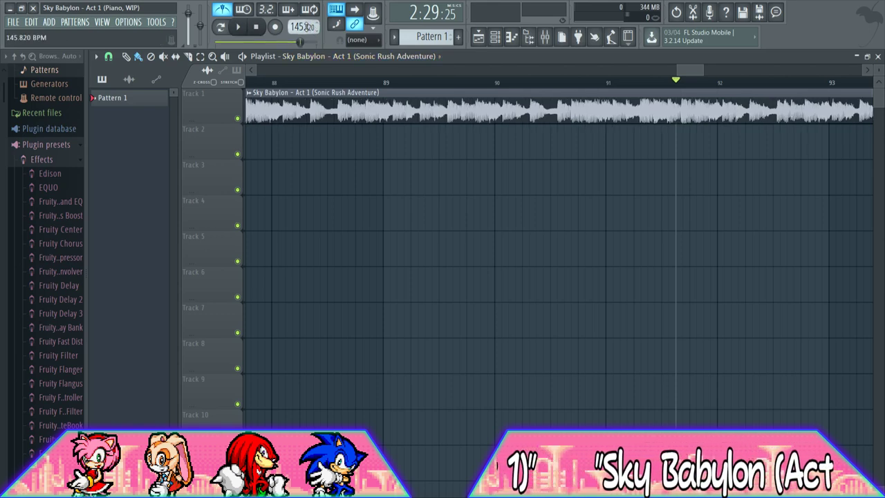
pyautogui.scroll(2, 307, 26)
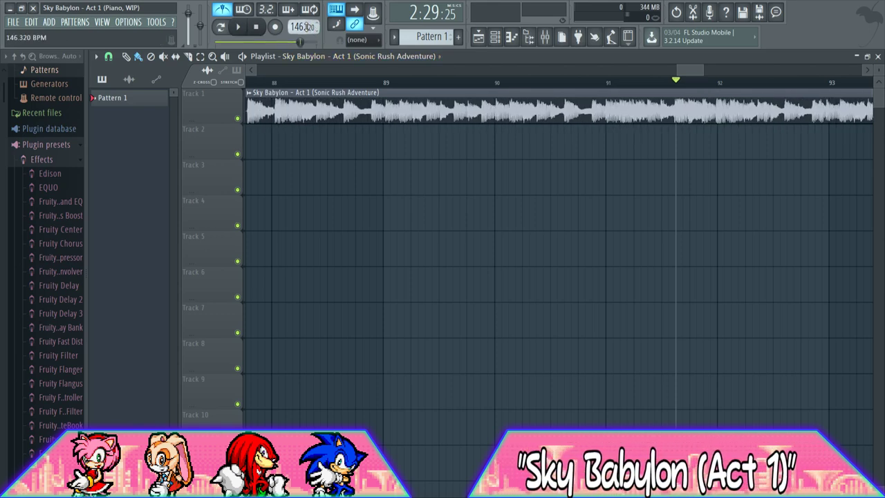
pyautogui.scroll(-5, 309, 27)
pyautogui.scroll(-2, 309, 27)
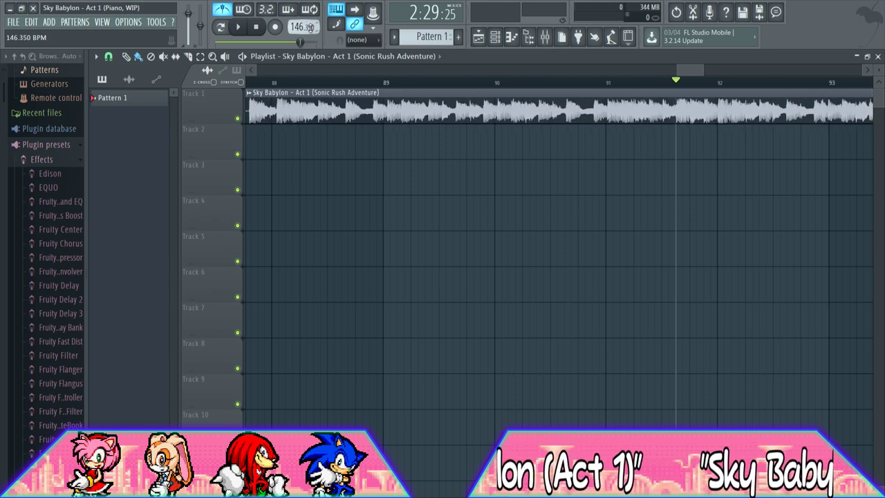
# Play the song from the middle of bar 91 and inspect the clip's alignment along the whole timeline
pyautogui.click(238, 31)
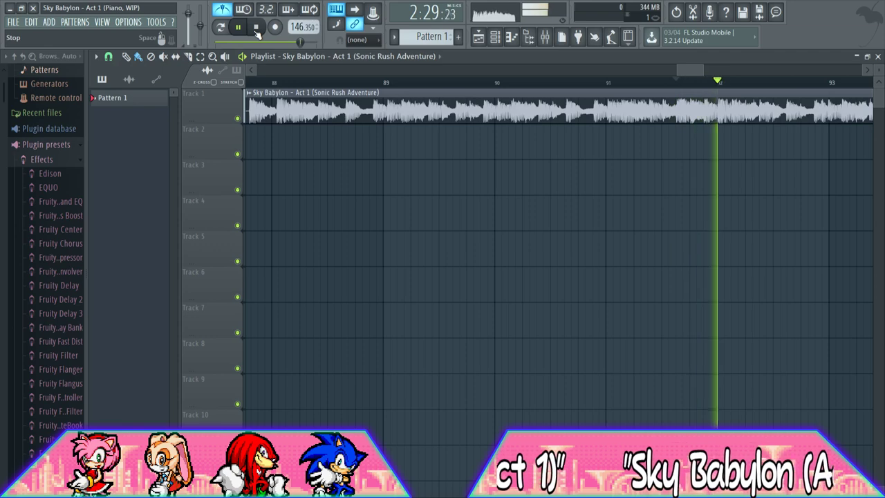
pyautogui.moveTo(704, 70); pyautogui.dragTo(729, 65)
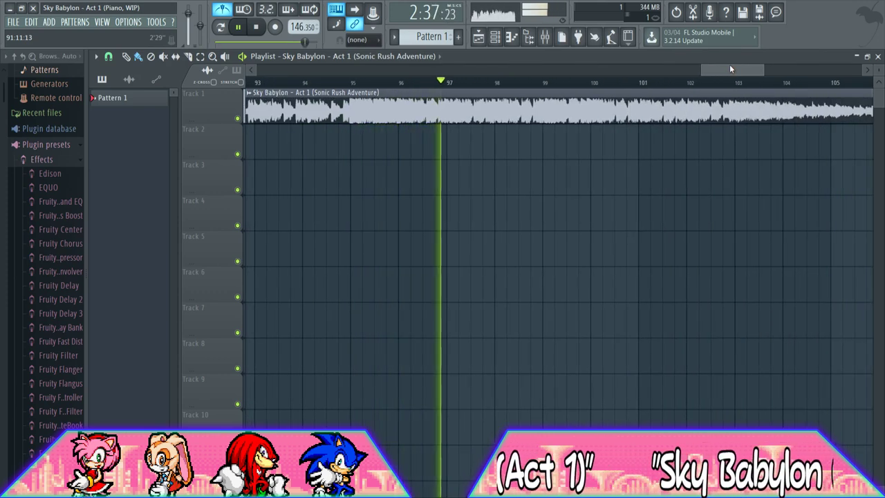
pyautogui.moveTo(762, 68); pyautogui.dragTo(279, 72)
pyautogui.moveTo(368, 72); pyautogui.dragTo(588, 70)
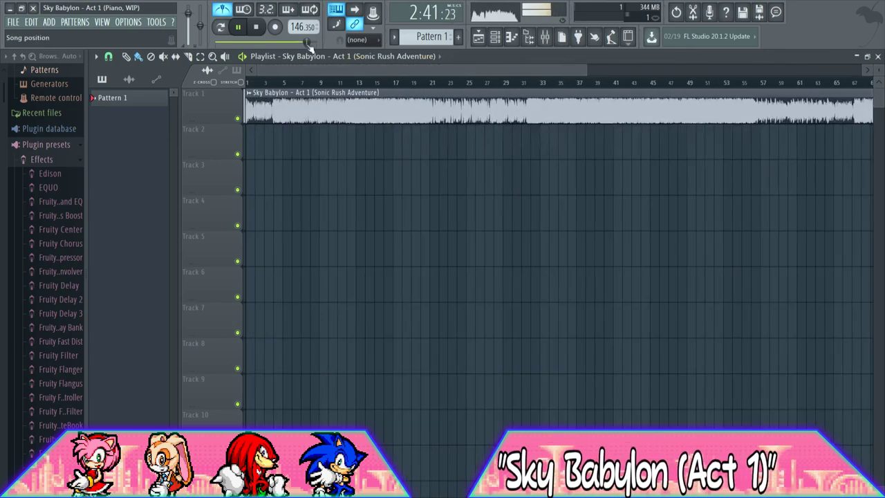
# Play the song's opening bars with the metronome off and on, checking its beats against the enlarged grid
pyautogui.click(257, 28)
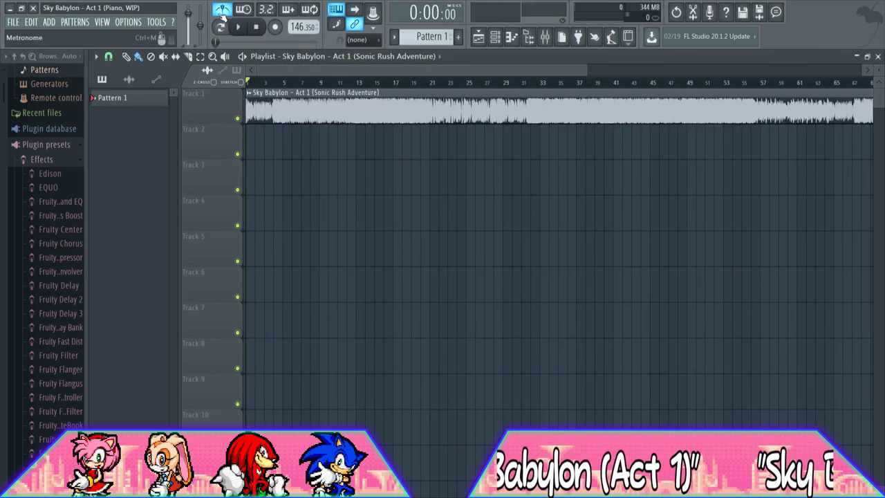
pyautogui.click(239, 28)
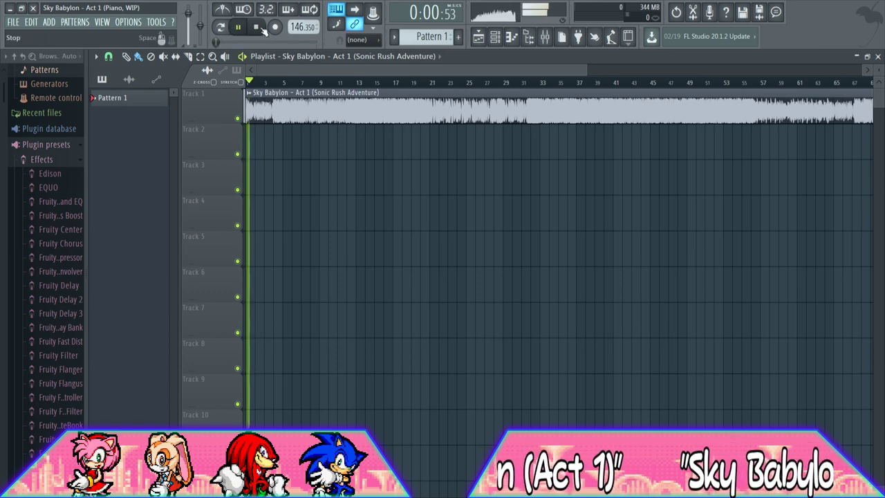
pyautogui.click(222, 10)
pyautogui.click(256, 27)
pyautogui.click(239, 27)
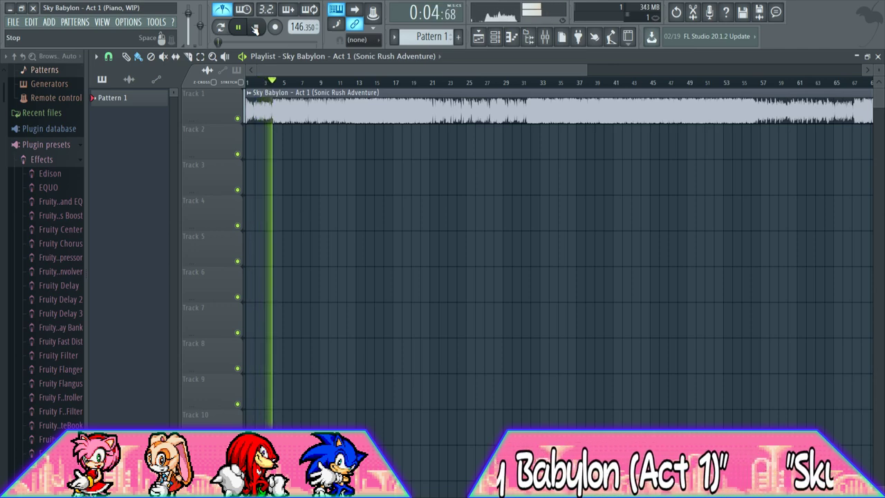
pyautogui.moveTo(586, 69); pyautogui.dragTo(311, 67)
pyautogui.press('space')
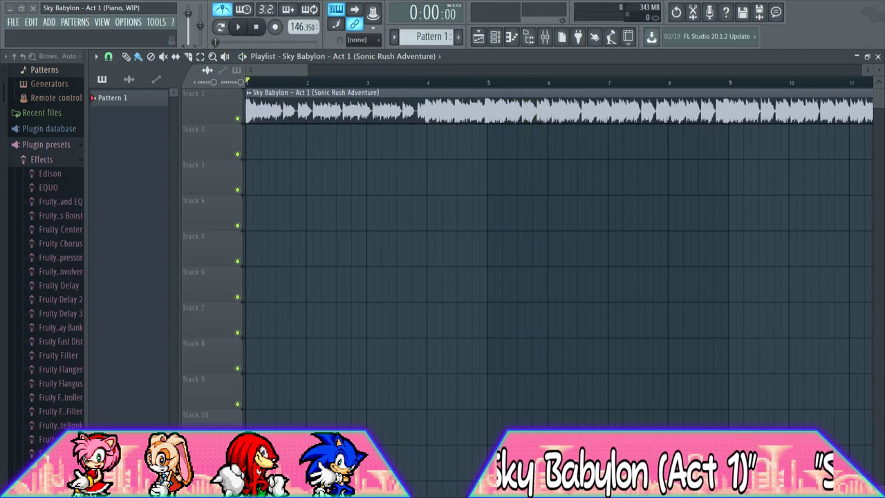
pyautogui.moveTo(311, 71); pyautogui.dragTo(292, 72)
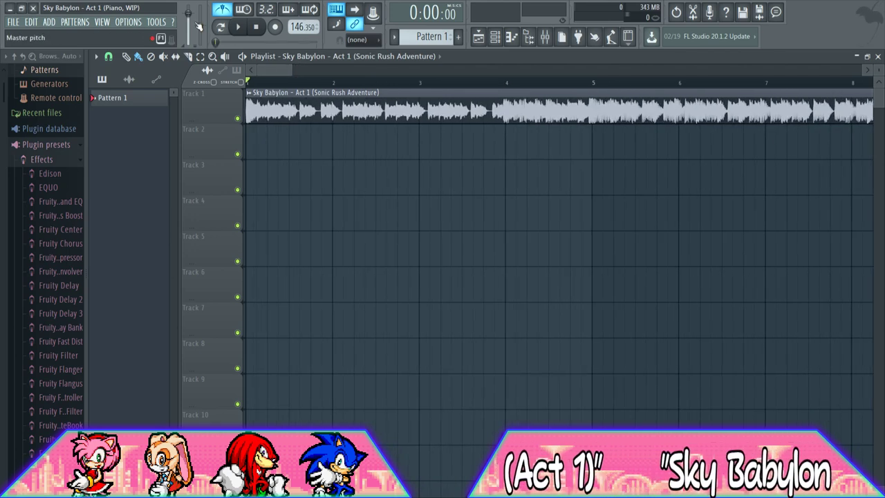
# Switch the channel rack to the Piano group, listen to the song's opening once, and add an FL Keys channel
pyautogui.click(495, 38)
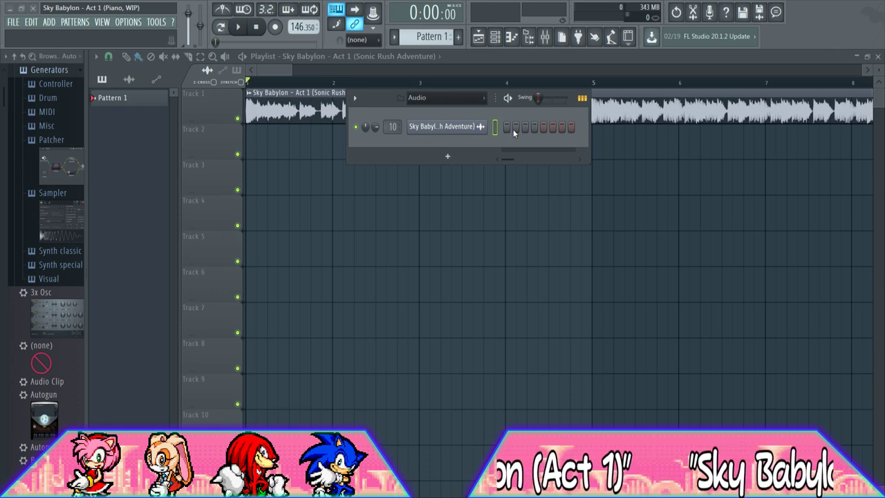
pyautogui.press('pagedown')
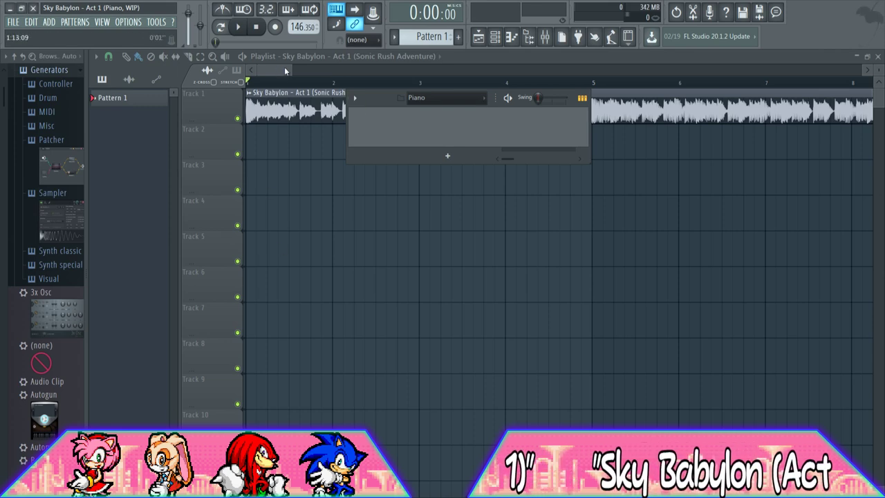
pyautogui.moveTo(291, 70)
pyautogui.mouseDown()
pyautogui.moveTo(328, 70)
pyautogui.moveTo(290, 71)
pyautogui.mouseUp()
pyautogui.press('space')
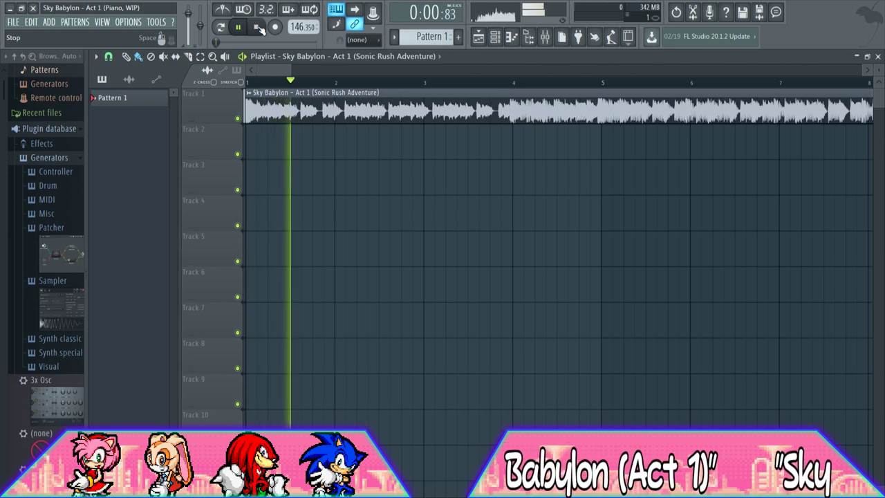
pyautogui.click(256, 27)
pyautogui.press('F6')
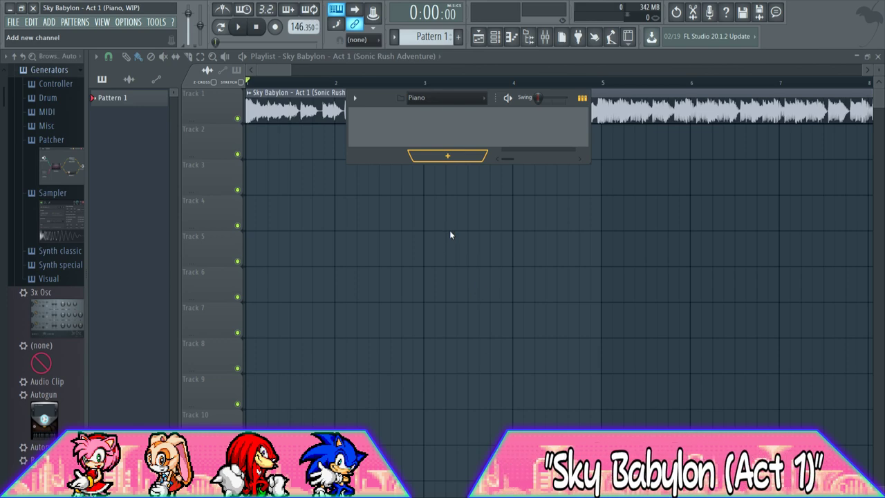
pyautogui.click(471, 228)
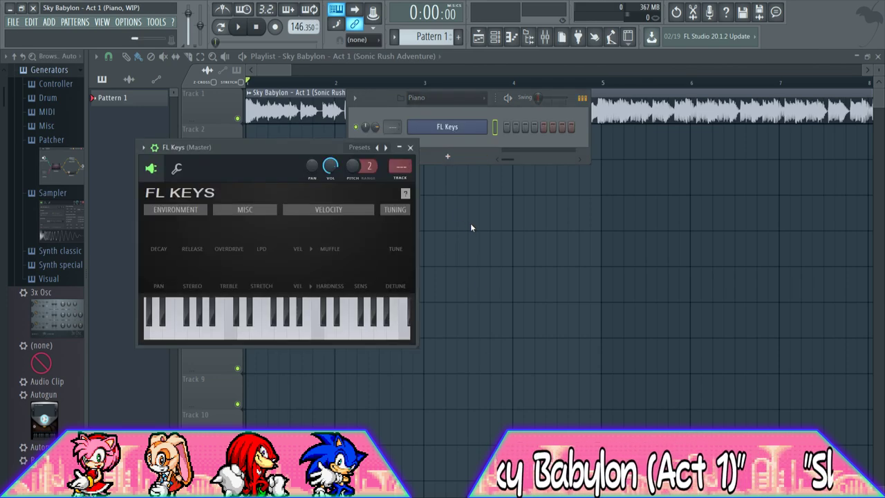
# Change the FL Keys sound to Piano (FL), testing notes on its keyboard, and close the instrument
pyautogui.click(413, 146)
pyautogui.click(429, 130)
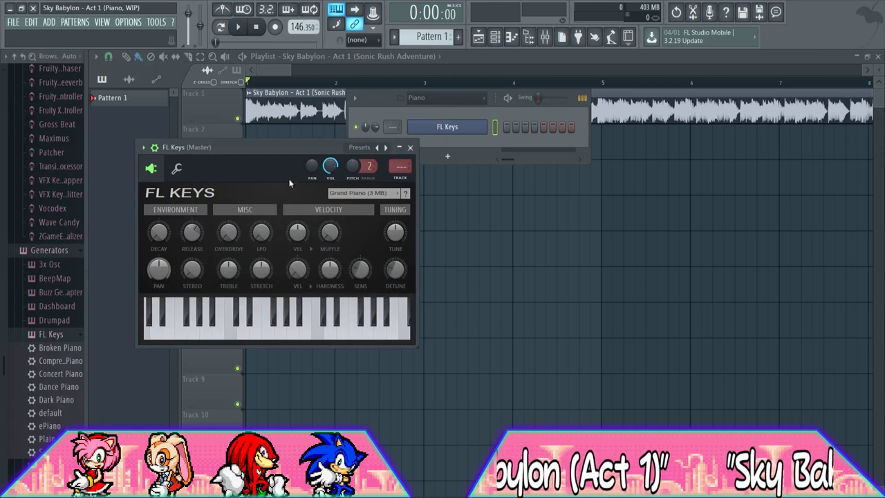
pyautogui.click(324, 333)
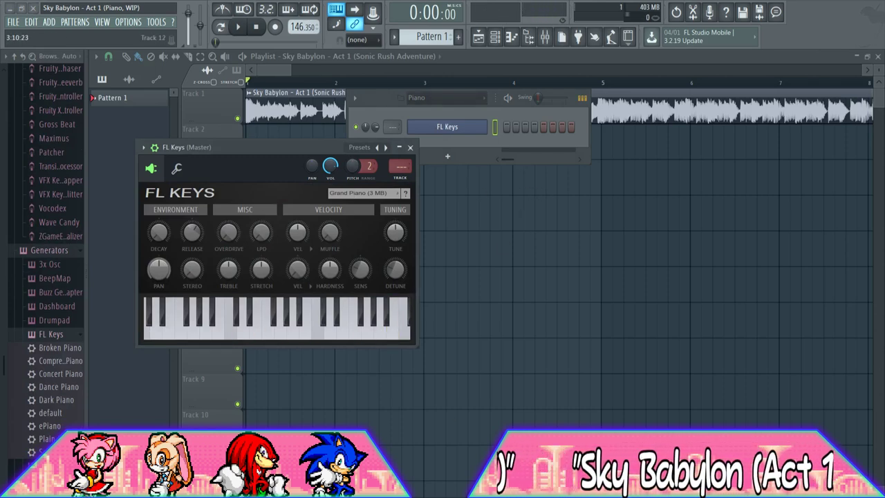
pyautogui.click(235, 332)
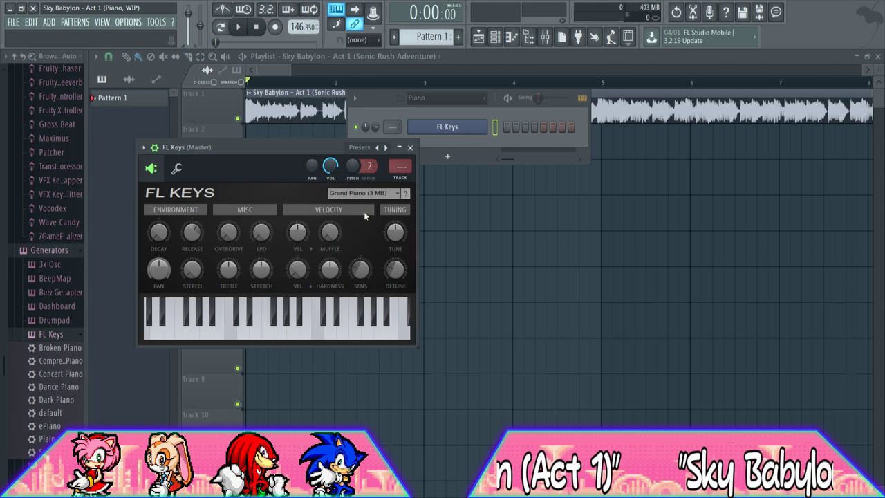
pyautogui.click(289, 335)
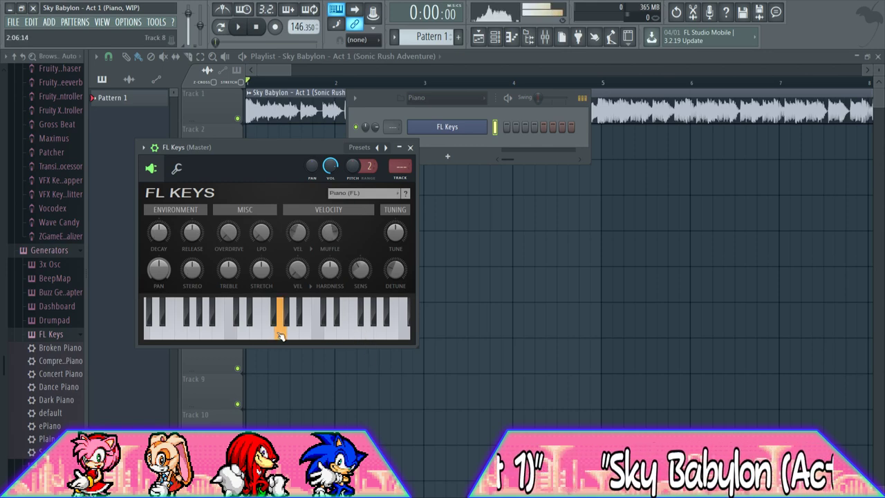
pyautogui.click(411, 147)
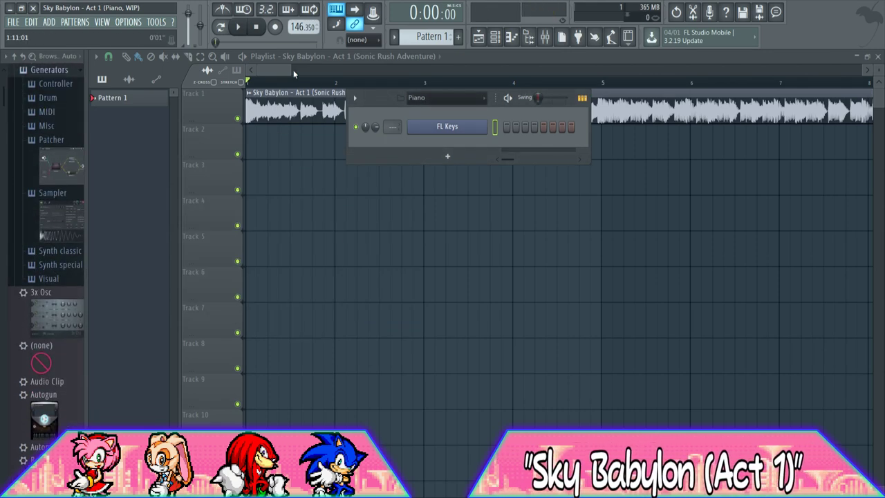
# Place Pattern 1 on Track 2 of the playlist at the start of bar 1
pyautogui.press('F6')
pyautogui.click(496, 38)
pyautogui.click(497, 38)
pyautogui.click(360, 142)
pyautogui.rightClick(361, 143)
pyautogui.click(463, 152)
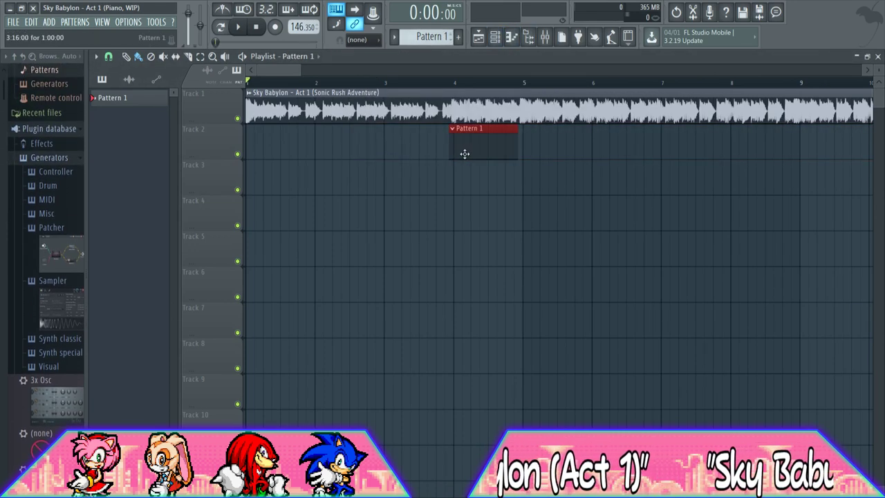
pyautogui.moveTo(462, 152); pyautogui.dragTo(214, 155)
# Set the mixer volume of Insert 10, which carries the song, to about -5.5 dB while listening to playback
pyautogui.click(497, 38)
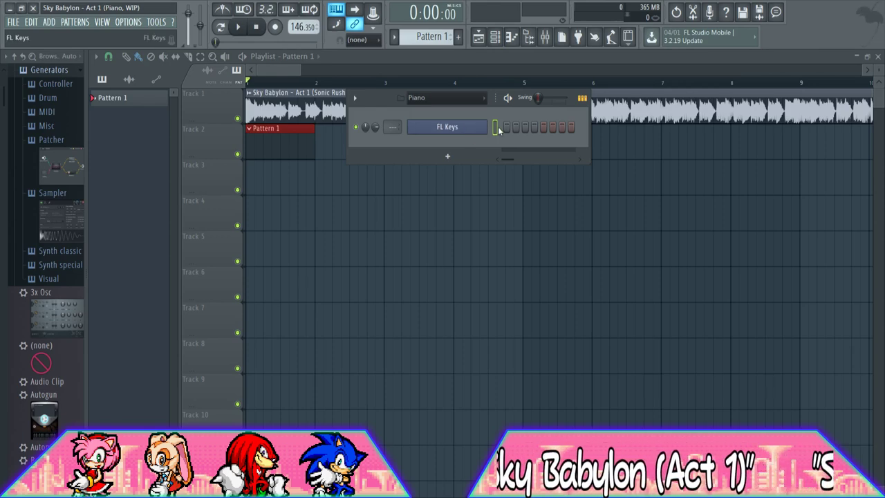
pyautogui.press('F7')
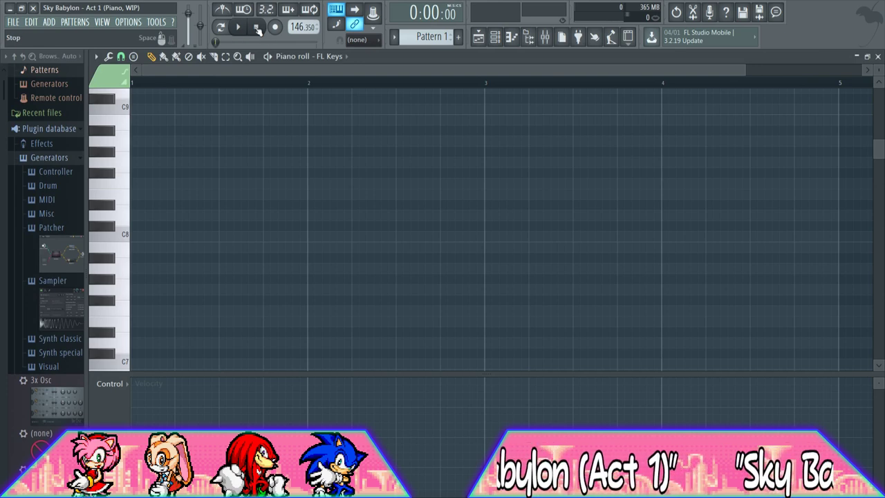
pyautogui.press('F9')
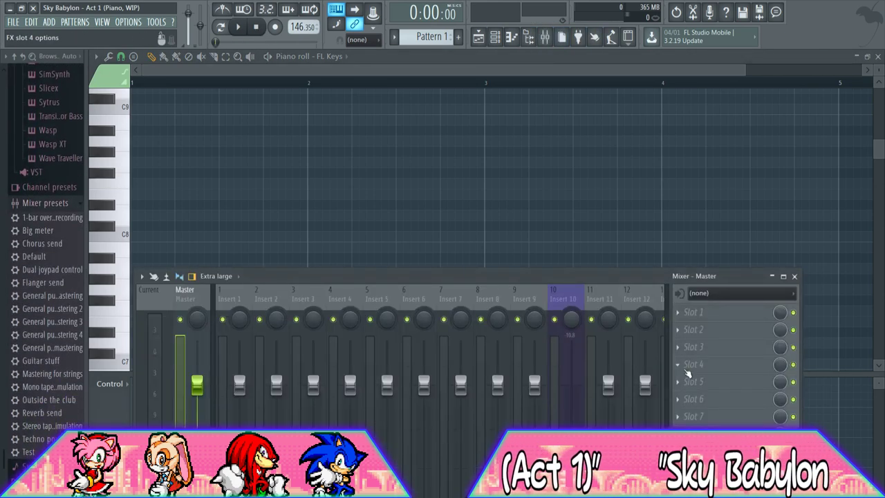
pyautogui.moveTo(604, 276); pyautogui.dragTo(587, 131)
pyautogui.moveTo(554, 319); pyautogui.dragTo(554, 300)
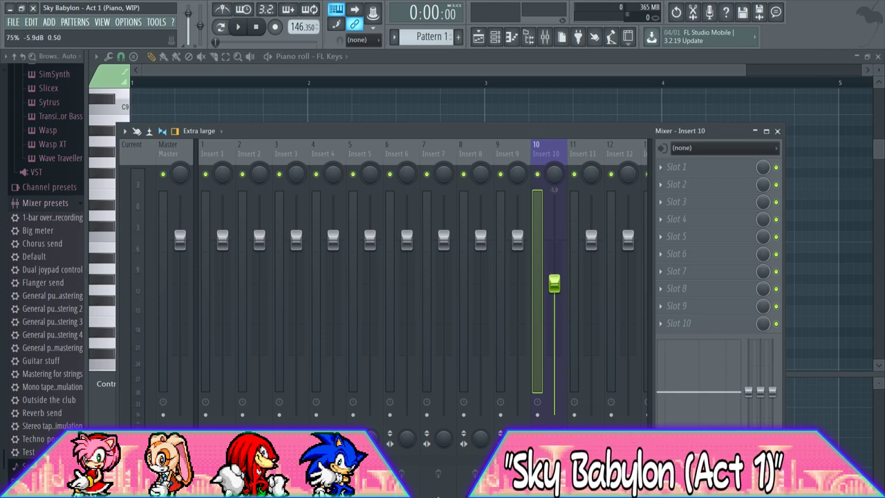
pyautogui.click(238, 27)
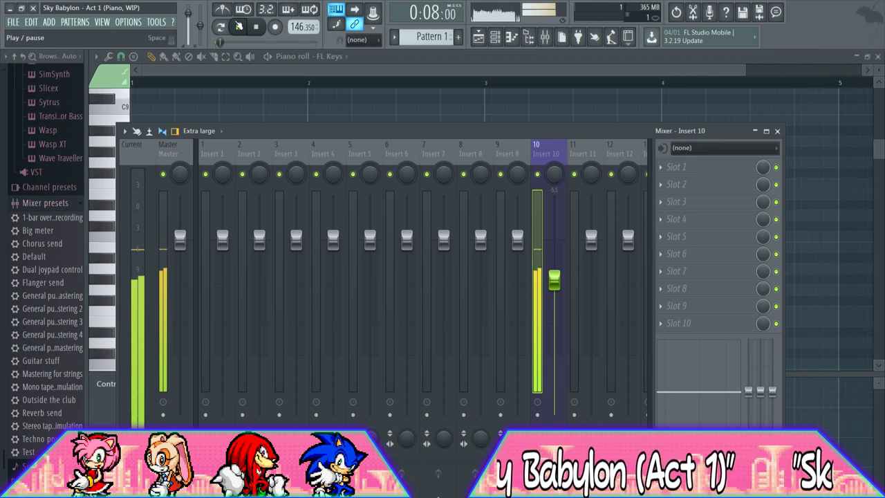
pyautogui.press('space')
pyautogui.click(224, 160)
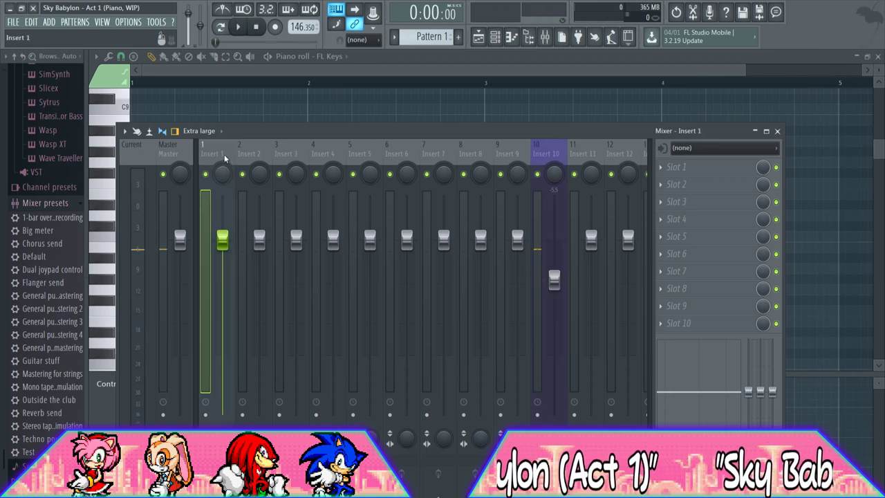
pyautogui.press('F9')
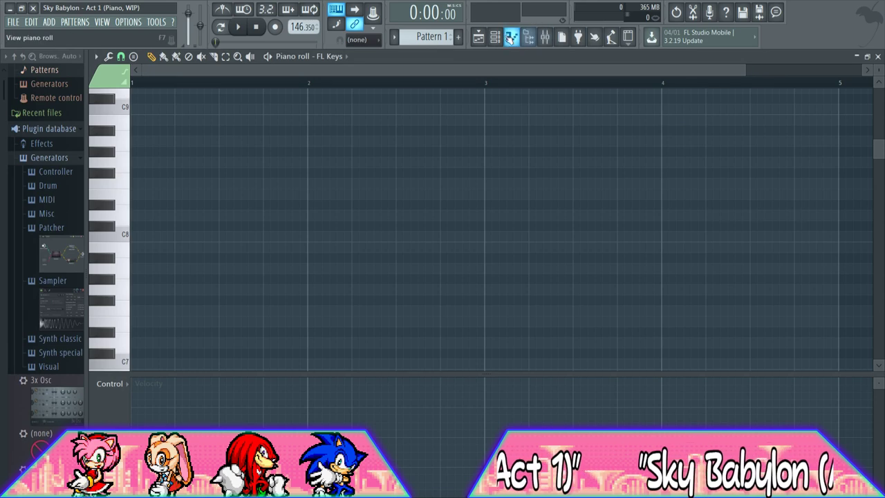
# Rename Track 2 as Melody with a green colour and open the piano roll for FL Keys
pyautogui.click(495, 38)
pyautogui.click(479, 37)
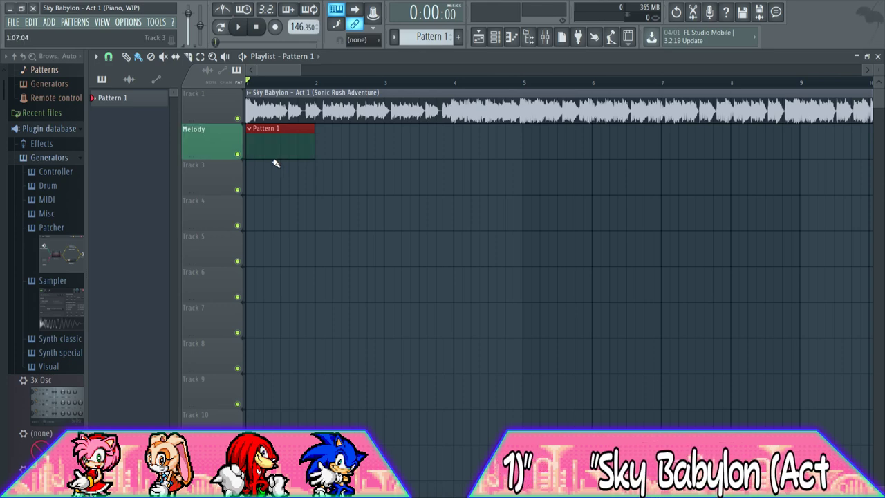
pyautogui.click(495, 38)
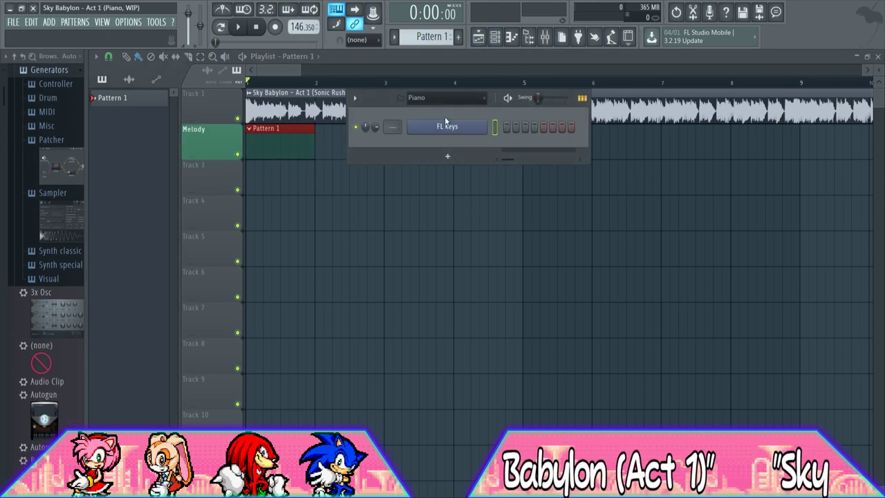
pyautogui.click(458, 128)
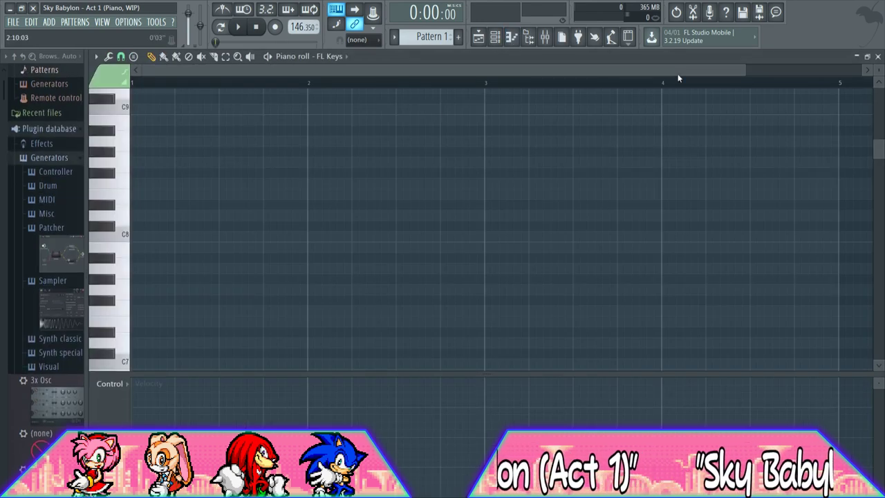
# Draw a one-beat G#6 note at the start of bar 1, finding its pitch by comparing piano keys with the song
pyautogui.moveTo(742, 68); pyautogui.dragTo(861, 69)
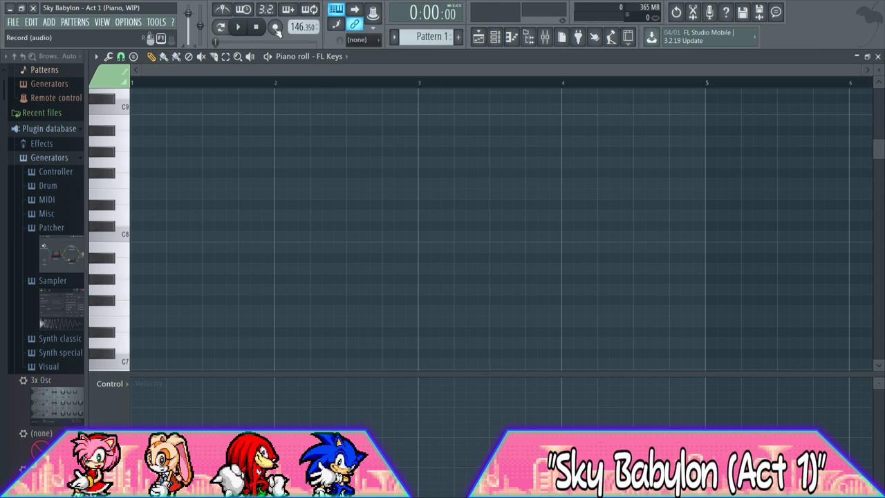
pyautogui.press('space')
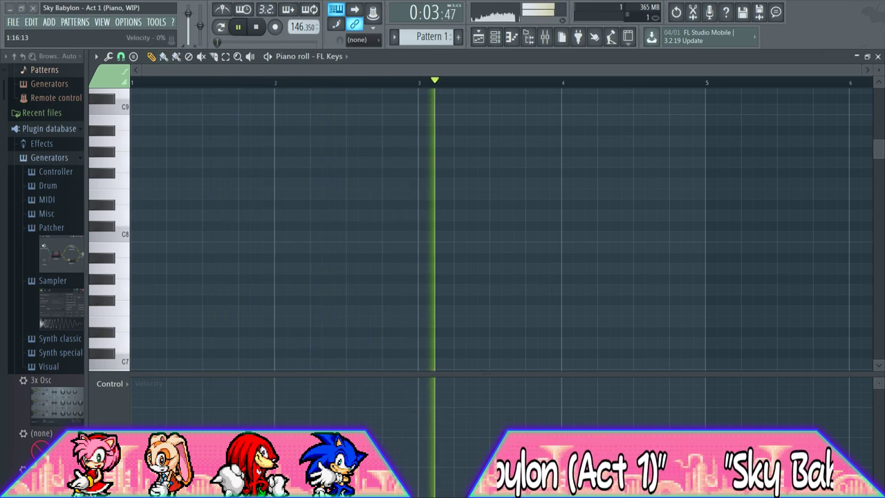
pyautogui.click(238, 27)
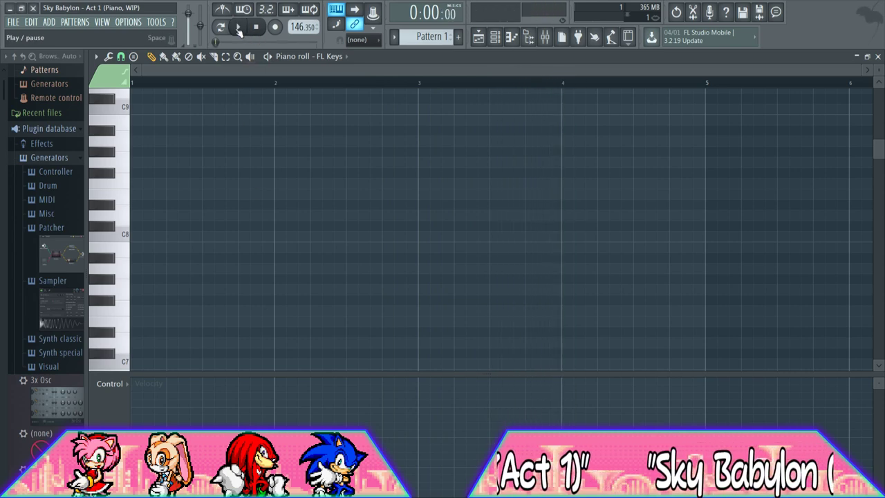
pyautogui.scroll(-3, 132, 229)
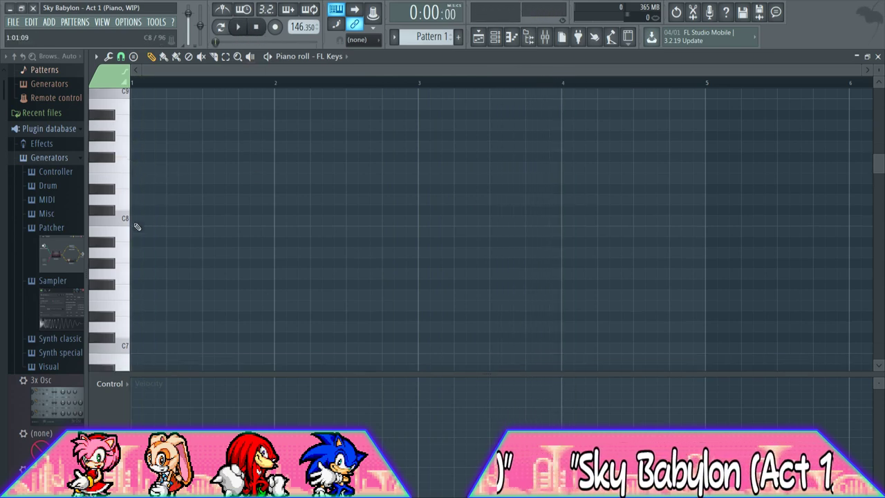
pyautogui.click(126, 189)
pyautogui.click(123, 206)
pyautogui.click(239, 28)
pyautogui.click(240, 28)
pyautogui.click(127, 202)
pyautogui.click(121, 216)
pyautogui.click(143, 215)
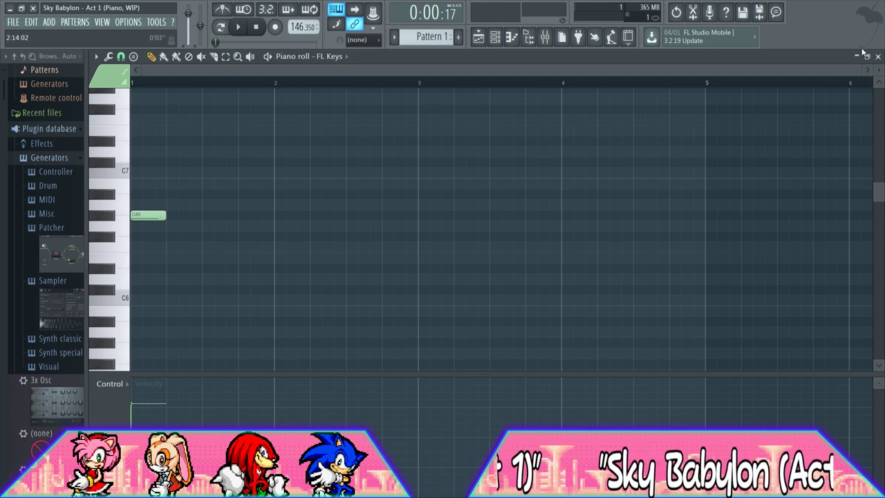
# Play the song's opening with the drawn note and audition the G#5, A#5 and C6 keys to identify the melody's pitches
pyautogui.moveTo(856, 70); pyautogui.dragTo(708, 70)
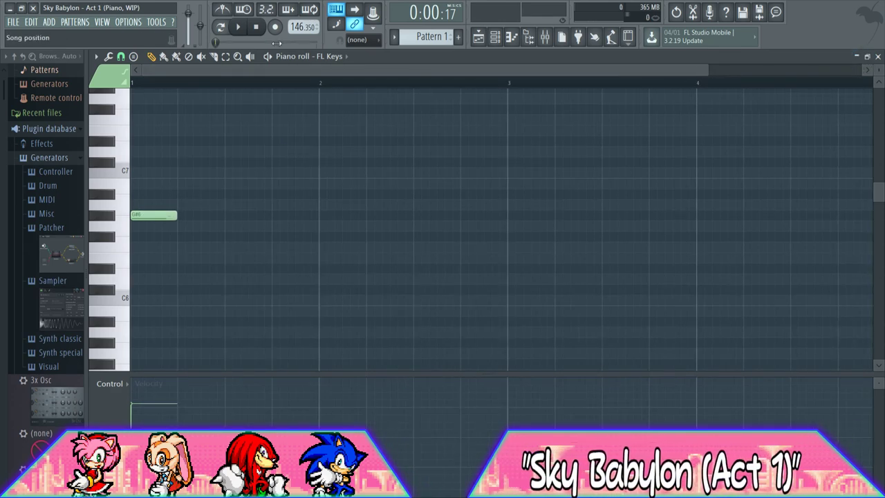
pyautogui.click(240, 28)
pyautogui.click(257, 29)
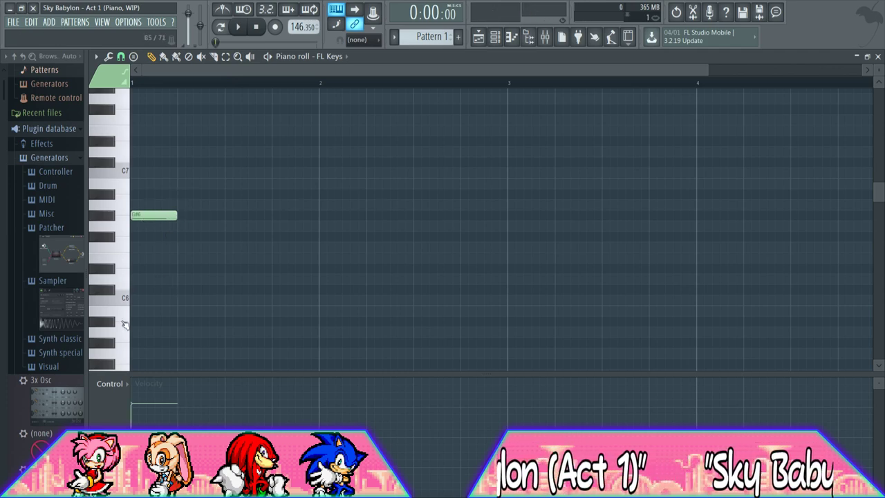
pyautogui.click(104, 339)
pyautogui.scroll(-2, 110, 304)
pyautogui.click(109, 280)
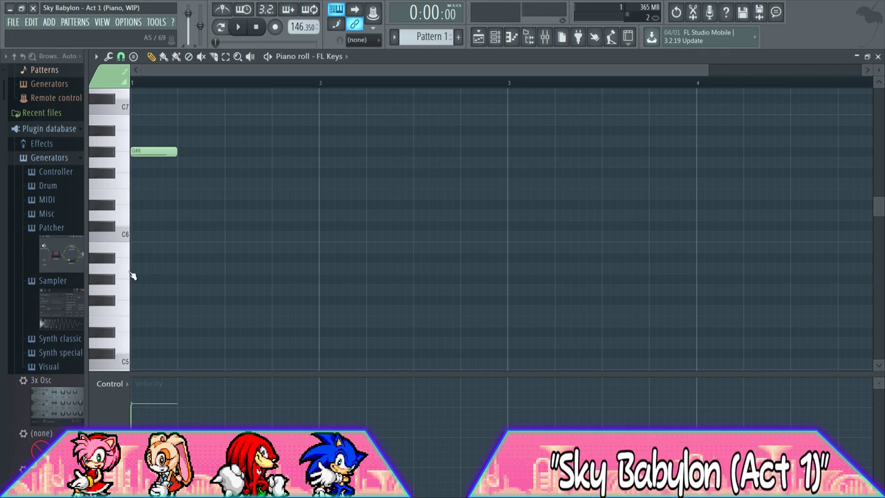
pyautogui.click(119, 257)
pyautogui.click(121, 235)
pyautogui.click(112, 281)
pyautogui.click(111, 259)
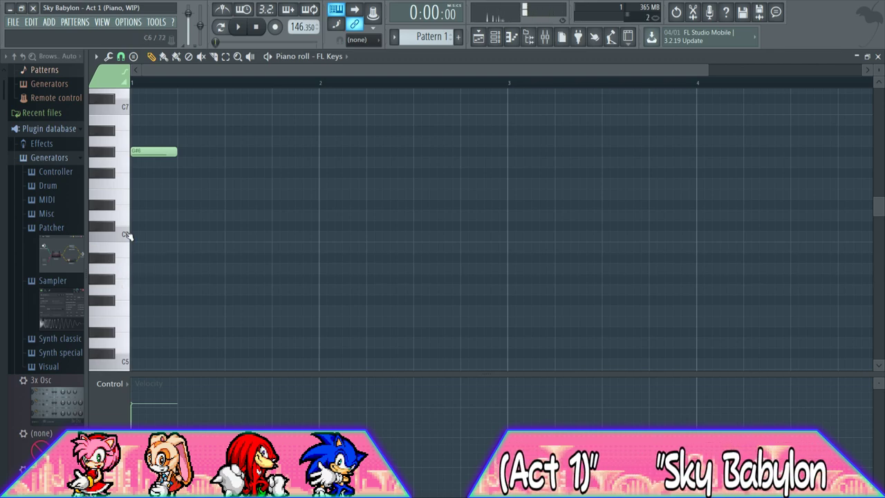
# Draw a one-beat G#5 note at the start of bar 1 and delete the trial B5 on beat 3, auditioning against the song
pyautogui.moveTo(200, 247); pyautogui.dragTo(229, 247)
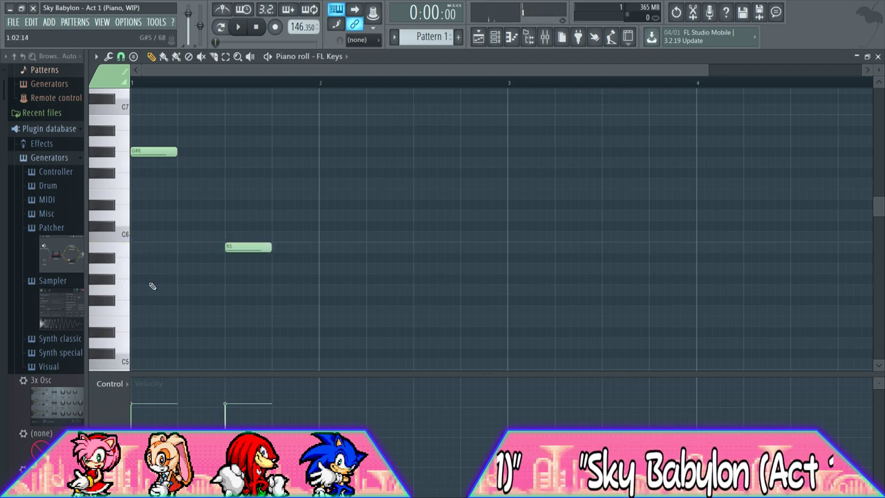
pyautogui.click(141, 280)
pyautogui.click(122, 249)
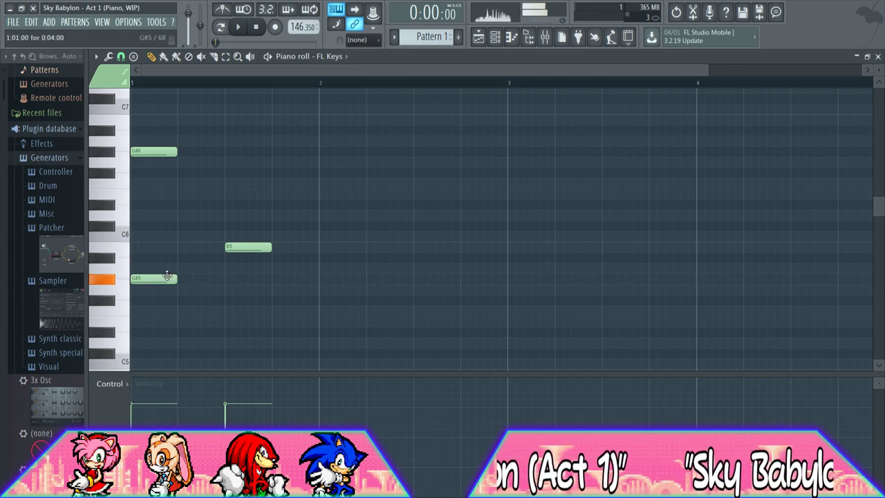
pyautogui.rightClick(249, 247)
pyautogui.click(240, 29)
pyautogui.click(256, 28)
# Start the G#5 note half a beat into bar 1, a third of a beat long, followed directly by an identical G#5
pyautogui.moveTo(153, 282); pyautogui.dragTo(177, 282)
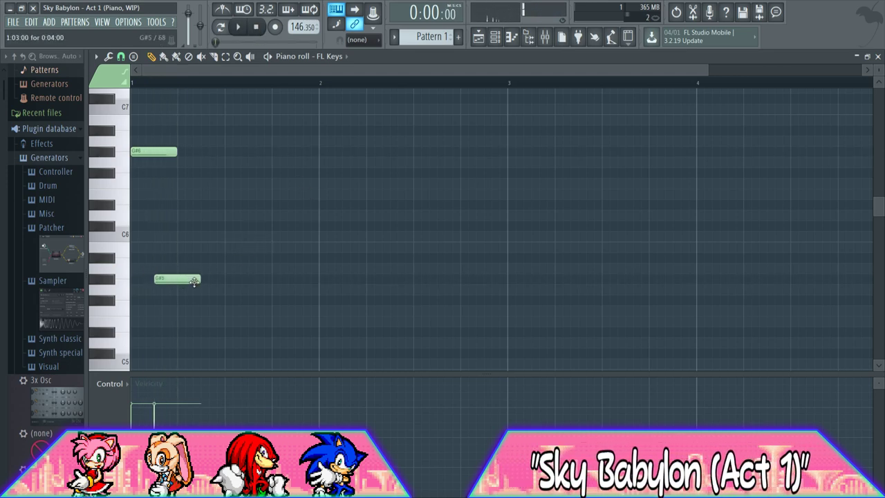
pyautogui.click(181, 280)
pyautogui.press('space')
pyautogui.press('space')
pyautogui.moveTo(183, 280); pyautogui.dragTo(175, 280)
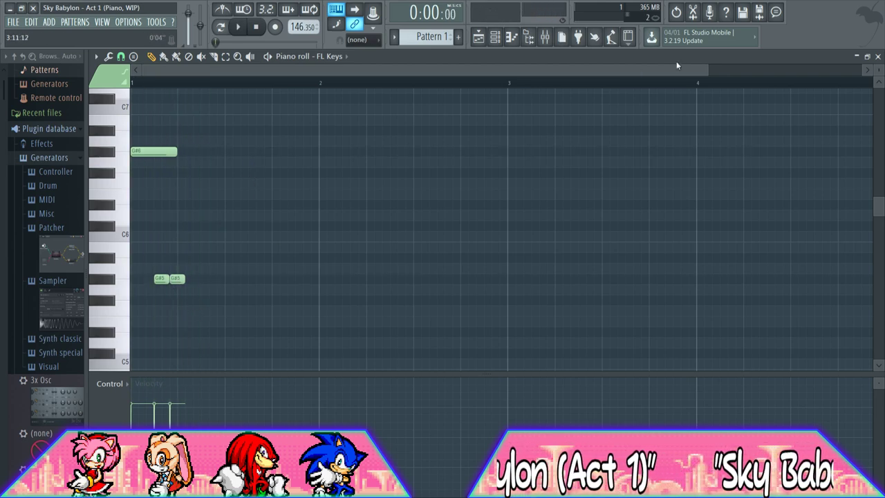
# Replace the second short G#5 with a half-beat B5 note on beat 2 of bar 1, checking it in playback
pyautogui.moveTo(708, 69); pyautogui.dragTo(328, 69)
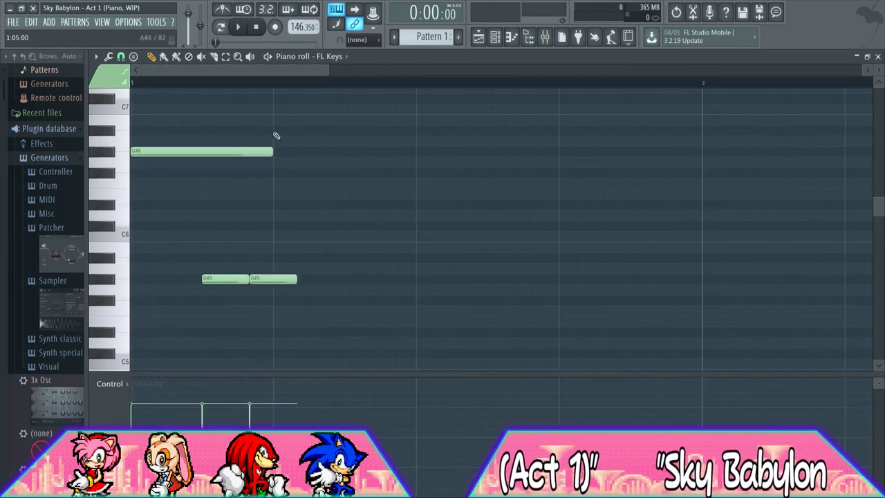
pyautogui.rightClick(283, 280)
pyautogui.click(270, 226)
pyautogui.moveTo(271, 225); pyautogui.dragTo(345, 248)
pyautogui.press('space')
pyautogui.press('space')
pyautogui.press('space')
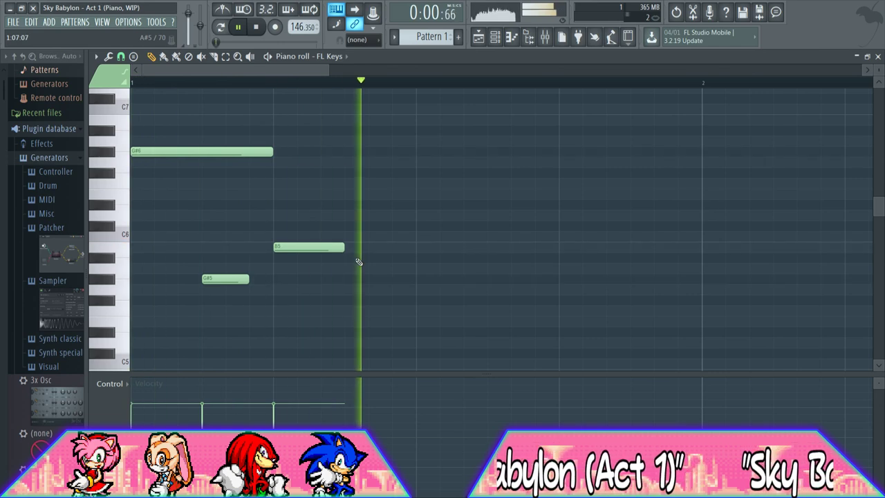
# Try a half-beat A5 note right after the B5, remove it and replay the song
pyautogui.press('space')
pyautogui.click(348, 258)
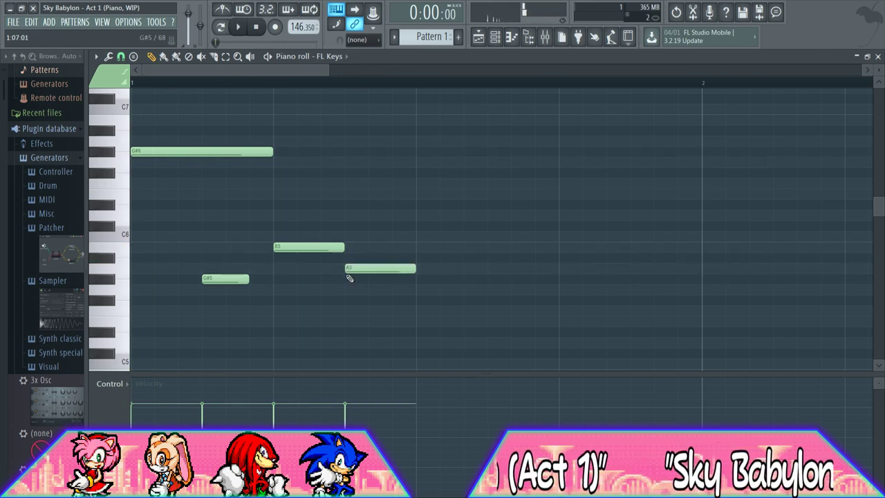
pyautogui.rightClick(348, 260)
pyautogui.press('space')
pyautogui.press('space')
pyautogui.press('space')
pyautogui.press('space')
# Replay the start of bar 1 repeatedly, comparing the drawn notes with the song to work out what follows the B5
pyautogui.moveTo(346, 237); pyautogui.dragTo(205, 103)
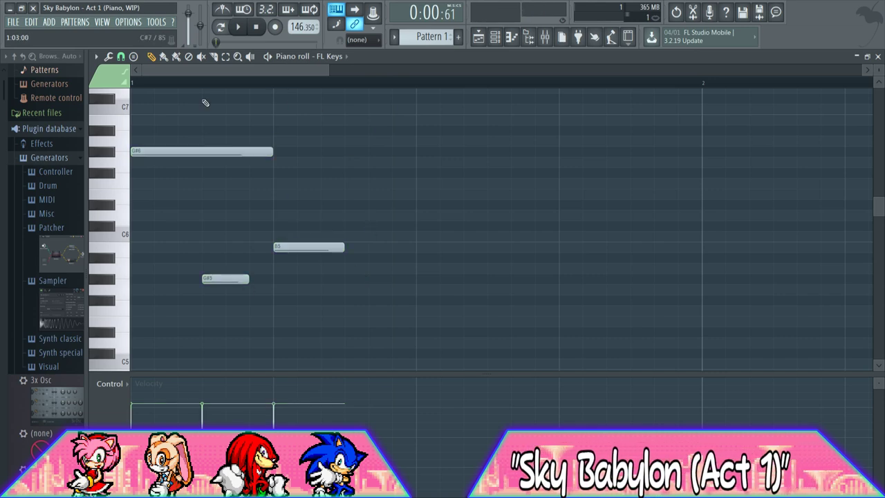
pyautogui.press('space')
pyautogui.press('space')
pyautogui.press('space')
pyautogui.press('space')
pyautogui.press('space')
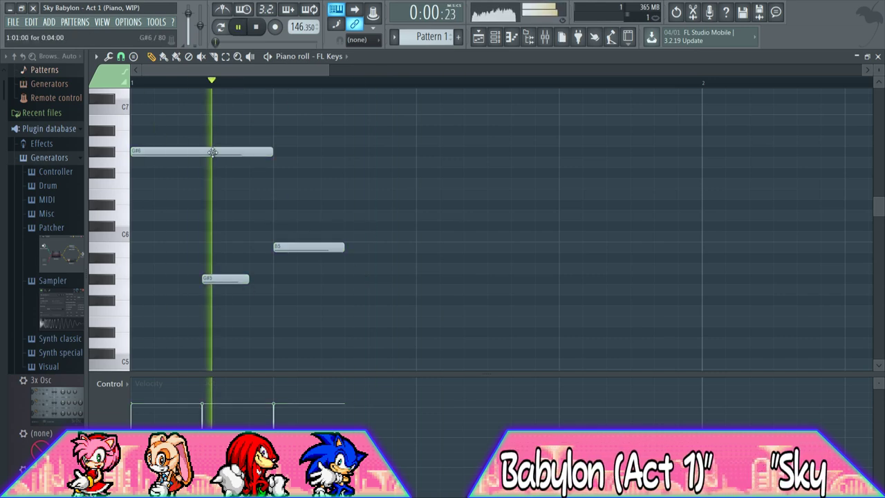
pyautogui.press('space')
pyautogui.press('space')
pyautogui.press('space')
# Draw a short A#5 note right after the B5, followed by a third-of-a-beat G#5 ending at beat 3 of bar 1
pyautogui.click(350, 259)
pyautogui.rightClick(356, 261)
pyautogui.click(348, 261)
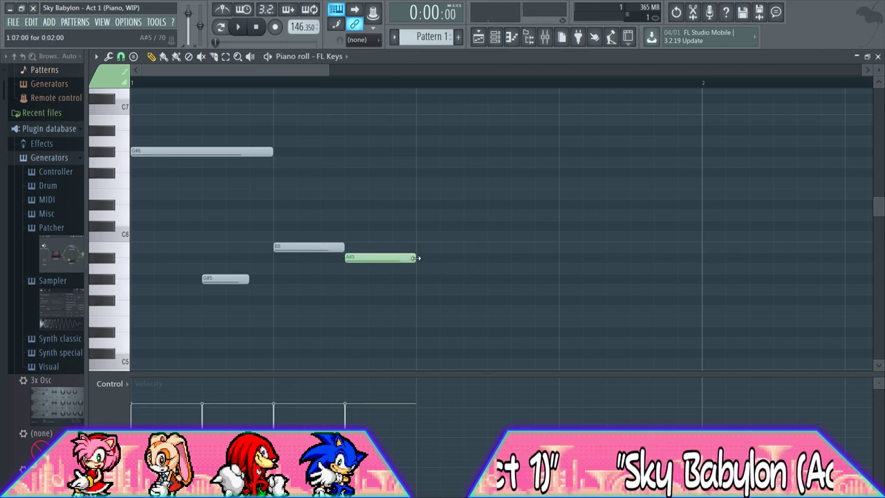
pyautogui.moveTo(416, 258); pyautogui.dragTo(367, 258)
pyautogui.click(371, 279)
pyautogui.press('space')
pyautogui.press('space')
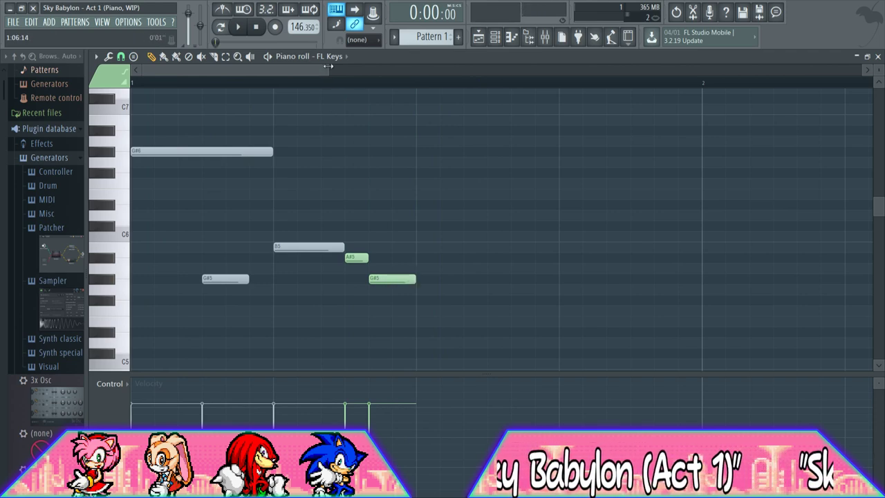
# Replay the melody so far and draw a third-of-a-beat F#5 note halfway through beat 3 of bar 1
pyautogui.moveTo(328, 68); pyautogui.dragTo(443, 69)
pyautogui.press('space')
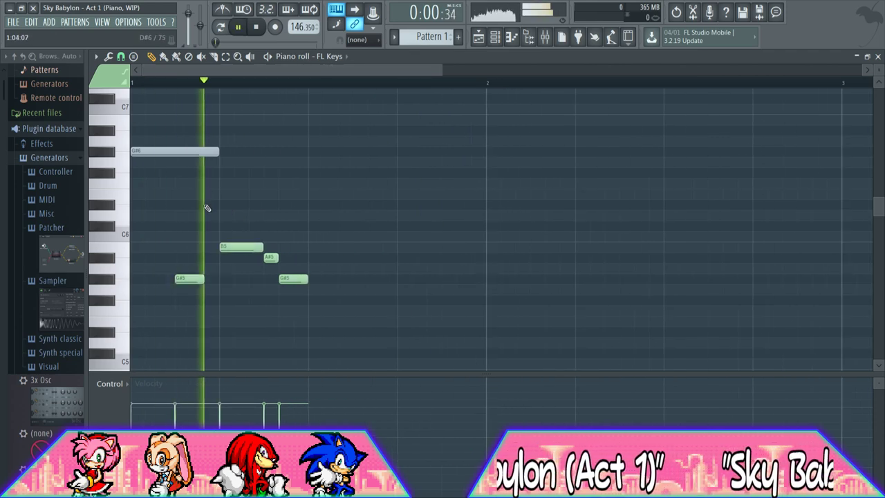
pyautogui.press('space')
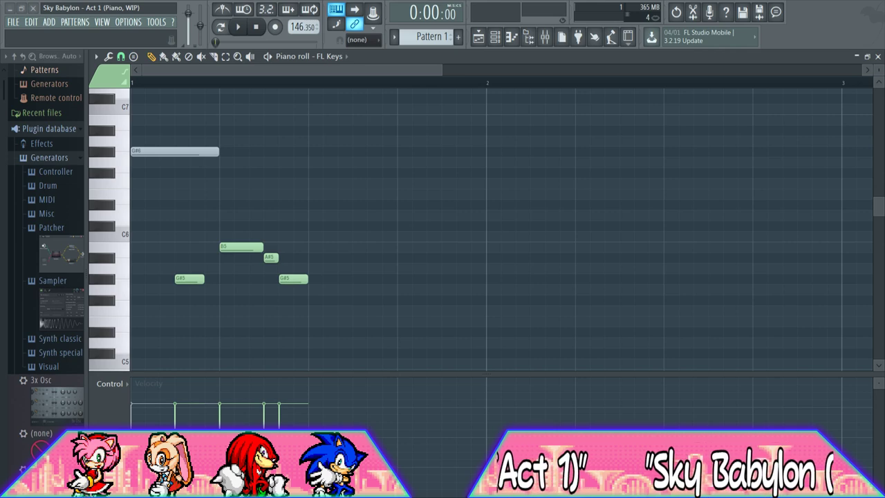
pyautogui.press('space')
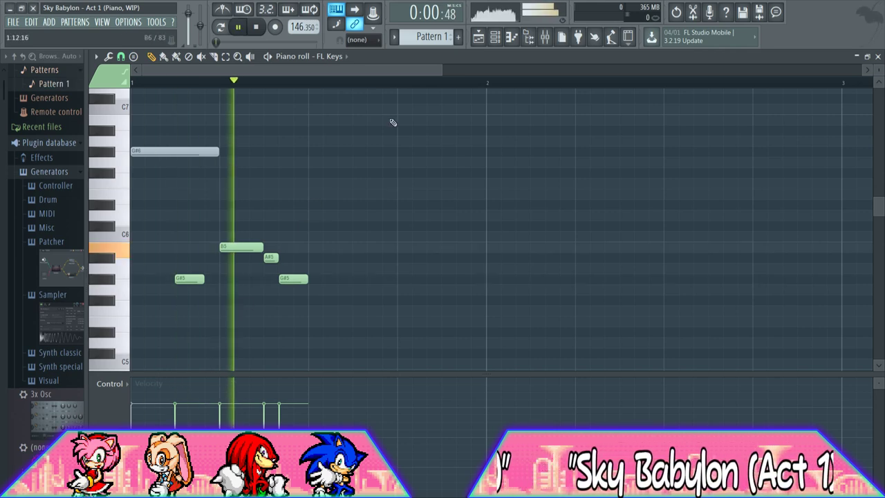
pyautogui.press('space')
pyautogui.click(293, 281)
pyautogui.moveTo(342, 292)
pyautogui.mouseDown()
pyautogui.moveTo(343, 309)
pyautogui.moveTo(358, 309)
pyautogui.mouseUp()
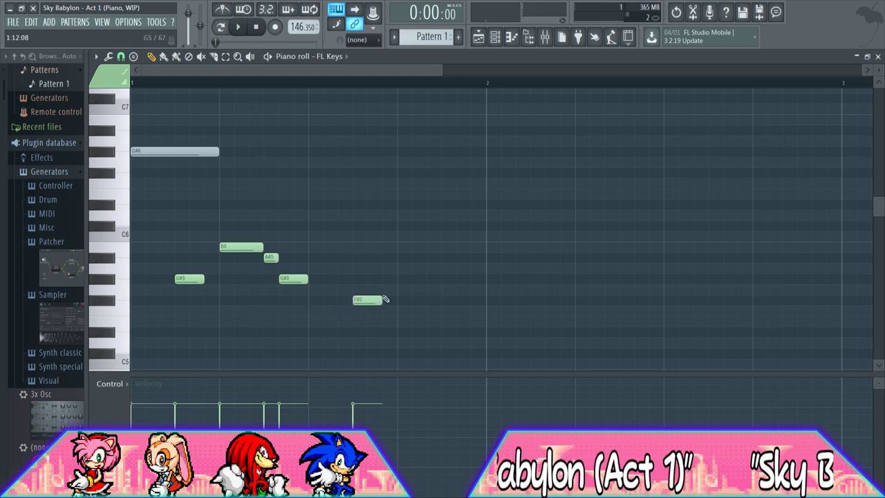
pyautogui.press('space')
pyautogui.press('space')
# Raise the F#5 note to G5, shorten it and add a G#5 directly after it, ending at beat 4 of bar 1
pyautogui.click(370, 300)
pyautogui.moveTo(369, 300); pyautogui.dragTo(370, 289)
pyautogui.click(380, 279)
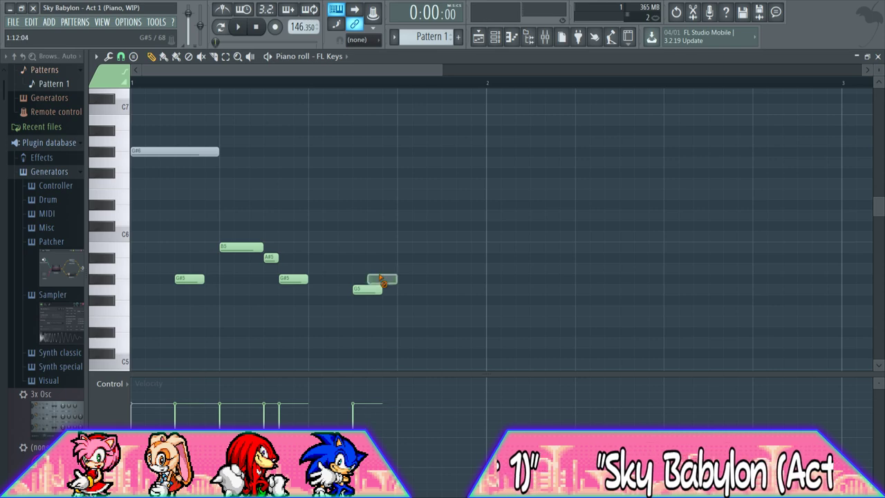
pyautogui.click(373, 289)
pyautogui.click(380, 279)
pyautogui.press('space')
pyautogui.press('space')
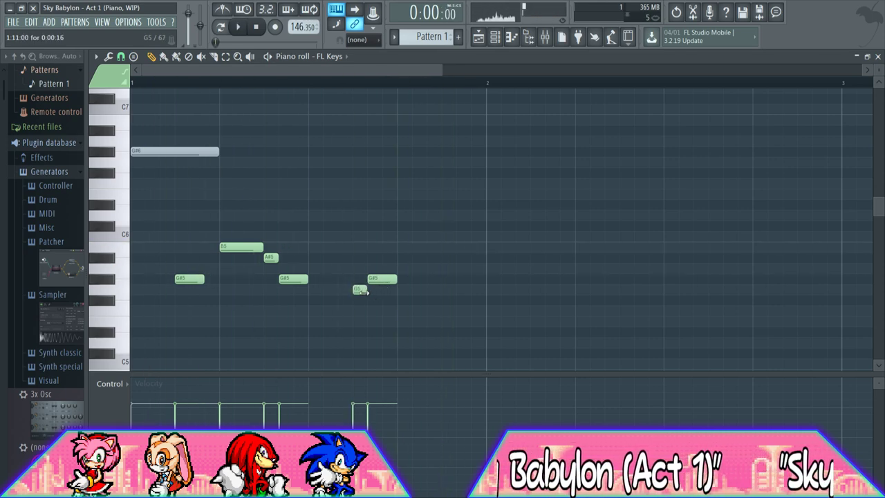
pyautogui.press('space')
pyautogui.press('space')
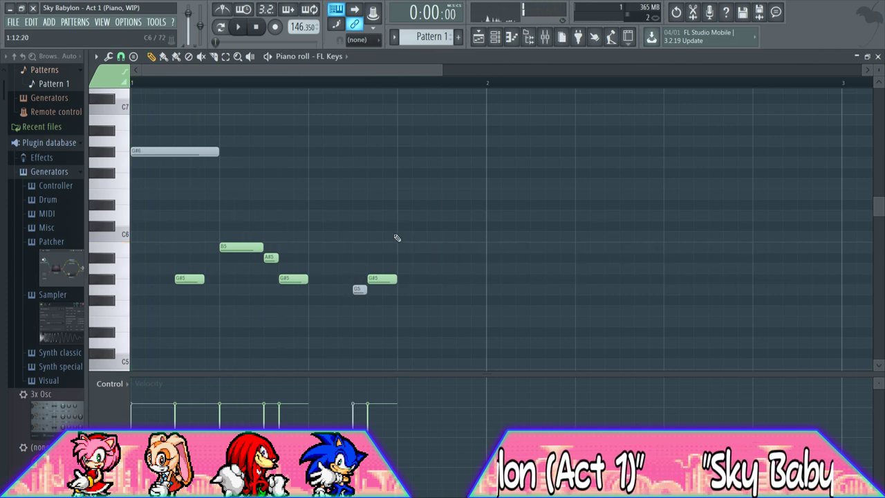
# Rebalance the song's volume on mixer Insert 10, trying about -2.9 dB and -1.8 dB in playback before lowering it below those levels
pyautogui.moveTo(446, 73); pyautogui.dragTo(390, 72)
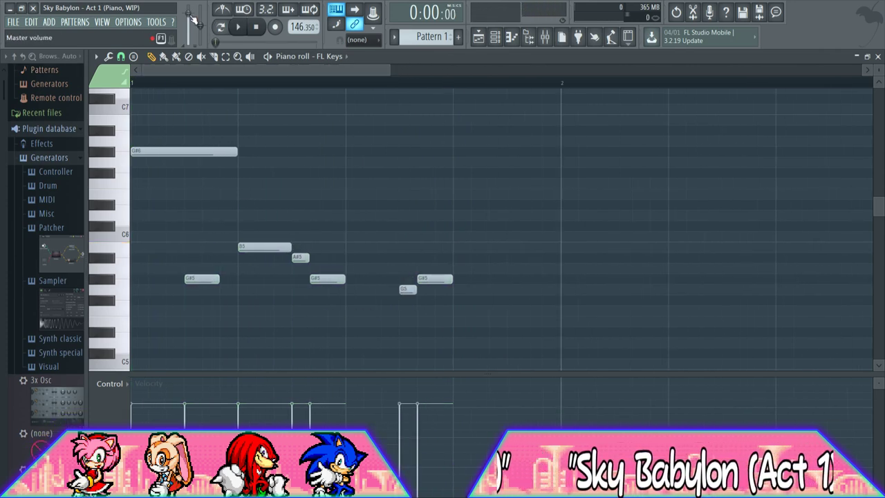
pyautogui.click(545, 36)
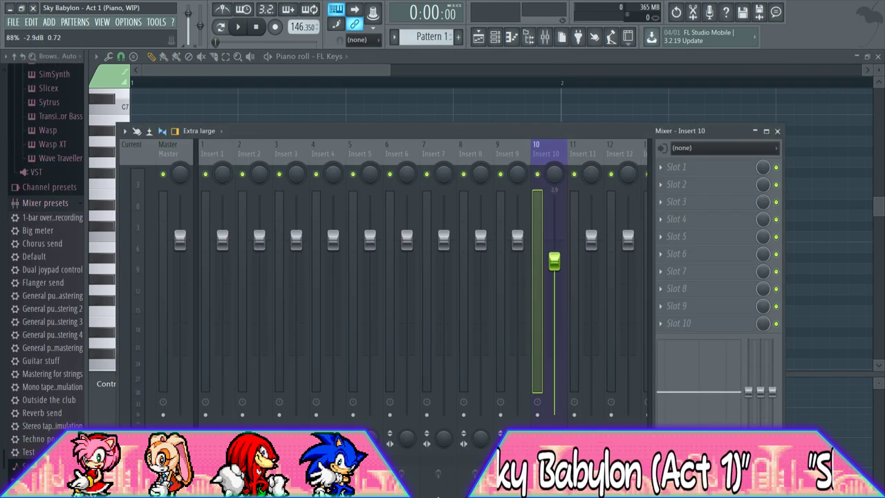
pyautogui.click(367, 72)
pyautogui.press('space')
pyautogui.press('space')
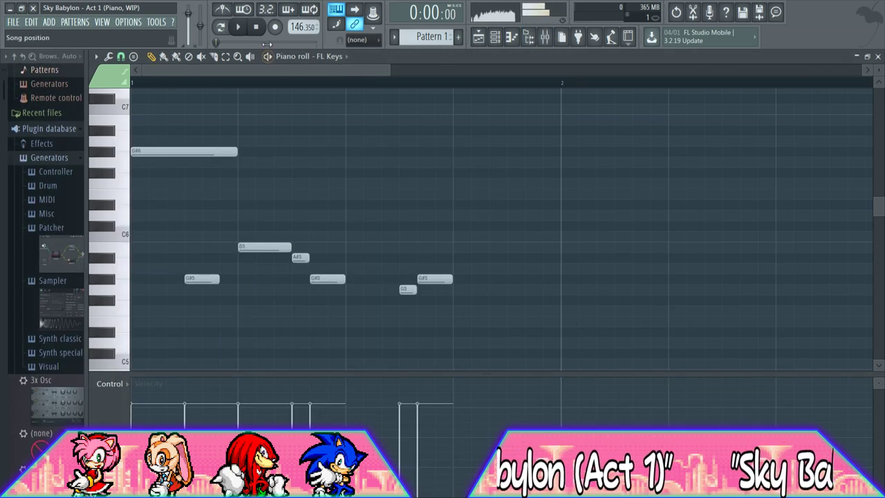
pyautogui.click(544, 39)
pyautogui.press('space')
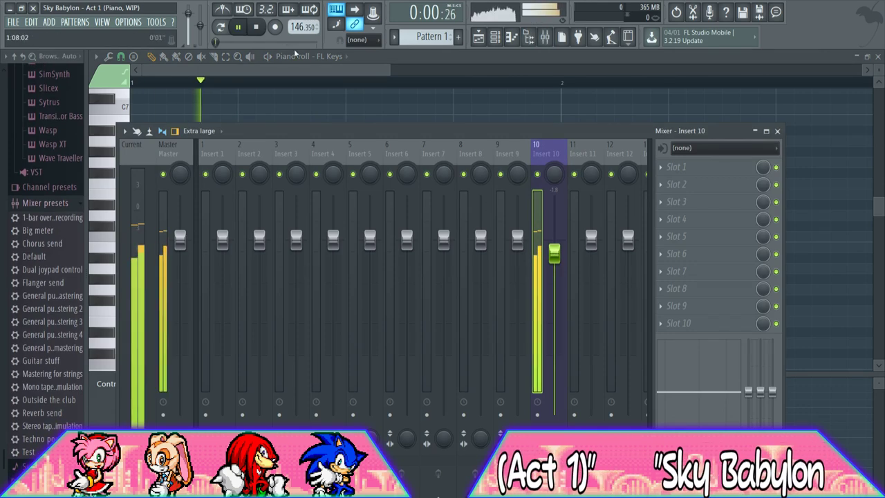
pyautogui.click(257, 29)
pyautogui.moveTo(554, 253); pyautogui.dragTo(554, 278)
pyautogui.click(363, 72)
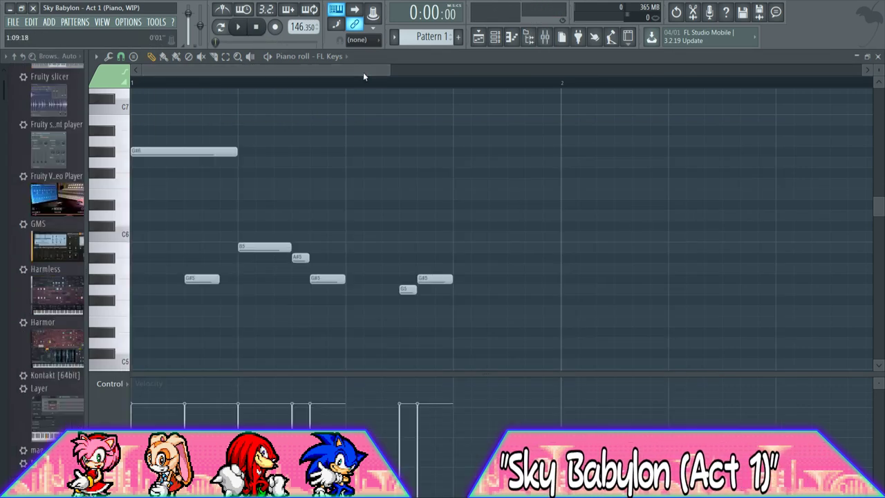
# Replay bar 1 and audition piano keys around F#5 to identify the short note before the last G#5
pyautogui.click(248, 28)
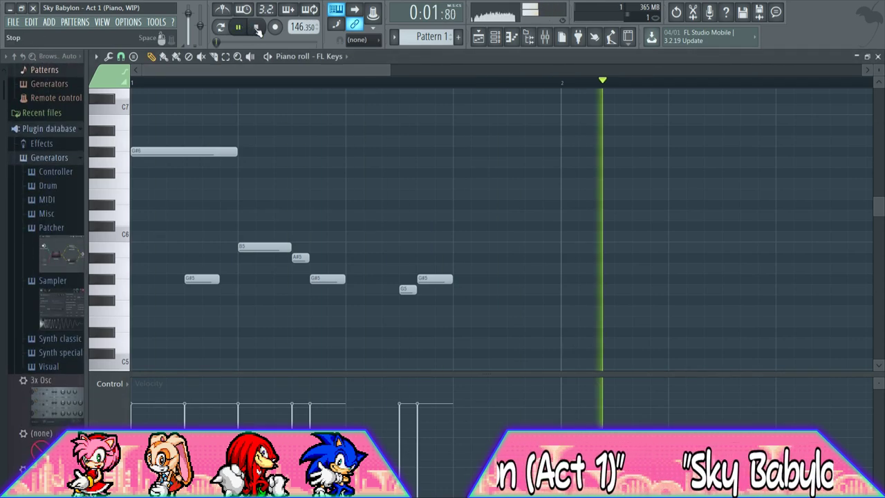
pyautogui.click(256, 29)
pyautogui.click(241, 30)
pyautogui.click(242, 31)
pyautogui.click(241, 31)
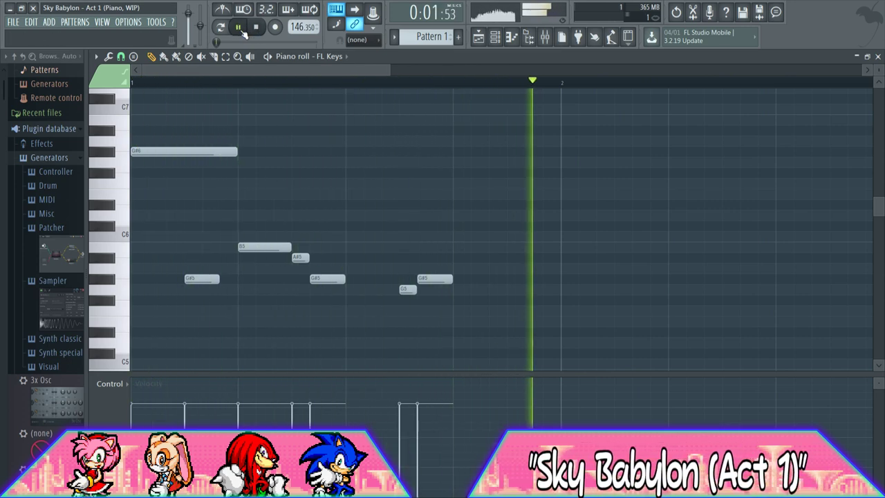
pyautogui.press('space')
pyautogui.click(114, 302)
pyautogui.press('space')
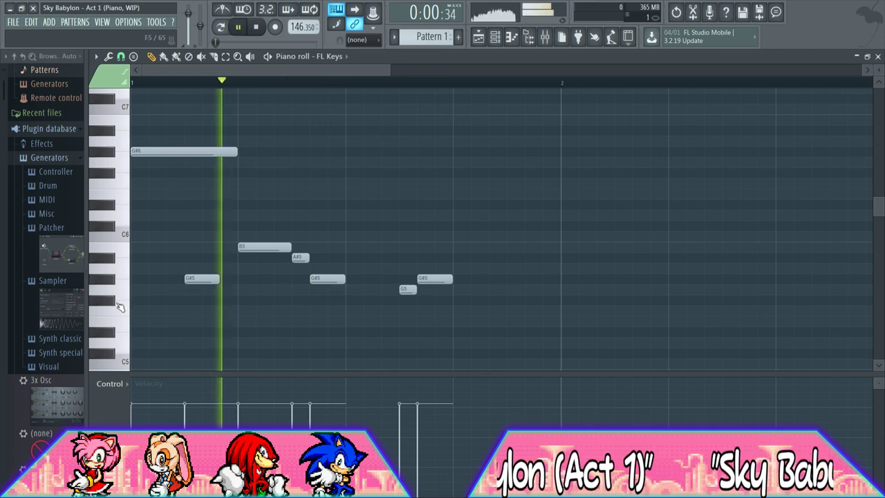
pyautogui.press('space')
pyautogui.press('space')
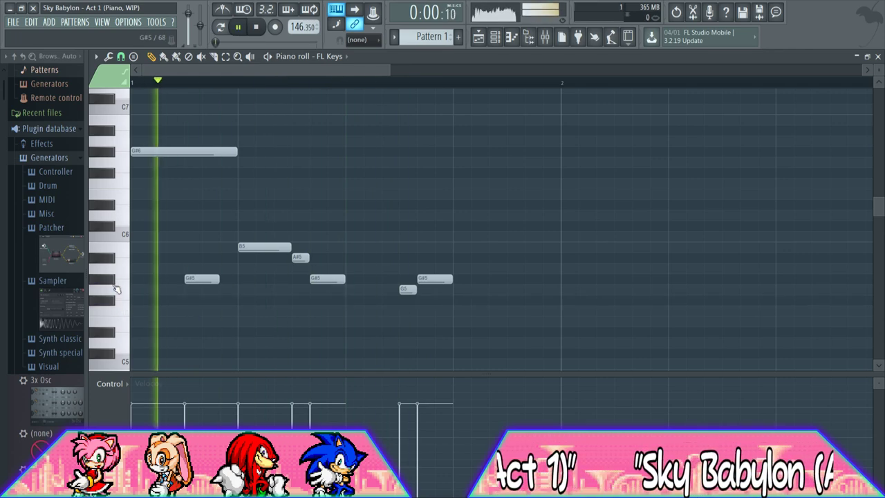
pyautogui.press('space')
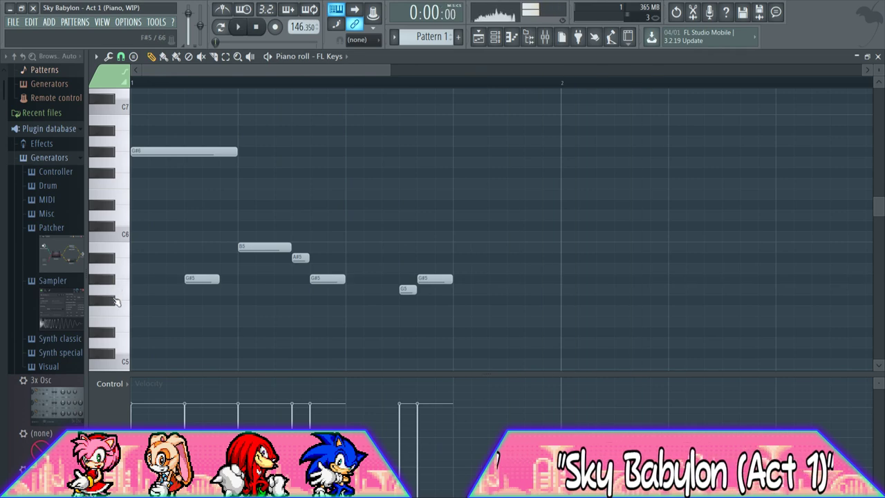
# Lower the short G5 note in bar 1 to F#5 and play it against the song
pyautogui.moveTo(405, 289)
pyautogui.mouseDown()
pyautogui.moveTo(405, 310)
pyautogui.moveTo(405, 300)
pyautogui.mouseUp()
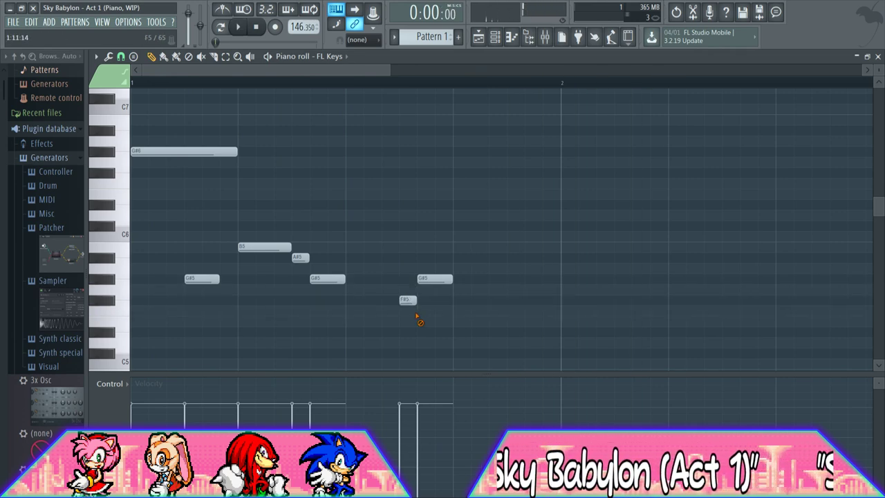
pyautogui.press('space')
pyautogui.press('space')
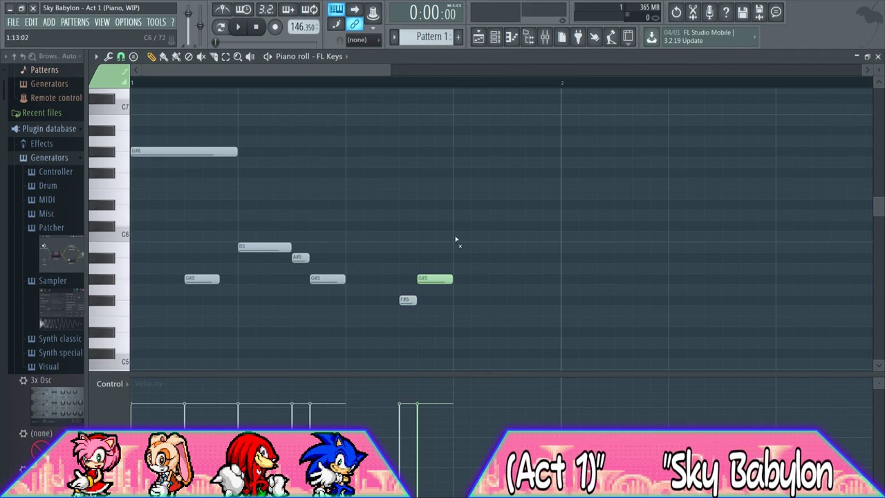
# Draw a short C#6 note halfway through beat 3 of bar 2 and replay bar 1 with the song
pyautogui.click(836, 225)
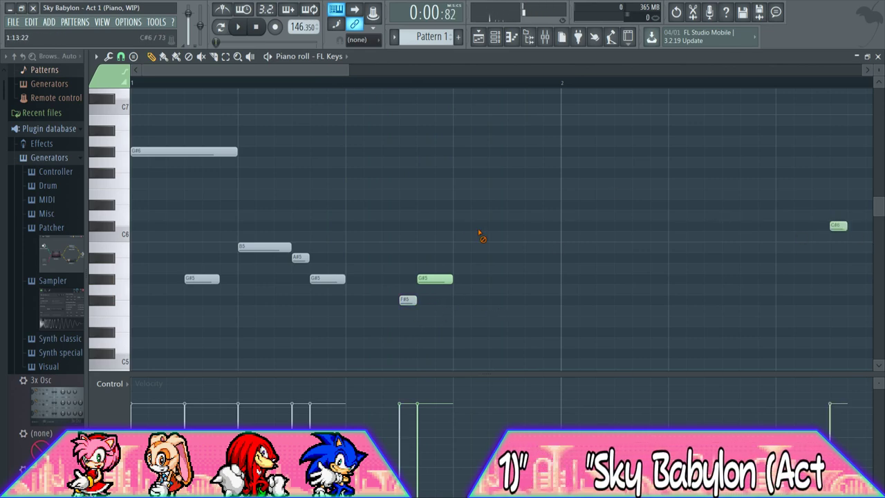
pyautogui.press('space')
pyautogui.press('space')
pyautogui.press('space')
pyautogui.press('space')
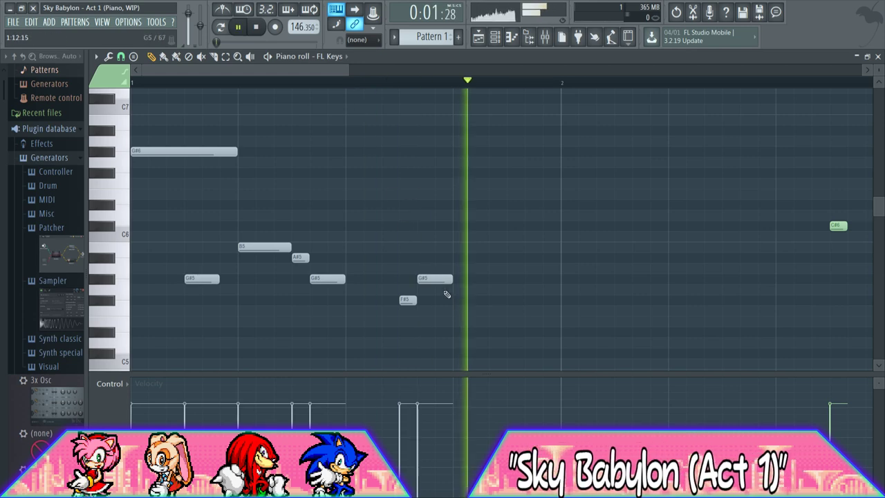
pyautogui.press('space')
pyautogui.press('space')
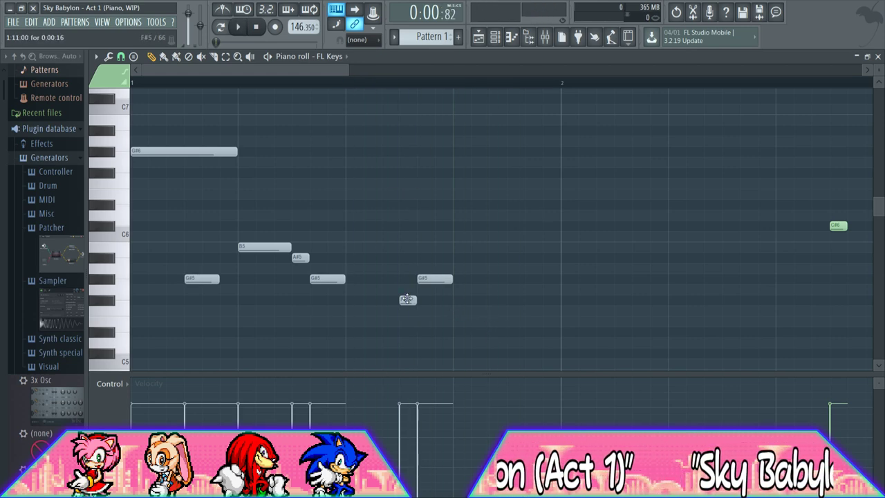
# Delete the short F#5 note in beat 3 of bar 1 and replay the phrase without it
pyautogui.rightClick(408, 298)
pyautogui.press('space')
pyautogui.press('space')
pyautogui.press('space')
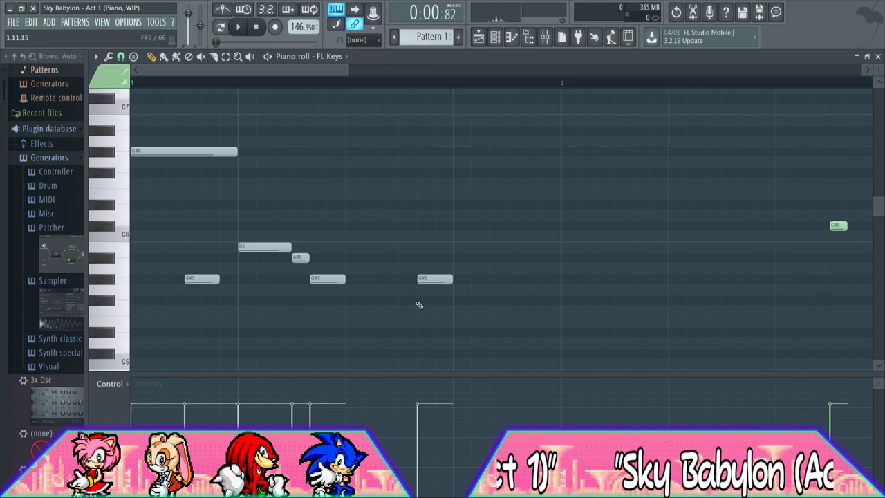
pyautogui.press('space')
pyautogui.press('space')
pyautogui.press('space')
# Replace the last G#5 in bar 1 with two short G#5 notes, one halfway through beat 3 and one ending at beat 4
pyautogui.rightClick(420, 279)
pyautogui.click(403, 280)
pyautogui.click(462, 279)
pyautogui.moveTo(461, 279); pyautogui.dragTo(444, 280)
pyautogui.press('space')
pyautogui.press('space')
pyautogui.click(437, 281)
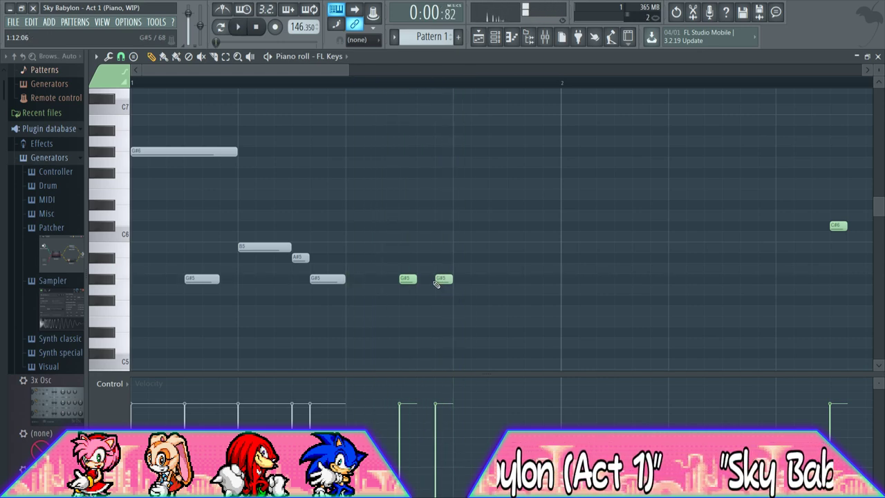
# Redraw the two G#5 notes in beat 3 of bar 1 back to back, filling the beat's second half, and play the bar
pyautogui.moveTo(327, 68); pyautogui.dragTo(280, 69)
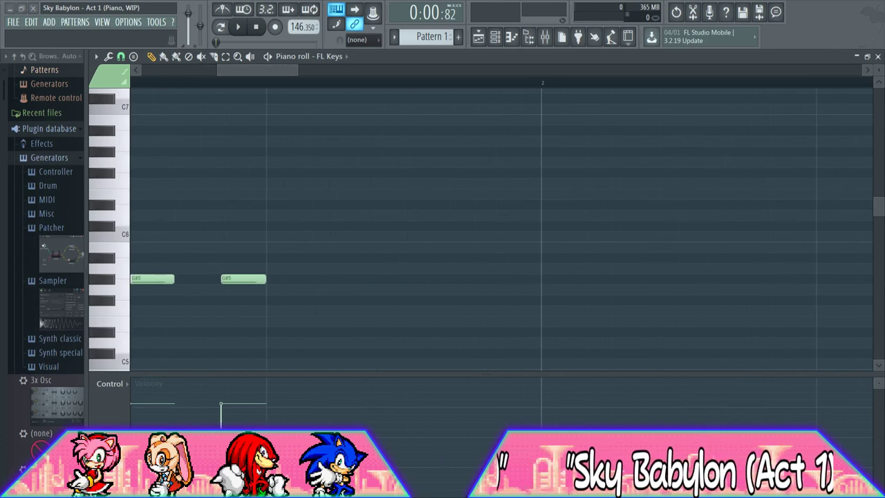
pyautogui.moveTo(297, 69); pyautogui.dragTo(274, 67)
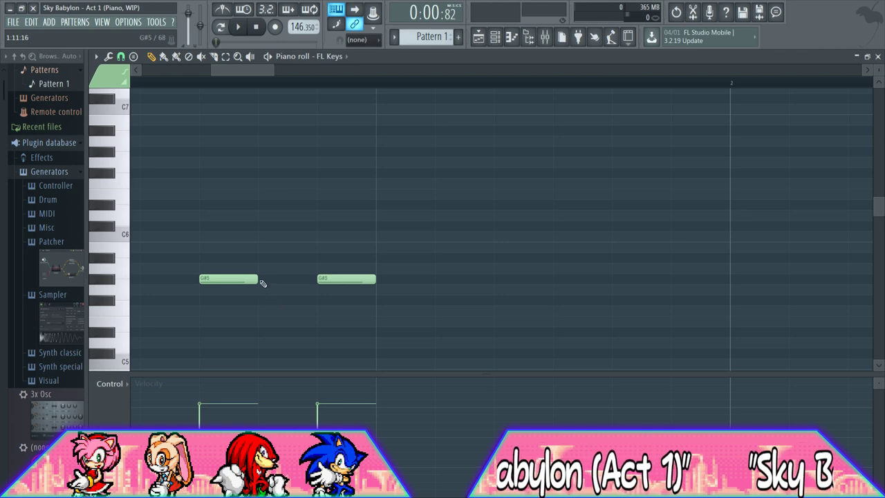
pyautogui.rightClick(340, 280)
pyautogui.click(311, 262)
pyautogui.moveTo(338, 258)
pyautogui.mouseDown()
pyautogui.moveTo(305, 258)
pyautogui.moveTo(309, 279)
pyautogui.mouseUp()
pyautogui.moveTo(270, 69); pyautogui.dragTo(346, 72)
pyautogui.press('space')
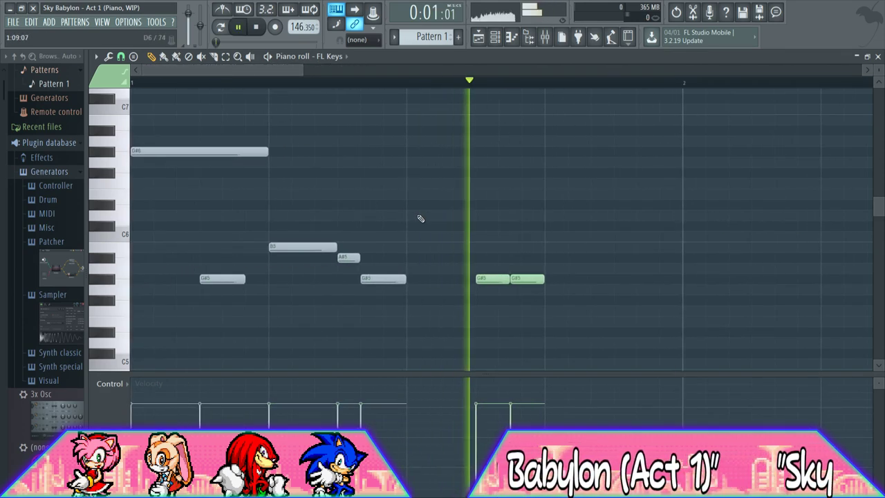
pyautogui.press('space')
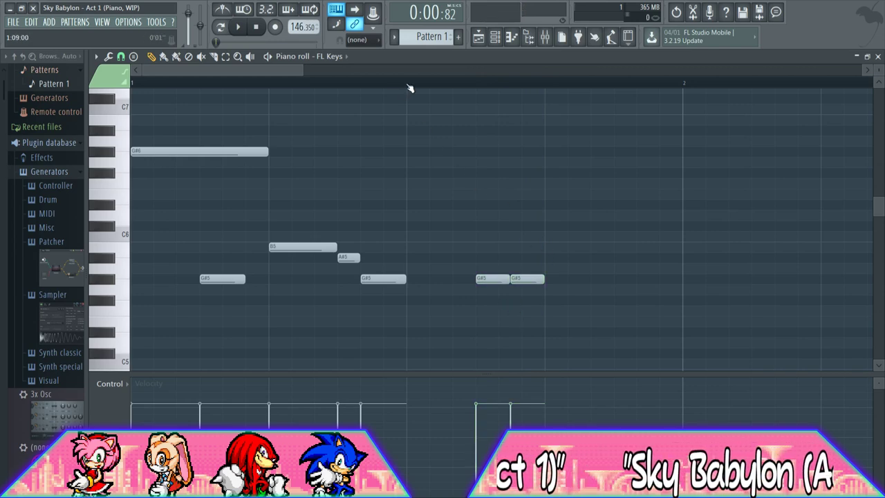
pyautogui.press('space')
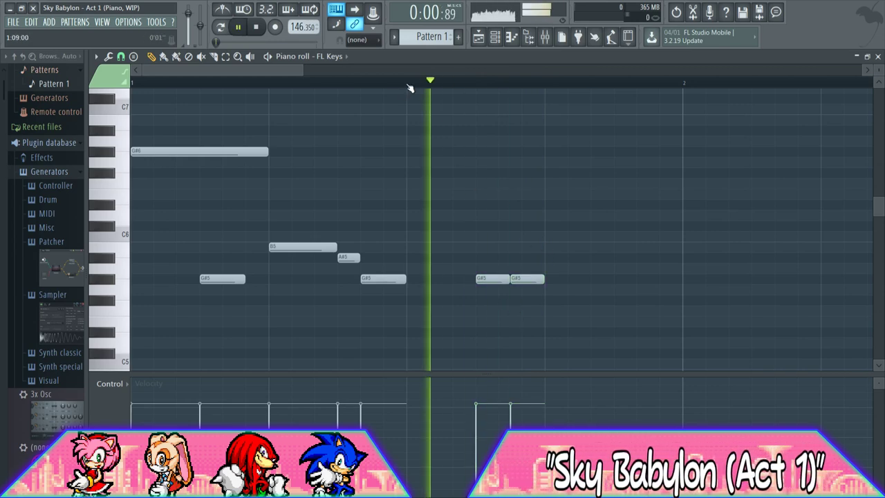
pyautogui.press('space')
# Add two back-to-back G#5 notes filling the second half of beat 4 in bar 1 and play them with the song
pyautogui.moveTo(602, 280); pyautogui.dragTo(662, 280)
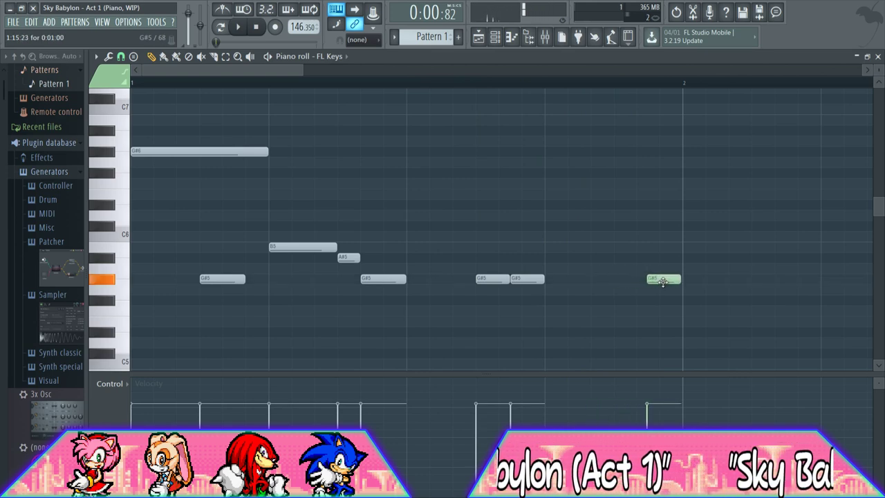
pyautogui.click(596, 280)
pyautogui.moveTo(599, 281); pyautogui.dragTo(620, 282)
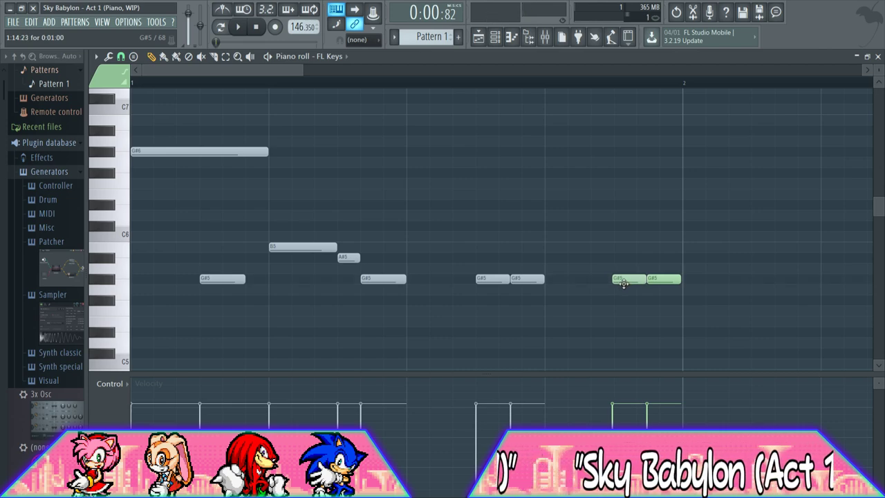
pyautogui.moveTo(659, 282); pyautogui.dragTo(660, 283)
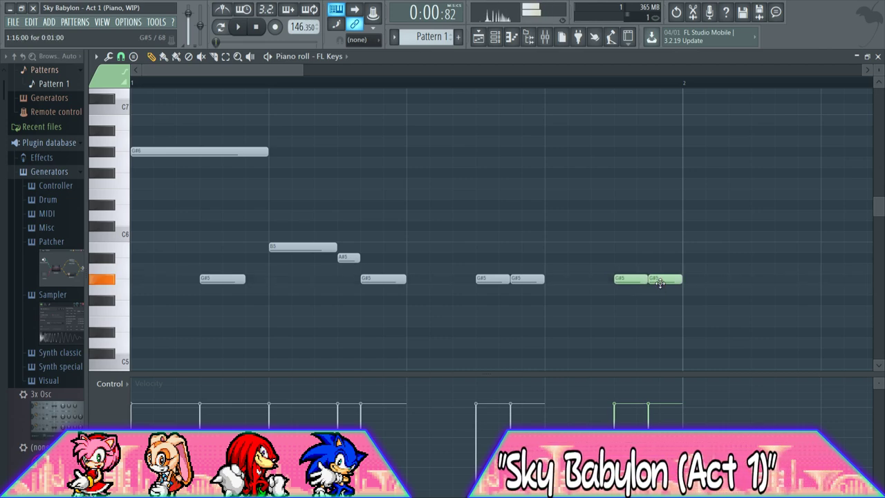
pyautogui.press('space')
pyautogui.press('space')
pyautogui.press('space')
pyautogui.press('space')
# Replace the G#5 in beat 1 of bar 1 with two back-to-back G#5 notes ending at beat 2, and replay the bar
pyautogui.rightClick(205, 282)
pyautogui.click(203, 282)
pyautogui.click(243, 283)
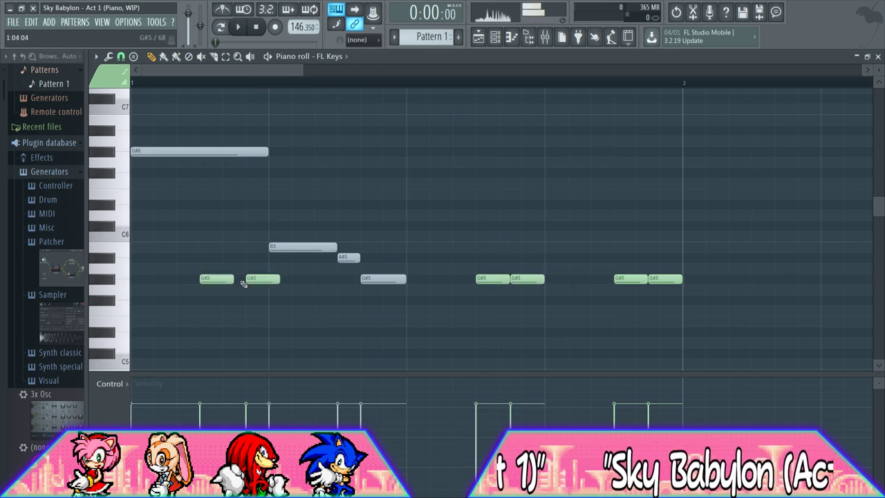
pyautogui.moveTo(255, 280); pyautogui.dragTo(247, 280)
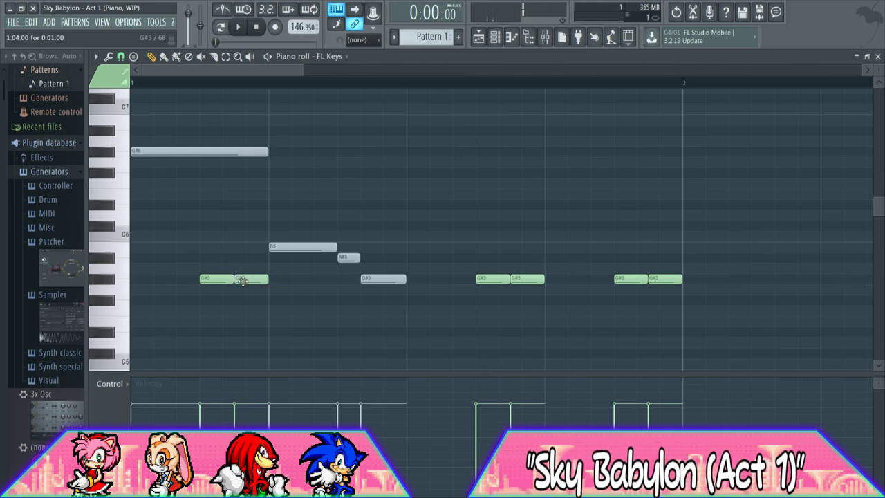
pyautogui.press('space')
pyautogui.press('space')
pyautogui.keyDown('alt'); pyautogui.rightClick(251, 280); pyautogui.keyUp('alt')
pyautogui.keyDown('alt'); pyautogui.rightClick(220, 280); pyautogui.keyUp('alt')
pyautogui.press('space')
pyautogui.press('space')
pyautogui.press('space')
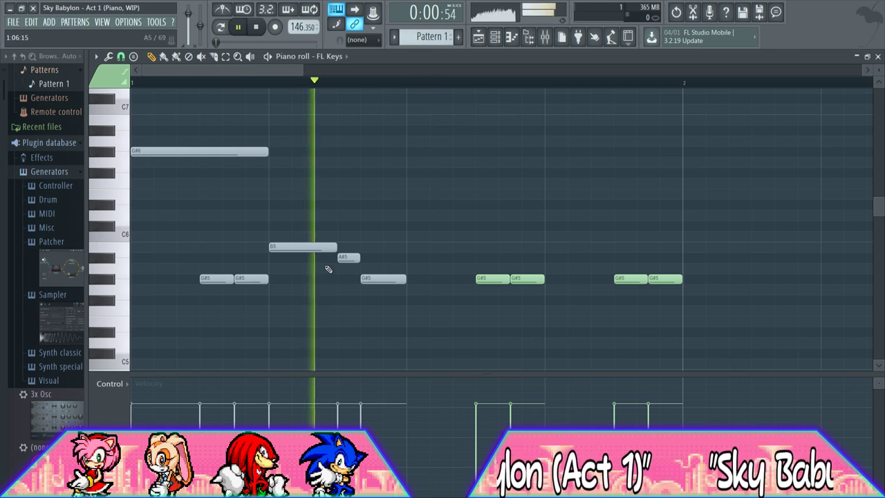
pyautogui.press('space')
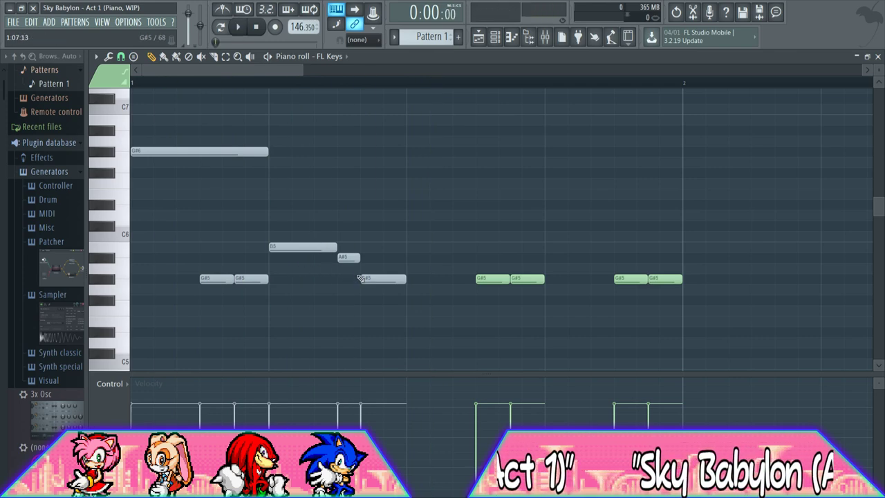
# Replace the G#5 in beat 2 of bar 1 with two back-to-back G#5 notes filling the beat's second half, and play the phrase
pyautogui.rightClick(377, 277)
pyautogui.click(354, 279)
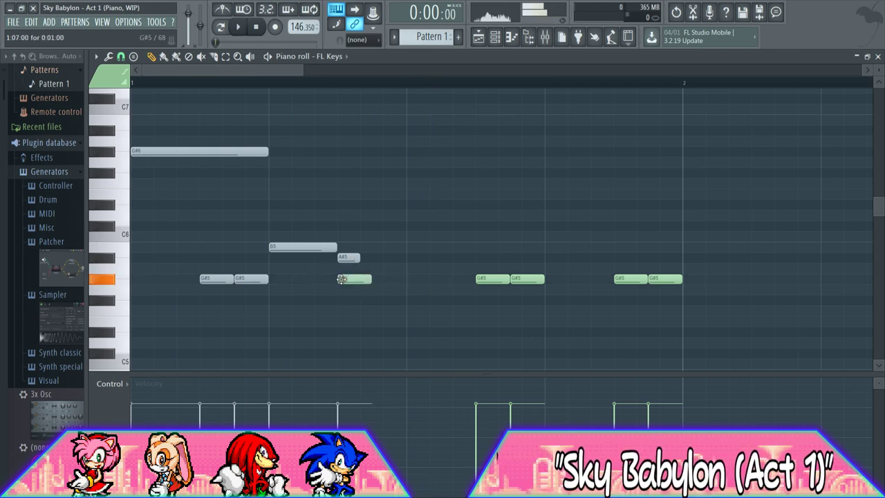
pyautogui.moveTo(391, 282); pyautogui.dragTo(382, 283)
pyautogui.click(287, 247)
pyautogui.click(238, 278)
pyautogui.press('space')
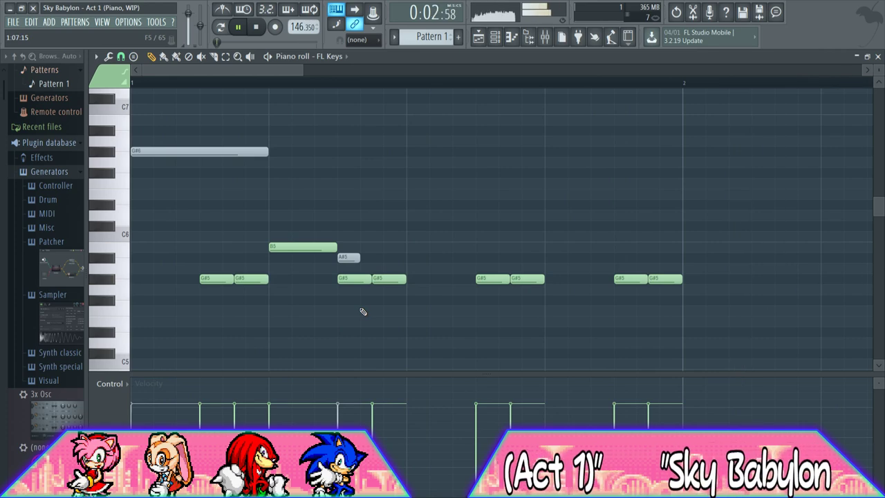
pyautogui.press('space')
# Clear the A#5 from bar 1, copy the bar's G#5 and B5 notes to the same positions in bar 2, and play
pyautogui.scroll(-1, 304, 72)
pyautogui.scroll(1, 306, 72)
pyautogui.moveTo(304, 69); pyautogui.dragTo(507, 69)
pyautogui.moveTo(416, 324); pyautogui.dragTo(129, 243)
pyautogui.keyDown('shift'); pyautogui.click(193, 247); pyautogui.keyUp('shift')
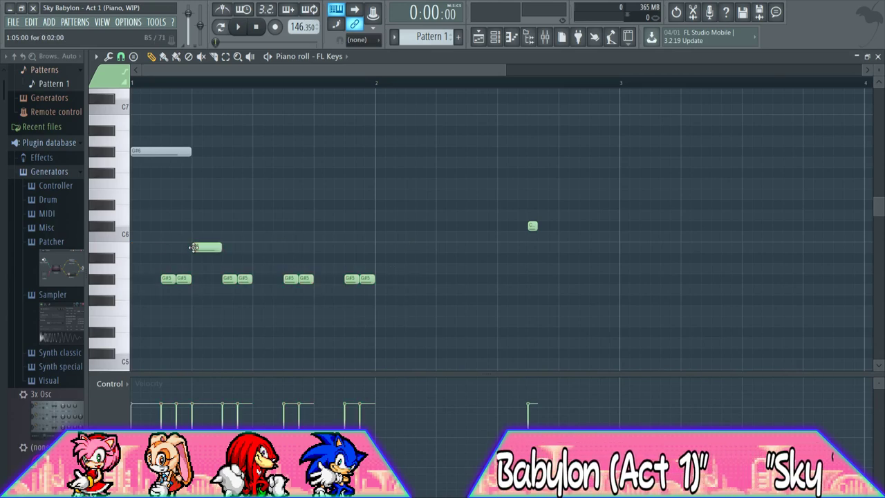
pyautogui.hotkey('shift', 'Right')
pyautogui.moveTo(183, 278); pyautogui.dragTo(411, 286)
pyautogui.press('space')
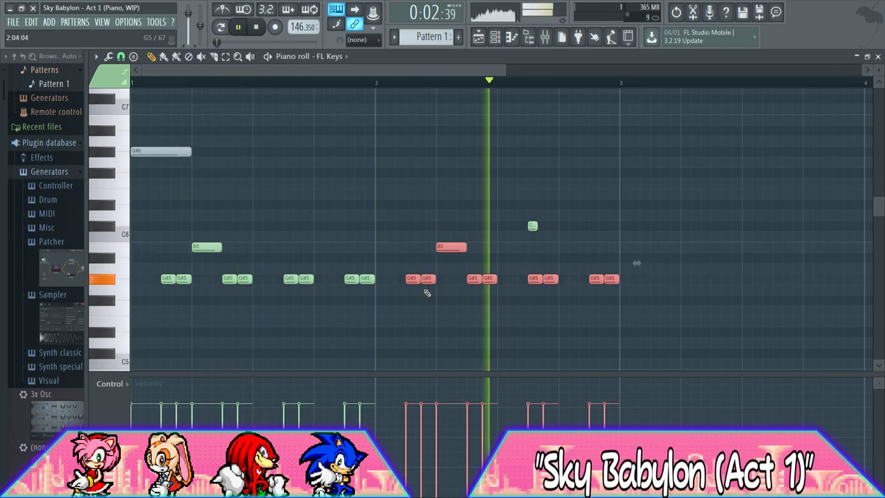
# Remove the stray C#6 from bar 2 and add a half-beat B5 at the start of the bar's beat 4
pyautogui.press('space')
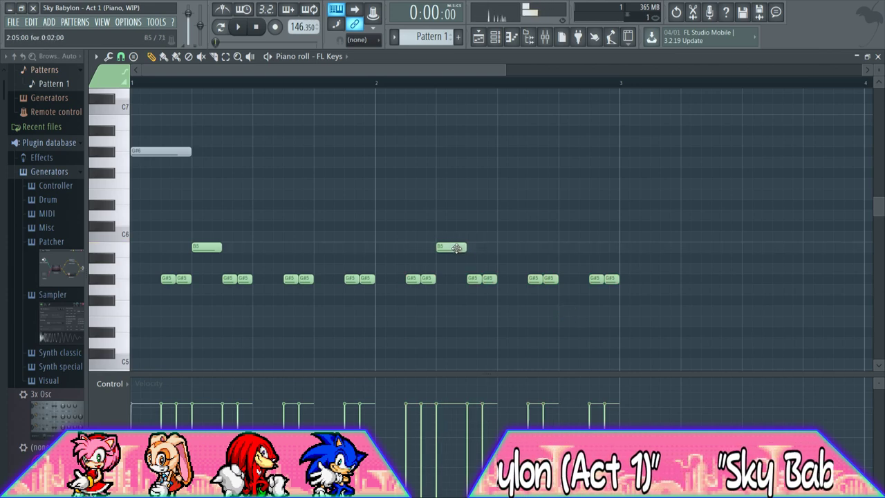
pyautogui.press('space')
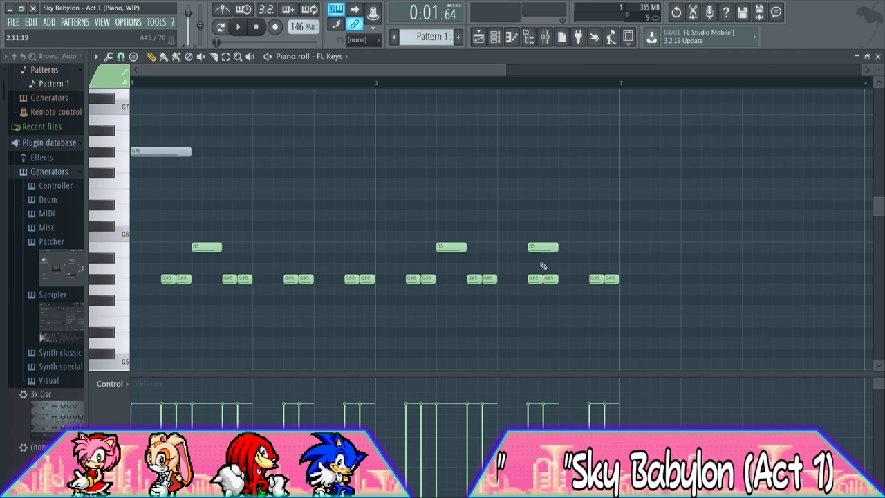
pyautogui.moveTo(559, 249); pyautogui.dragTo(569, 249)
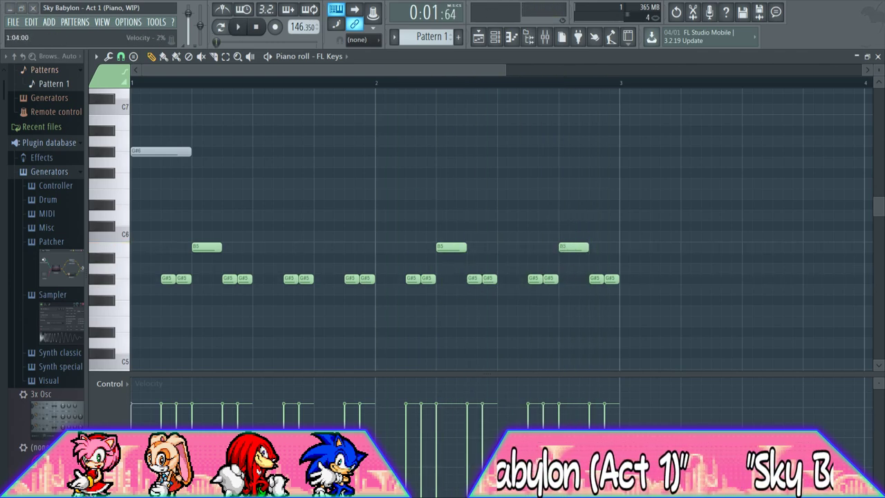
# Copy the G#5 and B5 phrase into bar 3, starting halfway through beat 1, and play all three bars with the song
pyautogui.moveTo(363, 69); pyautogui.dragTo(569, 65)
pyautogui.moveTo(245, 280); pyautogui.dragTo(172, 283)
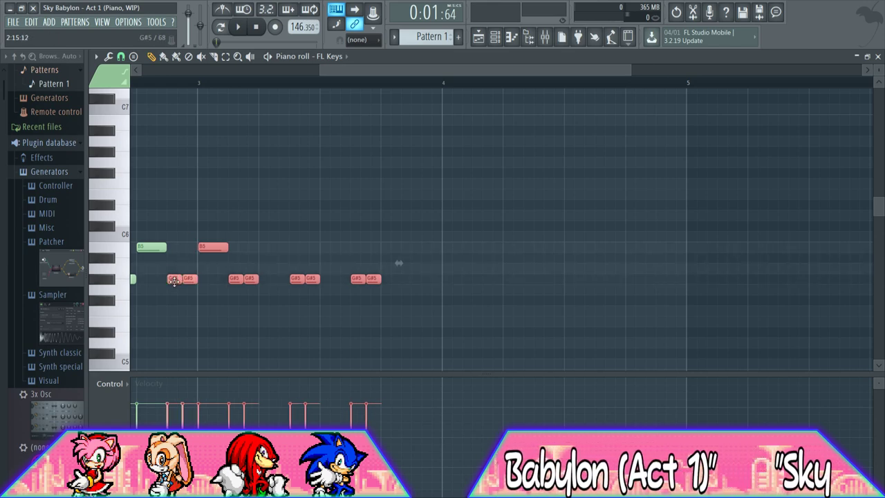
pyautogui.moveTo(173, 280); pyautogui.dragTo(234, 280)
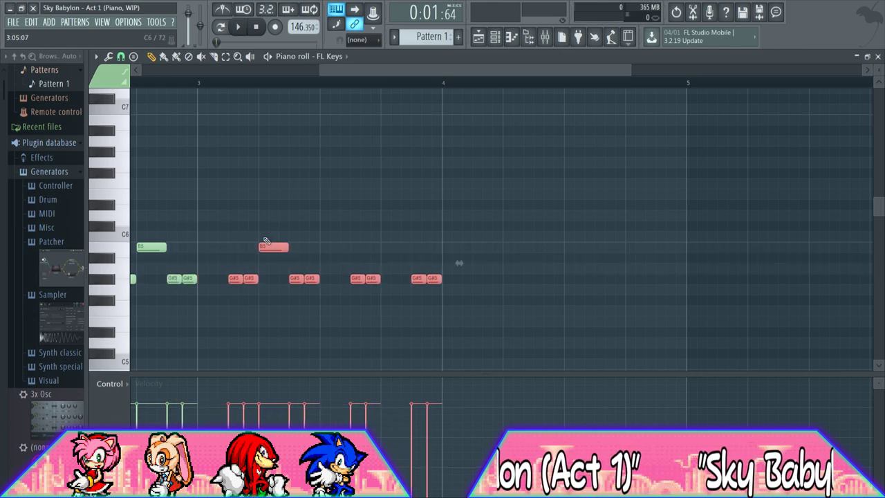
pyautogui.moveTo(392, 70); pyautogui.dragTo(210, 90)
pyautogui.moveTo(449, 72); pyautogui.dragTo(580, 71)
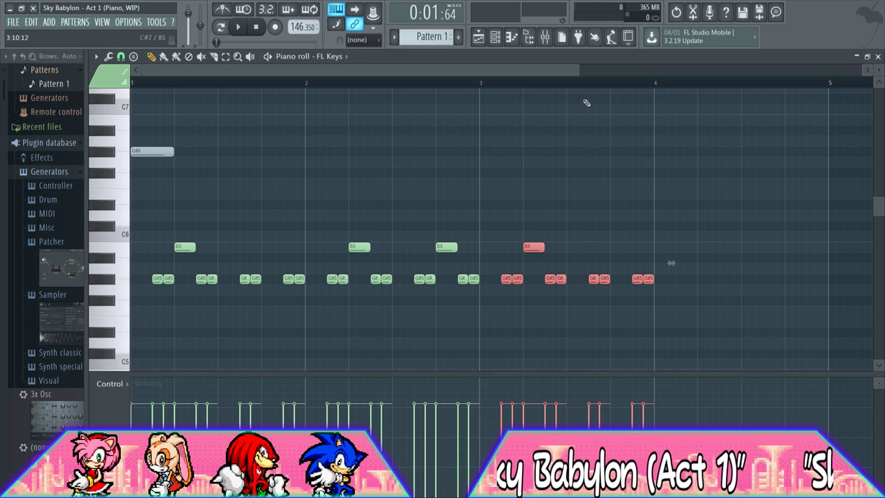
pyautogui.moveTo(580, 72); pyautogui.dragTo(377, 73)
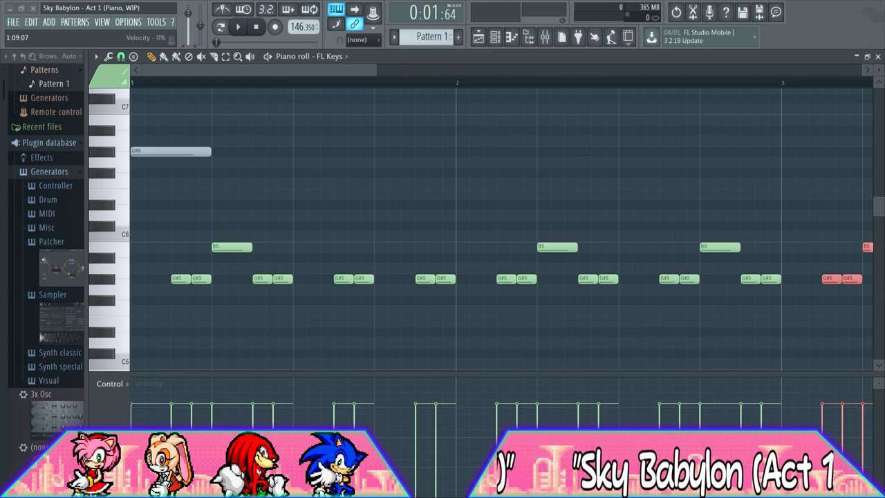
pyautogui.press('space')
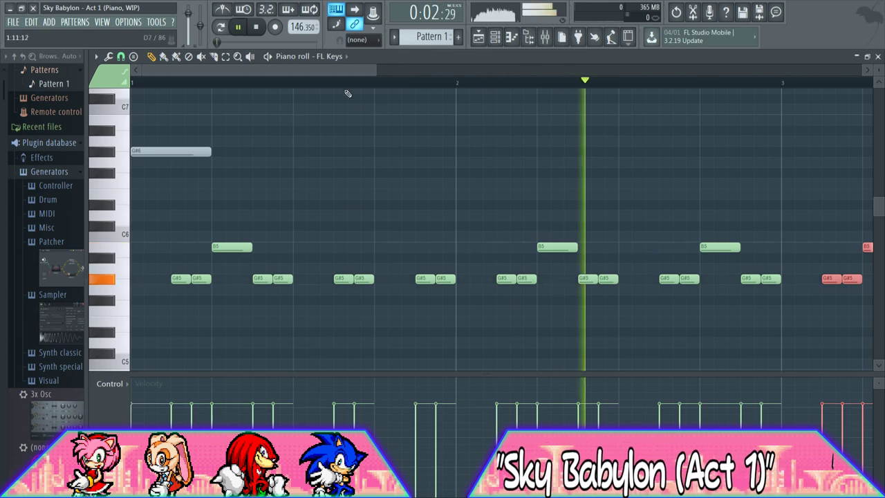
pyautogui.moveTo(327, 69); pyautogui.dragTo(531, 62)
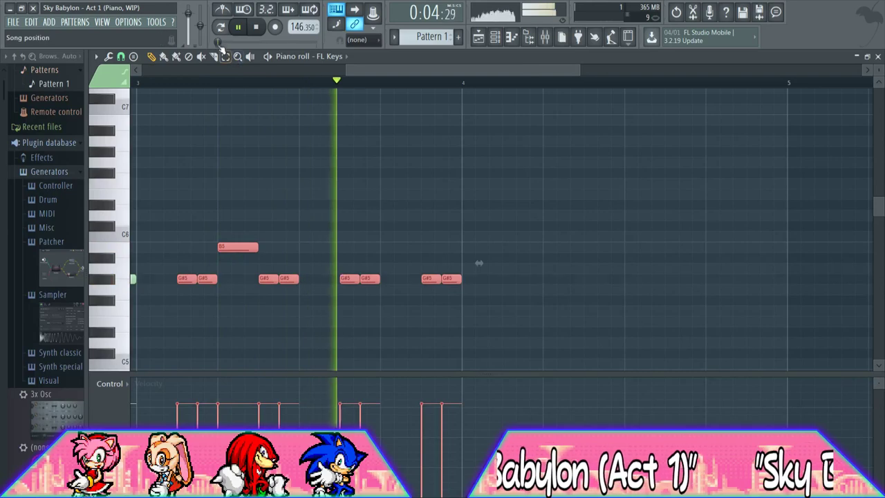
# Draw a B5 note at the start of bar 4 and play it repeatedly against the song
pyautogui.click(462, 251)
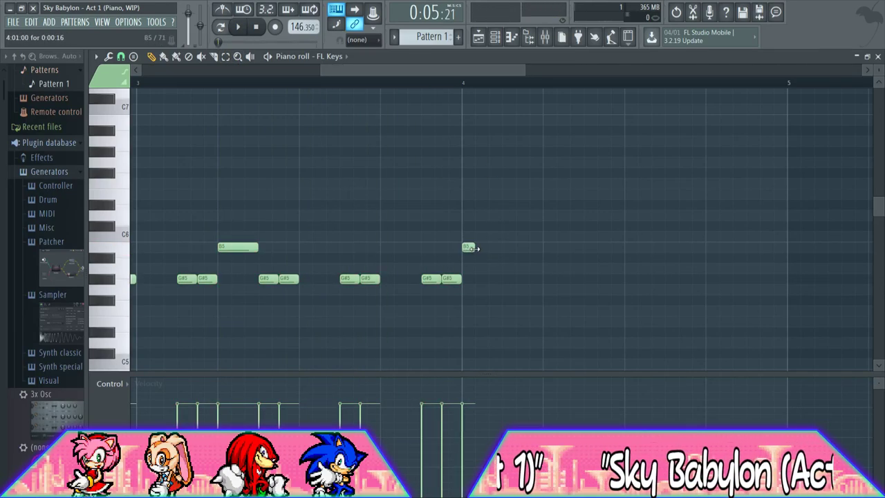
pyautogui.moveTo(455, 72); pyautogui.dragTo(492, 71)
pyautogui.press('space')
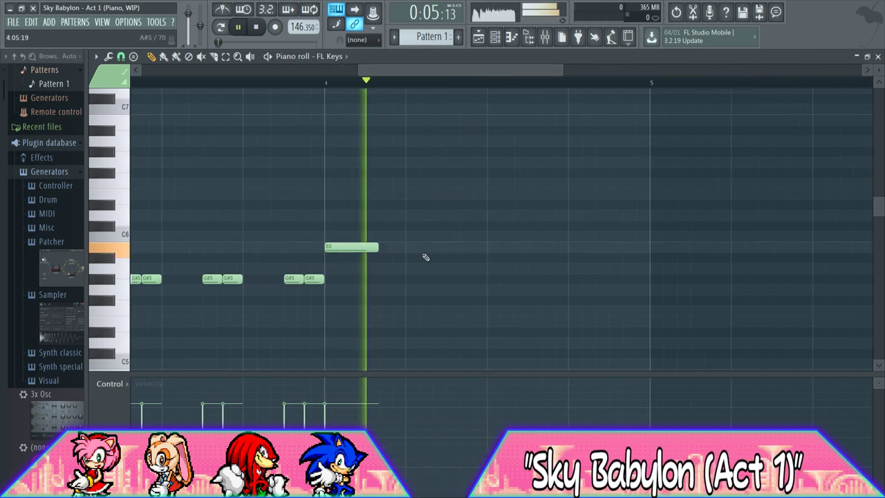
pyautogui.press('space')
pyautogui.press('space')
pyautogui.press('space')
pyautogui.press('space')
# Shorten the B5 at the start of bar 4, repeat it on beats 2, 3 and 4, and play the bar
pyautogui.click(377, 252)
pyautogui.press('space')
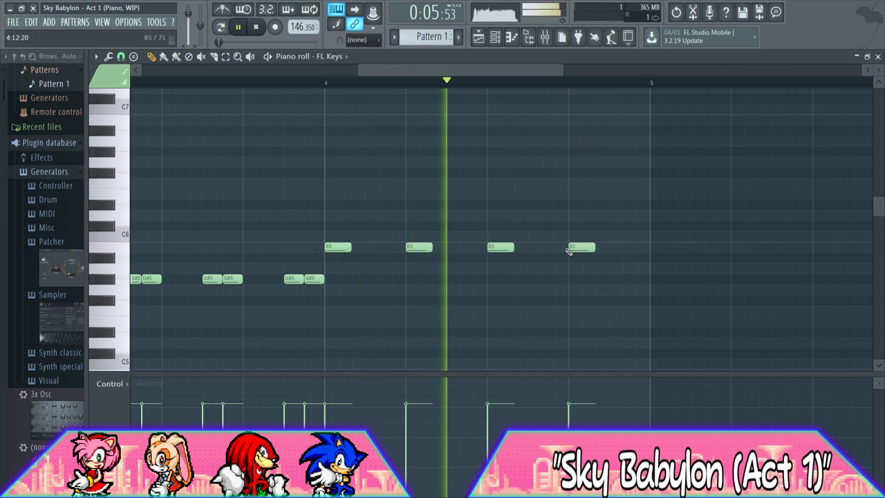
pyautogui.press('space')
# Show the Playlist with the song and melody clips and raise the project tempo to 150.350 BPM
pyautogui.click(478, 41)
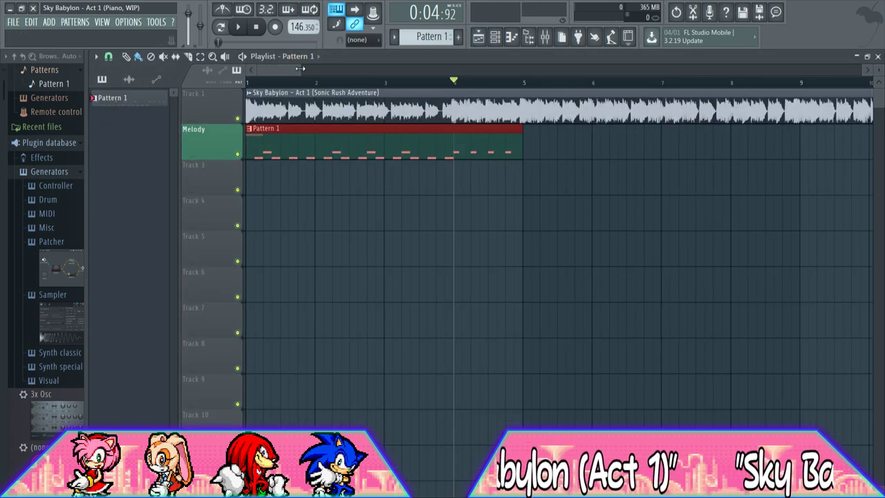
pyautogui.moveTo(300, 69); pyautogui.dragTo(279, 69)
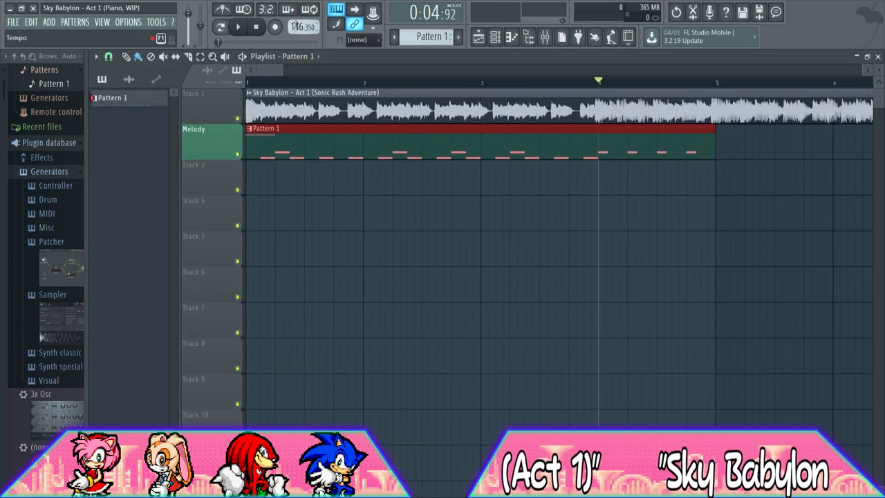
pyautogui.scroll(4, 296, 27)
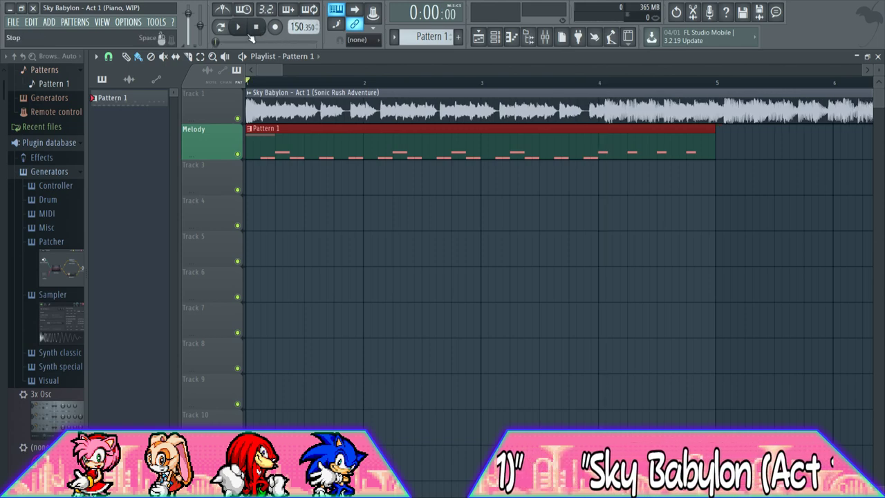
# Mute the Melody track, turn on the metronome and play the original song against it
pyautogui.click(240, 153)
pyautogui.press('space')
pyautogui.click(231, 8)
pyautogui.press('space')
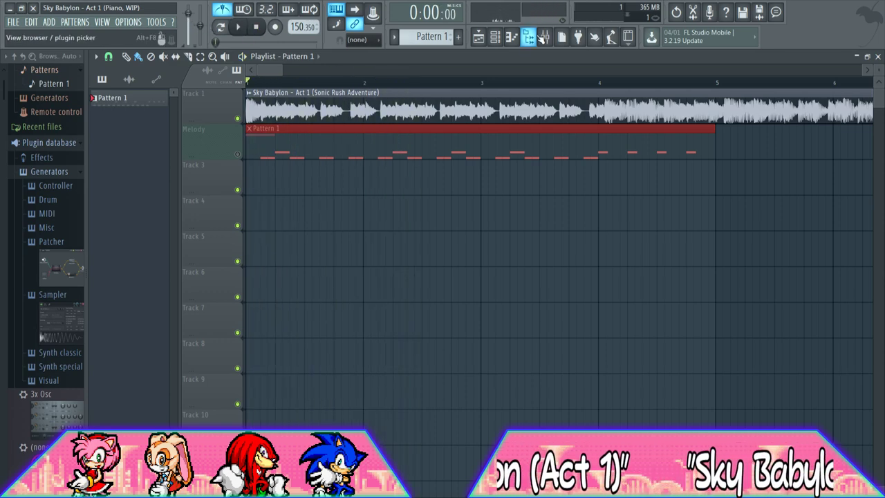
# Look at the mixer levels and play the song from the start against the metronome to check the tempo match
pyautogui.click(545, 37)
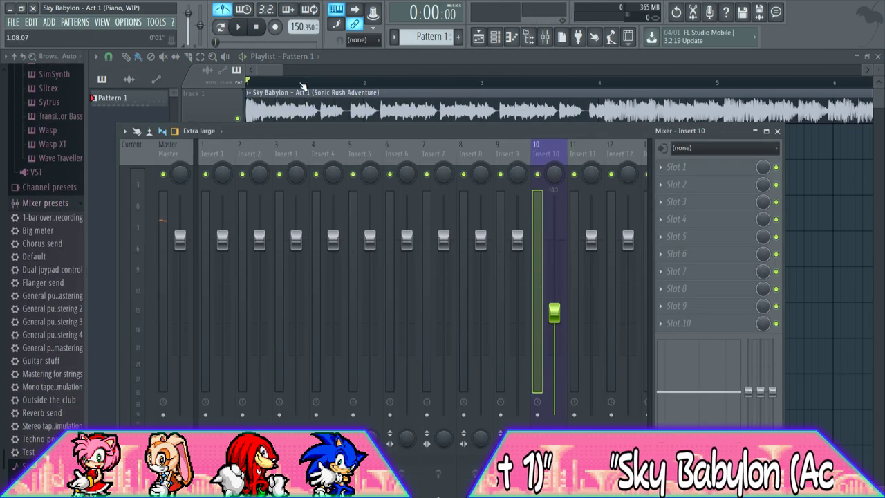
pyautogui.press('space')
pyautogui.click(273, 71)
pyautogui.press('space')
pyautogui.moveTo(282, 71); pyautogui.dragTo(272, 71)
pyautogui.press('space')
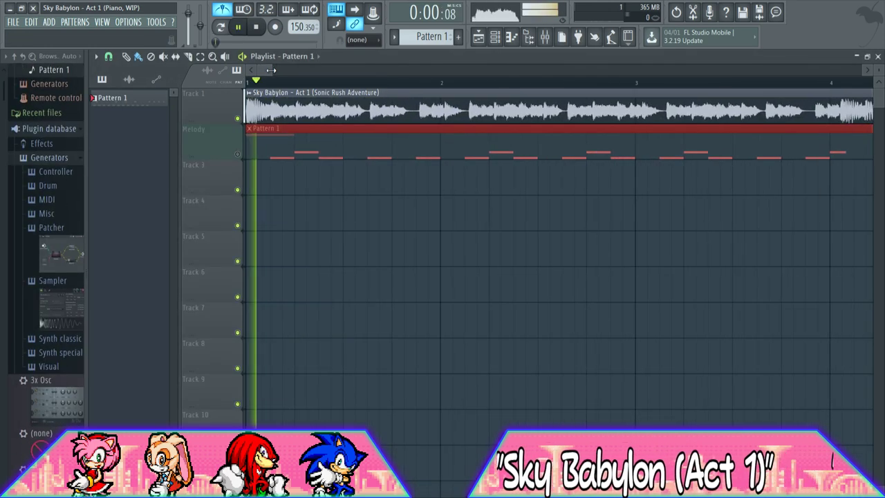
# Set the project tempo to 160.000 BPM and play the song against the metronome
pyautogui.keyDown('alt'); pyautogui.click(305, 27); pyautogui.keyUp('alt')
pyautogui.press('space')
pyautogui.scroll(20, 305, 27)
pyautogui.scroll(16, 302, 27)
pyautogui.press('space')
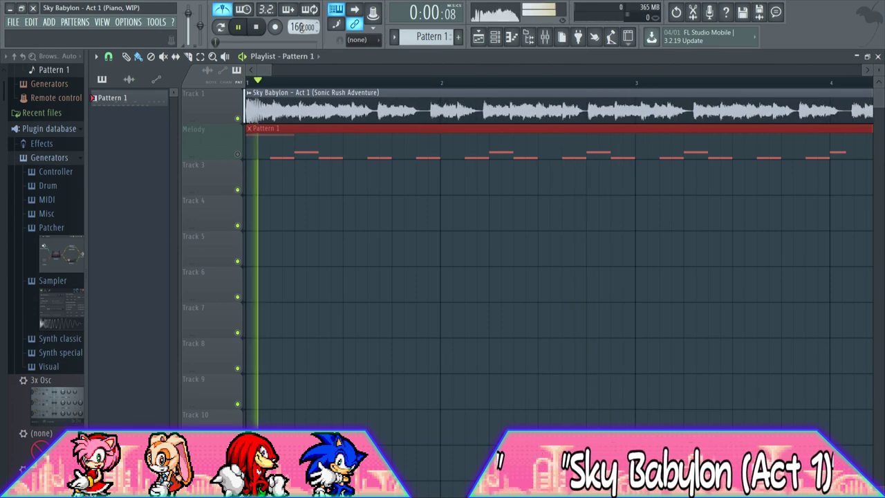
# Lower the project tempo to 155.000 and then 153.000 BPM, testing the song against the metronome
pyautogui.press('space')
pyautogui.scroll(-5, 303, 27)
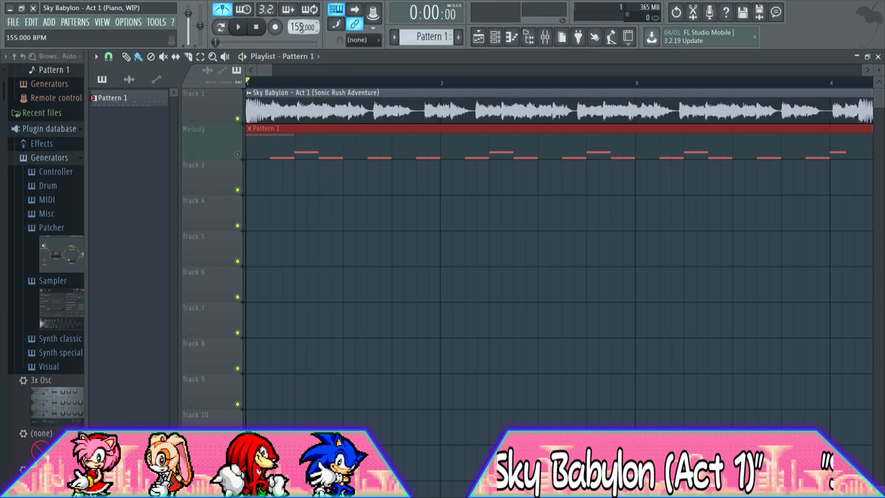
pyautogui.press('space')
pyautogui.press('space')
pyautogui.scroll(-2, 303, 27)
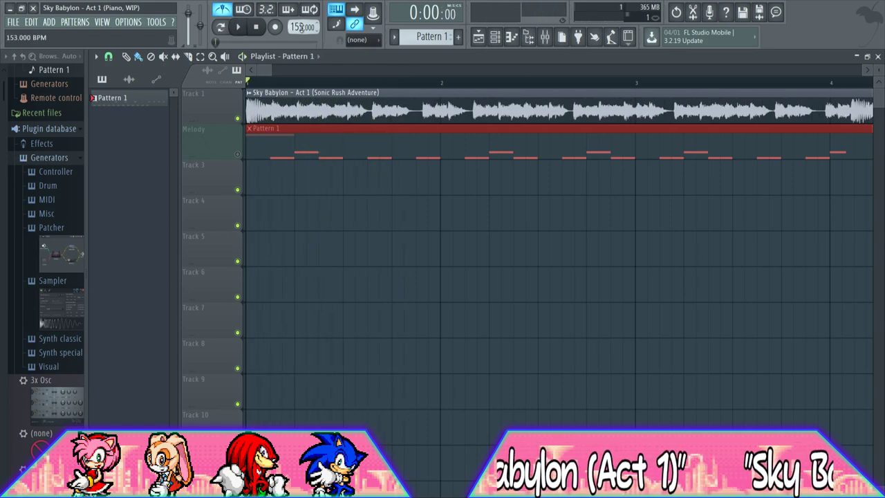
# Lower the project tempo to 149.000 and then 147.000 BPM, playing the song against the metronome
pyautogui.press('space')
pyautogui.press('space')
pyautogui.scroll(-4, 303, 26)
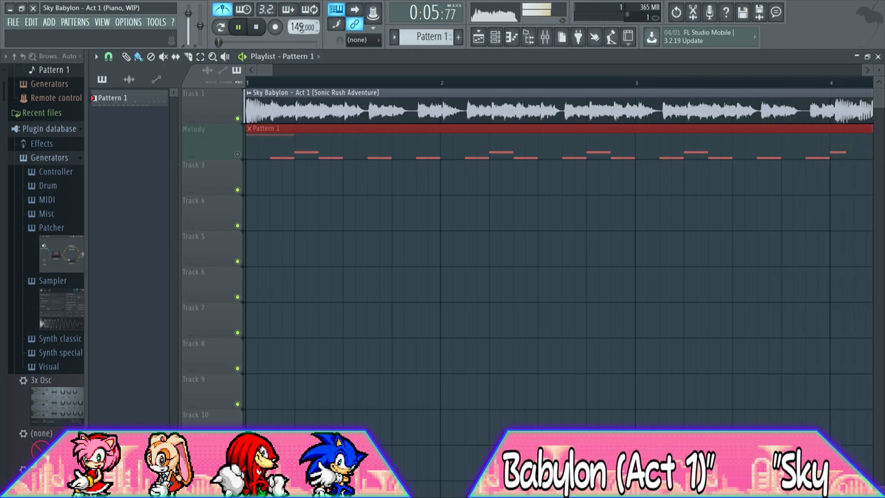
pyautogui.scroll(-1, 302, 27)
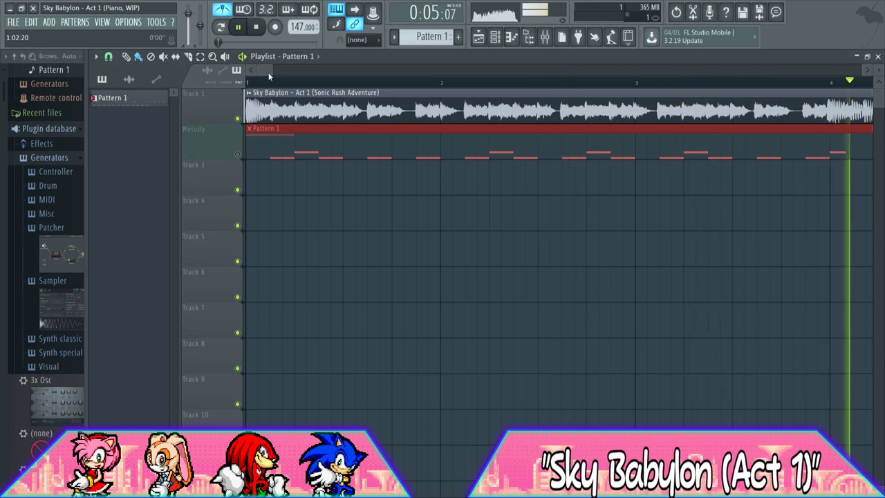
pyautogui.moveTo(269, 71); pyautogui.dragTo(313, 64)
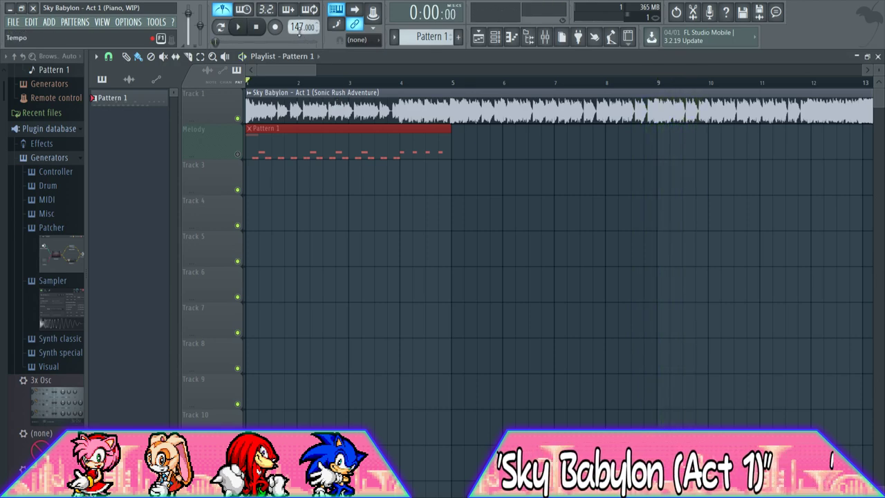
# Set the project tempo to 148.000 BPM and play the opening bars of the song against the metronome
pyautogui.scroll(1, 299, 32)
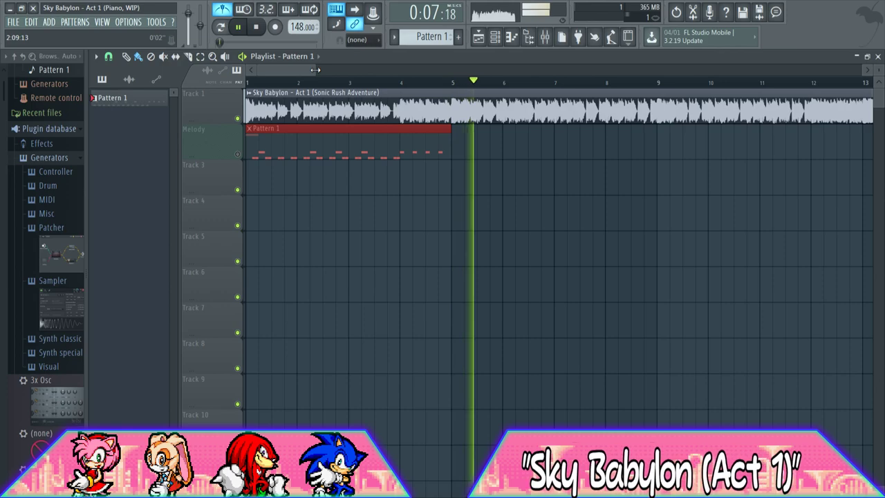
pyautogui.moveTo(315, 70); pyautogui.dragTo(390, 70)
pyautogui.press('space')
pyautogui.click(341, 87)
pyautogui.press('space')
pyautogui.moveTo(394, 73); pyautogui.dragTo(561, 71)
pyautogui.press('space')
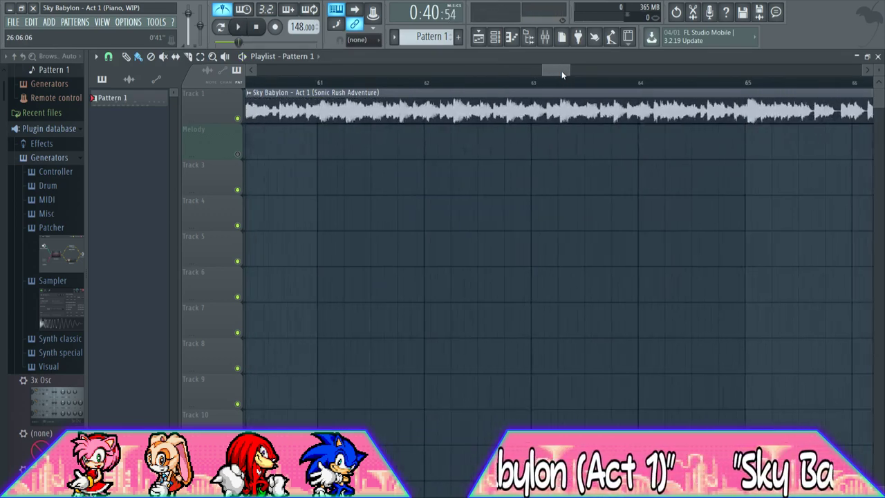
# Play the song from bar 62 and around bars 84 and 85 to check its alignment with the metronome
pyautogui.click(418, 82)
pyautogui.press('space')
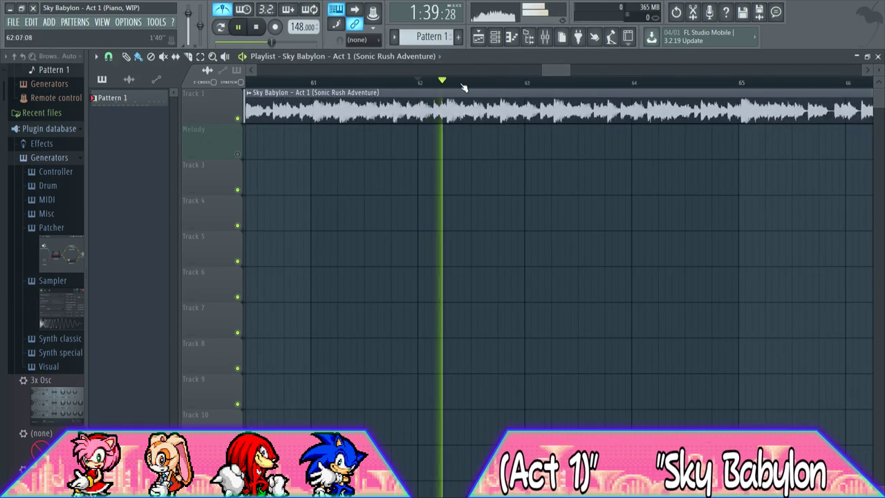
pyautogui.moveTo(552, 69); pyautogui.dragTo(658, 68)
pyautogui.press('space')
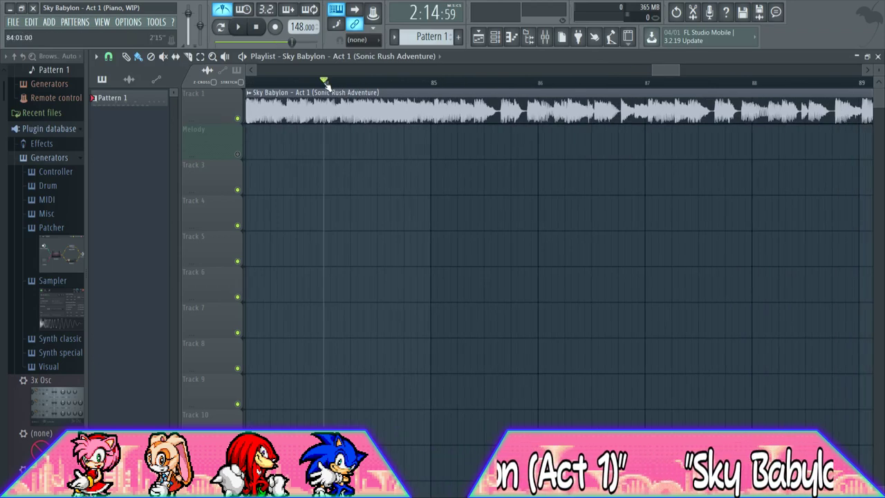
pyautogui.press('space')
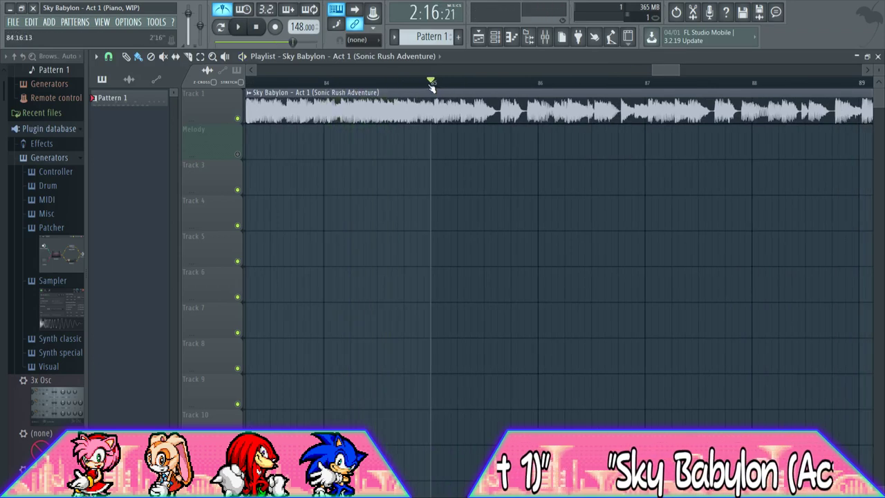
pyautogui.press('space')
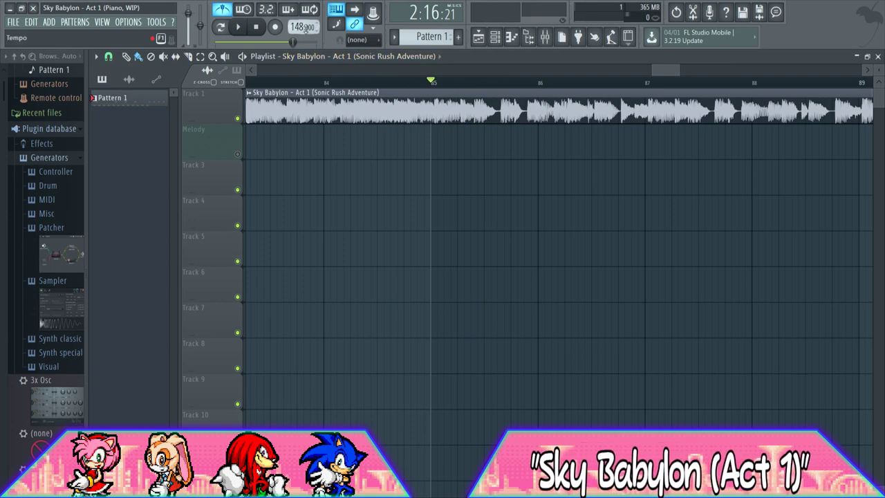
# Lower the project tempo slightly below 148 BPM and check the song against the metronome from bars 85 and 101
pyautogui.scroll(-1, 305, 28)
pyautogui.scroll(1, 305, 27)
pyautogui.scroll(-1, 309, 27)
pyautogui.press('space')
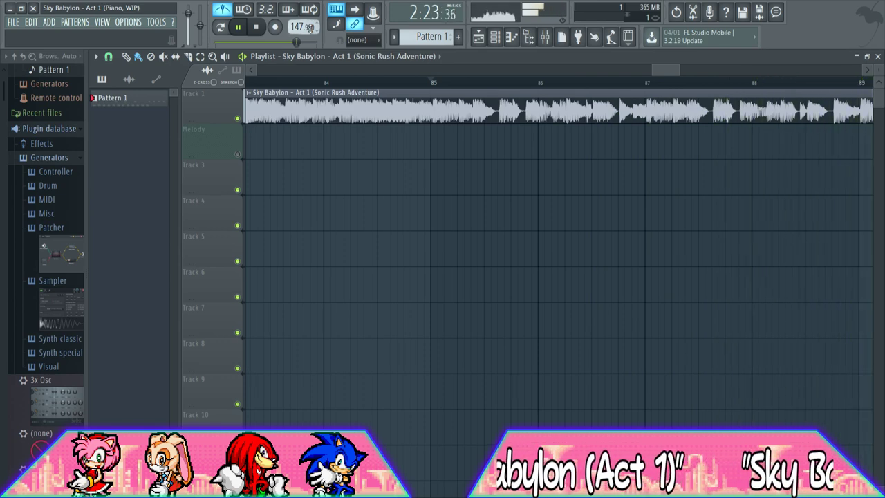
pyautogui.moveTo(663, 66); pyautogui.dragTo(693, 71)
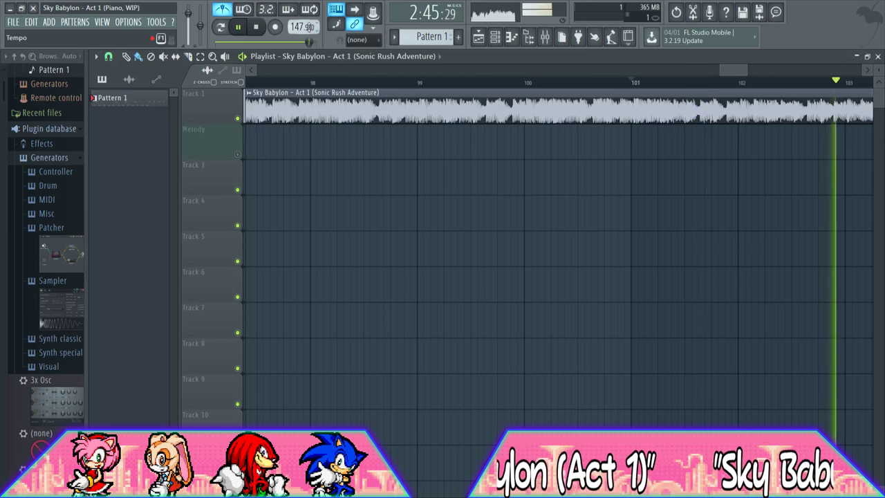
# Set the project tempo back to 148.000 BPM and move the playback position to just before bar 100
pyautogui.moveTo(309, 30); pyautogui.dragTo(309, 27)
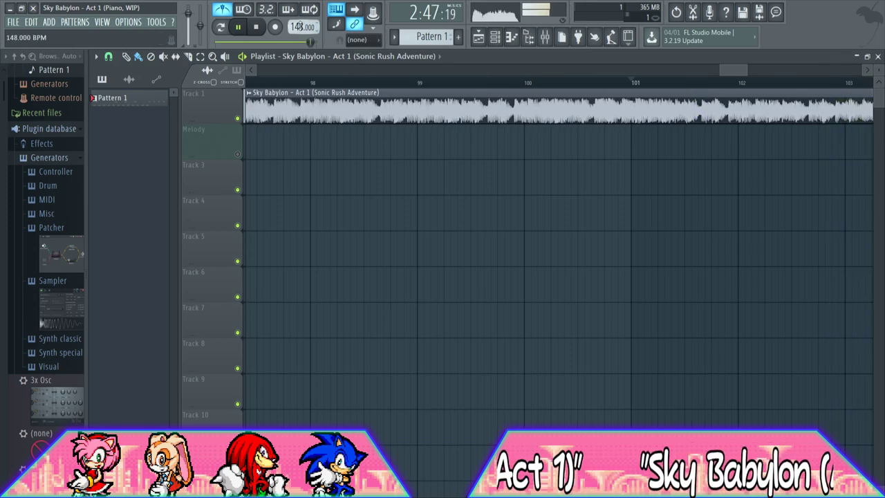
pyautogui.press('space')
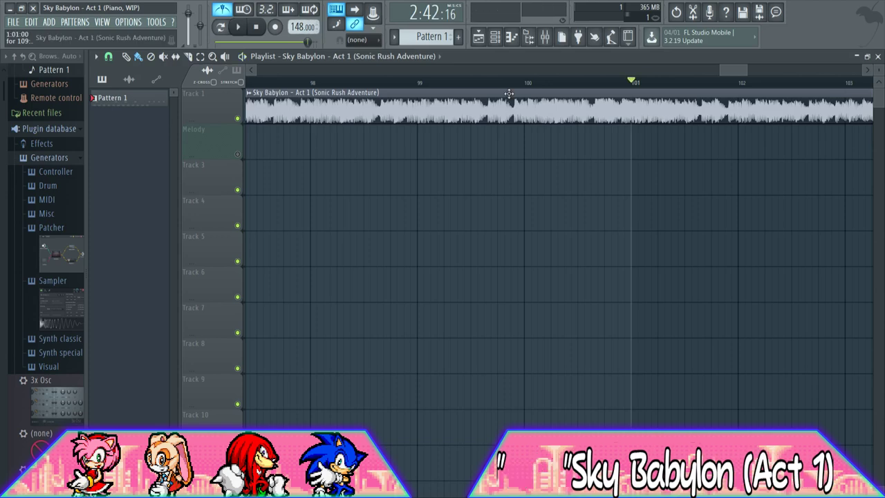
pyautogui.click(497, 84)
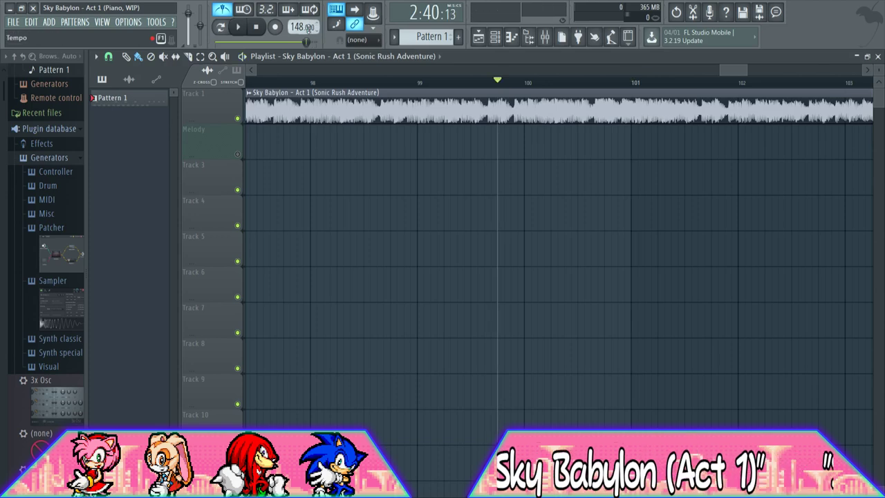
# Fine-tune the project tempo, trying 148.200, 148.100 and 148.130 BPM to line the waveform up with the bar lines
pyautogui.scroll(2, 309, 28)
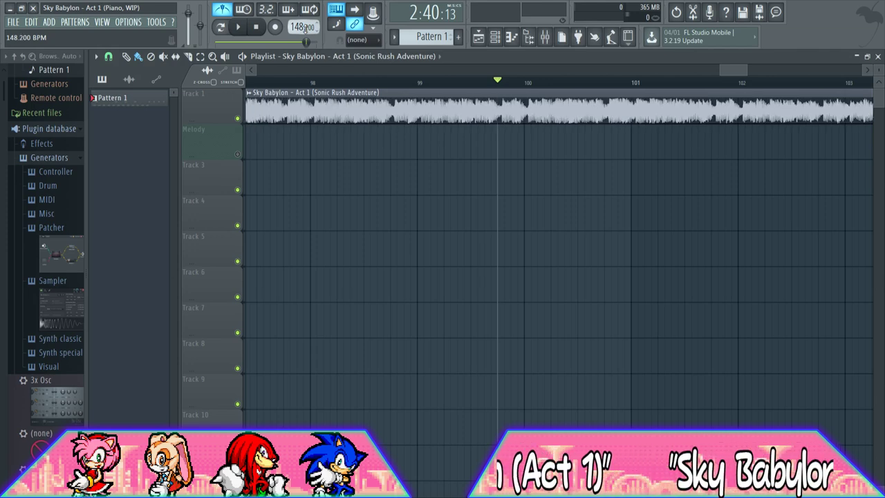
pyautogui.scroll(-1, 305, 28)
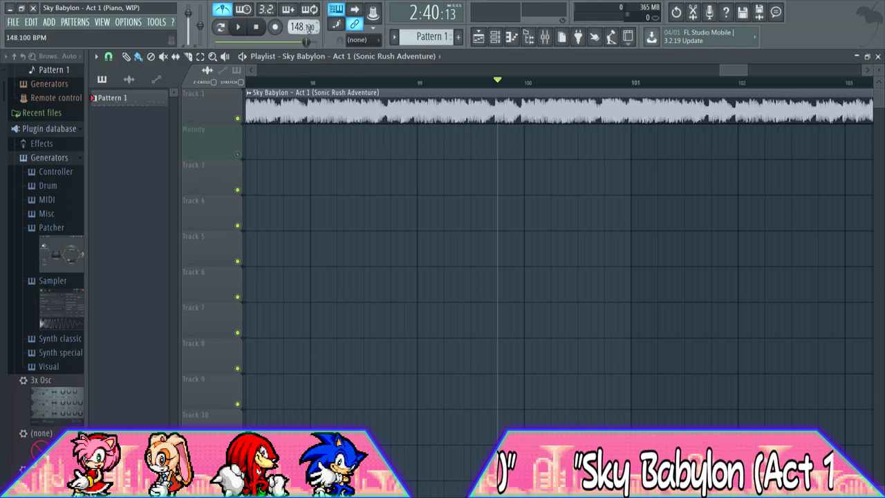
pyautogui.scroll(3, 308, 28)
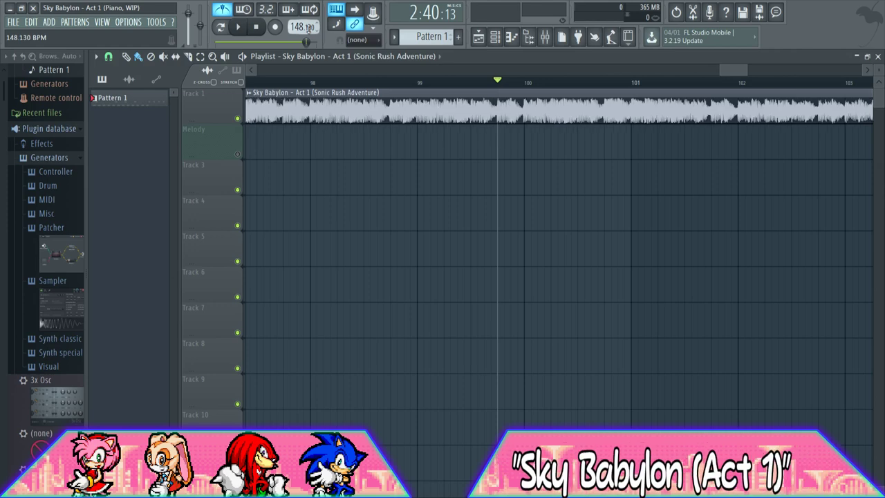
pyautogui.scroll(2, 308, 27)
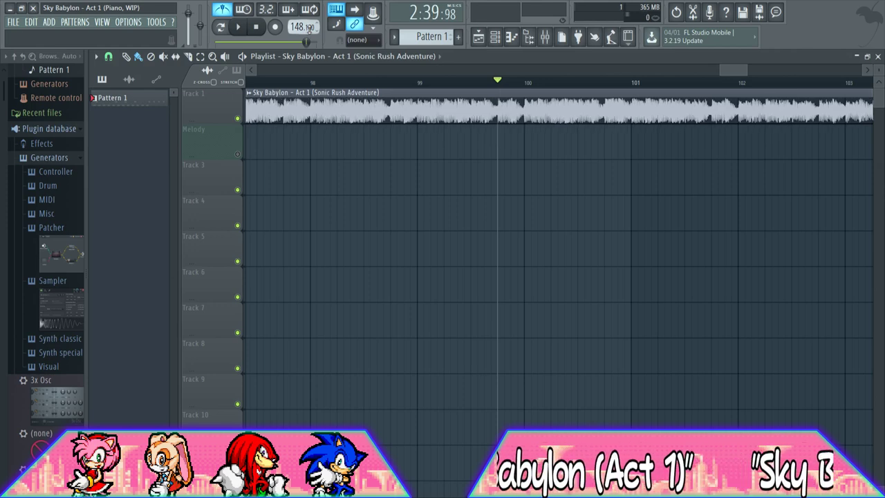
# Play the song around bar 100 against the metronome, trying project tempos of 148.120 and 148.090 BPM
pyautogui.press('space')
pyautogui.press('space')
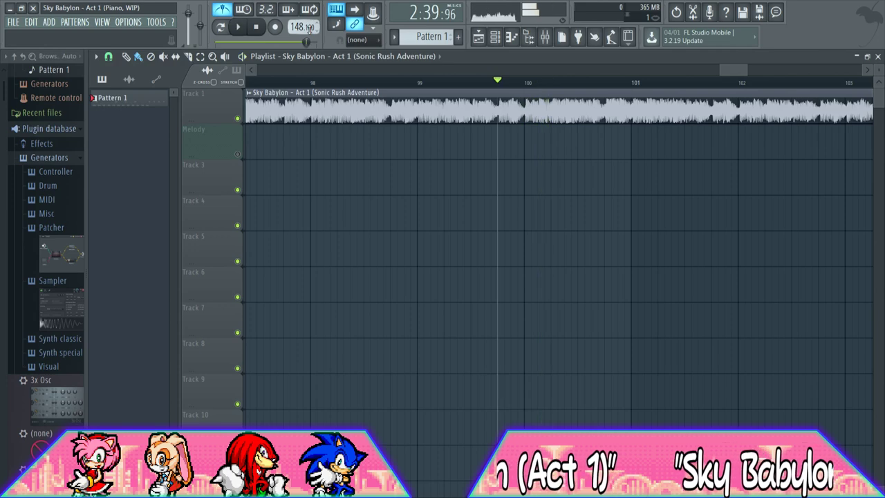
pyautogui.press('space')
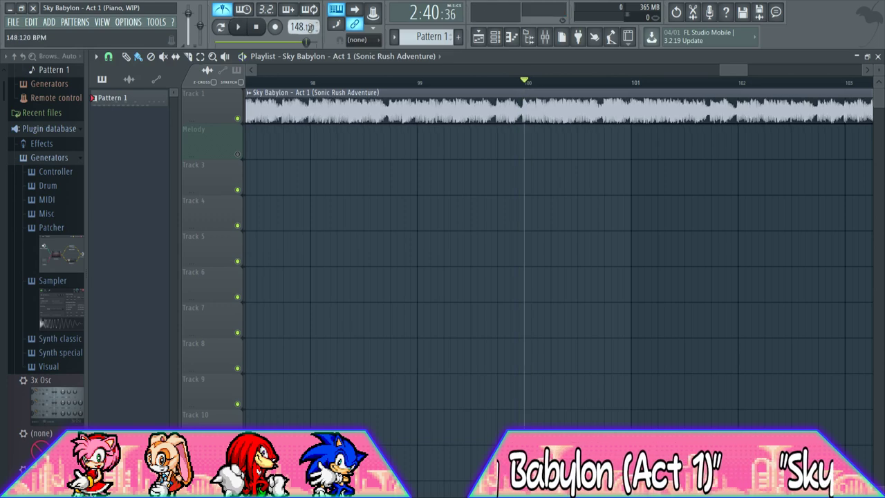
pyautogui.press('space')
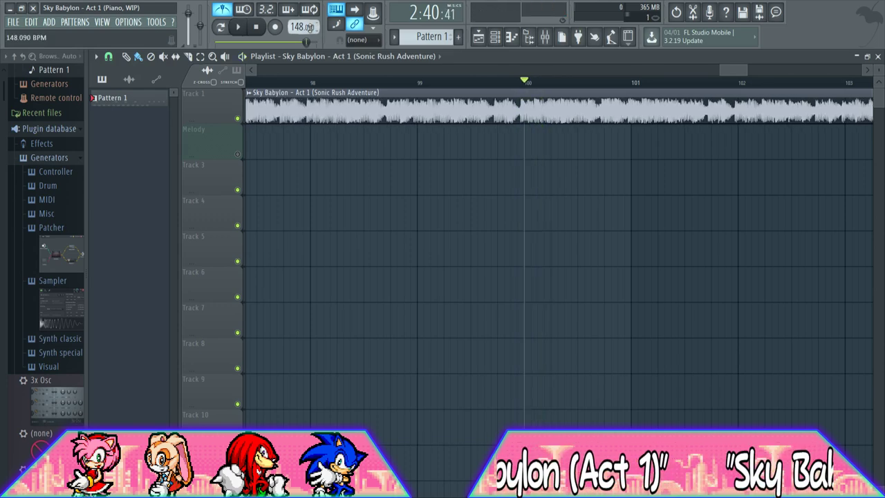
pyautogui.press('space')
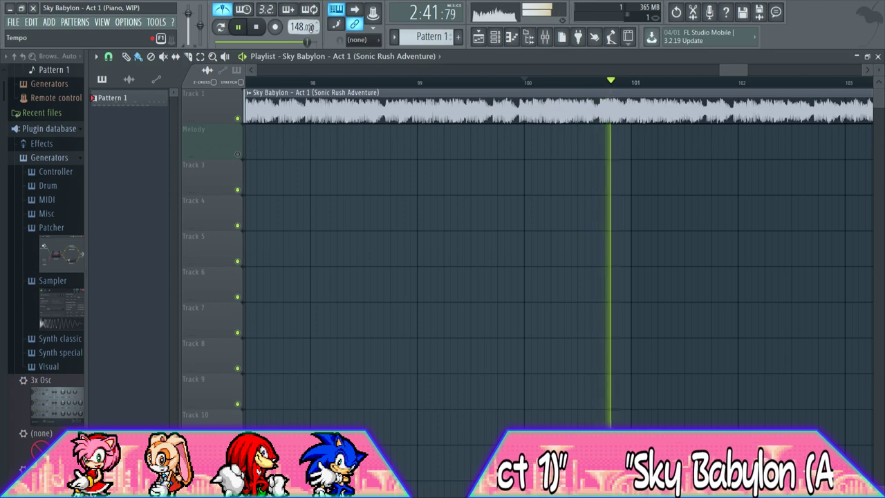
# Play the song from bar 101 against the metronome, trying project tempos of 148.010 and 148.000 BPM
pyautogui.press('space')
pyautogui.click(625, 86)
pyautogui.press('space')
pyautogui.press('space')
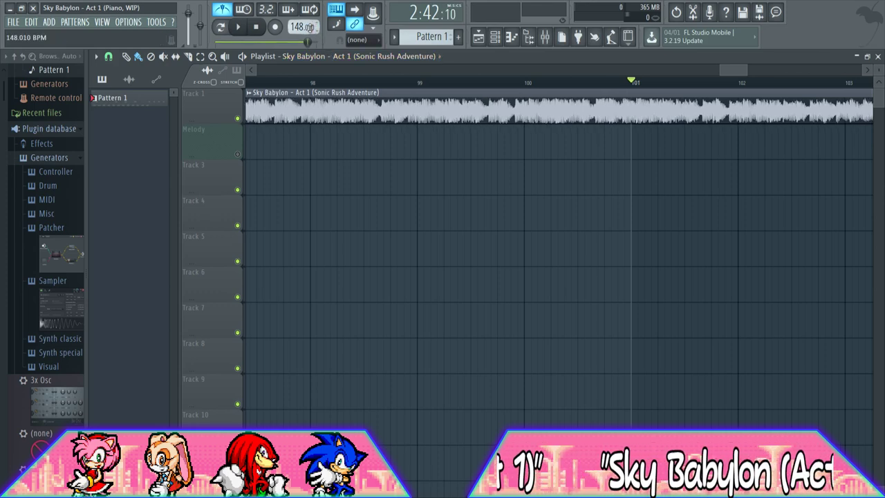
pyautogui.scroll(-1, 309, 29)
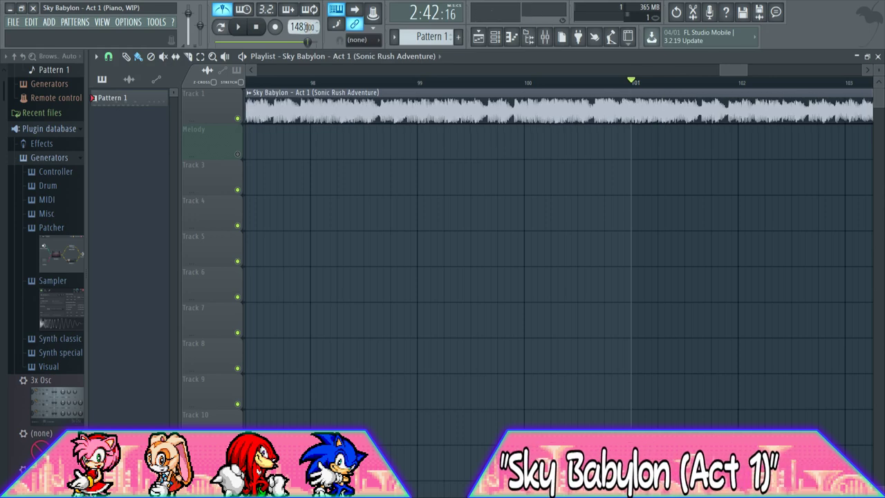
pyautogui.scroll(1, 306, 28)
pyautogui.press('space')
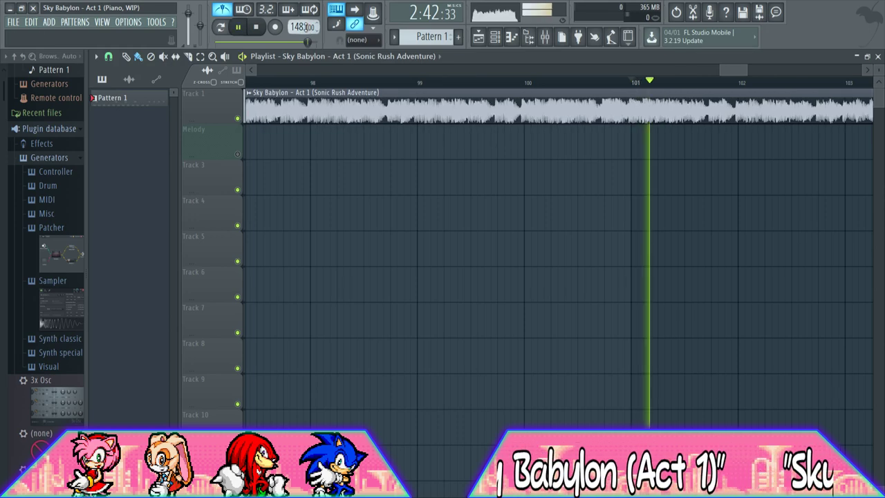
pyautogui.press('space')
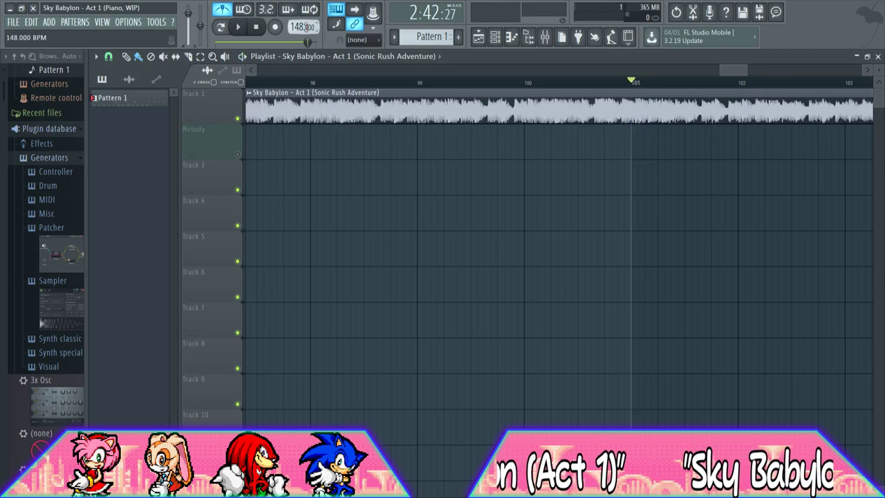
# Fine-tune the project tempo to 147.960 BPM while checking the song from bar 101
pyautogui.scroll(-2, 307, 27)
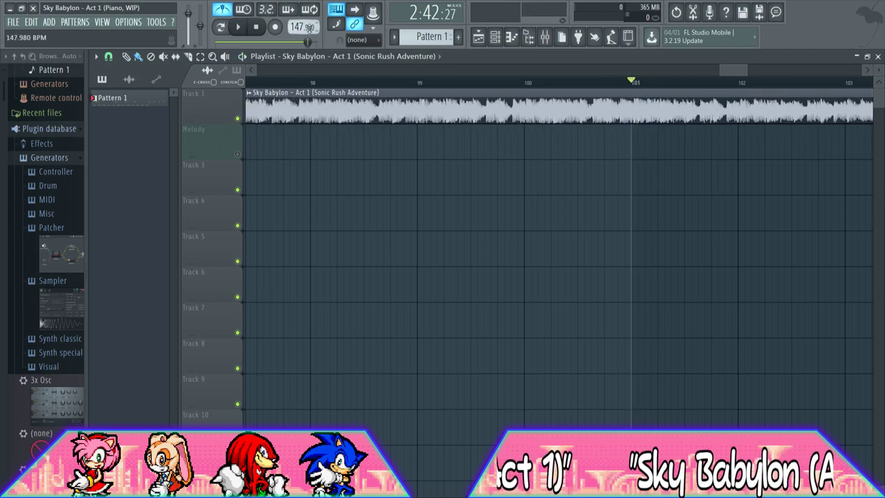
pyautogui.press('space')
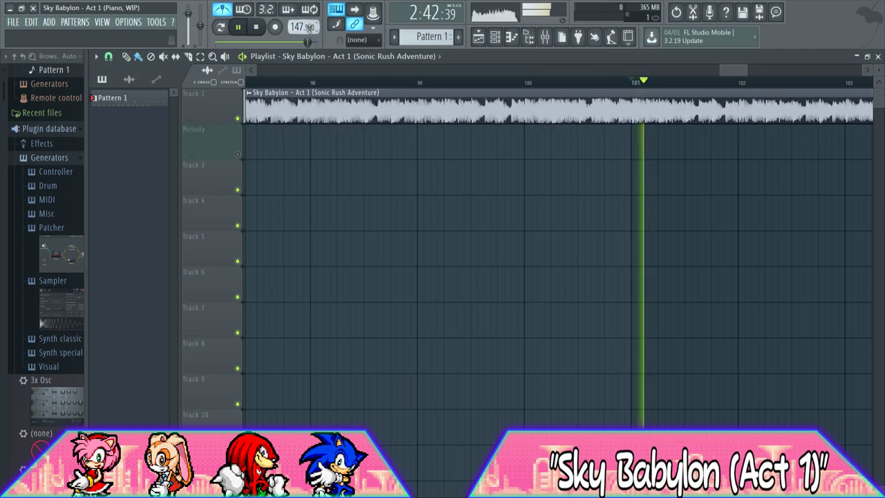
pyautogui.scroll(-1, 309, 27)
# Play the song from the start through bar 20 and follow its waveform against the metronome
pyautogui.moveTo(747, 69); pyautogui.dragTo(469, 71)
pyautogui.press('space')
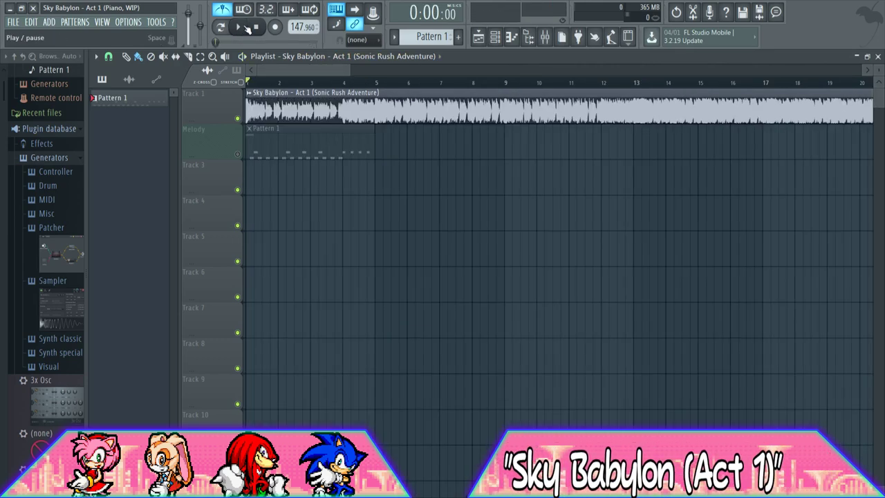
pyautogui.click(246, 27)
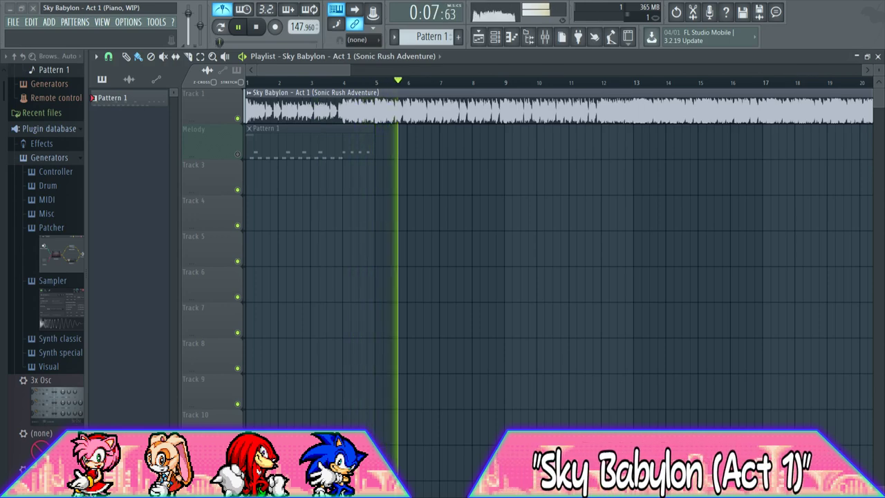
pyautogui.moveTo(351, 72); pyautogui.dragTo(546, 72)
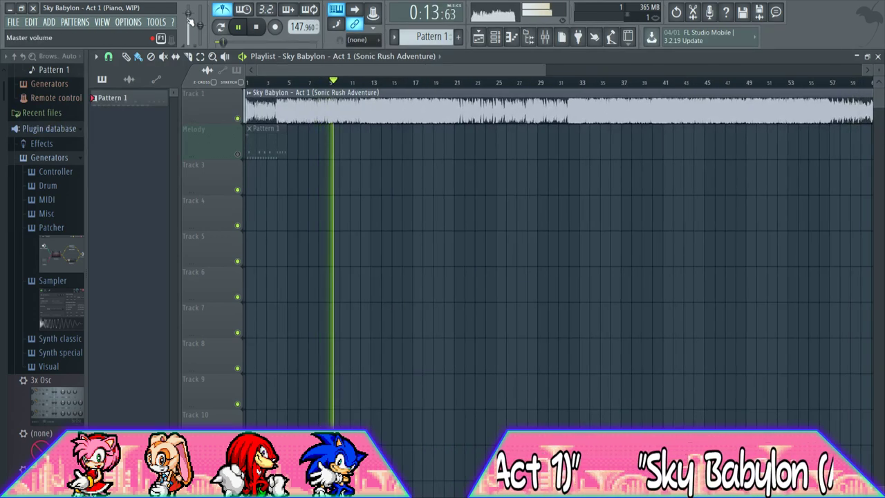
pyautogui.moveTo(189, 18); pyautogui.dragTo(188, 41)
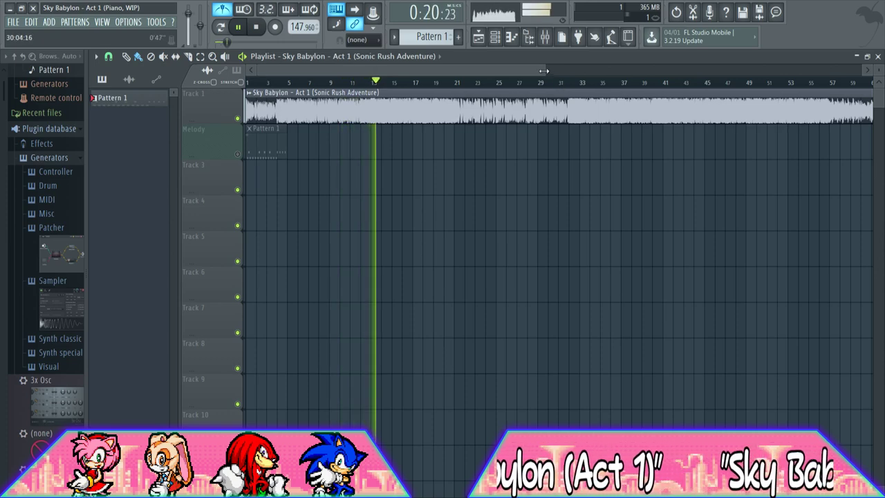
pyautogui.moveTo(546, 68); pyautogui.dragTo(356, 67)
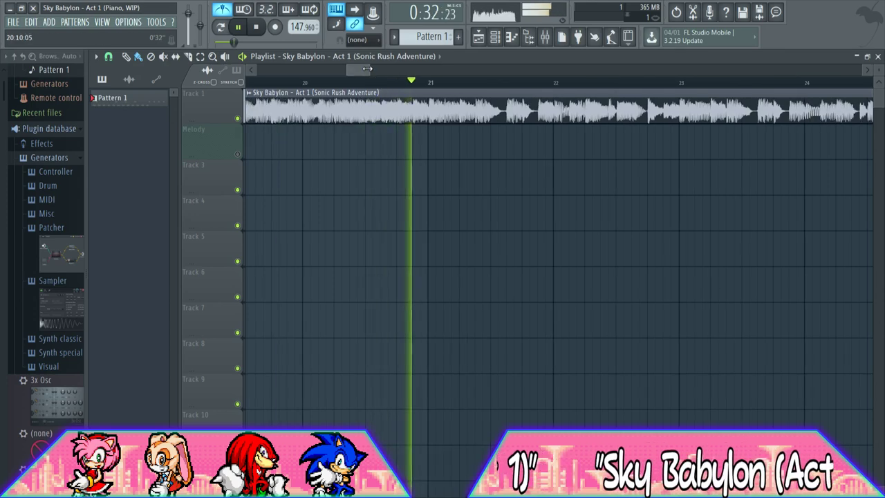
# Follow the song's waveform against the metronome from bar 20 to about bar 60 and save the project
pyautogui.moveTo(367, 69); pyautogui.dragTo(700, 69)
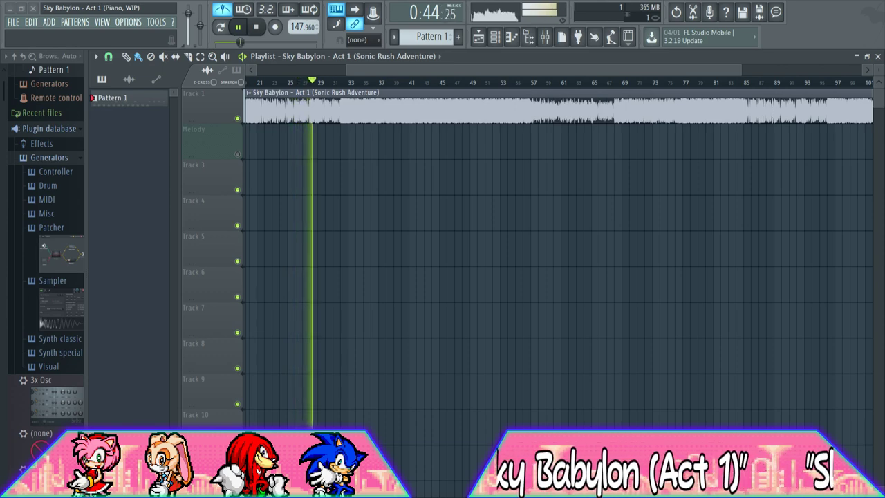
pyautogui.moveTo(741, 70); pyautogui.dragTo(503, 60)
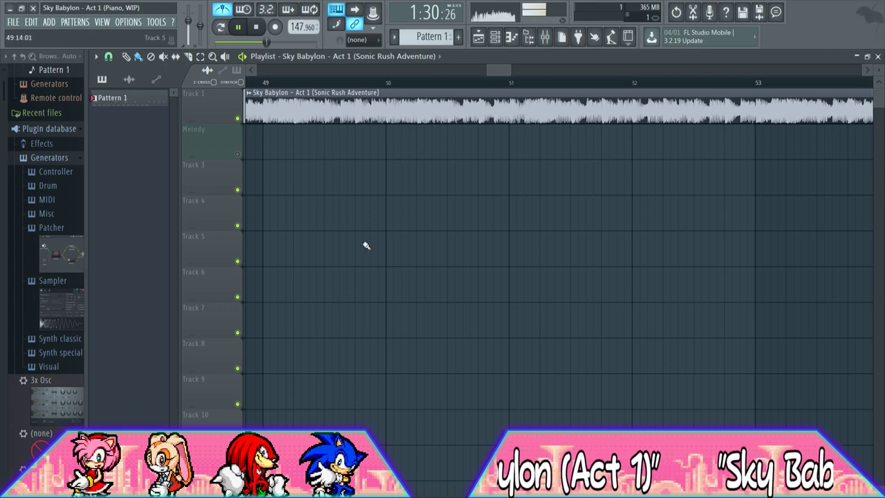
pyautogui.moveTo(520, 71); pyautogui.dragTo(618, 69)
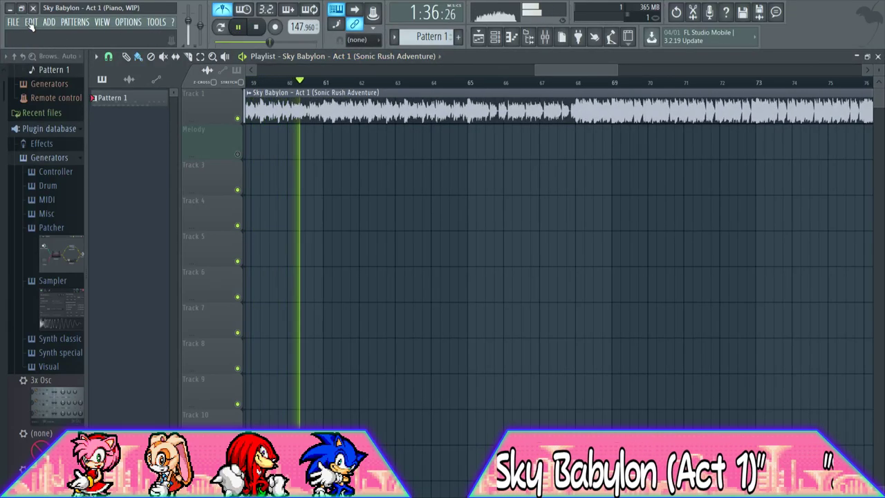
pyautogui.hotkey('ctrl', 's')
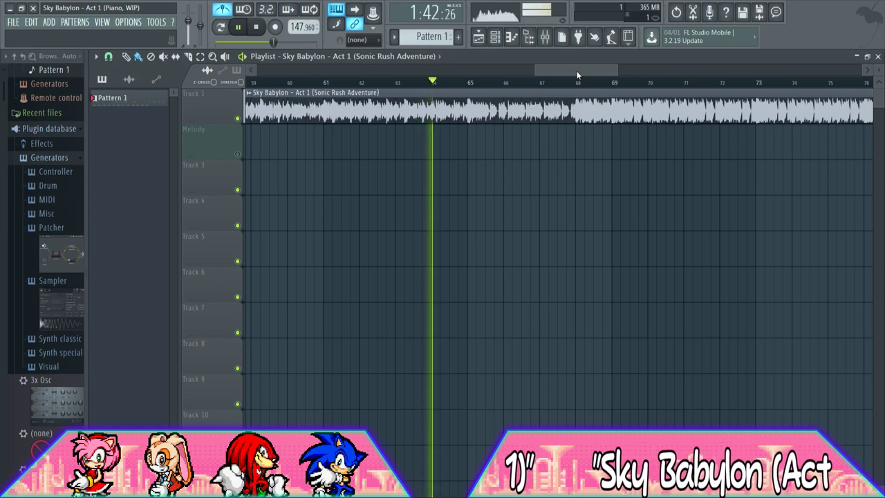
# Play the song from bar 95 against the metronome to check the tempo near its end, and stop playback
pyautogui.moveTo(577, 71); pyautogui.dragTo(724, 65)
pyautogui.click(469, 86)
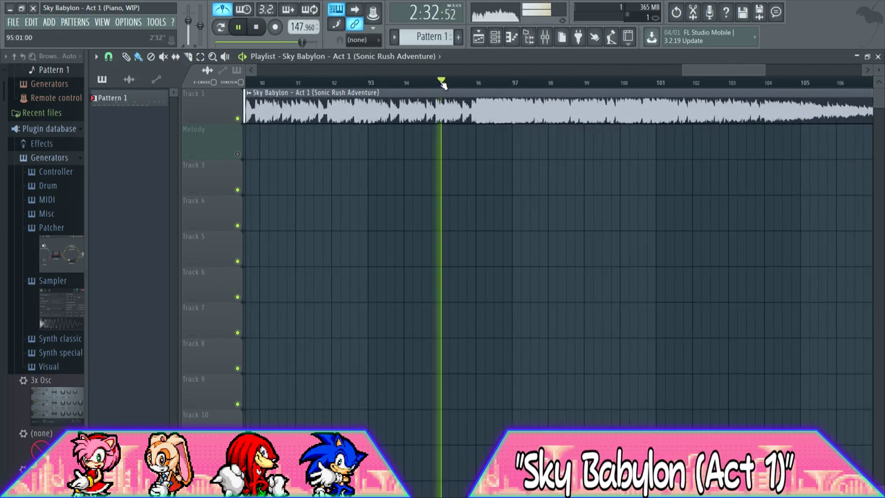
pyautogui.click(256, 27)
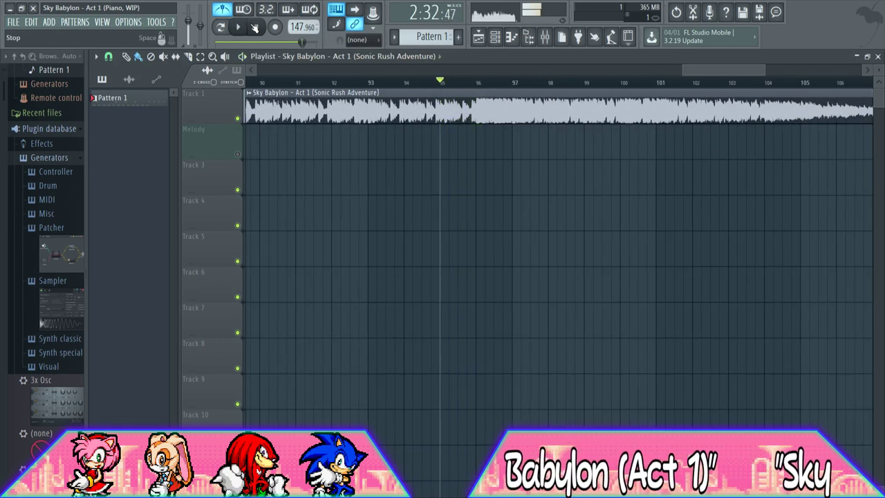
pyautogui.click(256, 28)
# Unmute the Melody track and open Pattern 1's FL Keys notes in the piano roll
pyautogui.moveTo(706, 70); pyautogui.dragTo(368, 72)
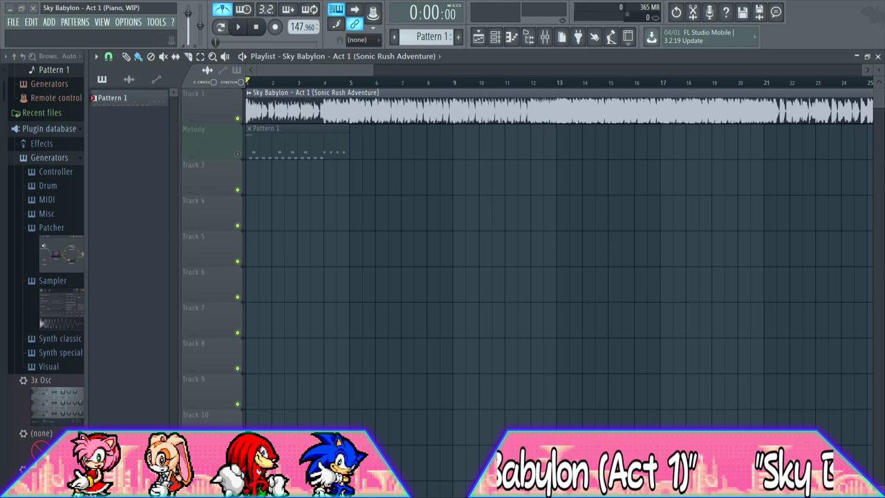
pyautogui.scroll(3, 375, 68)
pyautogui.click(237, 154)
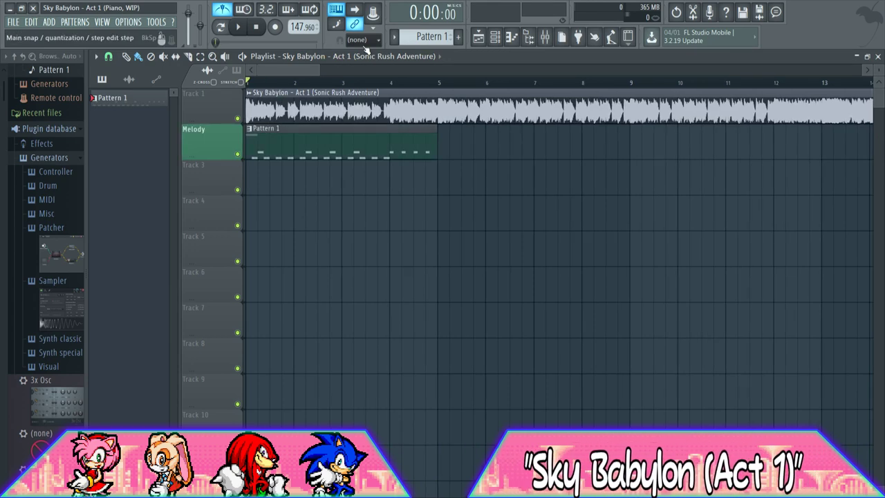
pyautogui.click(504, 39)
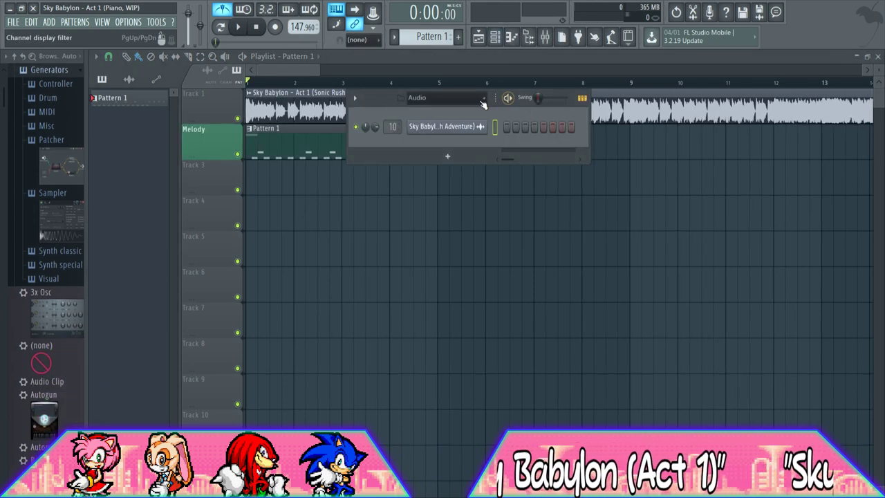
pyautogui.press('pagedown')
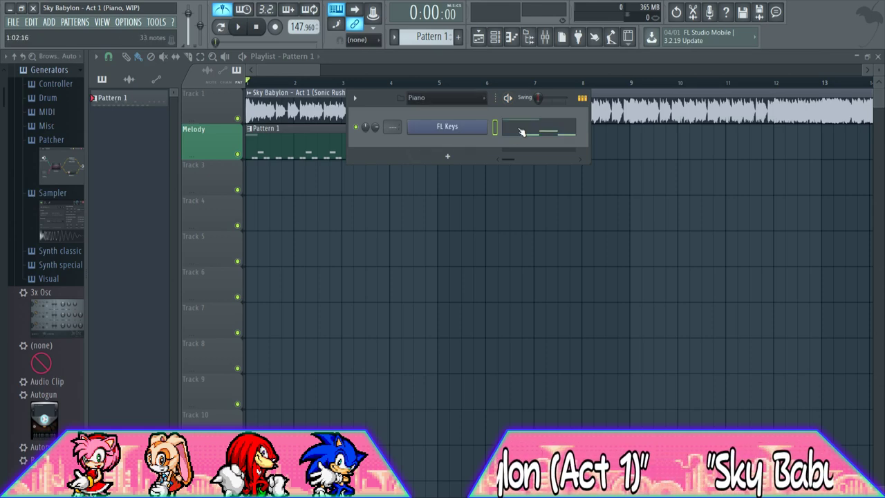
pyautogui.click(522, 132)
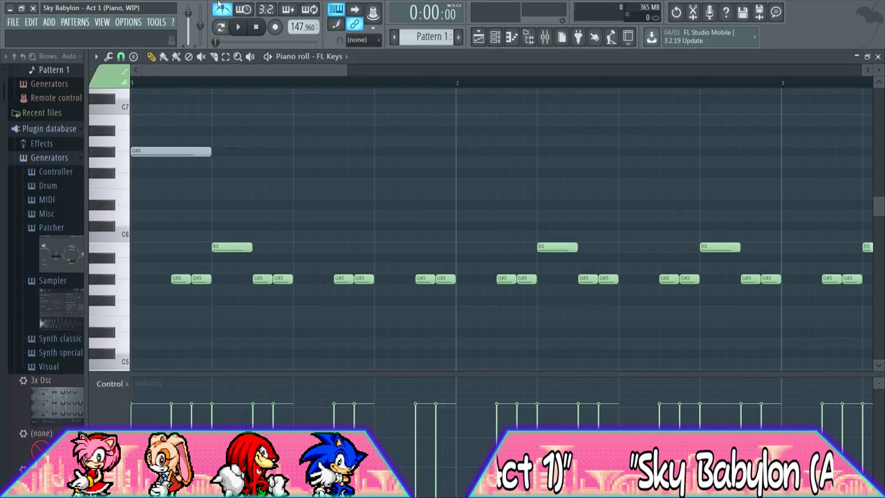
# Add a short A#5 note just before the second beat's G#5 pair and shorten the preceding B5 to meet it
pyautogui.press('space')
pyautogui.moveTo(331, 72); pyautogui.dragTo(262, 128)
pyautogui.press('space')
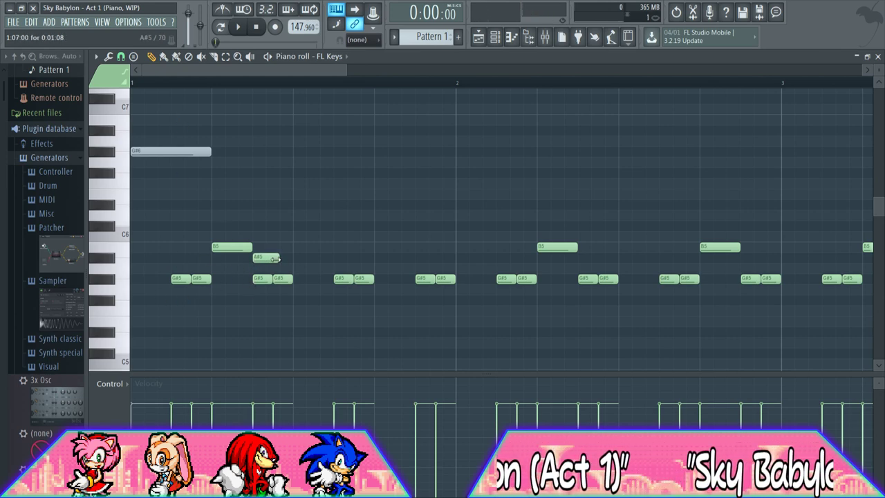
pyautogui.moveTo(342, 73); pyautogui.dragTo(225, 73)
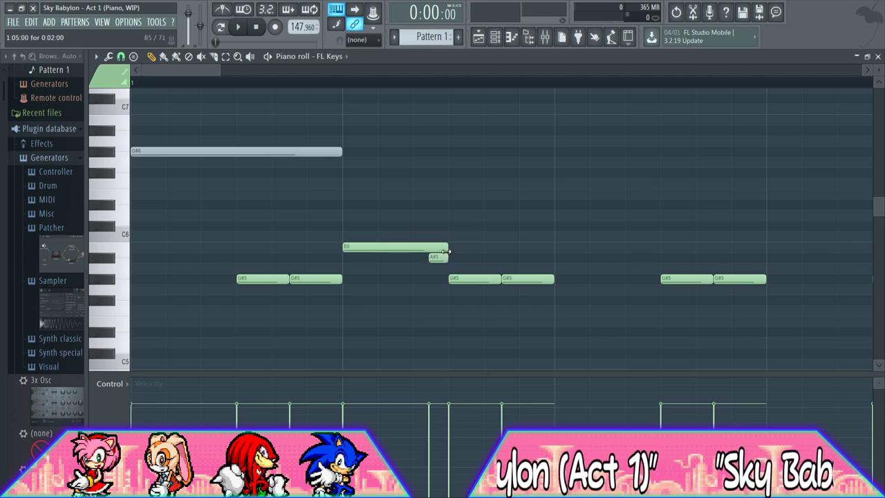
pyautogui.press('space')
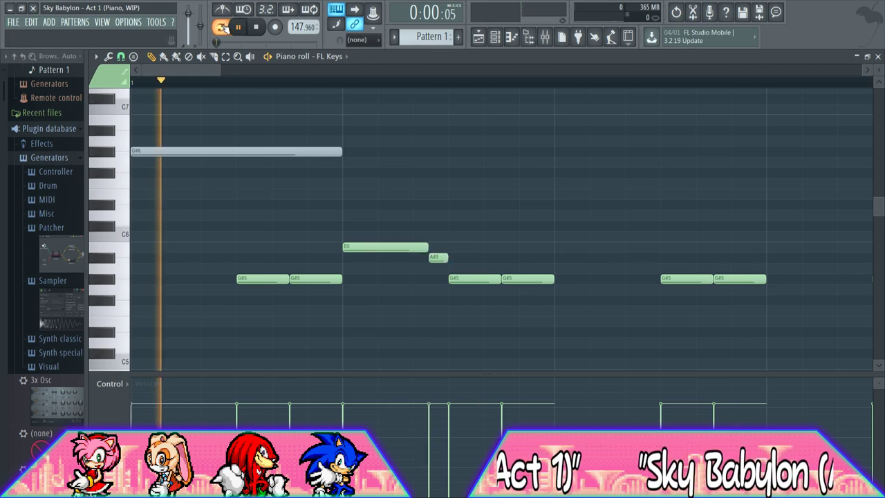
# Delete the short A#5 note, play the looped pattern without it, and undo the deletion
pyautogui.rightClick(433, 257)
pyautogui.press('space')
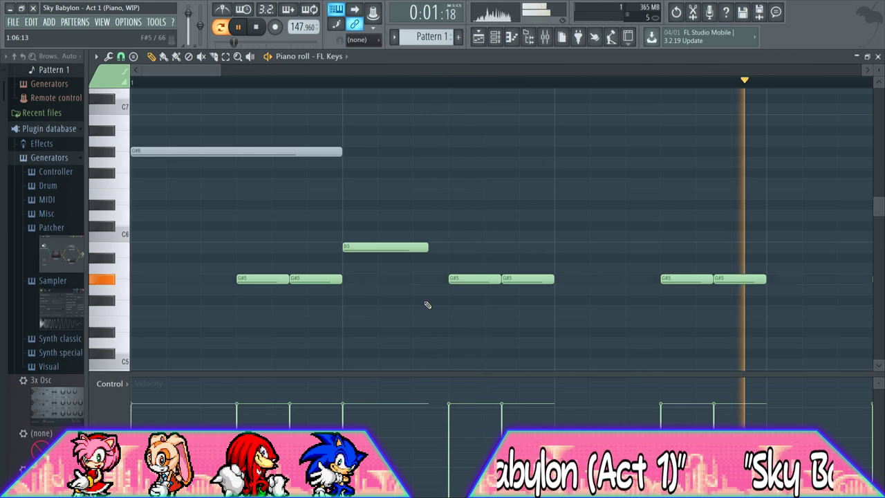
pyautogui.press('space')
pyautogui.hotkey('ctrl', 'z')
pyautogui.press('space')
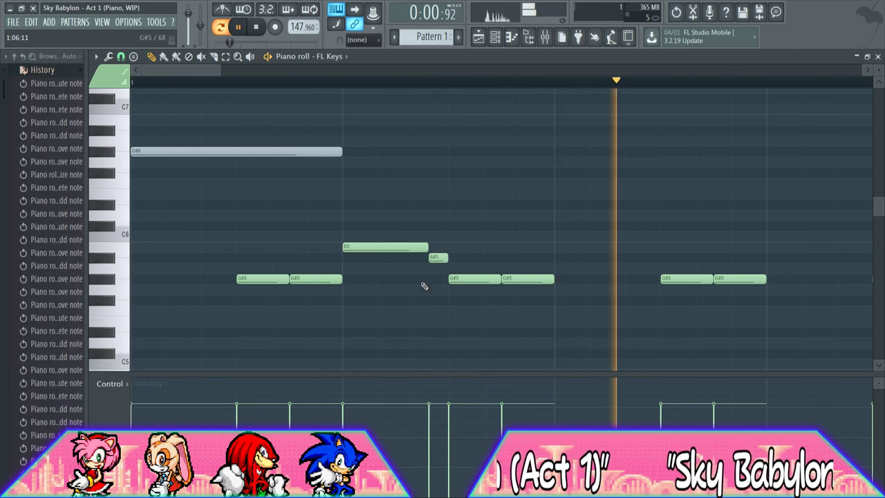
# Move the short A#5 note slightly earlier, shorten the B5 so it ends before it, and play the loop
pyautogui.press('space')
pyautogui.click(433, 260)
pyautogui.moveTo(422, 253); pyautogui.dragTo(411, 250)
pyautogui.press('space')
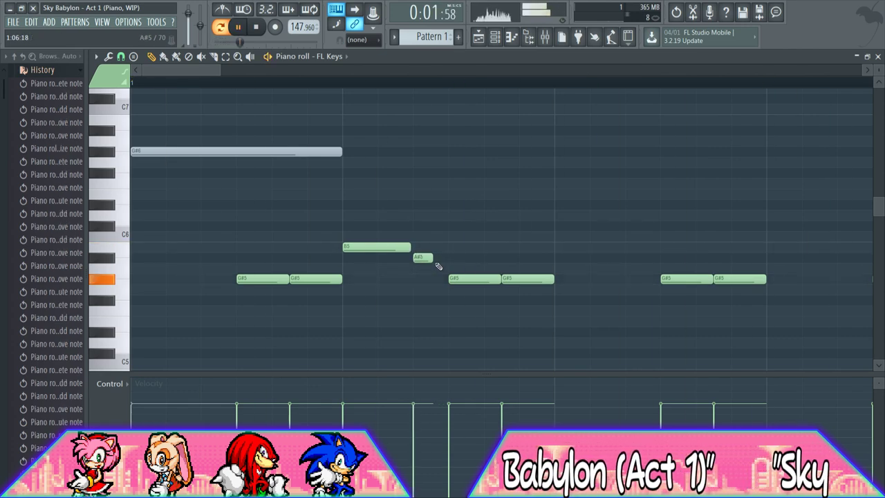
pyautogui.press('space')
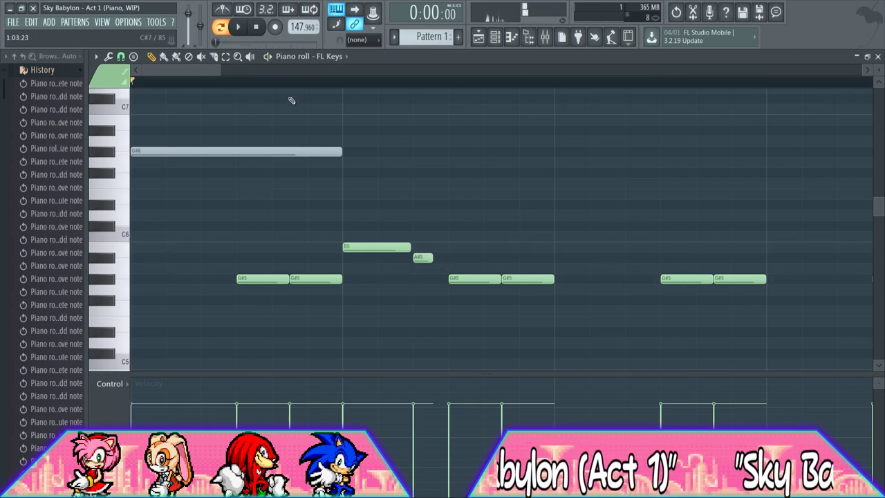
# Mute the Melody track and play the original song from the start, setting the Insert 10 mixer volume to -5.4 dB
pyautogui.click(478, 38)
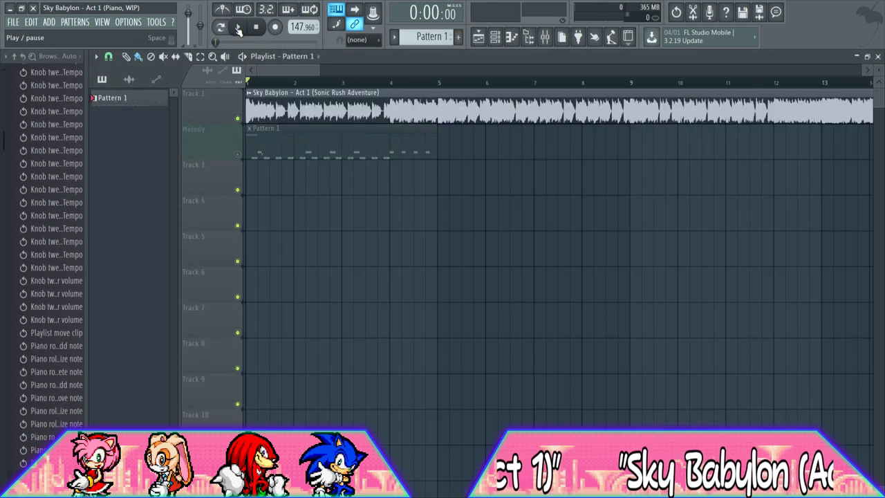
pyautogui.click(238, 29)
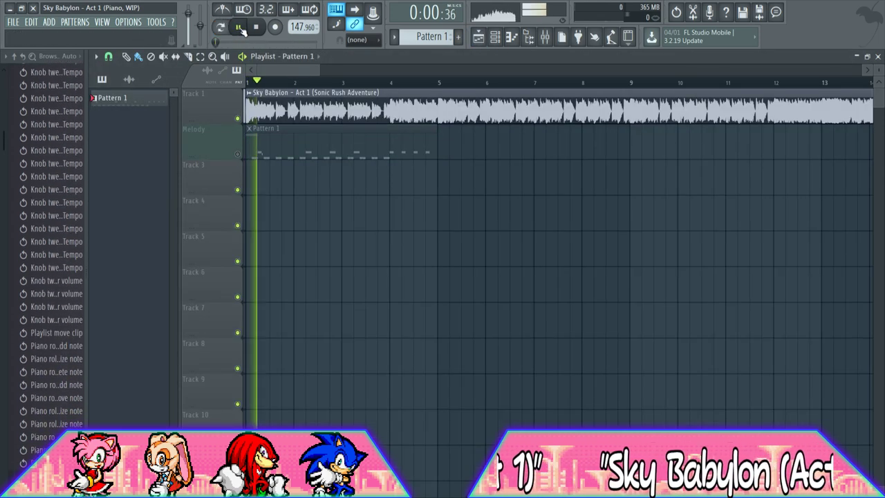
pyautogui.click(545, 38)
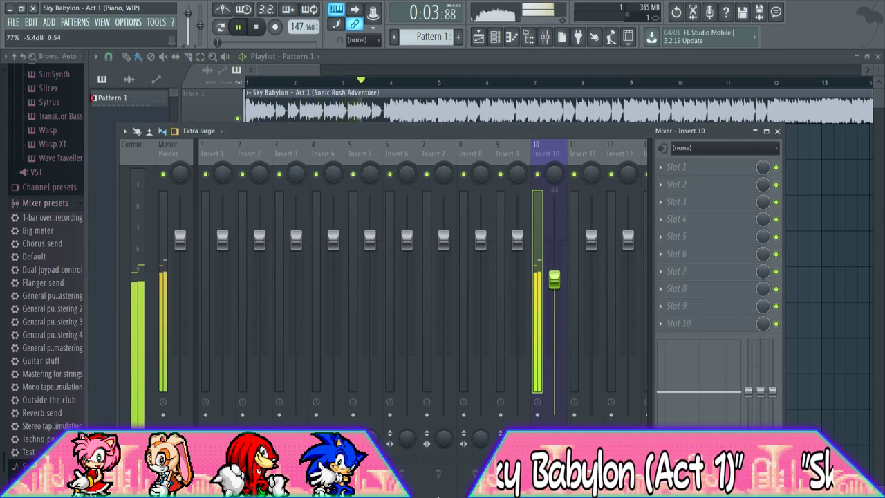
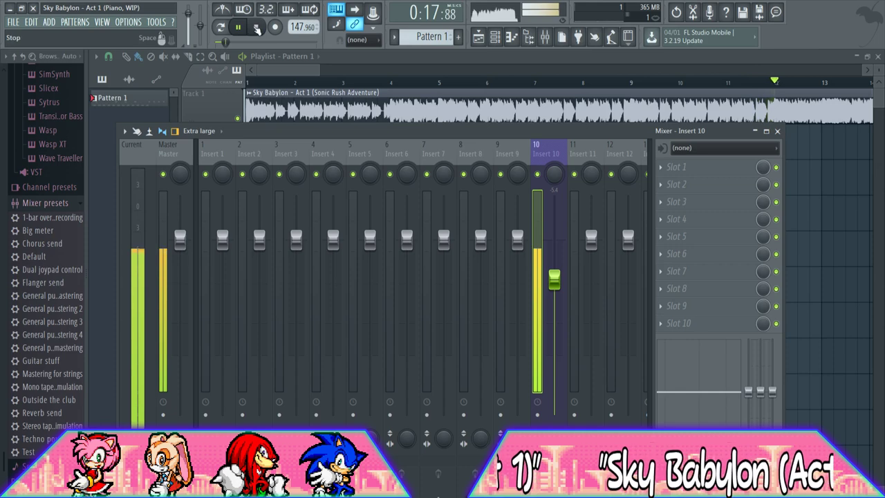
pyautogui.click(255, 27)
# Unmute the Melody track and reopen the FL Keys pattern in the piano roll
pyautogui.moveTo(318, 71); pyautogui.dragTo(296, 73)
pyautogui.click(244, 153)
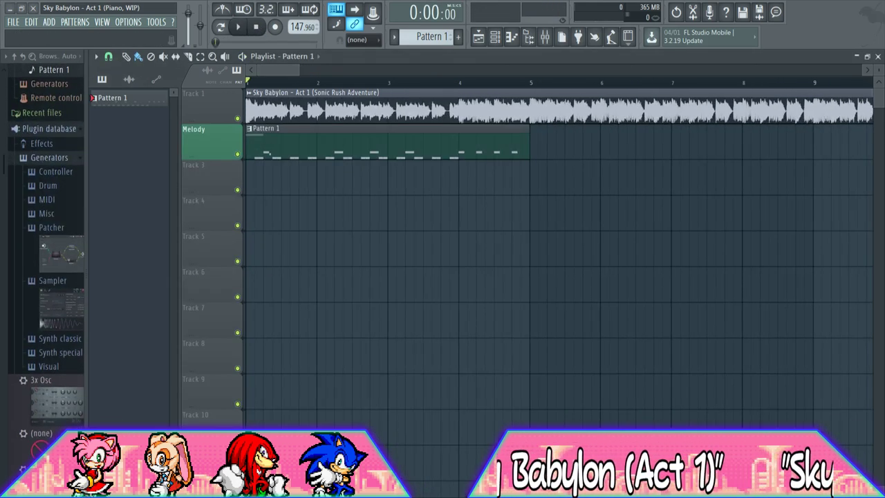
pyautogui.click(497, 39)
pyautogui.click(544, 127)
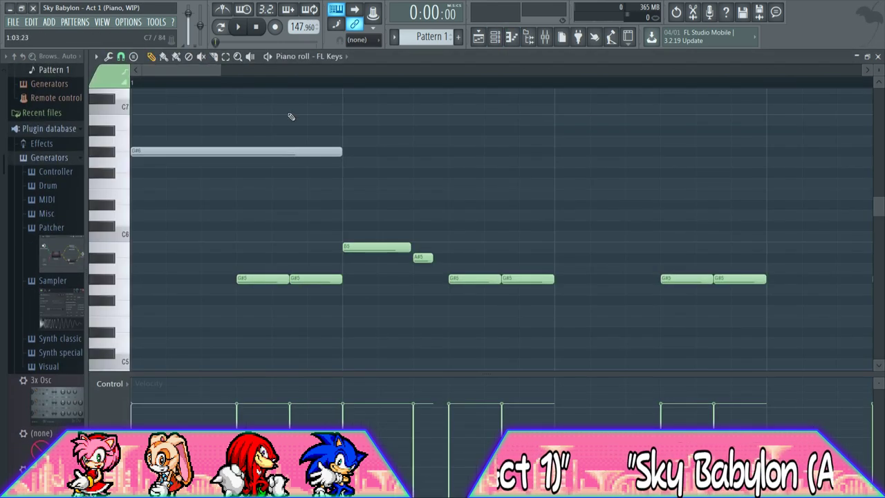
# Lower the first note of the G#5 pair in beat 3 of bar 1 to G5
pyautogui.moveTo(213, 73); pyautogui.dragTo(464, 72)
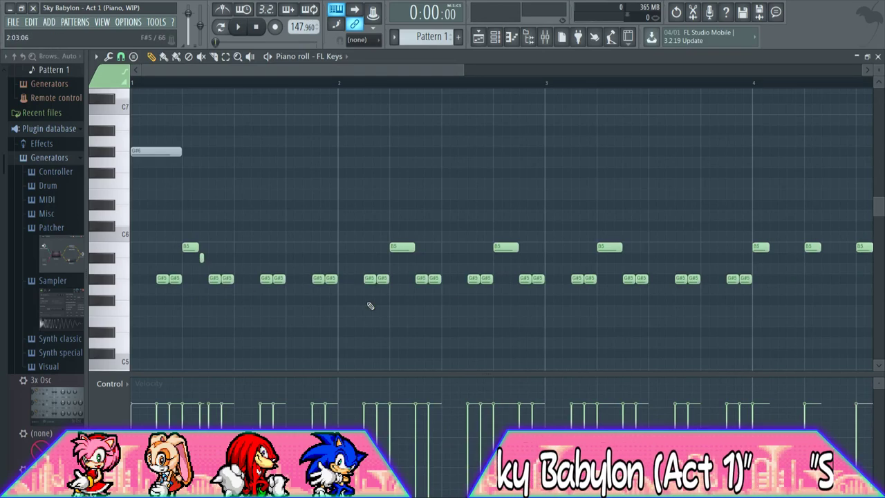
pyautogui.moveTo(465, 78); pyautogui.dragTo(291, 73)
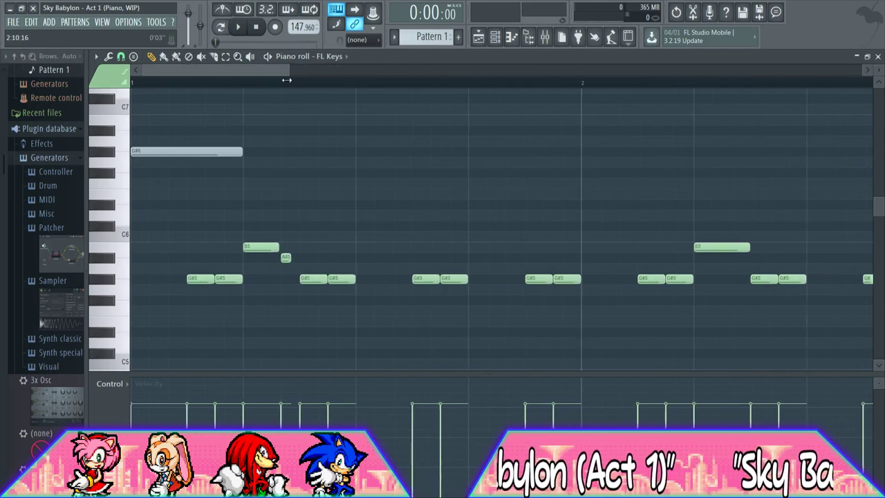
pyautogui.click(419, 289)
pyautogui.moveTo(421, 279); pyautogui.dragTo(420, 289)
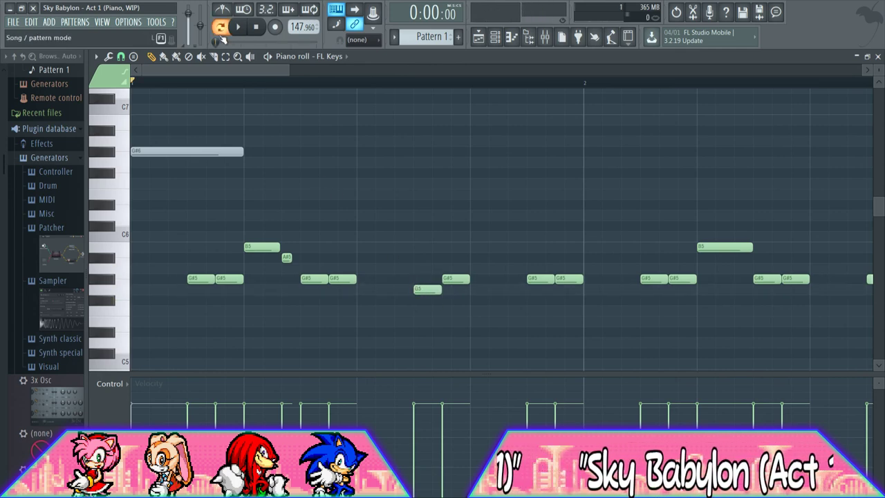
# Try G5 for the first note of beat 2's G#5 pair, play it, and return it to G#5
pyautogui.moveTo(315, 278); pyautogui.dragTo(314, 294)
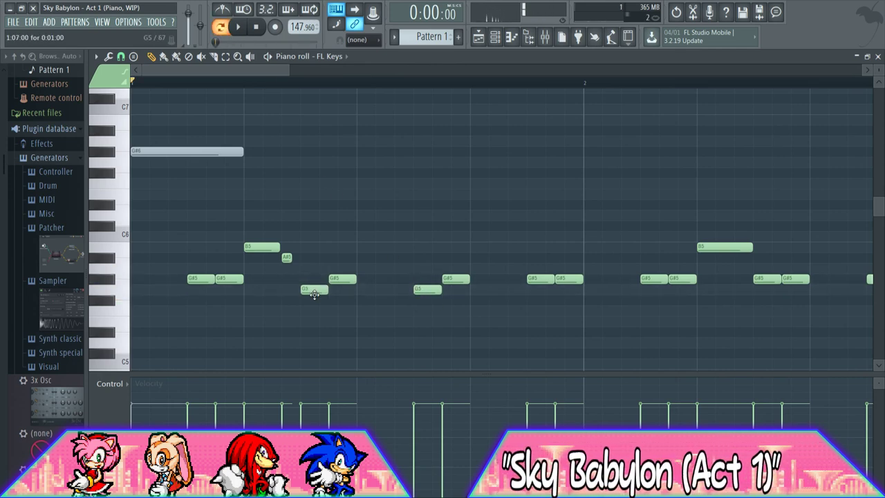
pyautogui.press('space')
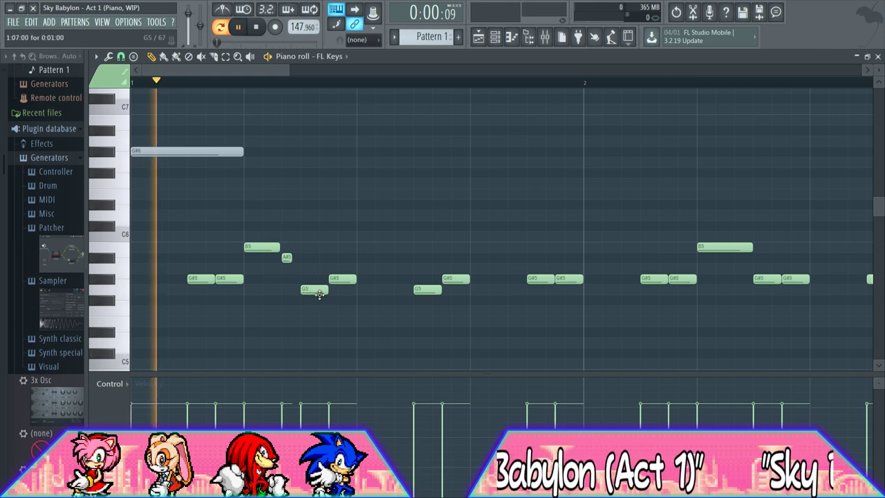
pyautogui.press('space')
pyautogui.moveTo(316, 291); pyautogui.dragTo(316, 280)
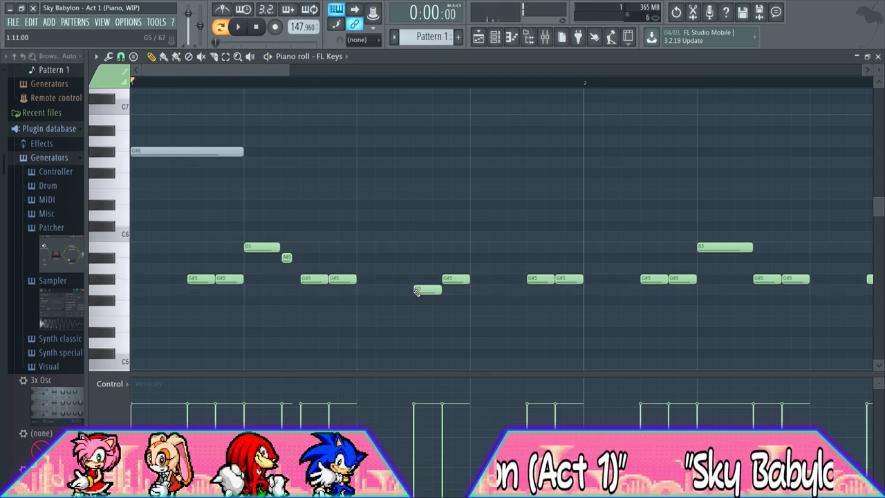
# Set the first note of the pairs in beats 3 and 4 of bar 1 to F#5, checking them with looped playback
pyautogui.press('space')
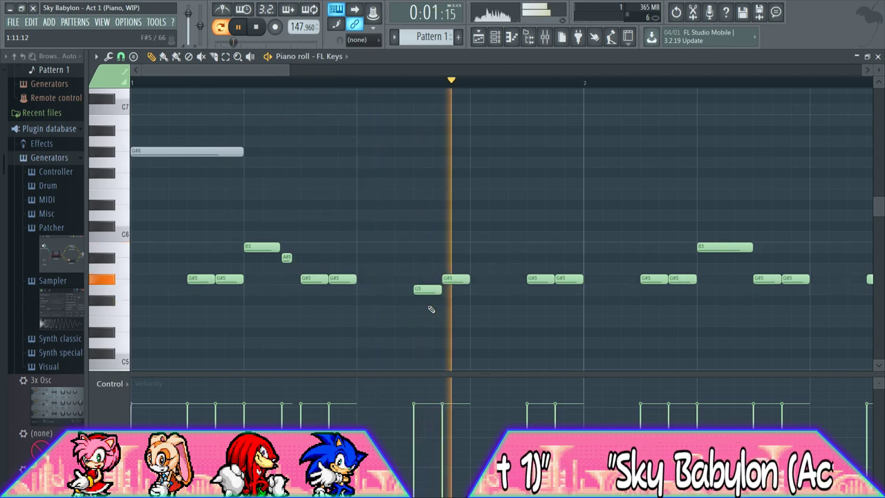
pyautogui.moveTo(431, 310); pyautogui.dragTo(430, 311)
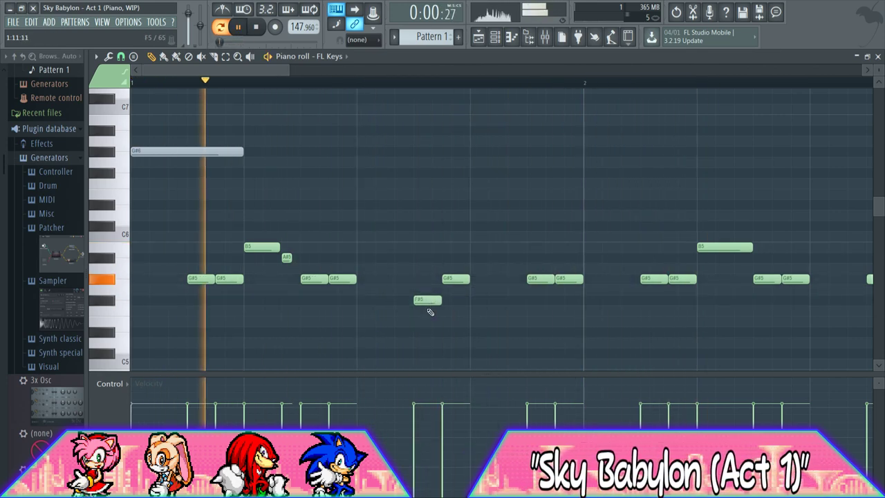
pyautogui.press('space')
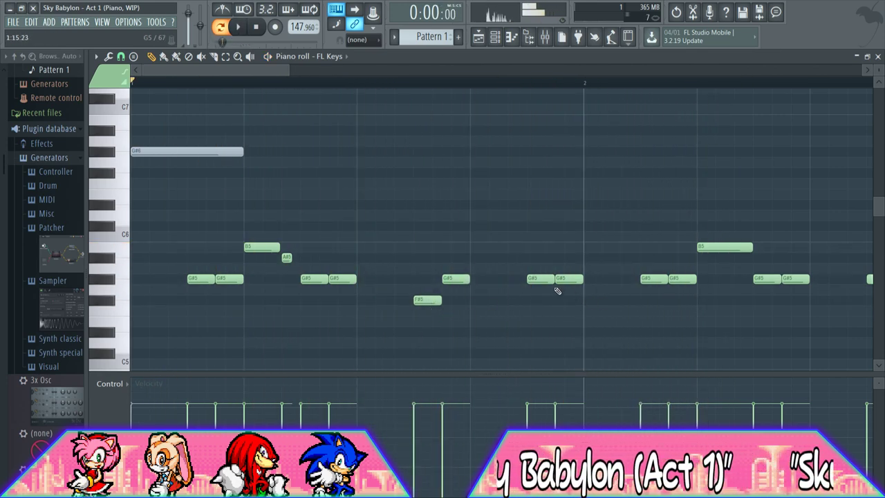
pyautogui.moveTo(542, 283); pyautogui.dragTo(542, 305)
pyautogui.press('space')
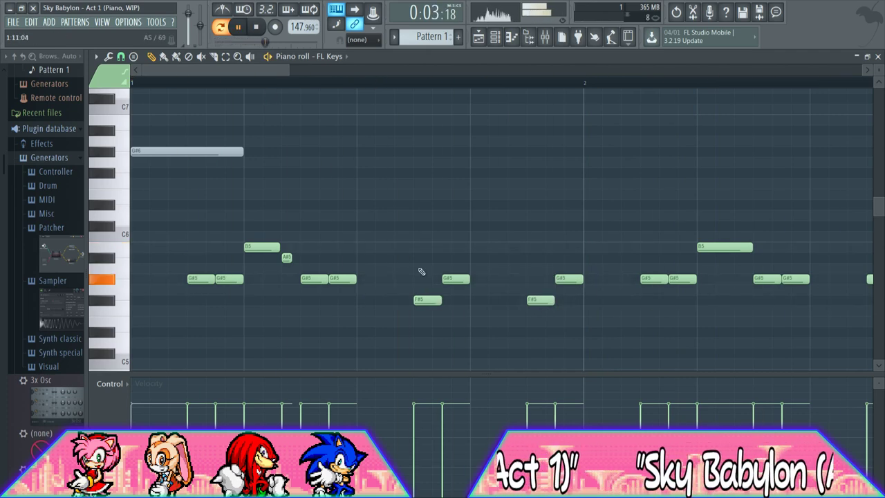
pyautogui.moveTo(287, 74); pyautogui.dragTo(484, 75)
pyautogui.press('space')
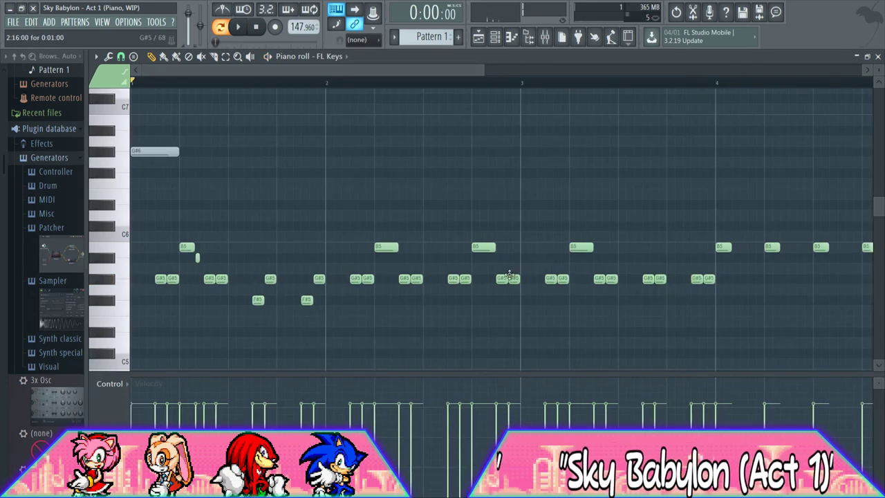
# Return the first note of the pairs in beats 3 and 4 of bar 1 to G#5 and recheck bar 1 with playback
pyautogui.moveTo(256, 301); pyautogui.dragTo(301, 278)
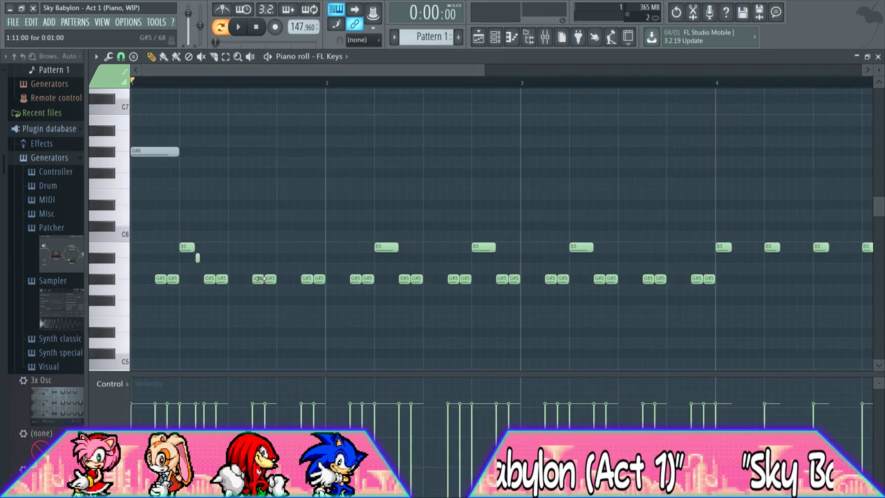
pyautogui.moveTo(479, 73); pyautogui.dragTo(304, 74)
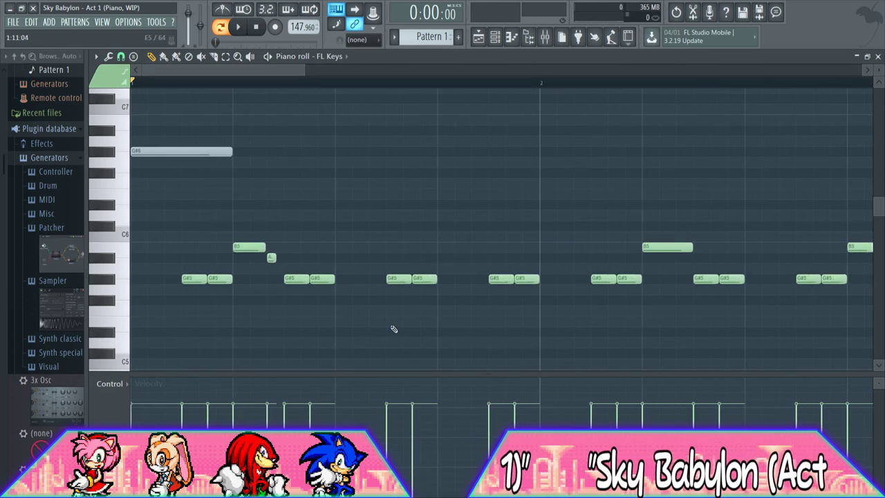
pyautogui.click(339, 86)
pyautogui.click(487, 38)
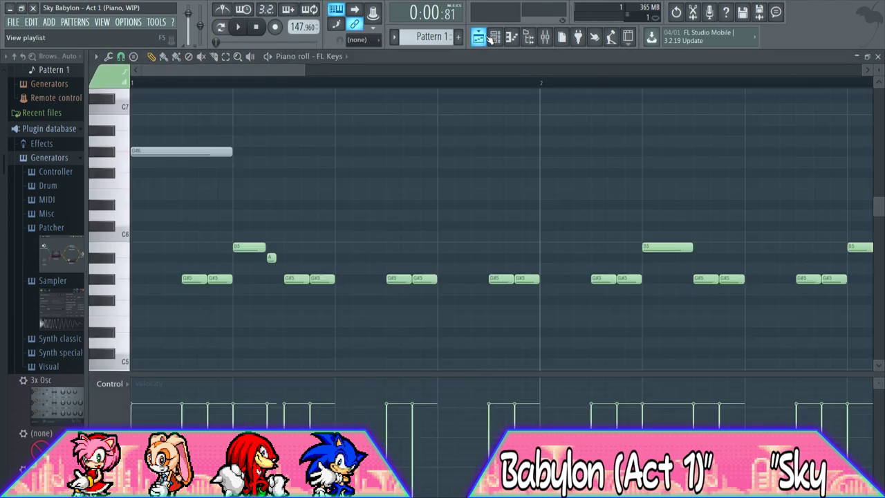
pyautogui.click(486, 38)
pyautogui.click(493, 38)
pyautogui.click(287, 66)
pyautogui.press('space')
pyautogui.press('space')
pyautogui.click(398, 82)
pyautogui.click(389, 83)
pyautogui.press('space')
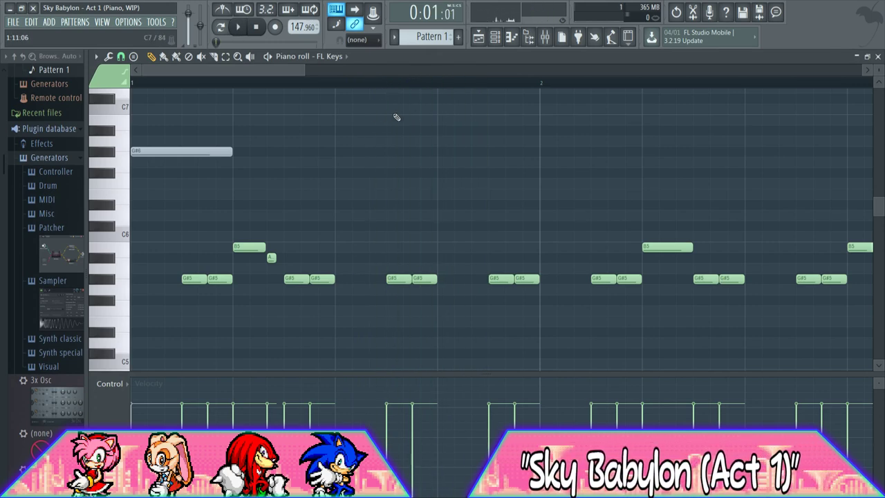
# Replace the B5 and A#5 in beat 2 of bar 1 with one two-step B5, and unmute the opening G#6
pyautogui.click(275, 248)
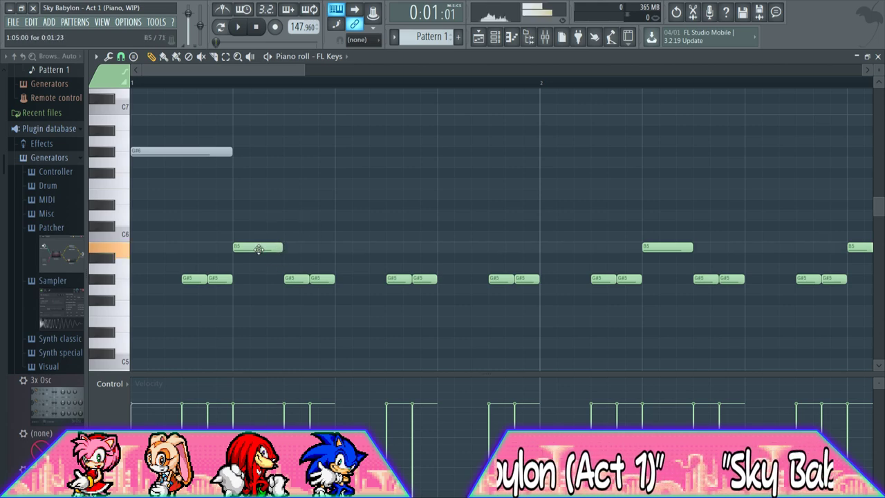
pyautogui.moveTo(302, 68); pyautogui.dragTo(458, 69)
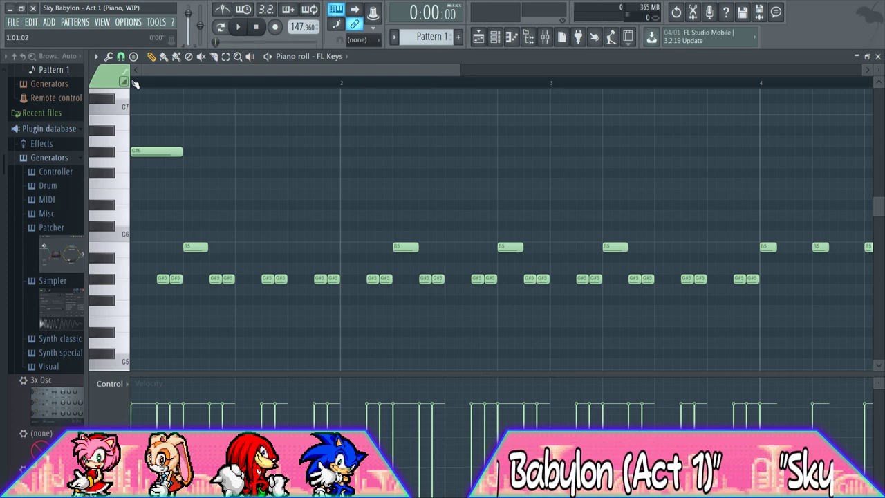
pyautogui.press('space')
pyautogui.press('space')
# Add a four-step G#7 an octave above the opening G#6 and check it with looped playback
pyautogui.moveTo(162, 153)
pyautogui.mouseDown()
pyautogui.moveTo(170, 152)
pyautogui.moveTo(159, 155)
pyautogui.mouseUp()
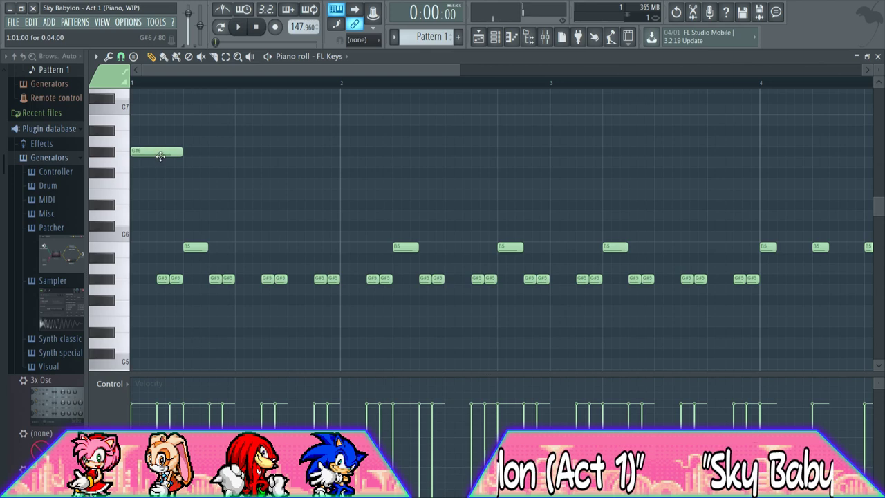
pyautogui.scroll(4, 156, 163)
pyautogui.click(136, 150)
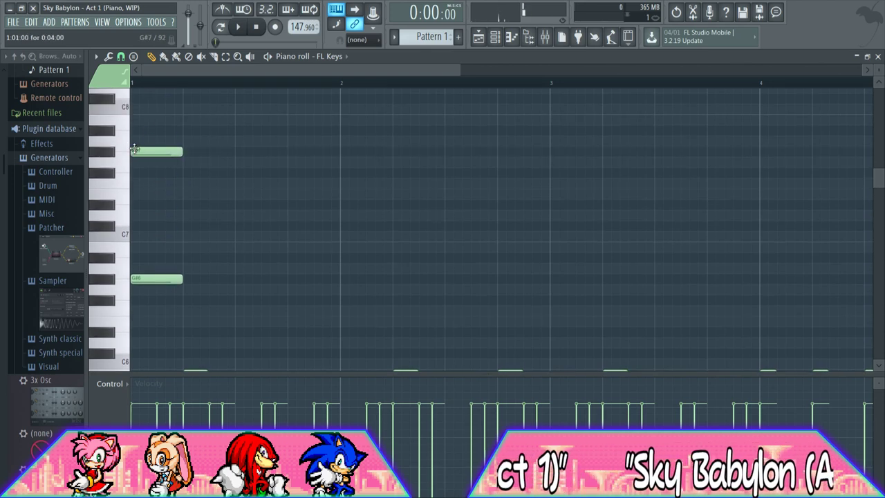
pyautogui.click(222, 29)
pyautogui.press('space')
pyautogui.press('space')
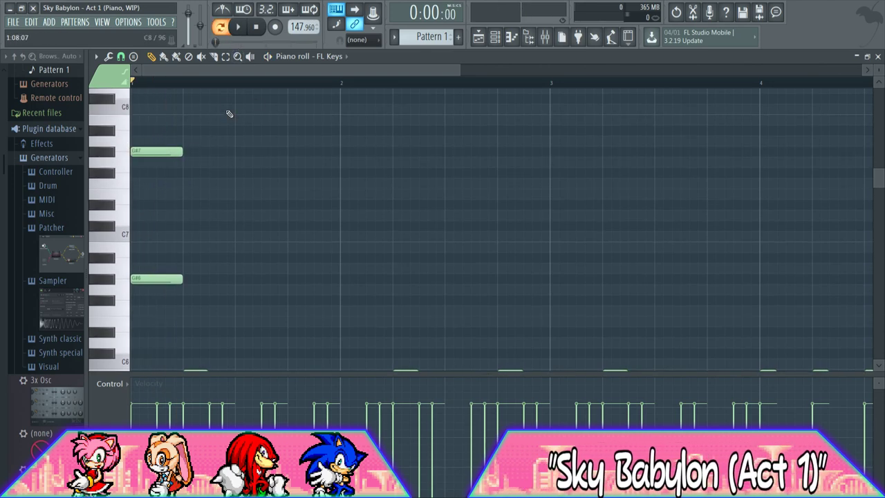
pyautogui.click(495, 37)
pyautogui.click(342, 72)
pyautogui.press('space')
pyautogui.scroll(-3, 285, 220)
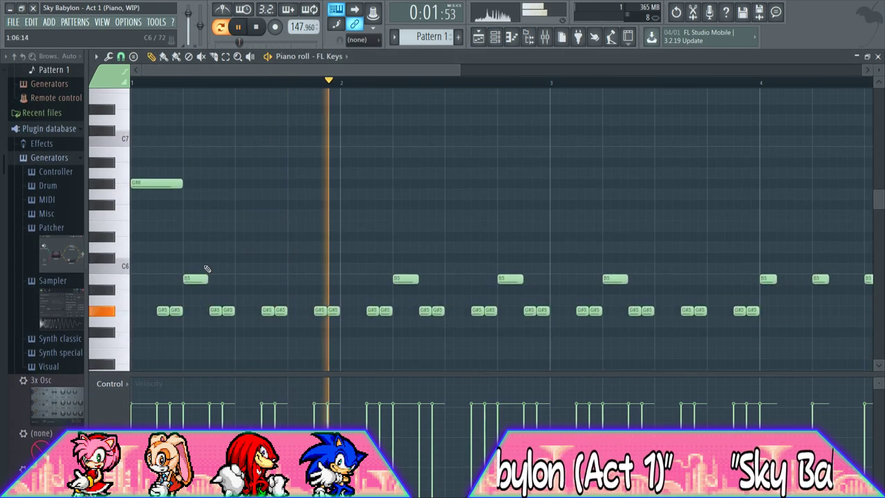
# Lengthen the four B5 notes in bar 4 together to about two-thirds of a beat each, and play them
pyautogui.moveTo(377, 71); pyautogui.dragTo(545, 72)
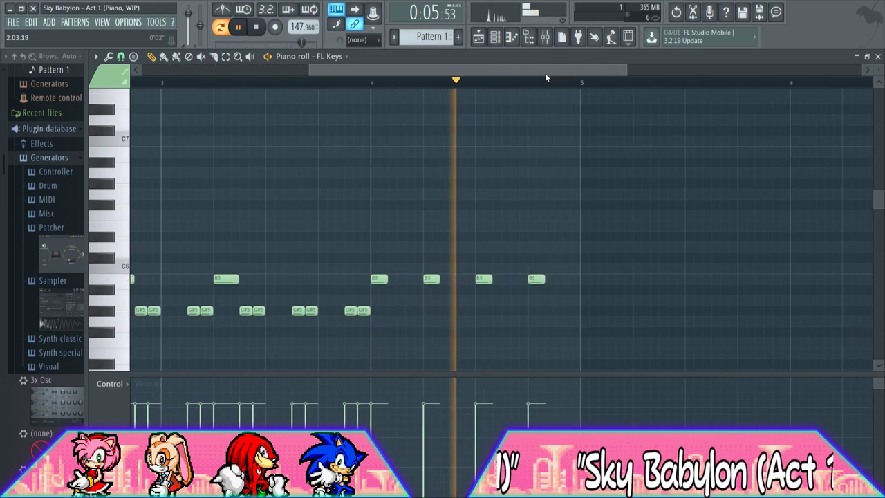
pyautogui.press('space')
pyautogui.moveTo(375, 255); pyautogui.dragTo(646, 352)
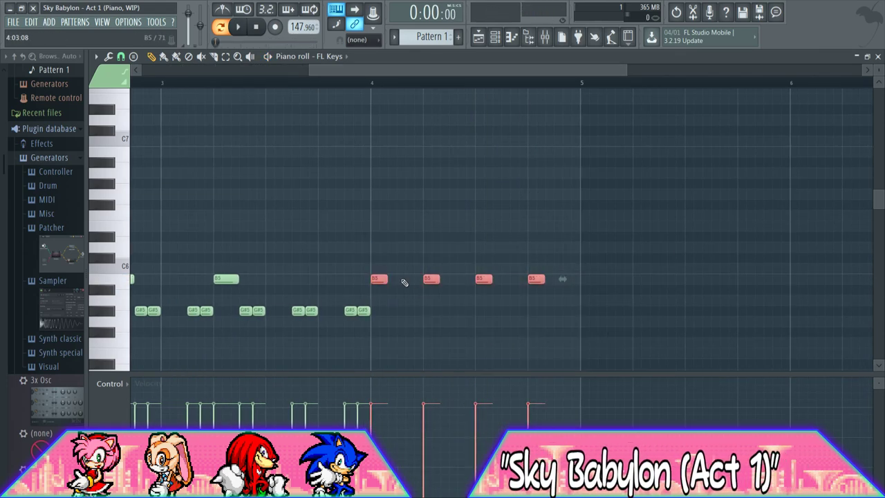
pyautogui.press('space')
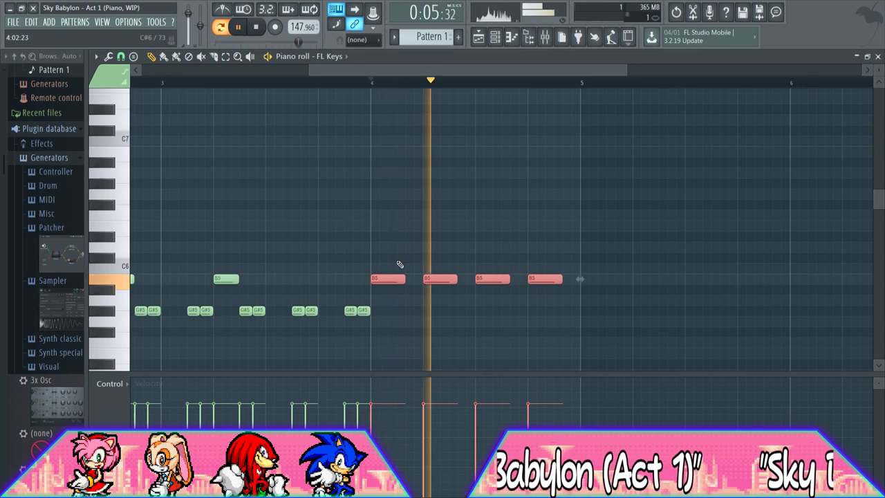
pyautogui.moveTo(406, 279)
pyautogui.mouseDown()
pyautogui.moveTo(413, 282)
pyautogui.moveTo(406, 282)
pyautogui.mouseUp()
pyautogui.press('space')
pyautogui.click(407, 195)
pyautogui.rightClick(407, 195)
# Turn looped recording off and play the melody from bar 1 through the B5 notes of bar 4
pyautogui.moveTo(381, 73); pyautogui.dragTo(209, 73)
pyautogui.click(220, 29)
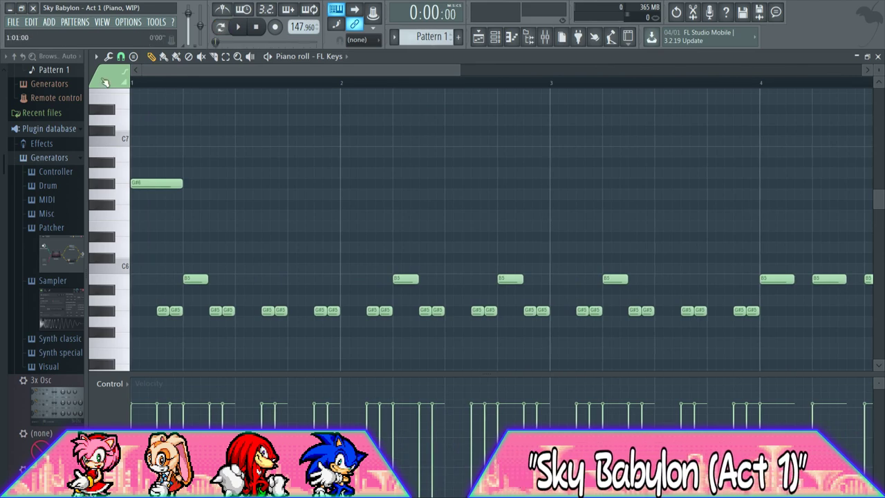
pyautogui.press('space')
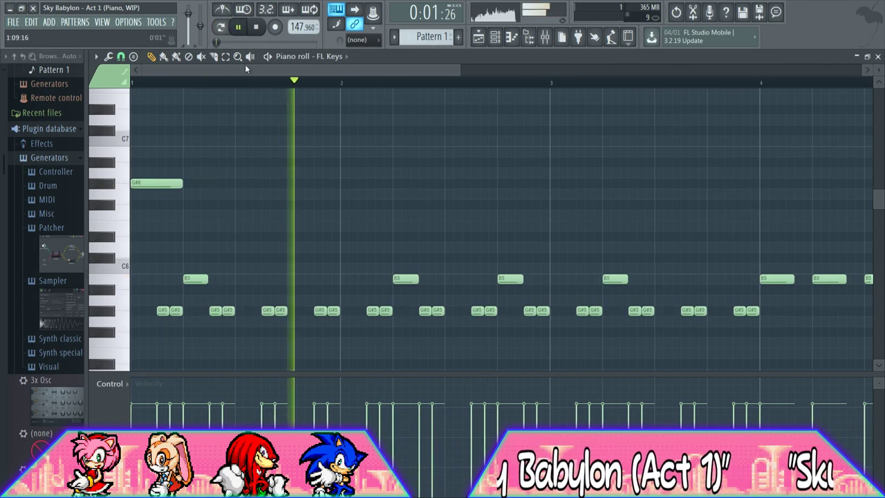
pyautogui.moveTo(256, 70); pyautogui.dragTo(456, 82)
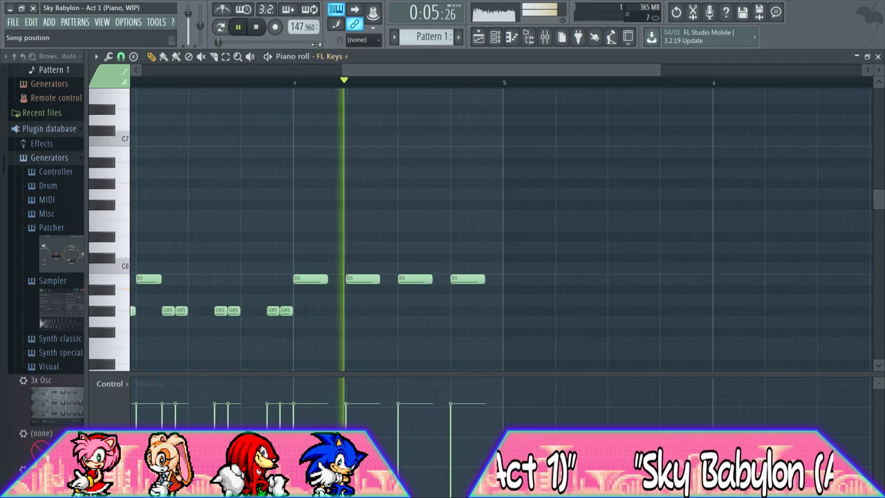
pyautogui.click(265, 29)
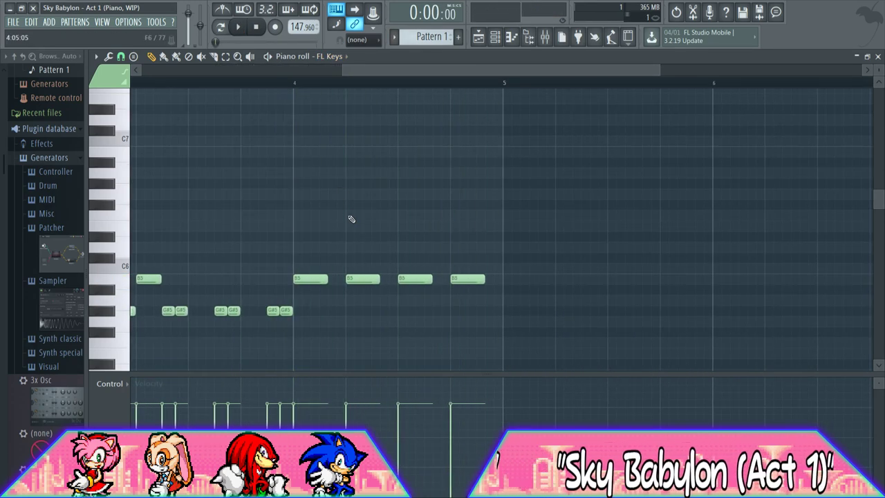
# Copy all notes of Pattern 1 and paste them into a new Pattern 2
pyautogui.hotkey('ctrl', 'a')
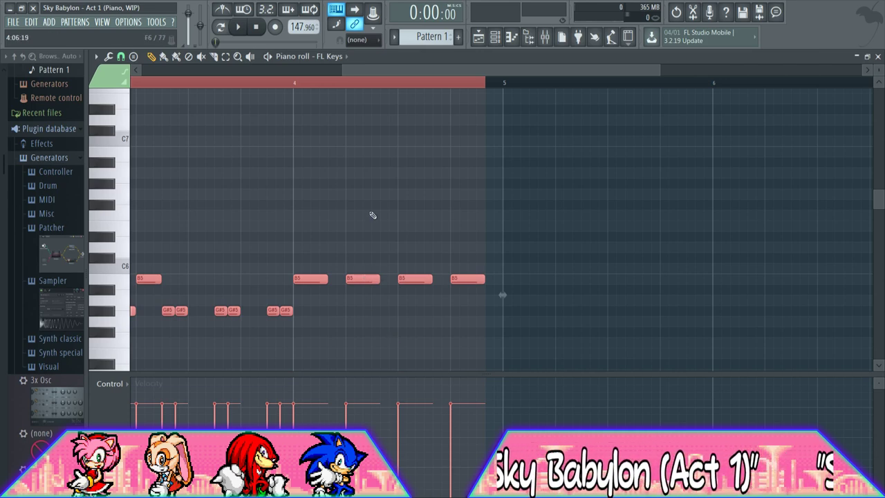
pyautogui.hotkey('ctrl', 'd')
pyautogui.moveTo(343, 71); pyautogui.dragTo(142, 71)
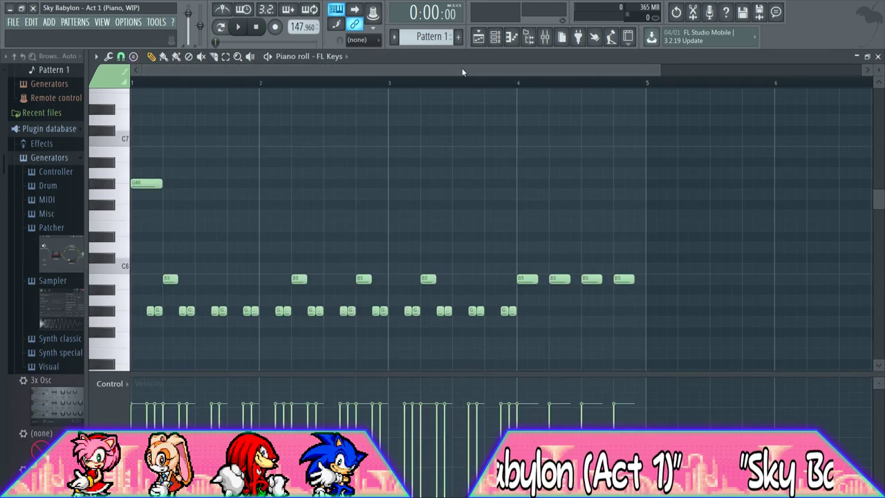
pyautogui.moveTo(658, 66); pyautogui.dragTo(495, 61)
pyautogui.scroll(1, 442, 37)
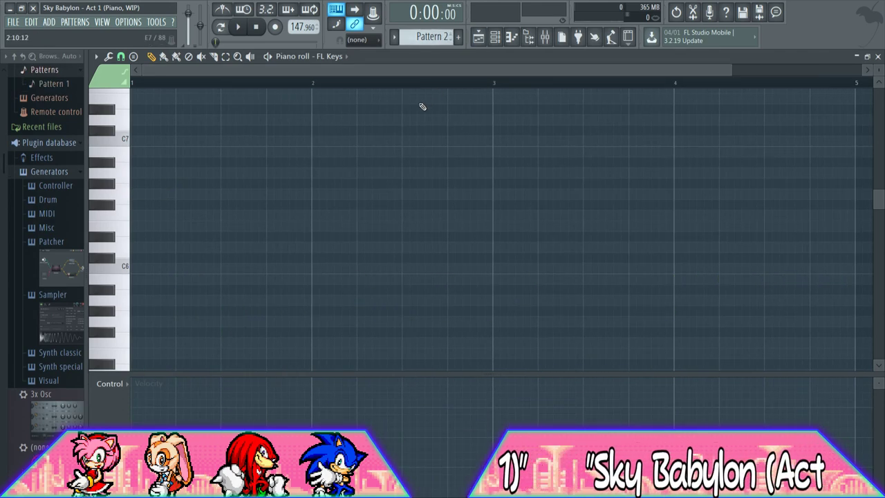
pyautogui.hotkey('ctrl', 'v')
pyautogui.scroll(2, 430, 128)
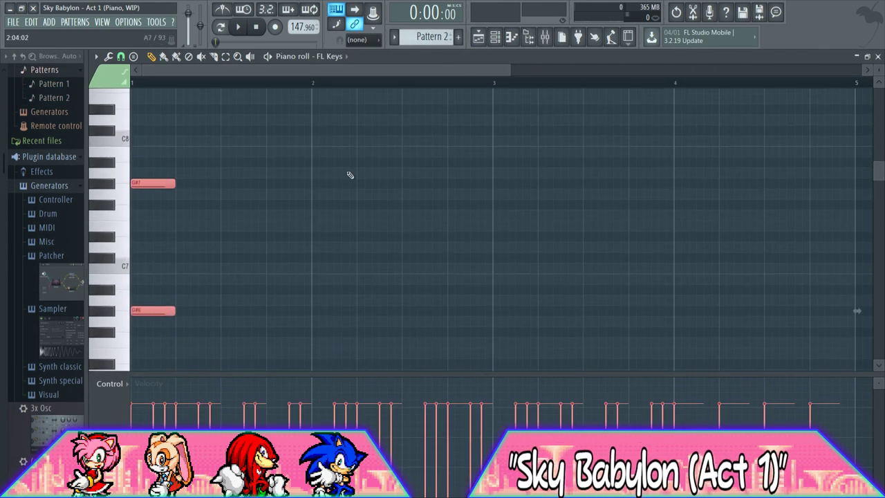
pyautogui.click(354, 173)
pyautogui.rightClick(355, 173)
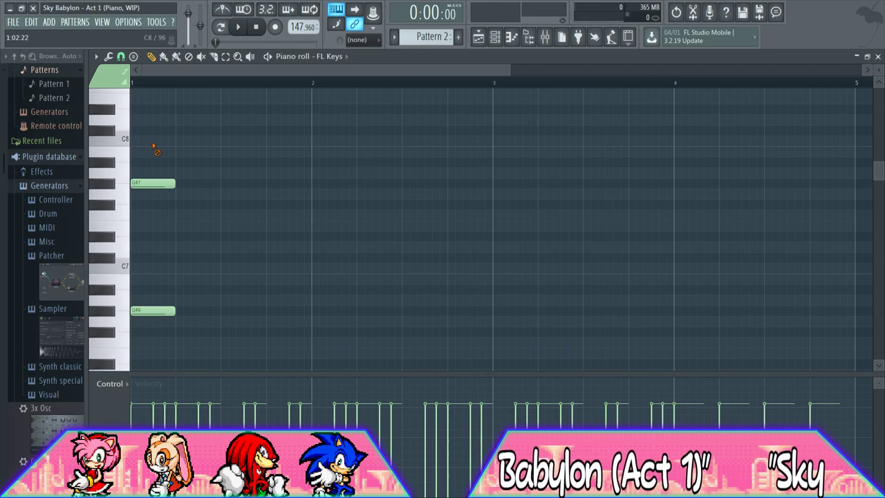
# Place a Pattern 2 clip on the Melody track at bar 5, directly after Pattern 1
pyautogui.scroll(-2, 438, 190)
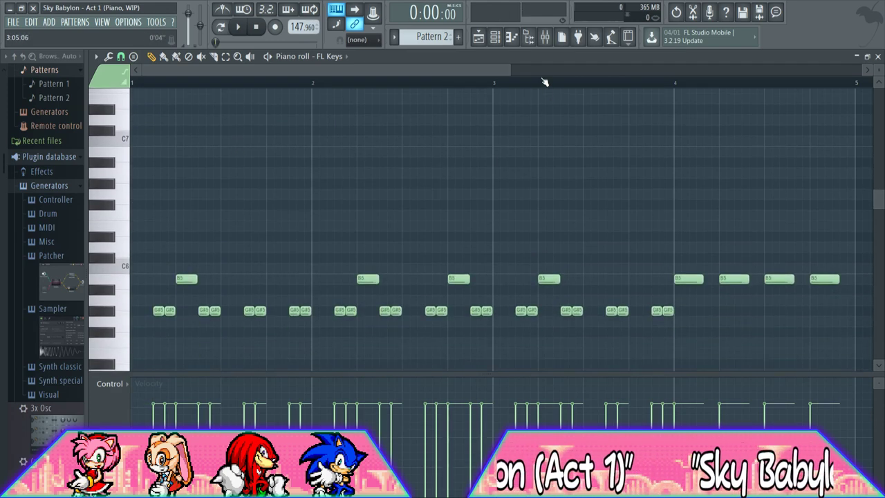
pyautogui.moveTo(510, 71); pyautogui.dragTo(342, 71)
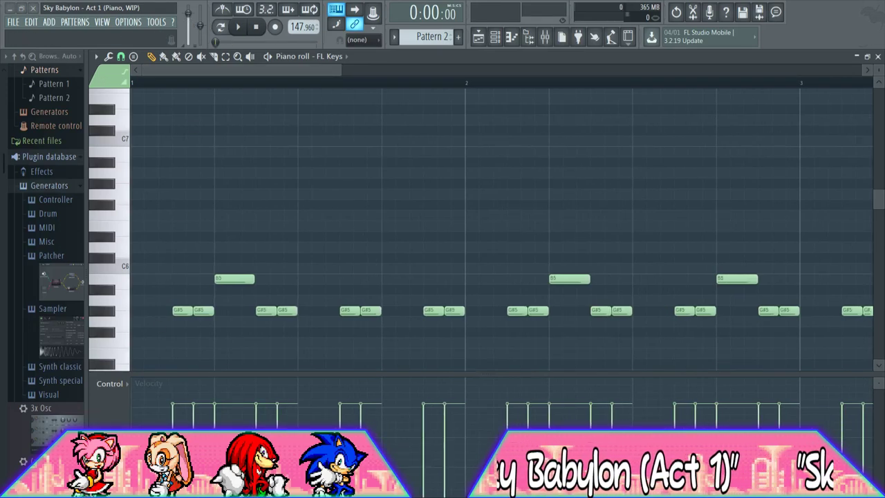
pyautogui.moveTo(342, 69); pyautogui.dragTo(399, 65)
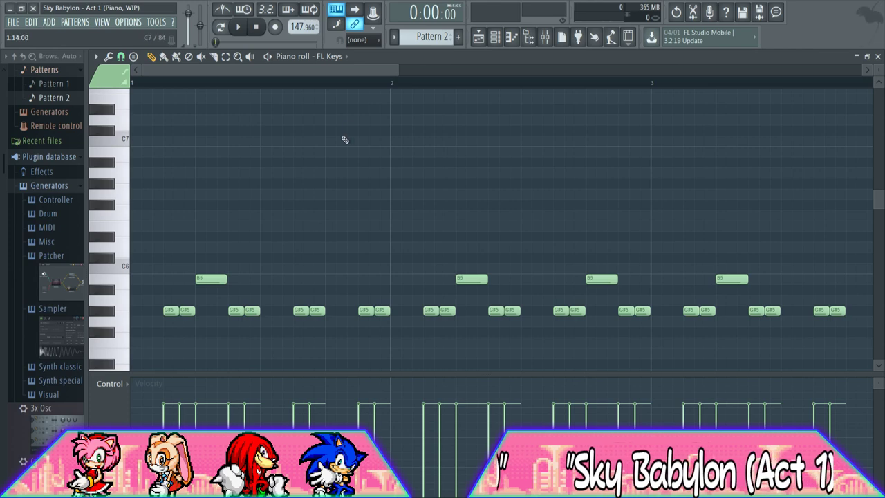
pyautogui.press('space')
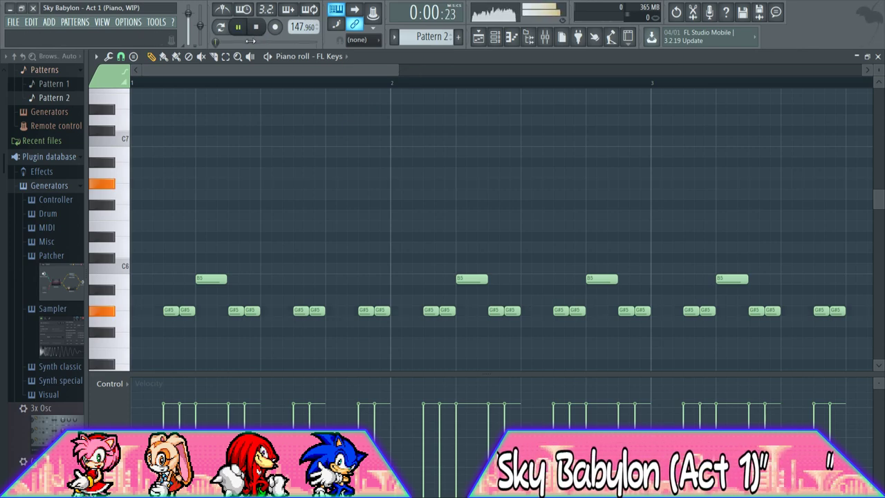
pyautogui.click(478, 36)
pyautogui.click(545, 148)
pyautogui.moveTo(572, 151); pyautogui.dragTo(559, 152)
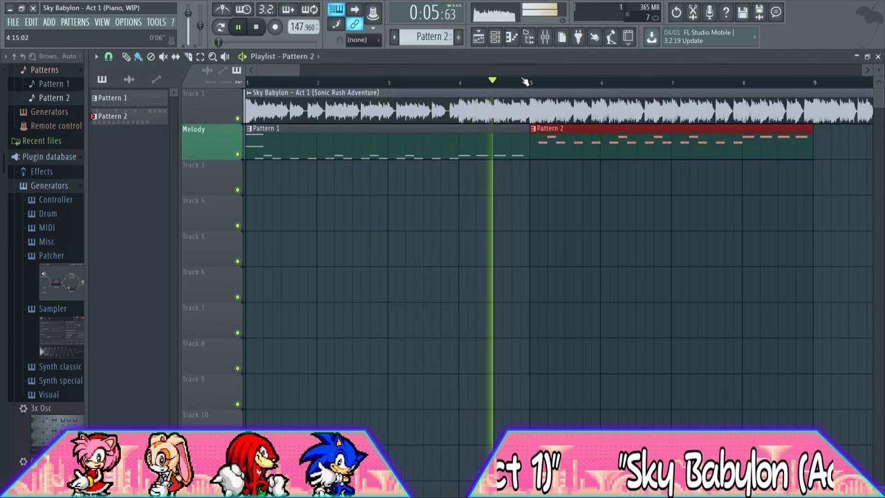
# Delete the four B5 notes in bar 4 of Pattern 2
pyautogui.click(511, 36)
pyautogui.moveTo(362, 69); pyautogui.dragTo(582, 82)
pyautogui.press('space')
pyautogui.rightClick(290, 279)
pyautogui.rightClick(350, 279)
pyautogui.rightClick(416, 279)
pyautogui.rightClick(481, 279)
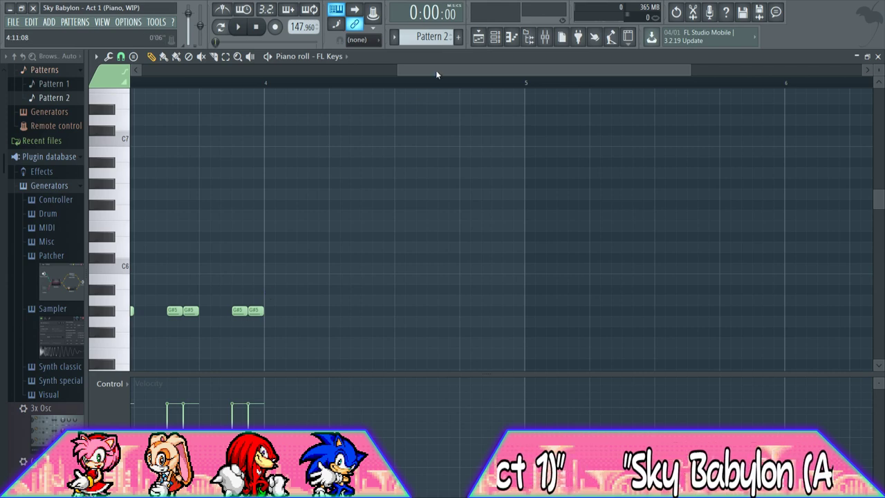
# Paste the copied melody at bar 4 of Pattern 2 and delete its opening G#7 and G#6
pyautogui.hotkey('ctrl', 'v')
pyautogui.scroll(3, 306, 215)
pyautogui.rightClick(301, 138)
pyautogui.rightClick(303, 150)
pyautogui.rightClick(304, 280)
pyautogui.hotkey('ctrl', 'z')
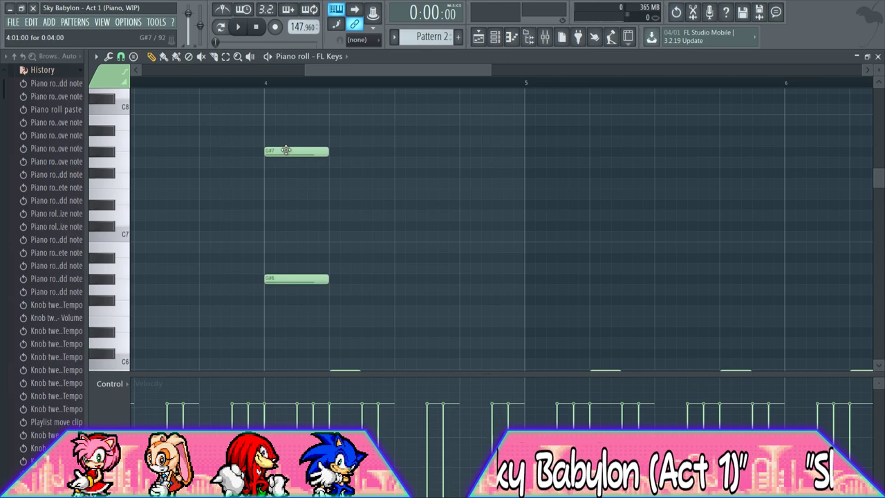
pyautogui.hotkey('ctrl', 'alt', 'z')
pyautogui.rightClick(290, 151)
pyautogui.rightClick(292, 279)
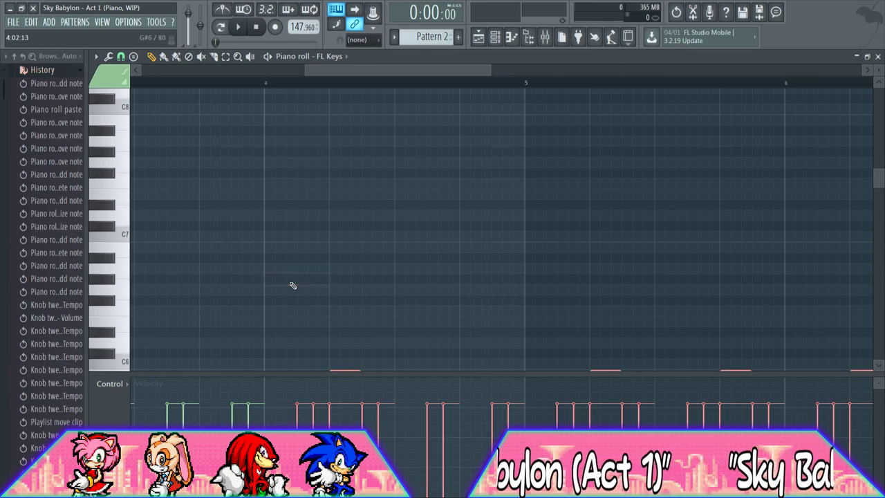
# Delete the B5 in beat 4 of bar 5 and check the pasted section with playback
pyautogui.scroll(-3, 293, 285)
pyautogui.press('space')
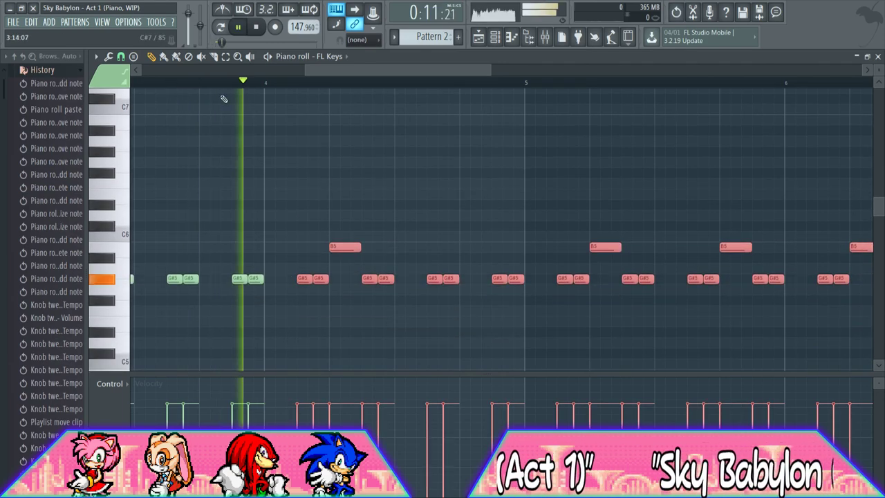
pyautogui.moveTo(384, 72); pyautogui.dragTo(483, 72)
pyautogui.press('space')
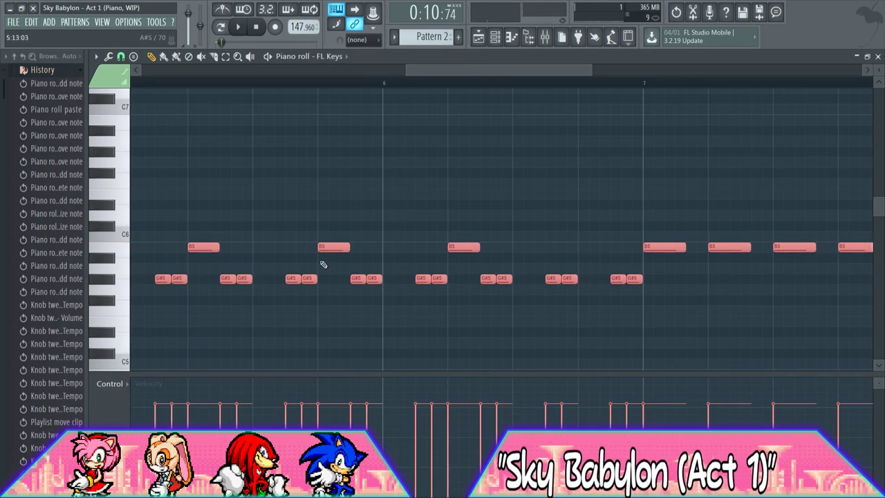
pyautogui.rightClick(327, 249)
pyautogui.click(164, 83)
pyautogui.press('space')
pyautogui.moveTo(465, 72); pyautogui.dragTo(502, 66)
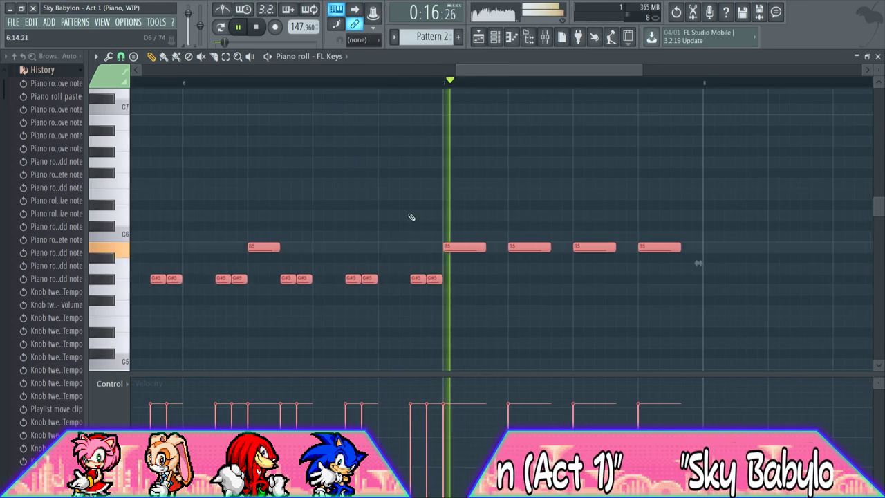
# Delete the four long B5 notes in bar 7 of Pattern 2 and clear the note selection
pyautogui.rightClick(453, 247)
pyautogui.rightClick(515, 247)
pyautogui.rightClick(581, 249)
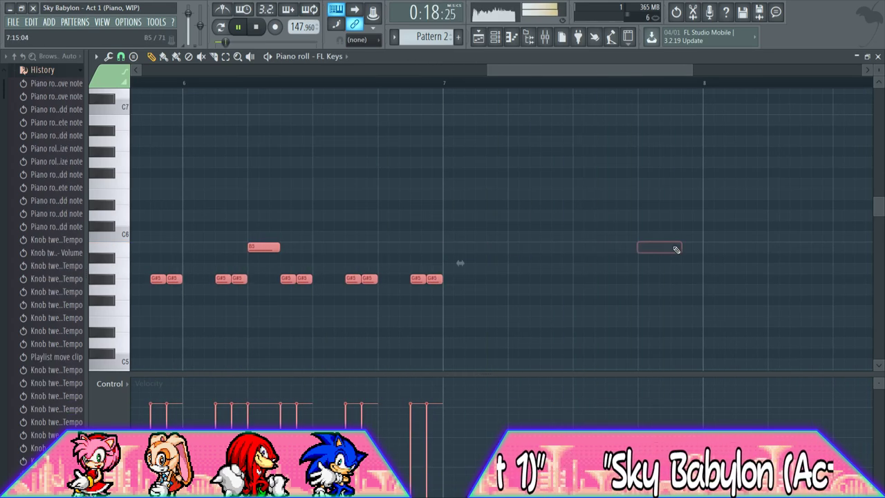
pyautogui.rightClick(664, 247)
pyautogui.press('space')
pyautogui.click(448, 228)
pyautogui.rightClick(448, 228)
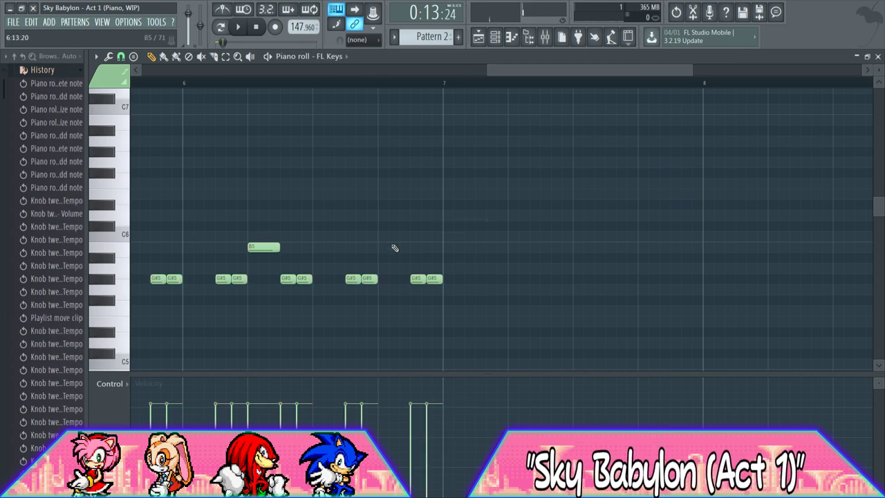
# Add a half-beat B5 on beat 2 of bar 6 in Pattern 2 and check it with playback
pyautogui.click(250, 247)
pyautogui.press('space')
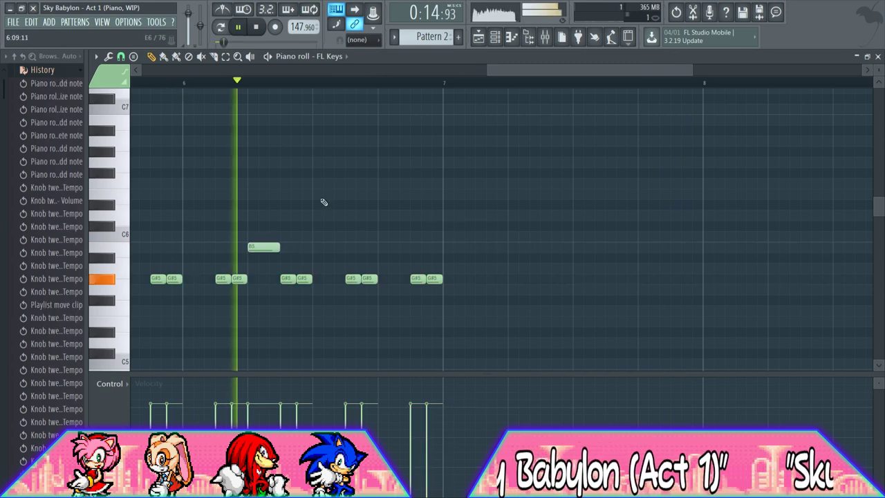
pyautogui.press('space')
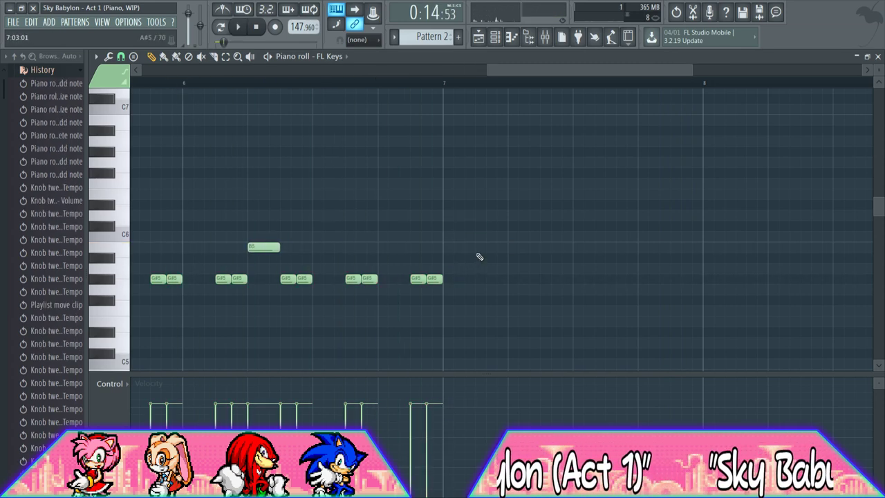
pyautogui.click(510, 249)
pyautogui.press('space')
pyautogui.rightClick(522, 247)
# Duplicate the Pattern 2 notes from bar 7 onward and delete the copy's opening G#6 and G#7
pyautogui.moveTo(537, 69); pyautogui.dragTo(578, 67)
pyautogui.hotkey('ctrl', 'b')
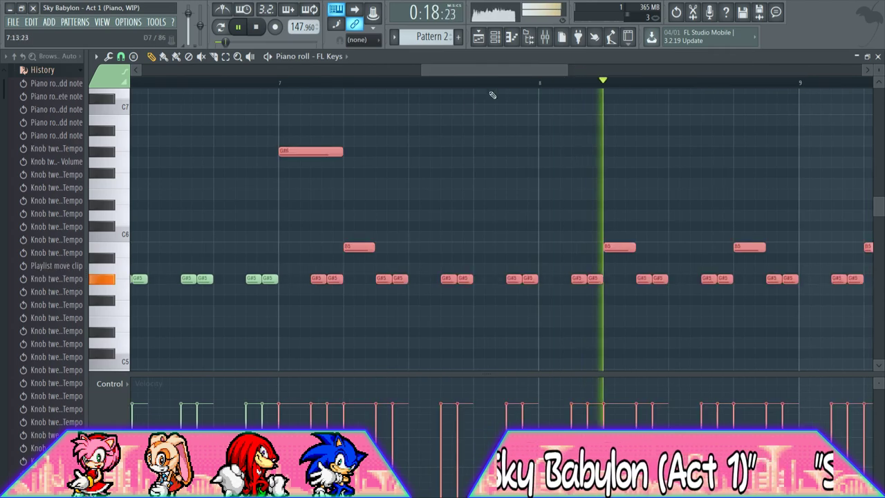
pyautogui.press('space')
pyautogui.rightClick(331, 154)
pyautogui.scroll(3, 326, 191)
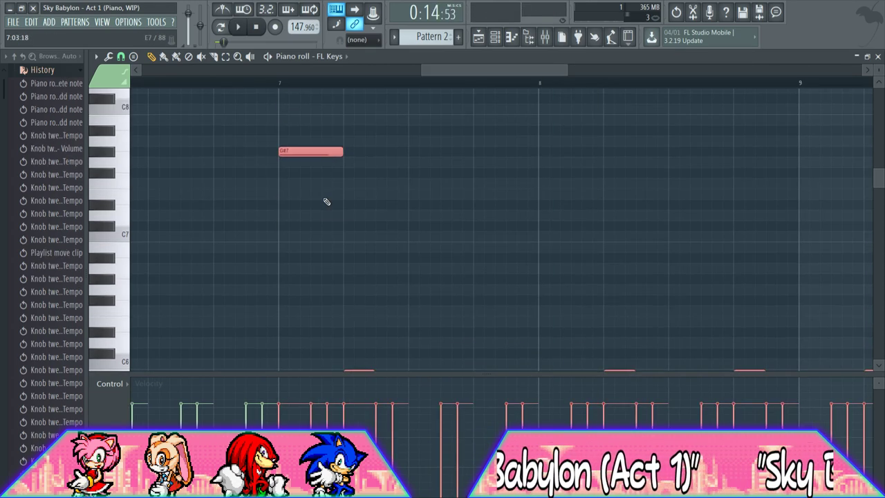
pyautogui.rightClick(309, 151)
pyautogui.scroll(-3, 164, 191)
# Clear the note selection, add a half-beat B5 on beat 4 of bar 6, and check the section with playback
pyautogui.press('space')
pyautogui.press('space')
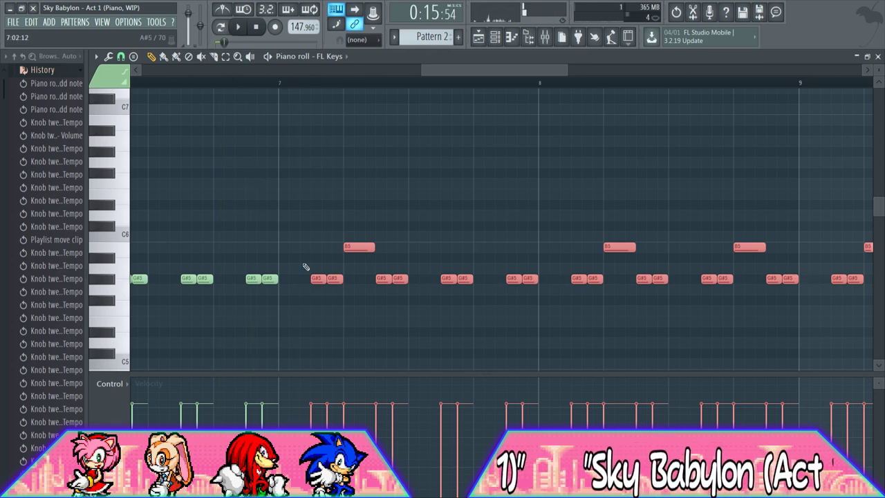
pyautogui.click(359, 243)
pyautogui.click(223, 247)
pyautogui.press('space')
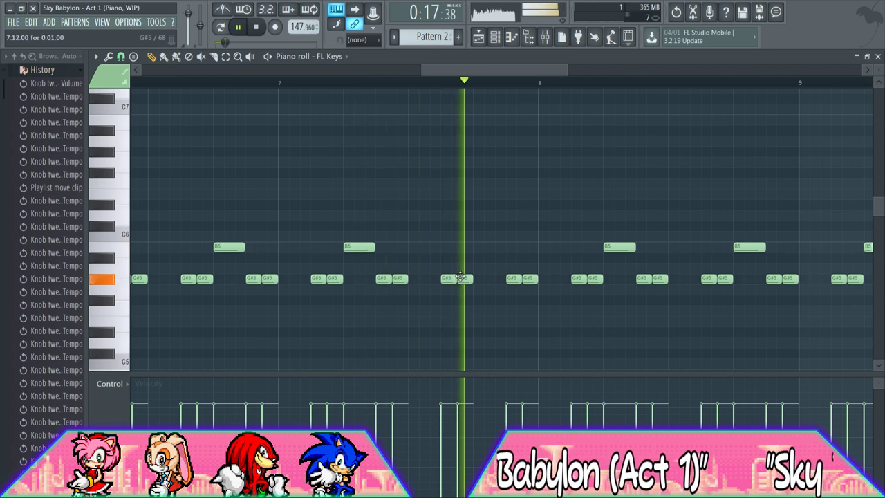
pyautogui.press('space')
# Play the duplicated section and delete all of its notes from bar 8 onward
pyautogui.moveTo(492, 73); pyautogui.dragTo(518, 72)
pyautogui.click(346, 83)
pyautogui.press('space')
pyautogui.press('space')
pyautogui.press('space')
pyautogui.press('space')
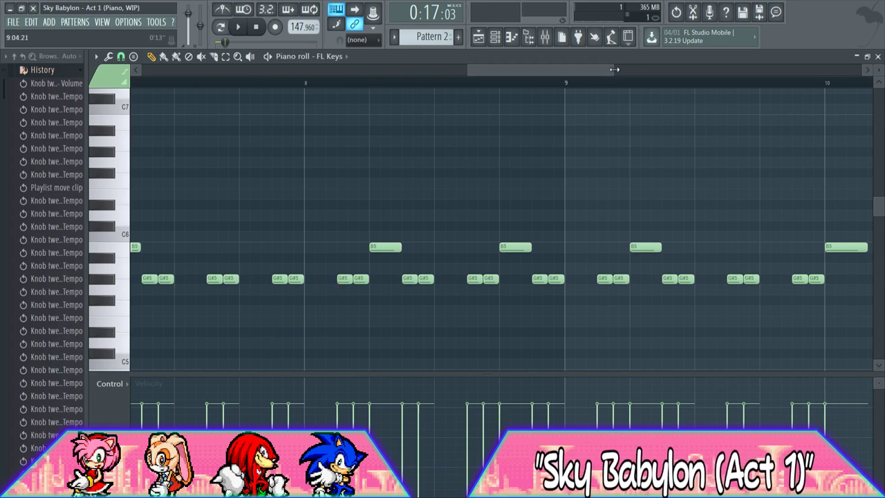
pyautogui.moveTo(615, 69); pyautogui.dragTo(759, 69)
pyautogui.moveTo(651, 190); pyautogui.dragTo(240, 316)
pyautogui.press('Delete')
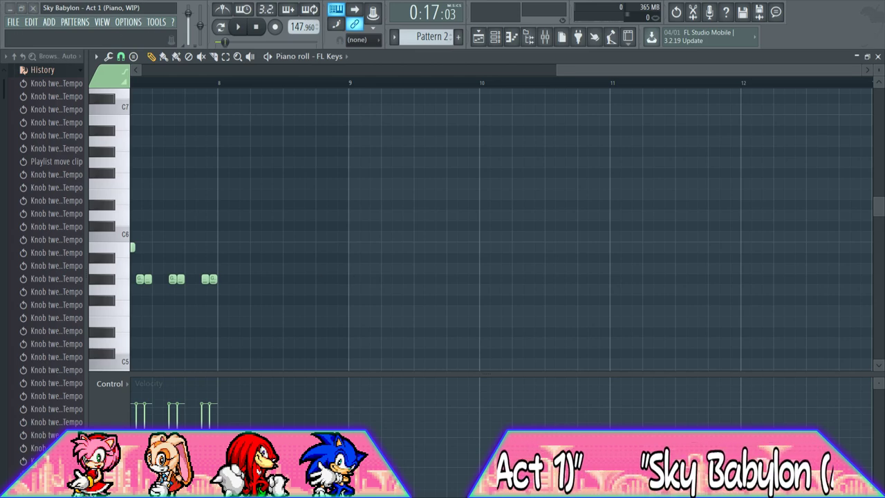
# Add a C#6 at the start of bar 8 and lengthen it to one beat
pyautogui.scroll(-10, 52, 442)
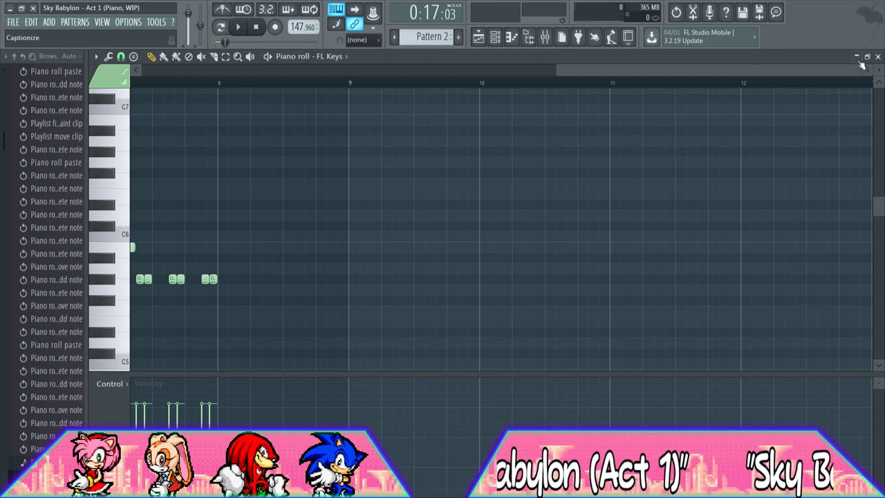
pyautogui.moveTo(861, 70); pyautogui.dragTo(671, 72)
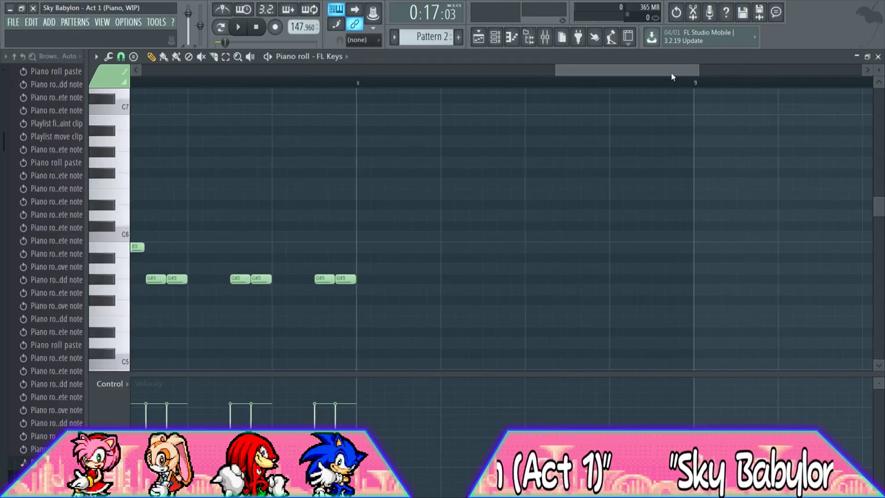
pyautogui.press('space')
pyautogui.moveTo(523, 72); pyautogui.dragTo(589, 70)
pyautogui.press('space')
pyautogui.click(374, 227)
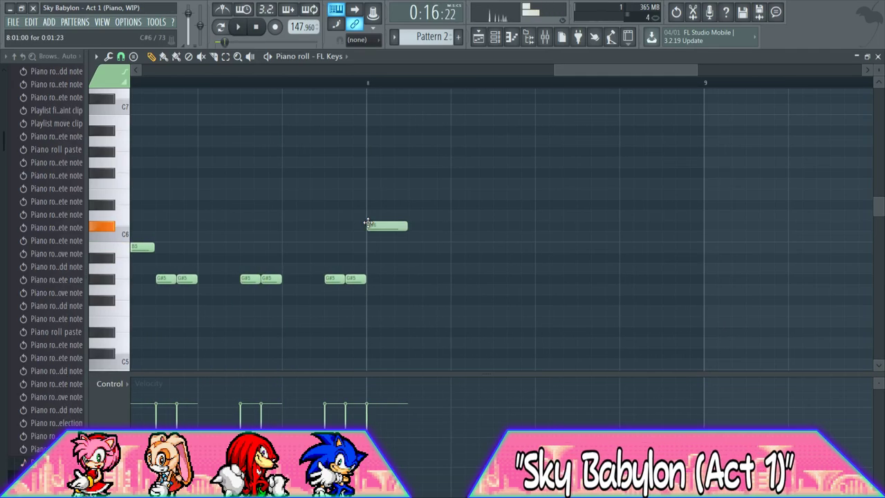
pyautogui.moveTo(408, 225); pyautogui.dragTo(448, 226)
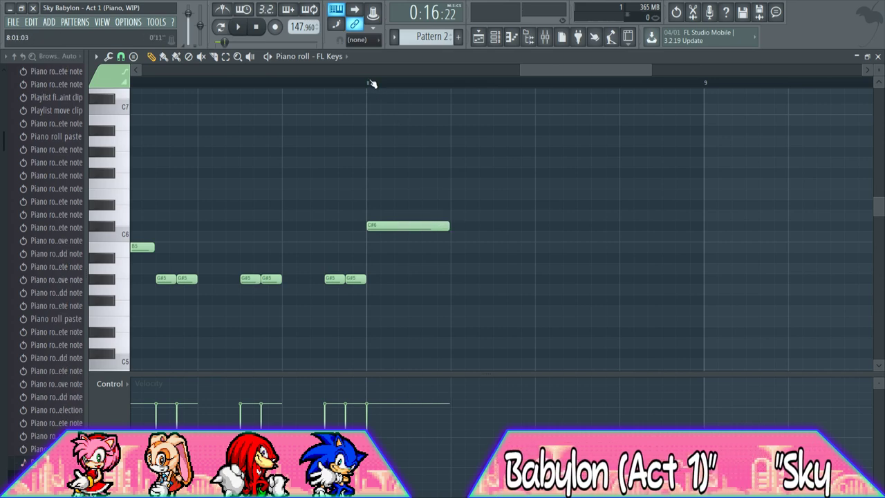
# Add a B5 on beat 2 of bar 8, shorten it to half a beat, and check it with playback
pyautogui.click(454, 236)
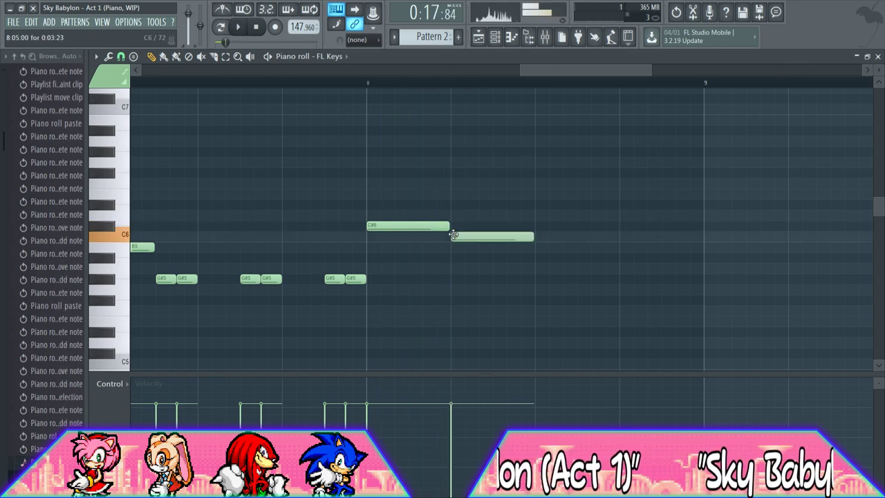
pyautogui.moveTo(454, 236); pyautogui.dragTo(452, 247)
pyautogui.press('space')
pyautogui.press('space')
pyautogui.moveTo(533, 247); pyautogui.dragTo(490, 253)
pyautogui.press('space')
pyautogui.press('space')
# Complete bar 8 with C#6, B5 and C#6, making both C#6 notes one beat long and the B5 half a beat
pyautogui.click(504, 226)
pyautogui.press('space')
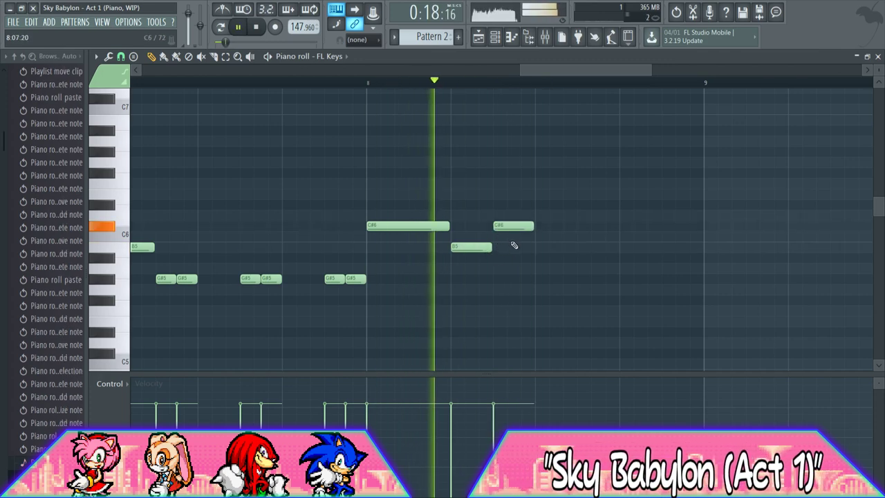
pyautogui.press('space')
pyautogui.click(582, 248)
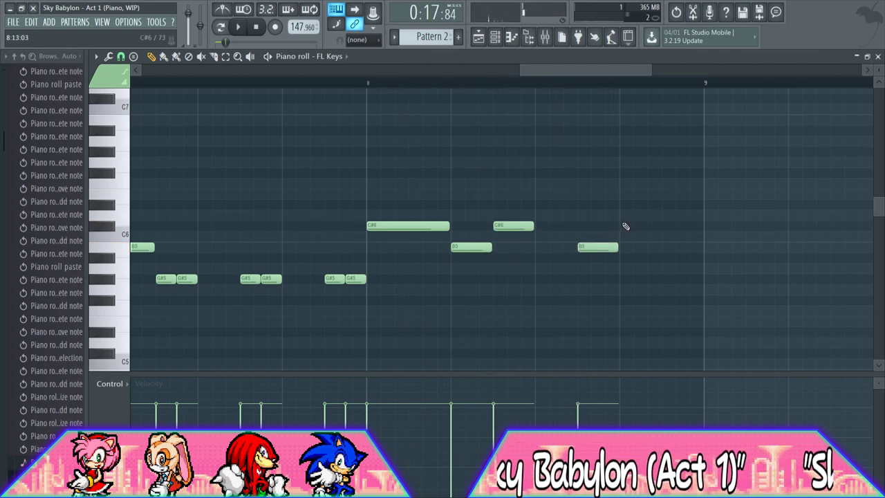
pyautogui.click(626, 226)
pyautogui.press('space')
pyautogui.moveTo(533, 227); pyautogui.dragTo(575, 231)
pyautogui.press('space')
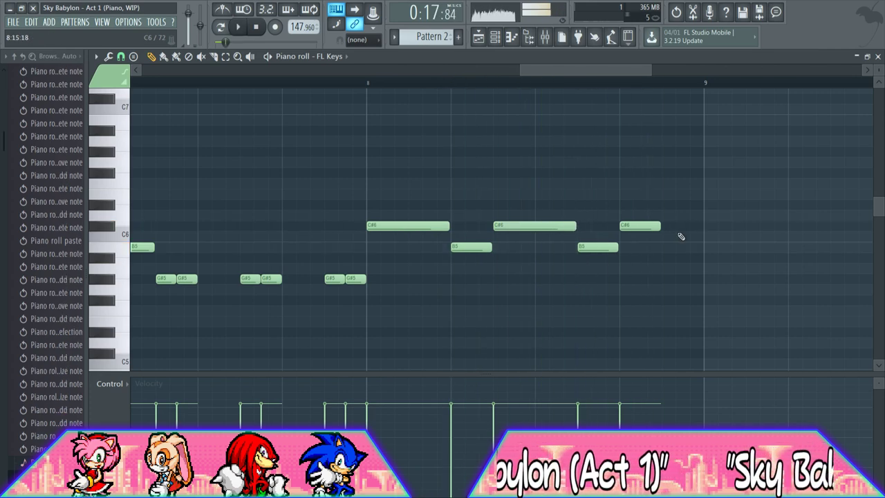
pyautogui.moveTo(659, 227); pyautogui.dragTo(698, 229)
# Audition the keyboard pitches from G#5 up to C#6 against the melody in bars 6 to 8
pyautogui.moveTo(520, 71); pyautogui.dragTo(492, 72)
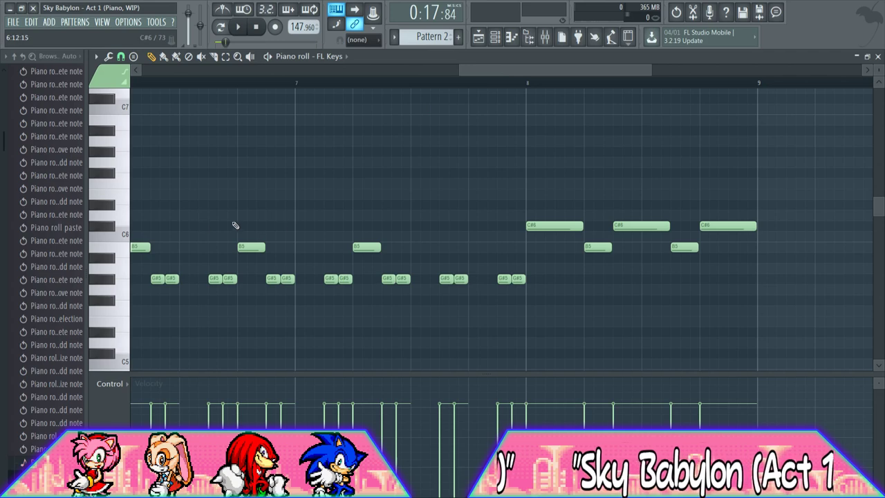
pyautogui.click(114, 281)
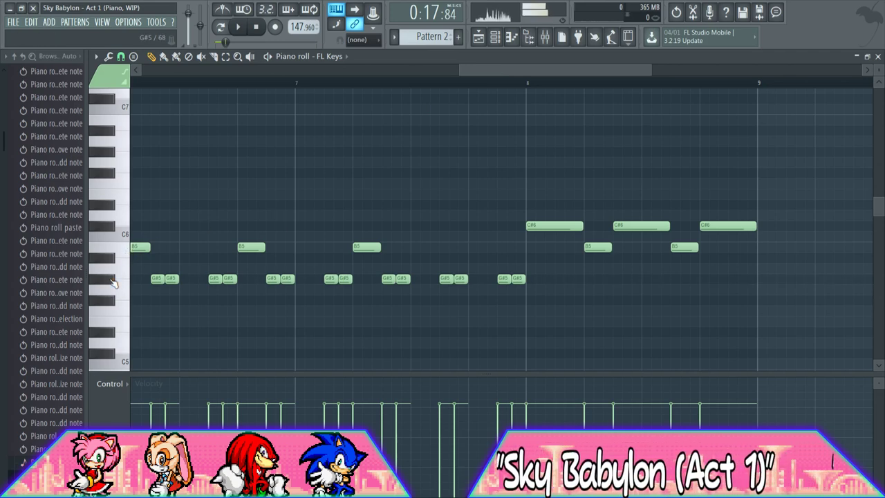
pyautogui.click(117, 256)
pyautogui.click(115, 281)
pyautogui.click(126, 248)
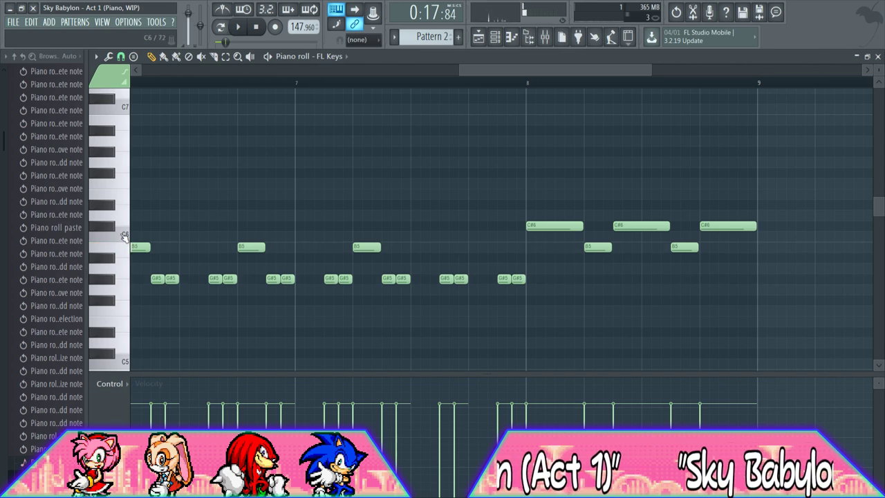
pyautogui.click(115, 228)
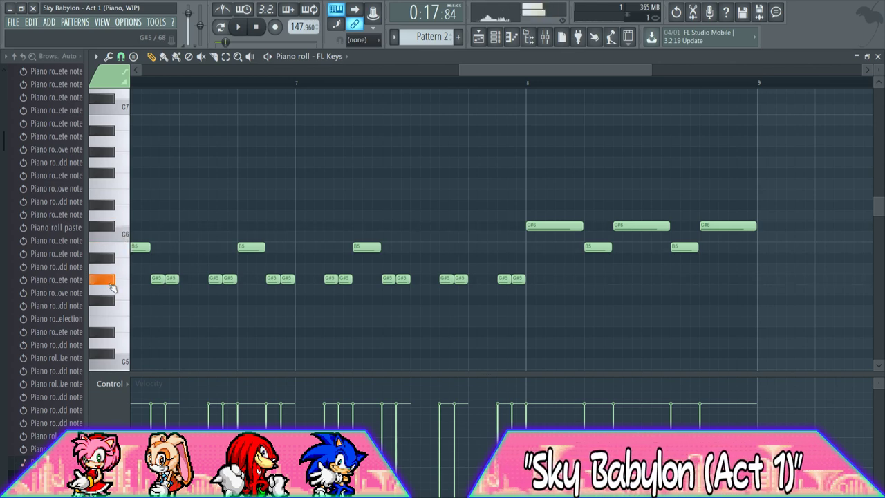
pyautogui.click(115, 260)
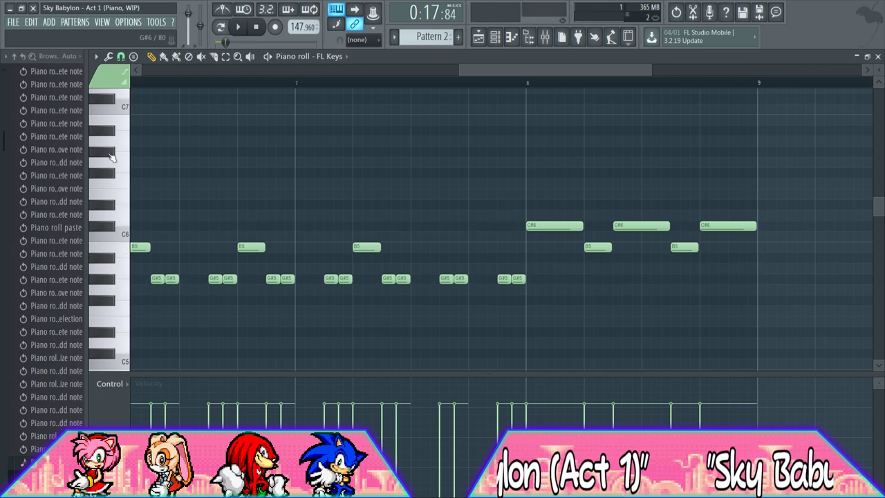
# Play back Pattern 2 from bar 1 to check the melody, and replay it from bar 4
pyautogui.moveTo(587, 70); pyautogui.dragTo(214, 85)
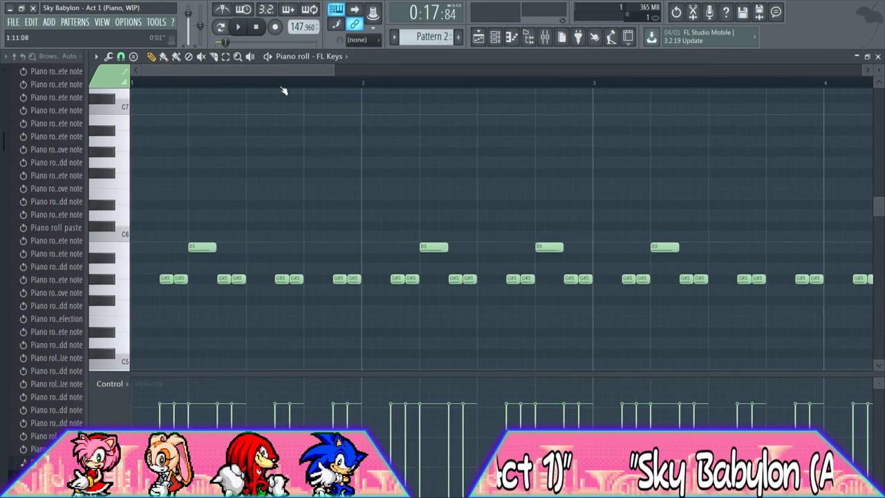
pyautogui.scroll(-3, 363, 152)
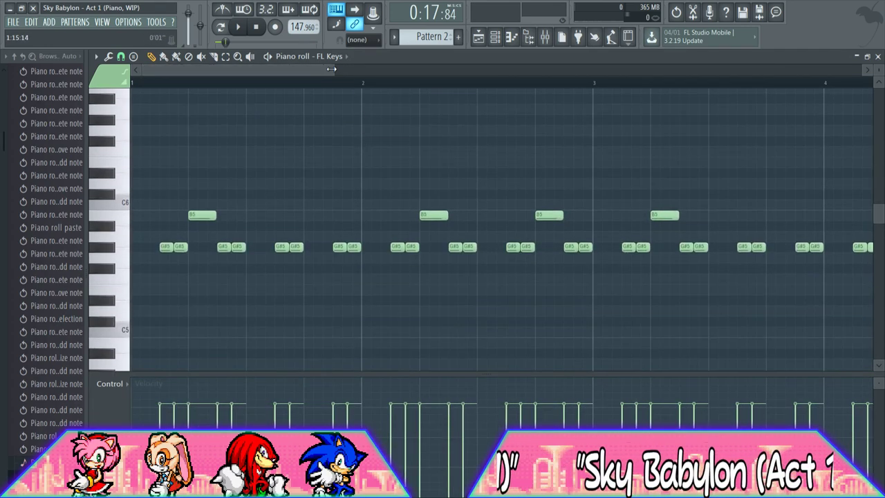
pyautogui.click(244, 82)
pyautogui.moveTo(331, 69); pyautogui.dragTo(394, 70)
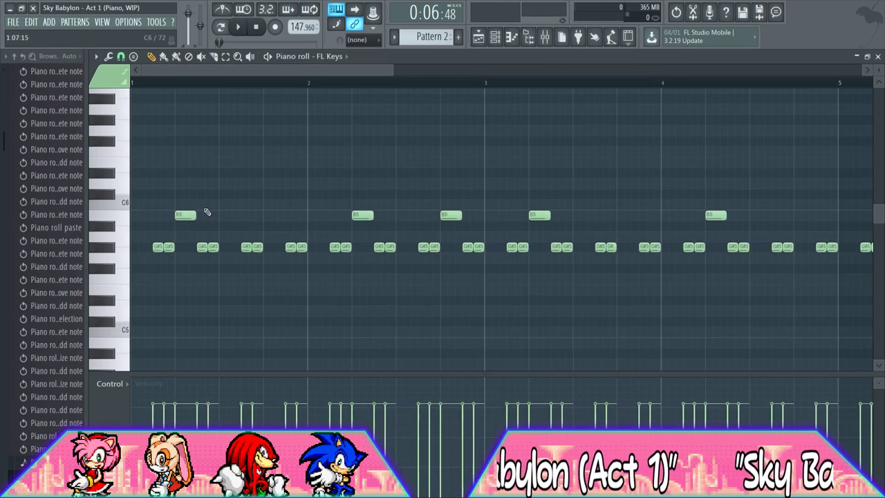
pyautogui.press('space')
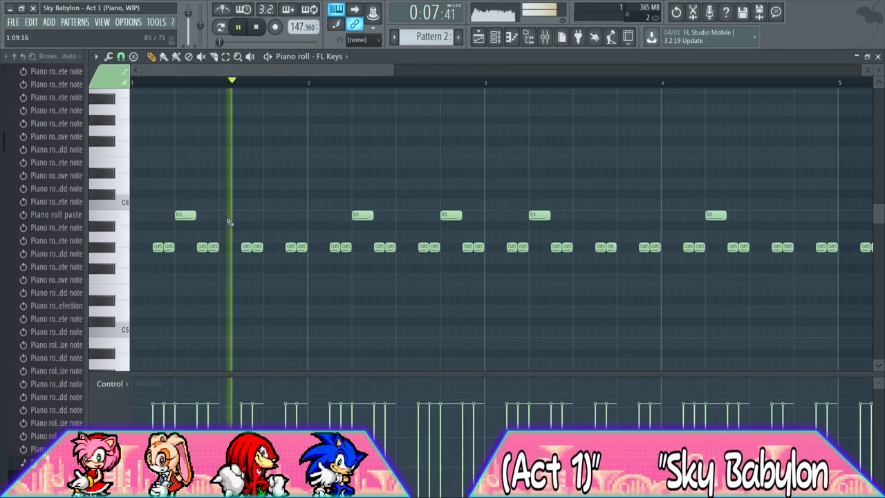
pyautogui.moveTo(346, 70); pyautogui.dragTo(424, 71)
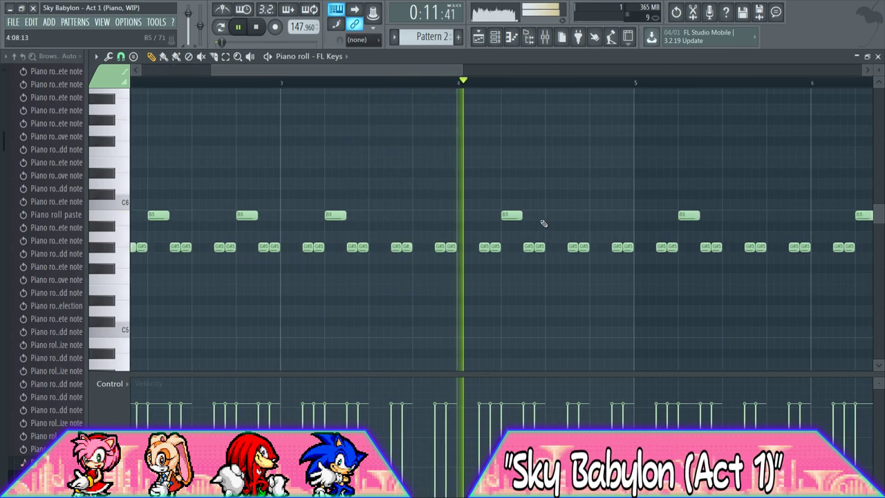
pyautogui.moveTo(402, 72); pyautogui.dragTo(587, 70)
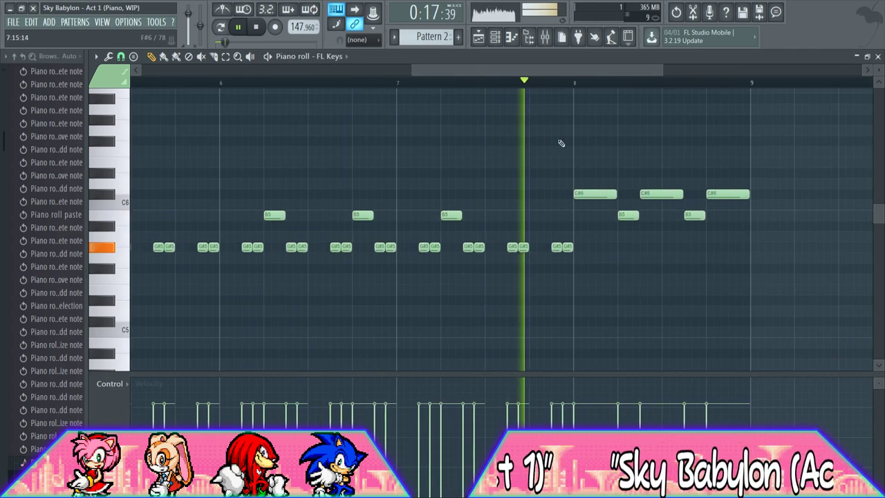
pyautogui.moveTo(523, 72); pyautogui.dragTo(386, 72)
pyautogui.click(287, 83)
pyautogui.press('space')
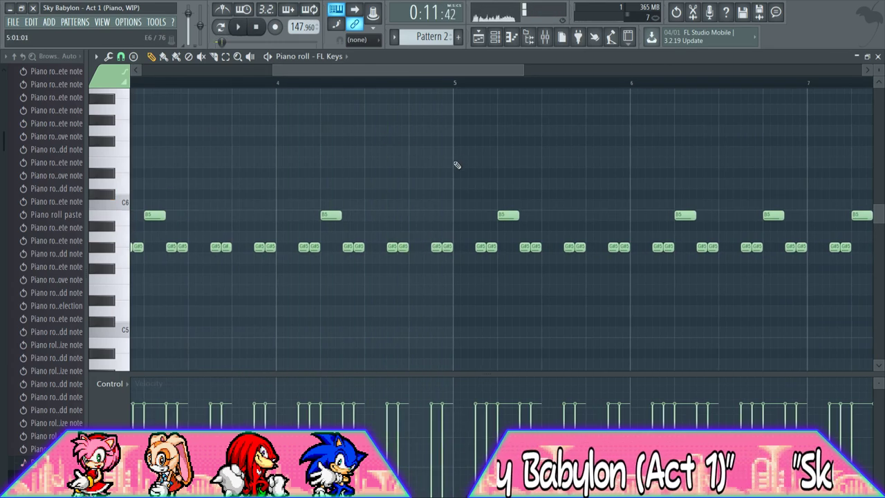
# Add a short G#7 half a beat before bar 5 and a one-beat G#7 at the start of bar 5, checking with playback
pyautogui.scroll(2, 418, 138)
pyautogui.scroll(1, 418, 138)
pyautogui.click(415, 131)
pyautogui.scroll(2, 418, 138)
pyautogui.rightClick(427, 196)
pyautogui.moveTo(394, 110); pyautogui.dragTo(501, 121)
pyautogui.click(458, 123)
pyautogui.click(412, 85)
pyautogui.press('space')
pyautogui.press('space')
pyautogui.press('space')
pyautogui.press('space')
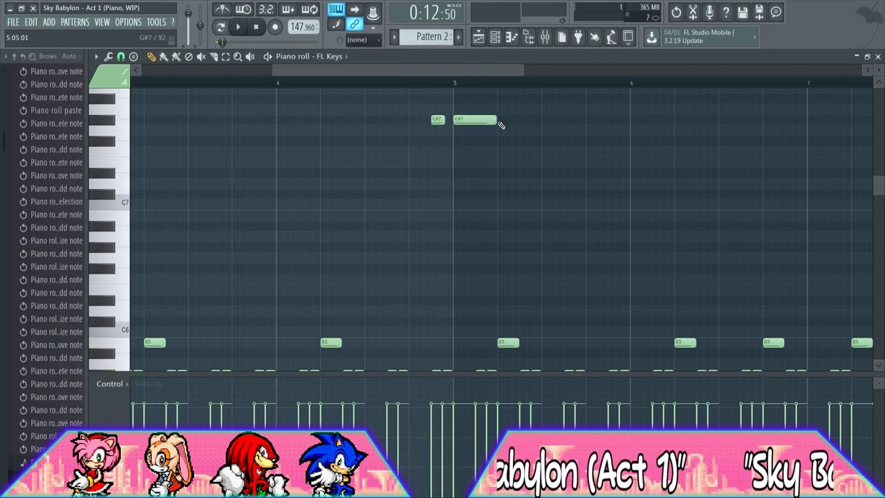
# Double the short and the one-beat G#7 an octave lower with matching G#6 notes and play from bar 4
pyautogui.moveTo(456, 182); pyautogui.dragTo(453, 248)
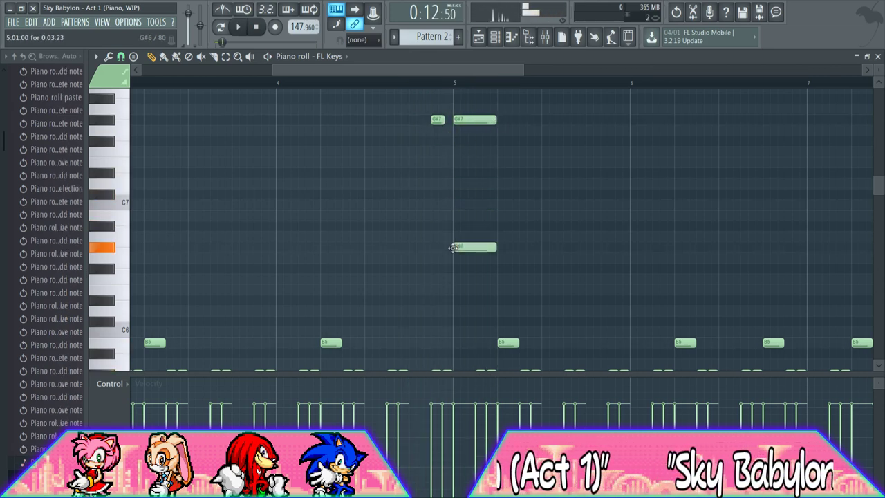
pyautogui.click(436, 119)
pyautogui.click(433, 243)
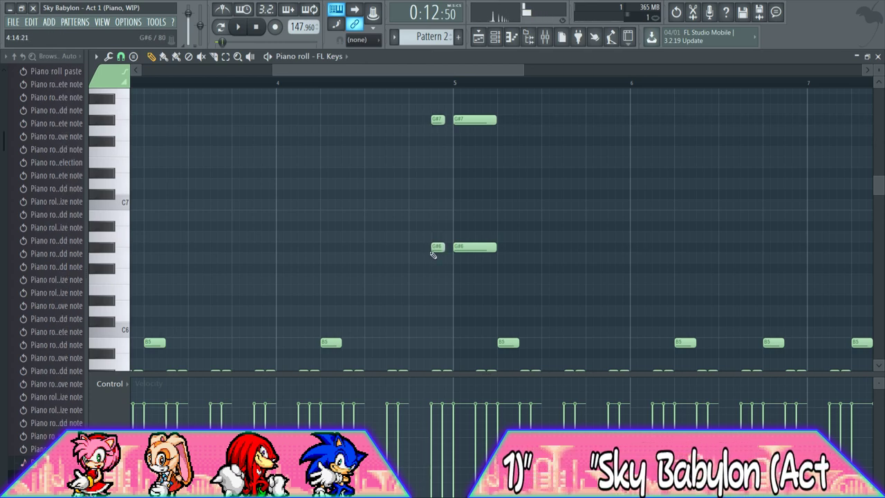
pyautogui.press('space')
pyautogui.click(302, 86)
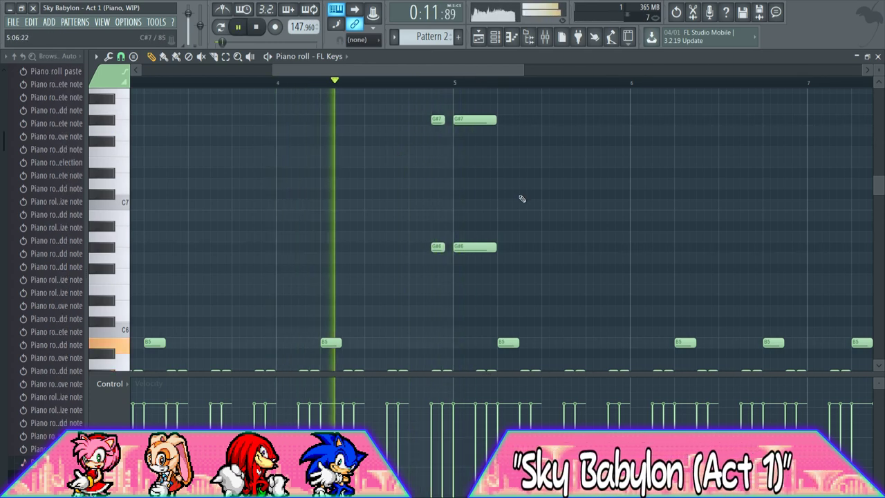
pyautogui.press('space')
# Open the Playlist and play the last bars of Pattern 2 against the original Sky Babylon audio
pyautogui.click(478, 36)
pyautogui.scroll(-2, 315, 83)
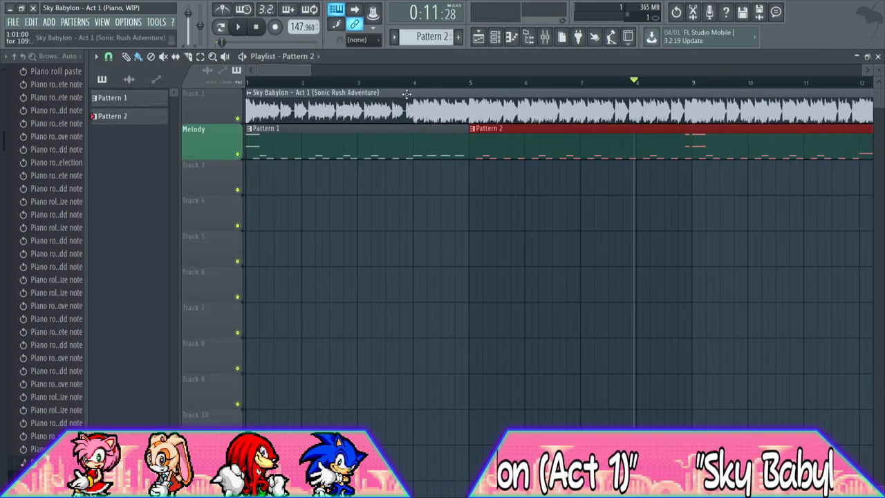
pyautogui.moveTo(468, 83); pyautogui.dragTo(340, 71)
pyautogui.click(624, 84)
pyautogui.press('space')
pyautogui.press('space')
pyautogui.press('space')
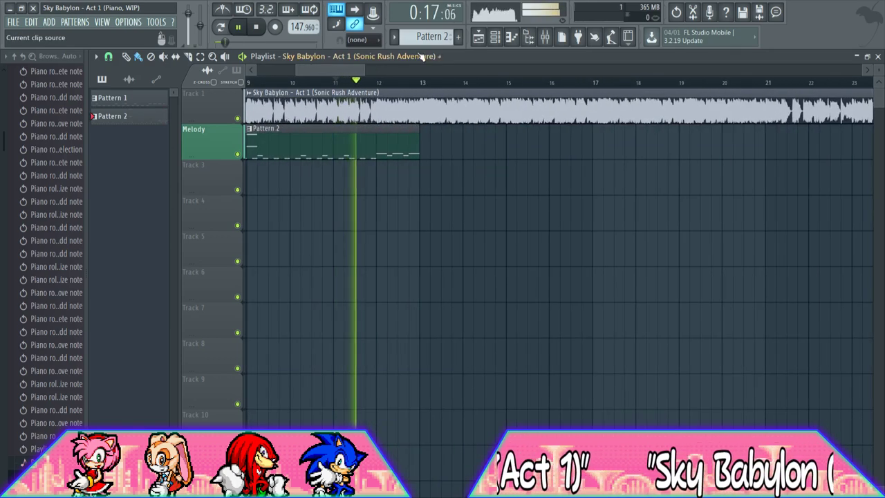
# Switch to new Pattern 3, stop playback, and place its clip at bar 13 on the Melody track
pyautogui.click(458, 36)
pyautogui.click(237, 27)
pyautogui.click(440, 153)
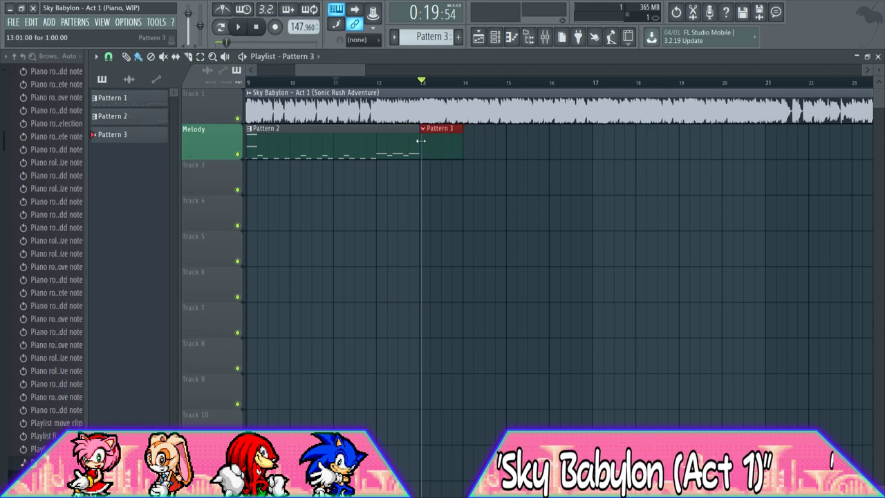
# Examine the original audio from bar 13 in the Playlist, playing it from the start of the Pattern 3 clip
pyautogui.moveTo(343, 70)
pyautogui.mouseDown()
pyautogui.moveTo(355, 69)
pyautogui.moveTo(345, 73)
pyautogui.mouseUp()
pyautogui.click(377, 80)
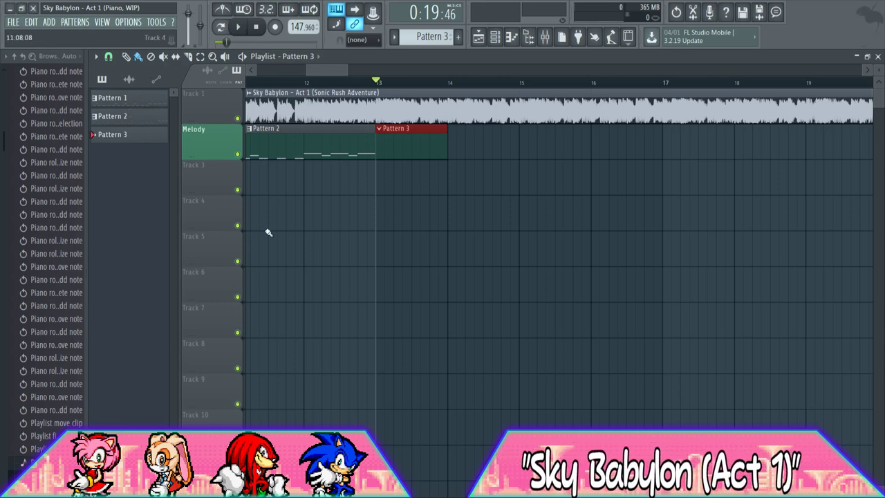
pyautogui.moveTo(339, 69); pyautogui.dragTo(329, 72)
pyautogui.press('space')
pyautogui.press('space')
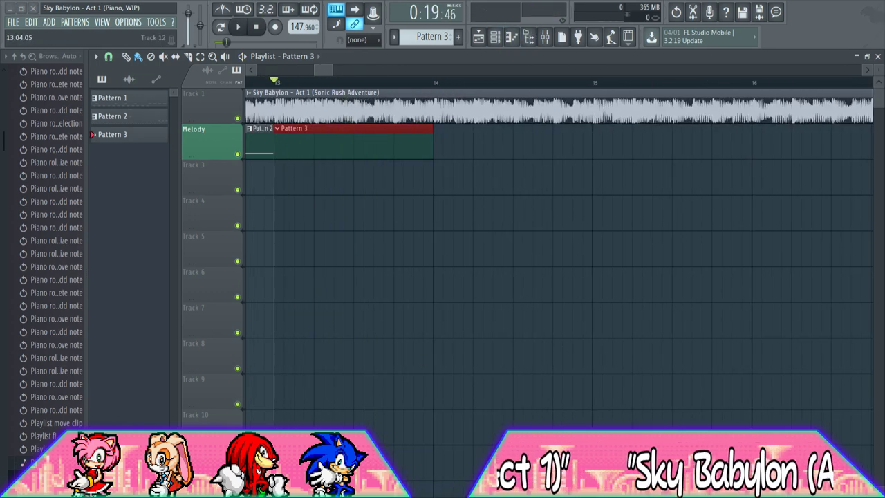
pyautogui.press('space')
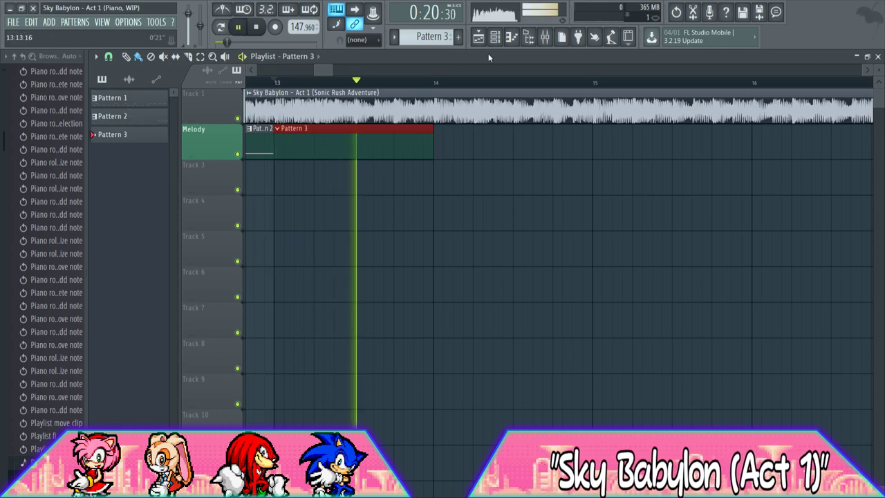
pyautogui.press('space')
# Show the Piano group in the Channel Rack, then rename the FL Keys channel to Melody and colour it green
pyautogui.click(511, 37)
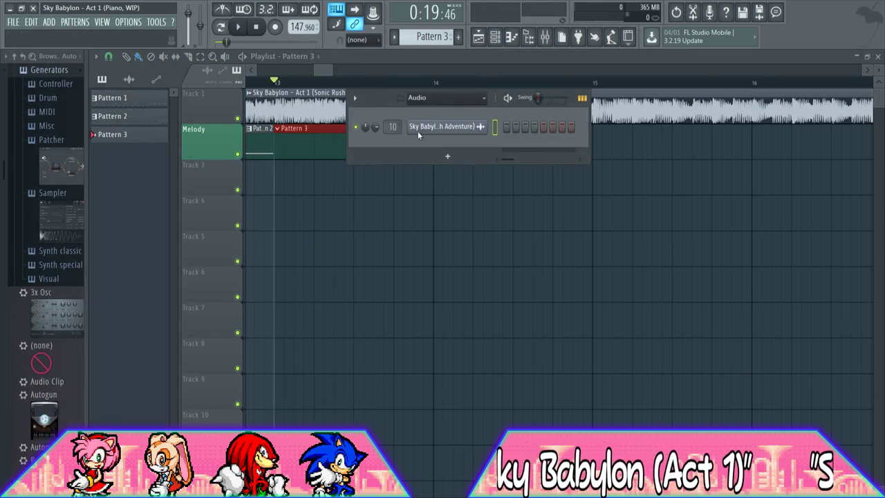
pyautogui.press('pagedown')
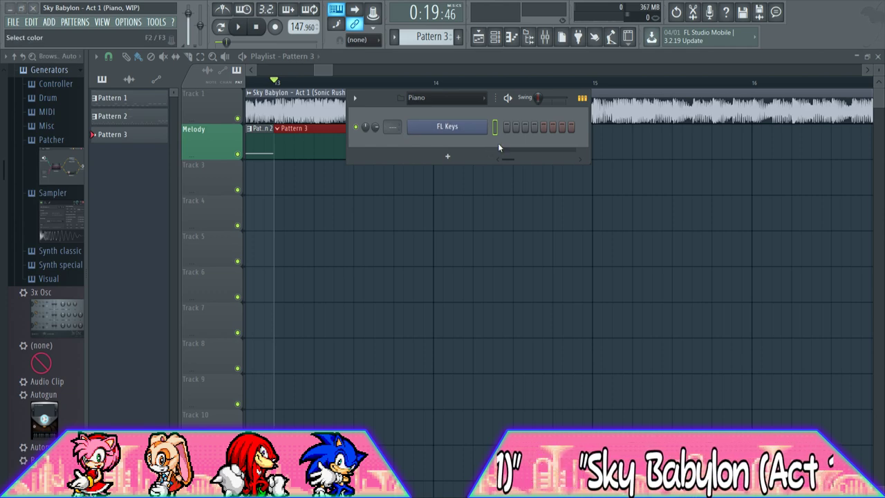
pyautogui.click(510, 188)
pyautogui.press('Return')
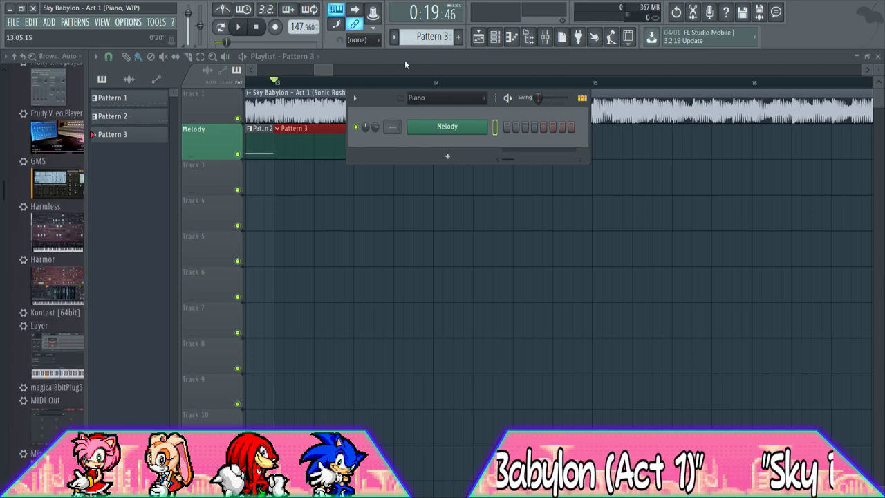
# Open the Melody piano roll for Pattern 3 and add a short G#6 at the start of bar 1, matching its pitch by ear
pyautogui.click(511, 38)
pyautogui.moveTo(657, 70); pyautogui.dragTo(415, 63)
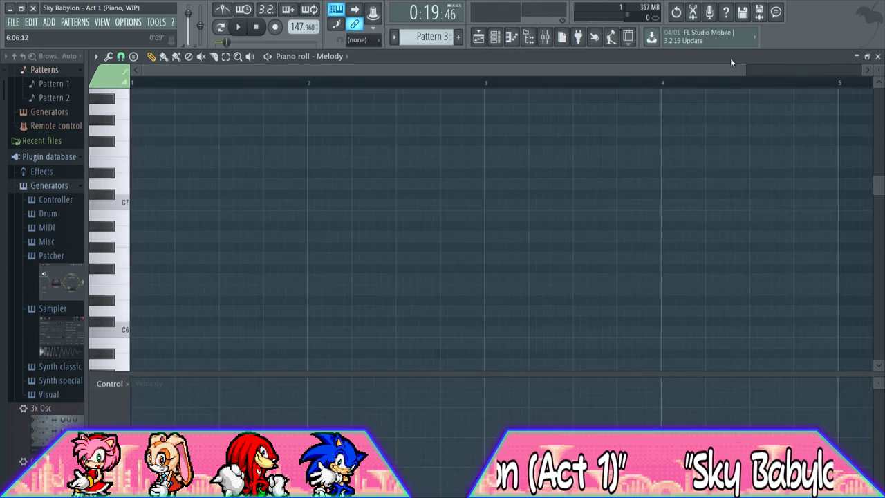
pyautogui.moveTo(744, 67); pyautogui.dragTo(500, 68)
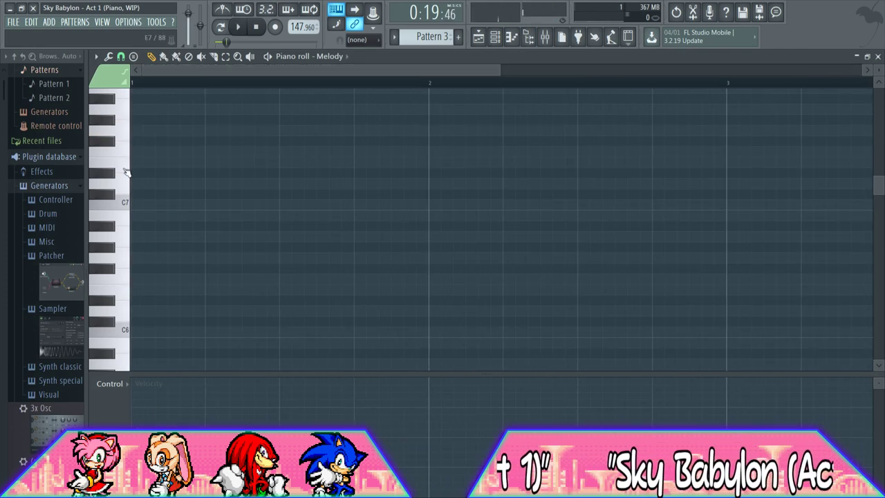
pyautogui.click(123, 264)
pyautogui.click(112, 252)
pyautogui.press('space')
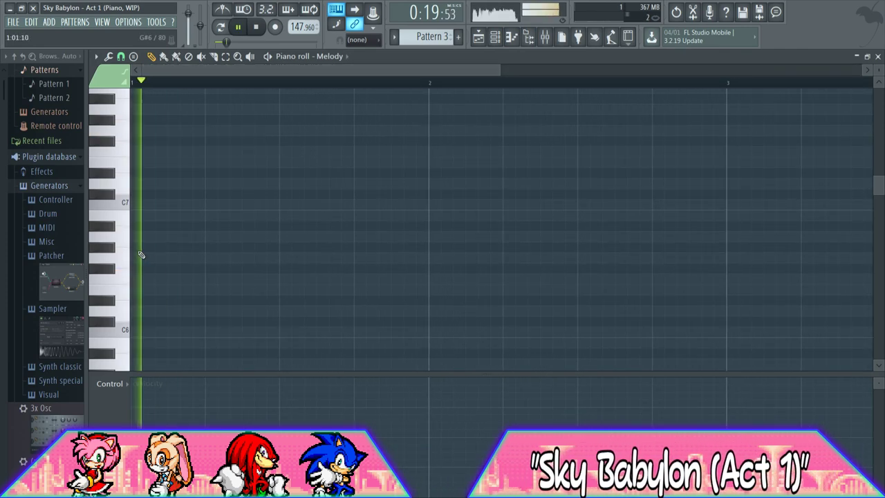
pyautogui.press('space')
pyautogui.moveTo(140, 250); pyautogui.dragTo(117, 250)
pyautogui.moveTo(205, 257); pyautogui.dragTo(205, 288)
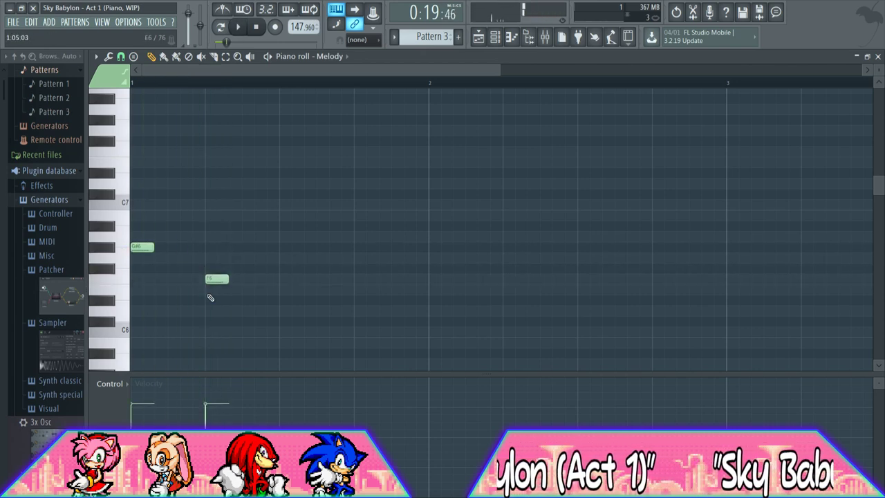
pyautogui.hotkey('ctrl', 'z')
pyautogui.press('space')
pyautogui.press('space')
pyautogui.click(206, 299)
pyautogui.rightClick(214, 304)
pyautogui.press('space')
pyautogui.press('space')
pyautogui.press('space')
pyautogui.press('space')
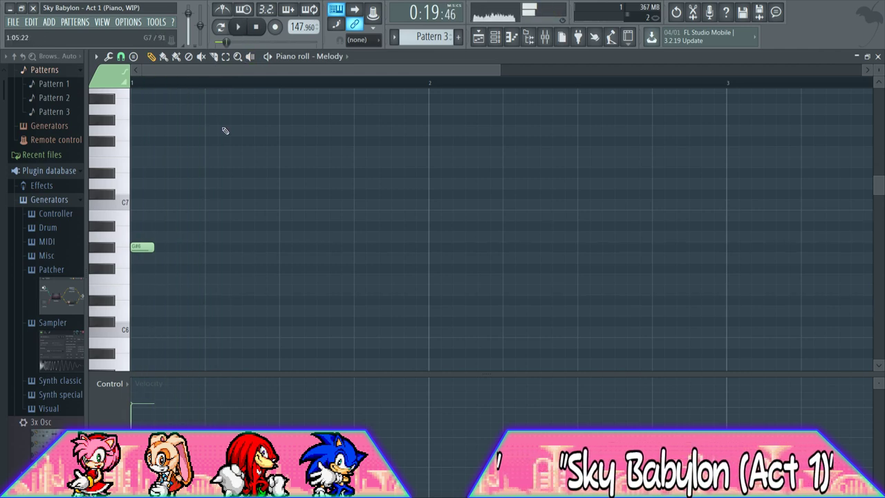
# Add a short F#6 on beat 2 of bar 1 and check it with playback
pyautogui.moveTo(207, 290); pyautogui.dragTo(207, 271)
pyautogui.press('space')
pyautogui.press('space')
pyautogui.press('space')
pyautogui.press('space')
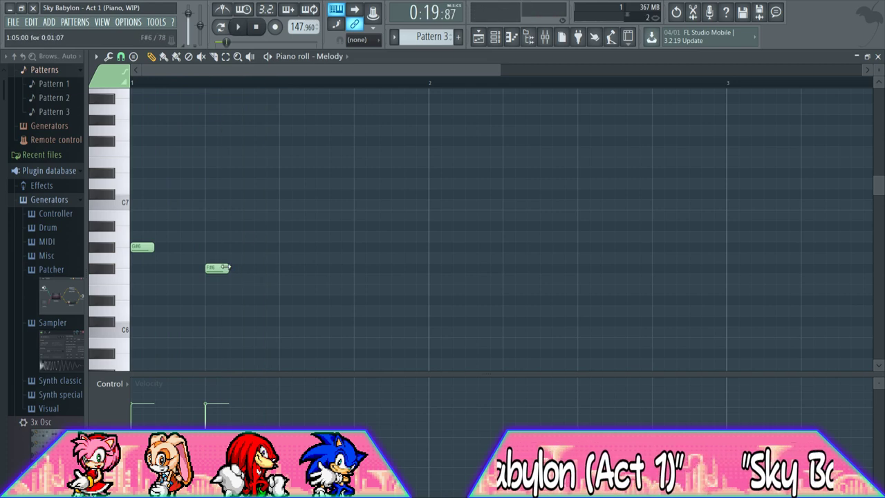
# Lengthen the F#6 to half a beat and follow it with half-beat D#6 and C#6 notes, checking with playback
pyautogui.moveTo(249, 289); pyautogui.dragTo(244, 302)
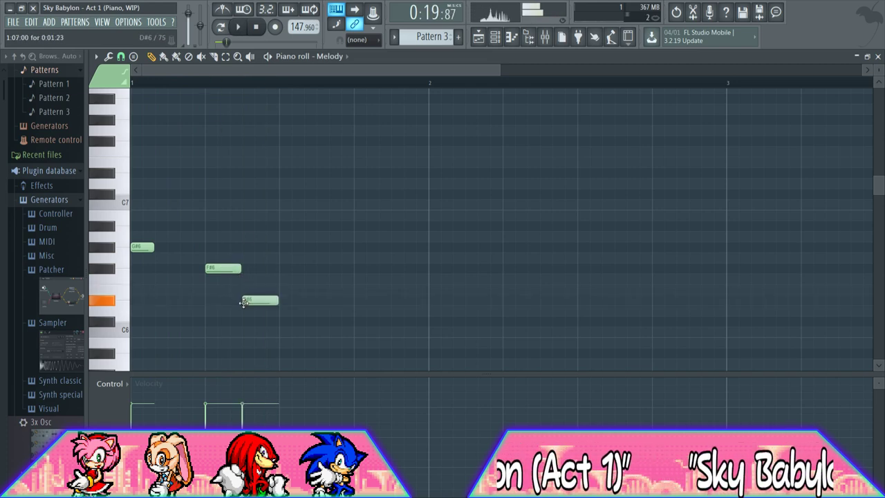
pyautogui.click(282, 321)
pyautogui.press('space')
pyautogui.press('space')
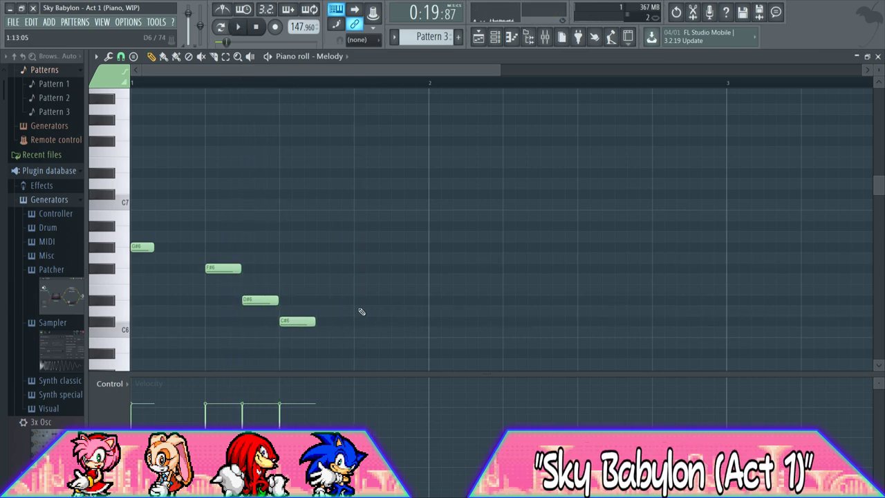
# Add a half-beat D#6 on beat 4 of bar 1, followed directly by a half-beat F#6
pyautogui.click(358, 299)
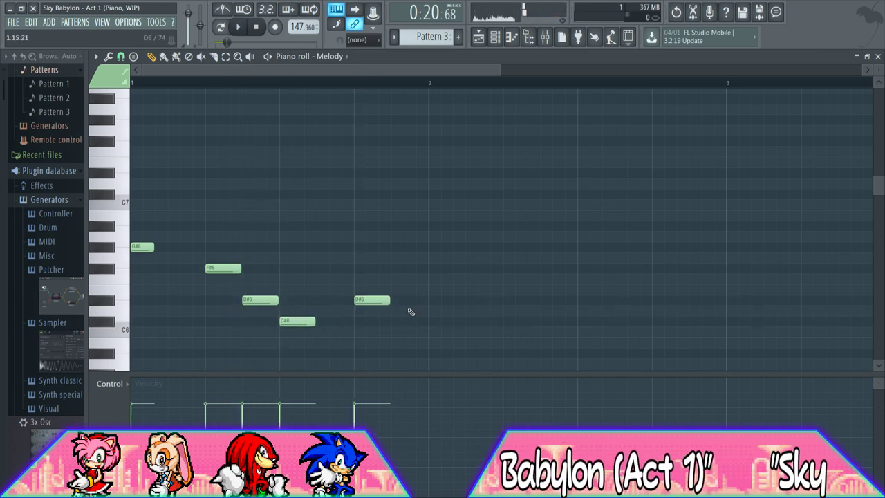
pyautogui.click(408, 269)
pyautogui.moveTo(409, 269); pyautogui.dragTo(403, 268)
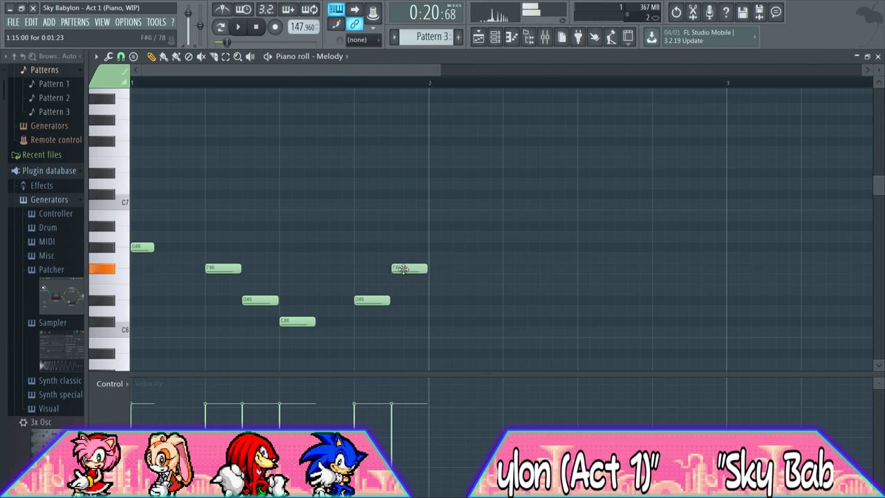
# Add a G#6 note at the start of bar 2 and lengthen the opening G#6 in bar 1 to match the other notes
pyautogui.click(435, 247)
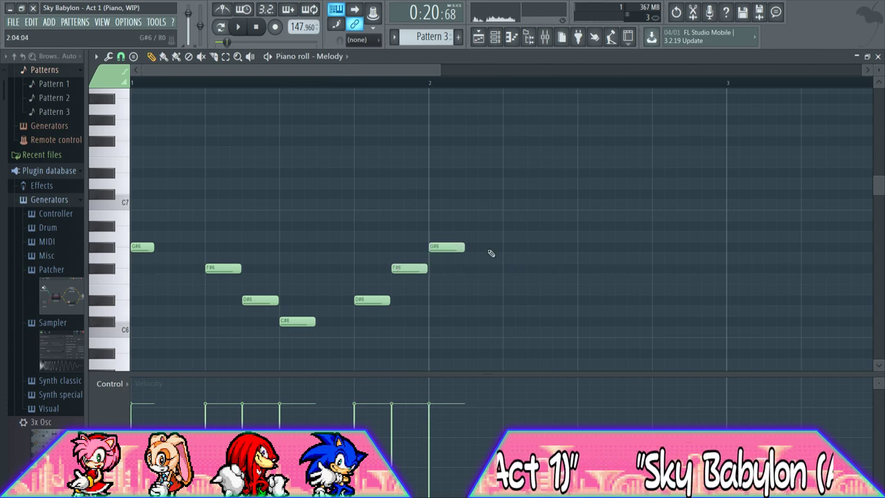
pyautogui.click(428, 85)
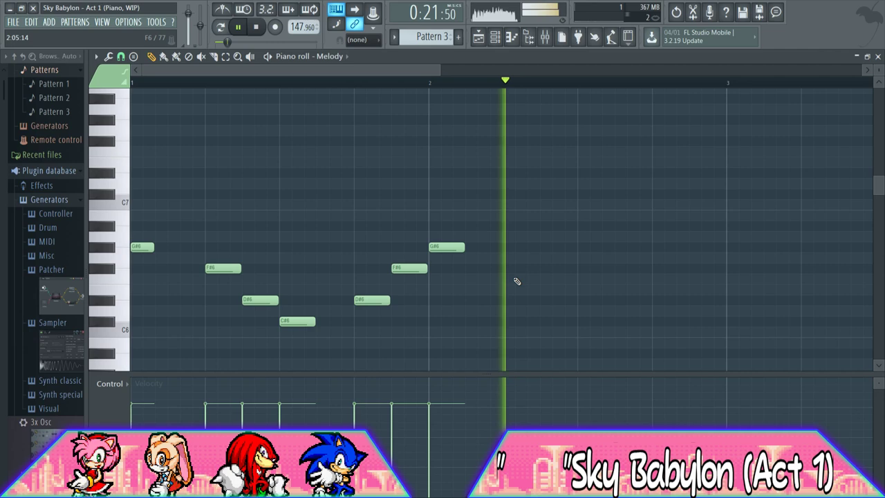
pyautogui.press('space')
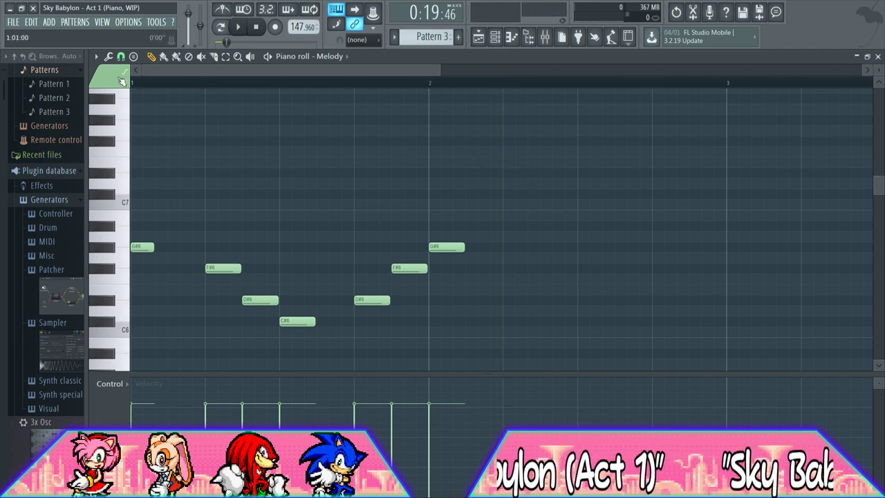
pyautogui.rightClick(146, 252)
pyautogui.click(143, 251)
pyautogui.press('space')
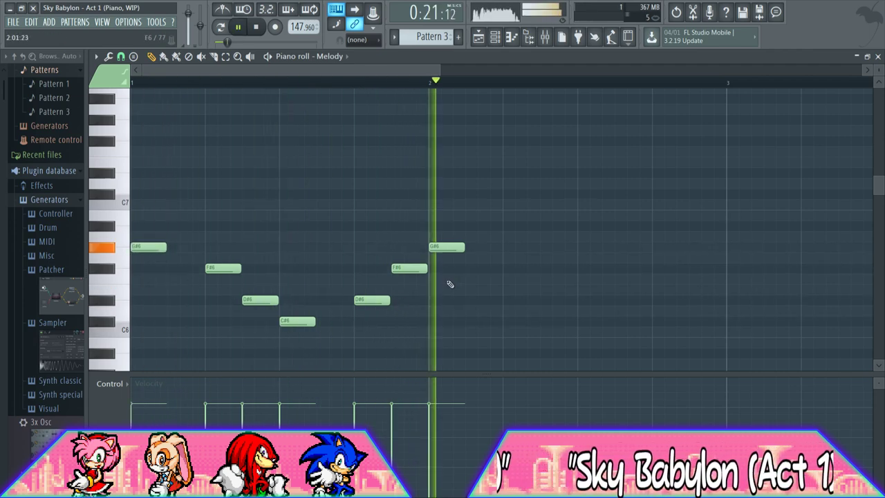
# Place a descending F#6, D#6, C#6 run starting on beat 2 of bar 2 and play it back
pyautogui.press('space')
pyautogui.click(508, 269)
pyautogui.press('space')
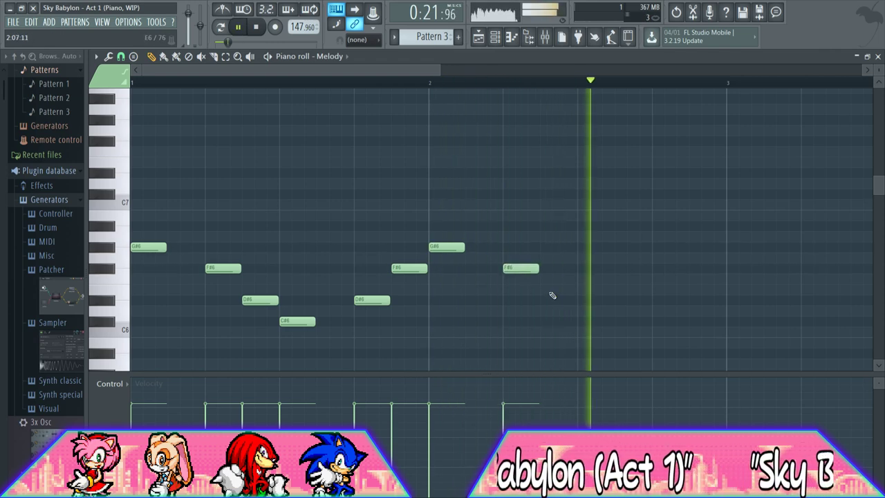
pyautogui.press('space')
pyautogui.click(553, 299)
pyautogui.click(585, 321)
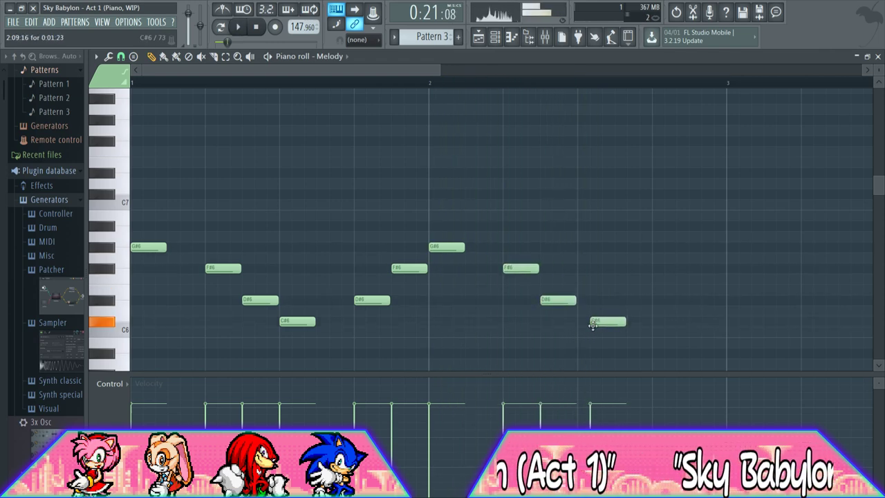
pyautogui.press('space')
pyautogui.press('space')
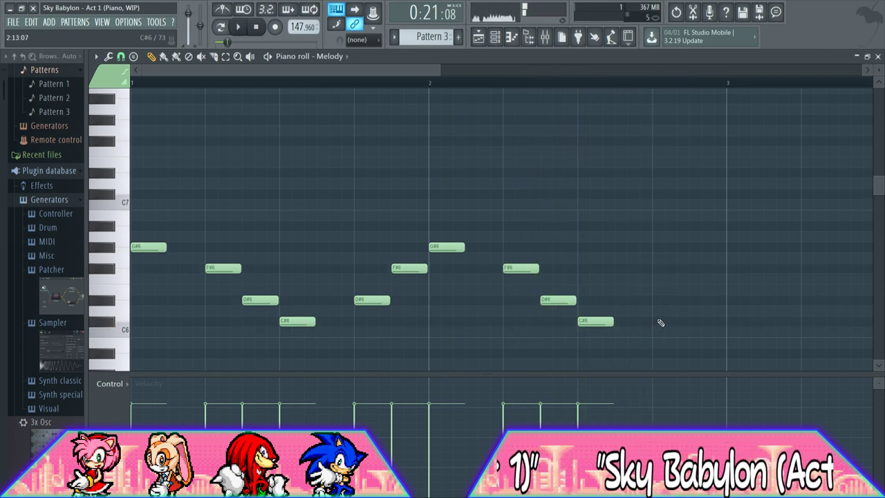
# Finish bar 2 with D#6 on beat 4 followed directly by F#6
pyautogui.click(657, 300)
pyautogui.click(699, 269)
pyautogui.moveTo(407, 70); pyautogui.dragTo(473, 68)
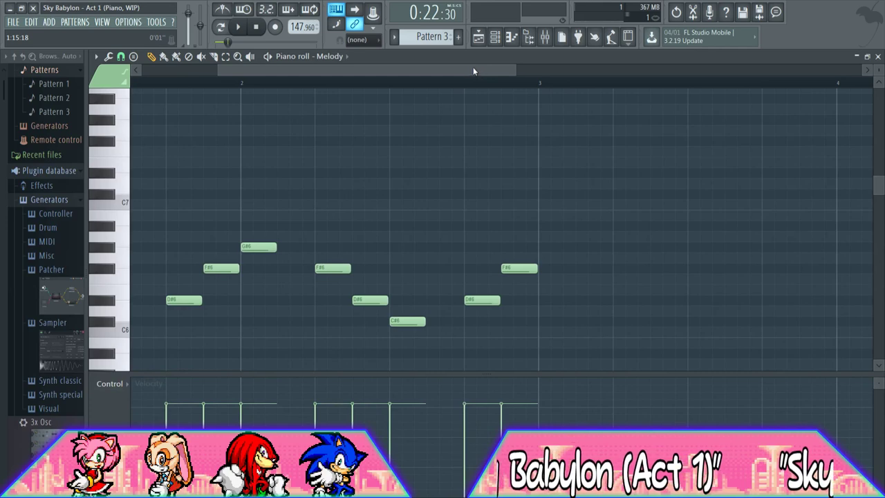
pyautogui.press('space')
# Add a G#5 note at the start of bar 3 and play back the melody
pyautogui.moveTo(218, 313)
pyautogui.mouseDown()
pyautogui.moveTo(210, 361)
pyautogui.moveTo(210, 294)
pyautogui.moveTo(209, 320)
pyautogui.mouseUp()
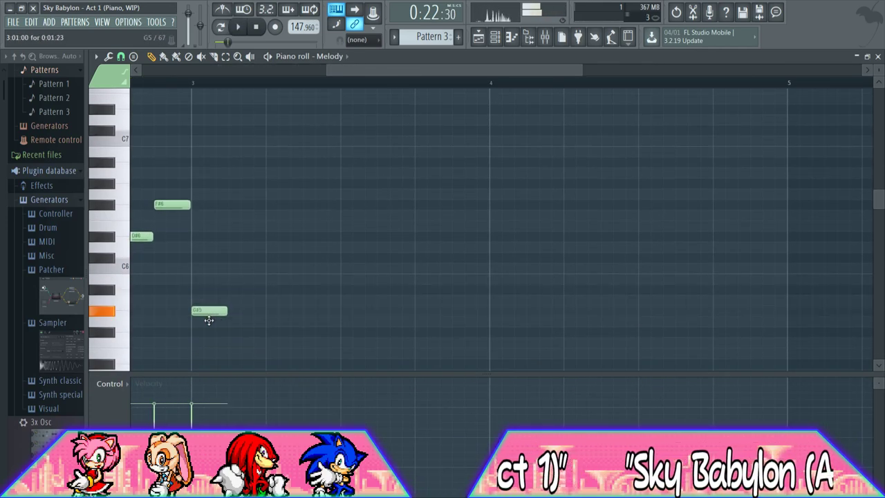
pyautogui.moveTo(325, 72); pyautogui.dragTo(141, 83)
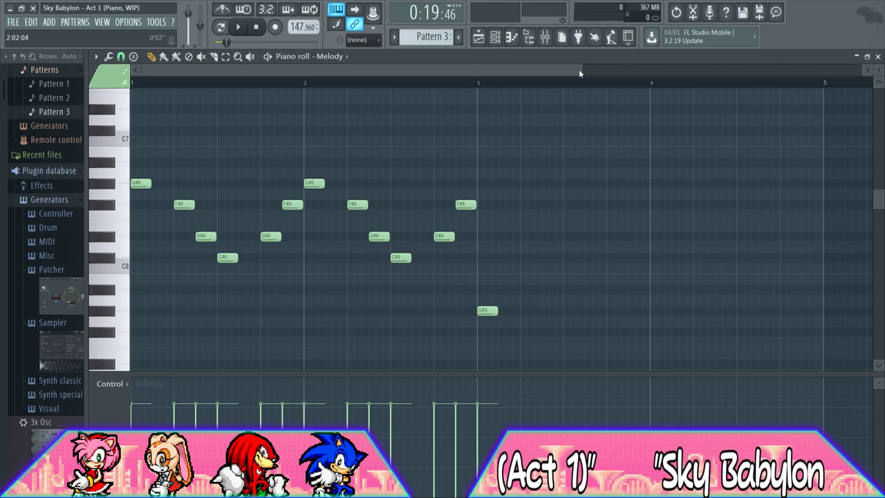
pyautogui.moveTo(579, 72); pyautogui.dragTo(503, 70)
pyautogui.press('space')
pyautogui.press('space')
pyautogui.press('space')
# Place a rising C#6, D#6, F#6 run from beat 2 of bar 3, followed by a D#6 on beat 4
pyautogui.moveTo(352, 285); pyautogui.dragTo(355, 236)
pyautogui.rightClick(355, 236)
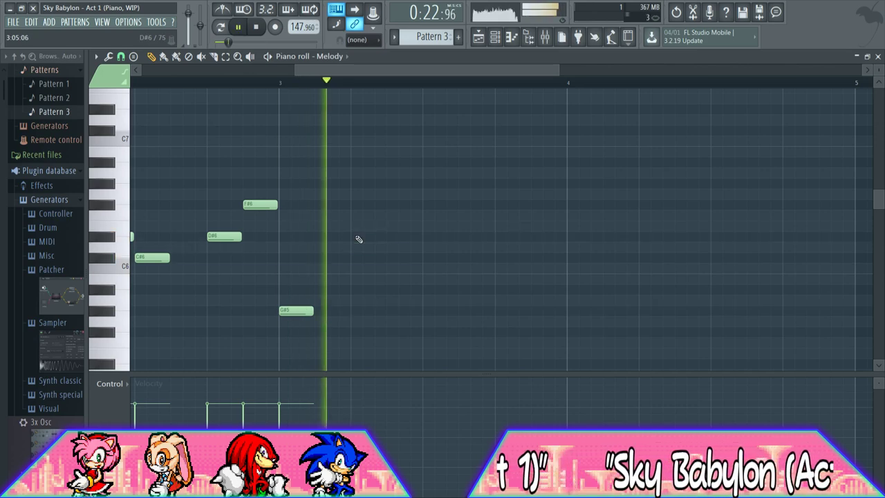
pyautogui.press('space')
pyautogui.press('space')
pyautogui.press('space')
pyautogui.press('space')
pyautogui.press('space')
pyautogui.press('space')
pyautogui.click(430, 204)
pyautogui.press('space')
pyautogui.press('space')
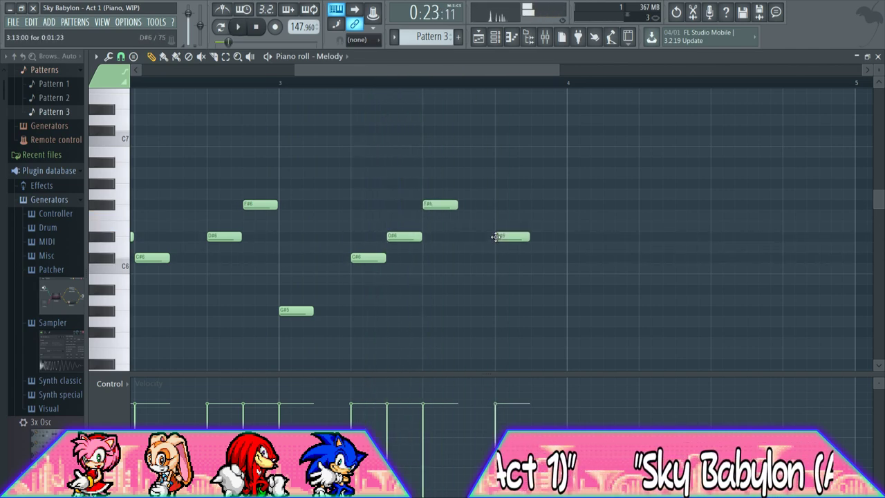
# Close bar 3 with a C#6 note and add a G#5 at the start of bar 4
pyautogui.press('space')
pyautogui.press('space')
pyautogui.click(498, 82)
pyautogui.press('space')
pyautogui.press('space')
pyautogui.press('space')
pyautogui.click(574, 312)
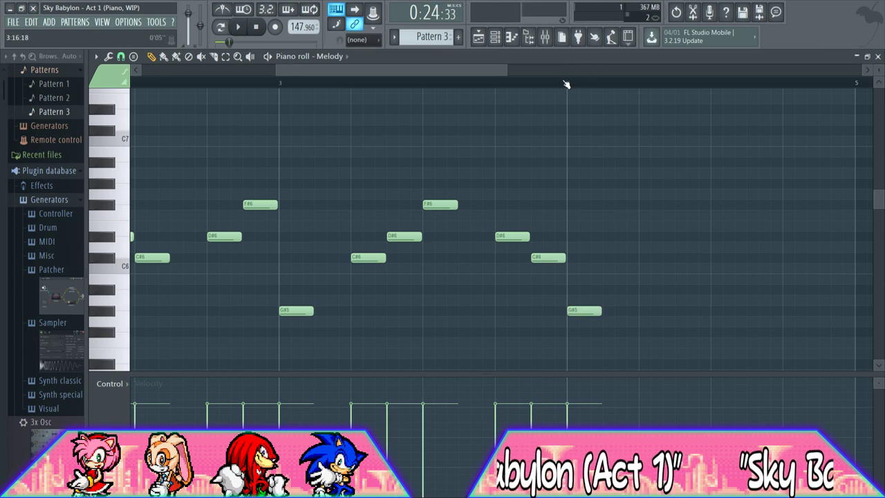
pyautogui.press('space')
# Build a rising C#6, D#6, F#6 run from beat 2 of bar 4, ending with two short F#6 notes
pyautogui.moveTo(474, 71); pyautogui.dragTo(557, 71)
pyautogui.press('space')
pyautogui.press('space')
pyautogui.press('space')
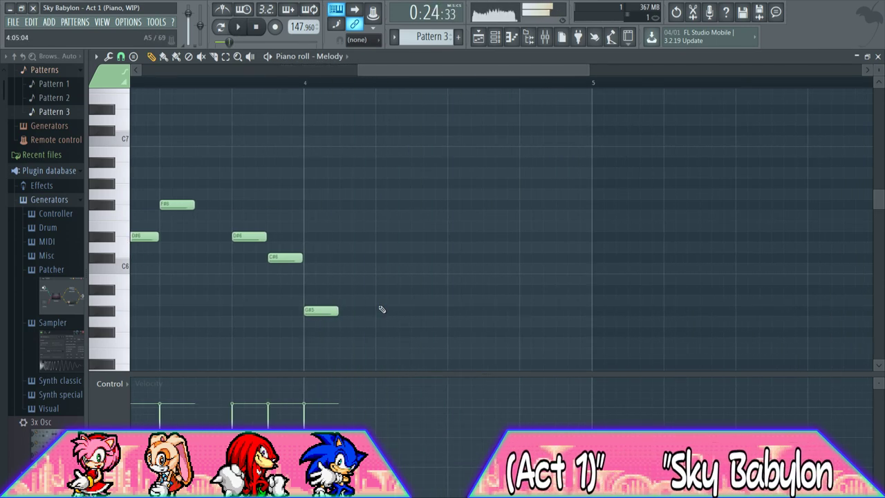
pyautogui.moveTo(377, 280); pyautogui.dragTo(377, 247)
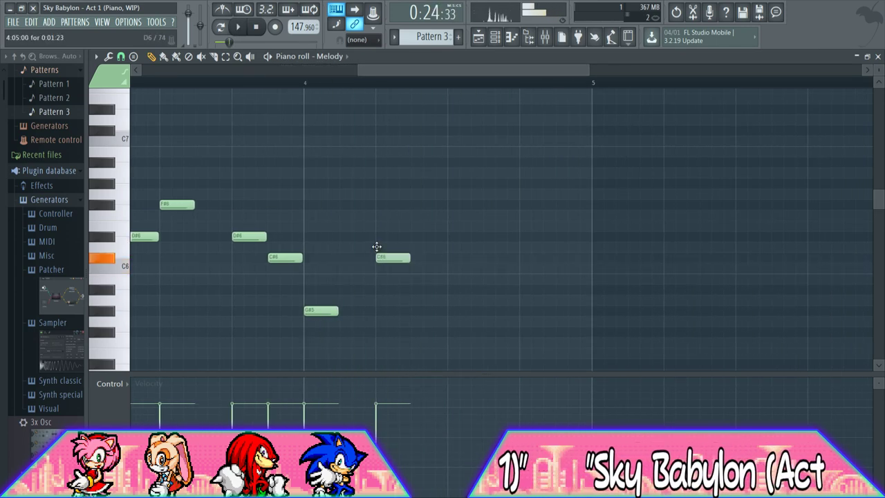
pyautogui.press('space')
pyautogui.click(415, 236)
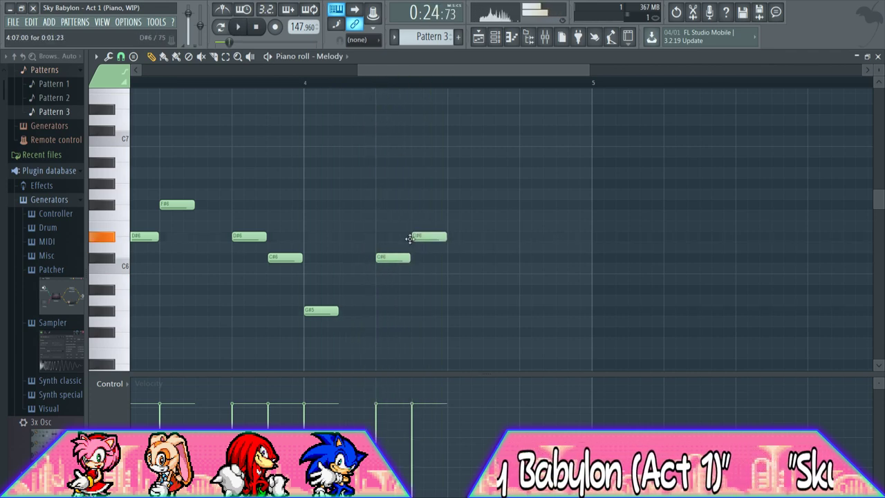
pyautogui.click(452, 204)
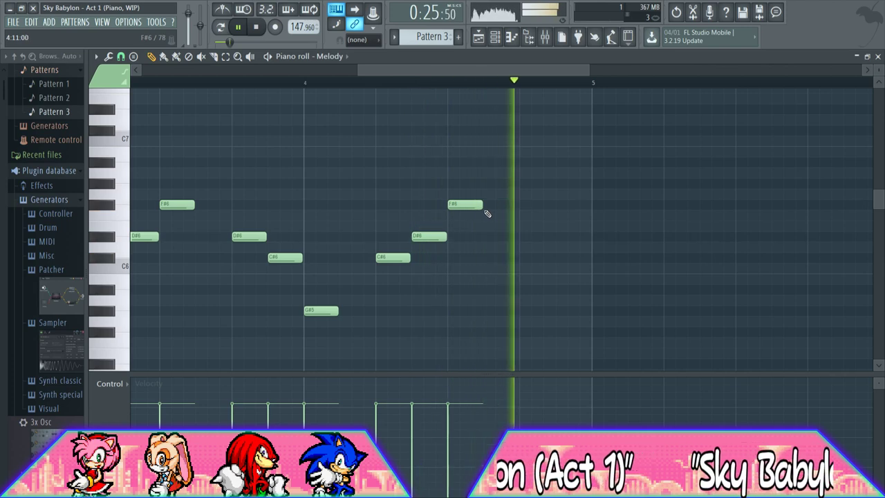
pyautogui.press('space')
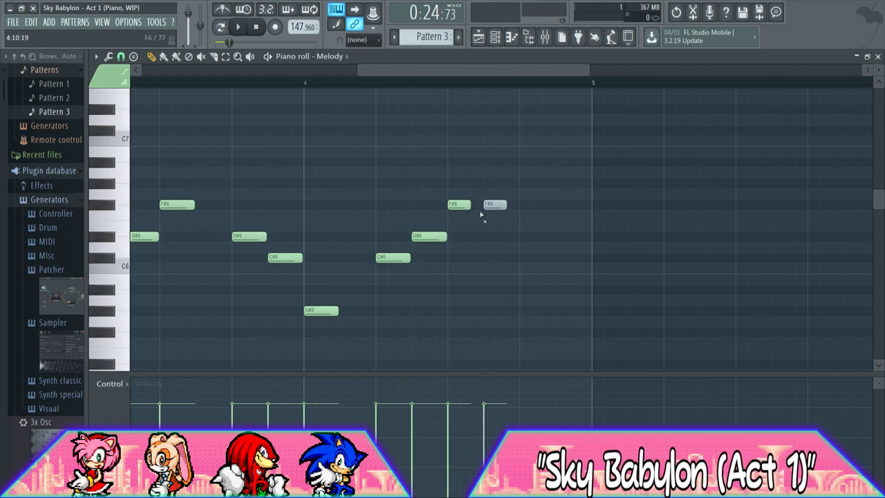
# Place an A6 note in the second half of bar 5 and play back the bar 4 phrase
pyautogui.click(764, 172)
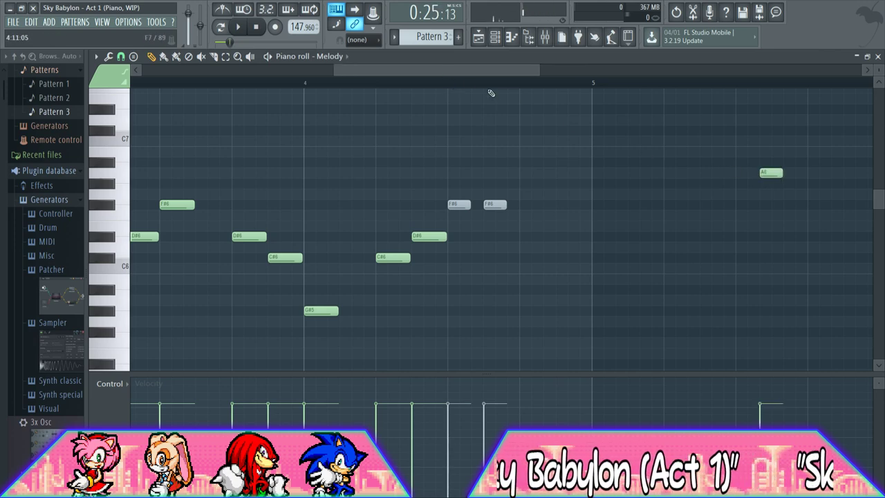
pyautogui.press('space')
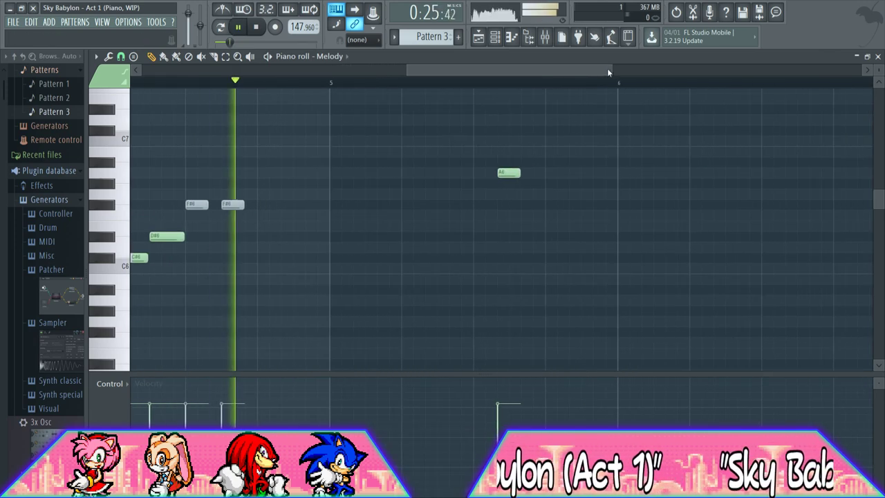
pyautogui.moveTo(612, 68); pyautogui.dragTo(524, 68)
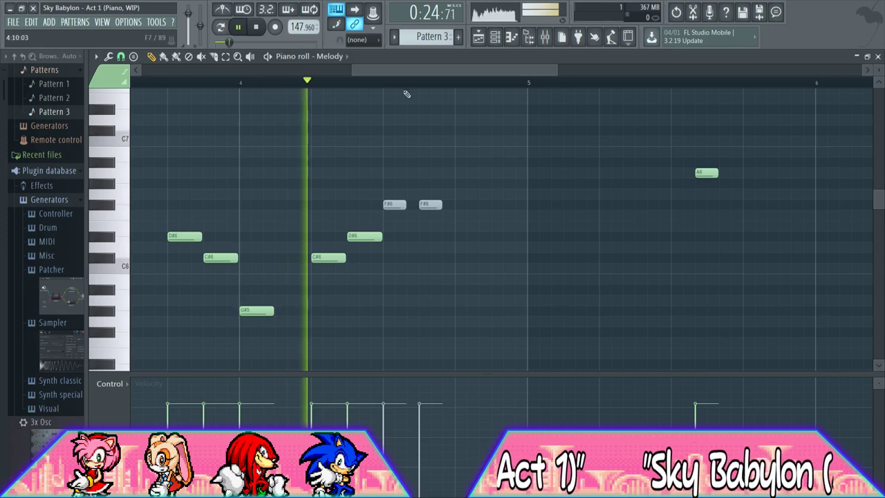
pyautogui.press('space')
pyautogui.moveTo(554, 74); pyautogui.dragTo(456, 72)
# Replace the second F#6 in bar 4 with a quick run of short E6, F#6, E6 notes
pyautogui.click(392, 208)
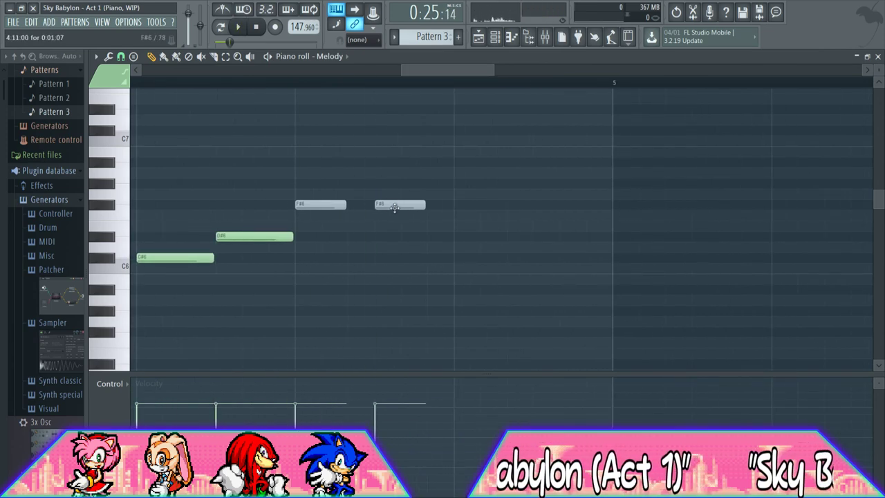
pyautogui.press('space')
pyautogui.press('space')
pyautogui.click(393, 215)
pyautogui.moveTo(410, 215); pyautogui.dragTo(419, 229)
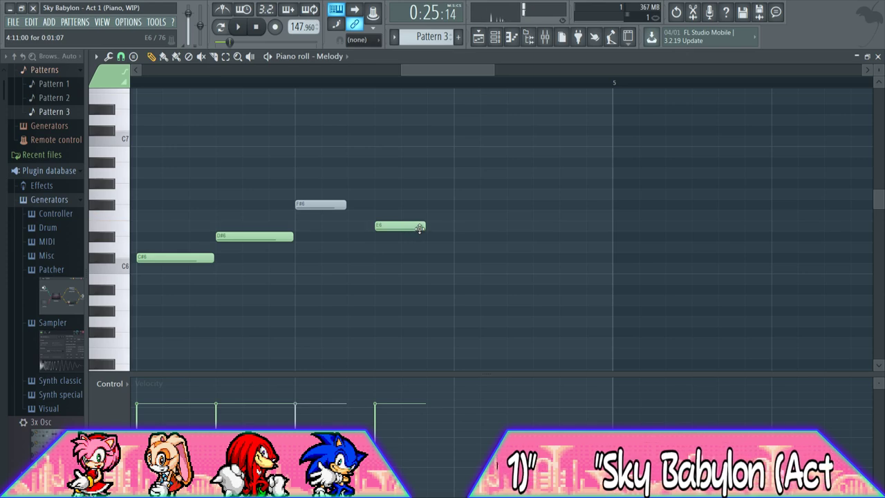
pyautogui.click(430, 226)
# Finish bar 4 with a D#6 note on beat 4 followed by a C#6
pyautogui.click(297, 81)
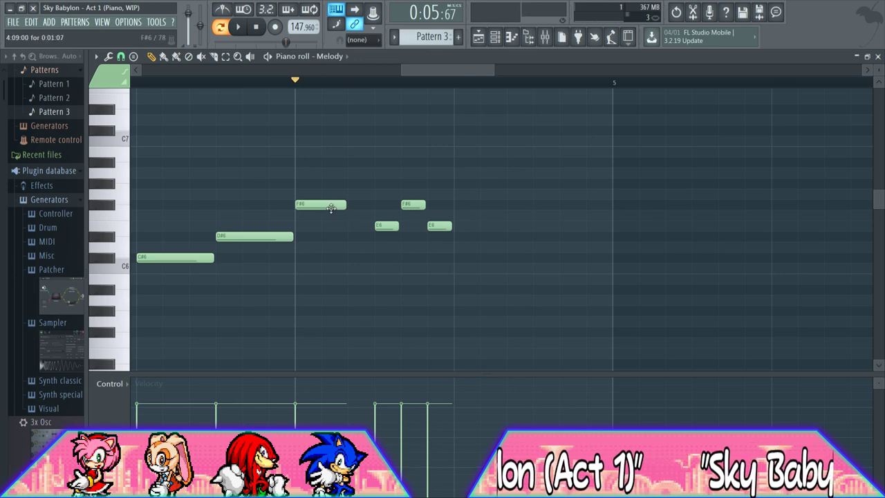
pyautogui.click(331, 207)
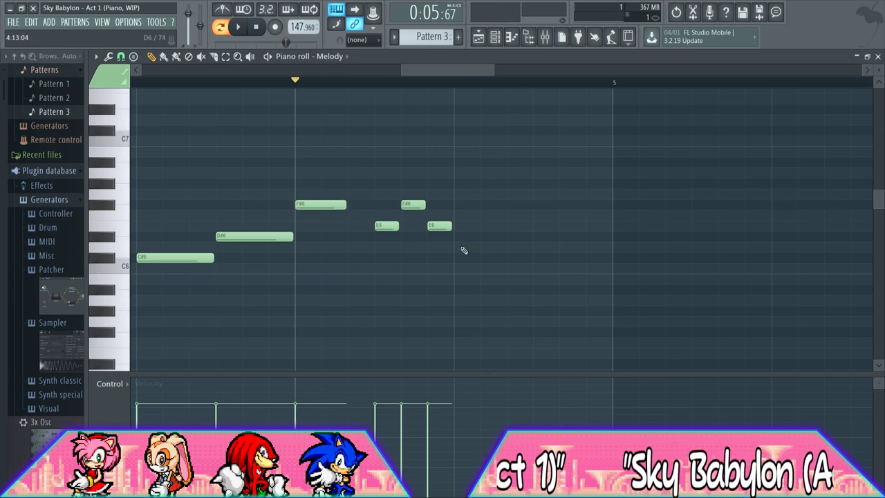
pyautogui.click(478, 237)
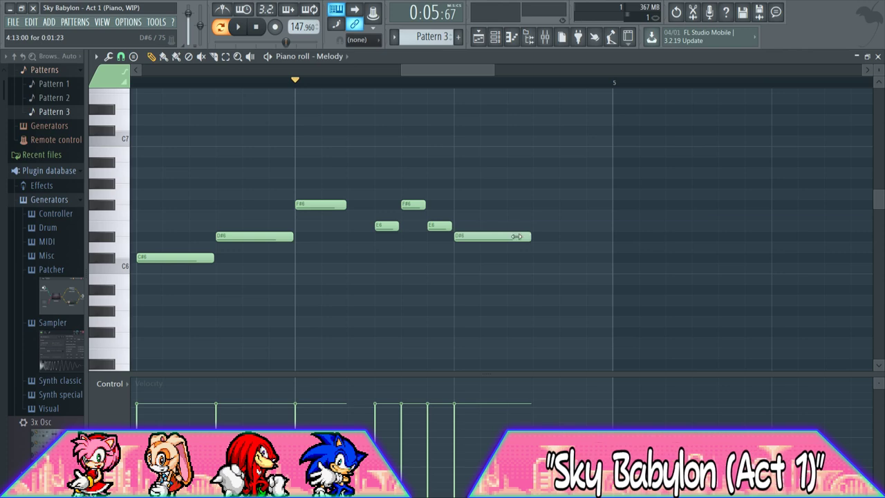
pyautogui.moveTo(491, 71); pyautogui.dragTo(524, 70)
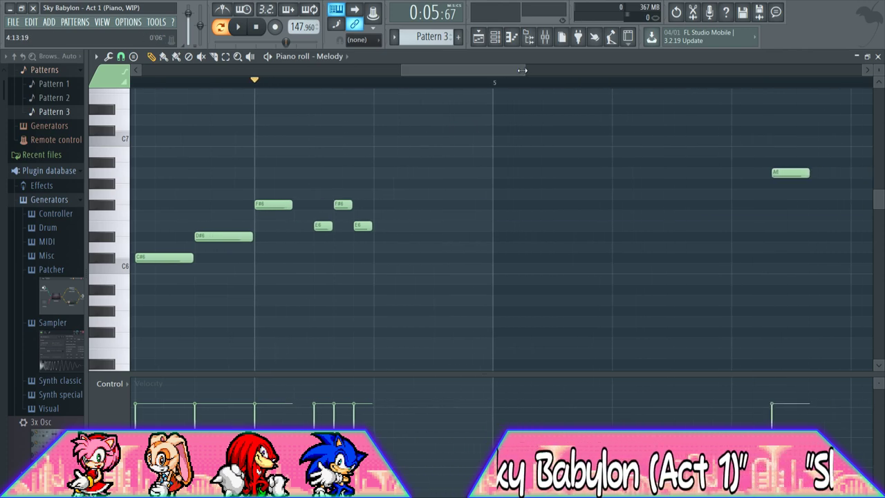
pyautogui.click(253, 81)
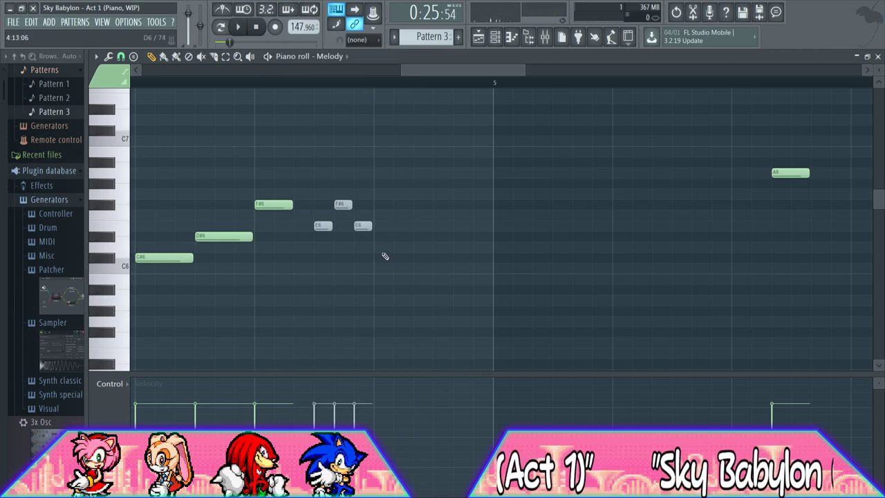
pyautogui.moveTo(387, 257); pyautogui.dragTo(386, 237)
pyautogui.moveTo(442, 267)
pyautogui.mouseDown()
pyautogui.moveTo(442, 238)
pyautogui.moveTo(441, 257)
pyautogui.mouseUp()
# Move the isolated A6 note in bar 5 to C#7 near the end of bar 6 and play back
pyautogui.moveTo(520, 72); pyautogui.dragTo(582, 72)
pyautogui.moveTo(470, 174); pyautogui.dragTo(742, 134)
pyautogui.press('space')
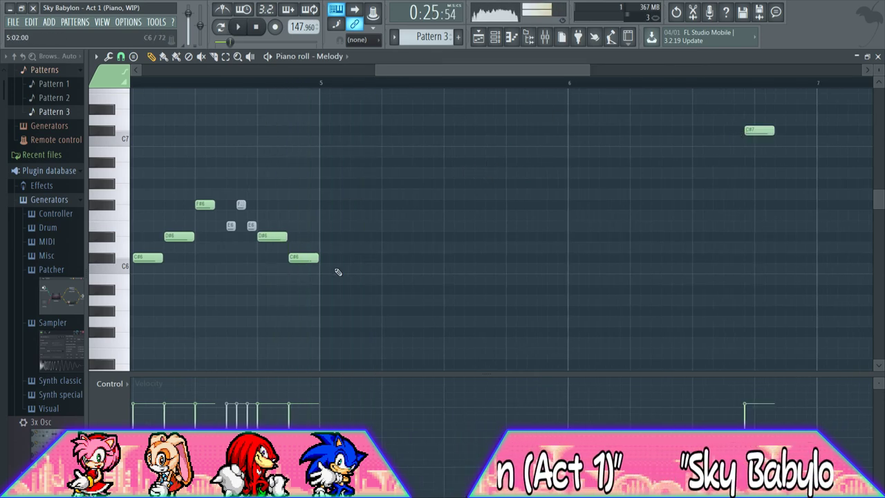
# Select all notes and duplicate the four-bar melody so that the copy starts at bar 5
pyautogui.moveTo(375, 74); pyautogui.dragTo(136, 71)
pyautogui.hotkey('ctrl', 'a')
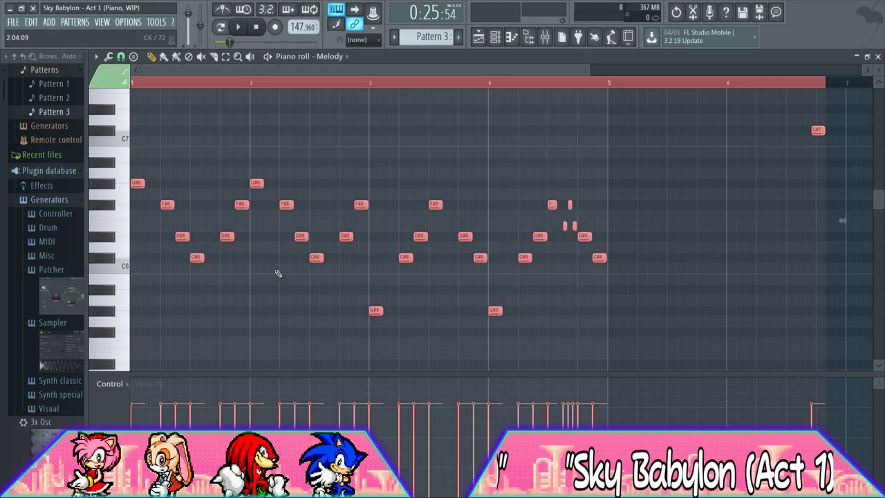
pyautogui.click(301, 236)
pyautogui.moveTo(137, 183); pyautogui.dragTo(615, 182)
# Delete the isolated C#7 note in bar 6 and play back the duplicated phrase
pyautogui.click(630, 130)
pyautogui.rightClick(630, 131)
pyautogui.moveTo(446, 72); pyautogui.dragTo(578, 75)
pyautogui.press('space')
pyautogui.rightClick(514, 130)
pyautogui.moveTo(505, 67); pyautogui.dragTo(628, 65)
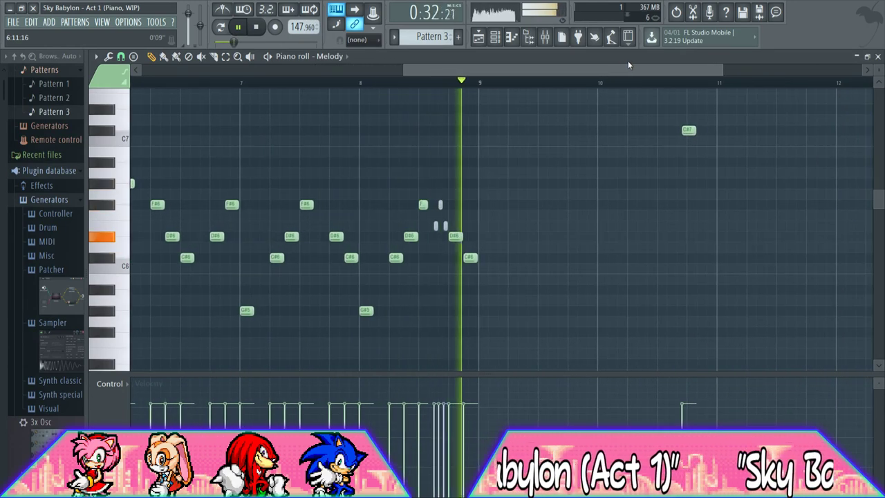
# Change the F#6 around beat 3 of bar 8 to a longer G#6 and remove the notes after it
pyautogui.press('space')
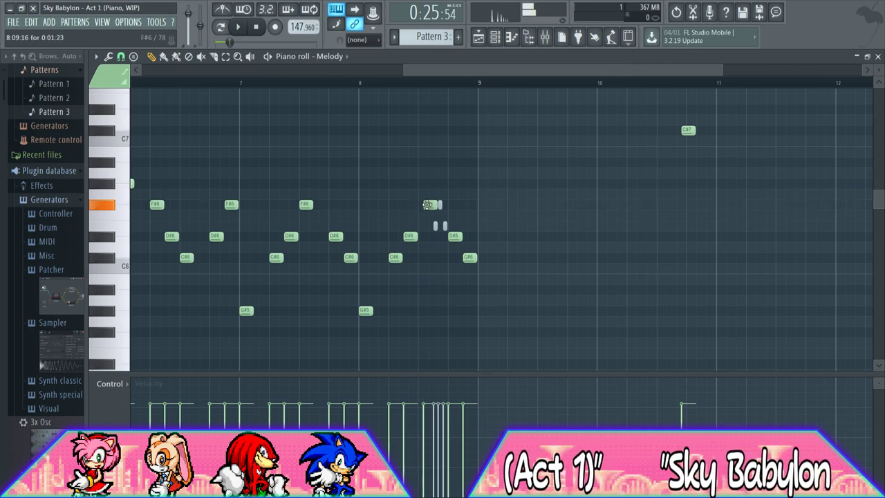
pyautogui.click(360, 81)
pyautogui.press('space')
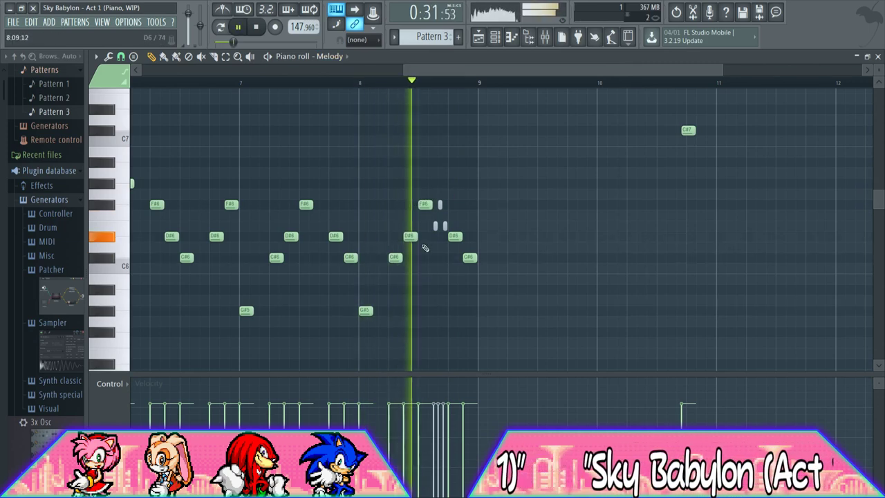
pyautogui.press('space')
pyautogui.moveTo(425, 204); pyautogui.dragTo(430, 183)
pyautogui.press('space')
pyautogui.press('space')
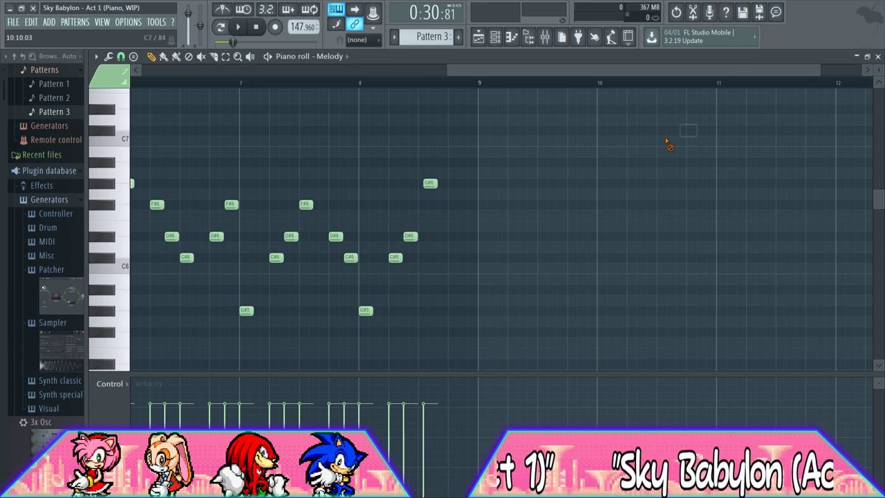
# Delete the isolated C#7 note in bar 10 and play back the new ending of bar 8
pyautogui.rightClick(688, 130)
pyautogui.press('space')
pyautogui.press('space')
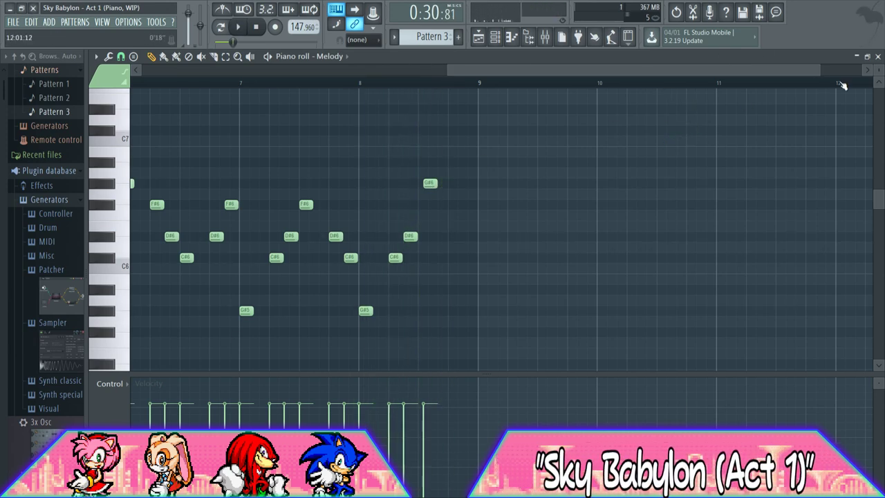
# Lengthen the final G#6 in bar 8 to about seven steps so it nearly reaches bar 9, and play it back
pyautogui.moveTo(819, 71); pyautogui.dragTo(542, 69)
pyautogui.moveTo(525, 70); pyautogui.dragTo(635, 72)
pyautogui.moveTo(478, 184); pyautogui.dragTo(620, 193)
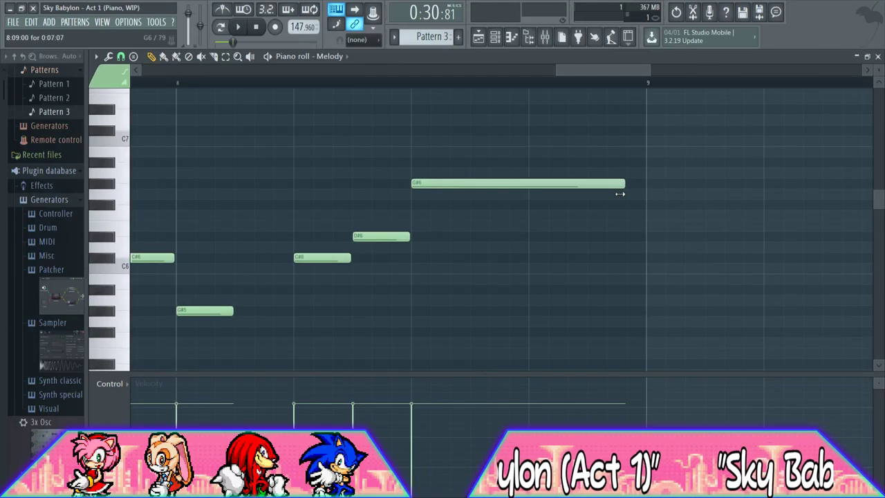
pyautogui.press('space')
# Lengthen the G#6 and C#6 notes in bars 1 and 2 to about one beat each, up to the following note
pyautogui.moveTo(557, 70); pyautogui.dragTo(158, 72)
pyautogui.moveTo(353, 71); pyautogui.dragTo(668, 73)
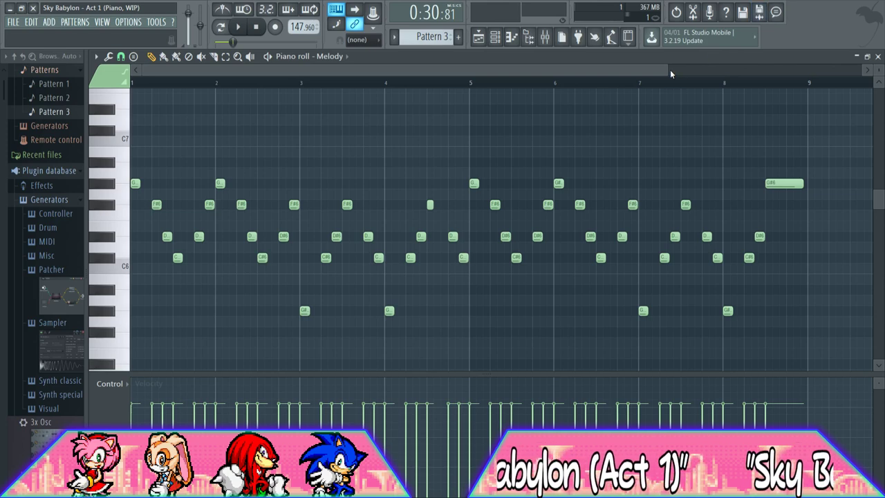
pyautogui.moveTo(663, 73); pyautogui.dragTo(329, 72)
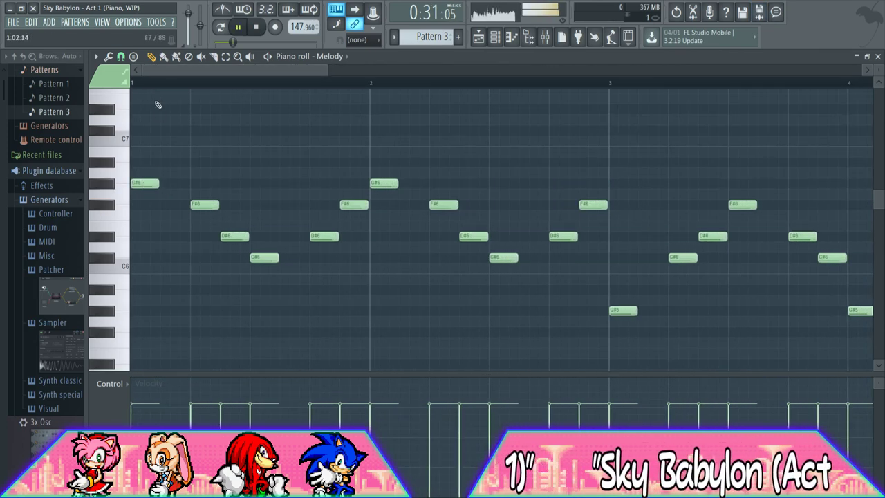
pyautogui.press('space')
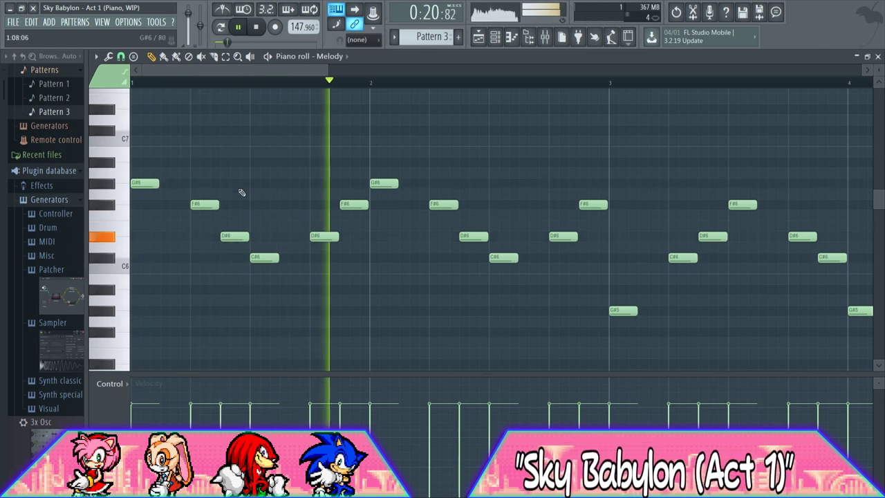
pyautogui.moveTo(159, 183); pyautogui.dragTo(191, 185)
pyautogui.moveTo(278, 258); pyautogui.dragTo(309, 257)
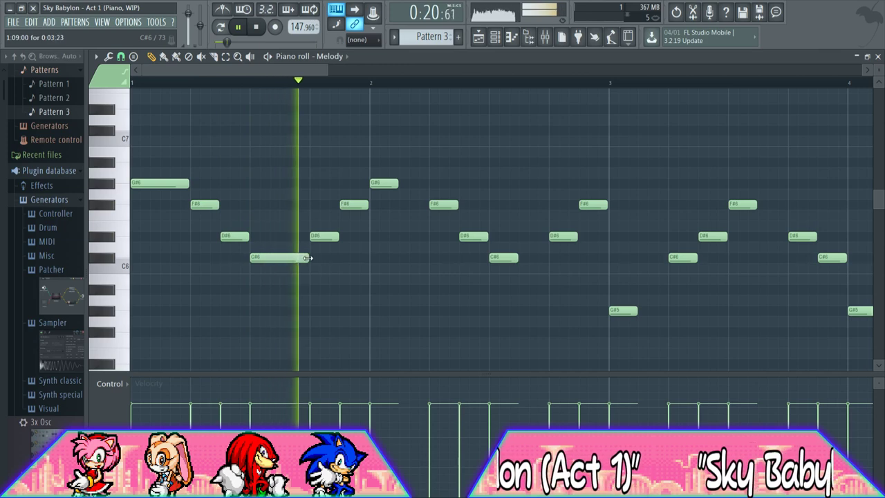
pyautogui.moveTo(397, 184); pyautogui.dragTo(429, 184)
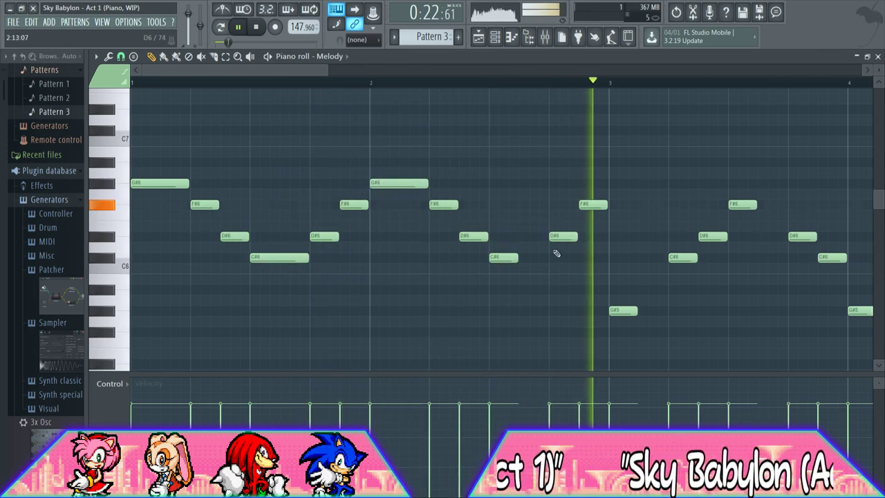
pyautogui.moveTo(513, 258); pyautogui.dragTo(549, 258)
# Extend the first G#5 and last F#6 of bar 3 and the G#5 of bar 4 to about one beat each
pyautogui.scroll(-1, 583, 308)
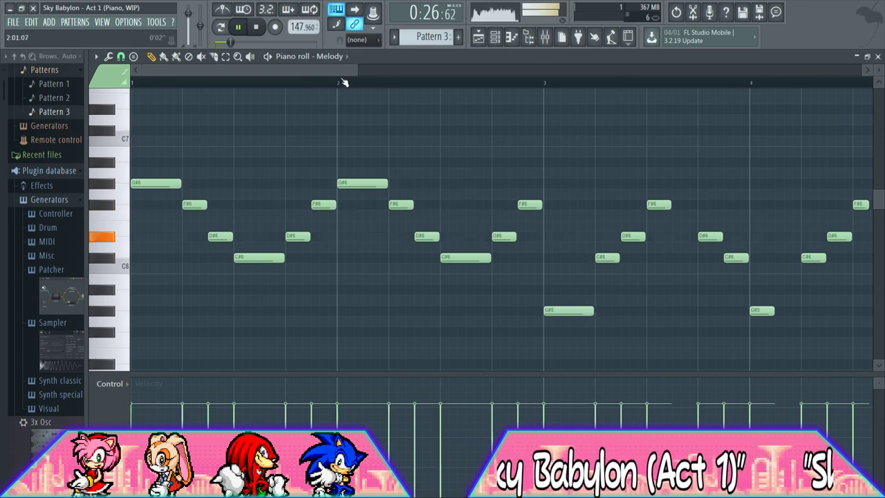
pyautogui.moveTo(321, 73); pyautogui.dragTo(425, 73)
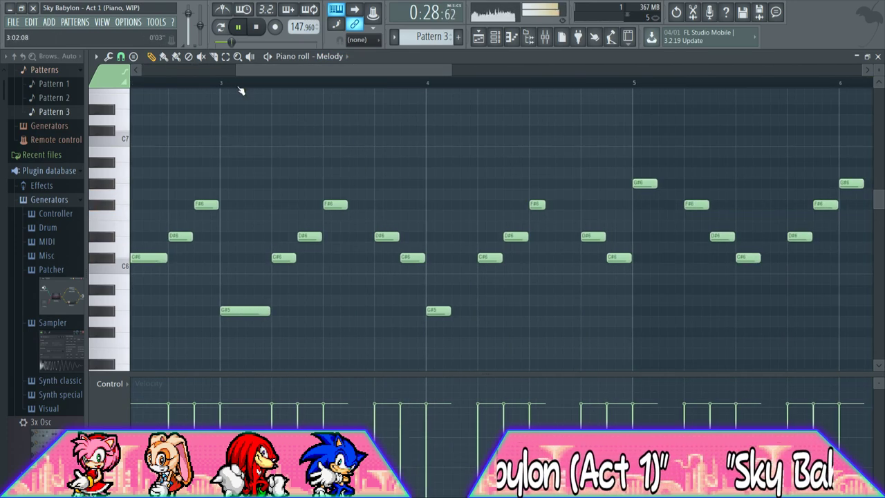
pyautogui.moveTo(347, 204); pyautogui.dragTo(373, 204)
pyautogui.moveTo(442, 309); pyautogui.dragTo(468, 309)
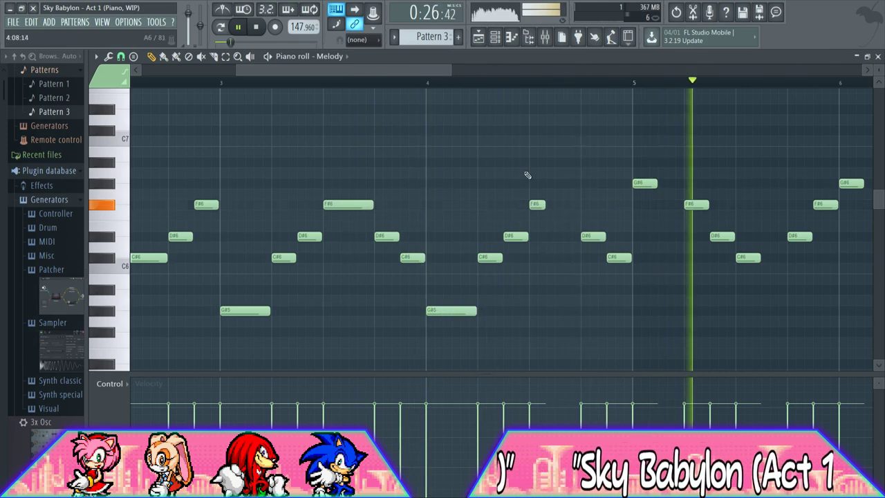
# Add a quick F#6, G#6, F#6 run in the second half of beat 3 of bar 4, ending at the D#6
pyautogui.moveTo(434, 71)
pyautogui.mouseDown()
pyautogui.moveTo(531, 81)
pyautogui.moveTo(420, 73)
pyautogui.mouseUp()
pyautogui.press('space')
pyautogui.press('space')
pyautogui.press('space')
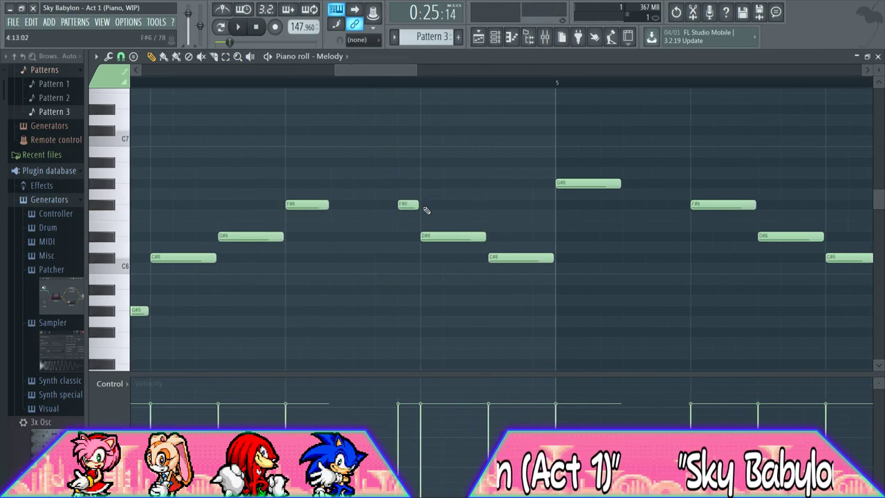
pyautogui.moveTo(381, 195); pyautogui.dragTo(380, 183)
# Play back bars 3 to 5 repeatedly to check the quick note run in bar 4
pyautogui.click(237, 27)
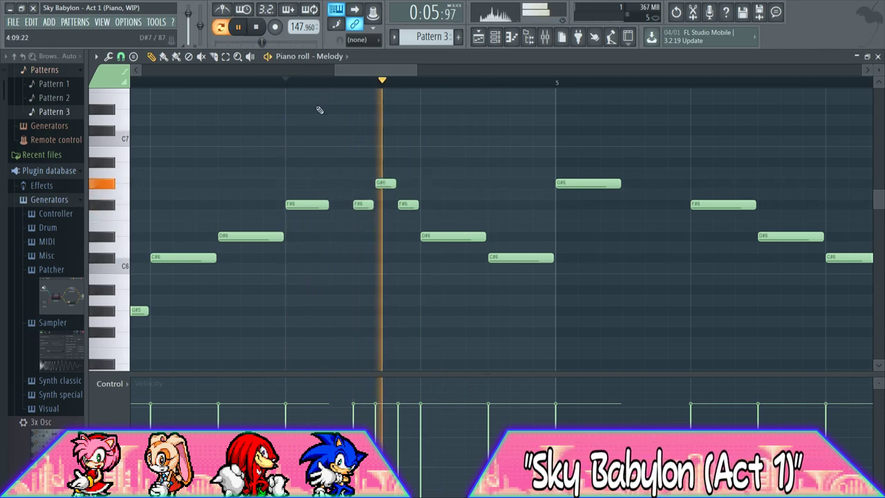
pyautogui.moveTo(335, 69); pyautogui.dragTo(286, 73)
pyautogui.click(342, 83)
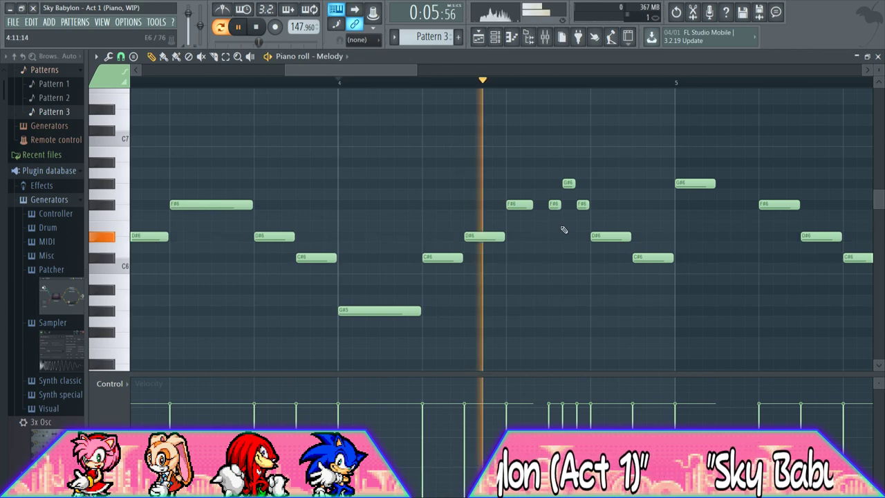
pyautogui.press('space')
pyautogui.moveTo(415, 72); pyautogui.dragTo(510, 67)
pyautogui.click(383, 82)
pyautogui.press('space')
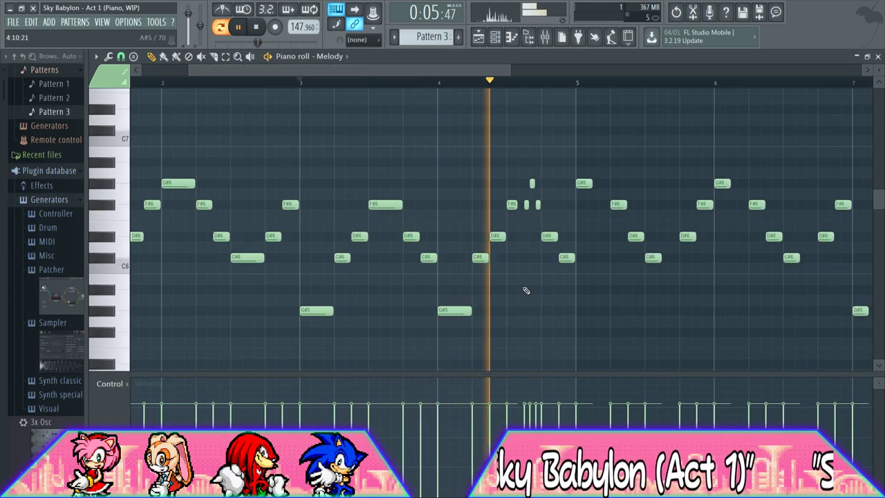
pyautogui.press('space')
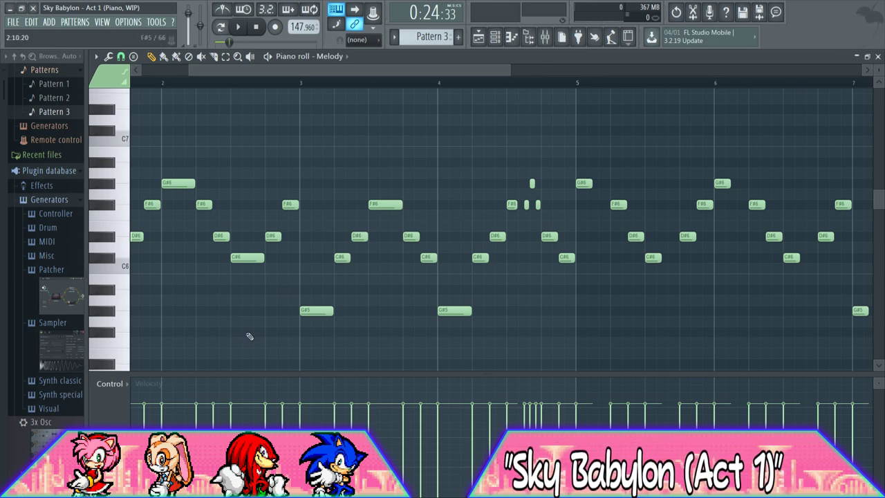
# Return to the start of the melody and play it back briefly from bar 1
pyautogui.moveTo(259, 66); pyautogui.dragTo(208, 68)
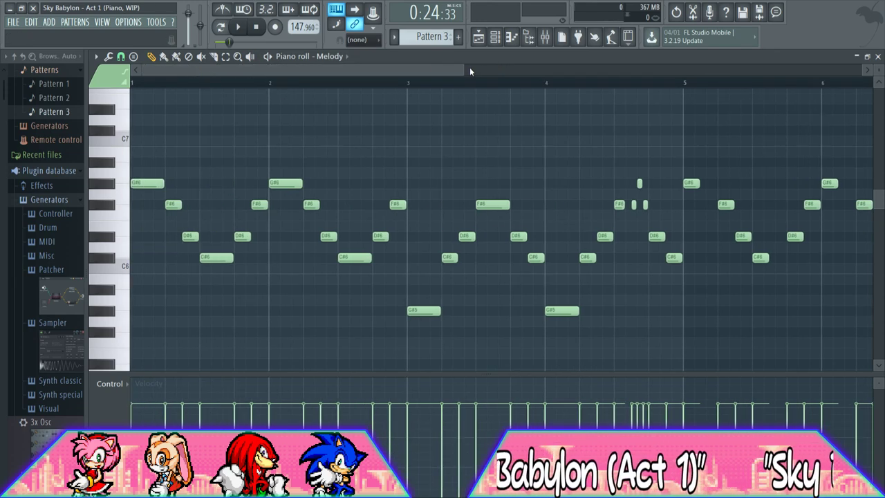
pyautogui.moveTo(464, 70); pyautogui.dragTo(516, 62)
pyautogui.click(495, 37)
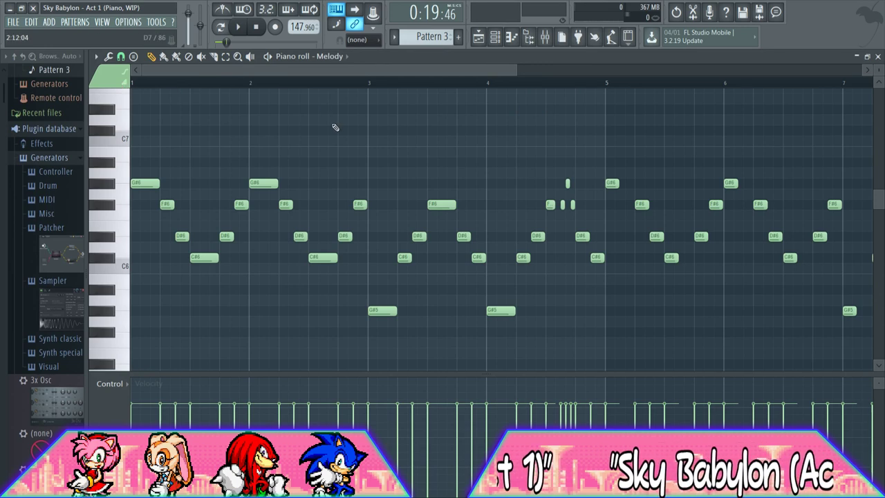
pyautogui.press('space')
pyautogui.press('space')
pyautogui.moveTo(515, 70); pyautogui.dragTo(351, 74)
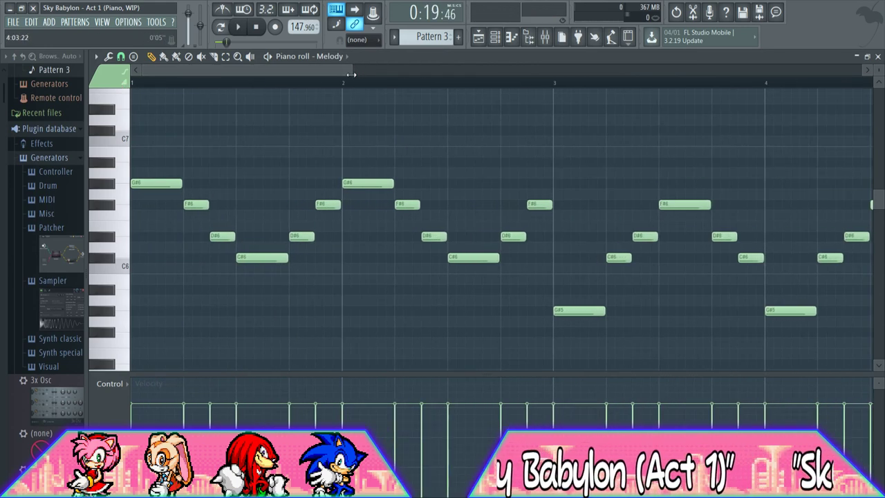
pyautogui.scroll(1, 365, 102)
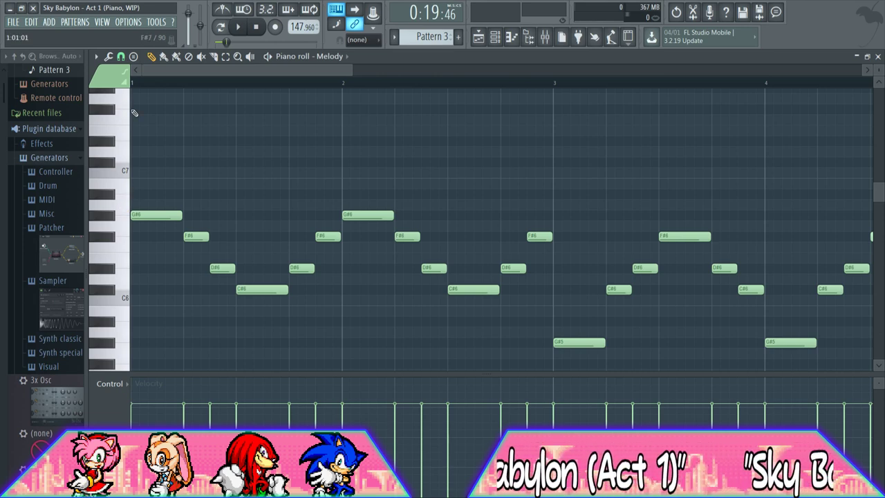
pyautogui.scroll(3, 151, 138)
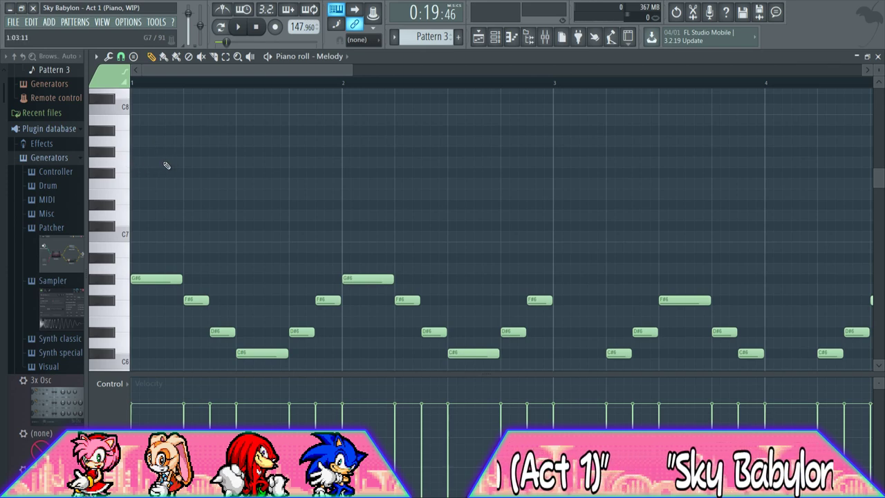
pyautogui.click(135, 160)
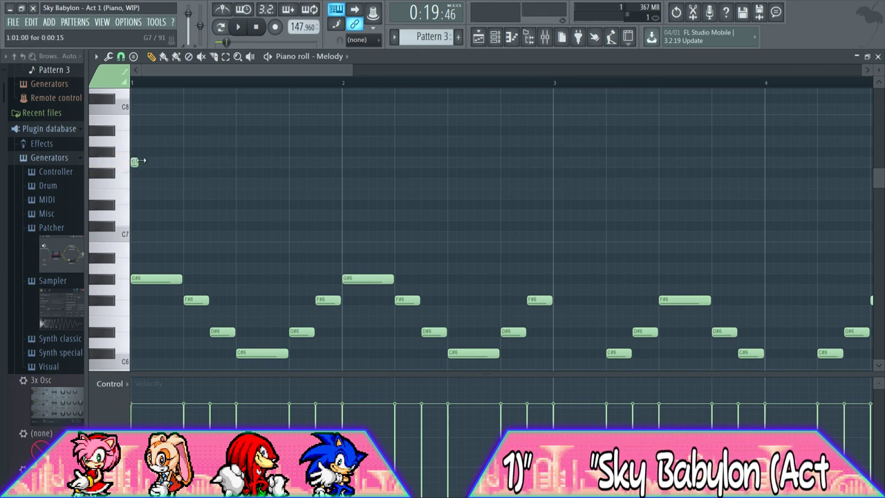
pyautogui.rightClick(166, 162)
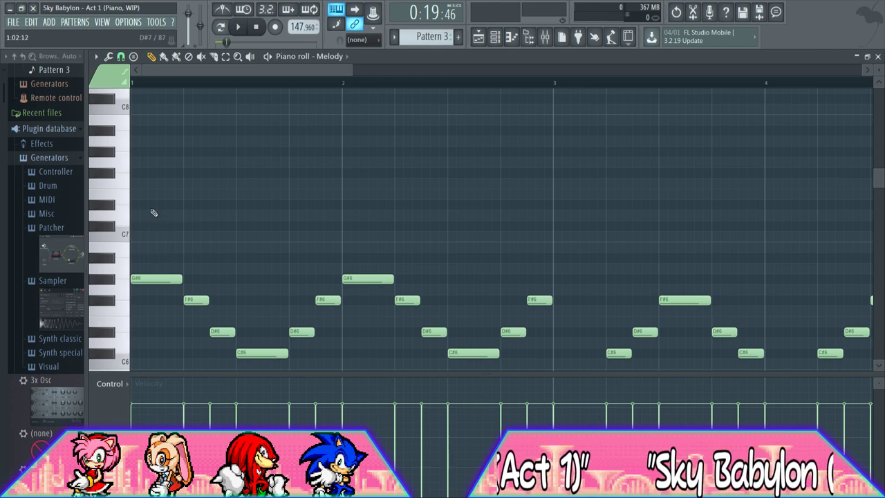
# Audition the opening G#6 note and a few neighbouring pitches on the piano keyboard
pyautogui.click(168, 279)
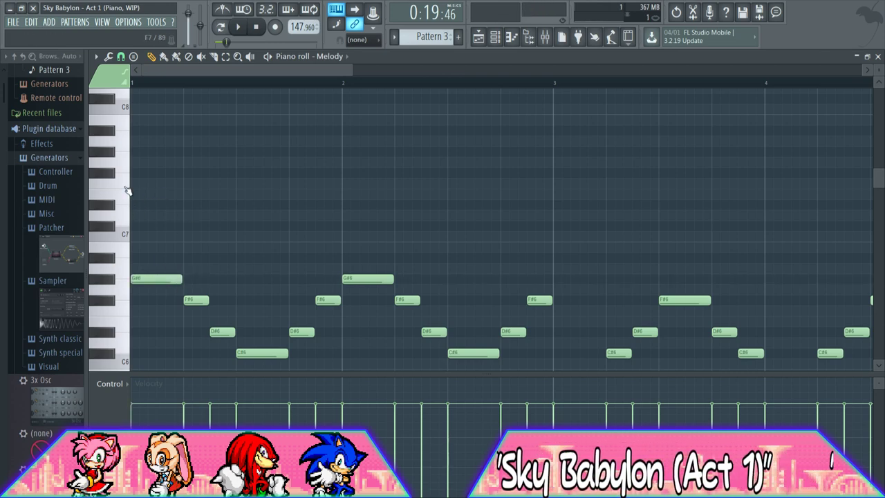
pyautogui.scroll(-3, 175, 249)
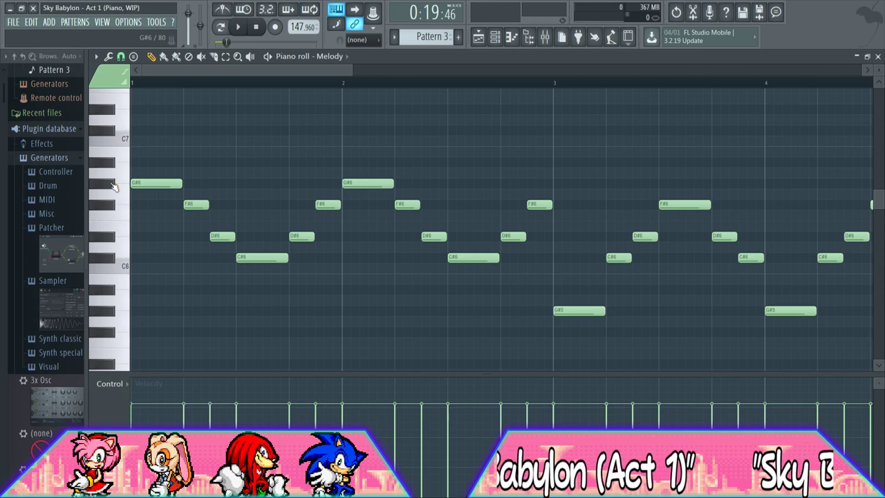
pyautogui.click(119, 213)
pyautogui.click(119, 237)
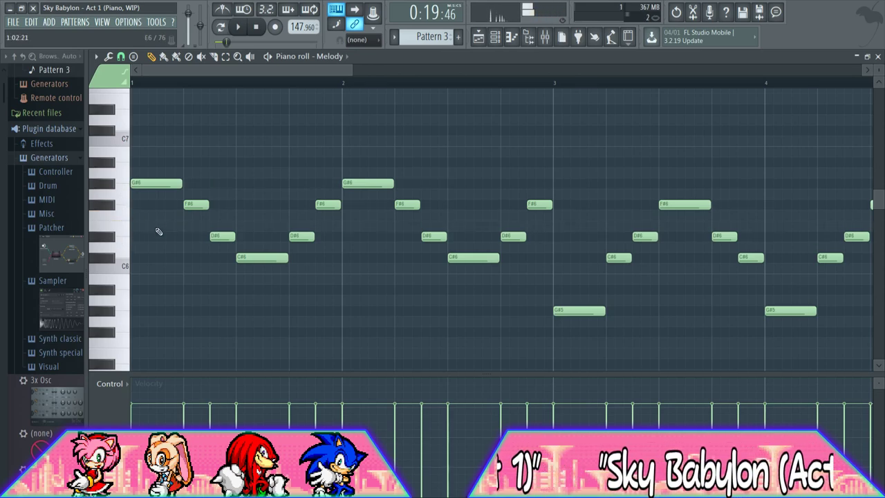
pyautogui.keyDown('ctrl'); pyautogui.scroll(3, 155, 185); pyautogui.keyUp('ctrl')
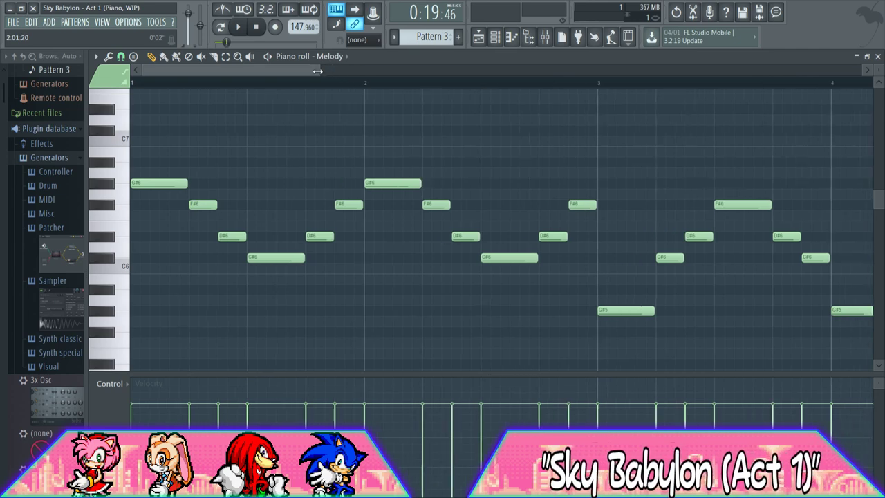
pyautogui.click(155, 187)
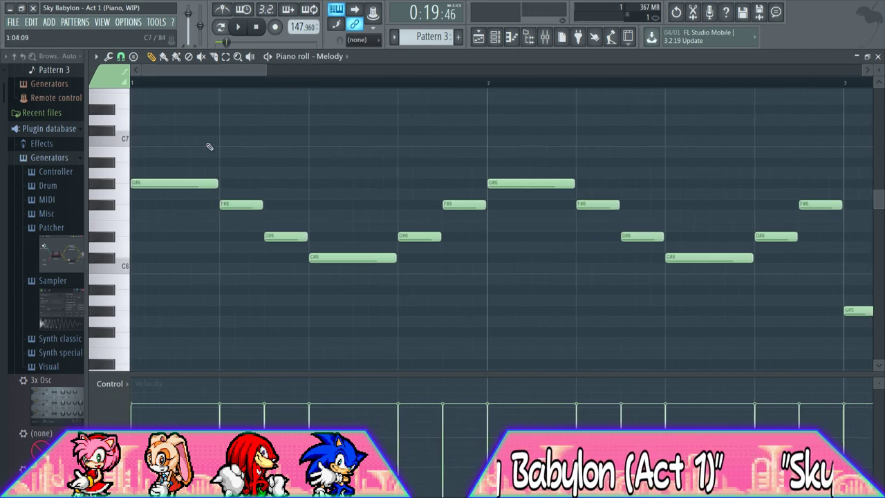
# Play the opening of bar 1 and sound the G6 key to compare it with the first note
pyautogui.press('space')
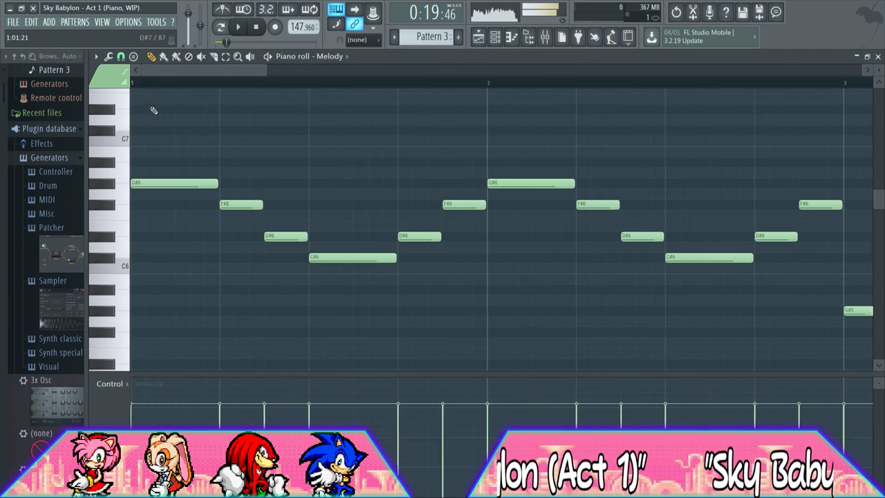
pyautogui.press('space')
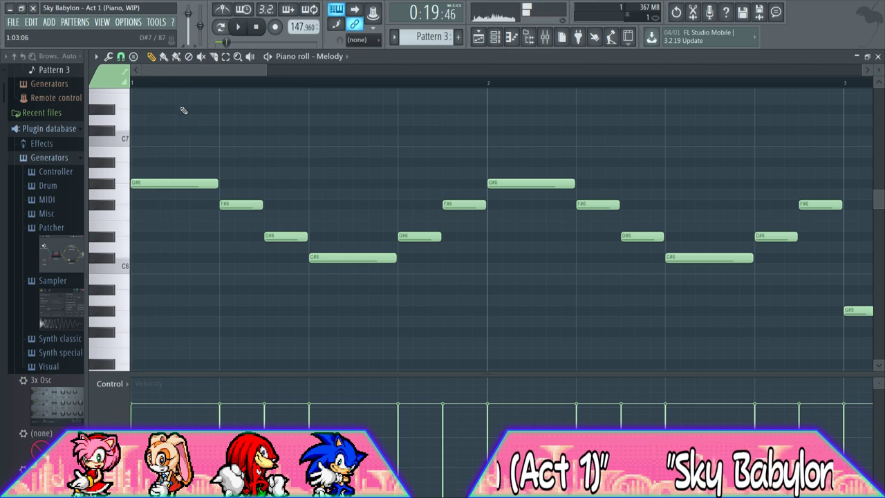
pyautogui.click(119, 195)
pyautogui.click(120, 195)
pyautogui.click(121, 196)
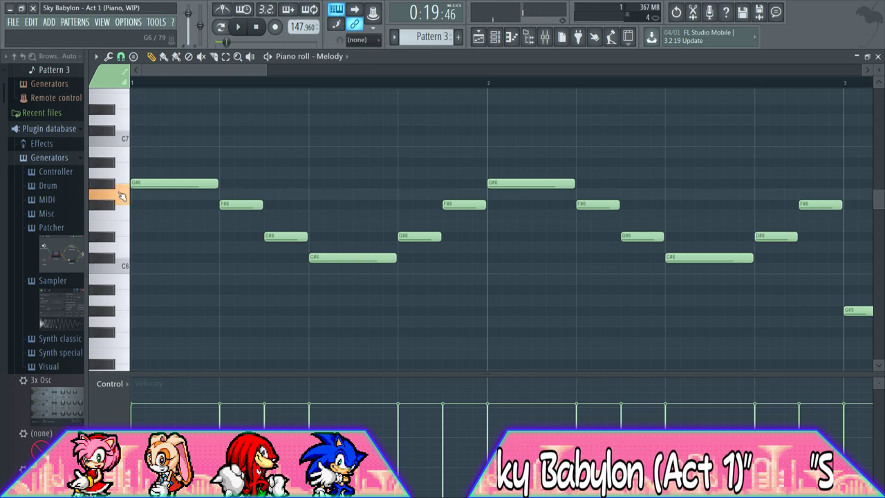
pyautogui.press('space')
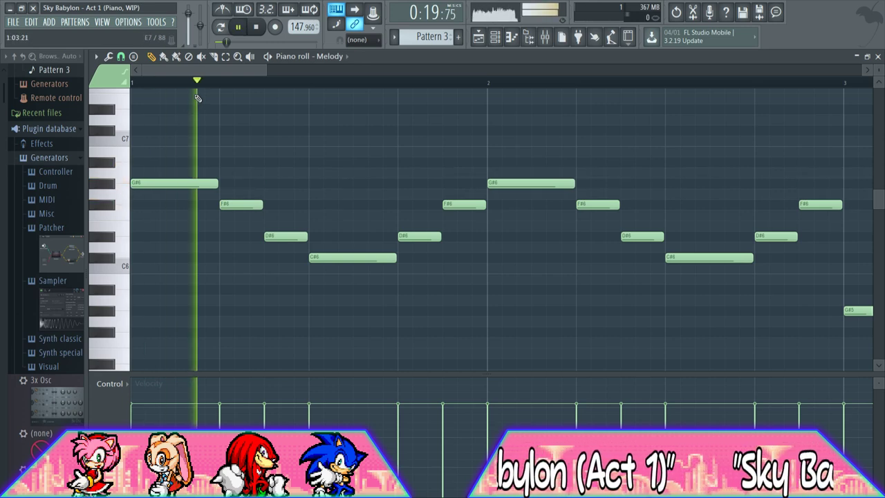
pyautogui.press('space')
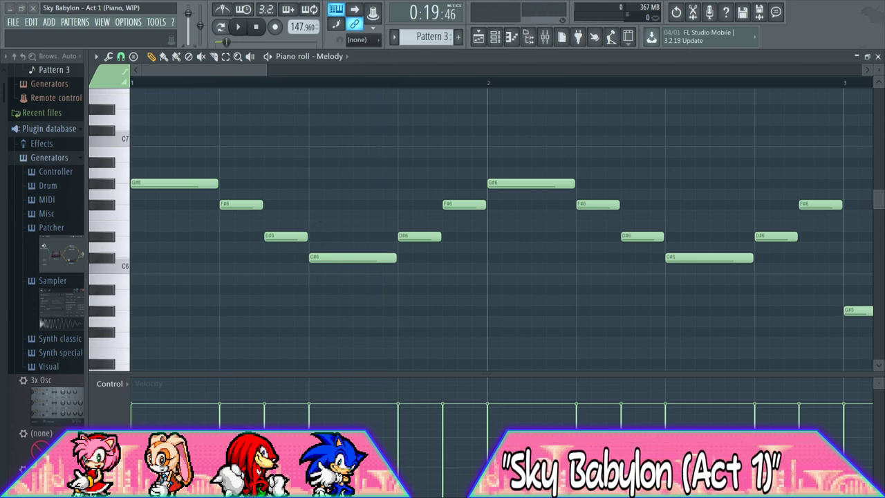
# Play back the full eight-bar melody from bar 1 and bring up the channel rack and the mixer
pyautogui.moveTo(267, 70); pyautogui.dragTo(505, 72)
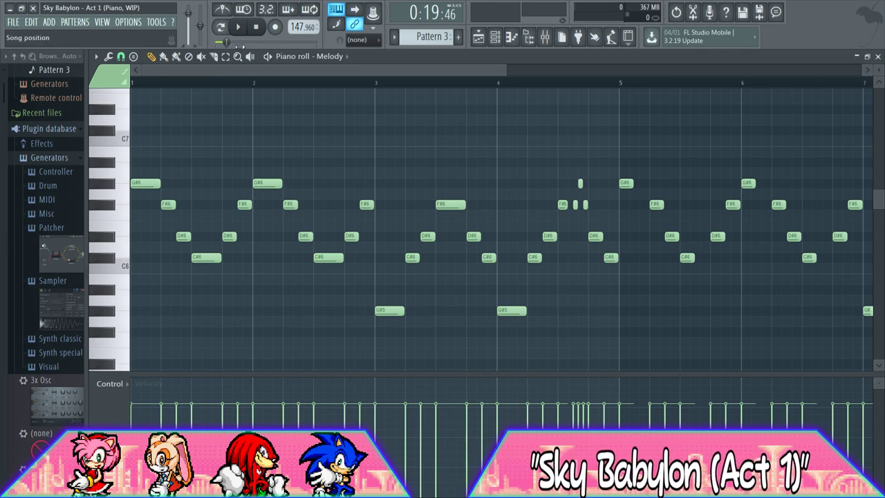
pyautogui.moveTo(504, 68); pyautogui.dragTo(765, 78)
pyautogui.press('space')
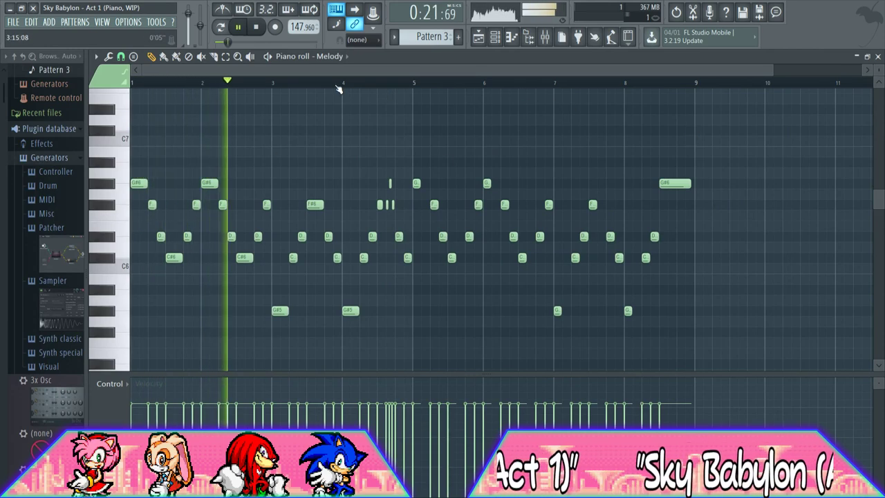
pyautogui.click(495, 41)
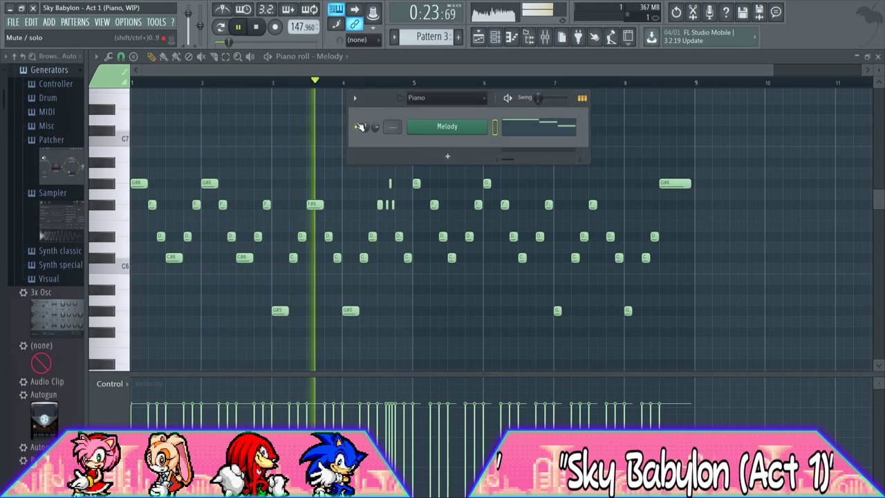
pyautogui.click(545, 42)
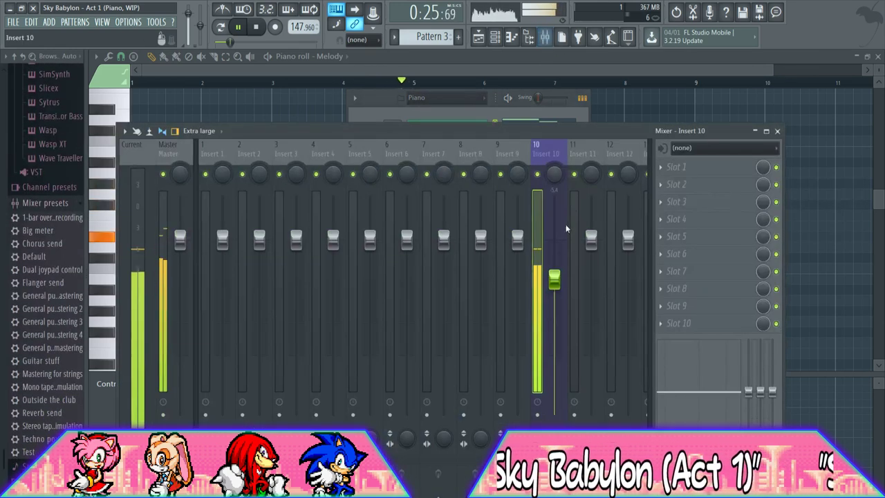
# Adjust the Insert 10 volume fader in the mixer, lowering it and raising it again while playing back the melody to judge the level
pyautogui.press('space')
pyautogui.moveTo(561, 282); pyautogui.dragTo(562, 317)
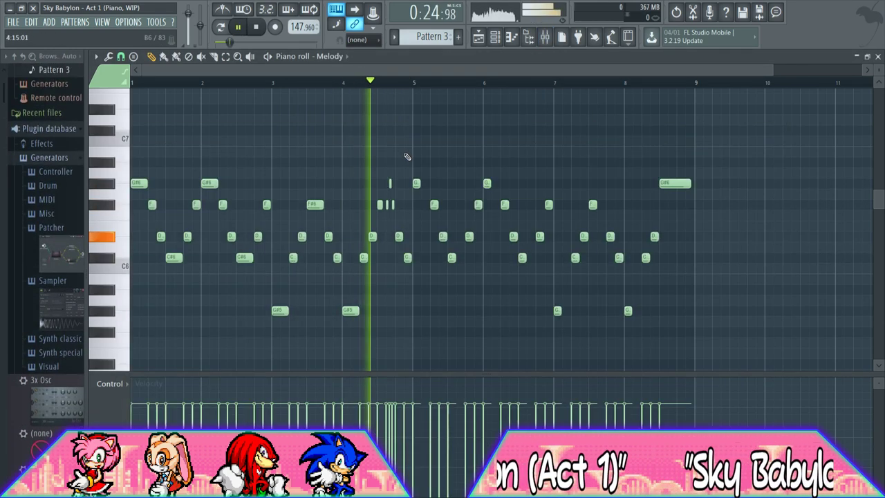
pyautogui.press('space')
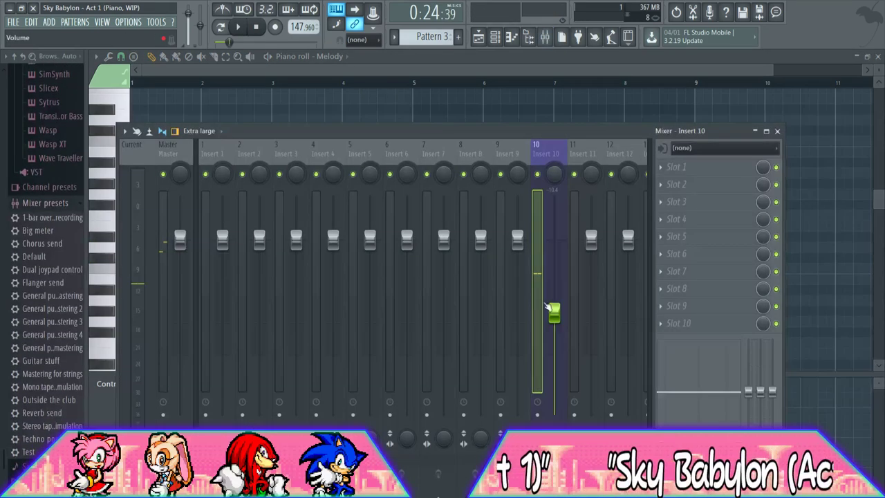
pyautogui.press('space')
pyautogui.moveTo(548, 308); pyautogui.dragTo(554, 275)
pyautogui.press('space')
pyautogui.click(496, 39)
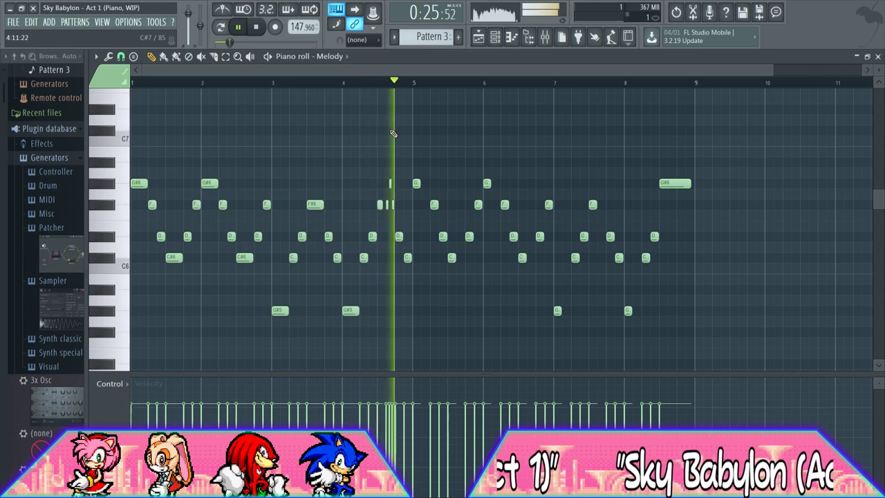
# Play back the end of bar 4 repeatedly and check the quick F#6–G#6–F#6 ornament at close range
pyautogui.press('space')
pyautogui.press('space')
pyautogui.press('space')
pyautogui.press('space')
pyautogui.press('space')
pyautogui.press('space')
pyautogui.moveTo(773, 71); pyautogui.dragTo(469, 75)
pyautogui.press('space')
pyautogui.click(381, 81)
pyautogui.click(384, 82)
pyautogui.moveTo(385, 206)
pyautogui.mouseDown()
pyautogui.moveTo(394, 207)
pyautogui.moveTo(387, 206)
pyautogui.mouseUp()
pyautogui.press('space')
pyautogui.press('space')
pyautogui.press('space')
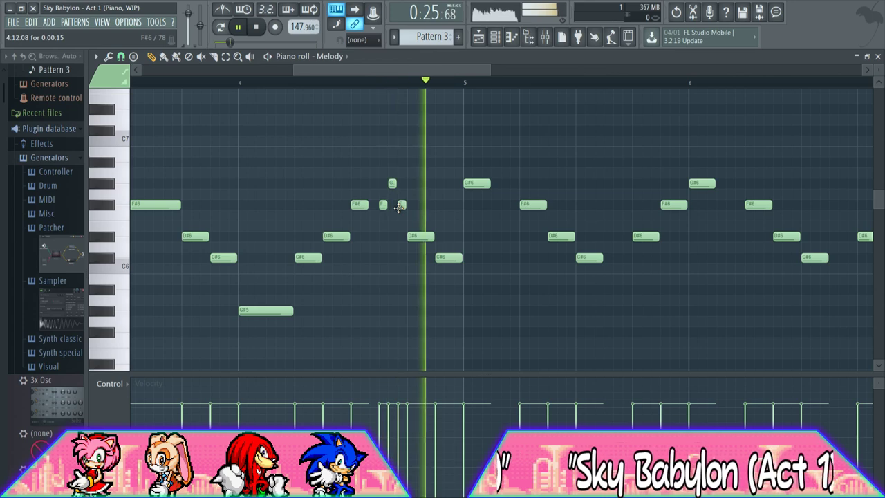
# Add a quick F#6–G#6–F#6 ornament after the F#6 in bar 7 and lower its middle note to G6
pyautogui.moveTo(444, 73); pyautogui.dragTo(488, 69)
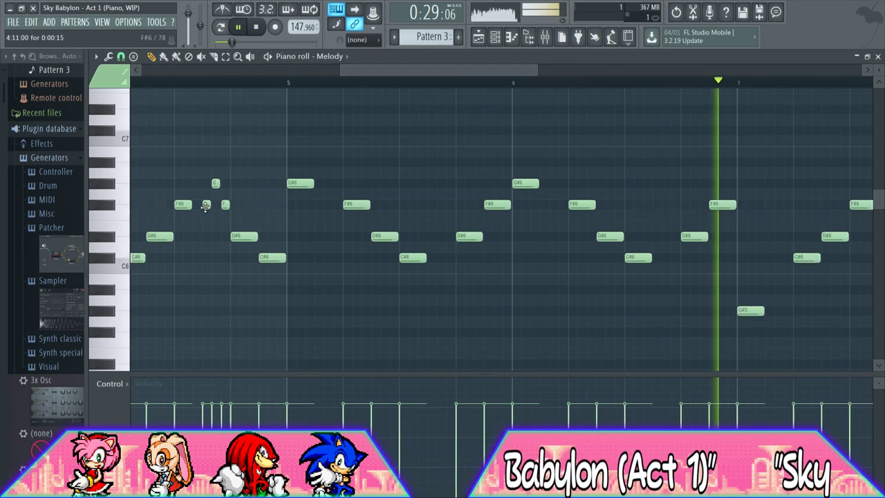
pyautogui.press('space')
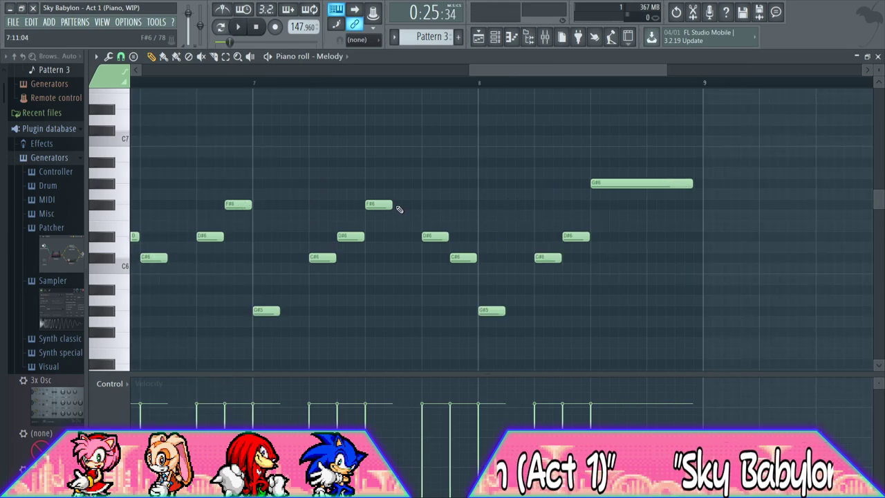
pyautogui.click(398, 204)
pyautogui.click(407, 183)
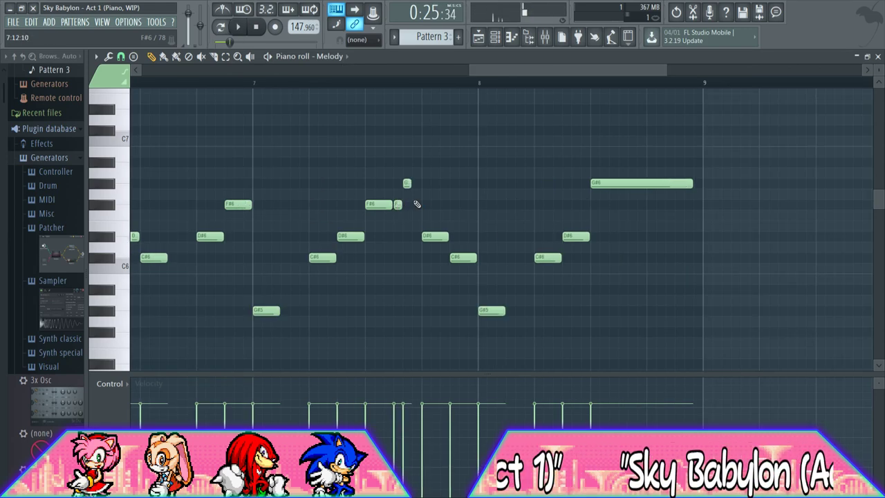
pyautogui.click(416, 204)
pyautogui.moveTo(527, 71); pyautogui.dragTo(487, 80)
pyautogui.moveTo(556, 184)
pyautogui.mouseDown()
pyautogui.moveTo(558, 194)
pyautogui.moveTo(548, 194)
pyautogui.mouseUp()
# Play back the new ornament from the start of bar 7
pyautogui.press('space')
pyautogui.press('space')
pyautogui.click(495, 36)
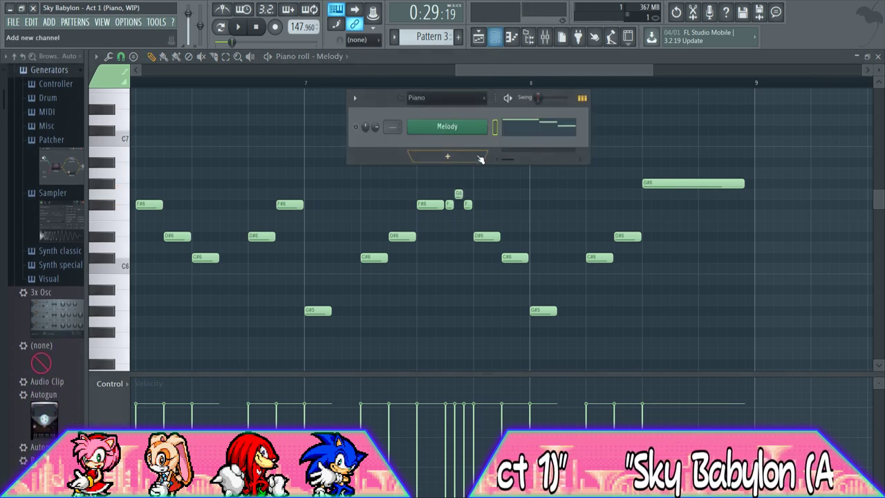
pyautogui.click(308, 87)
pyautogui.press('space')
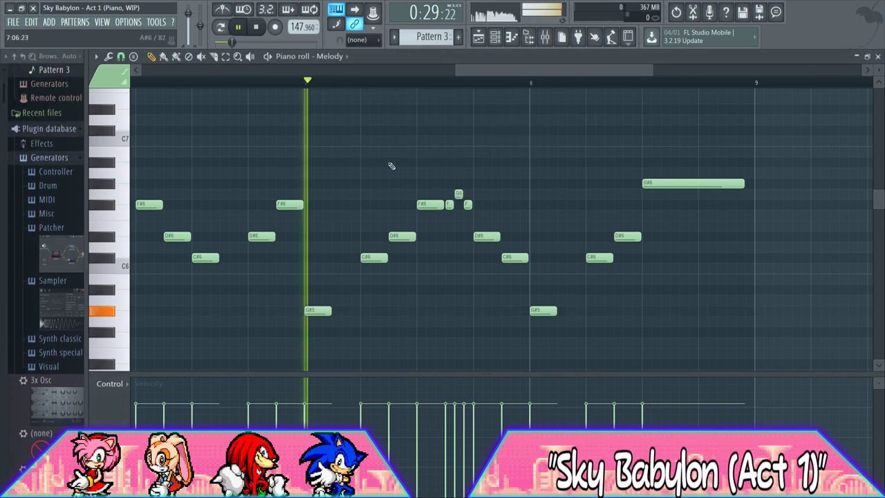
pyautogui.press('space')
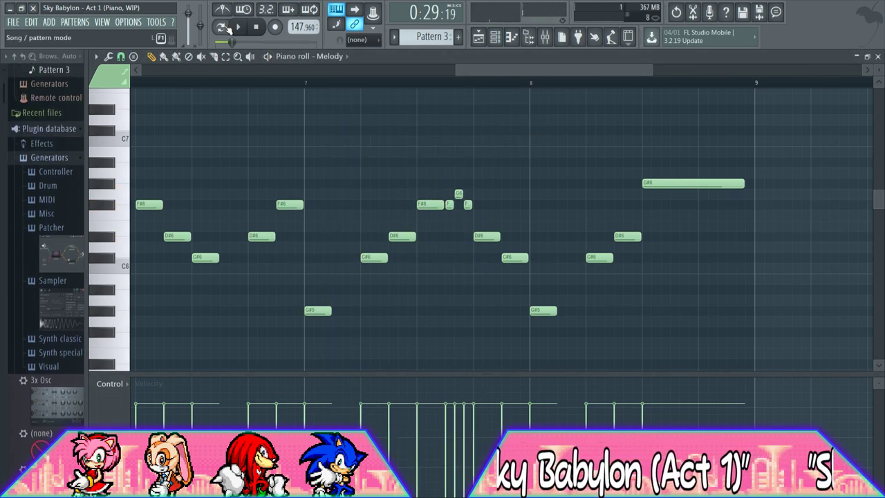
# Shorten the F#6 before the bar 7 ornament and raise the ornament's middle note to G#6, checking playback in pattern mode
pyautogui.press('space')
pyautogui.press('space')
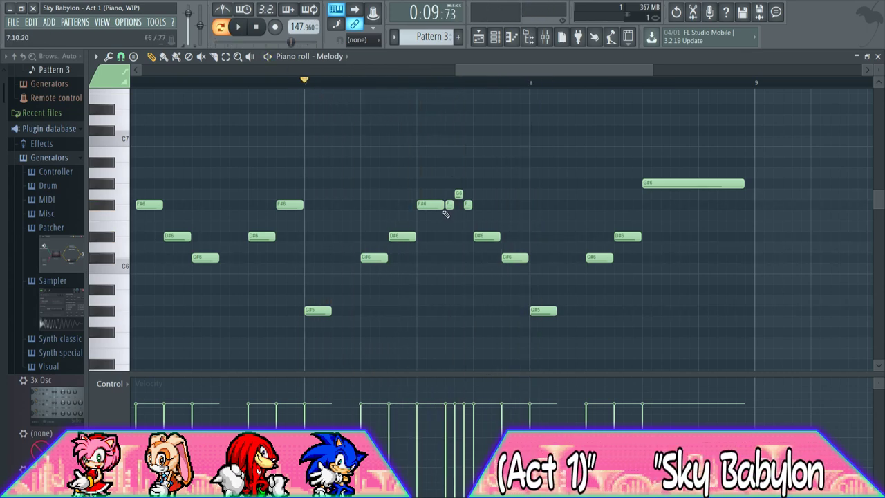
pyautogui.press('space')
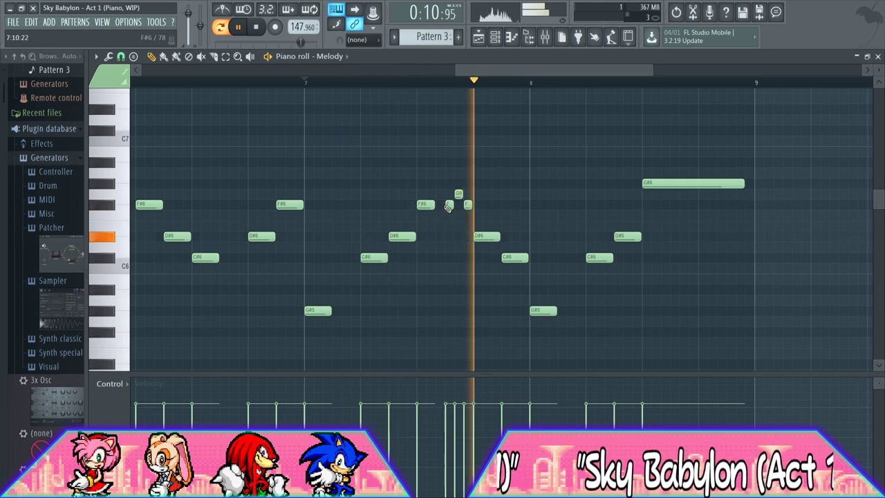
pyautogui.press('space')
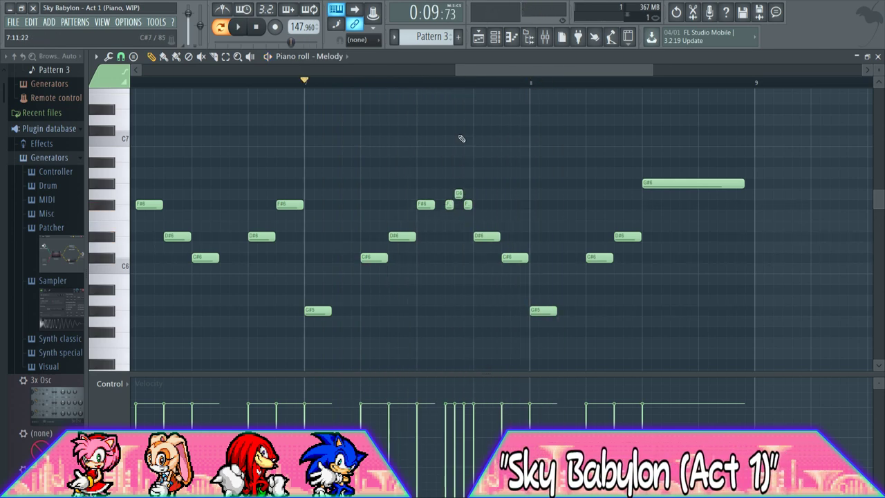
pyautogui.click(458, 183)
# Add muted F#6, D#6 and C#6 reference notes beneath the opening G#6 at the start of bar 1
pyautogui.moveTo(476, 70); pyautogui.dragTo(183, 93)
pyautogui.moveTo(339, 65); pyautogui.dragTo(549, 70)
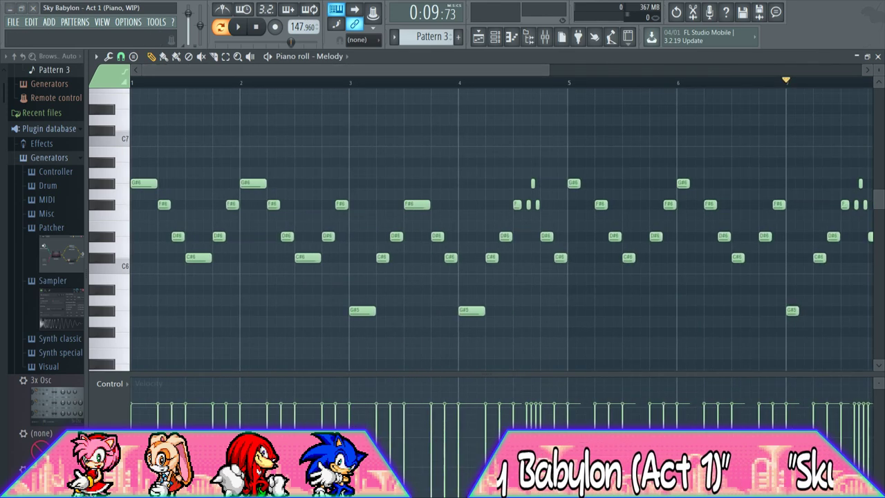
pyautogui.moveTo(145, 184)
pyautogui.mouseDown()
pyautogui.moveTo(193, 174)
pyautogui.moveTo(137, 210)
pyautogui.moveTo(127, 240)
pyautogui.mouseUp()
pyautogui.rightClick(176, 175)
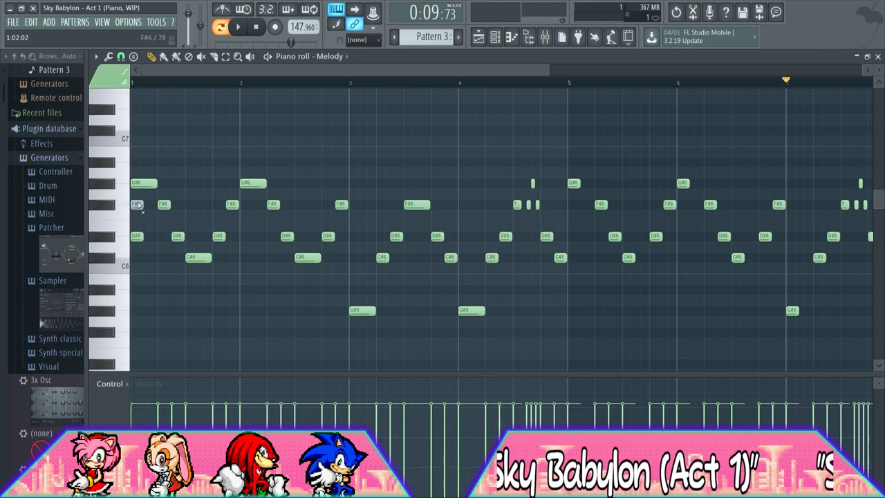
pyautogui.moveTo(156, 266); pyautogui.dragTo(148, 271)
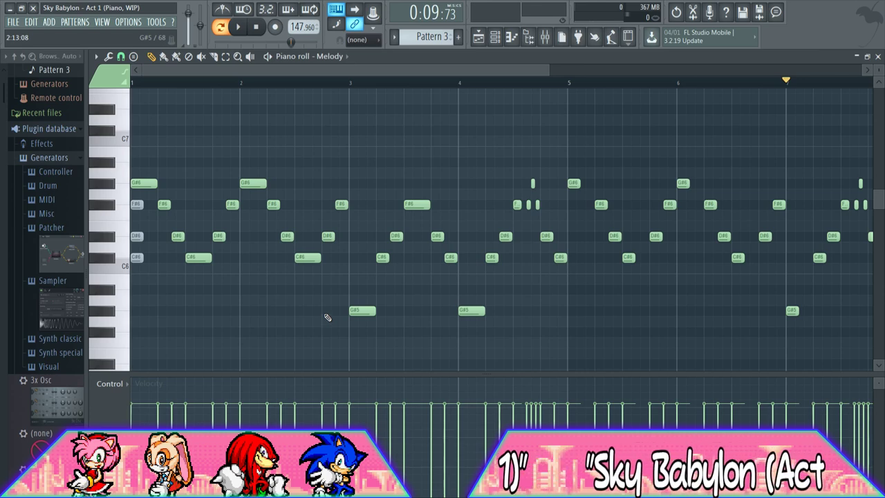
# Audition keys from G#5 to G#6 and add a muted B5 reference note at the start of bar 1
pyautogui.moveTo(488, 73); pyautogui.dragTo(376, 68)
pyautogui.moveTo(543, 69); pyautogui.dragTo(203, 66)
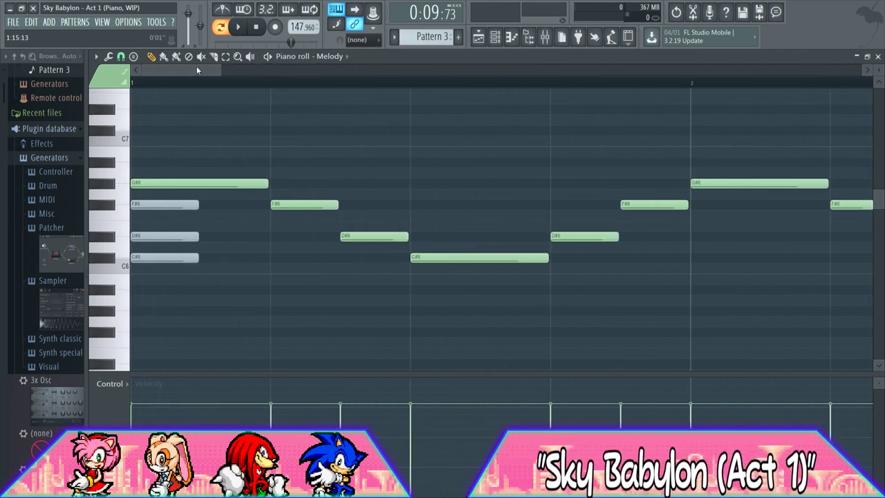
pyautogui.click(109, 184)
pyautogui.click(116, 312)
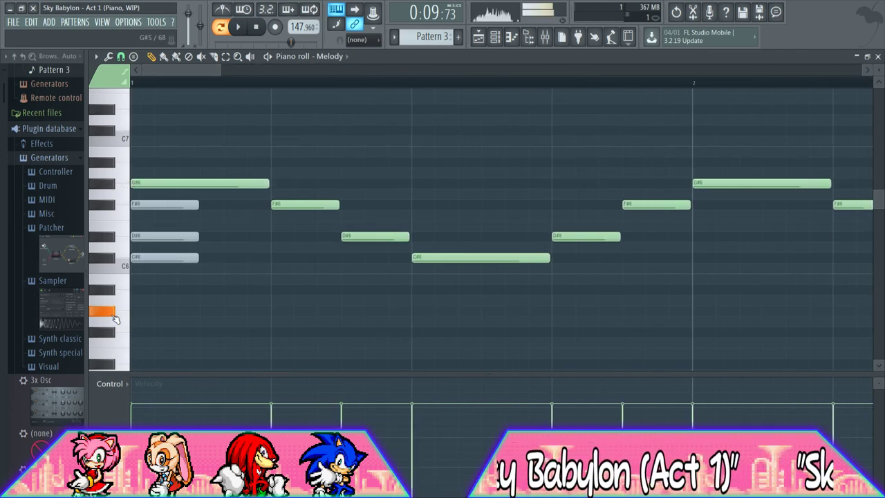
pyautogui.click(122, 284)
pyautogui.click(112, 311)
pyautogui.click(121, 283)
pyautogui.click(141, 280)
pyautogui.click(109, 259)
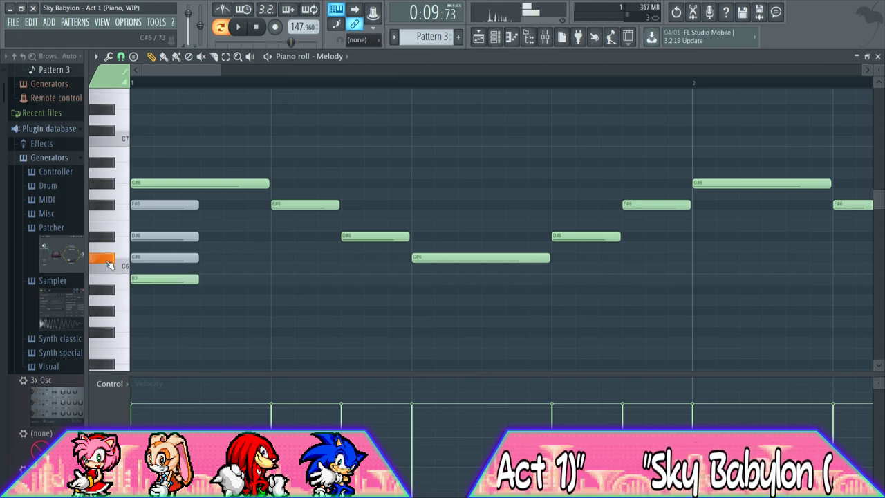
pyautogui.click(111, 260)
pyautogui.click(111, 260)
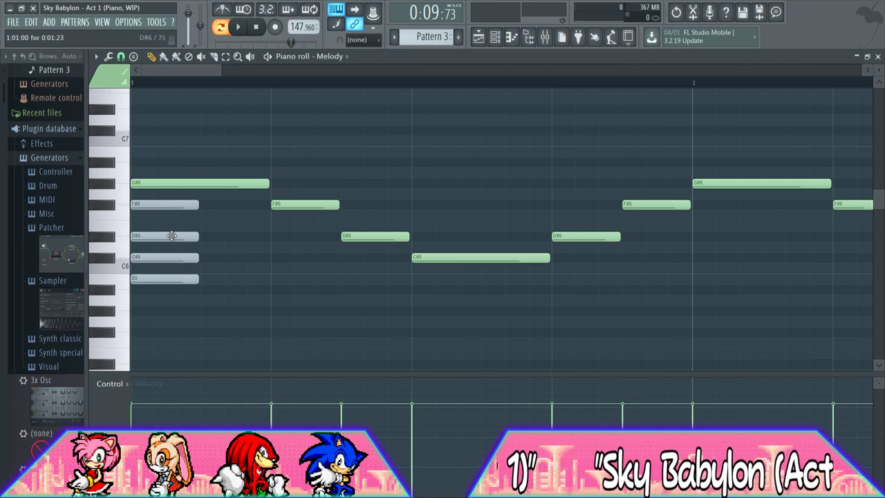
# Rename playlist Track 3 as Bass and colour it purple
pyautogui.click(478, 36)
pyautogui.moveTo(316, 69); pyautogui.dragTo(268, 73)
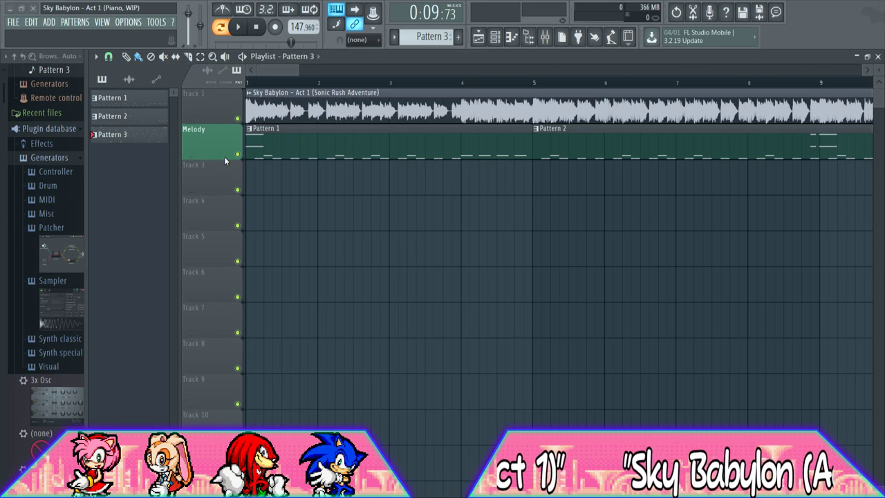
pyautogui.click(259, 218)
pyautogui.press('Return')
# Clone the Melody piano channel and rename the copy Bass with a purple colour
pyautogui.click(494, 39)
pyautogui.rightClick(478, 127)
pyautogui.click(519, 211)
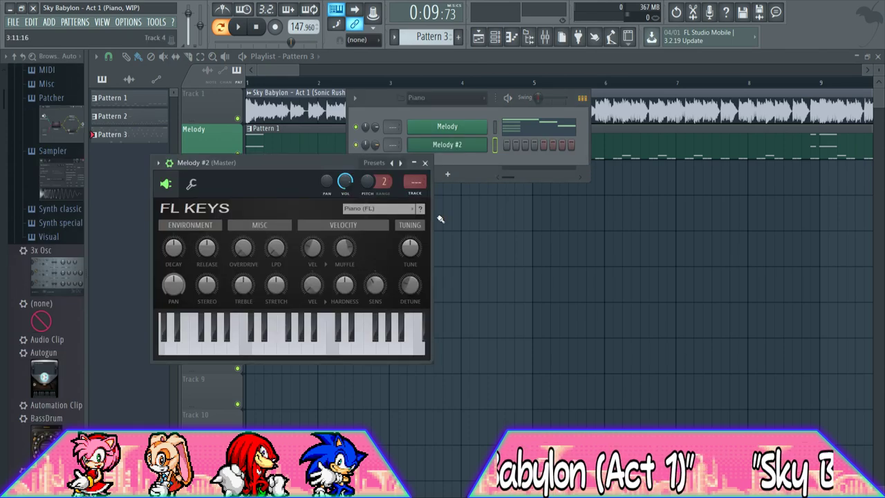
pyautogui.click(425, 163)
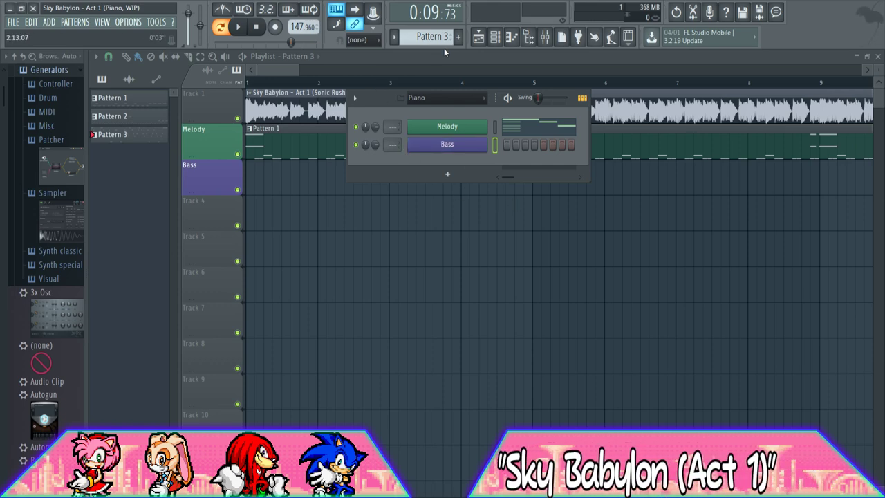
# Create Pattern 4 and place it on the Bass track at bar 1 of the playlist
pyautogui.click(458, 36)
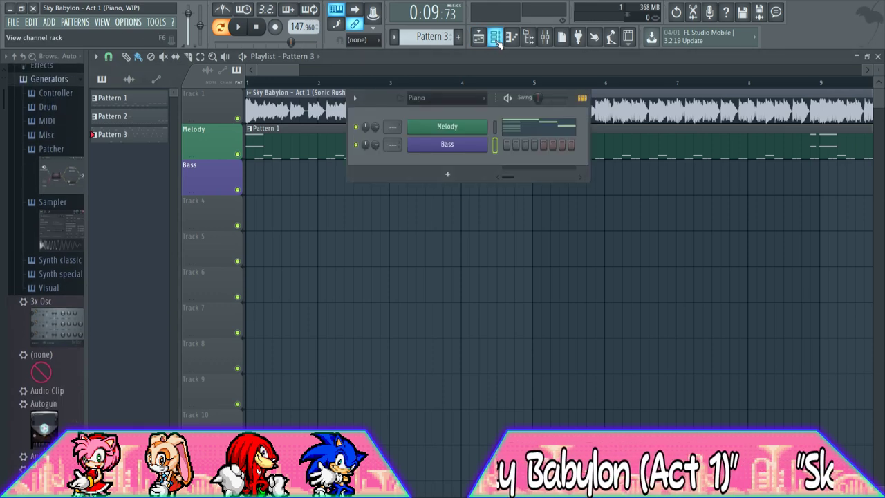
pyautogui.click(360, 58)
pyautogui.scroll(4, 279, 90)
pyautogui.click(274, 178)
pyautogui.moveTo(280, 180); pyautogui.dragTo(257, 181)
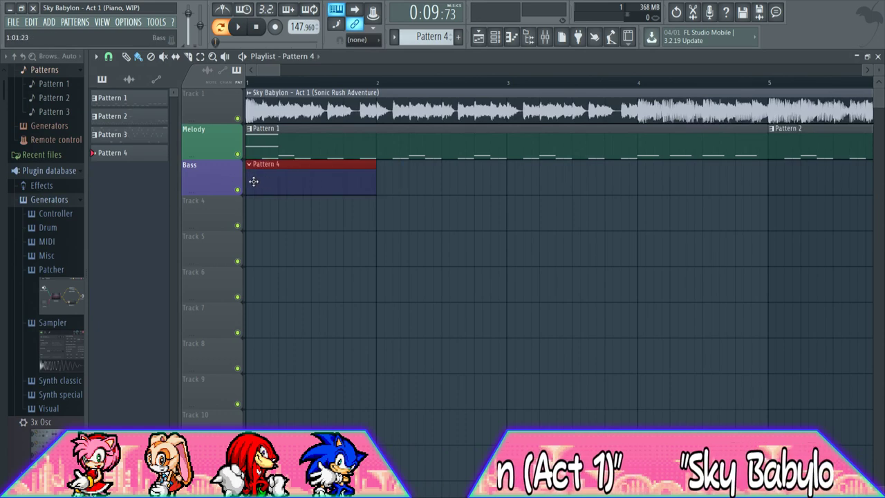
# Mute the Melody track, switch to song mode and play the reference audio from the start
pyautogui.click(237, 155)
pyautogui.press('space')
pyautogui.press('space')
pyautogui.click(221, 27)
pyautogui.press('space')
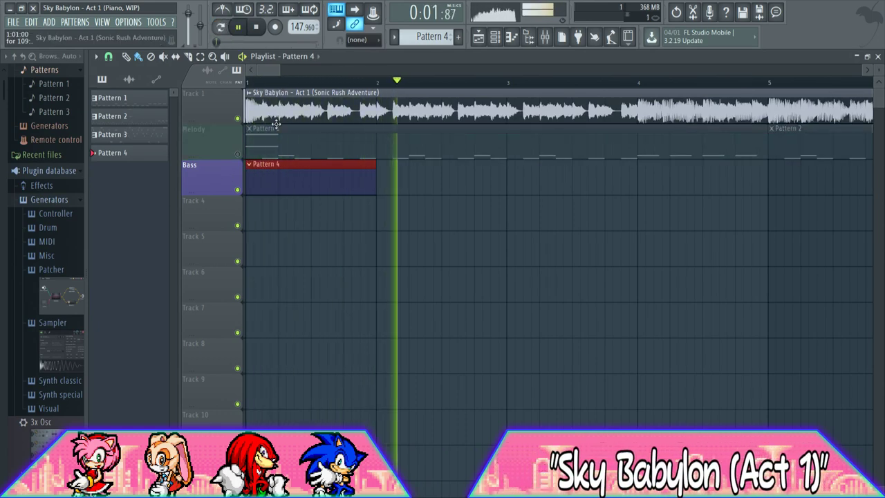
# Audition the C#6 and G#5 keys in the Bass piano roll of Pattern 4
pyautogui.click(110, 267)
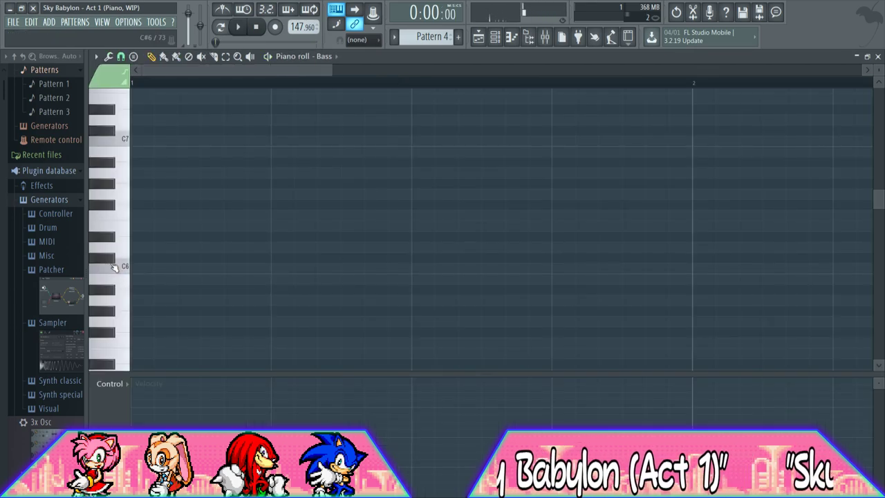
pyautogui.click(112, 313)
pyautogui.click(110, 261)
pyautogui.click(112, 312)
pyautogui.moveTo(367, 70); pyautogui.dragTo(582, 73)
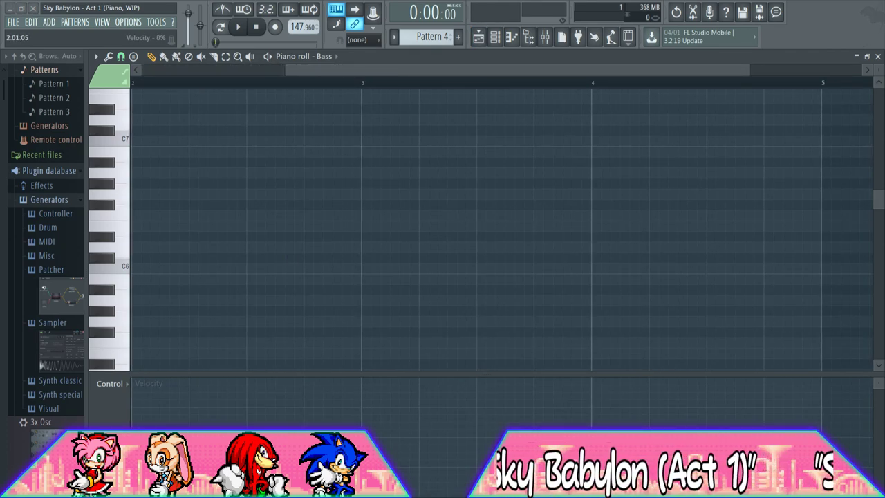
# Play the reference song in the playlist and set the playback position to bar 4
pyautogui.press('space')
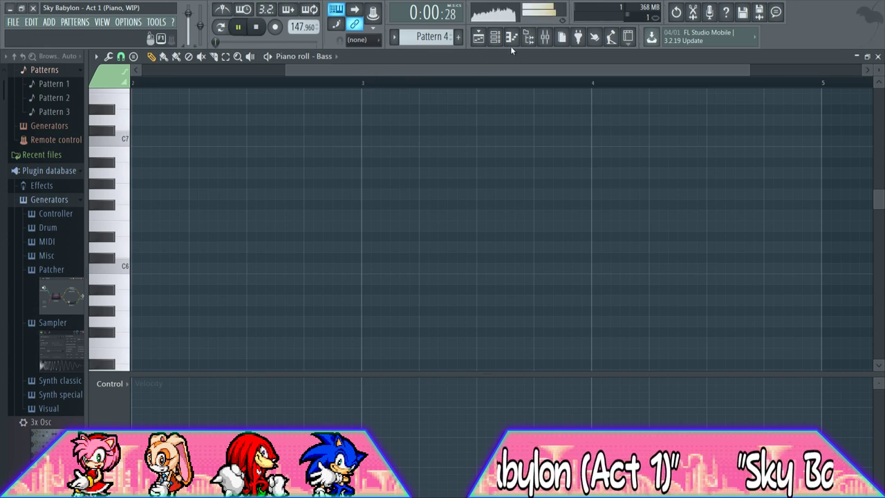
pyautogui.click(478, 38)
pyautogui.click(475, 83)
pyautogui.moveTo(276, 72)
pyautogui.mouseDown()
pyautogui.moveTo(326, 71)
pyautogui.moveTo(273, 69)
pyautogui.mouseUp()
pyautogui.press('space')
pyautogui.click(551, 84)
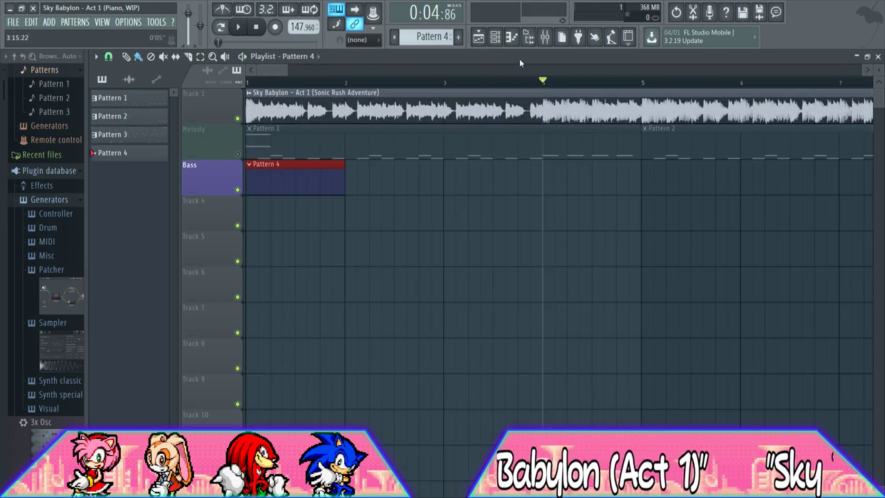
# Move the C#7 note at bar 7 of the Bass piano roll down to A#4 at the start of bar 6
pyautogui.click(512, 37)
pyautogui.click(511, 36)
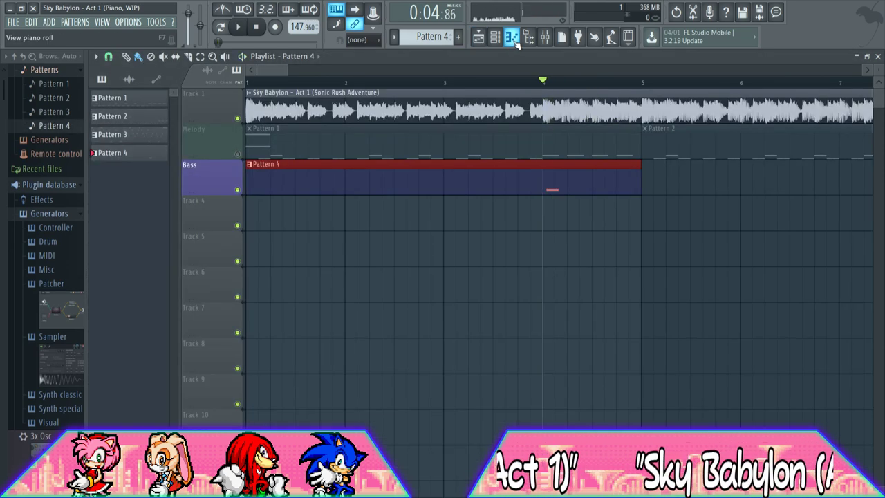
pyautogui.click(512, 37)
pyautogui.rightClick(181, 119)
pyautogui.press('space')
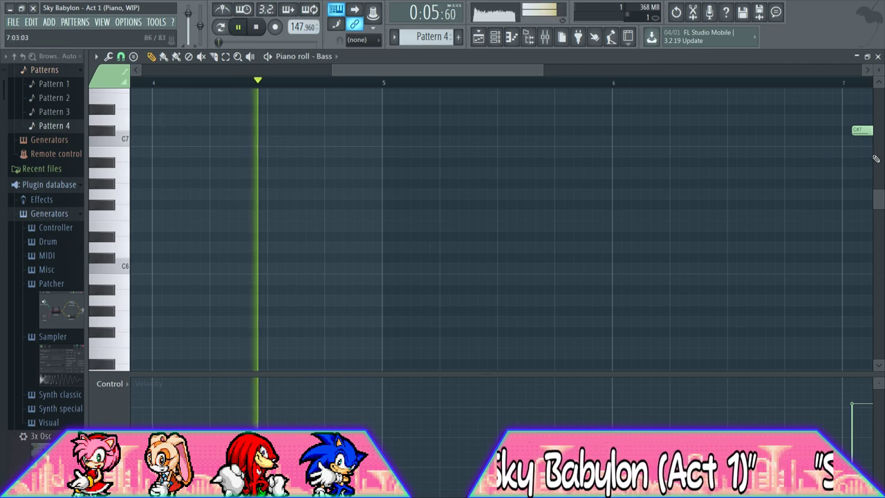
pyautogui.moveTo(866, 131); pyautogui.dragTo(625, 371)
pyautogui.press('space')
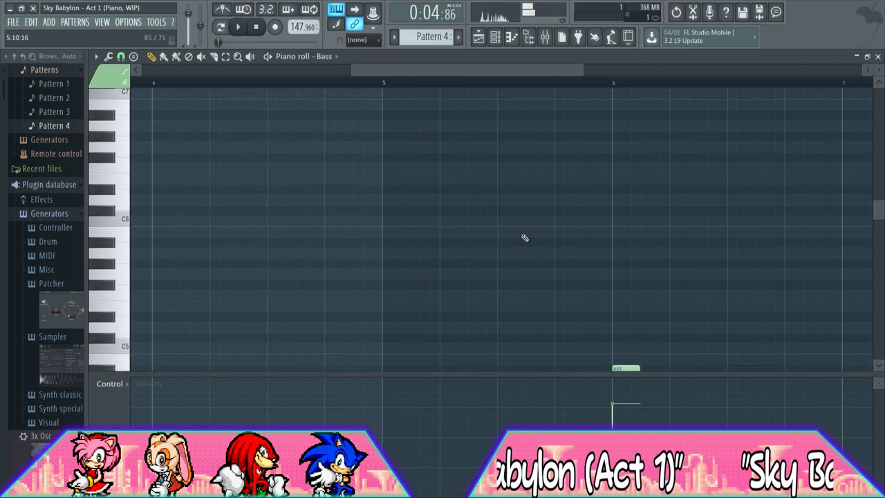
# Play the reference repeatedly from bar 4 to hear its first bass notes
pyautogui.moveTo(415, 70); pyautogui.dragTo(369, 70)
pyautogui.press('space')
pyautogui.press('space')
pyautogui.press('space')
pyautogui.press('space')
# Try bass notes at the start of bar 4 and delete them
pyautogui.scroll(-2, 327, 261)
pyautogui.moveTo(321, 298); pyautogui.dragTo(306, 333)
pyautogui.rightClick(319, 326)
pyautogui.moveTo(304, 298); pyautogui.dragTo(304, 308)
pyautogui.rightClick(304, 308)
# Compare playback from bar 4 with piano keys between G#4 and E5 to match the bass pitches
pyautogui.press('space')
pyautogui.press('space')
pyautogui.press('space')
pyautogui.press('space')
pyautogui.click(113, 279)
pyautogui.press('space')
pyautogui.press('space')
pyautogui.click(112, 277)
pyautogui.click(114, 330)
pyautogui.click(109, 267)
pyautogui.click(112, 245)
pyautogui.press('space')
pyautogui.press('space')
pyautogui.click(112, 254)
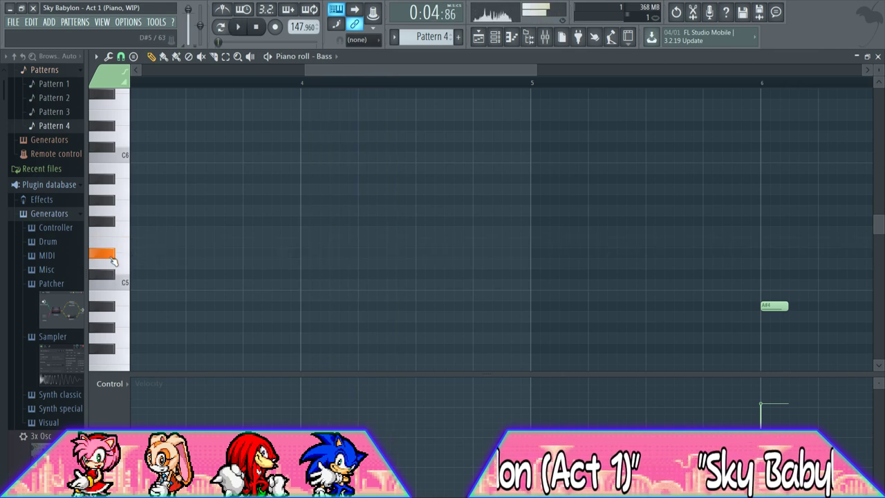
# Place the bass notes C#5, G#4, C#5 and D#5 in succession from the start of bar 4, checking each against playback
pyautogui.click(305, 275)
pyautogui.moveTo(338, 338)
pyautogui.mouseDown()
pyautogui.moveTo(332, 316)
pyautogui.moveTo(343, 336)
pyautogui.mouseUp()
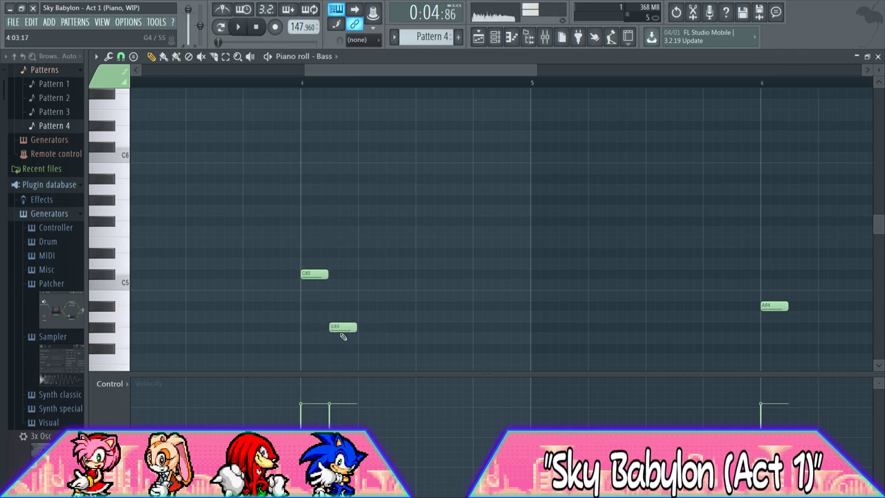
pyautogui.press('space')
pyautogui.press('space')
pyautogui.click(373, 274)
pyautogui.press('space')
pyautogui.press('space')
pyautogui.click(391, 253)
pyautogui.press('space')
pyautogui.press('space')
# Continue the bar 4 bass run with F#5 and G#5, comparing both pitches with the playback
pyautogui.click(419, 232)
pyautogui.moveTo(414, 223); pyautogui.dragTo(417, 221)
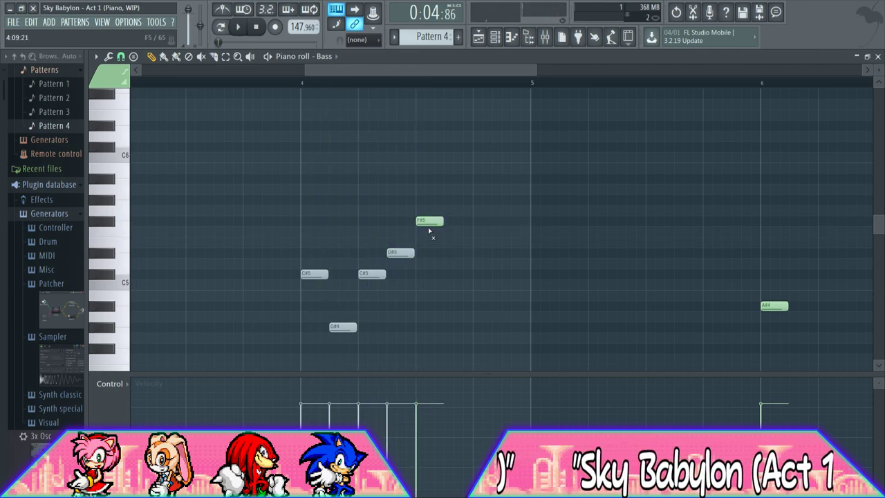
pyautogui.press('space')
pyautogui.press('space')
pyautogui.click(432, 221)
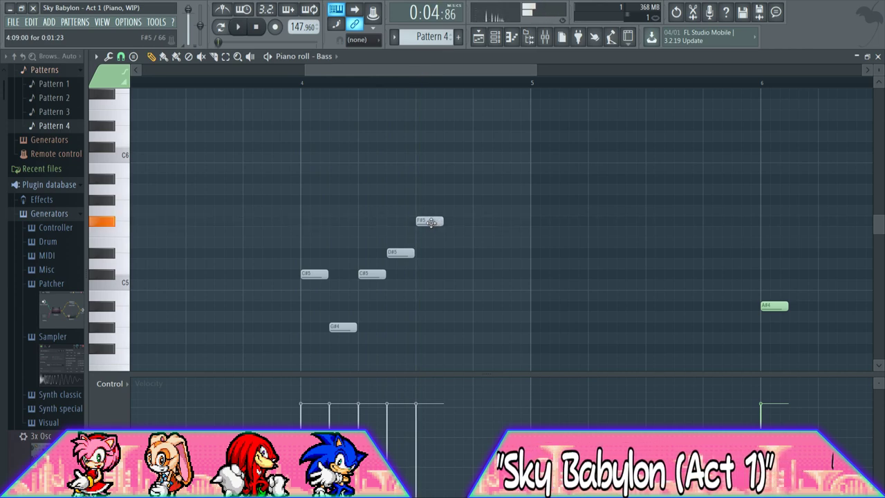
pyautogui.click(417, 84)
pyautogui.press('space')
pyautogui.press('space')
pyautogui.press('space')
pyautogui.press('space')
pyautogui.click(428, 222)
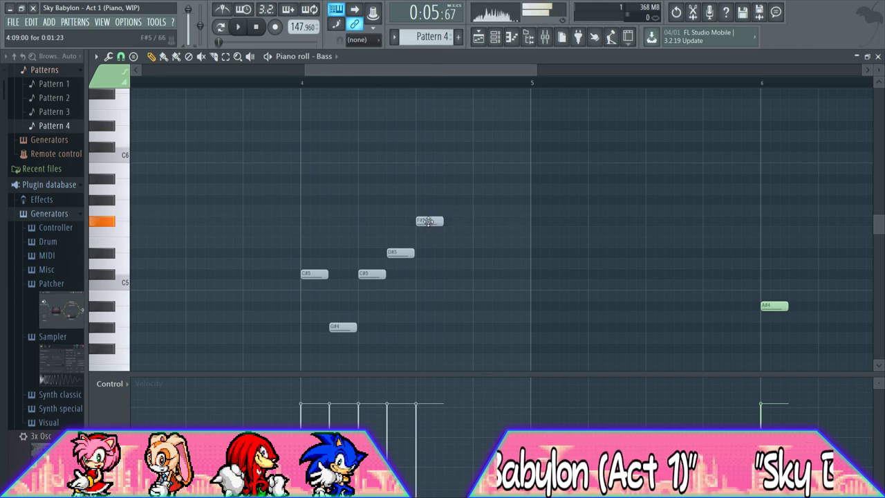
pyautogui.click(450, 200)
pyautogui.press('space')
pyautogui.press('space')
pyautogui.press('space')
pyautogui.press('space')
# Finish the bar 4 bass run with C#5 and D#5, comparing them with the playback
pyautogui.click(473, 252)
pyautogui.moveTo(472, 251); pyautogui.dragTo(473, 274)
pyautogui.press('space')
pyautogui.press('space')
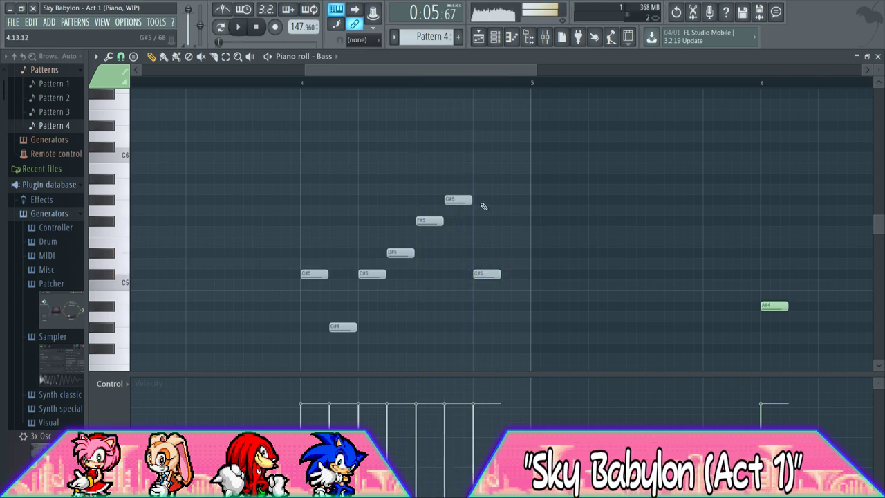
pyautogui.click(475, 84)
pyautogui.press('space')
pyautogui.press('space')
pyautogui.click(484, 274)
pyautogui.press('space')
pyautogui.press('space')
pyautogui.click(508, 252)
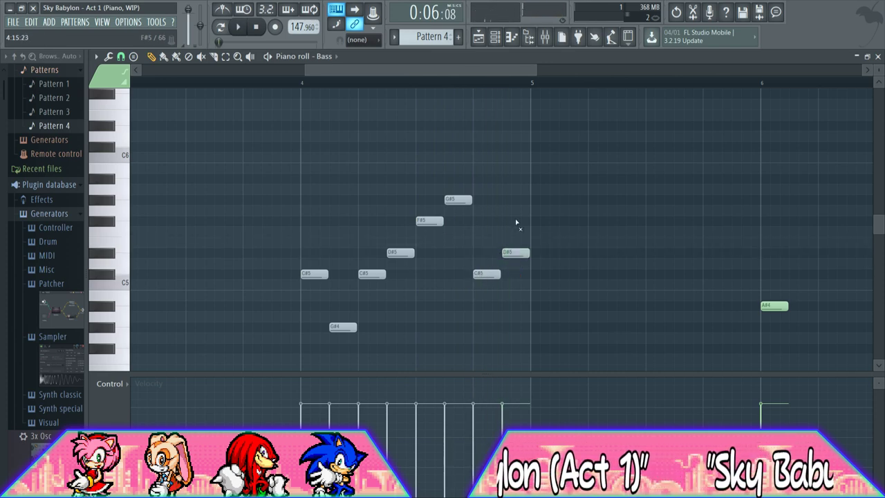
# Play through the bar 4 bass run and delete the stray A#4 note at the start of bar 6
pyautogui.moveTo(302, 172)
pyautogui.mouseDown()
pyautogui.moveTo(453, 331)
pyautogui.moveTo(539, 342)
pyautogui.moveTo(522, 260)
pyautogui.moveTo(465, 180)
pyautogui.moveTo(398, 263)
pyautogui.mouseUp()
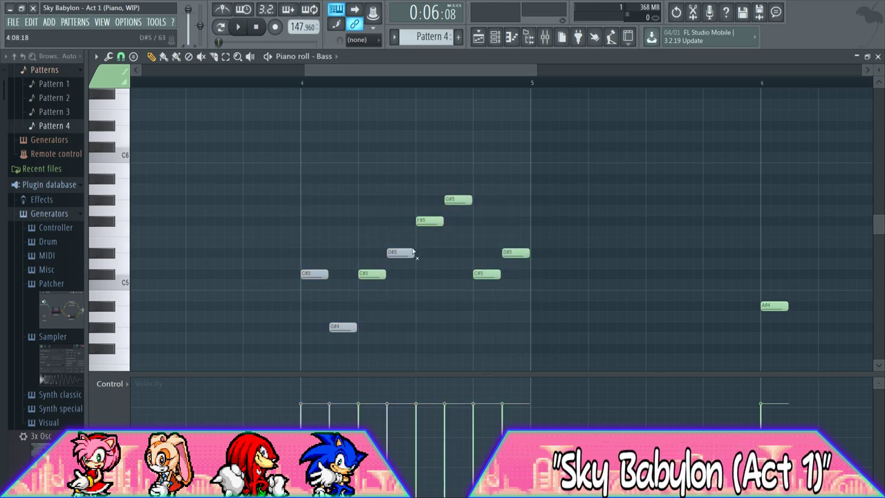
pyautogui.press('space')
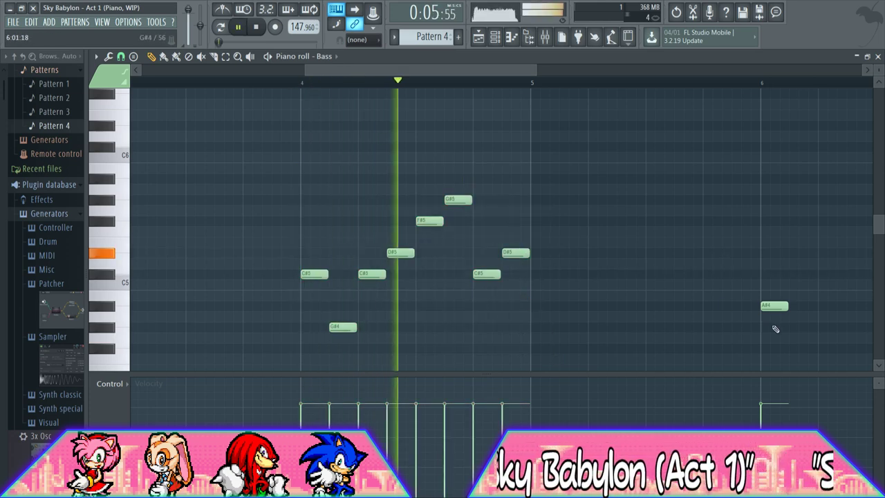
pyautogui.rightClick(773, 307)
pyautogui.press('space')
# Lower the volume of mixer Insert 10 and play back the bass run to check the balance
pyautogui.press('F9')
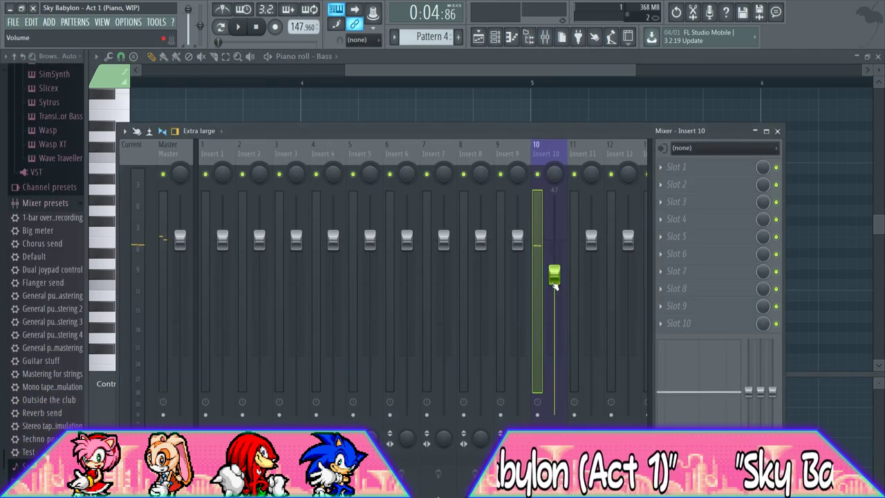
pyautogui.moveTo(554, 279); pyautogui.dragTo(554, 316)
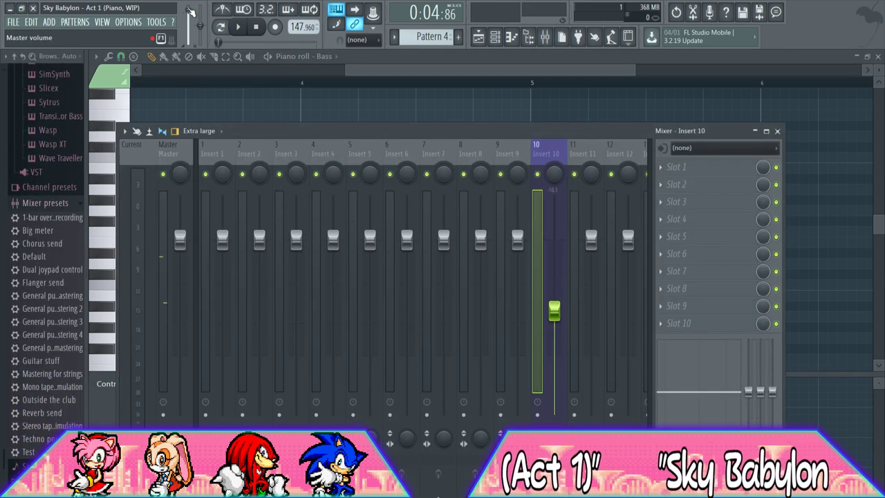
pyautogui.press('space')
pyautogui.moveTo(551, 325)
pyautogui.mouseDown()
pyautogui.moveTo(551, 361)
pyautogui.moveTo(553, 322)
pyautogui.mouseUp()
pyautogui.moveTo(634, 68); pyautogui.dragTo(627, 68)
pyautogui.press('space')
# Copy the bar 4 bass notes from Pattern 4 and paste them into bar 1 of the Pattern 3 melody
pyautogui.moveTo(564, 341); pyautogui.dragTo(302, 195)
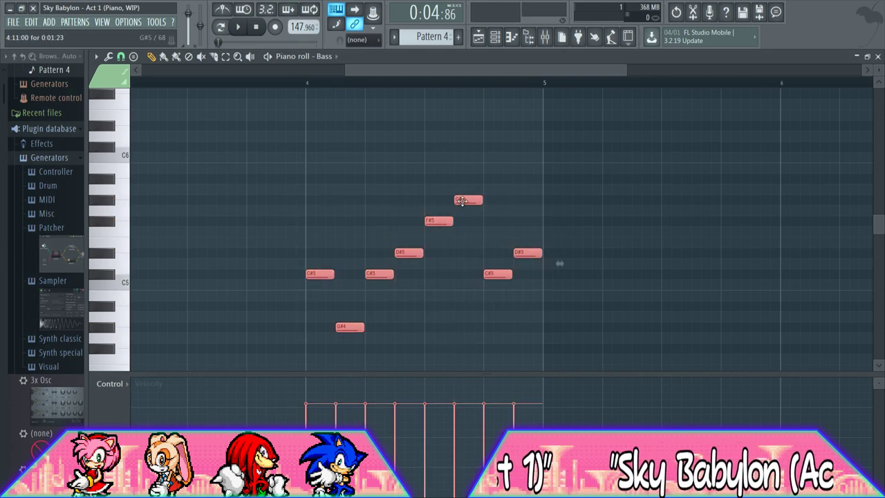
pyautogui.hotkey('ctrl', 'c')
pyautogui.moveTo(446, 36); pyautogui.dragTo(445, 27)
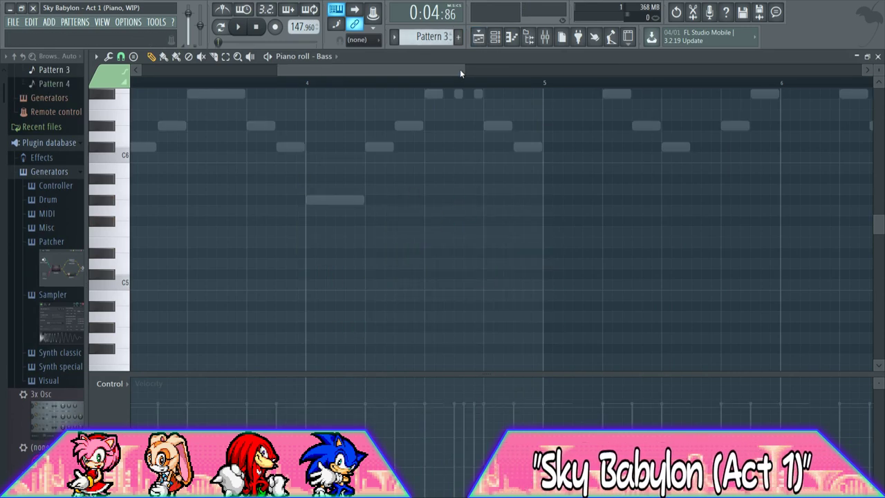
pyautogui.moveTo(462, 71); pyautogui.dragTo(325, 72)
pyautogui.scroll(3, 316, 166)
pyautogui.rightClick(272, 240)
pyautogui.hotkey('ctrl', 'v')
pyautogui.scroll(-3, 318, 275)
# Delete the repeated C#5 and D#5 notes from the pasted run and stack the remaining pitches at the start of bar 1
pyautogui.click(281, 269)
pyautogui.rightClick(197, 275)
pyautogui.rightClick(321, 274)
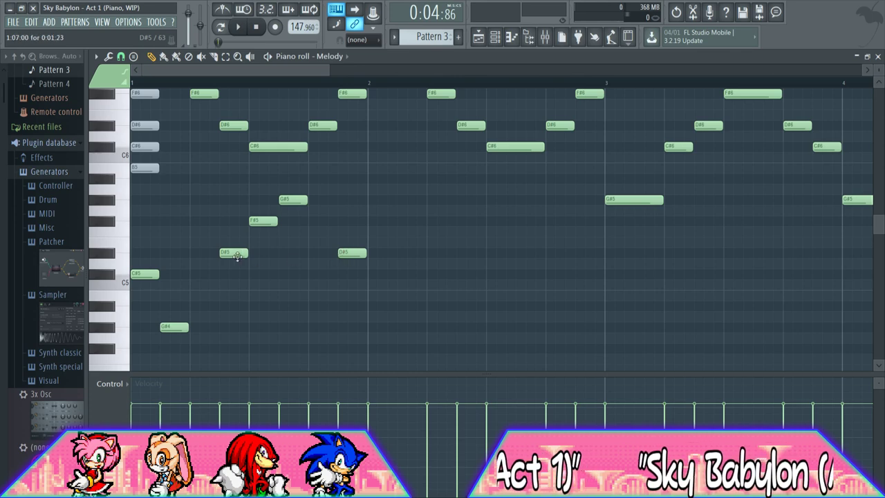
pyautogui.moveTo(238, 256); pyautogui.dragTo(148, 256)
pyautogui.moveTo(263, 221); pyautogui.dragTo(145, 221)
pyautogui.moveTo(293, 201); pyautogui.dragTo(147, 202)
pyautogui.rightClick(351, 253)
pyautogui.moveTo(162, 329); pyautogui.dragTo(133, 329)
# Delete all the pasted bass notes stacked at the start of bar 1 in Pattern 3
pyautogui.scroll(3, 200, 300)
pyautogui.rightClick(147, 263)
pyautogui.rightClick(153, 286)
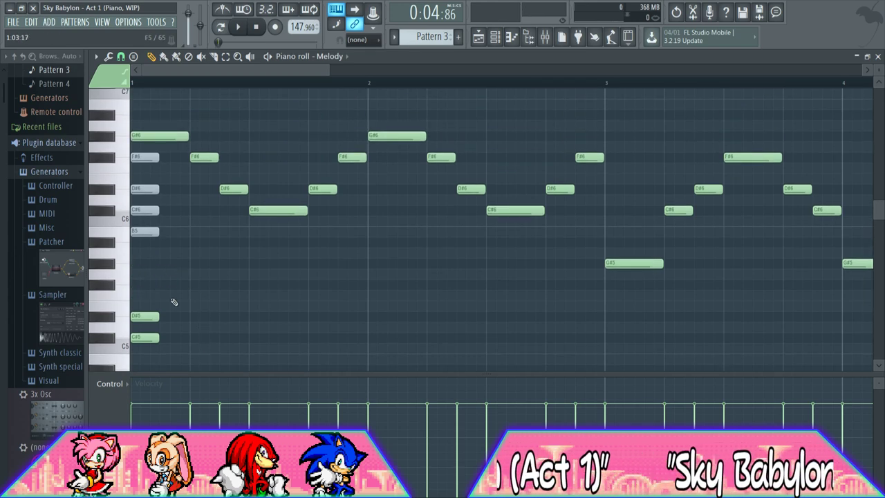
pyautogui.rightClick(159, 335)
pyautogui.scroll(-4, 159, 338)
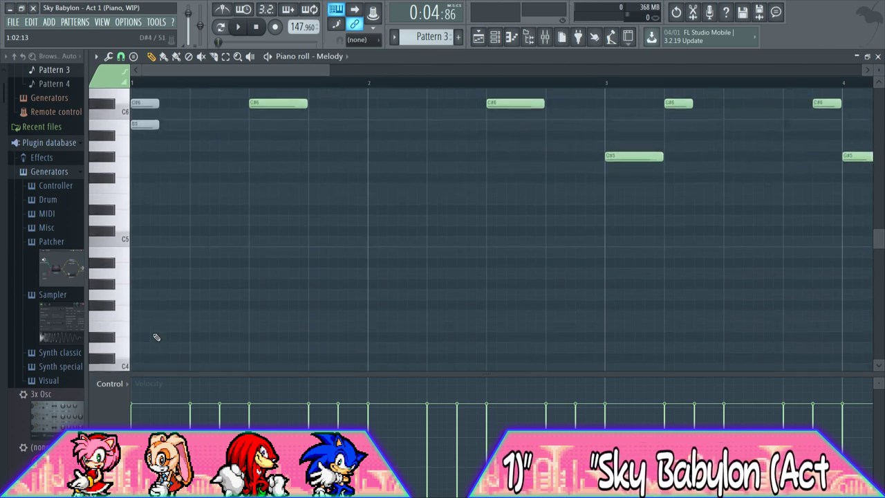
pyautogui.scroll(6, 162, 327)
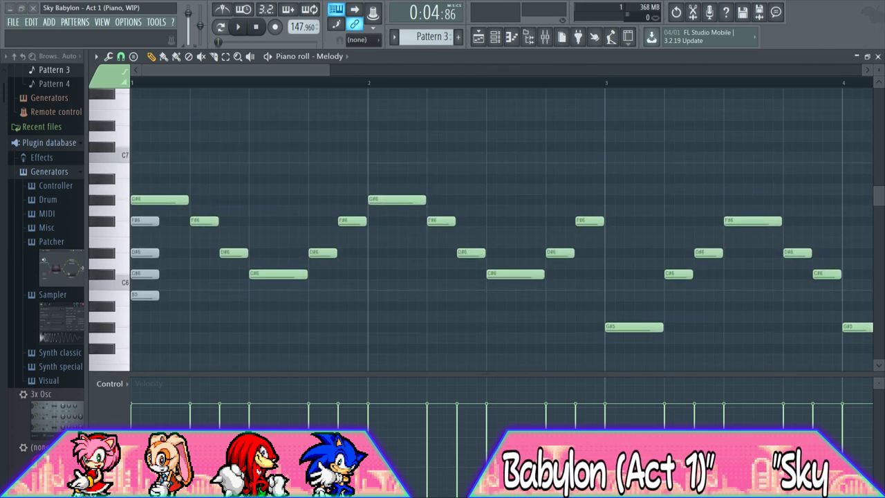
# Play the Pattern 3 melody against the reference from late in bar 3
pyautogui.moveTo(331, 70); pyautogui.dragTo(479, 71)
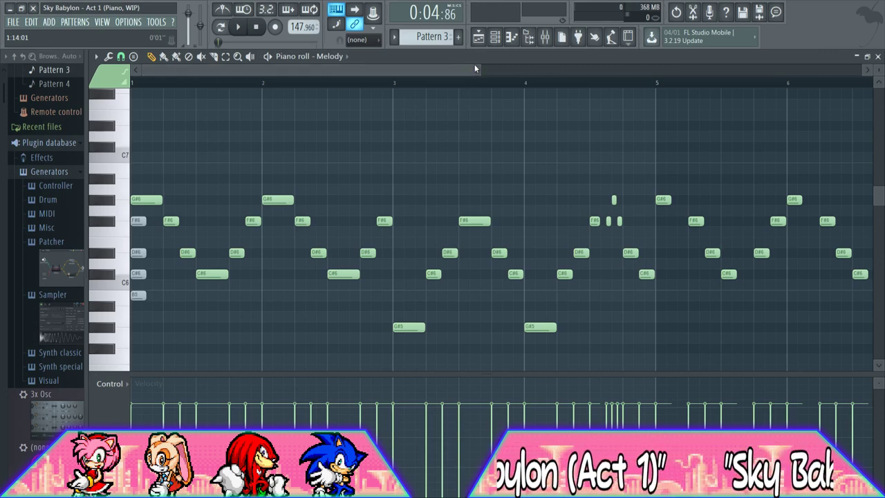
pyautogui.click(136, 83)
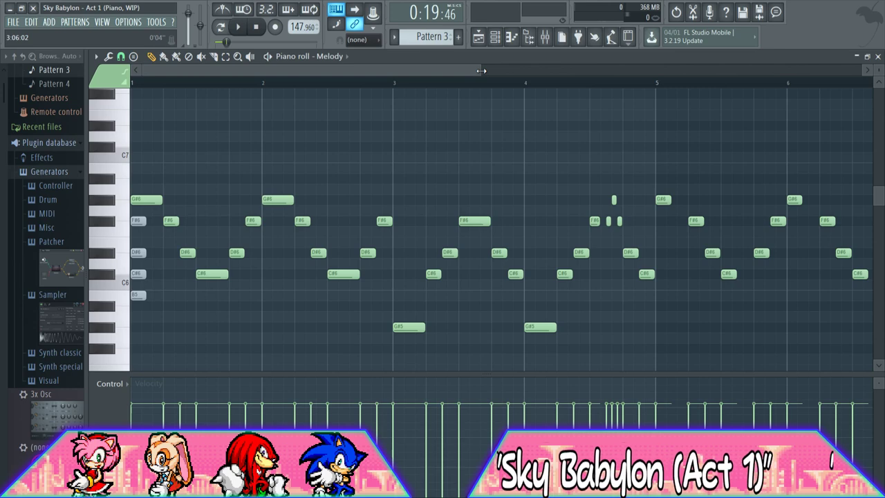
pyautogui.press('space')
pyautogui.click(481, 79)
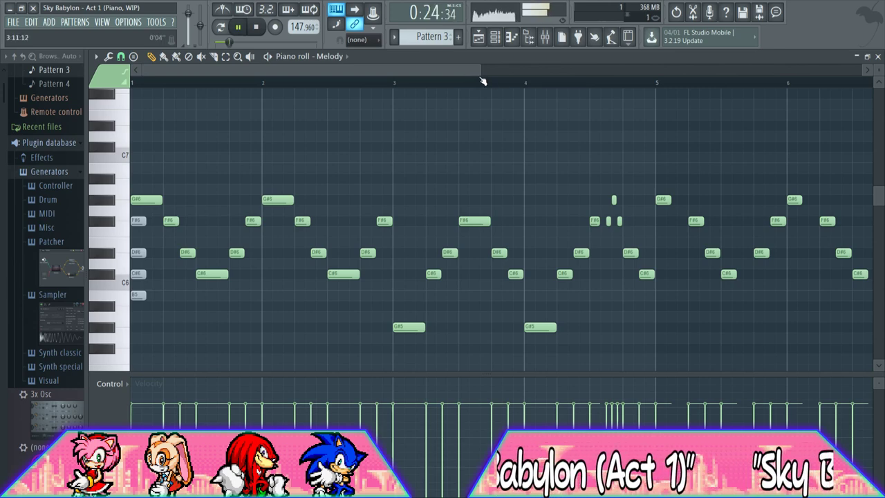
# Enable the Melody track and mute the Bass track in the playlist, then return to the Melody piano roll
pyautogui.click(495, 38)
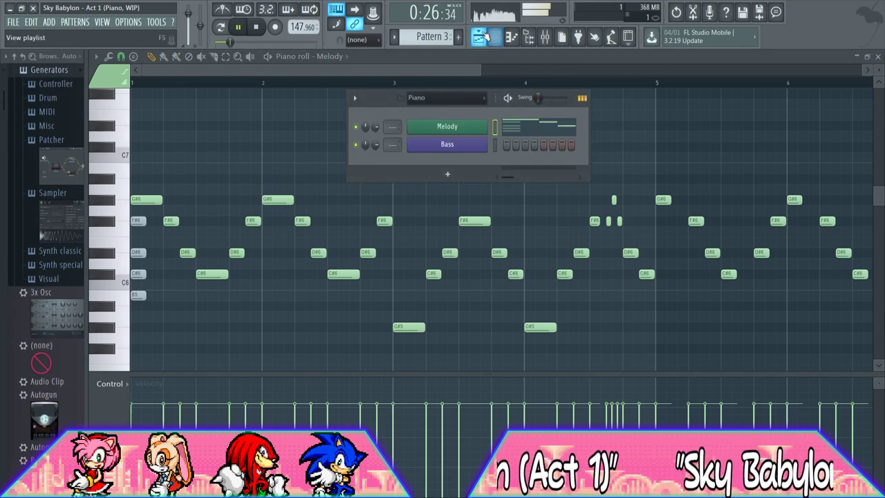
pyautogui.click(480, 38)
pyautogui.click(237, 153)
pyautogui.click(237, 189)
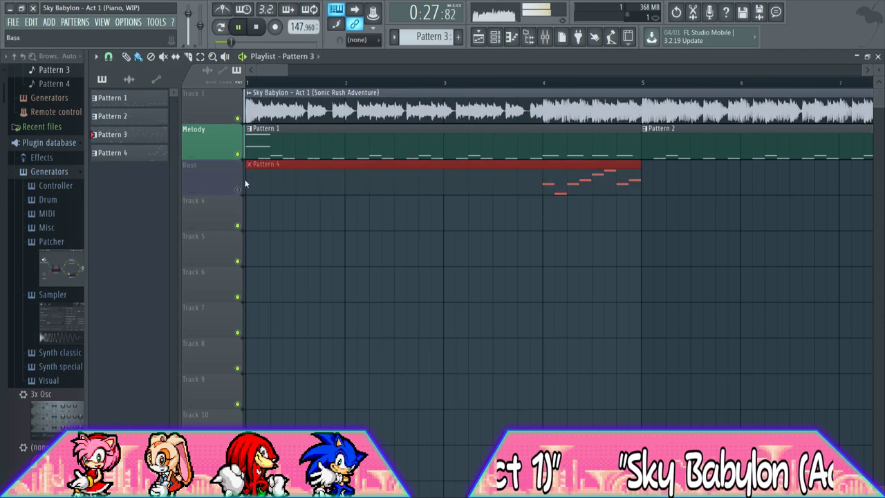
pyautogui.click(512, 38)
pyautogui.moveTo(447, 70); pyautogui.dragTo(370, 71)
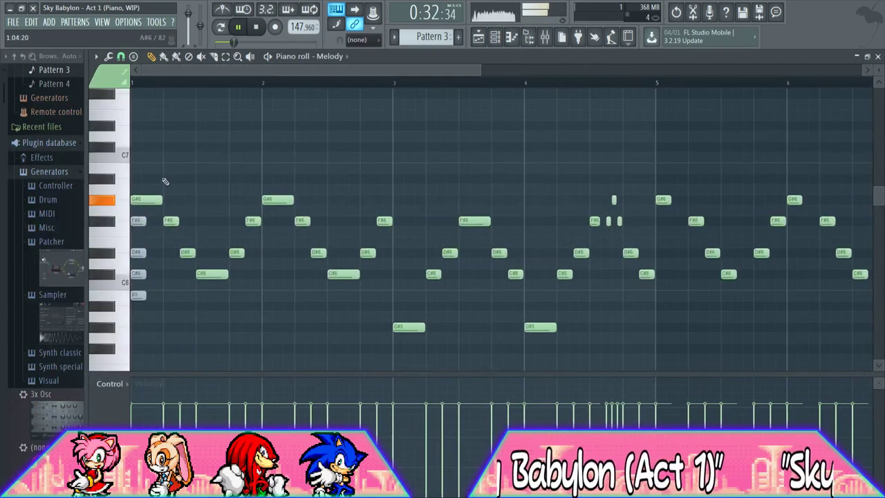
# Stop playback and audition the F6, B5 and C#6 piano keys to compare their pitches
pyautogui.press('space')
pyautogui.click(114, 233)
pyautogui.click(116, 298)
pyautogui.click(116, 299)
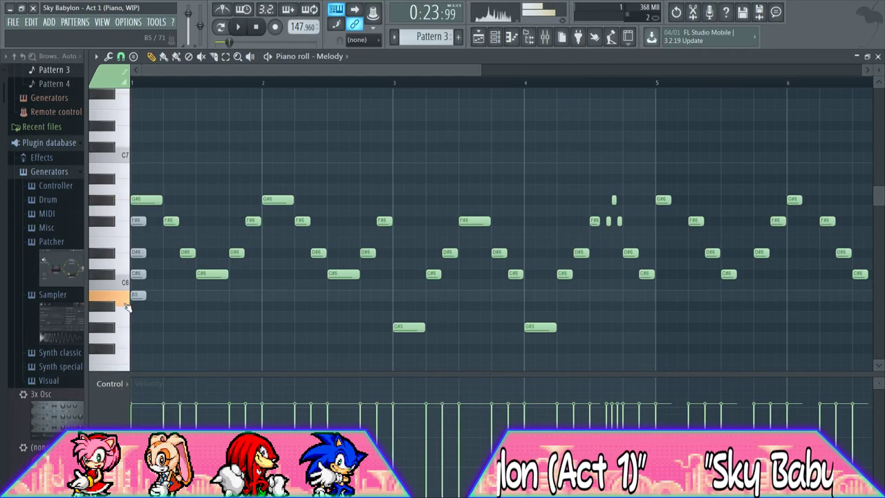
pyautogui.click(114, 275)
pyautogui.click(114, 275)
pyautogui.click(112, 277)
pyautogui.click(129, 300)
pyautogui.click(114, 276)
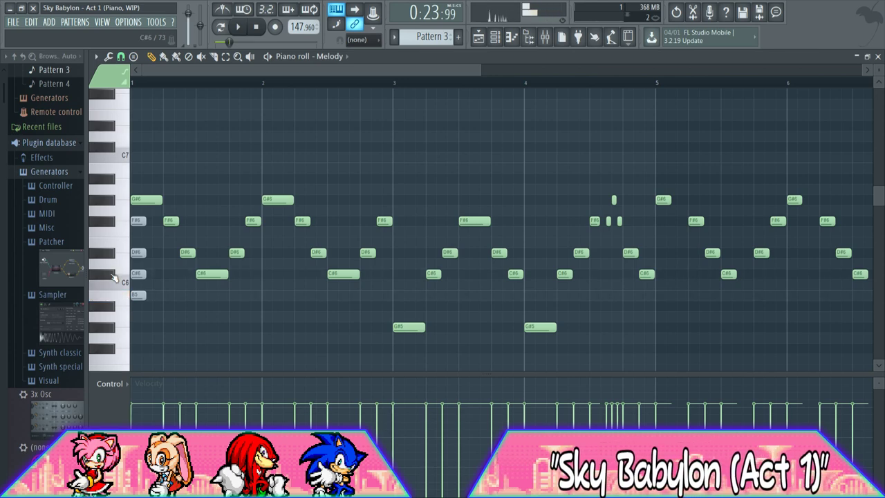
# Audition piano keys between F#5 and C#6 and try an F#5 note at the start of bar 1
pyautogui.click(118, 329)
pyautogui.click(118, 325)
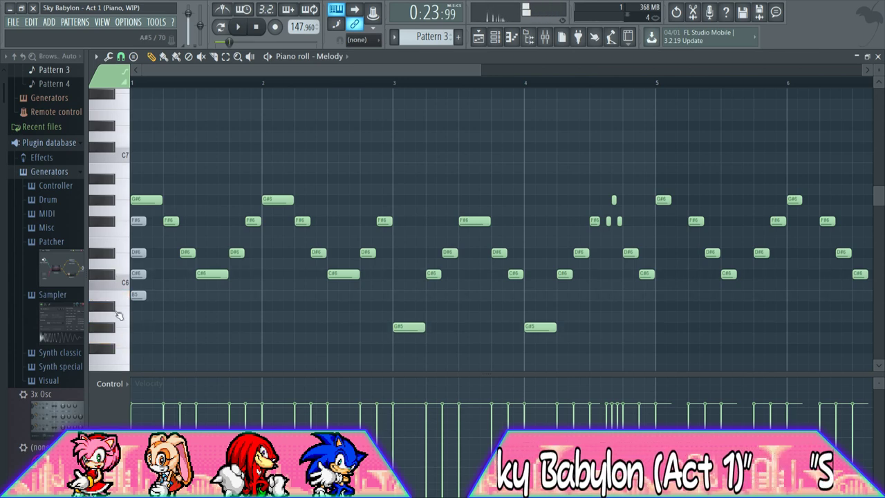
pyautogui.click(116, 278)
pyautogui.click(116, 326)
pyautogui.click(121, 307)
pyautogui.click(119, 297)
pyautogui.click(116, 351)
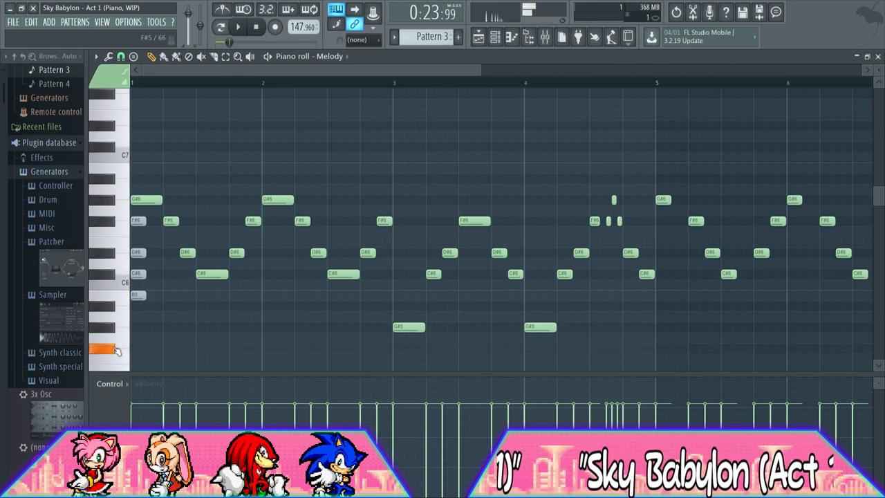
pyautogui.click(143, 350)
pyautogui.rightClick(150, 353)
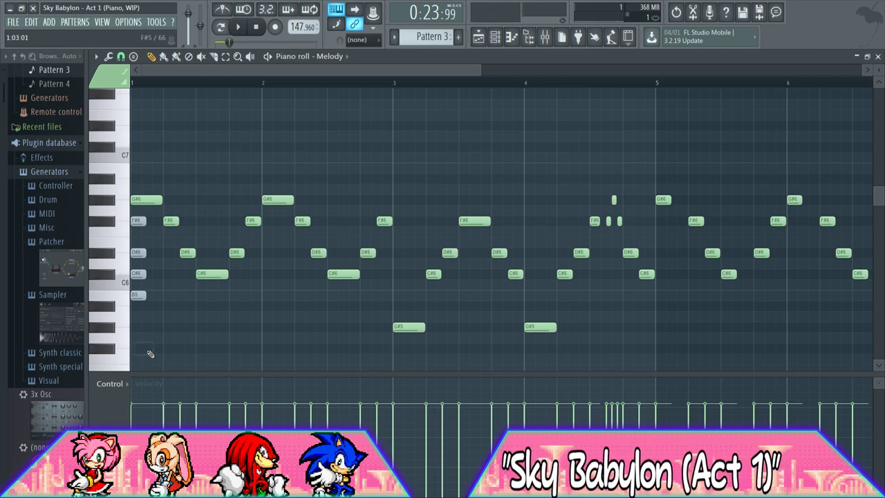
# Audition the G#5, C#6 and D#6 piano keys in turn to work out the melody's pitch sequence
pyautogui.click(115, 328)
pyautogui.click(116, 278)
pyautogui.click(114, 253)
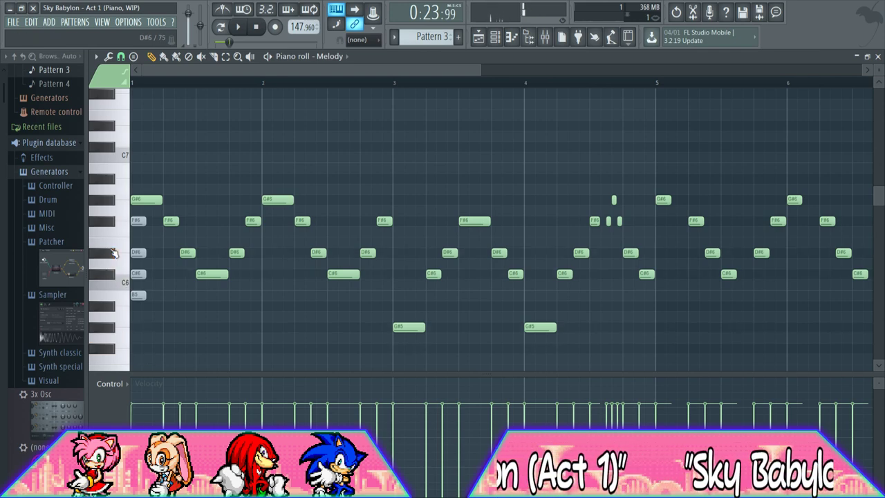
pyautogui.click(112, 278)
pyautogui.click(114, 255)
pyautogui.click(112, 275)
pyautogui.click(113, 253)
pyautogui.click(112, 276)
pyautogui.click(108, 255)
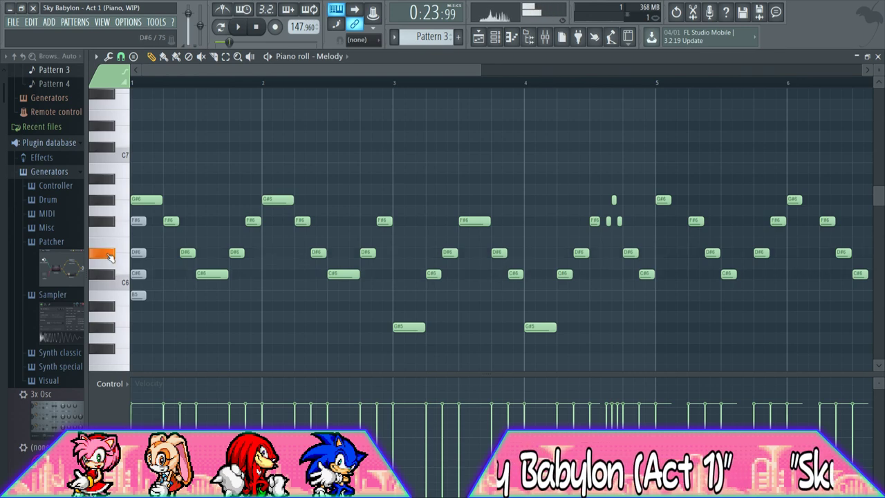
pyautogui.click(107, 326)
pyautogui.click(112, 276)
pyautogui.click(112, 253)
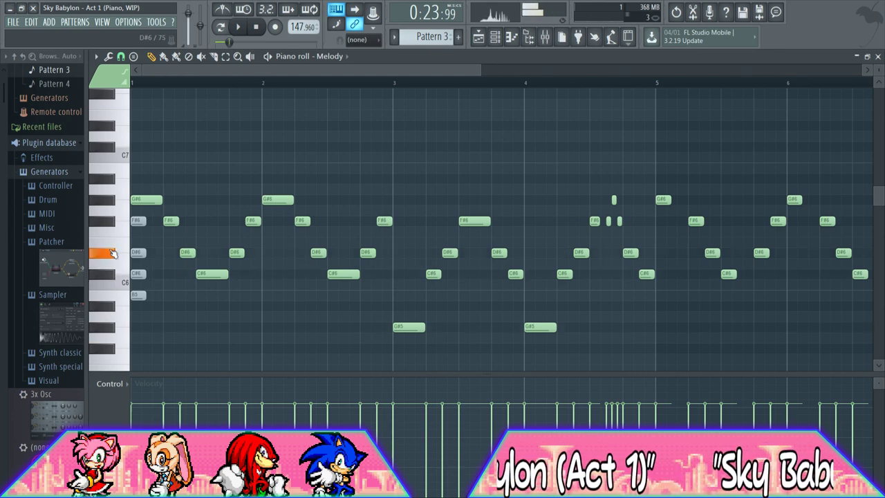
pyautogui.click(112, 277)
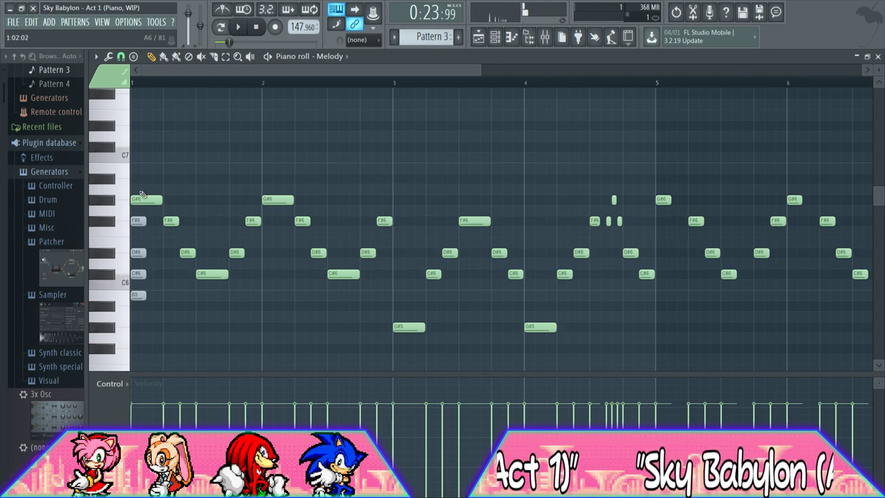
# Play the arrangement in the playlist from bar 20 to hear the reference beyond the end of Pattern 3
pyautogui.click(478, 37)
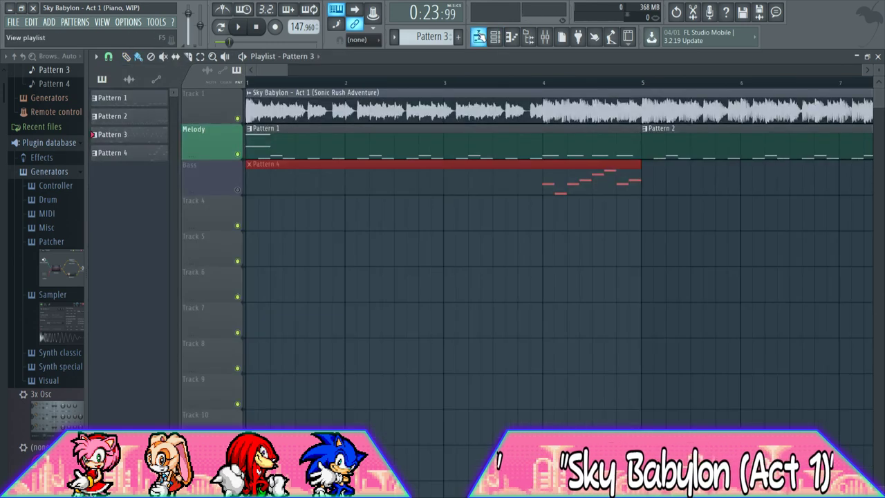
pyautogui.moveTo(287, 70); pyautogui.dragTo(336, 70)
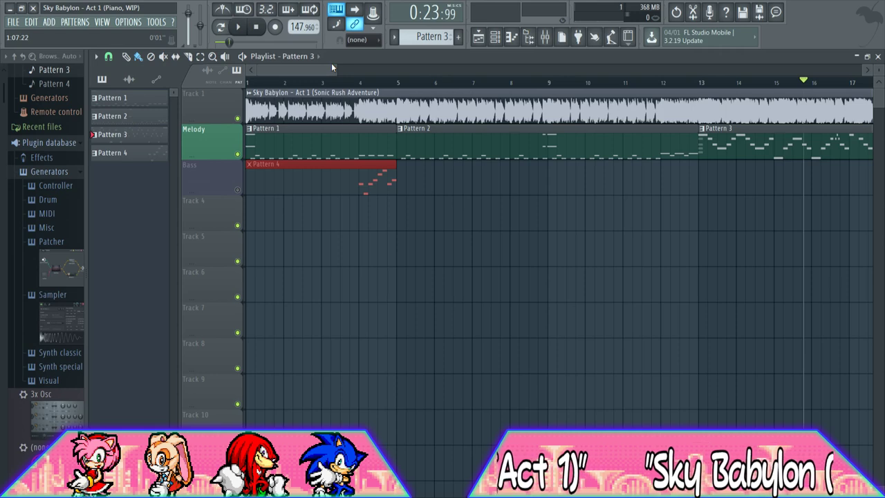
pyautogui.moveTo(276, 69); pyautogui.dragTo(346, 82)
pyautogui.click(291, 83)
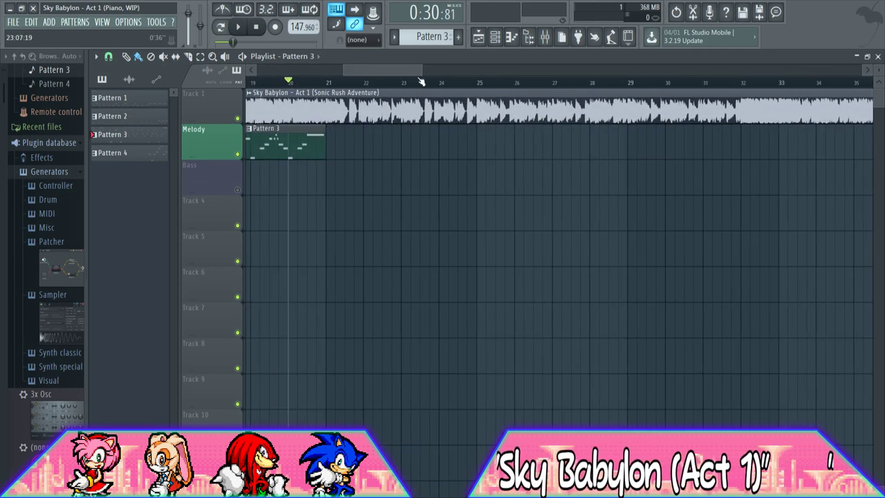
pyautogui.press('space')
pyautogui.moveTo(422, 71); pyautogui.dragTo(372, 71)
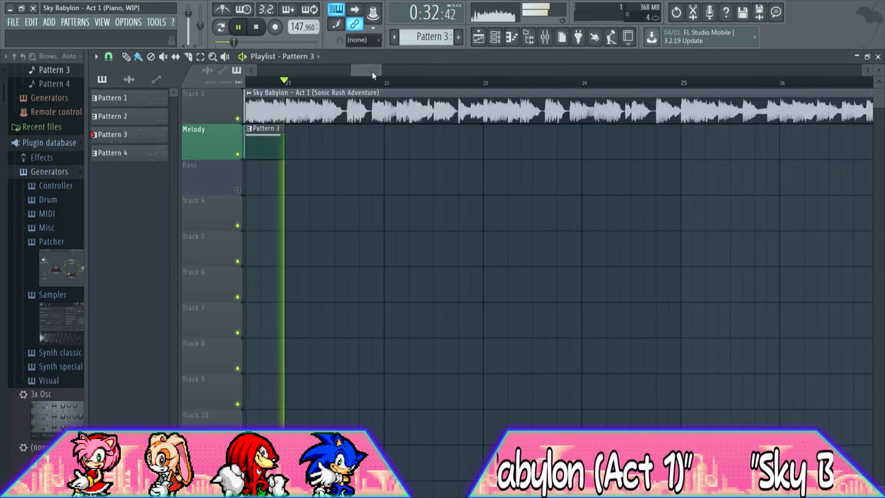
# Stop playback, place a new Pattern 5 clip at bar 21 on the Melody track and open its Melody piano roll
pyautogui.press('space')
pyautogui.click(285, 83)
pyautogui.scroll(1, 415, 37)
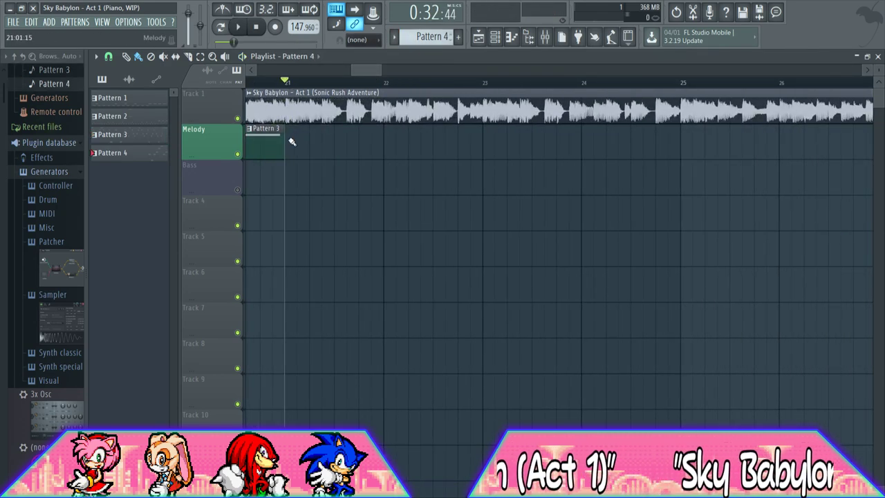
pyautogui.scroll(1, 435, 36)
pyautogui.moveTo(332, 153)
pyautogui.mouseDown()
pyautogui.moveTo(342, 154)
pyautogui.moveTo(317, 159)
pyautogui.mouseUp()
pyautogui.click(512, 37)
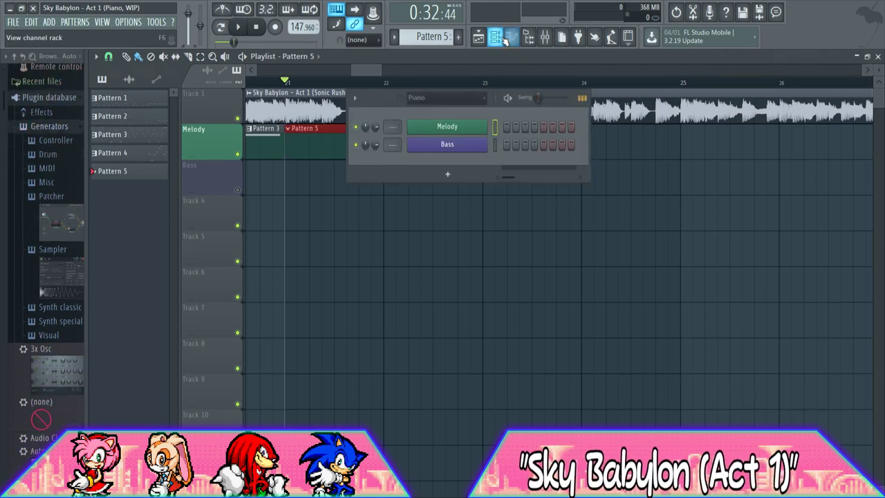
pyautogui.click(514, 39)
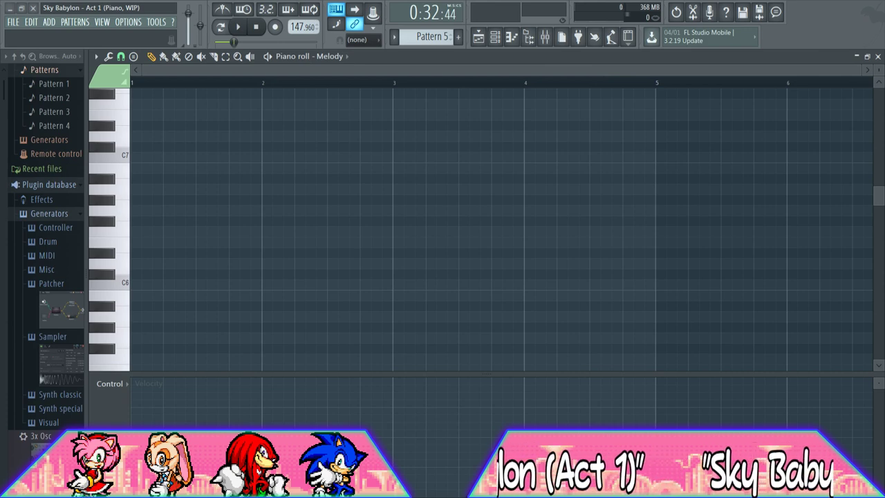
# Audition the opening pitch against the reference and add a shortened B5 note at the start of bar 1
pyautogui.press('space')
pyautogui.moveTo(849, 69); pyautogui.dragTo(599, 70)
pyautogui.press('space')
pyautogui.click(110, 201)
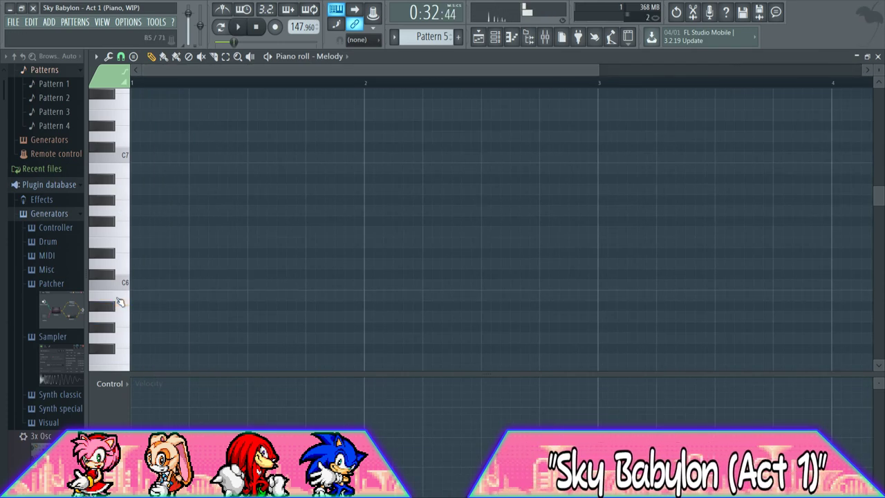
pyautogui.click(163, 296)
pyautogui.press('space')
pyautogui.moveTo(179, 296); pyautogui.dragTo(160, 297)
pyautogui.press('space')
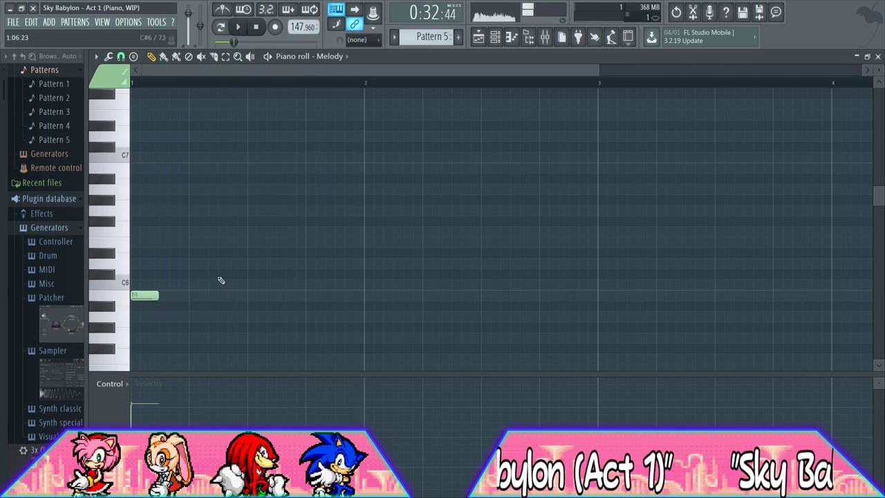
# Add two C#6 notes in bar 1 followed by a B5 note at its end, checking against playback
pyautogui.click(220, 275)
pyautogui.press('space')
pyautogui.press('space')
pyautogui.click(278, 274)
pyautogui.press('space')
pyautogui.click(337, 296)
pyautogui.press('space')
# Add a B5 note followed by two C#6 notes in bar 2 and play the phrase from the start
pyautogui.click(396, 296)
pyautogui.click(463, 275)
pyautogui.press('space')
pyautogui.moveTo(463, 275); pyautogui.dragTo(457, 281)
pyautogui.press('space')
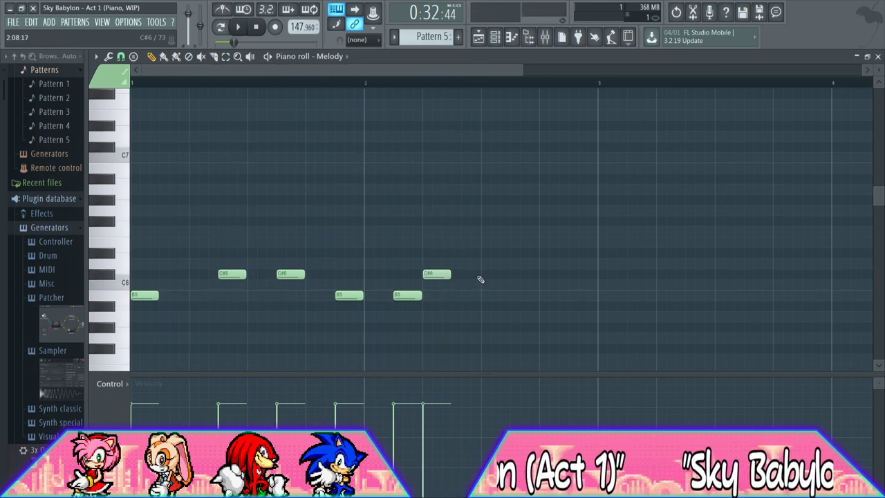
pyautogui.click(480, 279)
pyautogui.press('space')
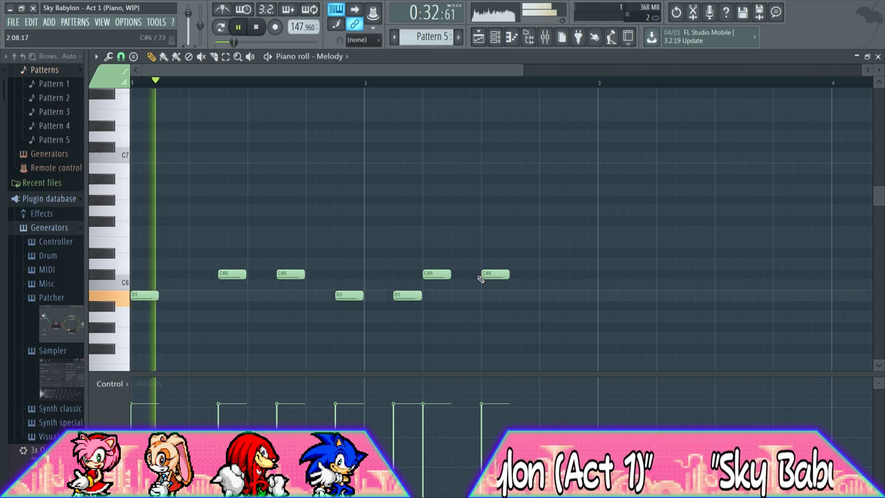
# Add a B5 note at the start of bar 3 and replay the passage leading into it
pyautogui.moveTo(400, 67); pyautogui.dragTo(479, 68)
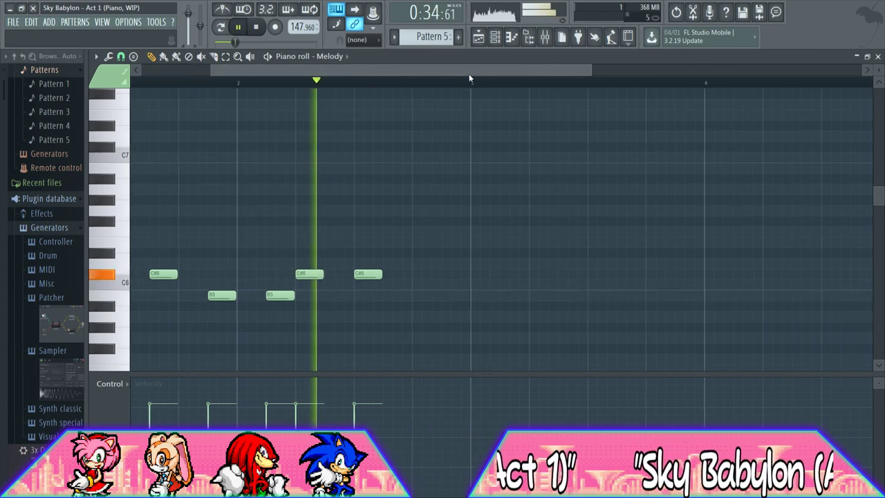
pyautogui.press('space')
pyautogui.click(463, 296)
pyautogui.click(466, 82)
pyautogui.press('space')
pyautogui.moveTo(465, 71); pyautogui.dragTo(478, 74)
pyautogui.press('space')
# Add two C#6 notes in the second half of bar 3, comparing them with the reference
pyautogui.press('space')
pyautogui.moveTo(528, 285); pyautogui.dragTo(528, 270)
pyautogui.press('space')
pyautogui.press('space')
pyautogui.moveTo(576, 285); pyautogui.dragTo(577, 274)
pyautogui.press('space')
# Add a G#5 note at the end of bar 3 and another near the start of bar 4, then replay them
pyautogui.moveTo(500, 71); pyautogui.dragTo(532, 70)
pyautogui.moveTo(557, 306); pyautogui.dragTo(574, 327)
pyautogui.press('space')
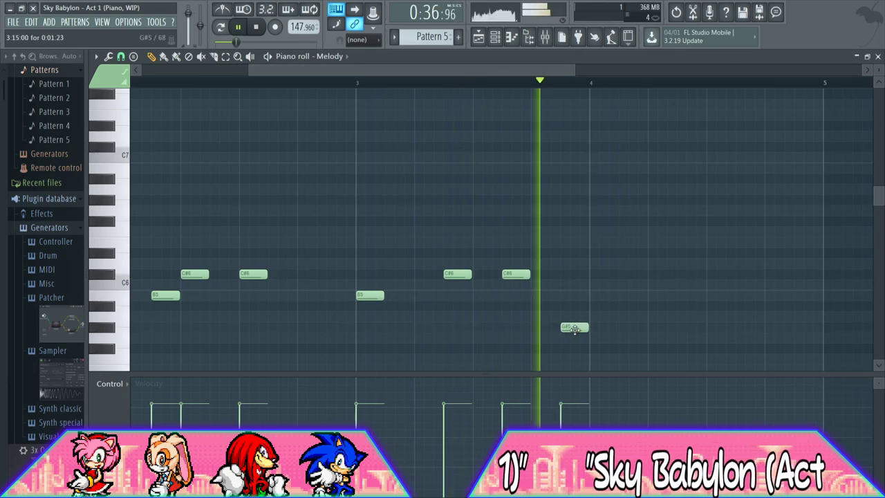
pyautogui.press('space')
pyautogui.click(626, 328)
pyautogui.click(577, 82)
pyautogui.press('space')
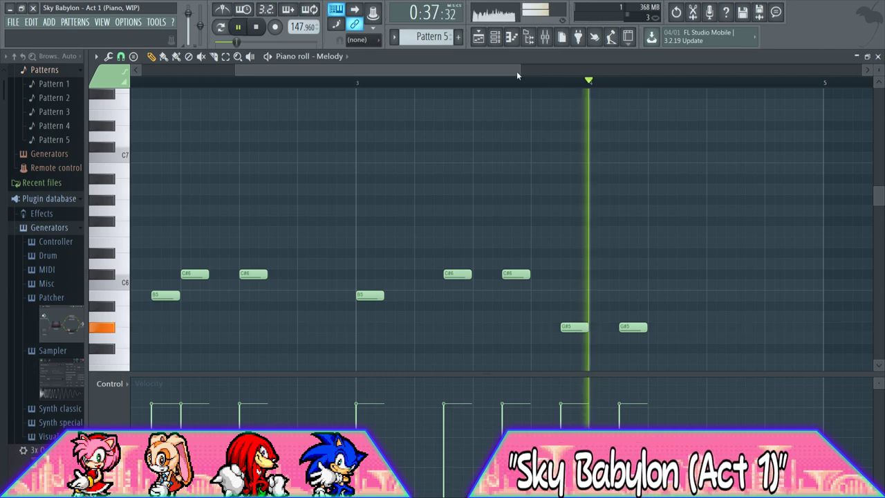
# Shorten the first G#5 note in bar 4 and add G#5 notes on beats 2, 3 and 4
pyautogui.moveTo(507, 71); pyautogui.dragTo(550, 70)
pyautogui.press('space')
pyautogui.click(538, 328)
pyautogui.press('space')
pyautogui.press('space')
pyautogui.click(609, 329)
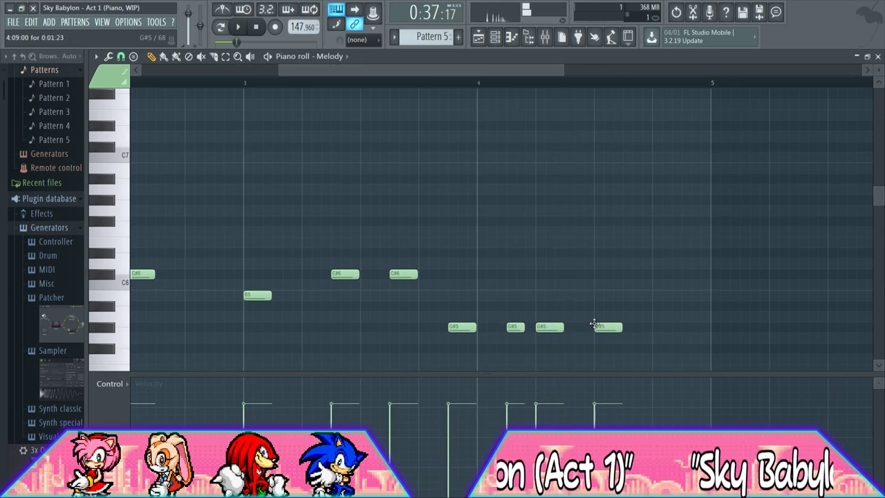
pyautogui.press('space')
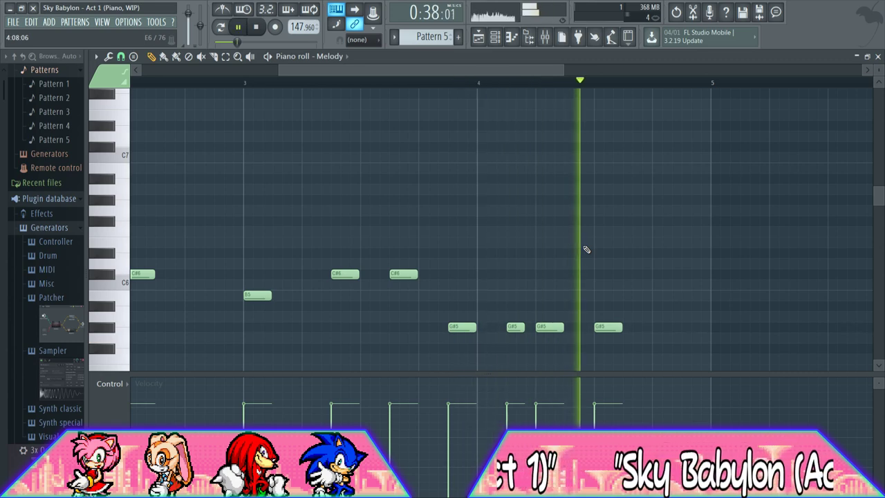
pyautogui.click(664, 328)
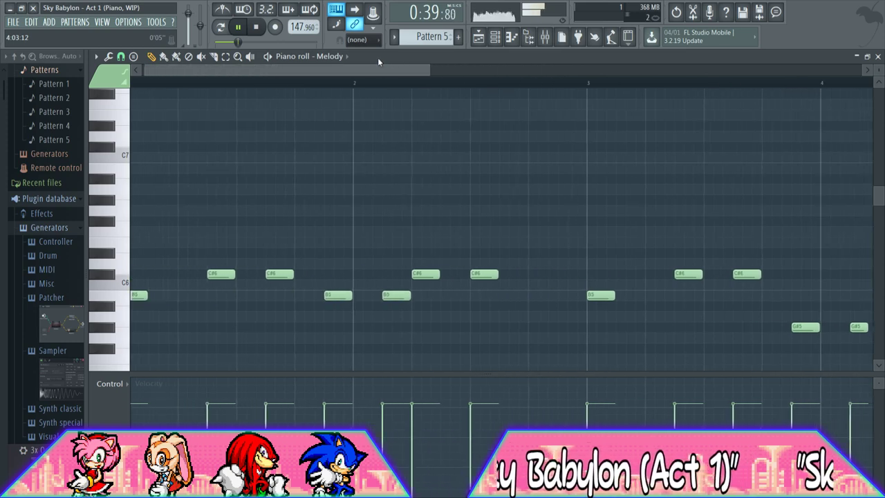
# Open Pattern 2 from the playlist in the piano roll and copy all of its melody notes
pyautogui.click(483, 38)
pyautogui.moveTo(367, 70); pyautogui.dragTo(270, 67)
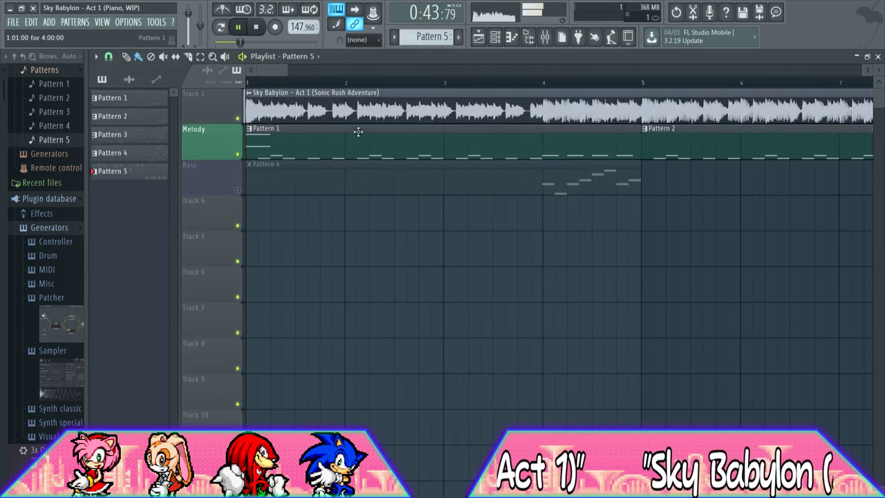
pyautogui.click(690, 133)
pyautogui.doubleClick(690, 132)
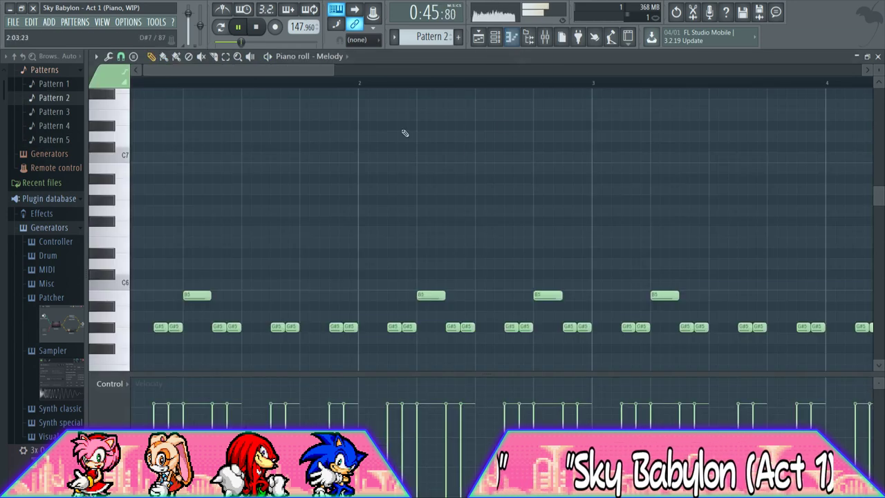
pyautogui.moveTo(543, 72); pyautogui.dragTo(735, 69)
pyautogui.press('space')
pyautogui.scroll(-3, 710, 114)
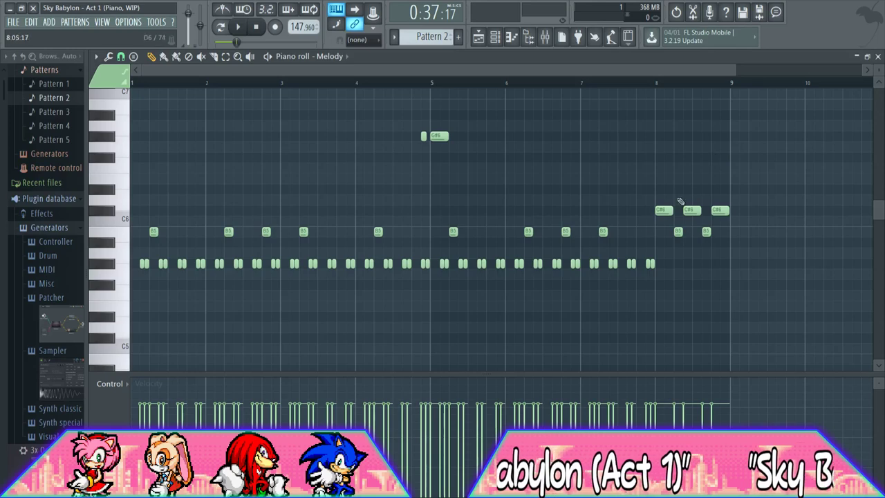
pyautogui.hotkey('ctrl', 'a')
pyautogui.hotkey('ctrl', 'd')
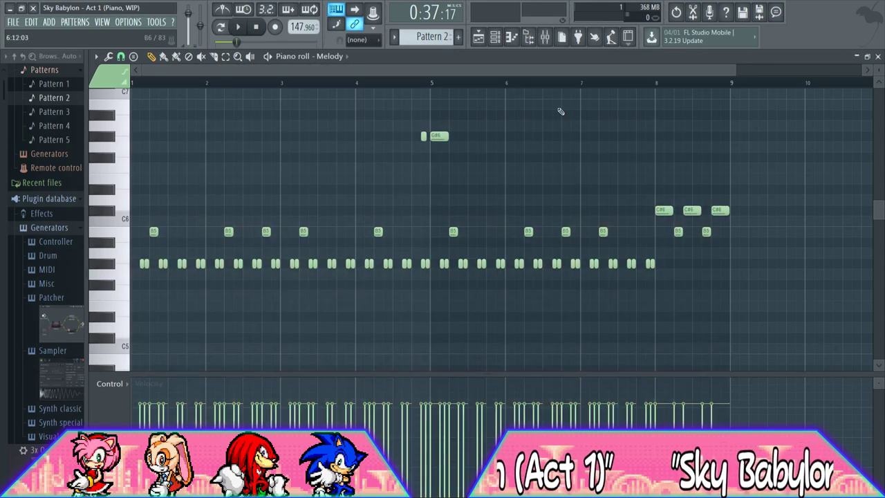
# Set the playlist position to bar 25 after Pattern 5 and switch to a new empty Pattern 6
pyautogui.click(478, 40)
pyautogui.moveTo(296, 69); pyautogui.dragTo(405, 72)
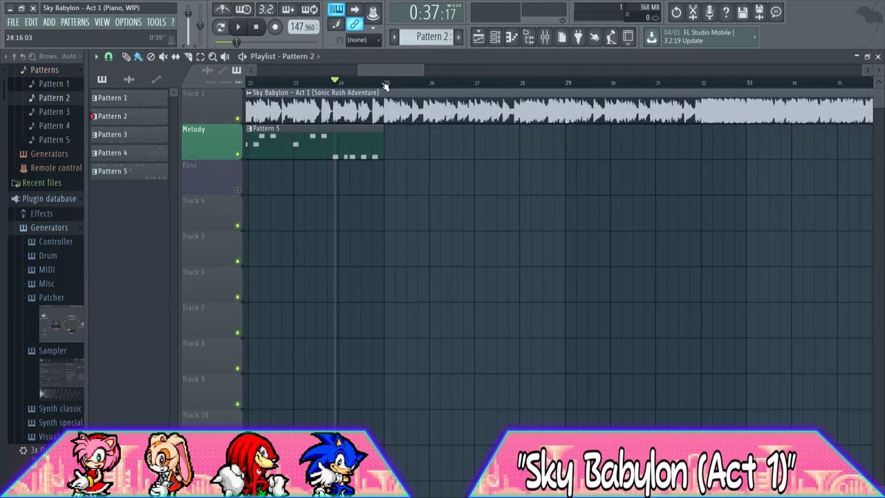
pyautogui.click(511, 38)
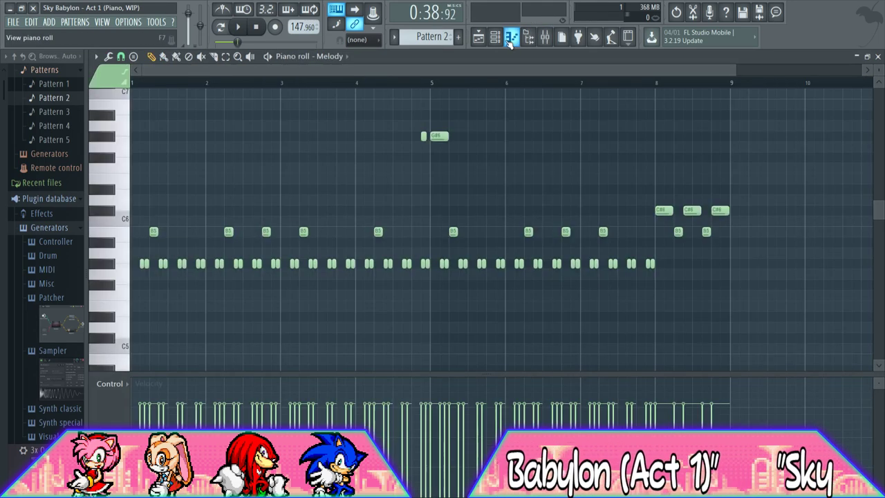
pyautogui.click(478, 37)
pyautogui.scroll(-3, 417, 39)
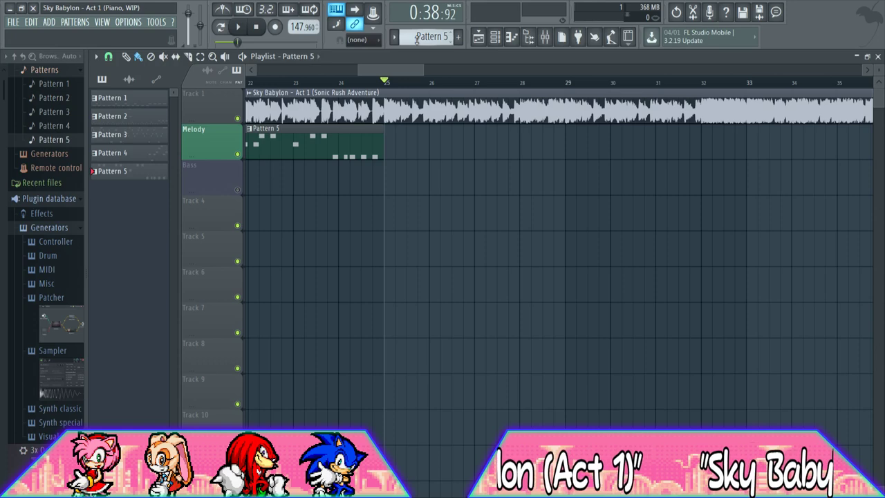
pyautogui.press('space')
pyautogui.press('space')
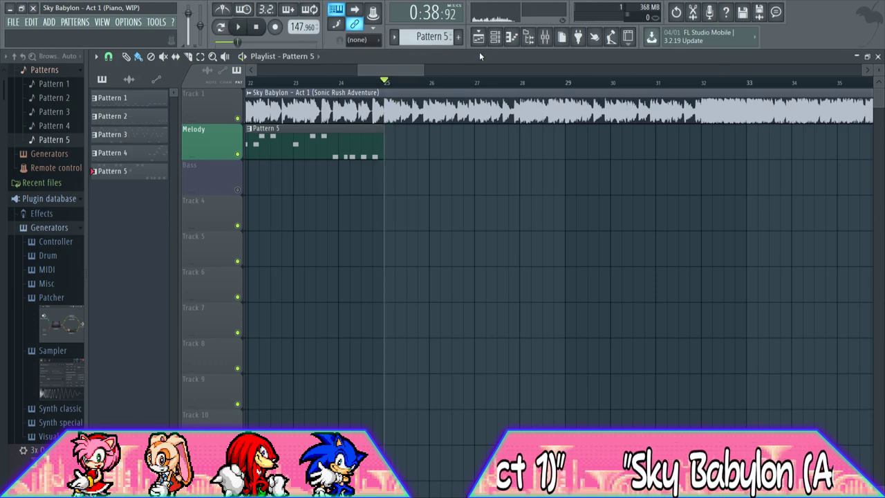
pyautogui.scroll(-1, 445, 37)
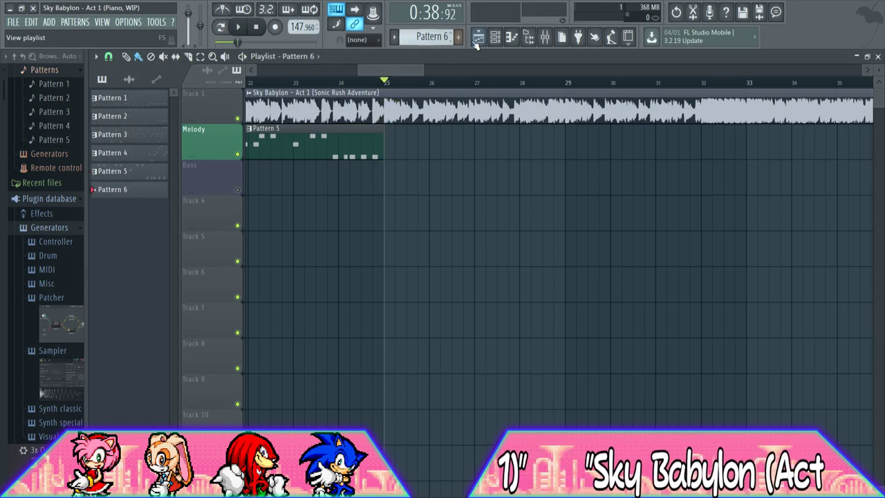
# Paste the copied Pattern 2 notes into Pattern 6's Melody piano roll and listen to the reference from bar 25
pyautogui.click(511, 38)
pyautogui.moveTo(861, 69); pyautogui.dragTo(712, 52)
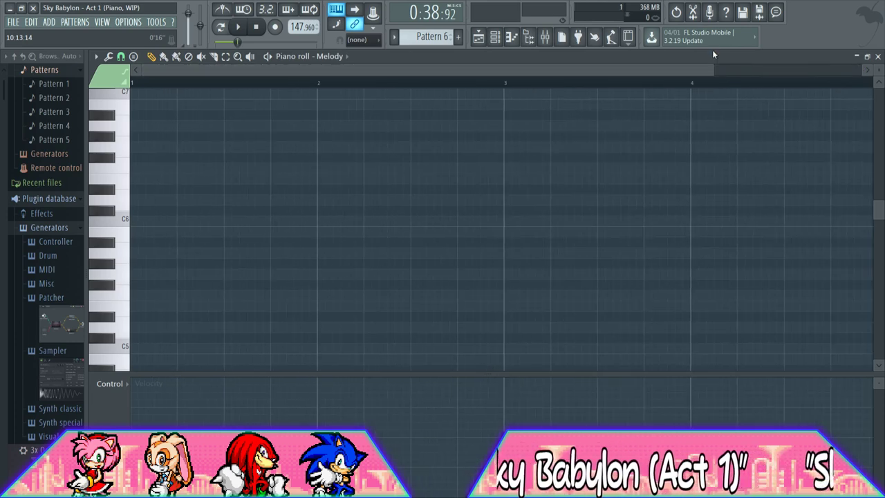
pyautogui.hotkey('ctrl', 'v')
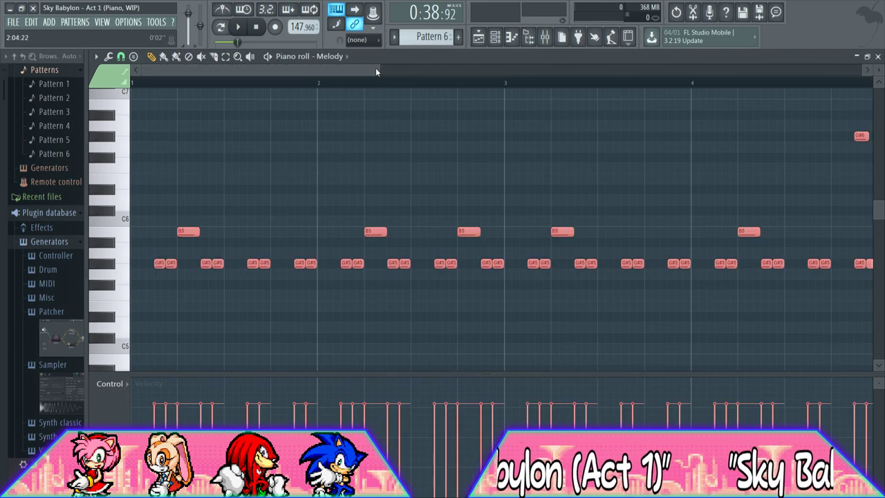
pyautogui.press('space')
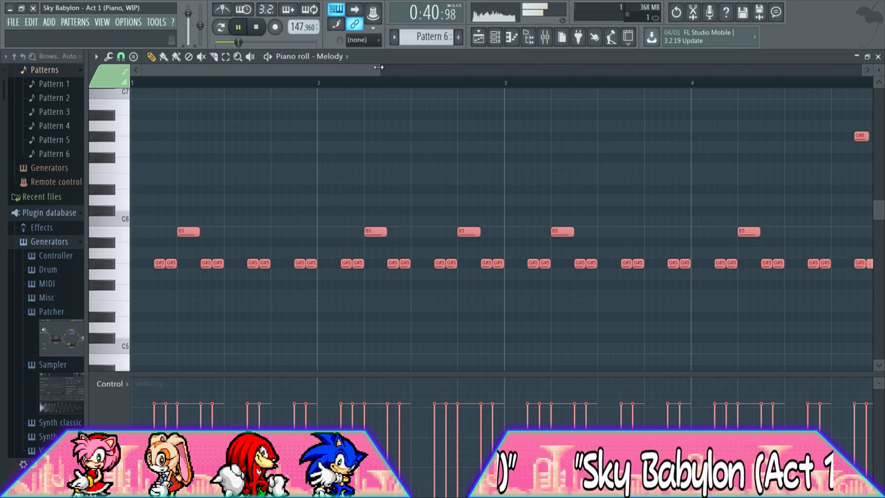
pyautogui.press('space')
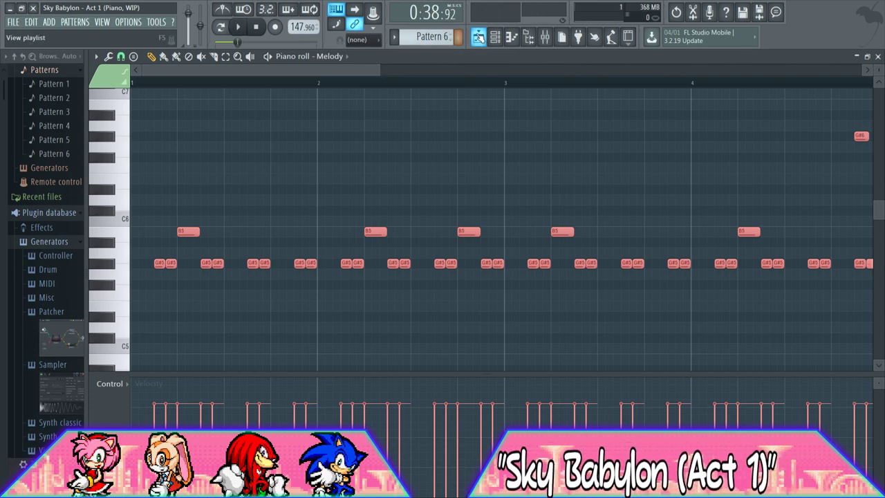
# Place a Pattern 6 clip at bar 25 on the Melody track and play it with the reference
pyautogui.click(478, 37)
pyautogui.moveTo(423, 142); pyautogui.dragTo(402, 144)
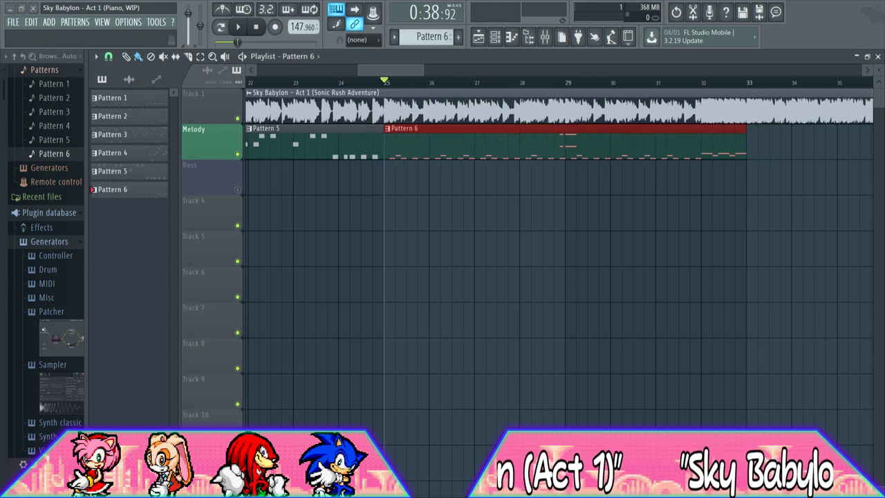
pyautogui.press('space')
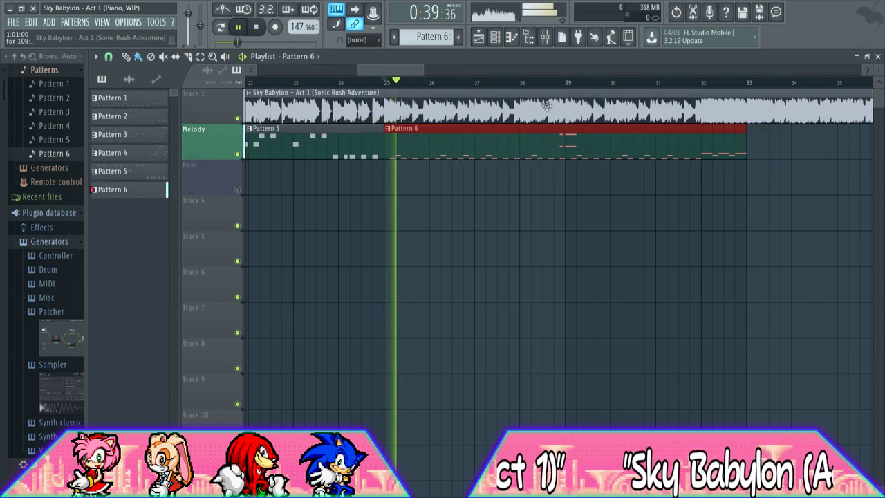
# Compare Pattern 6 with the reference around bar 5 and delete its two G#6 notes there
pyautogui.click(511, 37)
pyautogui.moveTo(382, 69); pyautogui.dragTo(646, 85)
pyautogui.scroll(2, 595, 145)
pyautogui.keyDown('ctrl'); pyautogui.click(577, 181); pyautogui.keyUp('ctrl')
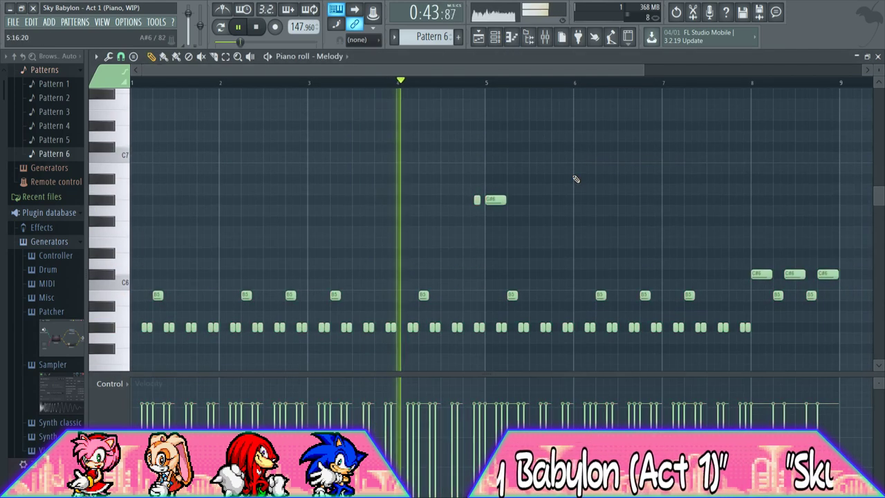
pyautogui.scroll(3, 507, 169)
pyautogui.click(454, 83)
pyautogui.scroll(-3, 484, 166)
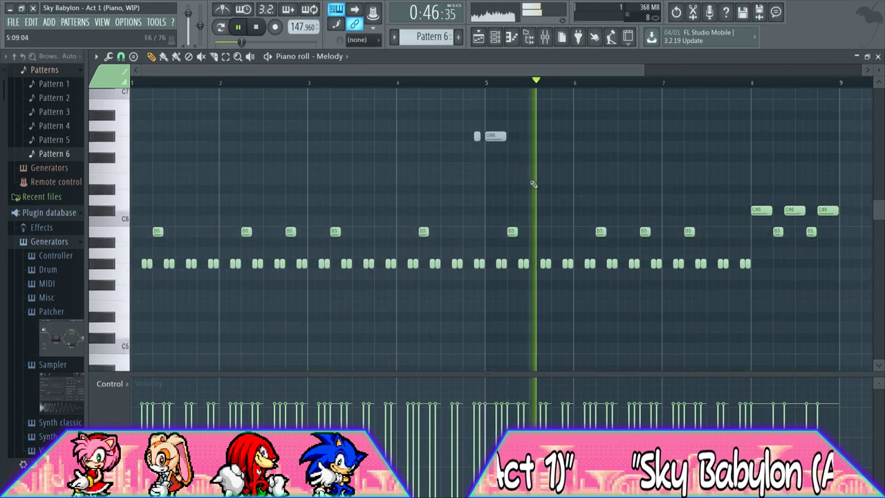
pyautogui.scroll(4, 477, 140)
pyautogui.rightClick(477, 137)
pyautogui.rightClick(496, 140)
pyautogui.scroll(-3, 519, 171)
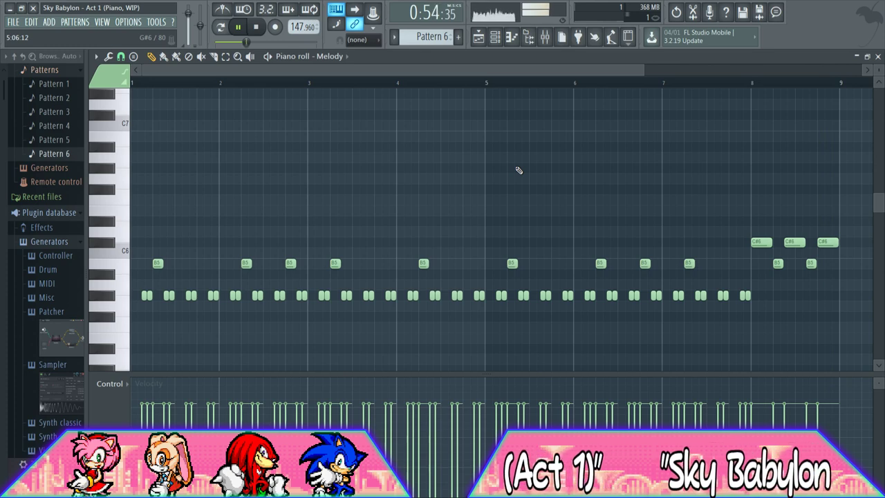
pyautogui.press('space')
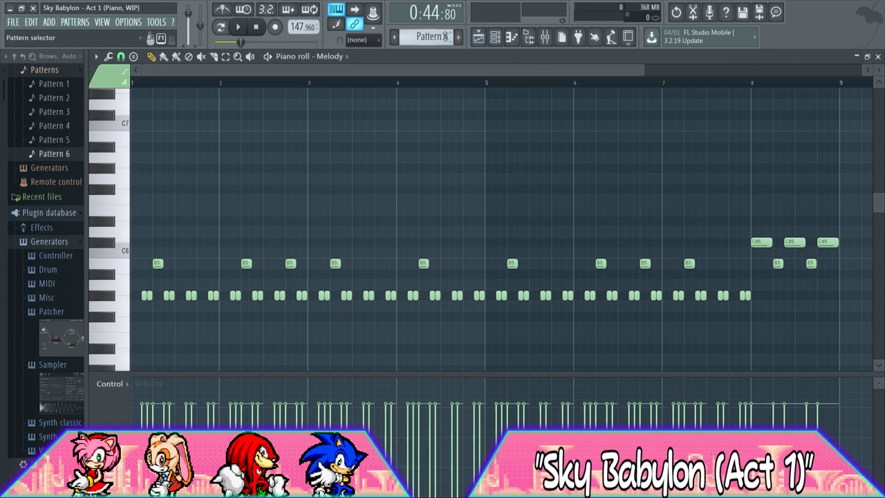
# Switch back to Pattern 3 and audition the C#6 and D#6 piano keys
pyautogui.scroll(2, 408, 38)
pyautogui.scroll(-1, 406, 42)
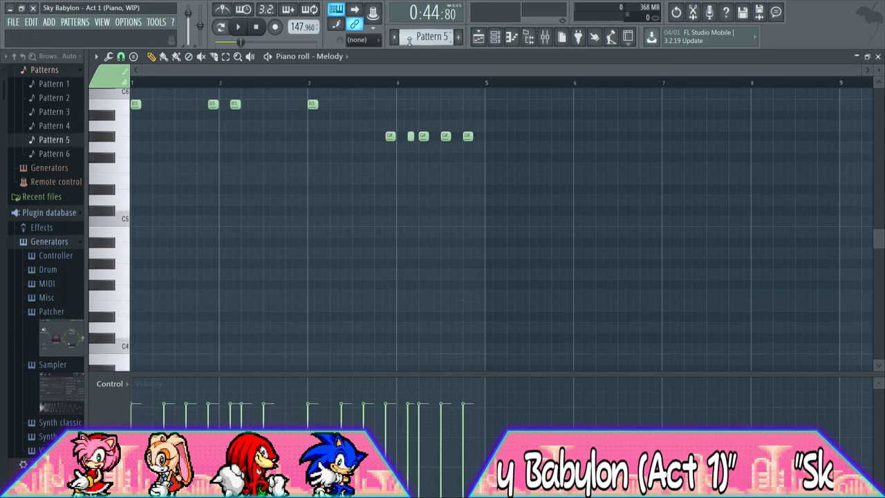
pyautogui.scroll(4, 468, 217)
pyautogui.scroll(2, 426, 38)
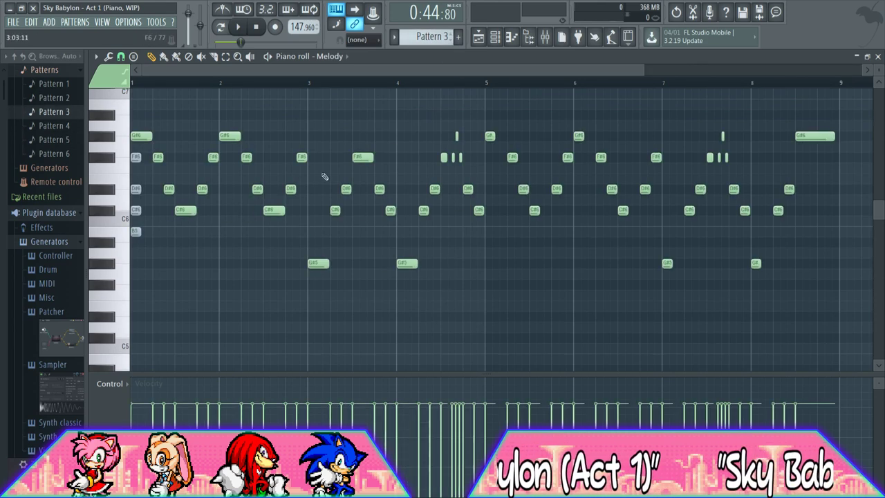
pyautogui.click(110, 211)
pyautogui.click(107, 192)
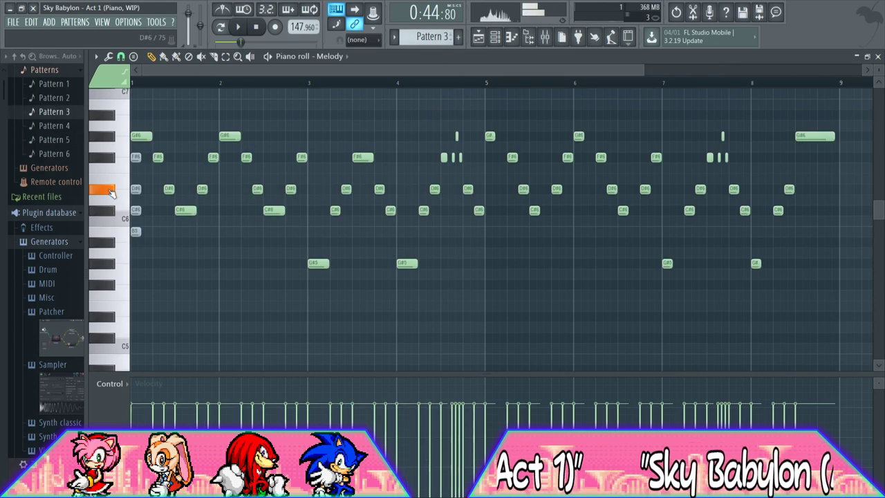
# Audition the D#6, F#6, G#6 and A#6 piano keys against Pattern 3's opening notes
pyautogui.click(111, 159)
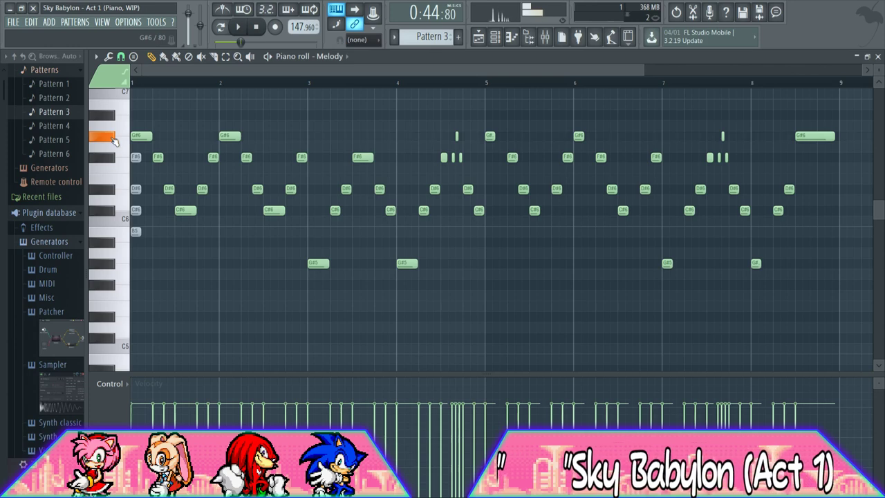
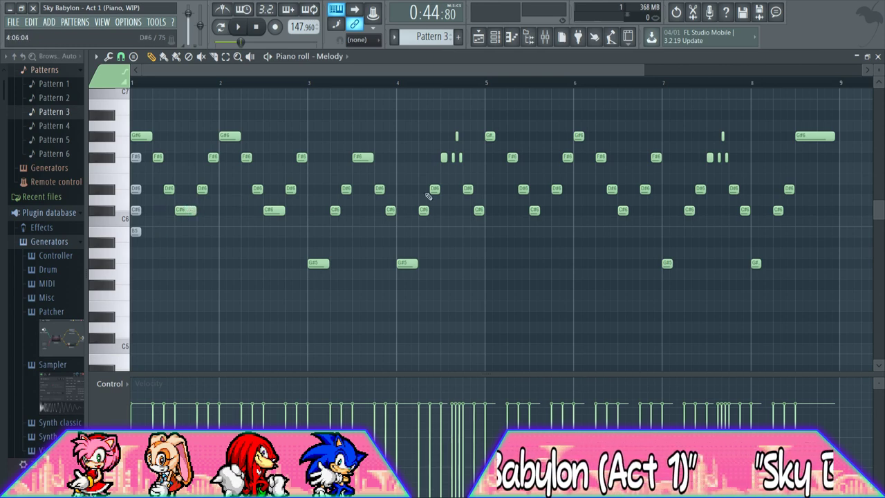
pyautogui.moveTo(637, 79); pyautogui.dragTo(276, 92)
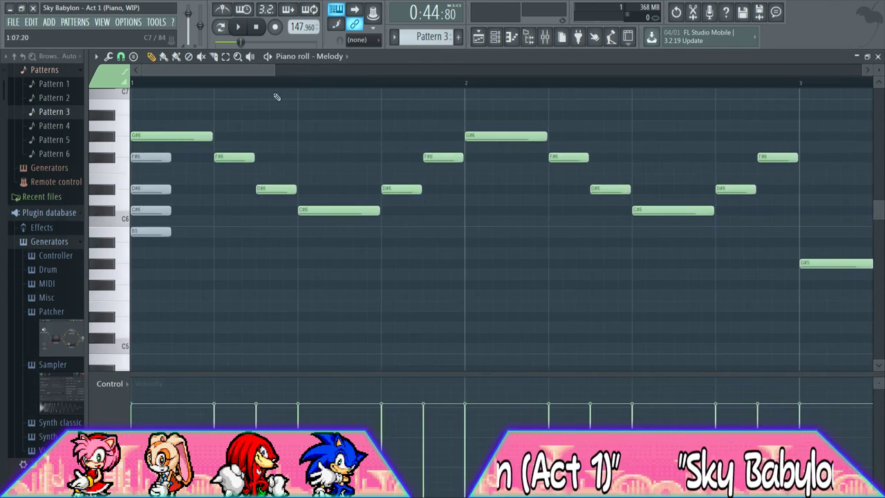
pyautogui.scroll(1, 207, 244)
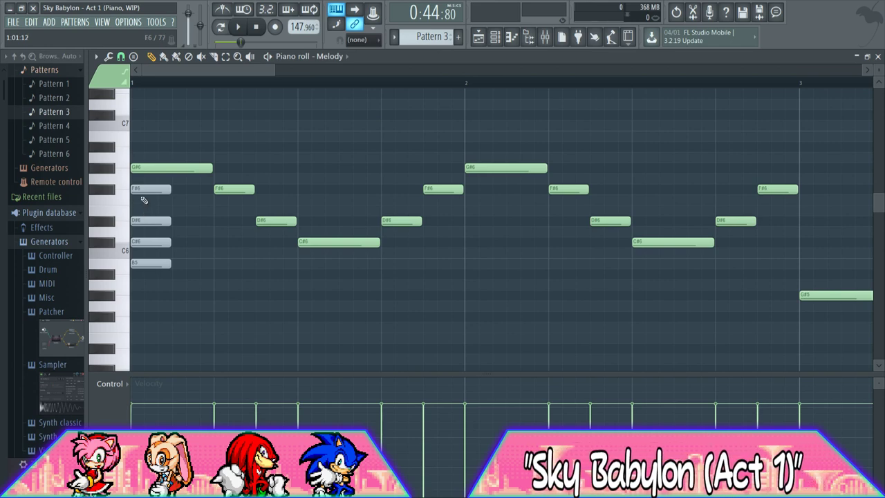
pyautogui.click(116, 221)
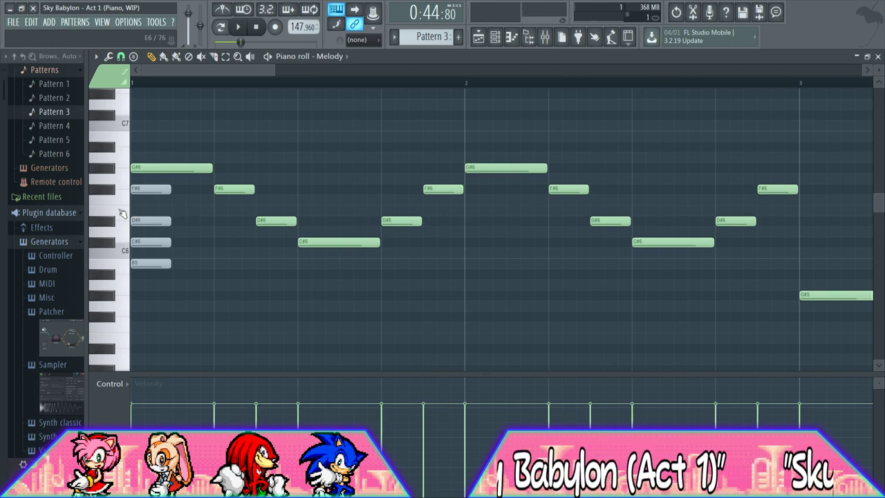
pyautogui.click(113, 193)
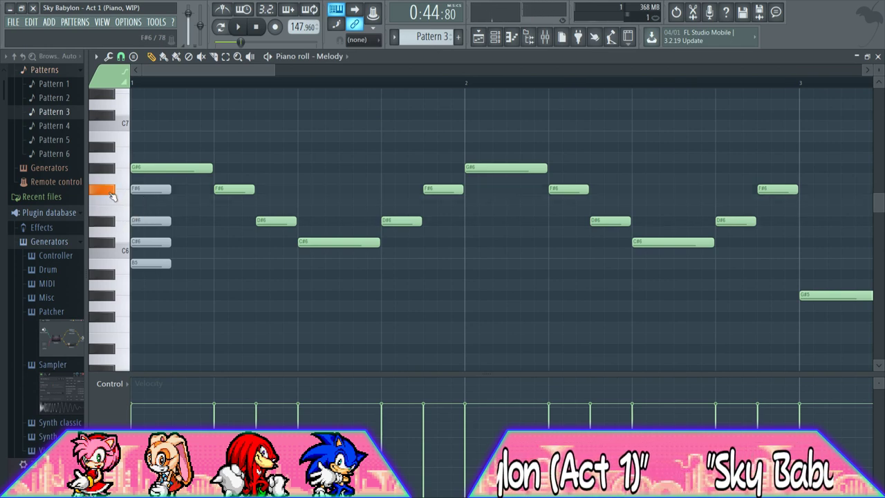
pyautogui.click(115, 222)
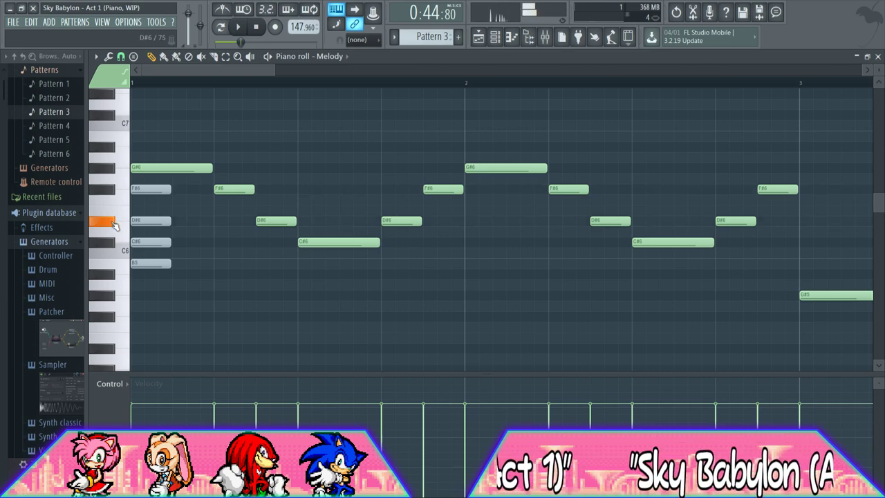
pyautogui.click(113, 223)
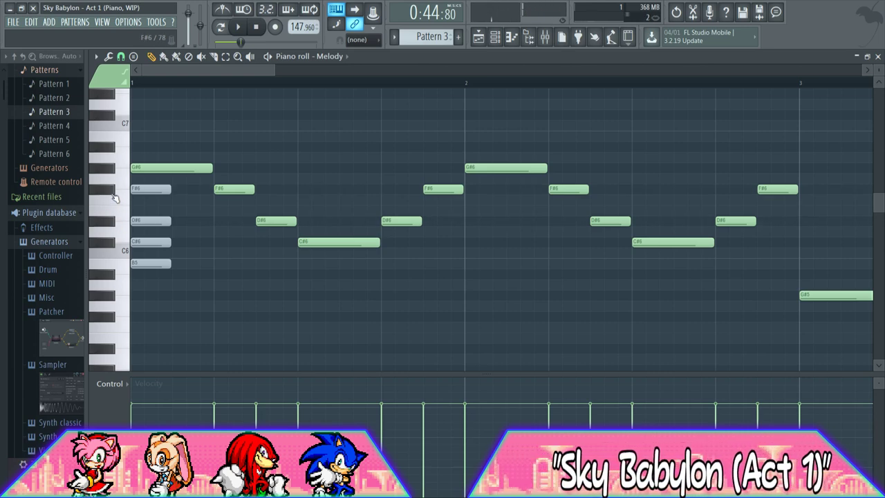
pyautogui.click(115, 198)
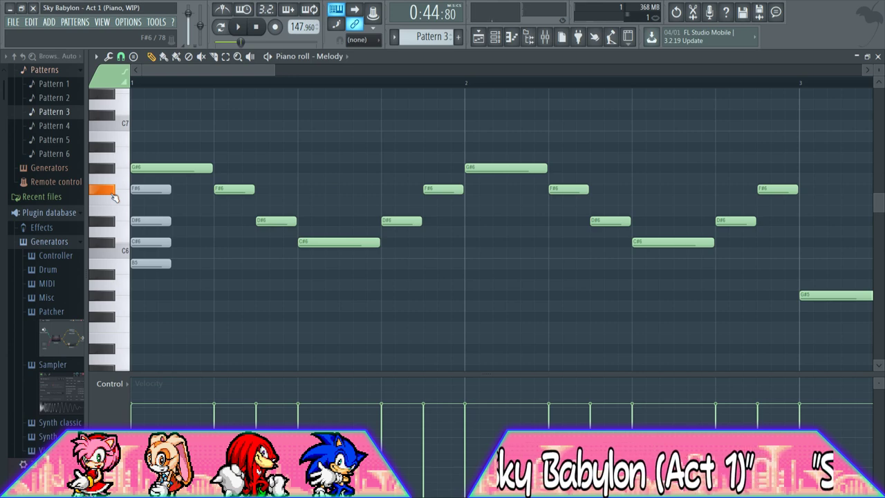
pyautogui.click(115, 173)
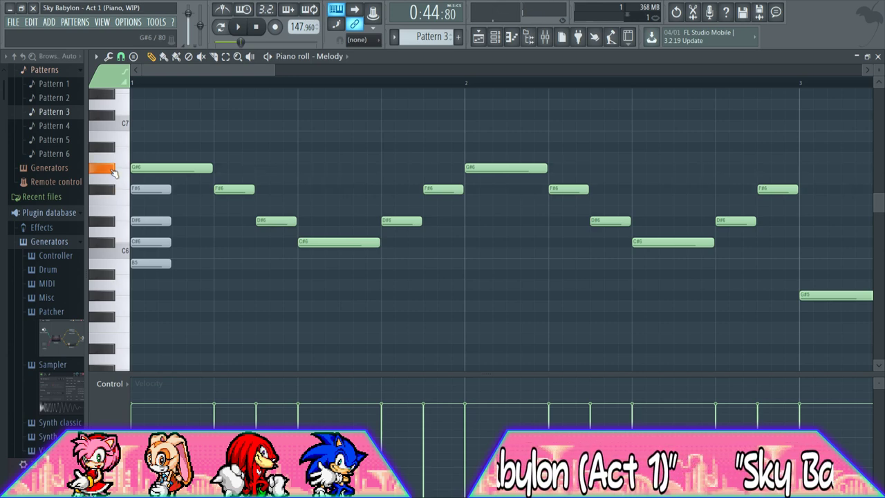
pyautogui.click(115, 147)
pyautogui.click(157, 145)
pyautogui.moveTo(156, 146); pyautogui.dragTo(129, 145)
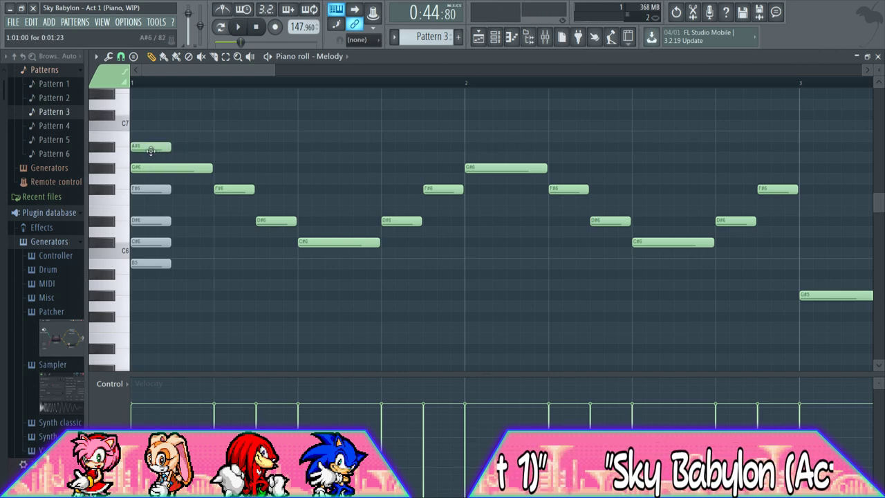
pyautogui.rightClick(151, 149)
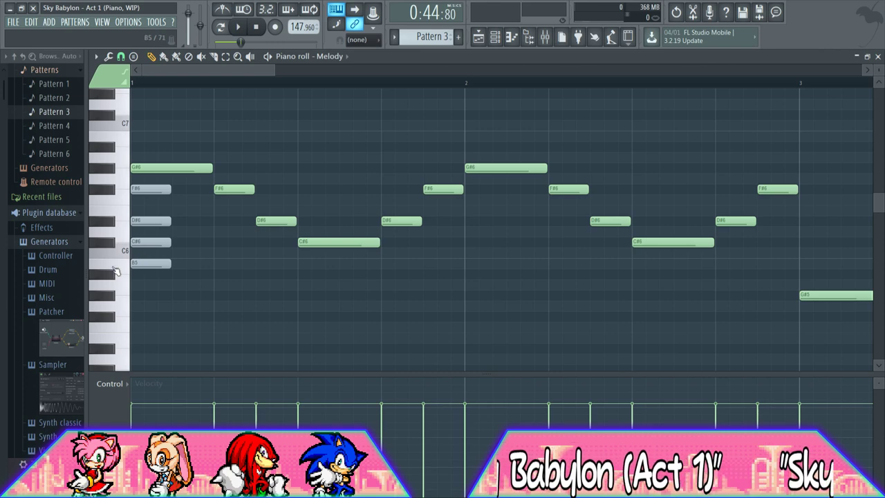
# Try a G#5 note at the start of Pattern 3, audition keys from B5 up to F#6, and delete the trial note
pyautogui.click(137, 296)
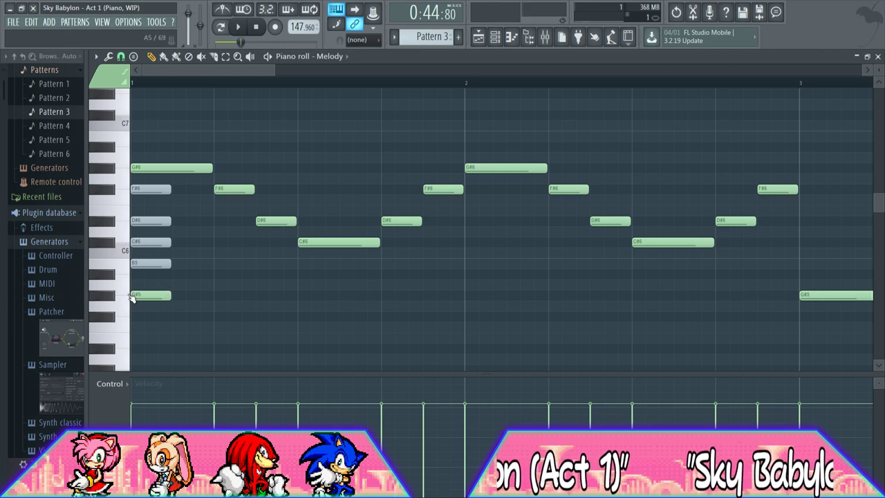
pyautogui.click(124, 269)
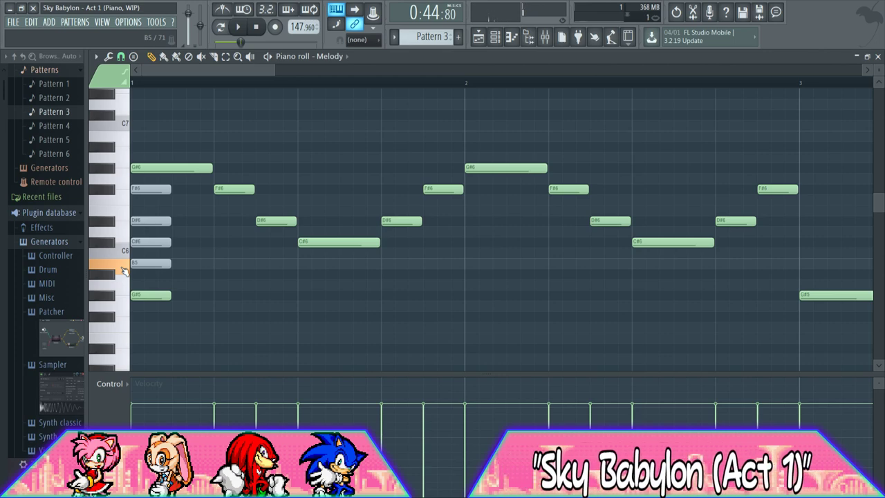
pyautogui.click(125, 256)
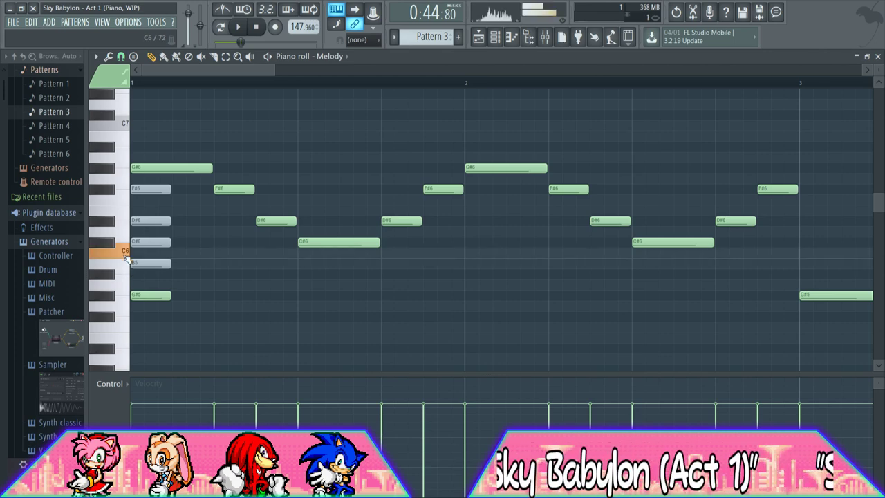
pyautogui.click(110, 242)
pyautogui.click(112, 223)
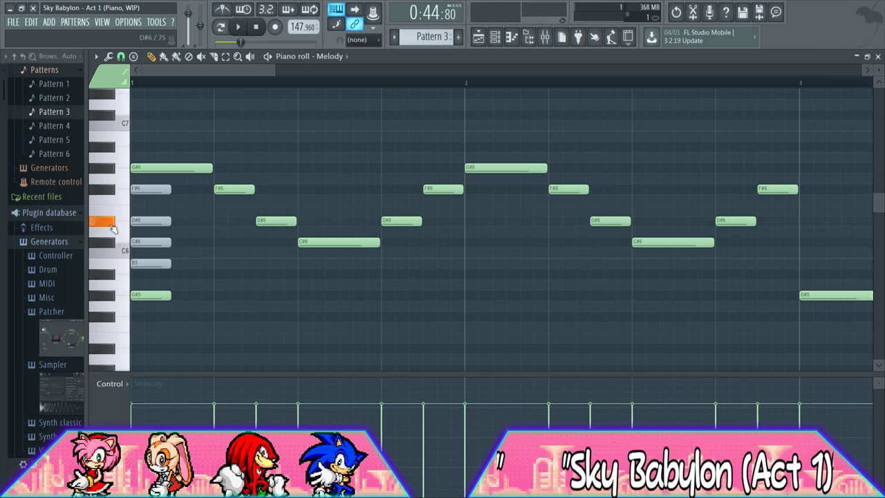
pyautogui.click(122, 222)
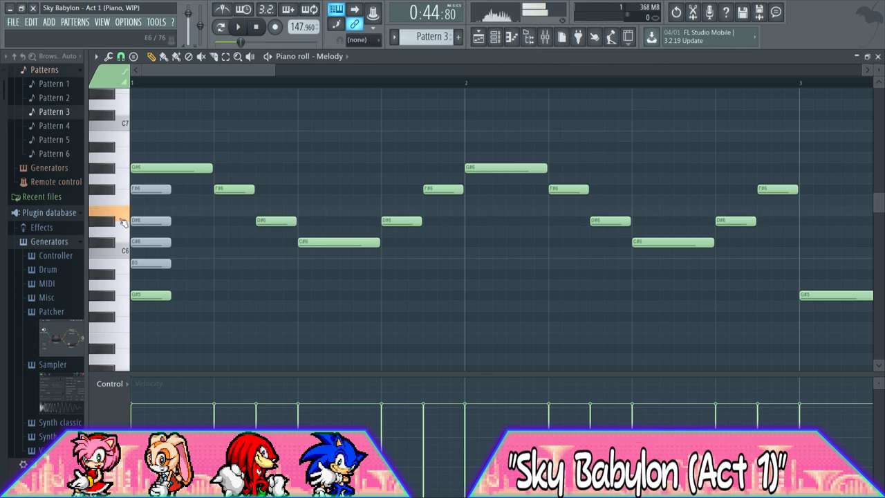
pyautogui.click(114, 194)
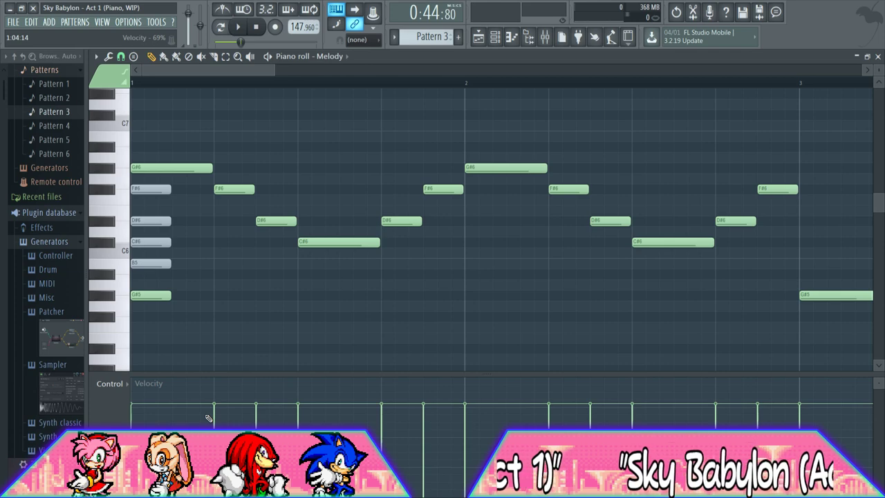
pyautogui.click(119, 296)
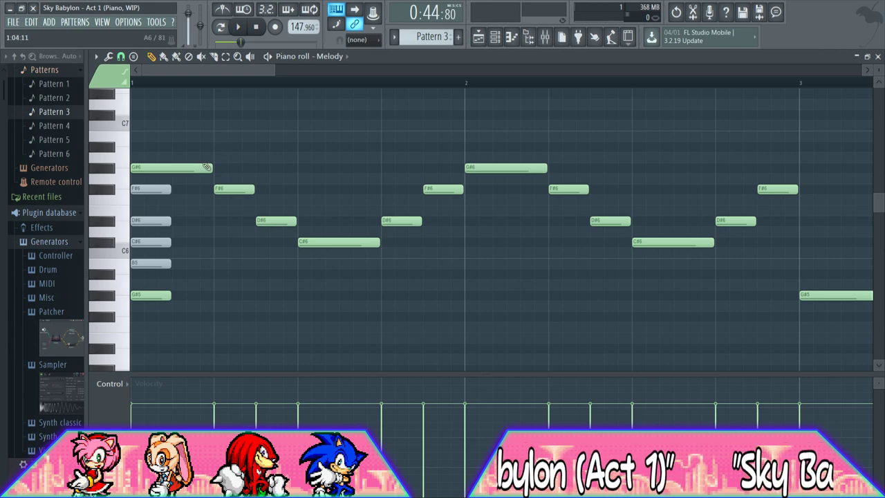
pyautogui.moveTo(274, 69); pyautogui.dragTo(695, 74)
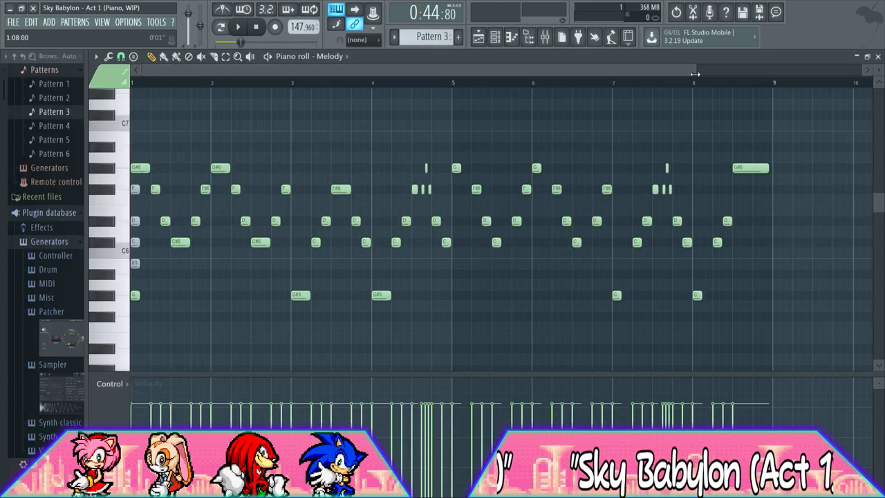
pyautogui.click(225, 105)
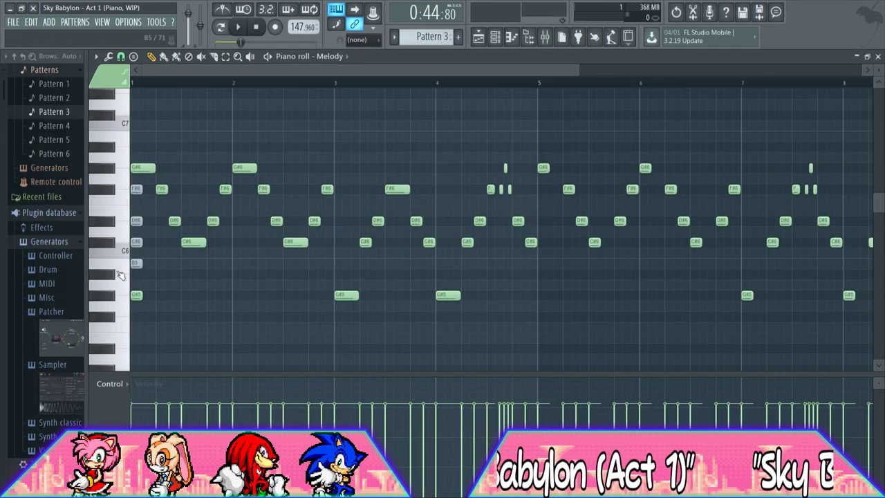
pyautogui.rightClick(139, 297)
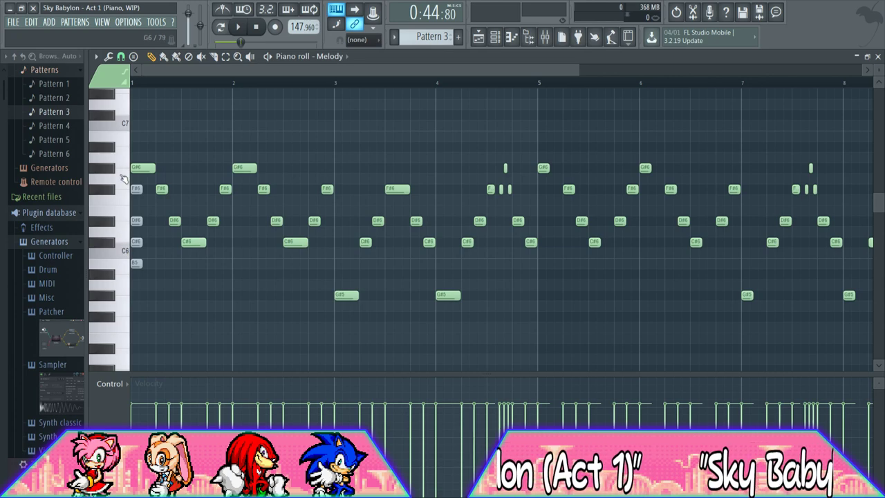
# Play the song through Patterns 5 and 6 and switch to the empty Pattern 7
pyautogui.press('space')
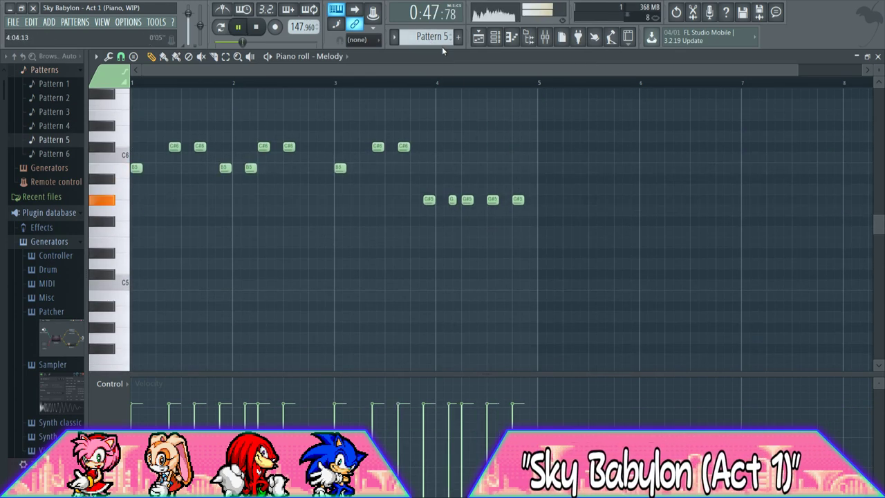
pyautogui.moveTo(499, 71); pyautogui.dragTo(644, 61)
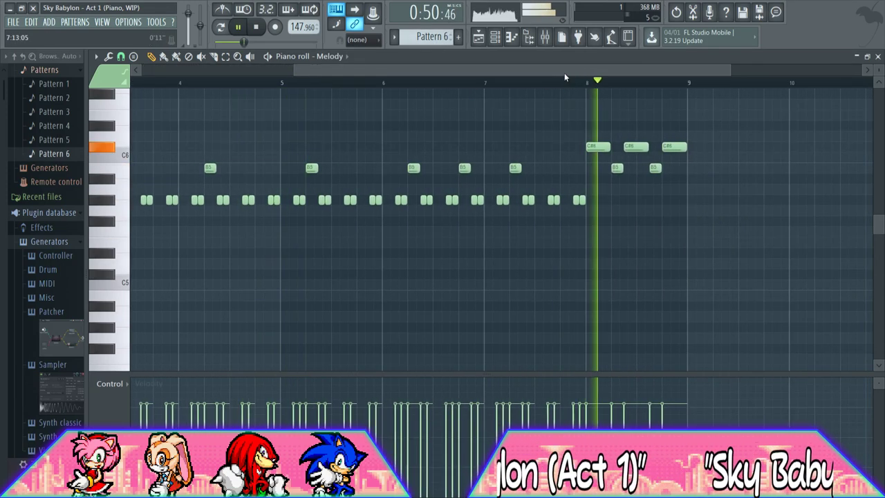
pyautogui.scroll(3, 601, 138)
pyautogui.click(457, 39)
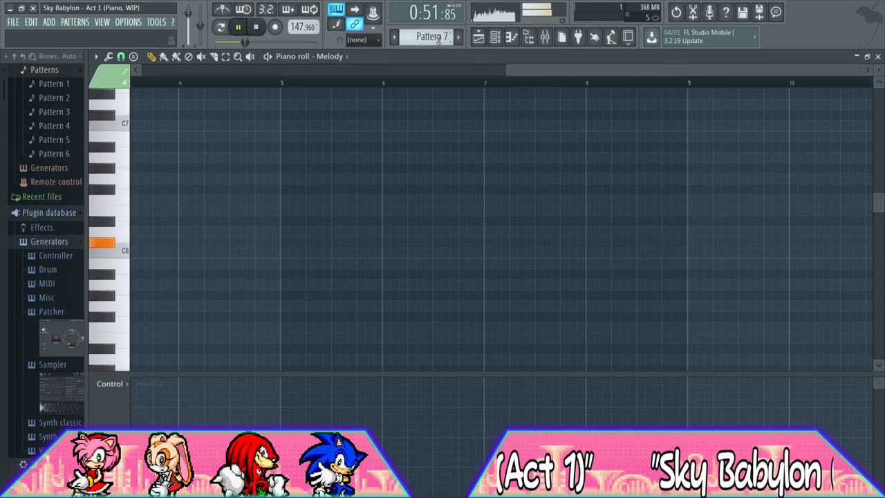
pyautogui.press('space')
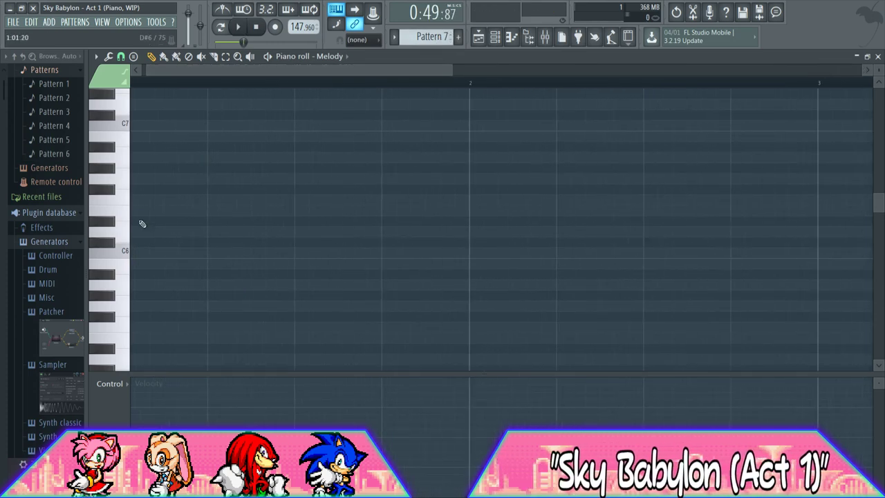
# Add a C#6 note at the start of Pattern 7 and place a Pattern 7 clip at bar 33 on the Melody track
pyautogui.click(116, 245)
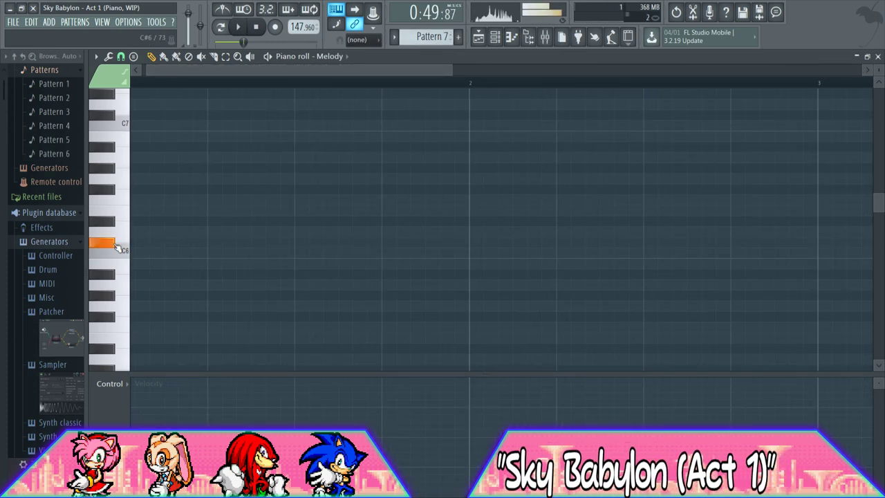
pyautogui.press('space')
pyautogui.moveTo(148, 243); pyautogui.dragTo(133, 244)
pyautogui.click(489, 34)
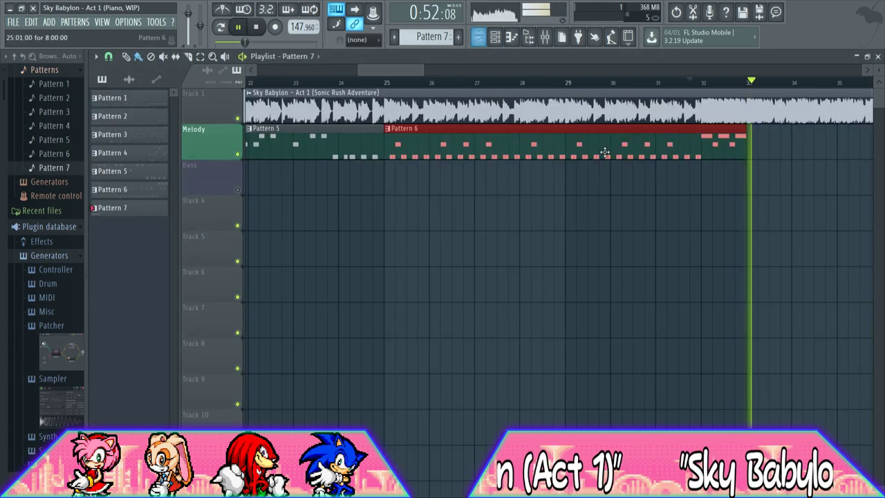
pyautogui.click(759, 143)
pyautogui.press('space')
pyautogui.click(512, 37)
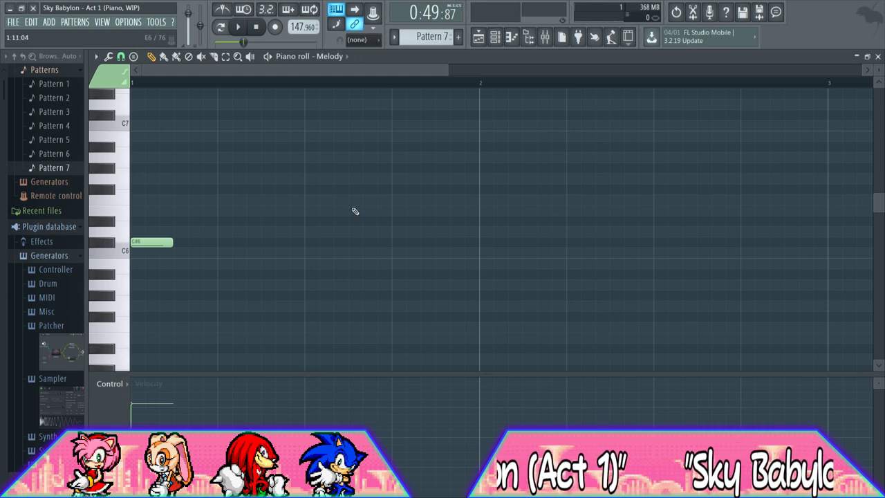
# Replace Pattern 7's opening C#6 with a longer note of about four steps and add a matching D#6 at step 7 of bar 1
pyautogui.press('space')
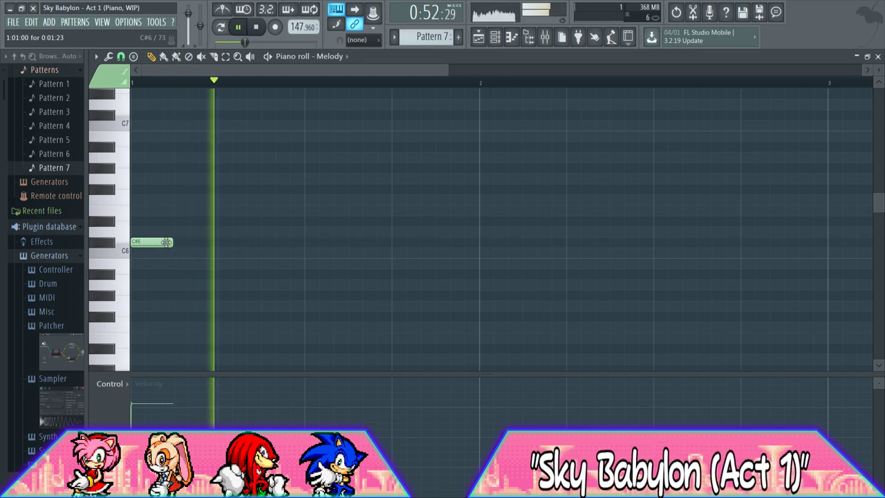
pyautogui.rightClick(155, 242)
pyautogui.press('space')
pyautogui.press('space')
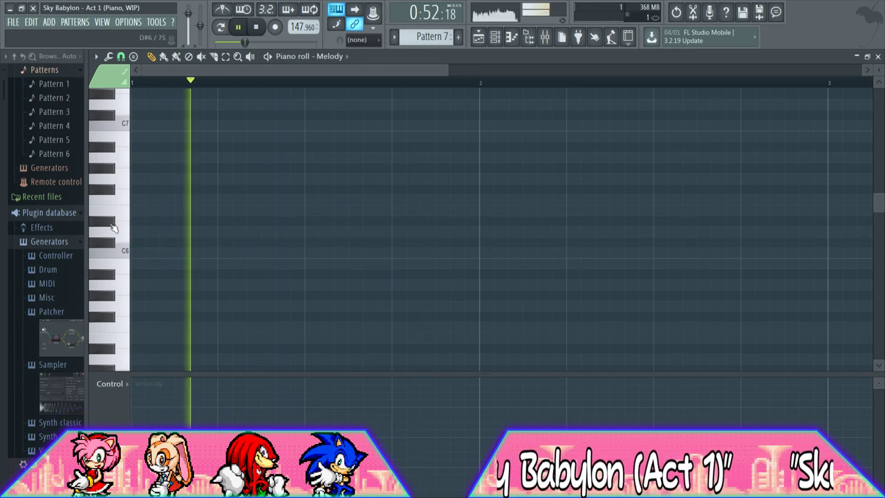
pyautogui.click(141, 243)
pyautogui.moveTo(168, 245)
pyautogui.mouseDown()
pyautogui.moveTo(216, 246)
pyautogui.moveTo(262, 231)
pyautogui.moveTo(263, 221)
pyautogui.mouseUp()
# Compare with the reference and add a G#5 note at step 13 of bar 1 and a C#6 note at the start of bar 2
pyautogui.press('space')
pyautogui.press('space')
pyautogui.moveTo(391, 305); pyautogui.dragTo(389, 295)
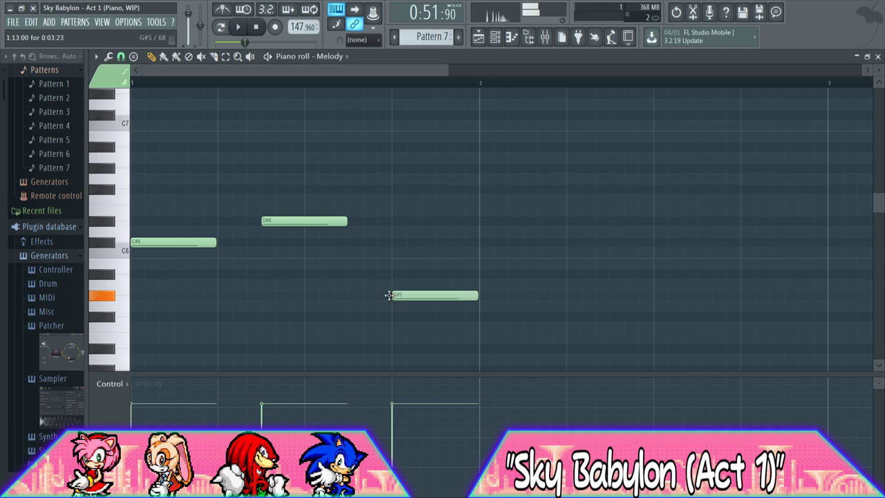
pyautogui.click(495, 243)
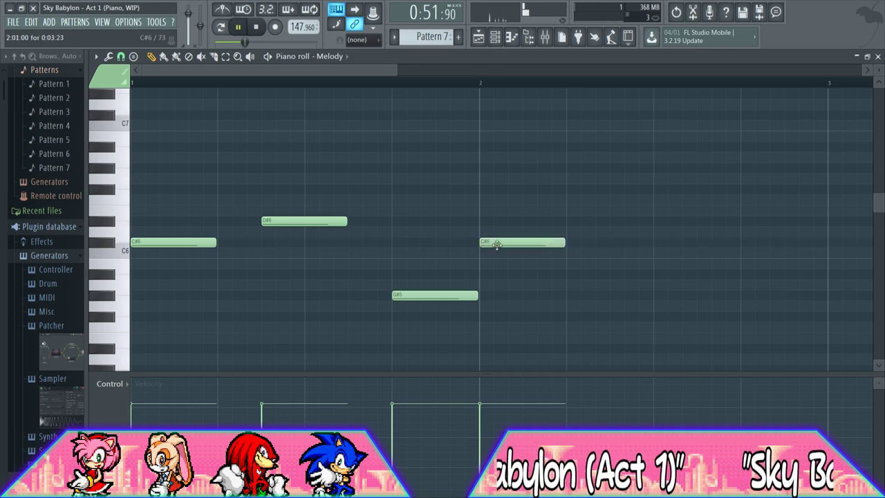
# Play Pattern 7 with the reference and add a D#6 note at step 7 of bar 2
pyautogui.press('space')
pyautogui.scroll(-1, 480, 129)
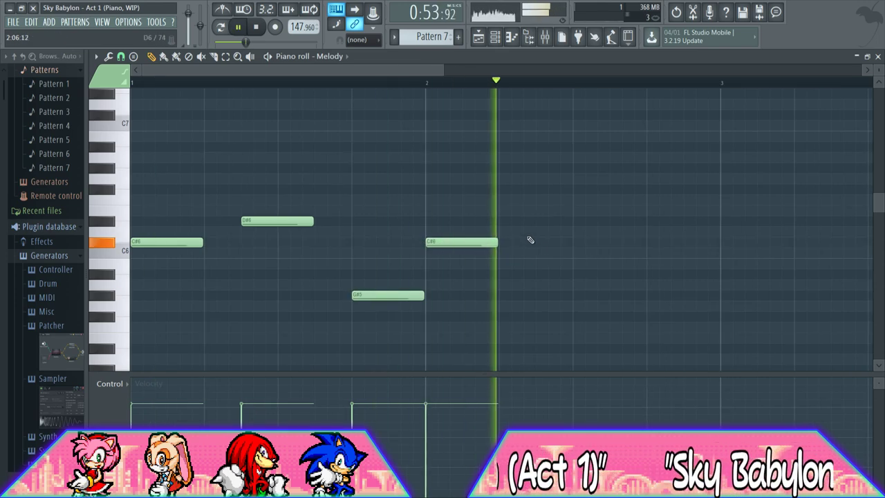
pyautogui.click(536, 222)
pyautogui.press('space')
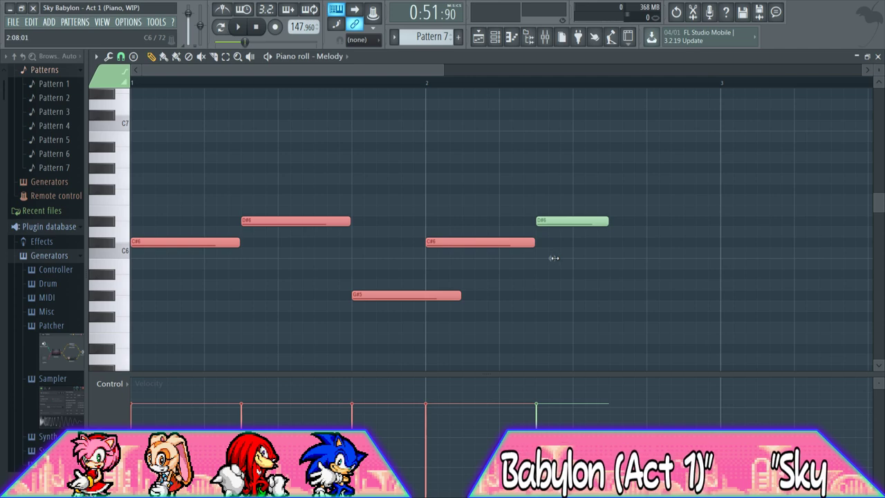
# Extend bar 2's D#6 to the end of the bar and repeat the two-bar phrase through bar 8 of Pattern 7
pyautogui.moveTo(536, 252); pyautogui.dragTo(714, 234)
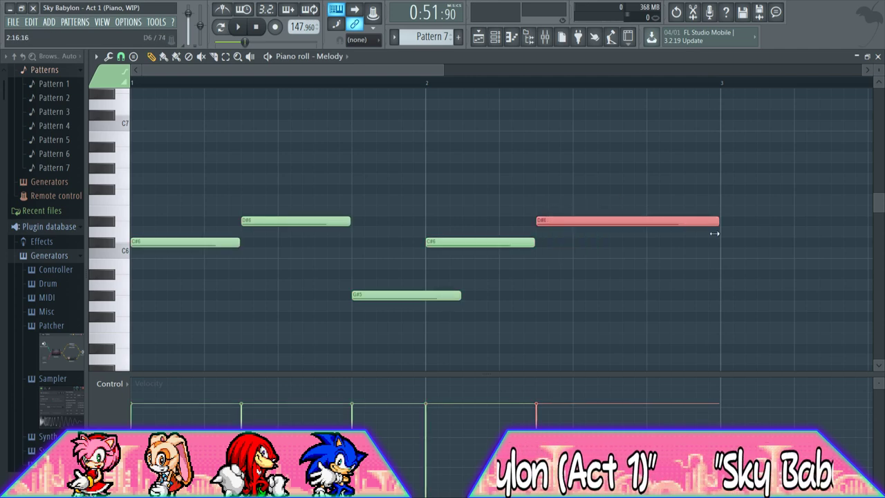
pyautogui.moveTo(671, 346)
pyautogui.mouseDown()
pyautogui.moveTo(652, 372)
pyautogui.moveTo(419, 312)
pyautogui.moveTo(207, 304)
pyautogui.mouseUp()
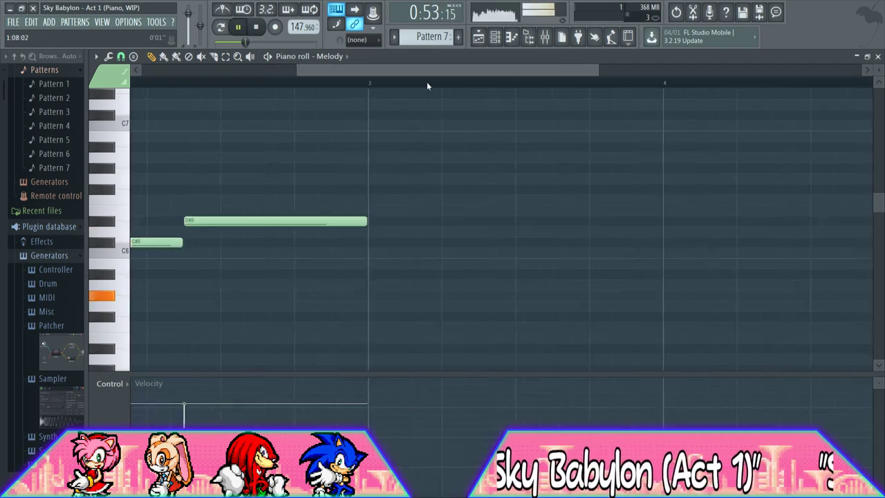
pyautogui.moveTo(427, 81); pyautogui.dragTo(637, 68)
pyautogui.hotkey('ctrl', 'v')
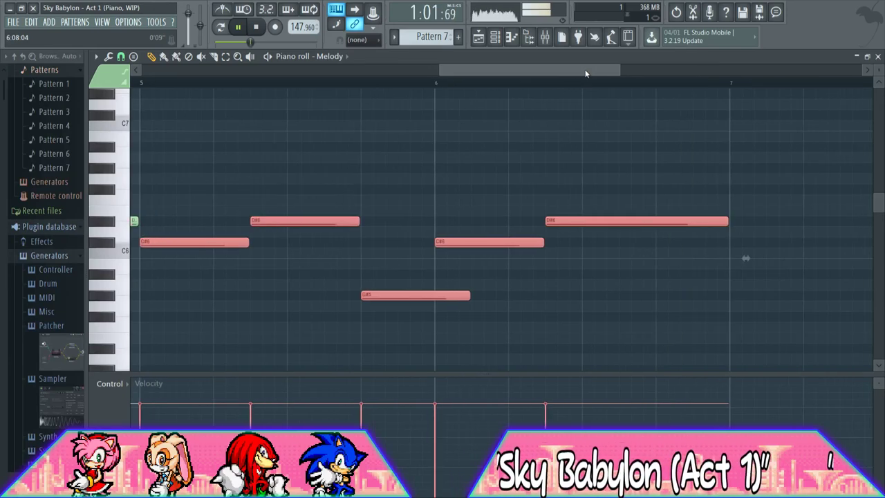
pyautogui.moveTo(685, 64); pyautogui.dragTo(711, 62)
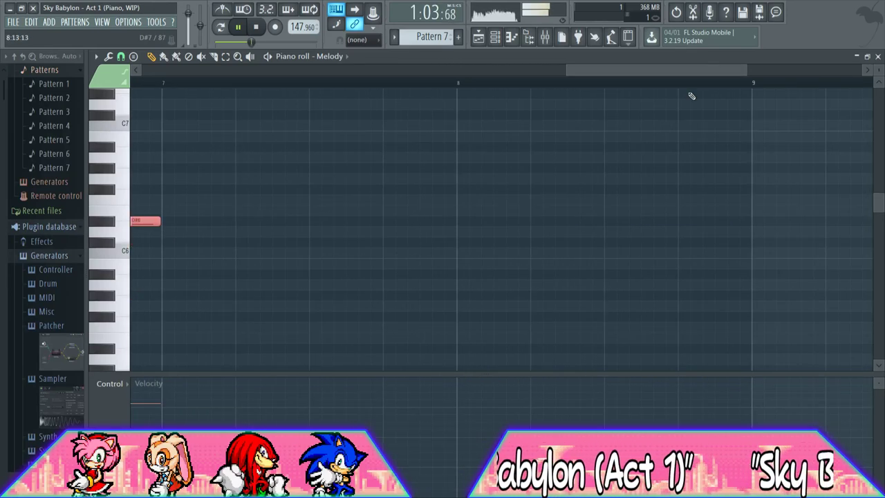
pyautogui.hotkey('ctrl', 'b')
pyautogui.press('space')
# Return to the playlist and play the earlier Pattern 3 section around bars 13 to 15 against the reference audio
pyautogui.moveTo(565, 72); pyautogui.dragTo(221, 79)
pyautogui.moveTo(292, 72); pyautogui.dragTo(437, 70)
pyautogui.press('F5')
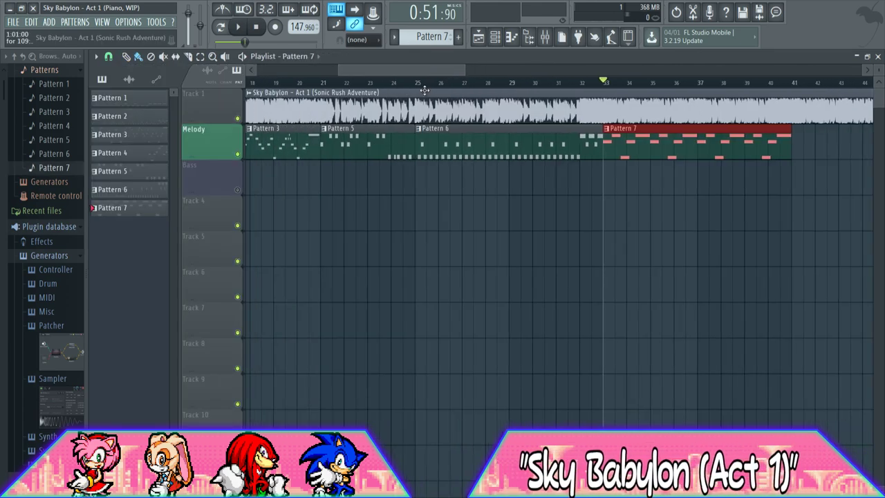
pyautogui.click(426, 85)
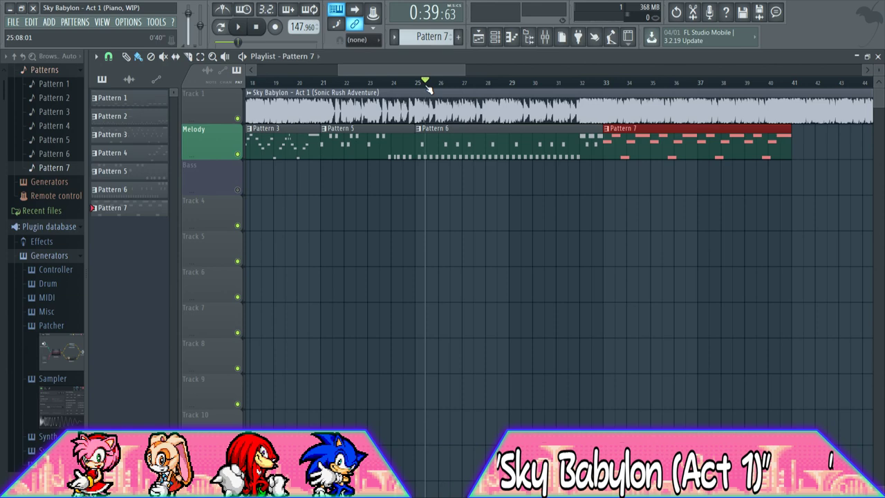
pyautogui.click(495, 83)
pyautogui.moveTo(453, 71); pyautogui.dragTo(339, 72)
pyautogui.click(439, 82)
pyautogui.click(371, 83)
pyautogui.click(357, 82)
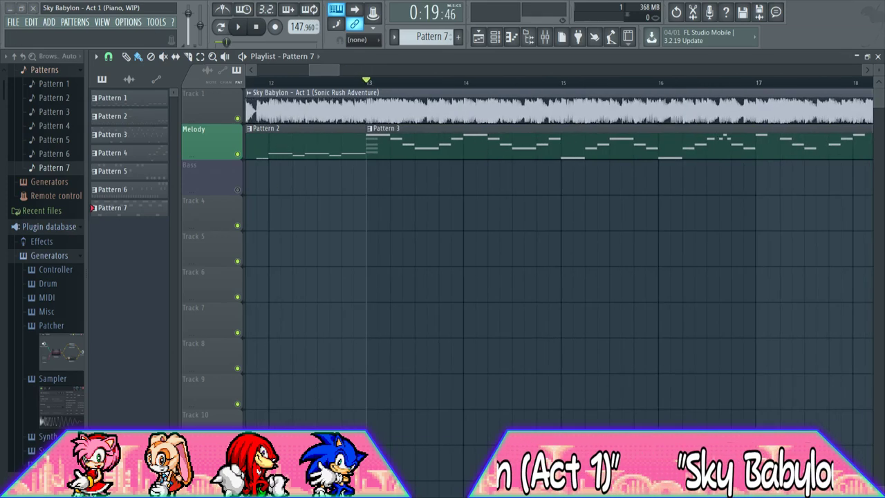
pyautogui.press('space')
pyautogui.press('space')
pyautogui.moveTo(339, 72); pyautogui.dragTo(345, 70)
pyautogui.click(289, 82)
pyautogui.press('space')
pyautogui.press('space')
pyautogui.click(460, 84)
pyautogui.press('space')
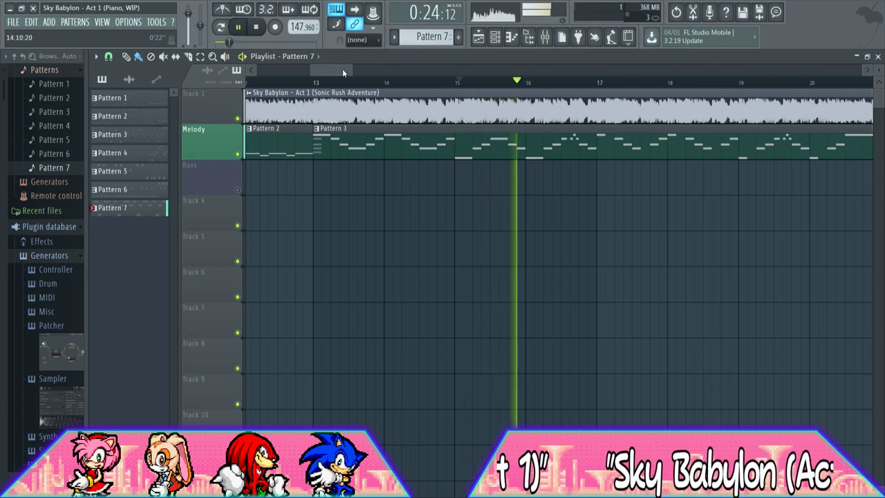
# Place a Pattern 3 clip at bar 41 on the Melody track and clone it as a separate pattern for further editing
pyautogui.moveTo(342, 68); pyautogui.dragTo(595, 71)
pyautogui.click(457, 85)
pyautogui.moveTo(482, 70); pyautogui.dragTo(397, 73)
pyautogui.click(356, 153)
pyautogui.click(737, 151)
pyautogui.moveTo(751, 150); pyautogui.dragTo(734, 151)
pyautogui.moveTo(481, 72)
pyautogui.mouseDown()
pyautogui.moveTo(622, 73)
pyautogui.moveTo(488, 74)
pyautogui.mouseUp()
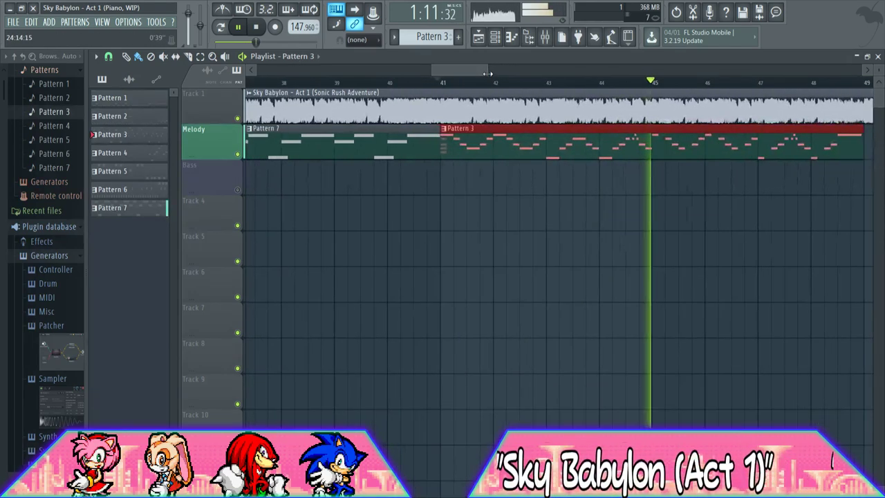
pyautogui.press('space')
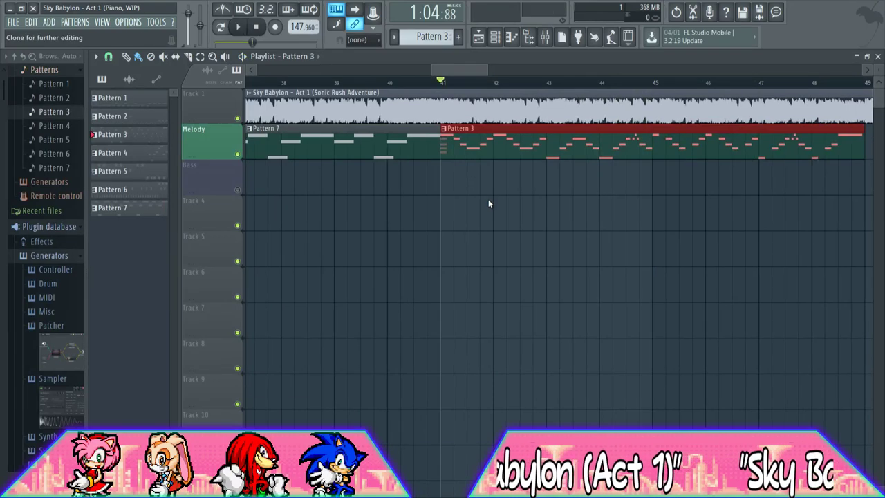
pyautogui.hotkey('ctrl', 'shift', 'c')
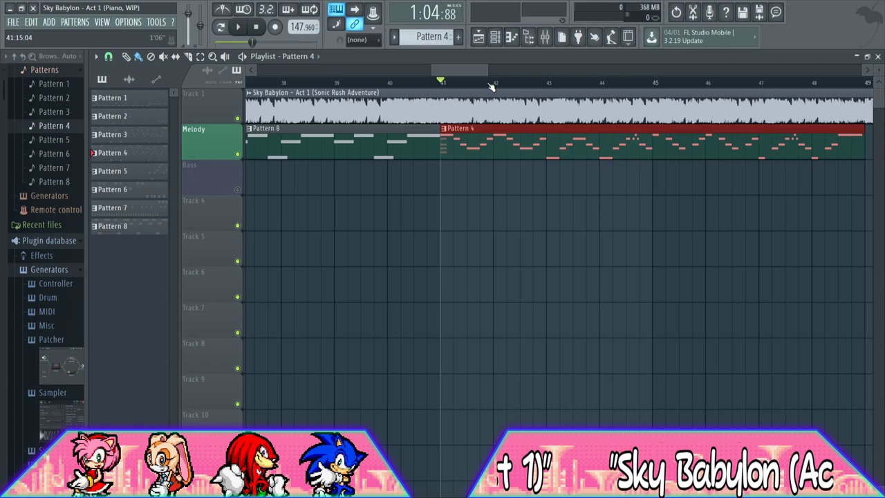
# Place another copy of the bar 41 clip at bar 49 on the Melody track, make it unique, and play from there
pyautogui.moveTo(480, 70); pyautogui.dragTo(496, 71)
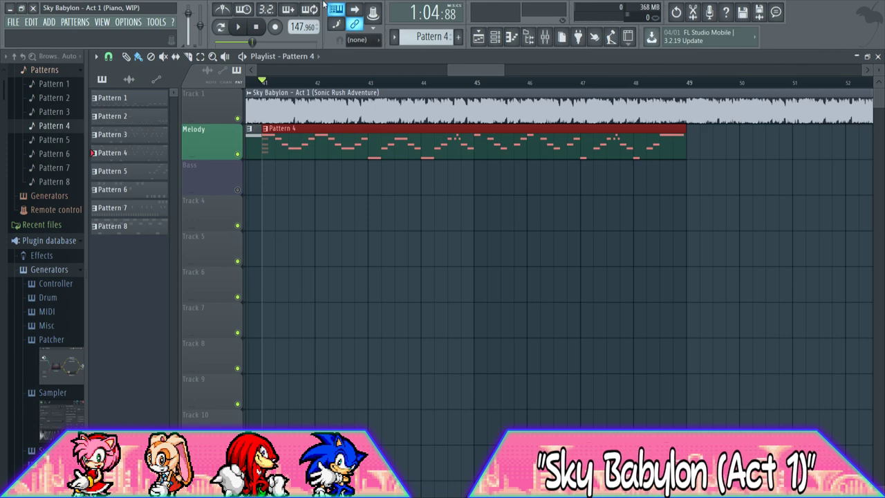
pyautogui.moveTo(446, 70); pyautogui.dragTo(269, 70)
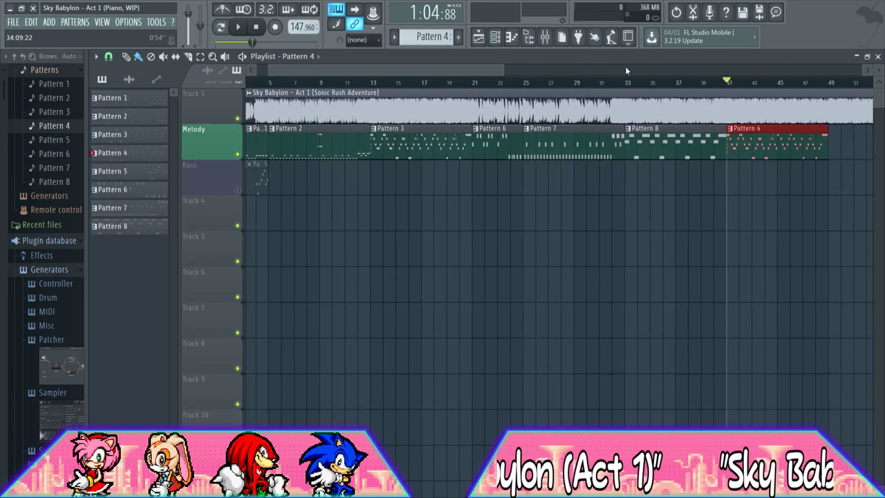
pyautogui.press('space')
pyautogui.moveTo(462, 73); pyautogui.dragTo(502, 70)
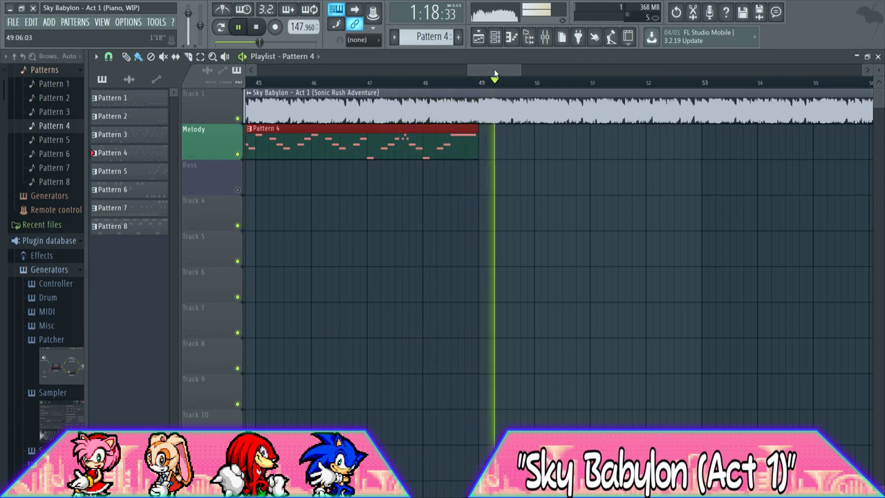
pyautogui.click(505, 149)
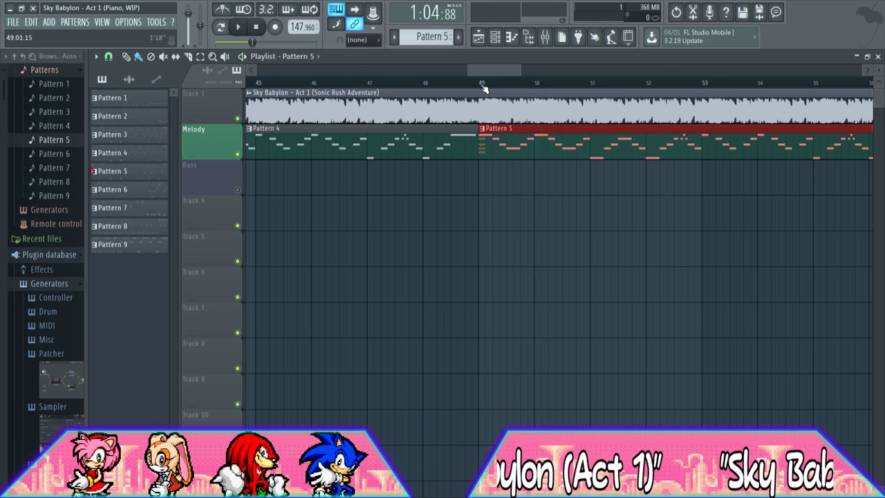
pyautogui.click(483, 83)
pyautogui.press('space')
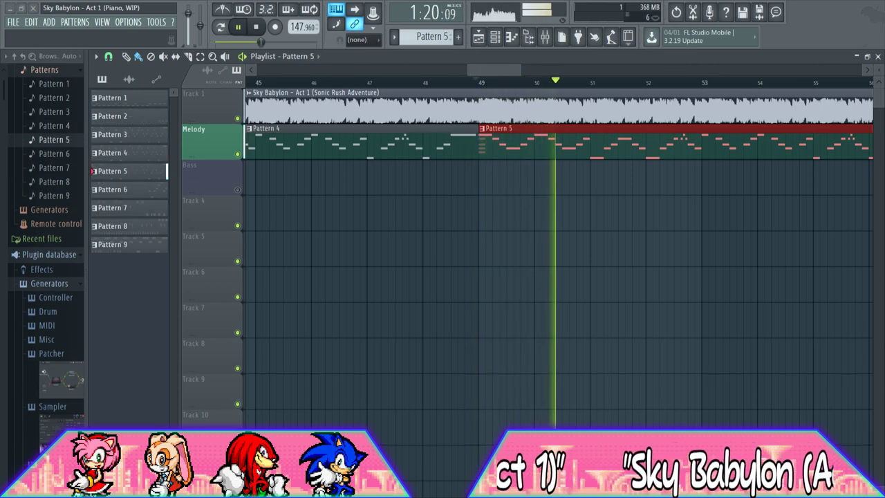
pyautogui.moveTo(520, 71); pyautogui.dragTo(564, 66)
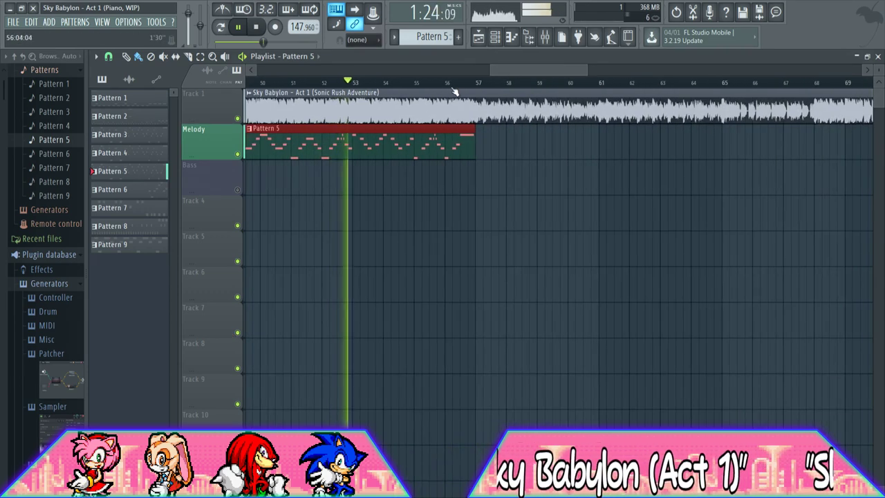
# Listen to the reference from around bar 57 and check the Pattern 1 and Pattern 2 clips for matching material
pyautogui.click(445, 83)
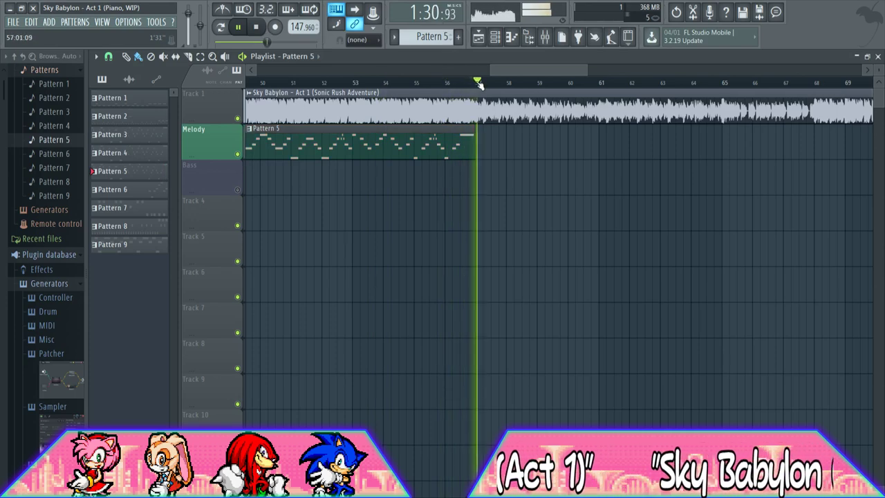
pyautogui.moveTo(587, 69); pyautogui.dragTo(560, 69)
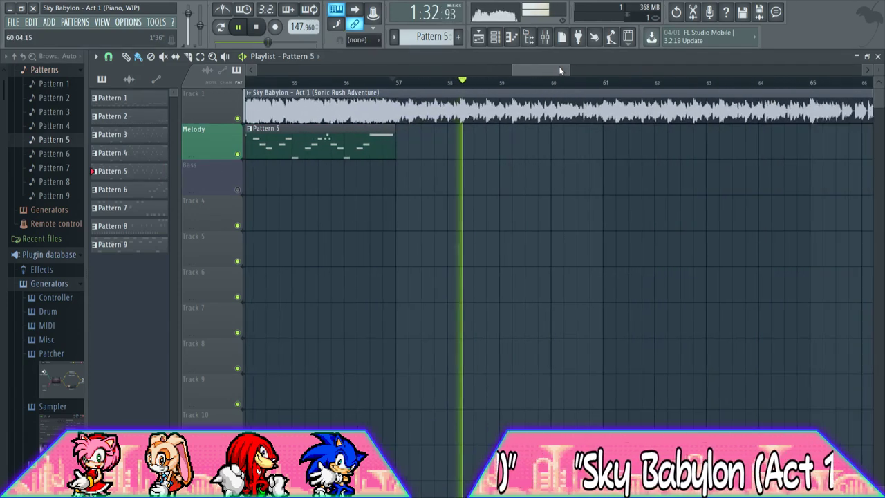
pyautogui.moveTo(541, 68); pyautogui.dragTo(278, 74)
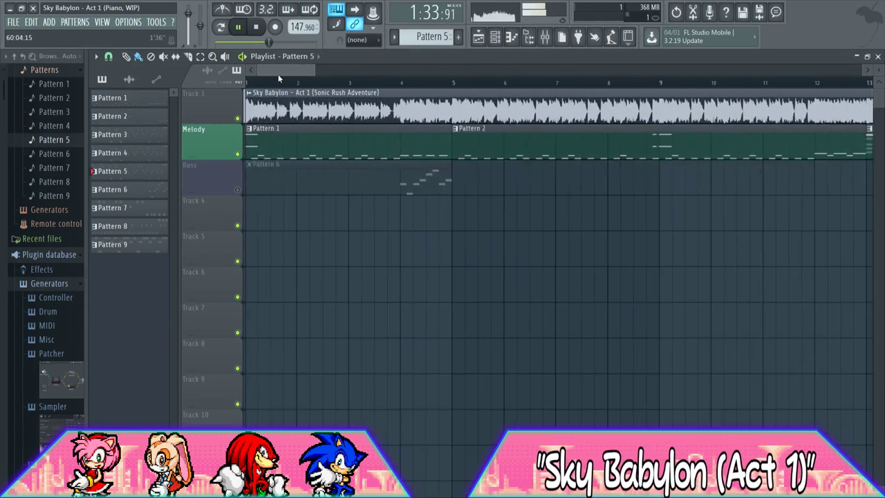
pyautogui.click(319, 143)
pyautogui.press('space')
pyautogui.moveTo(283, 74)
pyautogui.mouseDown()
pyautogui.moveTo(332, 70)
pyautogui.moveTo(267, 81)
pyautogui.mouseUp()
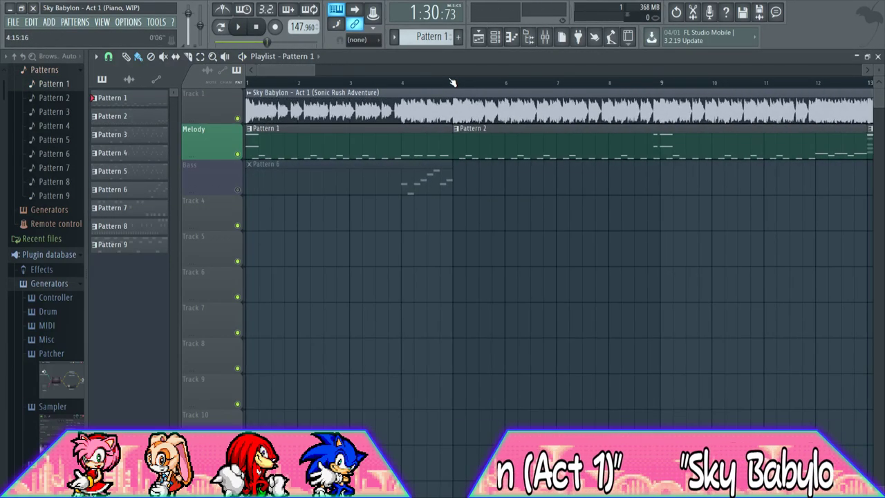
pyautogui.press('space')
pyautogui.click(474, 138)
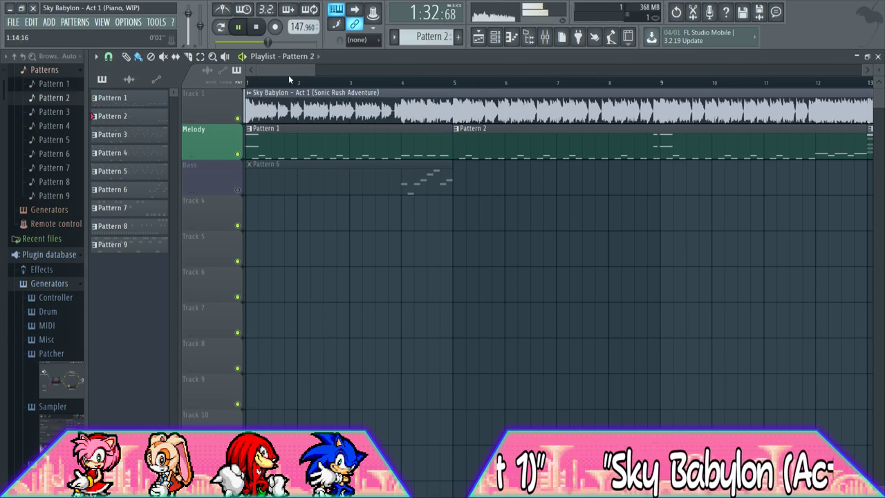
# Place a Pattern 8 clip at bar 57 on the Melody track and make it unique
pyautogui.moveTo(285, 70); pyautogui.dragTo(527, 59)
pyautogui.click(432, 149)
pyautogui.click(372, 82)
pyautogui.press('space')
pyautogui.click(391, 84)
pyautogui.press('space')
pyautogui.moveTo(405, 141); pyautogui.dragTo(393, 140)
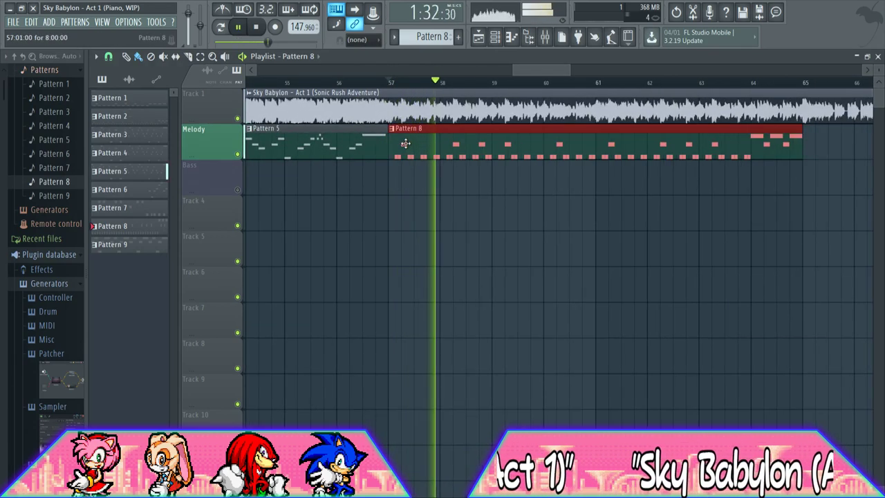
pyautogui.click(392, 129)
pyautogui.click(430, 196)
# Open the Melody notes of Pattern 9 in the piano roll and delete the existing phrase in bar 8
pyautogui.moveTo(549, 72); pyautogui.dragTo(585, 68)
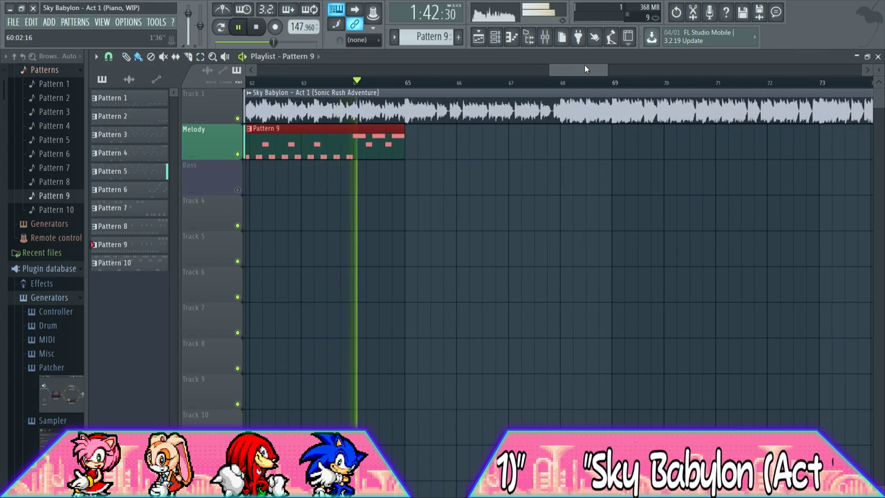
pyautogui.click(358, 85)
pyautogui.press('space')
pyautogui.click(495, 38)
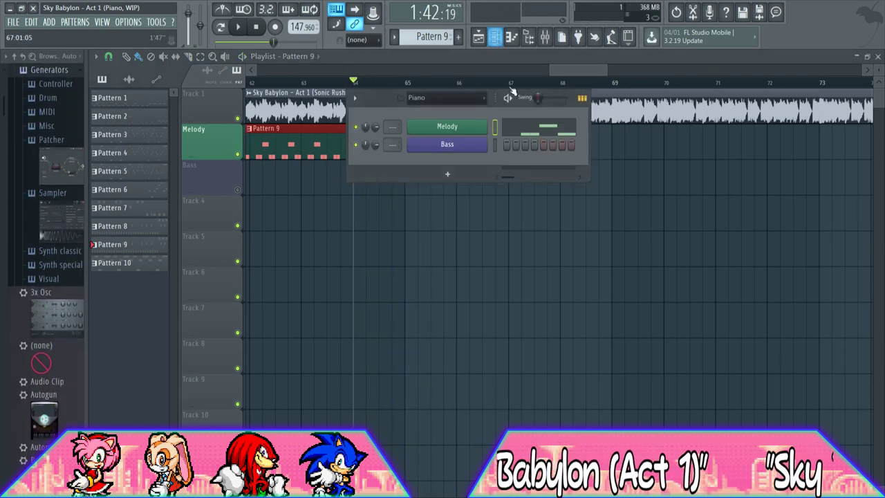
pyautogui.click(530, 126)
pyautogui.moveTo(362, 71); pyautogui.dragTo(766, 65)
pyautogui.scroll(-2, 189, 196)
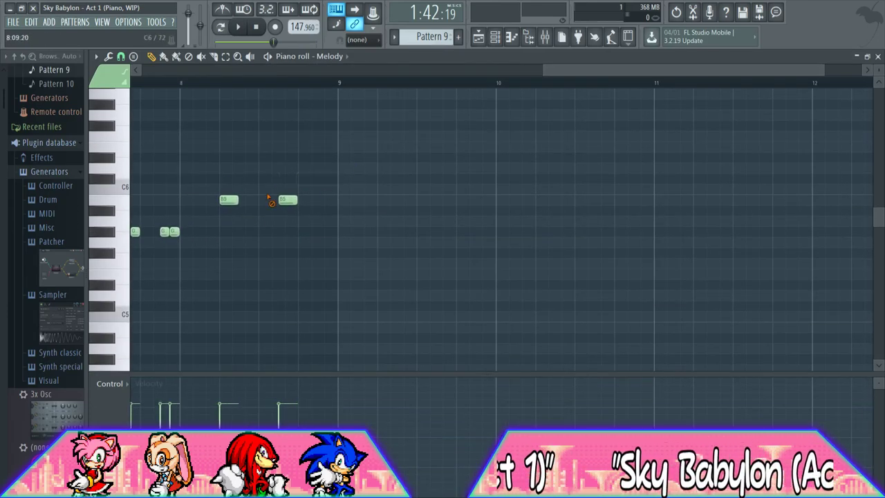
pyautogui.rightClick(288, 200)
# Copy an earlier bar of paired G#5 notes with a B5 into bar 8 of Pattern 9 and play it
pyautogui.moveTo(860, 65); pyautogui.dragTo(648, 69)
pyautogui.moveTo(293, 162); pyautogui.dragTo(653, 313)
pyautogui.click(503, 234)
pyautogui.moveTo(556, 69); pyautogui.dragTo(655, 77)
pyautogui.hotkey('ctrl', 'v')
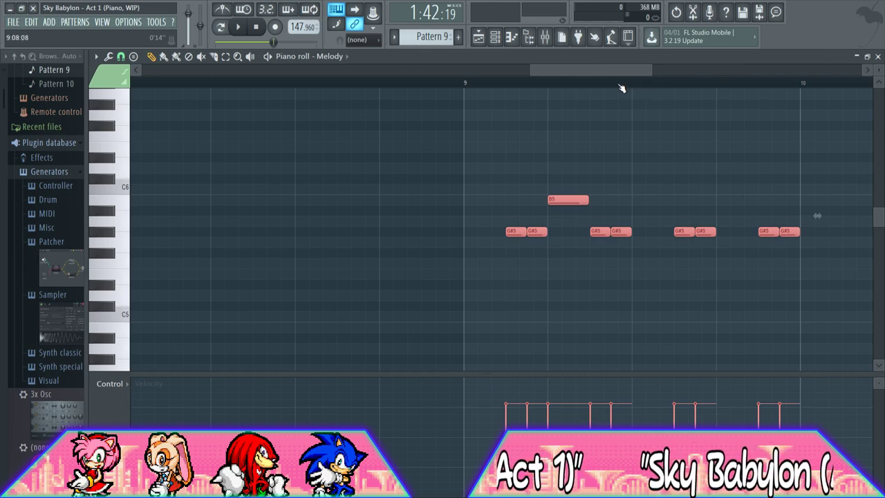
pyautogui.moveTo(510, 243); pyautogui.dragTo(186, 239)
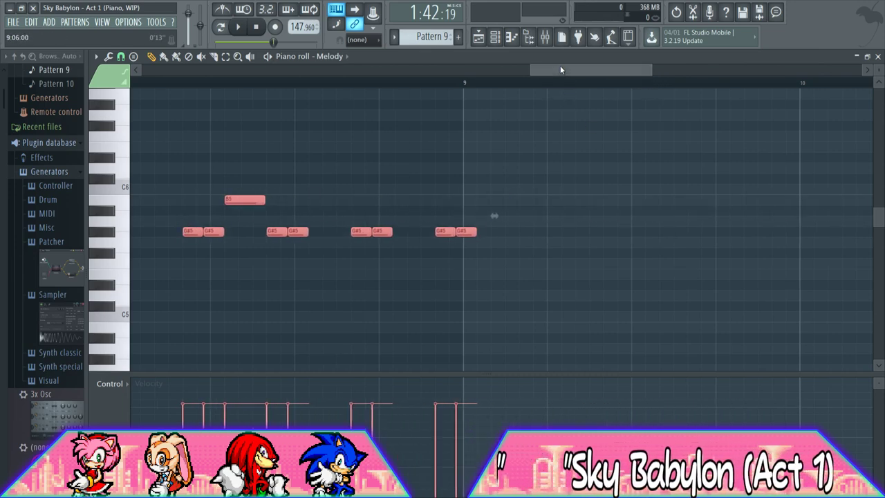
pyautogui.moveTo(562, 69); pyautogui.dragTo(532, 69)
pyautogui.moveTo(374, 229); pyautogui.dragTo(359, 230)
pyautogui.press('space')
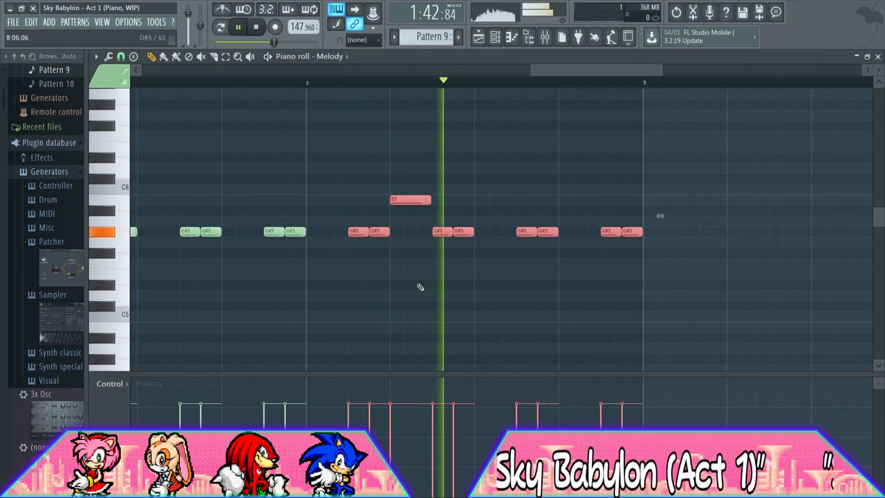
# Return to the playlist, reset playback to the start of the song, and save the project
pyautogui.click(478, 37)
pyautogui.press('space')
pyautogui.moveTo(545, 69); pyautogui.dragTo(237, 71)
pyautogui.click(257, 27)
pyautogui.hotkey('ctrl', 's')
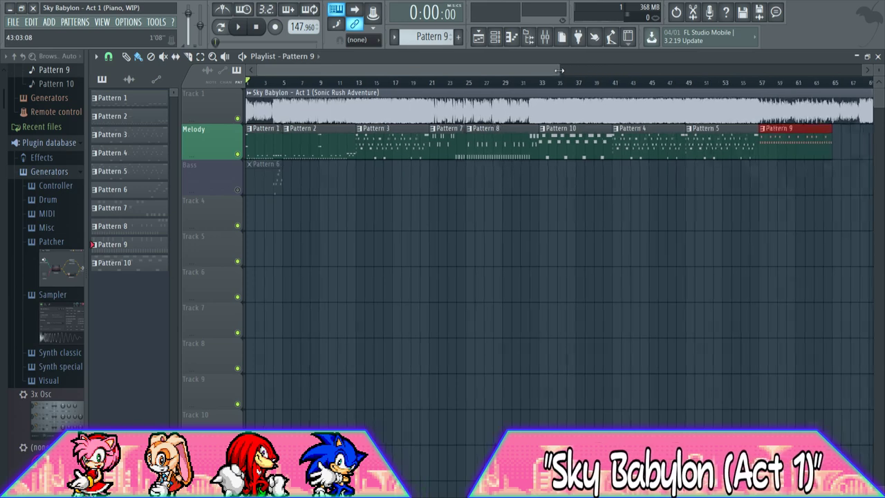
# Unmute the Bass track and mute the Melody track
pyautogui.moveTo(608, 70); pyautogui.dragTo(360, 70)
pyautogui.click(238, 189)
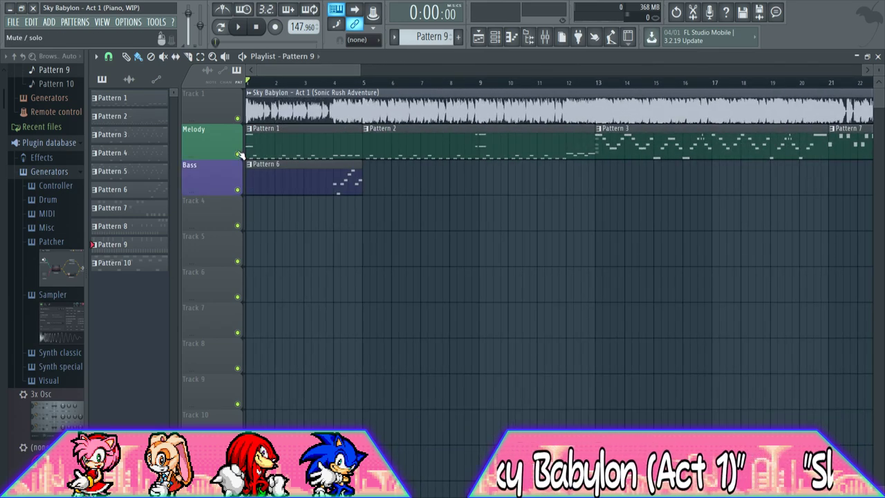
pyautogui.click(238, 154)
# Select the Pattern 6 clip on the Bass track and open its Bass notes in the piano roll
pyautogui.moveTo(366, 72); pyautogui.dragTo(301, 70)
pyautogui.click(355, 166)
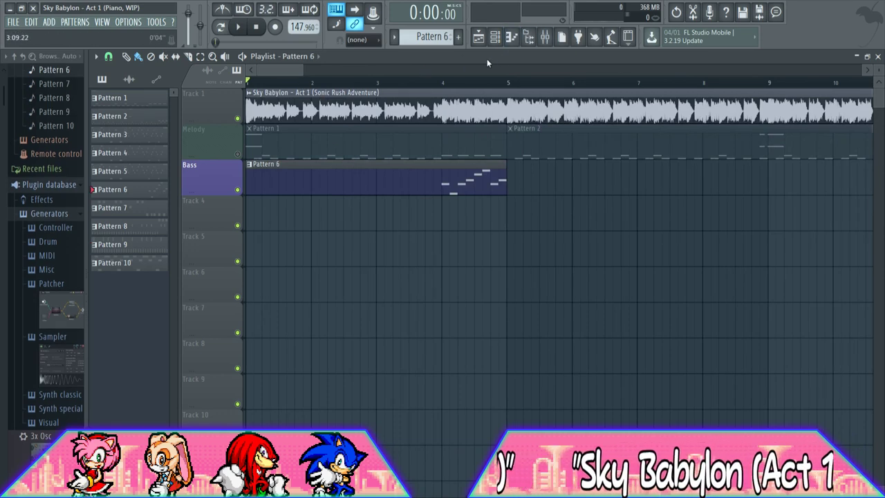
pyautogui.click(512, 40)
pyautogui.moveTo(792, 66); pyautogui.dragTo(138, 79)
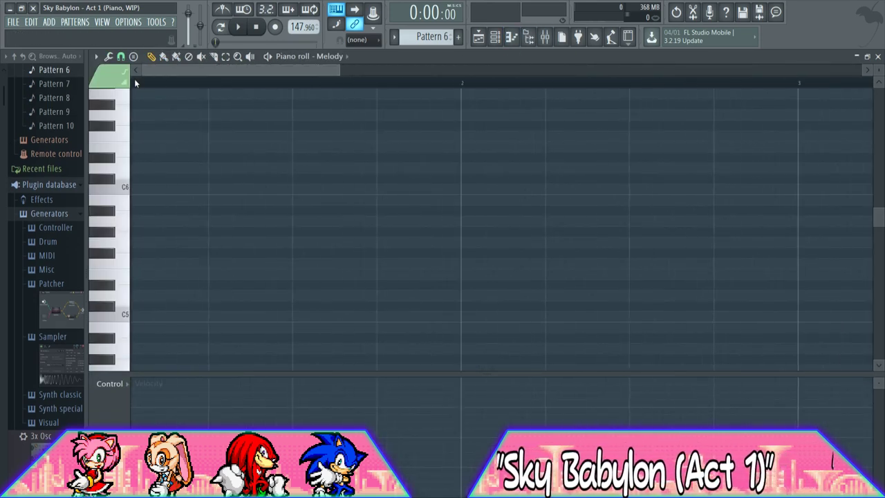
pyautogui.scroll(-3, 387, 117)
pyautogui.keyDown('ctrl'); pyautogui.scroll(-4, 482, 164); pyautogui.keyUp('ctrl')
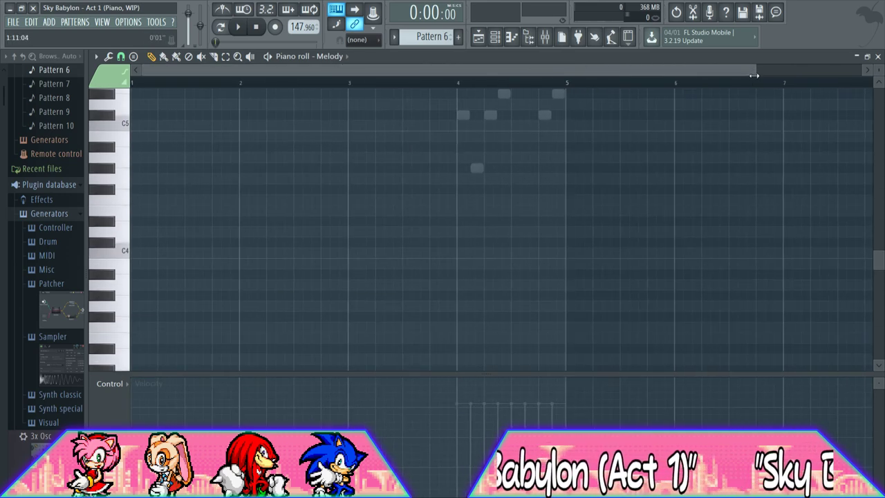
pyautogui.doubleClick(479, 167)
pyautogui.scroll(2, 525, 211)
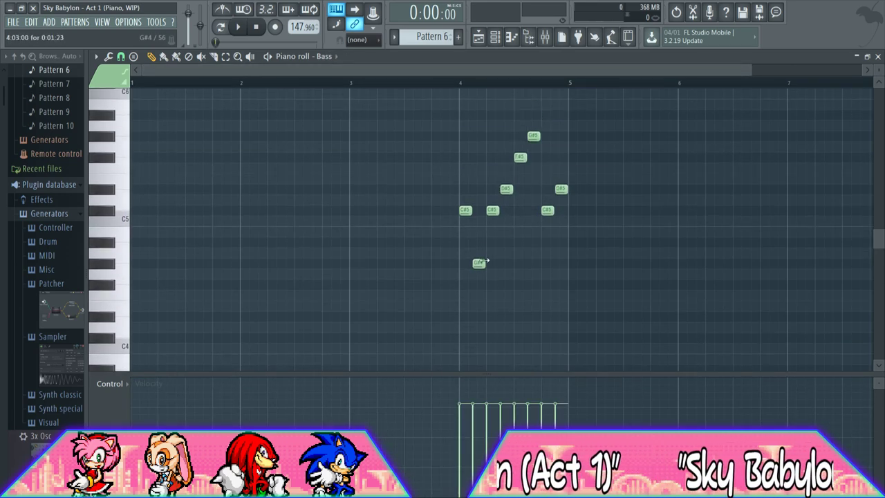
# Play the song from the start and raise the main volume
pyautogui.moveTo(750, 67); pyautogui.dragTo(531, 66)
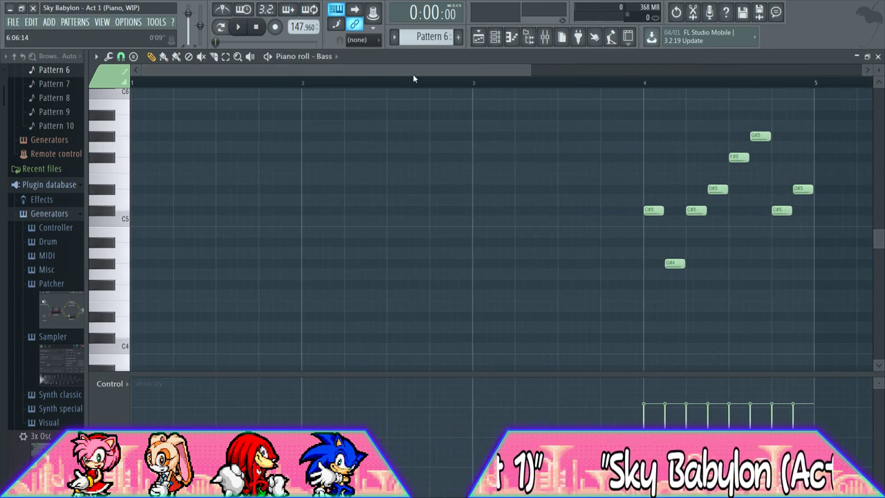
pyautogui.press('space')
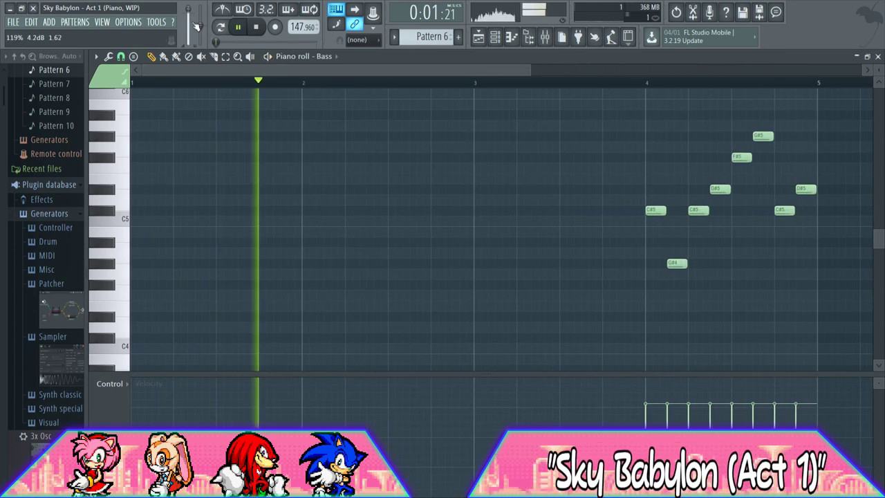
pyautogui.moveTo(197, 26); pyautogui.dragTo(197, 21)
# Replay the song's opening repeatedly and sound low piano keys to find the first Bass pitch
pyautogui.press('space')
pyautogui.press('space')
pyautogui.press('space')
pyautogui.press('space')
pyautogui.press('space')
pyautogui.click(104, 212)
pyautogui.scroll(-3, 115, 266)
pyautogui.press('space')
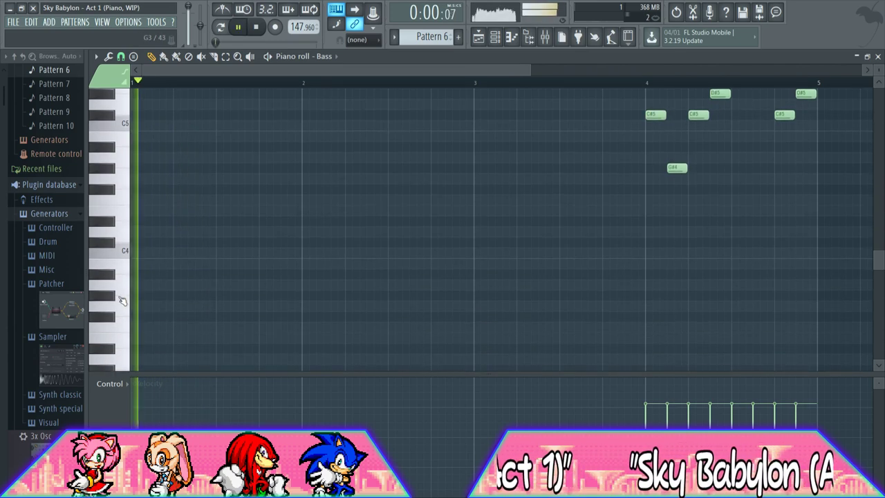
pyautogui.press('space')
pyautogui.click(110, 246)
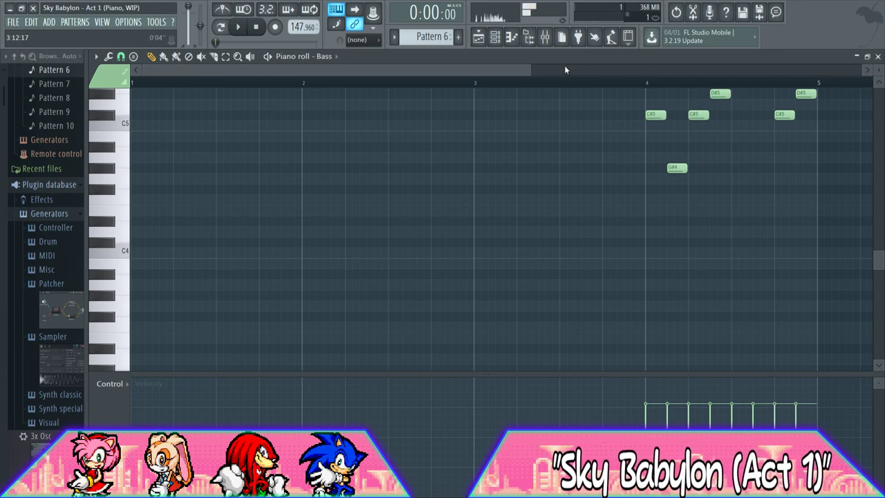
# Transpose the Bass notes in bar 4 of Pattern 6 down one octave and play them back from bar 4
pyautogui.scroll(2, 567, 111)
pyautogui.click(650, 83)
pyautogui.press('space')
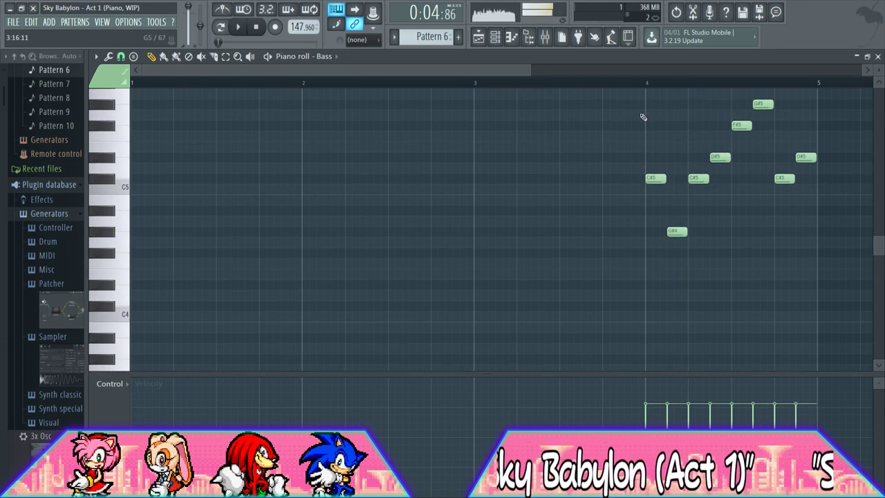
pyautogui.hotkey('ctrl', 'Down')
pyautogui.press('space')
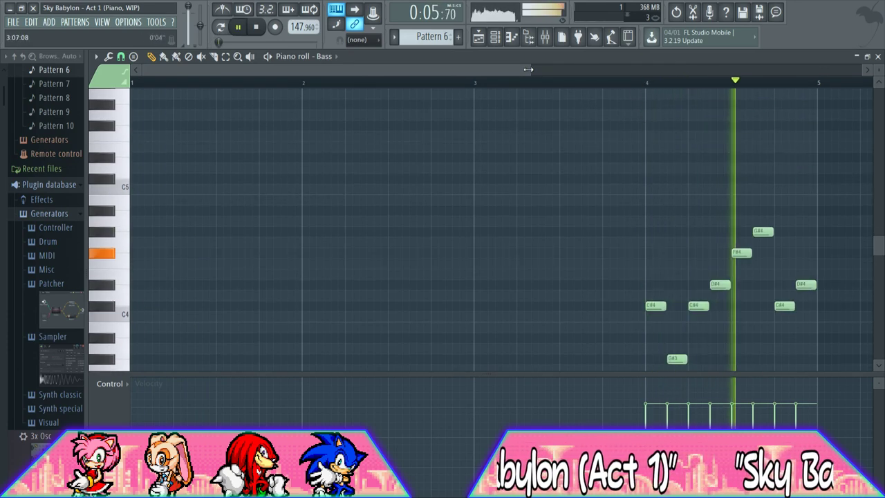
# Place a half-beat G#3 note on the second half of beat 1 in bar 1 and play it
pyautogui.moveTo(527, 69); pyautogui.dragTo(392, 69)
pyautogui.scroll(-5, 514, 182)
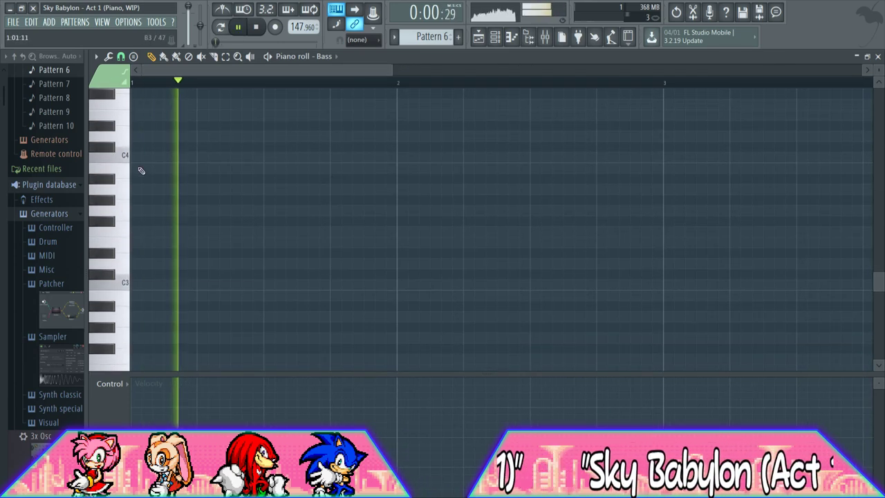
pyautogui.press('space')
pyautogui.click(113, 202)
pyautogui.scroll(2, 138, 217)
pyautogui.click(162, 262)
pyautogui.moveTo(312, 266); pyautogui.dragTo(193, 276)
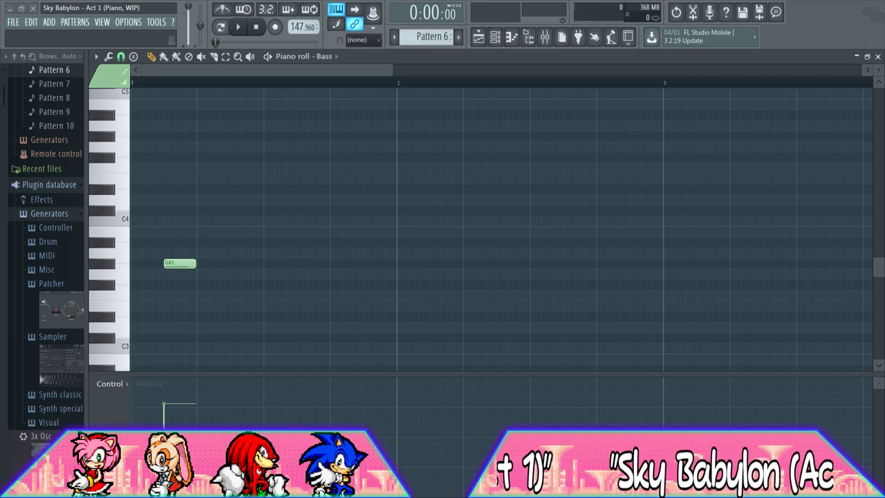
pyautogui.press('space')
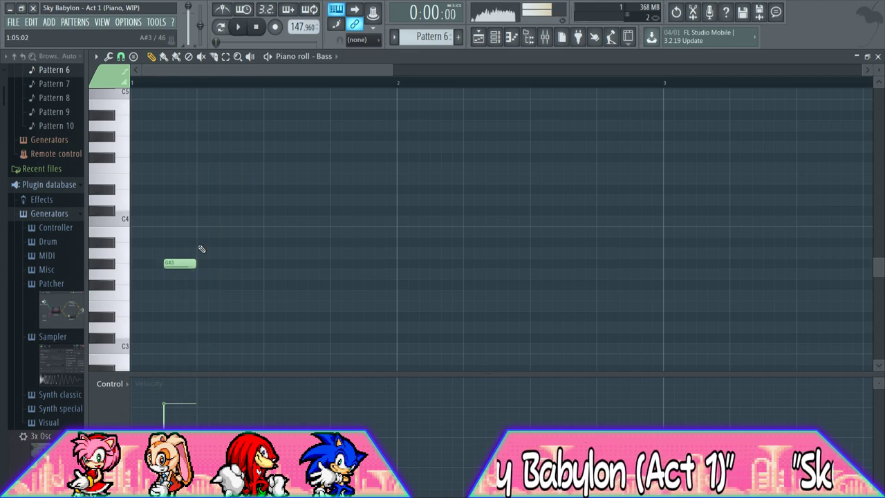
# Continue bar 1 with a C#4 on beat 2 and G#3 notes on the offbeats of beats 2, 3 and 4, checking by playback
pyautogui.press('space')
pyautogui.press('space')
pyautogui.press('space')
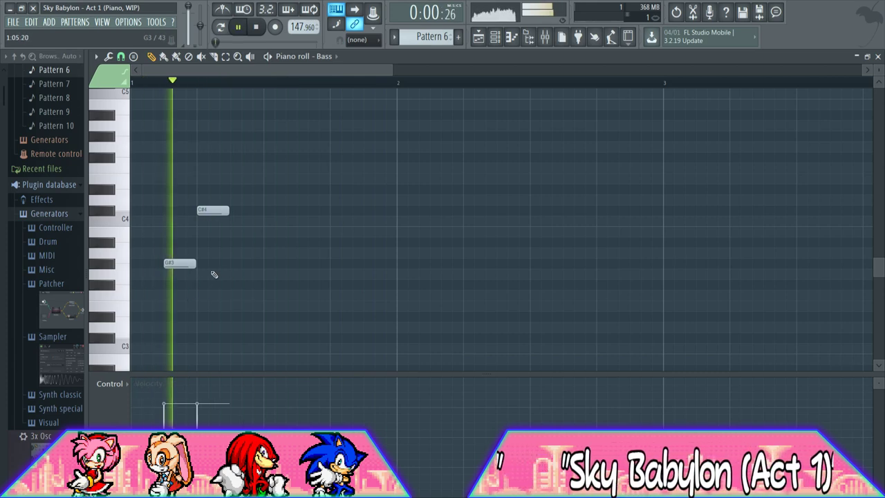
pyautogui.click(239, 267)
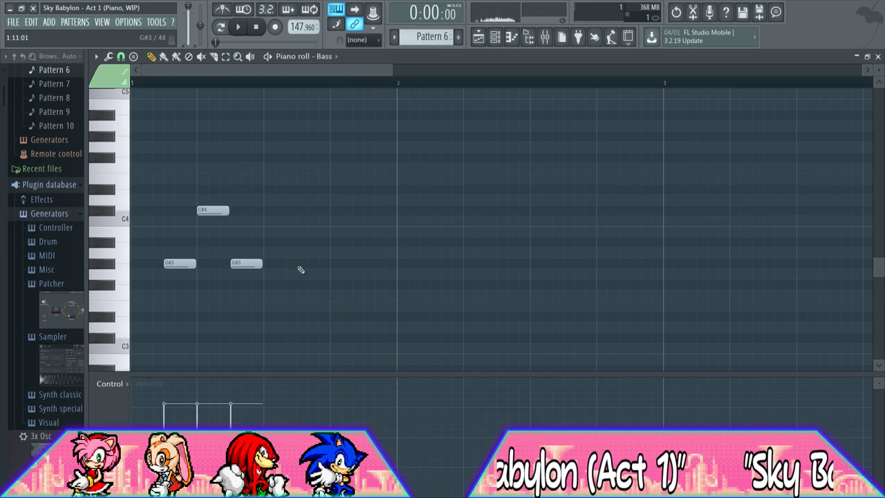
pyautogui.click(306, 267)
pyautogui.click(370, 266)
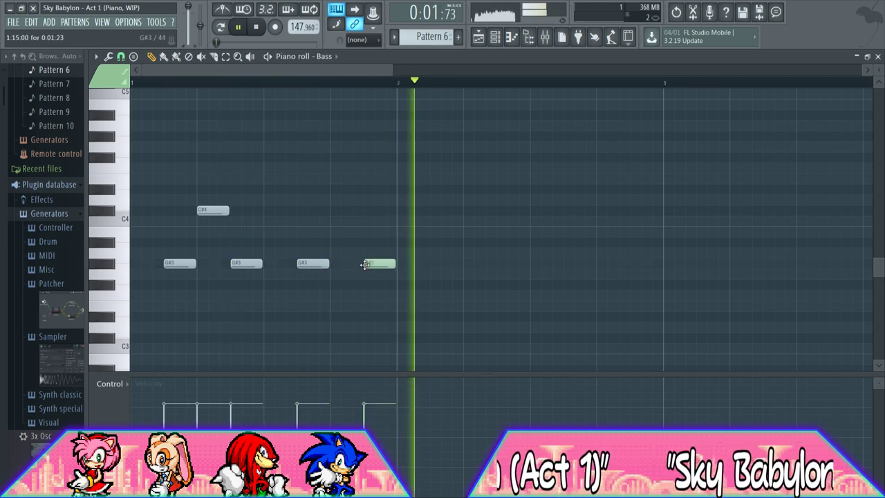
pyautogui.press('space')
# Add G#3, C#4, G#3 groups in both halves of bar 2 and the first half of bar 3, playing them against the song
pyautogui.click(432, 264)
pyautogui.click(466, 210)
pyautogui.click(500, 264)
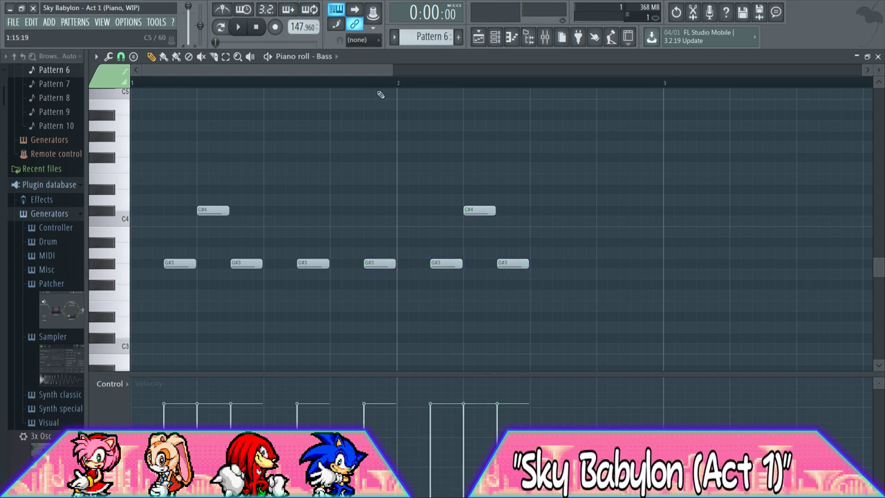
pyautogui.press('space')
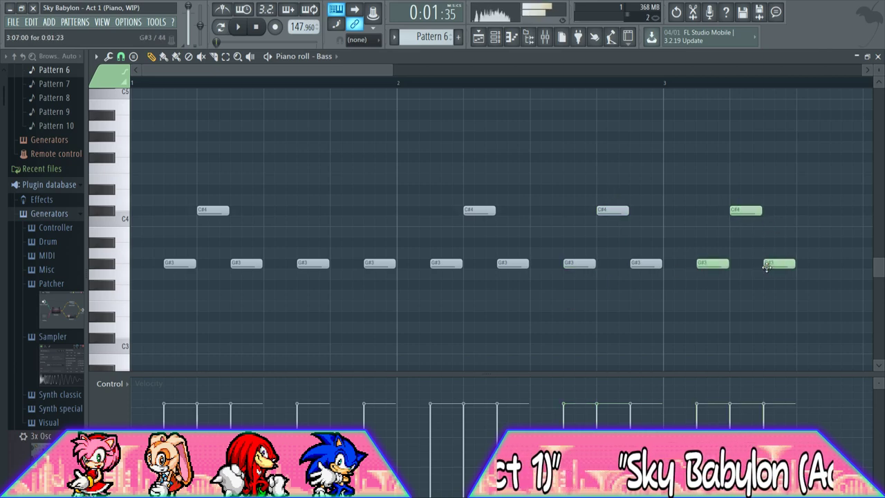
pyautogui.click(530, 83)
pyautogui.press('space')
# Add G#3, C#4 and G#3 notes to the second half of bar 3 and play the bar
pyautogui.moveTo(353, 71); pyautogui.dragTo(485, 68)
pyautogui.press('space')
pyautogui.click(443, 264)
pyautogui.moveTo(496, 274); pyautogui.dragTo(502, 259)
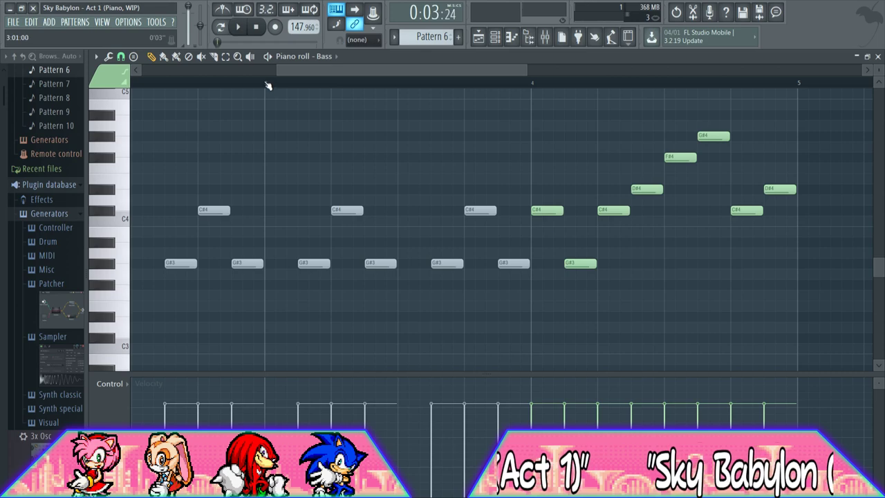
pyautogui.press('space')
pyautogui.press('space')
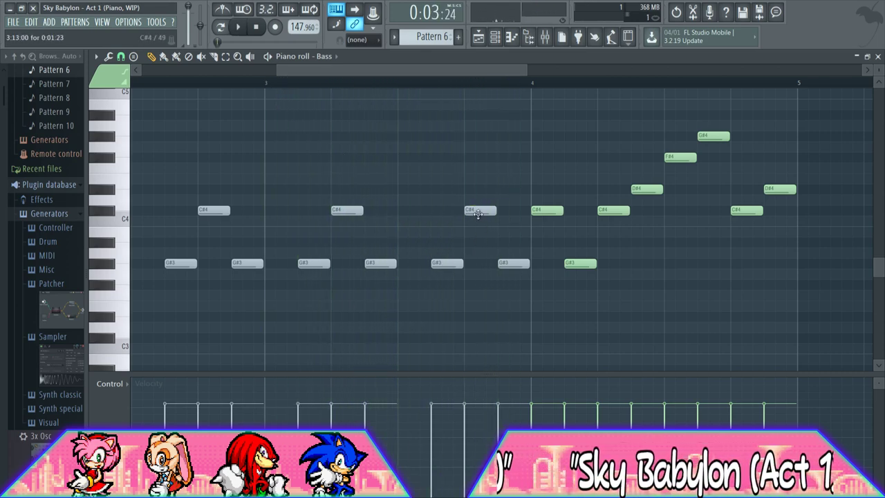
# Delete the last C#4 note in bar 3 and play the whole Bass pattern from the start
pyautogui.rightClick(478, 211)
pyautogui.press('space')
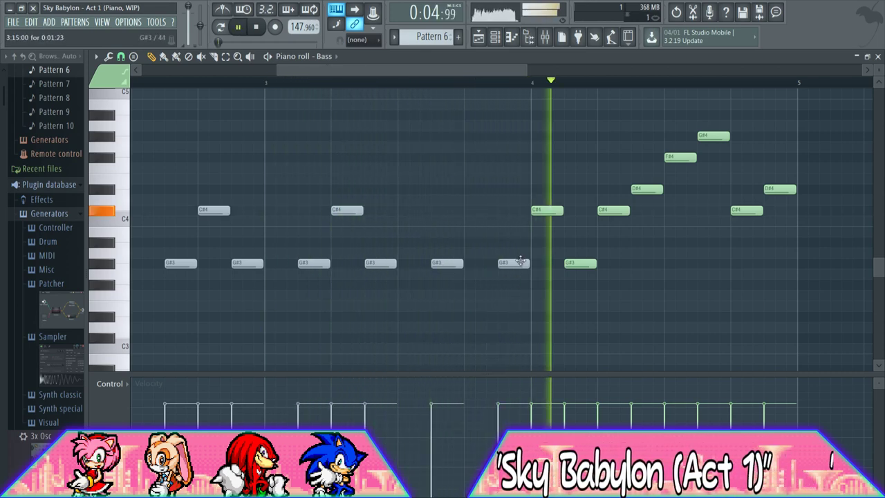
pyautogui.scroll(-2, 661, 302)
pyautogui.press('space')
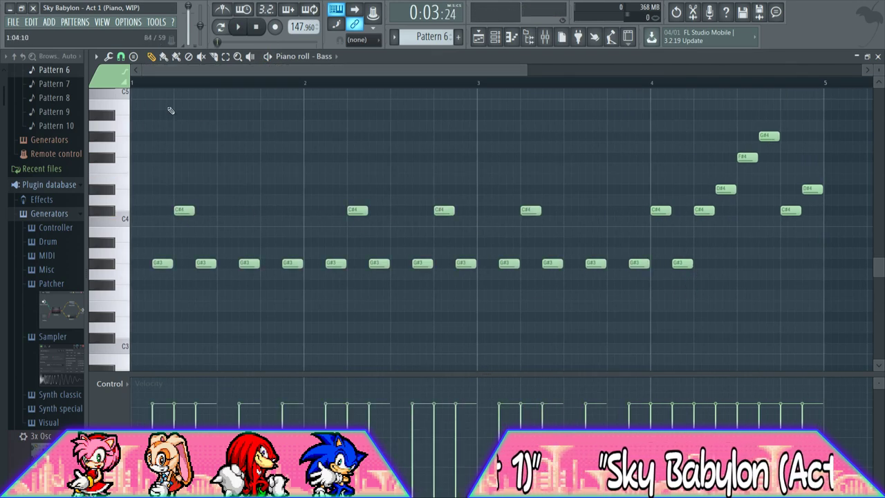
pyautogui.press('space')
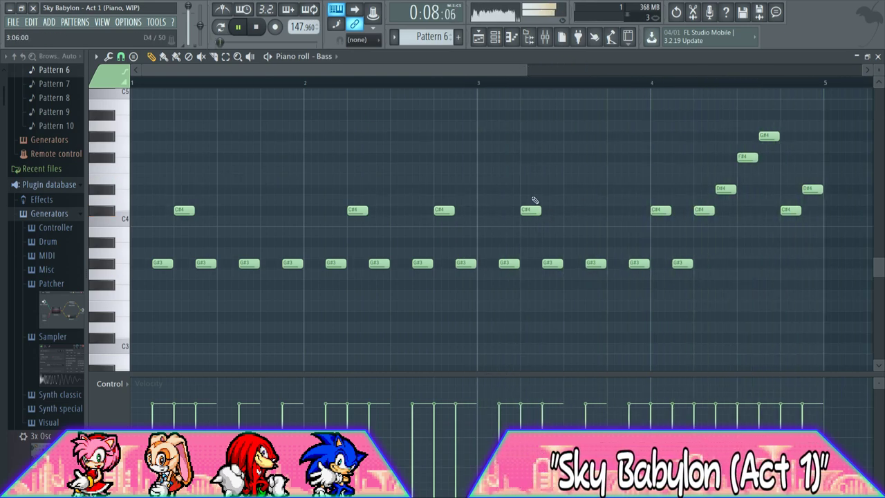
# Create Pattern 11, place it on the Bass track at bar 5, and open its Bass notes in the piano roll
pyautogui.click(459, 37)
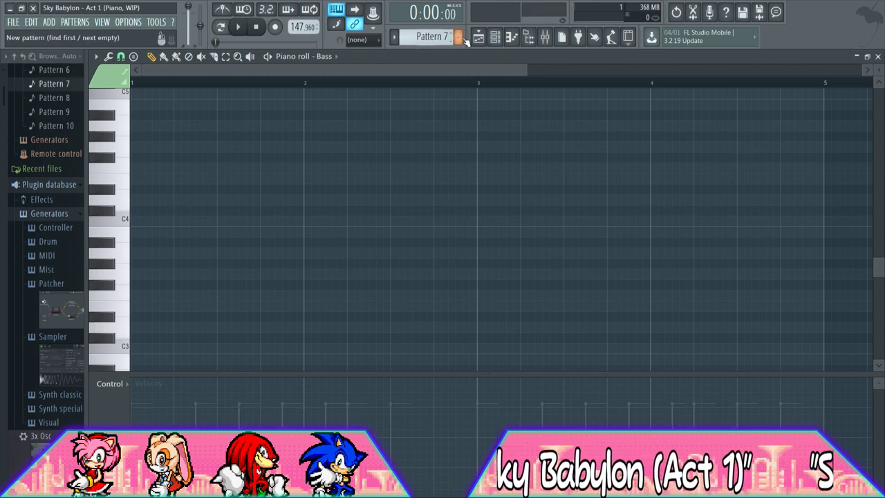
pyautogui.click(478, 38)
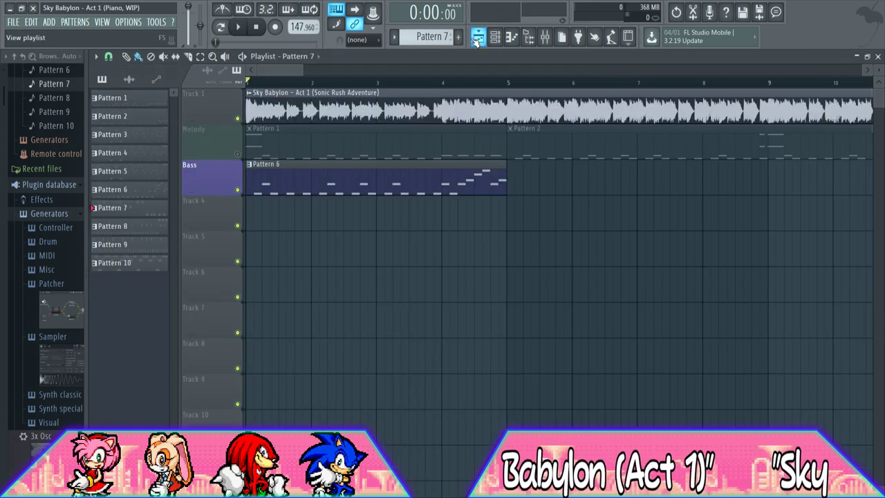
pyautogui.click(126, 263)
pyautogui.click(458, 36)
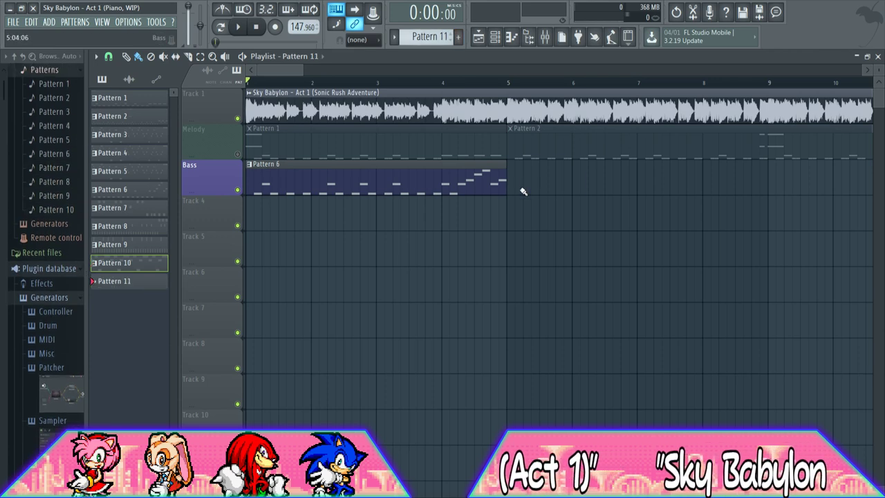
pyautogui.click(509, 82)
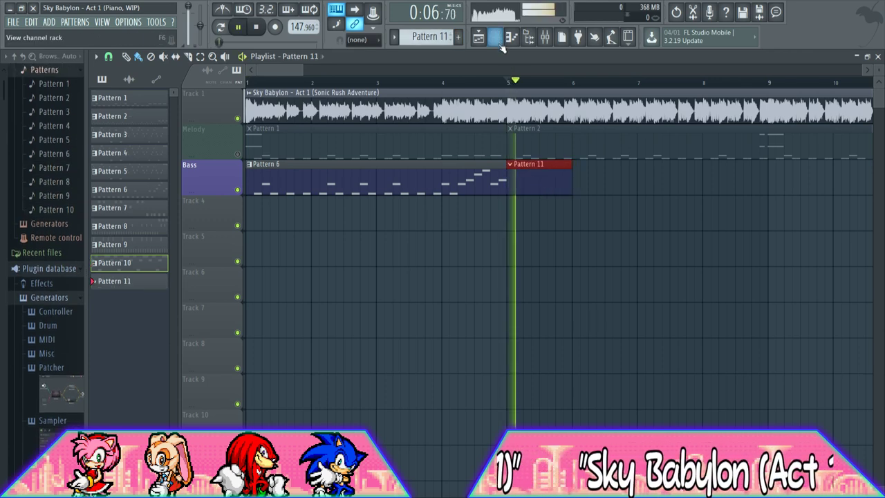
pyautogui.click(511, 39)
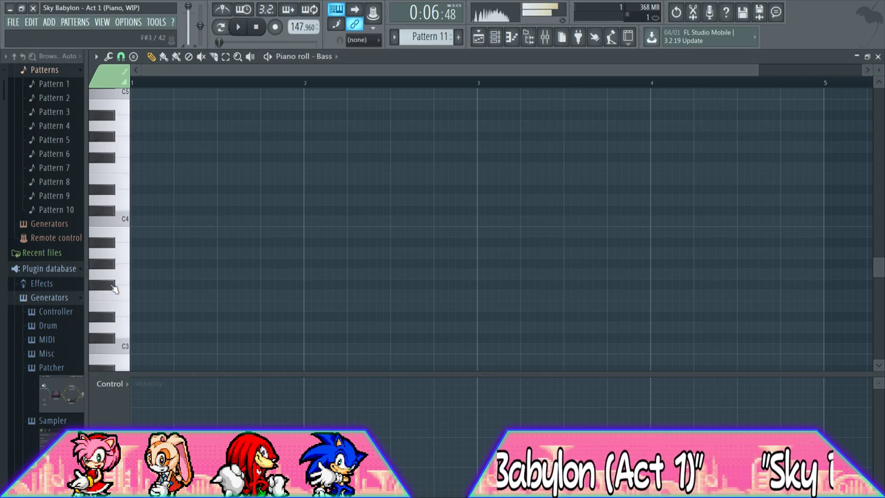
# Enter half-beat F#3, G#3, C#4 and G#3 notes in the first half of bar 1 of Pattern 11 and play them
pyautogui.click(140, 284)
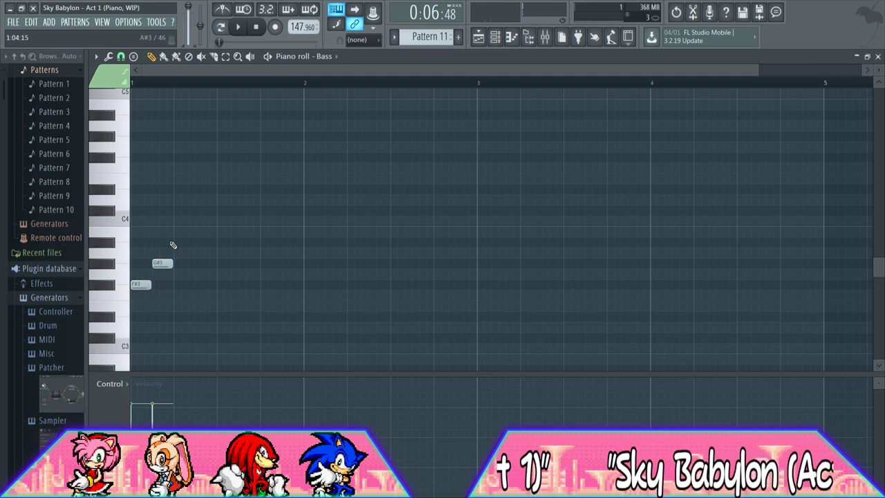
pyautogui.click(173, 210)
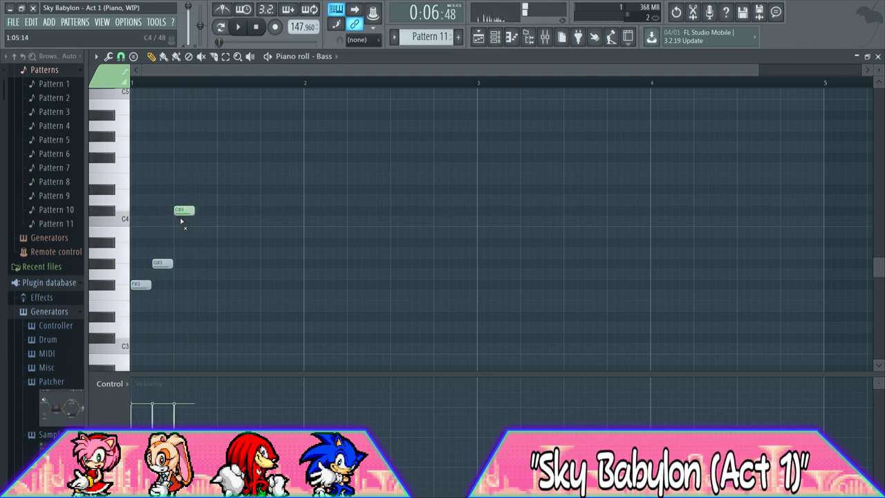
pyautogui.click(200, 263)
pyautogui.press('space')
pyautogui.press('space')
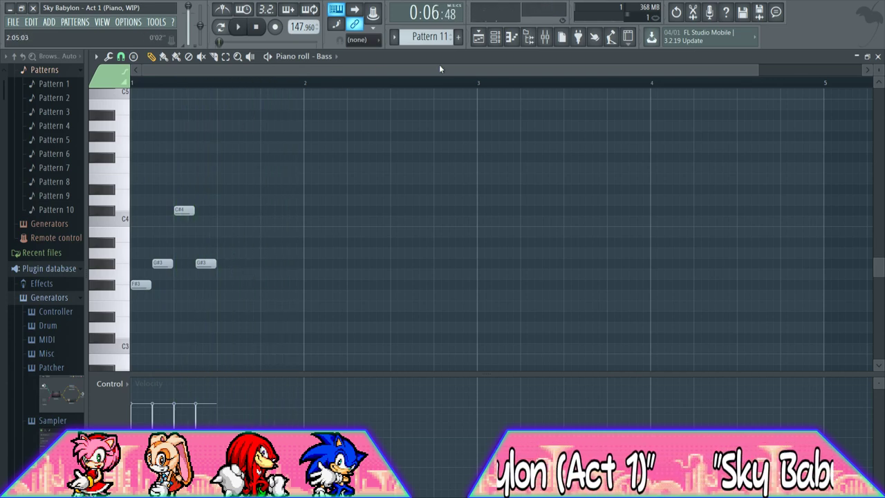
pyautogui.moveTo(758, 71); pyautogui.dragTo(546, 73)
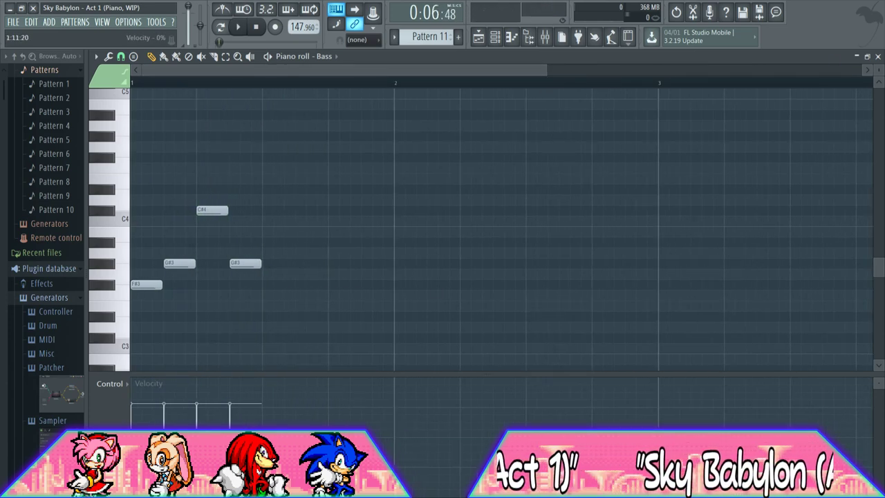
pyautogui.click(239, 28)
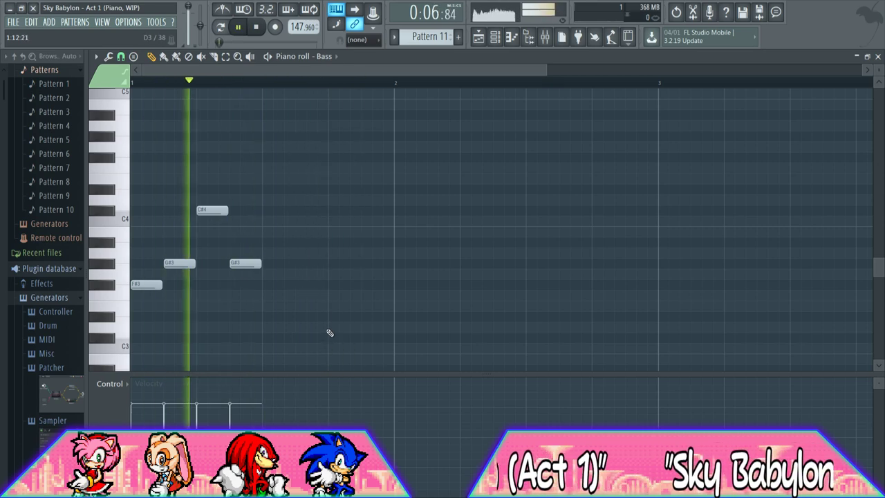
# Add G#3 notes on the offbeats of beats 3 and 4 in bar 1 and play the bar
pyautogui.click(306, 263)
pyautogui.press('space')
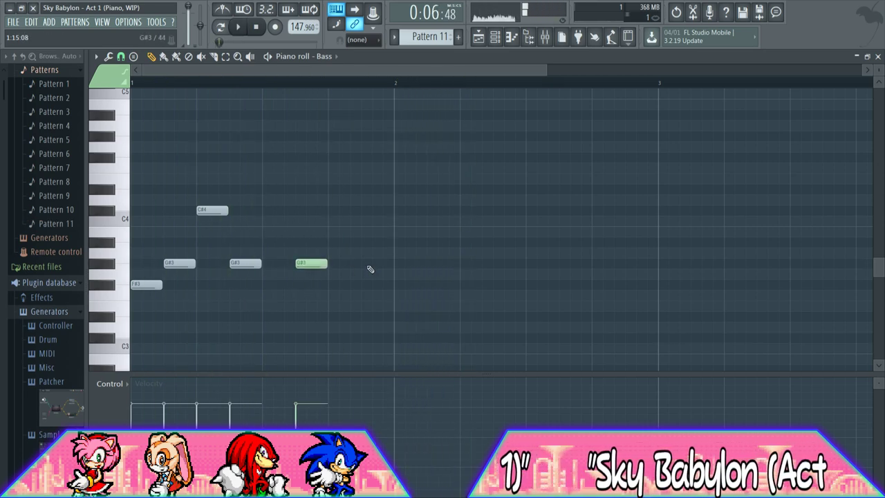
pyautogui.press('space')
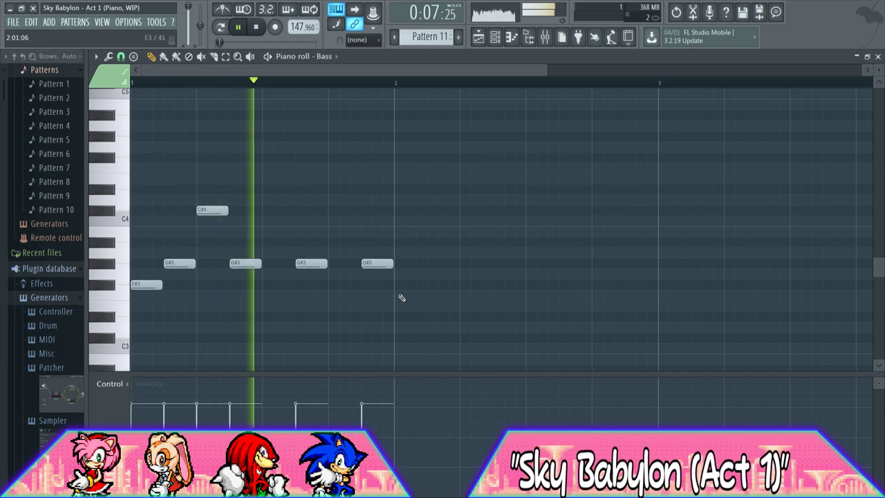
pyautogui.press('space')
# Fill bar 2 with F#3, G#3, C#4, G#3 in its first half and offbeat G#3, C#4, G#3 in its second, then play it
pyautogui.click(399, 284)
pyautogui.click(427, 264)
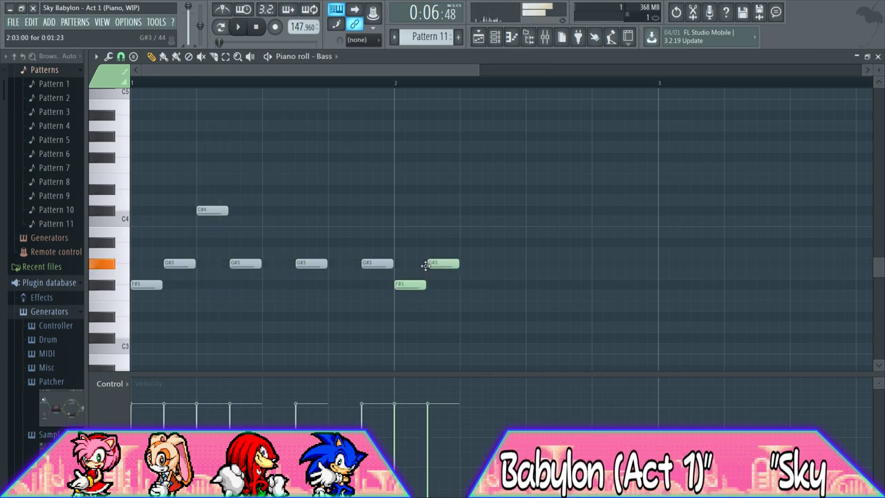
pyautogui.moveTo(465, 208)
pyautogui.mouseDown()
pyautogui.moveTo(468, 201)
pyautogui.moveTo(467, 213)
pyautogui.mouseUp()
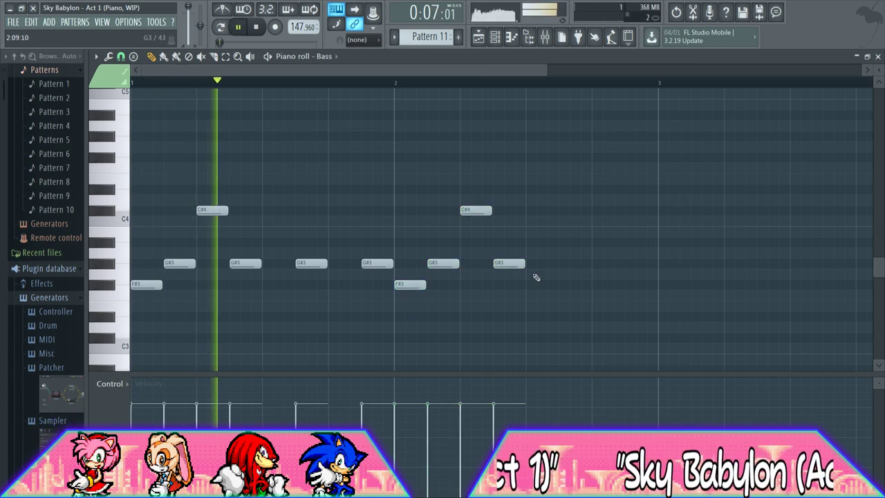
pyautogui.press('space')
pyautogui.moveTo(561, 283); pyautogui.dragTo(564, 264)
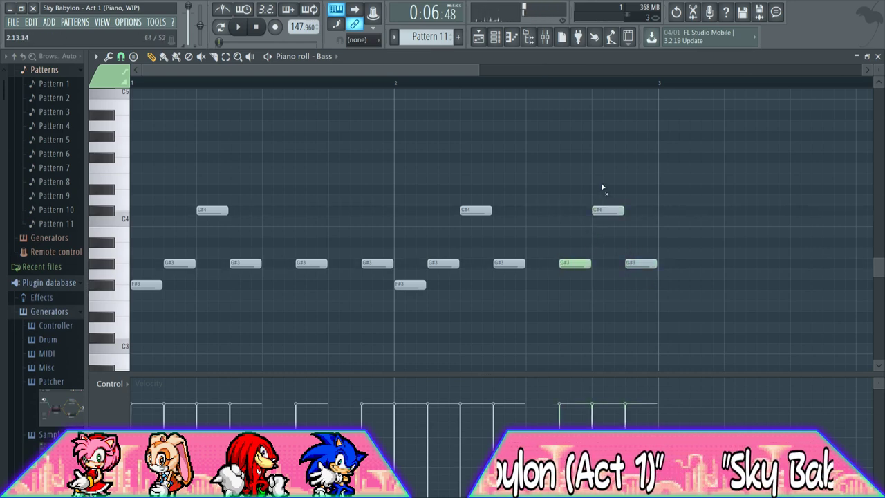
pyautogui.press('space')
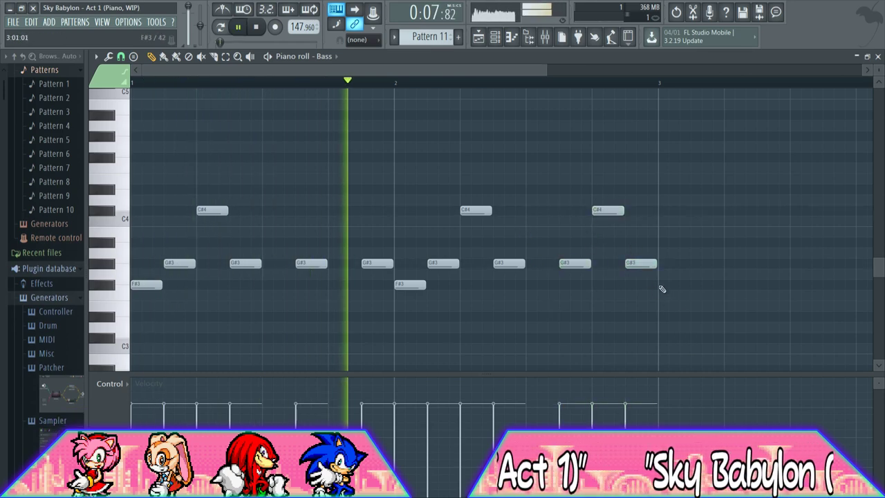
# Unmute all the notes in bars 1 and 2 of Pattern 11, copy them and play the two bars
pyautogui.press('space')
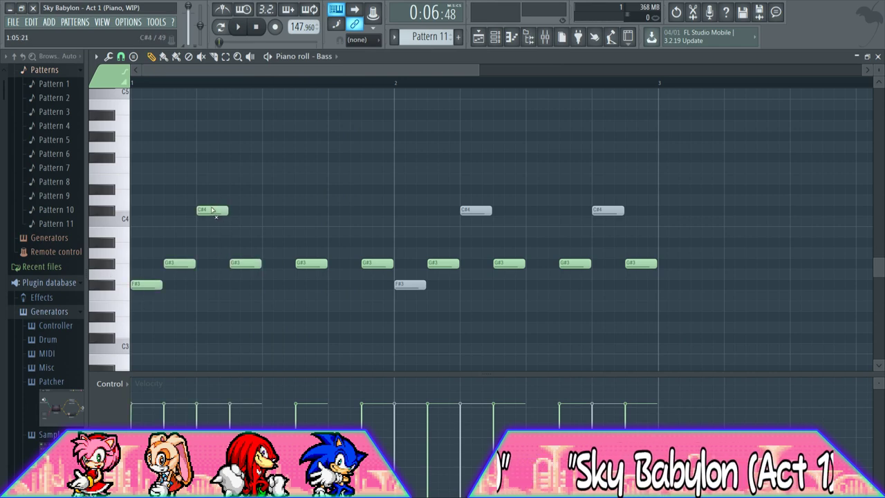
pyautogui.press('space')
pyautogui.moveTo(721, 343); pyautogui.dragTo(144, 146)
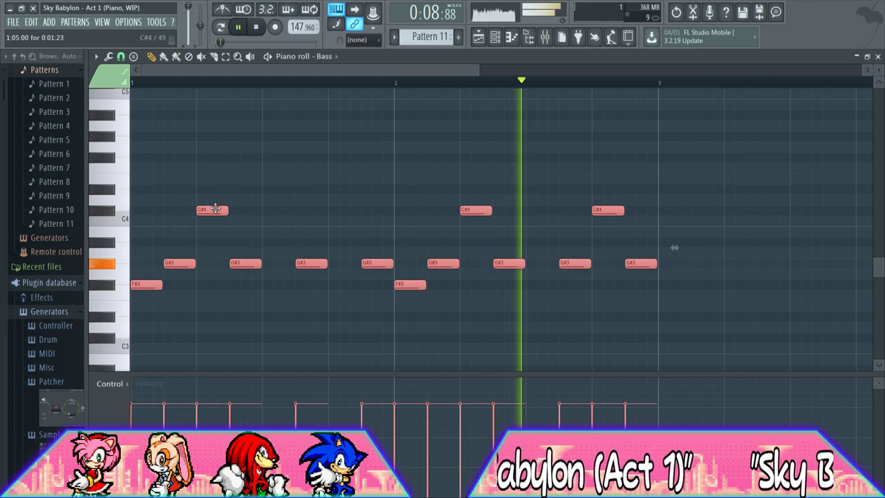
pyautogui.keyDown('ctrl'); pyautogui.click(283, 163); pyautogui.keyUp('ctrl')
pyautogui.press('space')
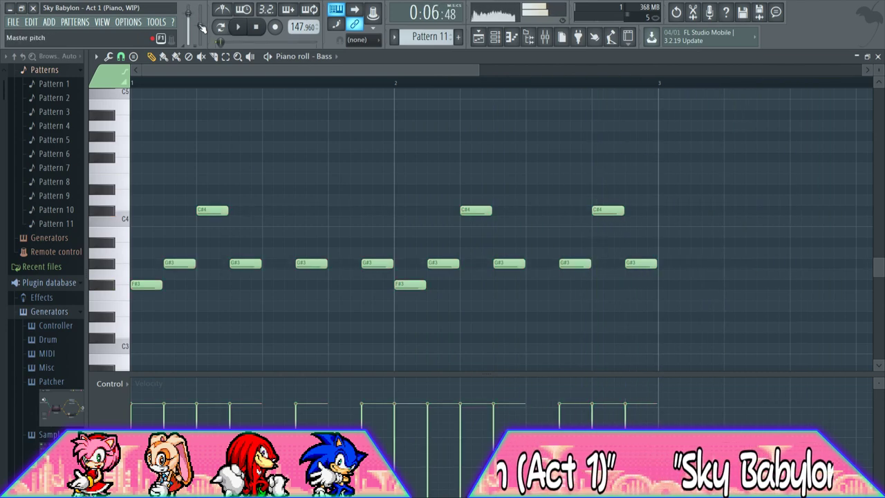
pyautogui.press('space')
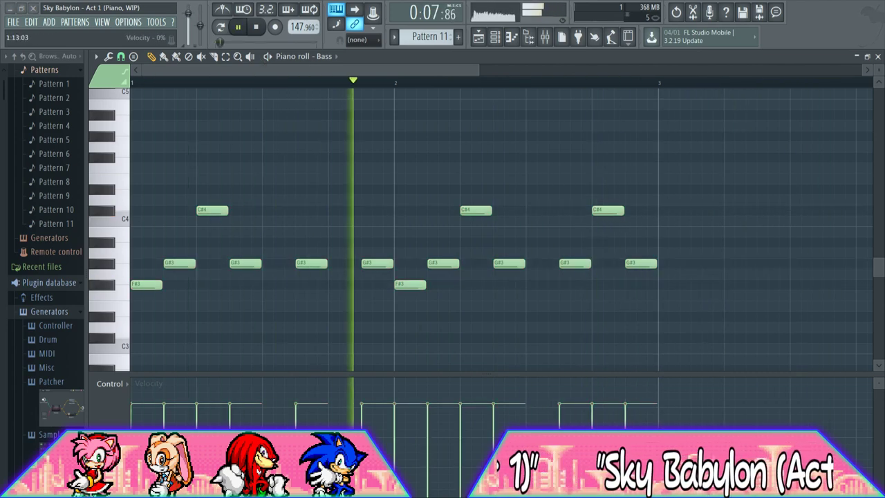
# Duplicate the two-bar Bass phrase into bars 3 and 4 and play from bar 3
pyautogui.moveTo(416, 68); pyautogui.dragTo(652, 65)
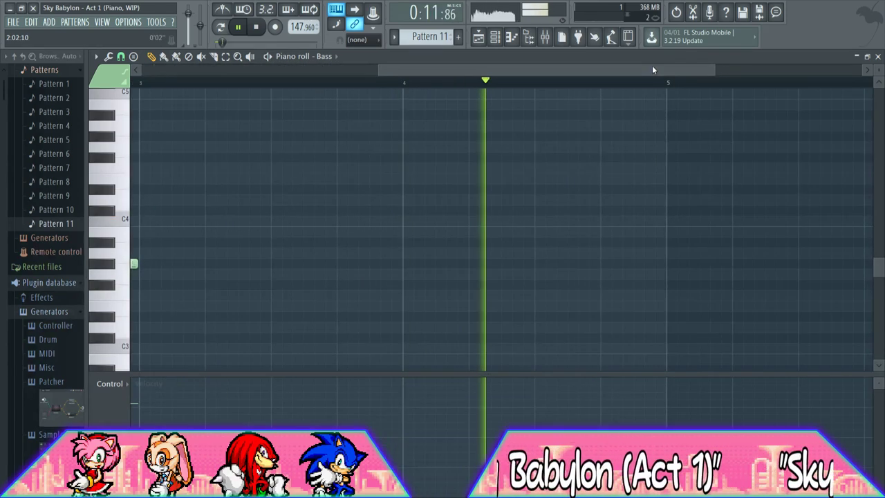
pyautogui.hotkey('ctrl', 'b')
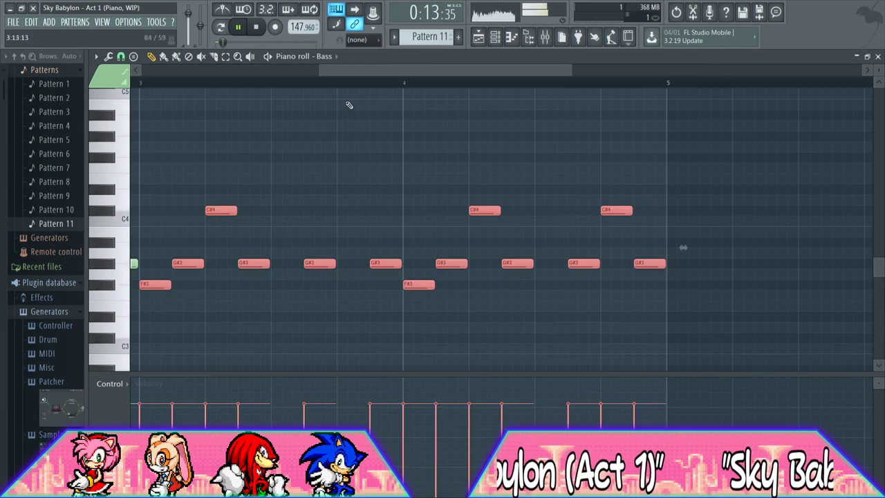
pyautogui.click(136, 84)
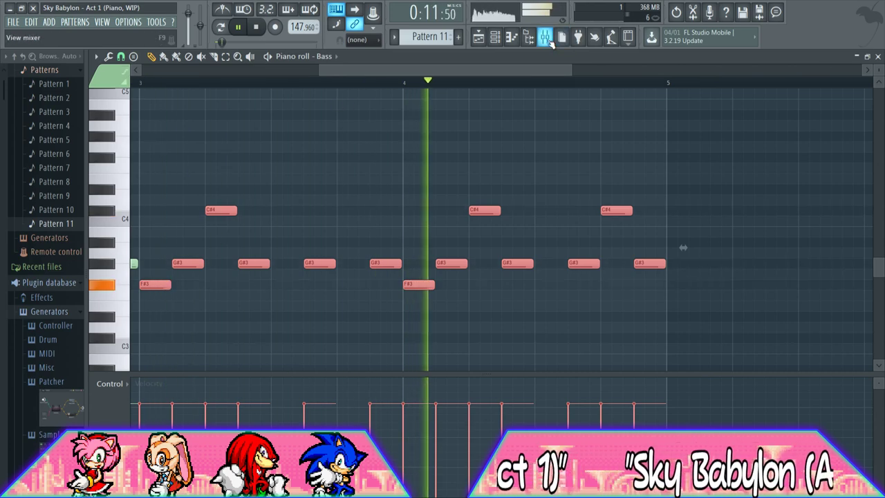
# Set the Bass channel's volume to 59% in the channel rack and play from bar 3
pyautogui.click(546, 38)
pyautogui.moveTo(513, 73)
pyautogui.mouseDown()
pyautogui.moveTo(533, 73)
pyautogui.moveTo(505, 73)
pyautogui.mouseUp()
pyautogui.click(496, 38)
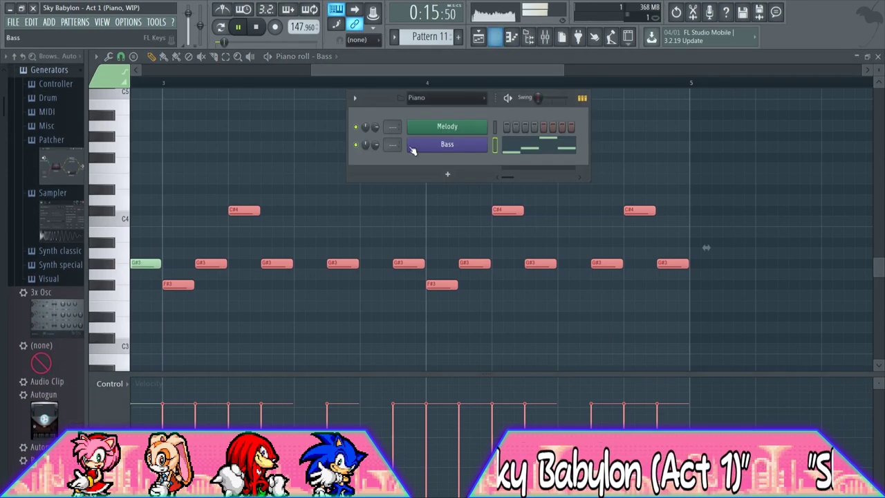
pyautogui.click(170, 84)
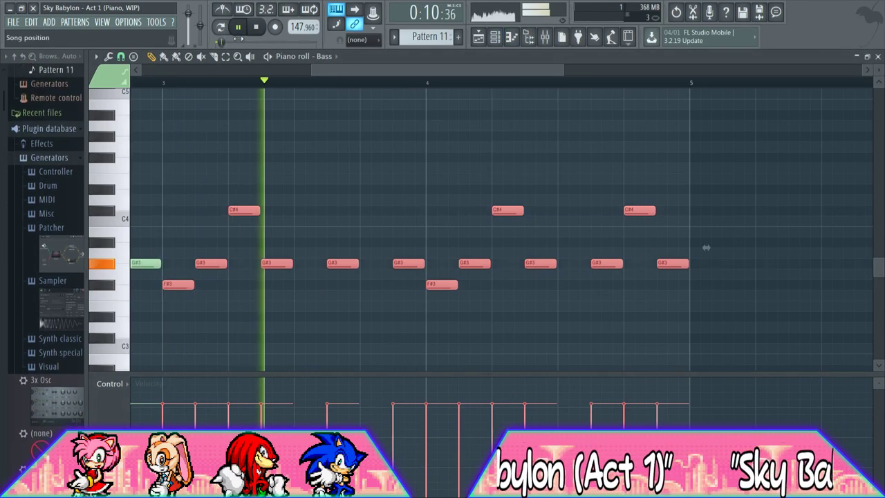
pyautogui.press('space')
pyautogui.click(495, 37)
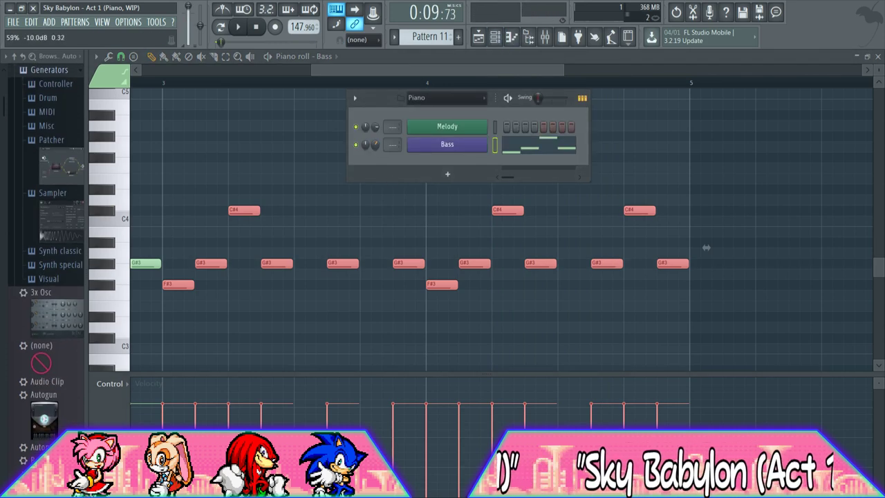
pyautogui.press('space')
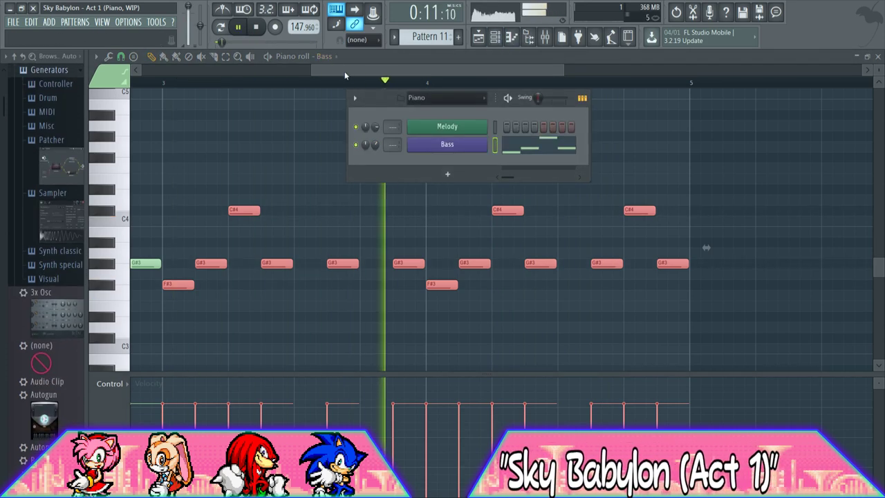
# Mute the notes in bar 4 and play the bar repeatedly to compare it with the reference track
pyautogui.moveTo(336, 68); pyautogui.dragTo(406, 72)
pyautogui.press('space')
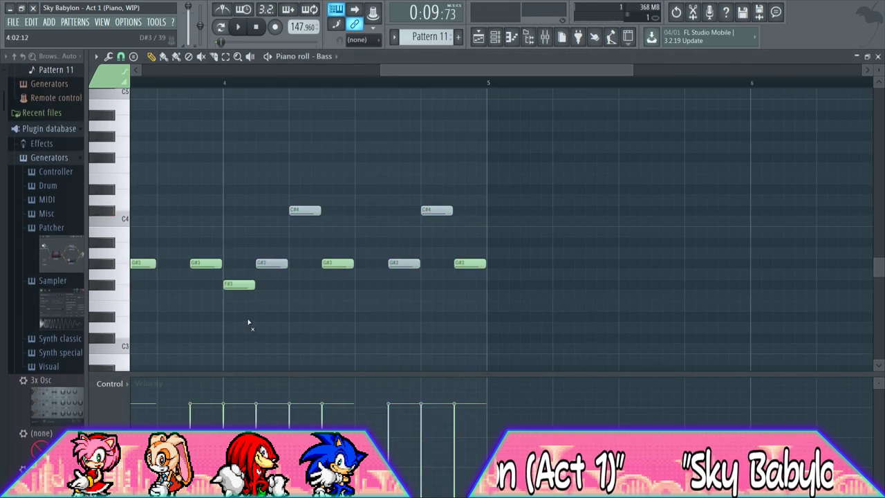
pyautogui.click(771, 200)
pyautogui.press('space')
pyautogui.press('space')
pyautogui.press('space')
pyautogui.press('space')
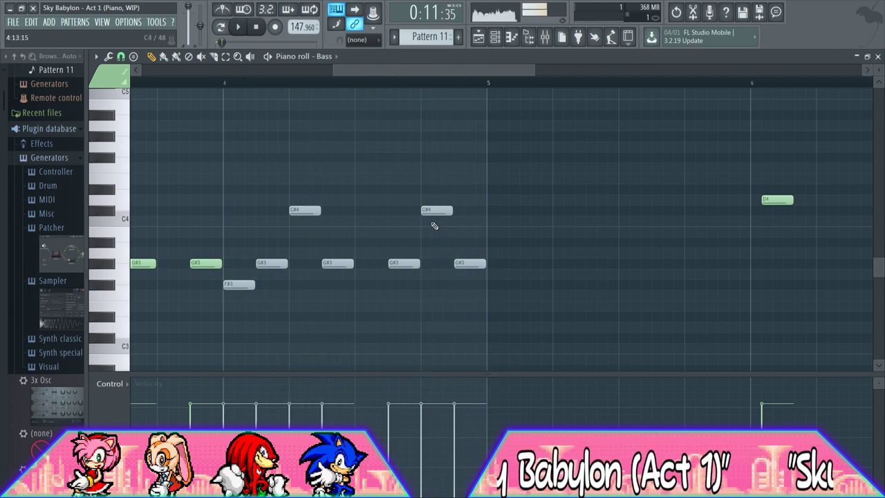
# Delete the C#4 on beat 4 of bar 4 and the stray D4 in bar 6, and unmute bar 4's remaining notes
pyautogui.rightClick(436, 211)
pyautogui.press('space')
pyautogui.rightClick(777, 200)
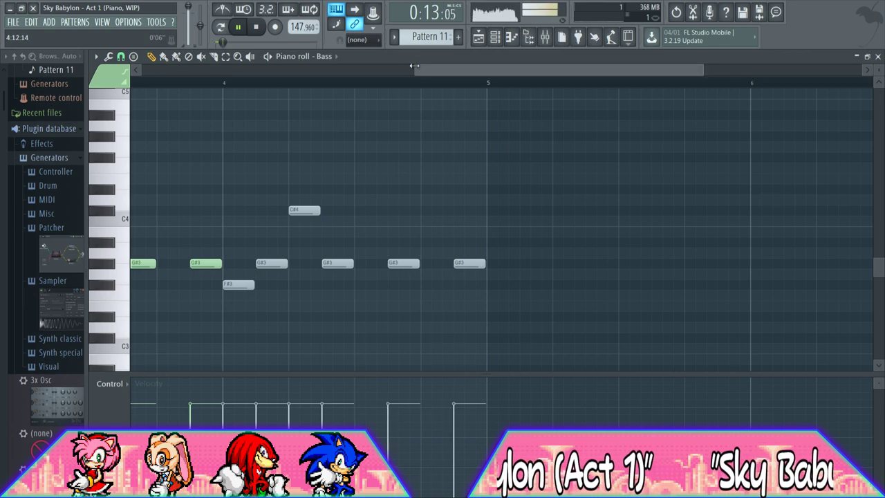
pyautogui.moveTo(415, 66); pyautogui.dragTo(250, 65)
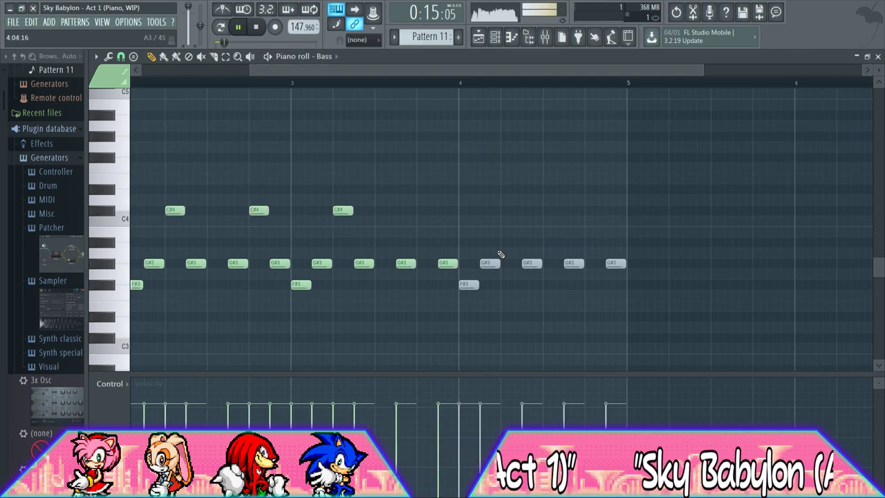
pyautogui.click(507, 211)
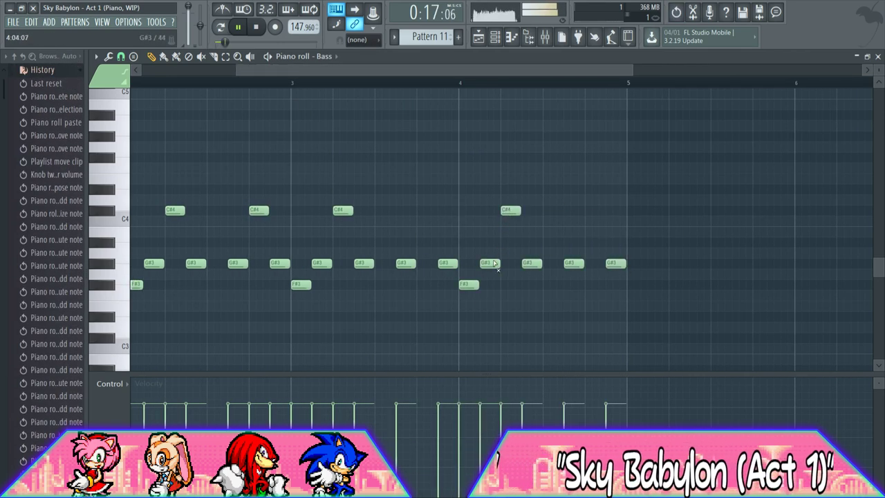
# Paste the copied two-bar phrase into bars 5 and 6, play it, and mute the pasted notes
pyautogui.moveTo(466, 70); pyautogui.dragTo(708, 68)
pyautogui.press('space')
pyautogui.click(163, 83)
pyautogui.press('space')
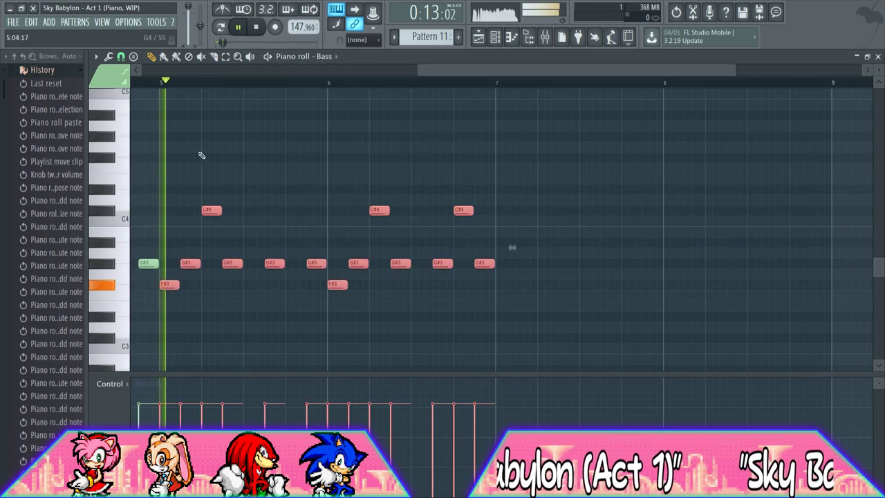
pyautogui.hotkey('ctrl', 'd')
pyautogui.moveTo(190, 264)
pyautogui.mouseDown()
pyautogui.moveTo(179, 282)
pyautogui.moveTo(442, 265)
pyautogui.mouseUp()
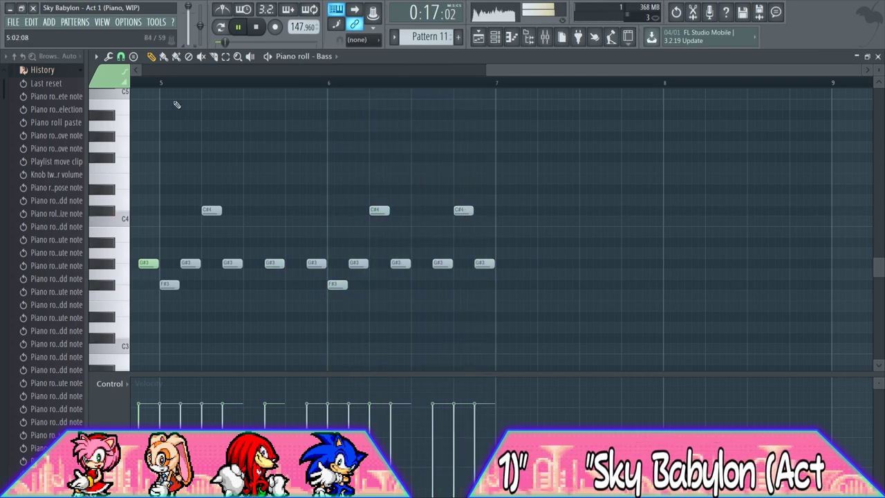
# Paste the two-bar phrase into bars 7 and 8 and mute its notes while comparing with the reference
pyautogui.moveTo(546, 67); pyautogui.dragTo(723, 78)
pyautogui.hotkey('ctrl', 'v')
pyautogui.hotkey('ctrl', 'd')
pyautogui.moveTo(193, 284)
pyautogui.mouseDown()
pyautogui.moveTo(215, 273)
pyautogui.moveTo(532, 267)
pyautogui.moveTo(348, 286)
pyautogui.moveTo(496, 217)
pyautogui.moveTo(189, 214)
pyautogui.mouseUp()
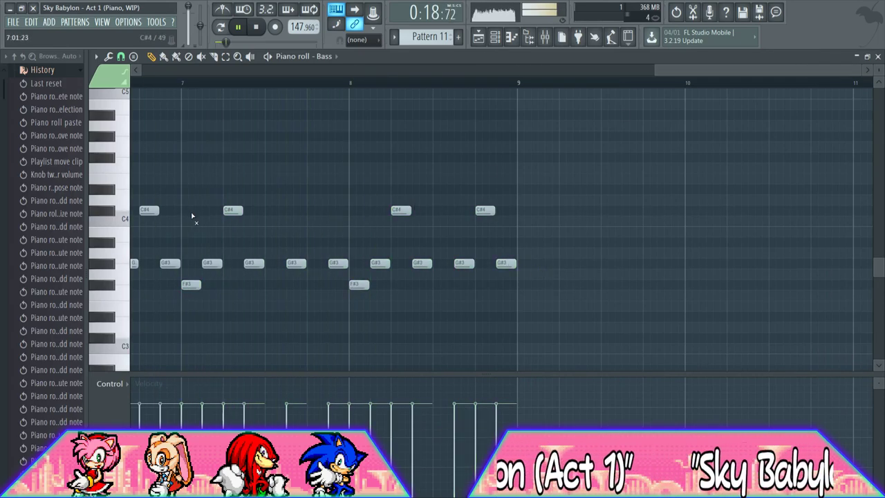
pyautogui.press('space')
# Play bar 8 repeatedly against its first notes and add a half-beat D#4 on the offbeat of beat 2
pyautogui.moveTo(742, 69); pyautogui.dragTo(311, 72)
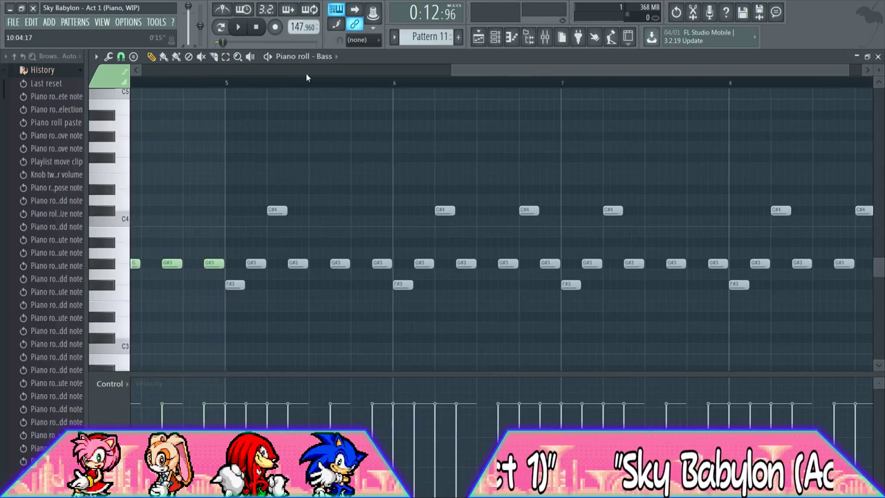
pyautogui.moveTo(847, 68); pyautogui.dragTo(666, 72)
pyautogui.moveTo(553, 74); pyautogui.dragTo(791, 77)
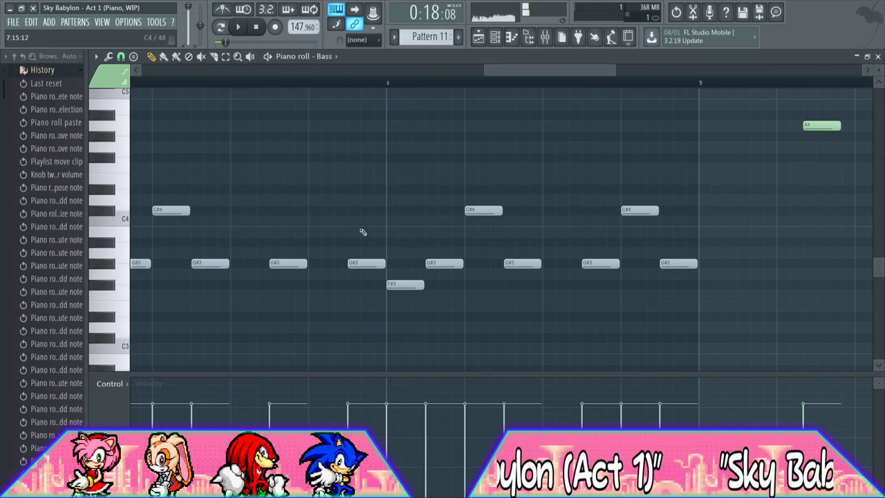
pyautogui.press('space')
pyautogui.click(388, 85)
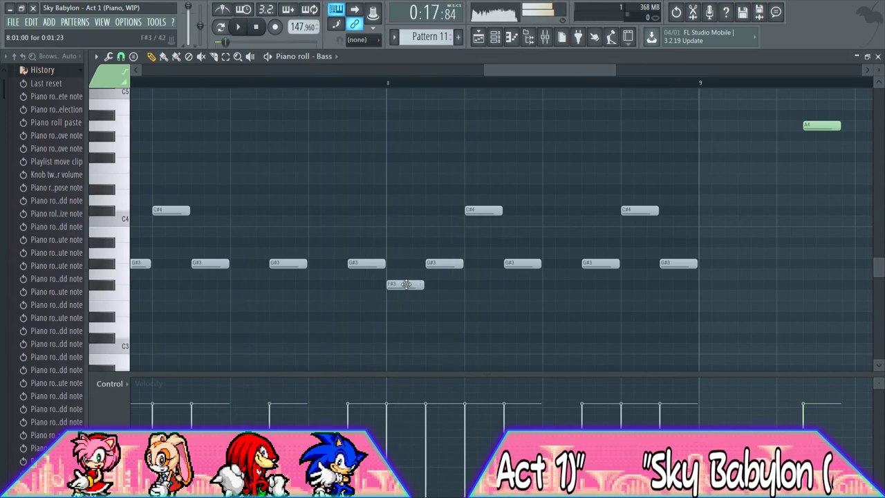
pyautogui.moveTo(415, 289); pyautogui.dragTo(401, 288)
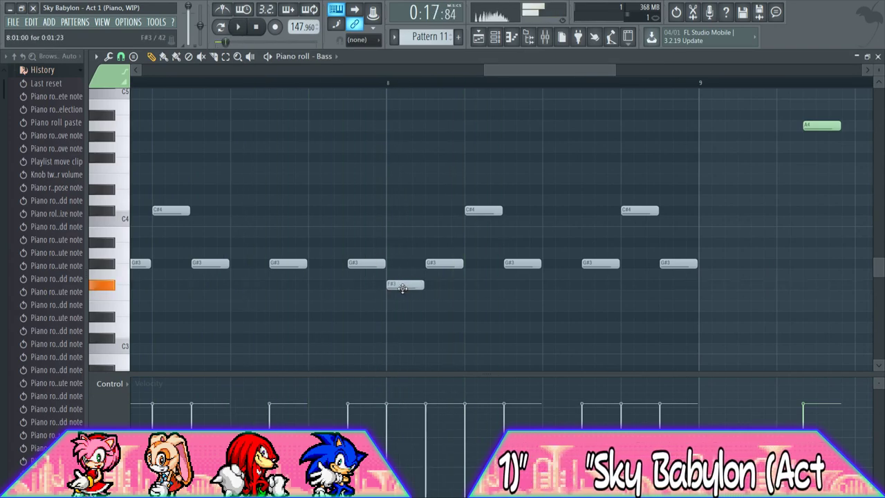
pyautogui.click(434, 264)
pyautogui.press('space')
pyautogui.press('space')
pyautogui.press('space')
pyautogui.press('space')
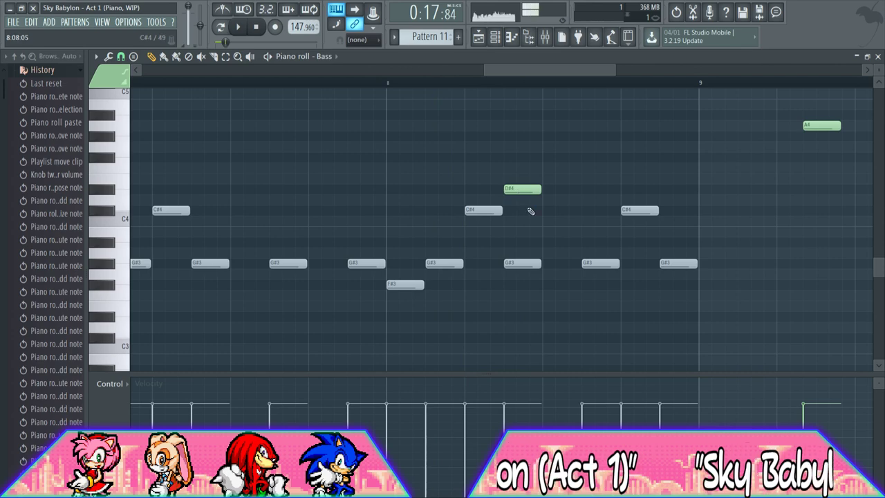
# Add half-beat F#4 and G#4 notes across beat 3 of bar 8 and play from beat 3
pyautogui.moveTo(546, 161); pyautogui.dragTo(582, 139)
pyautogui.press('space')
pyautogui.press('space')
pyautogui.press('space')
pyautogui.press('space')
pyautogui.click(544, 83)
pyautogui.press('space')
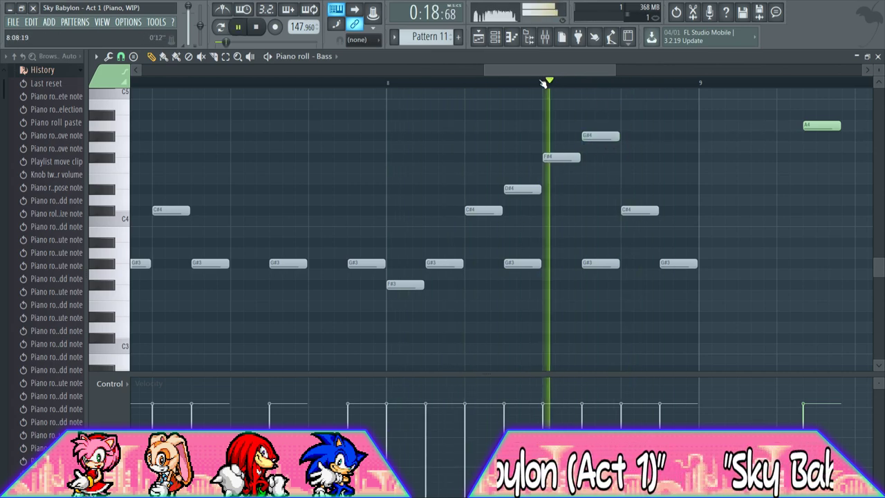
pyautogui.press('space')
# Add D#4 on beat 4's offbeat in bar 8, delete the G#3 notes below the run and the stray A4 in bar 9
pyautogui.click(664, 190)
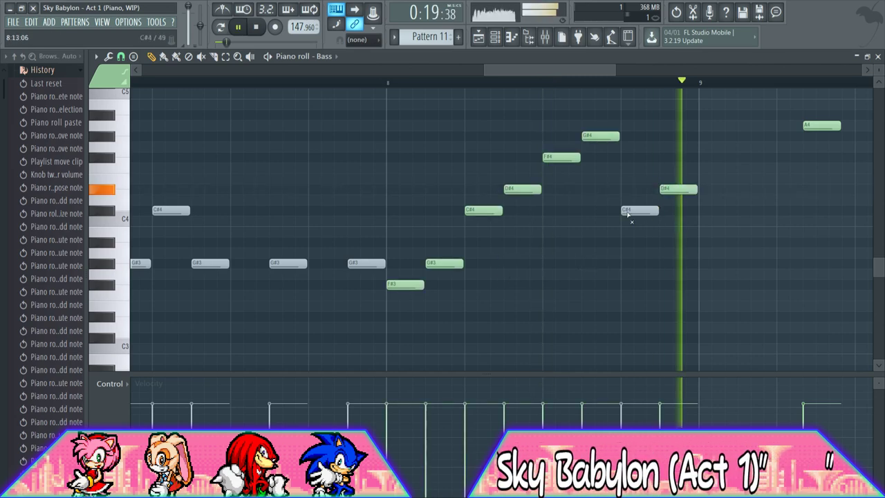
pyautogui.click(633, 211)
pyautogui.press('space')
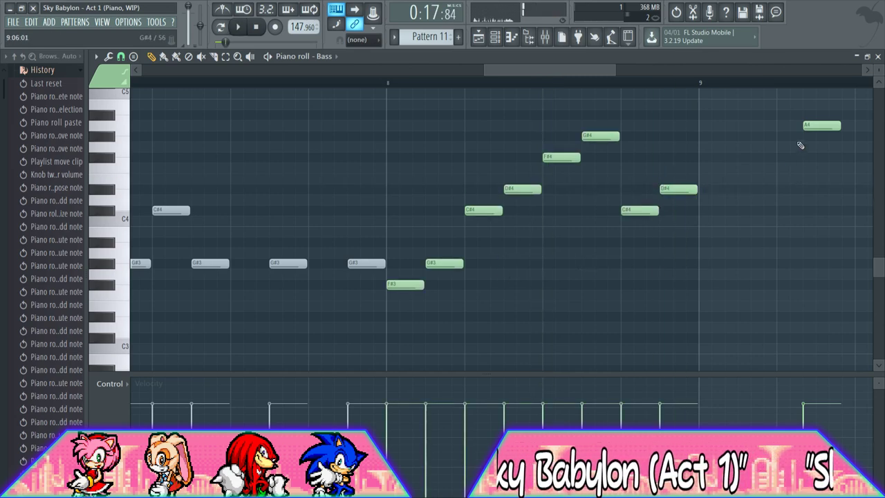
pyautogui.rightClick(810, 127)
# Unmute the remaining notes in bars 5 to 8 and play Pattern 11 from bar 1
pyautogui.moveTo(513, 69); pyautogui.dragTo(378, 69)
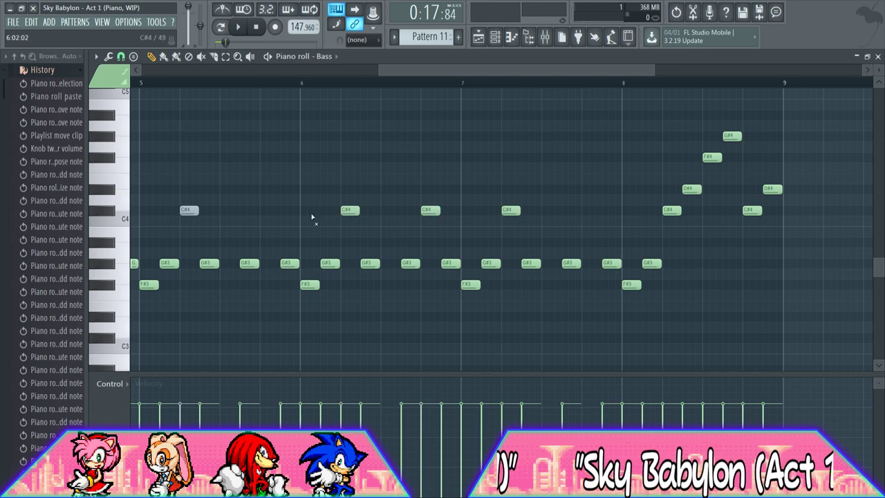
pyautogui.moveTo(416, 71); pyautogui.dragTo(176, 67)
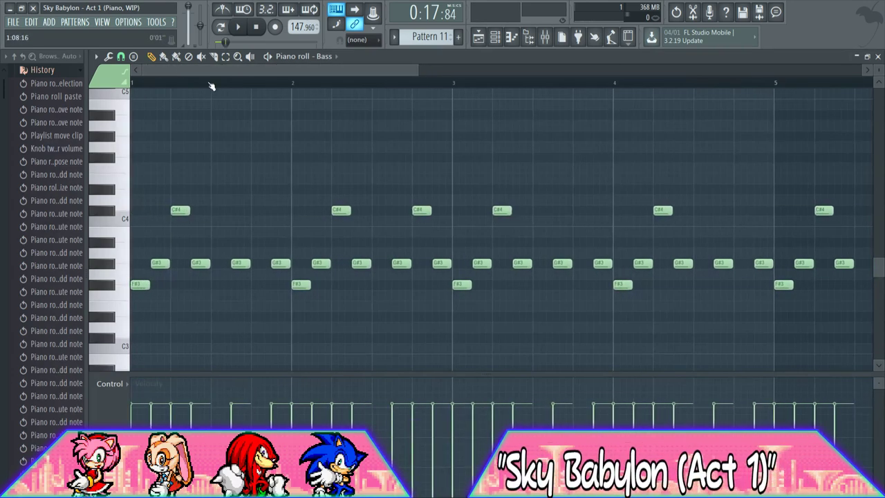
pyautogui.press('space')
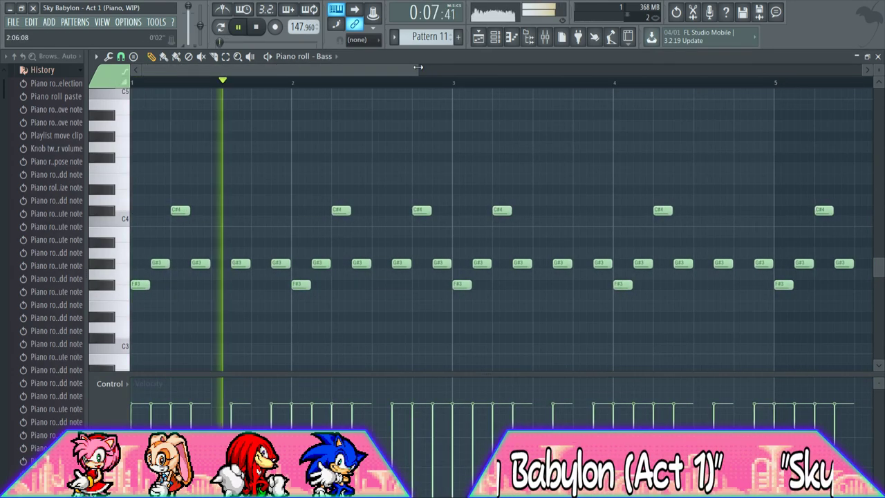
pyautogui.moveTo(418, 67); pyautogui.dragTo(764, 70)
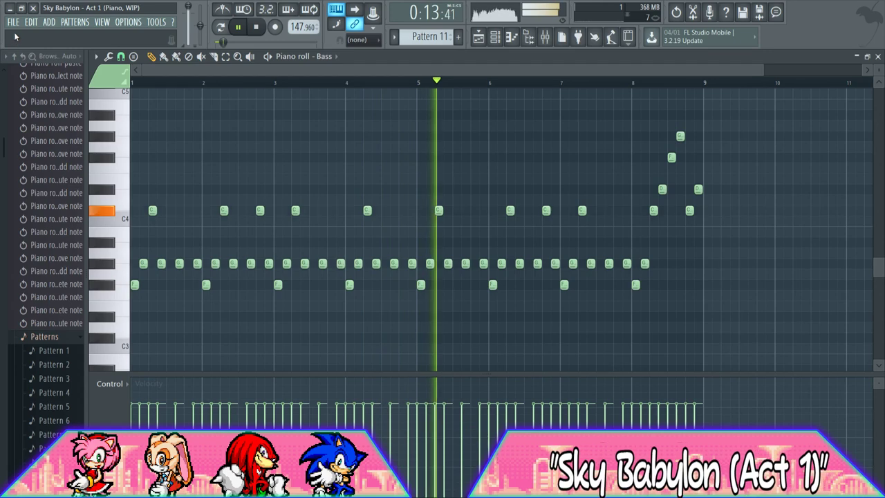
# Show the playlist and listen to the Melody and Bass tracks together through the end of Pattern 11
pyautogui.click(480, 38)
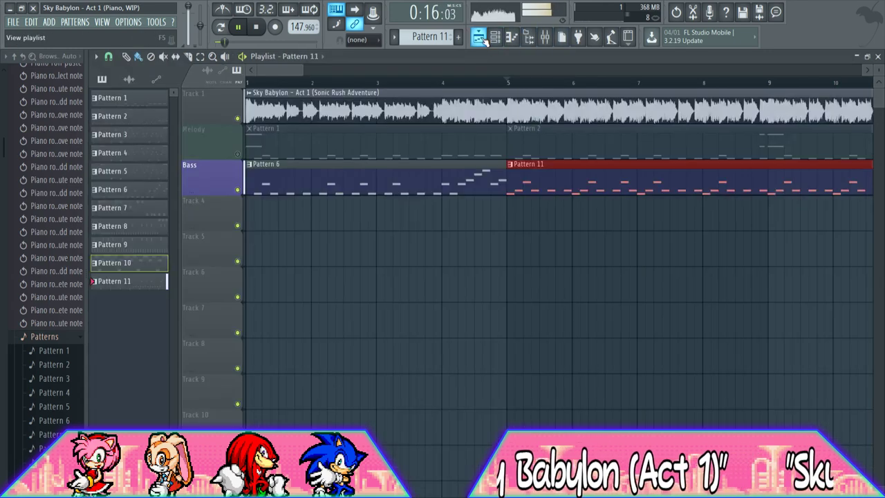
pyautogui.moveTo(302, 69); pyautogui.dragTo(482, 69)
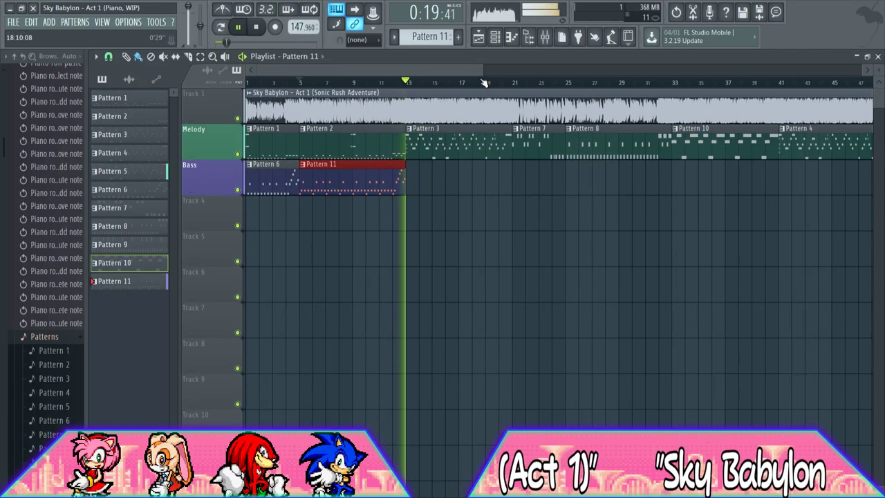
pyautogui.press('space')
# Solo the Sky Babylon reference audio track and go to the section starting at bar 13
pyautogui.moveTo(482, 70); pyautogui.dragTo(356, 71)
pyautogui.keyDown('ctrl'); pyautogui.click(237, 118); pyautogui.keyUp('ctrl')
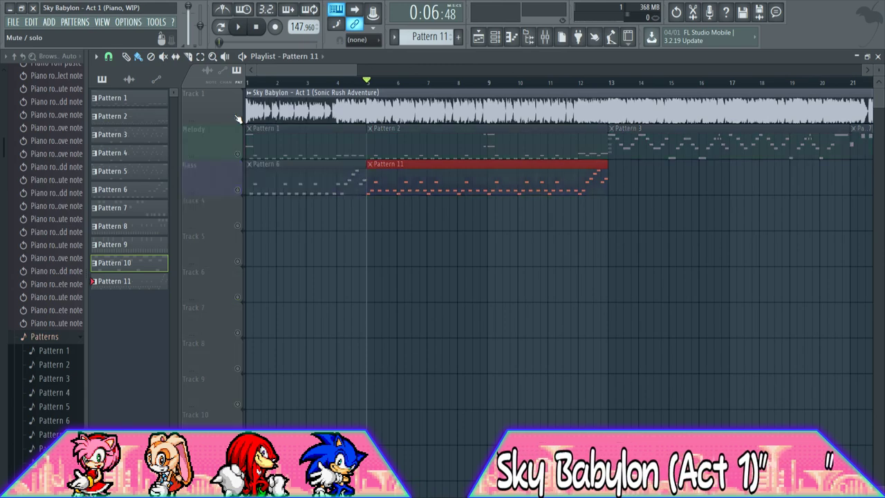
pyautogui.moveTo(340, 70); pyautogui.dragTo(399, 70)
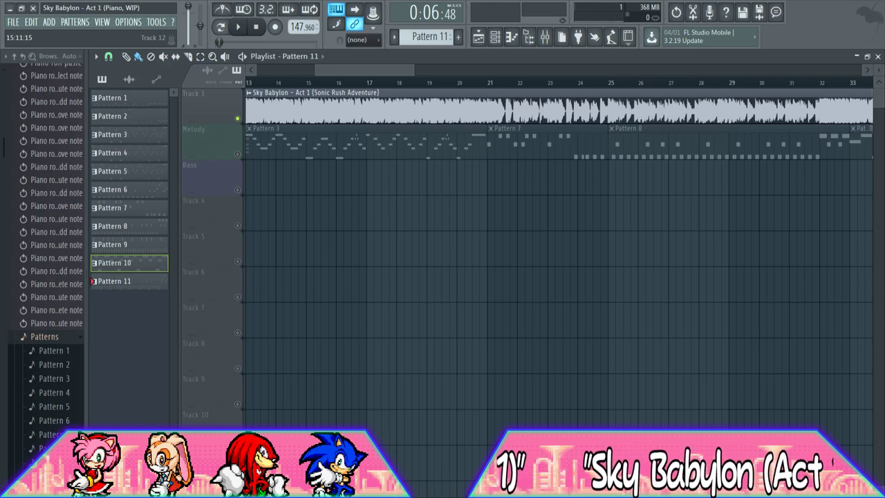
# Play the solo reference audio repeatedly from bar 13 to listen for the start of the next bass section
pyautogui.moveTo(413, 76); pyautogui.dragTo(381, 68)
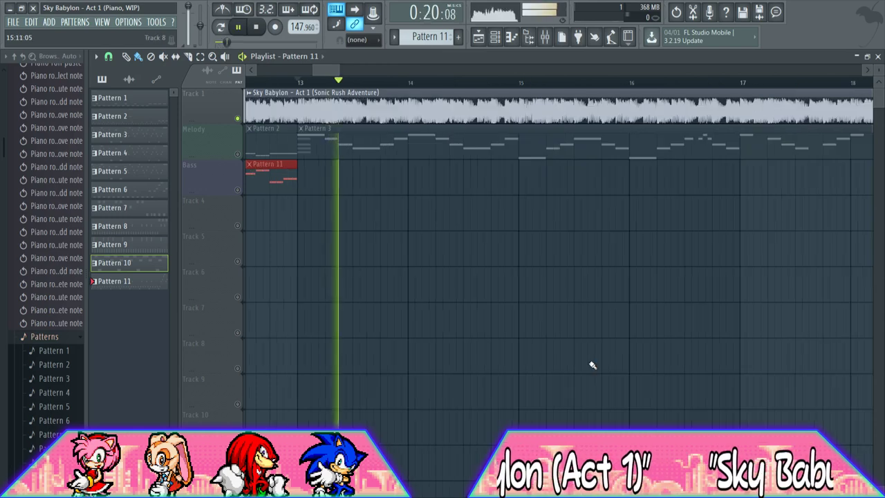
pyautogui.press('space')
pyautogui.press('space')
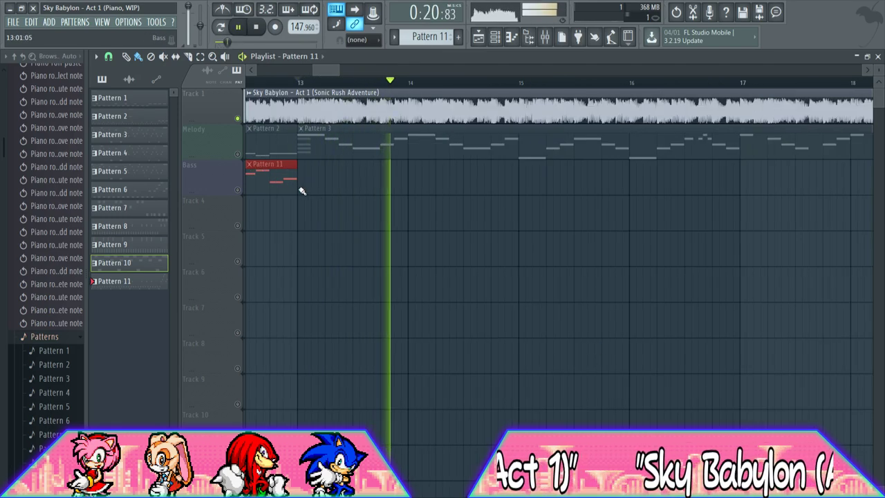
pyautogui.press('space')
pyautogui.click(298, 83)
pyautogui.press('space')
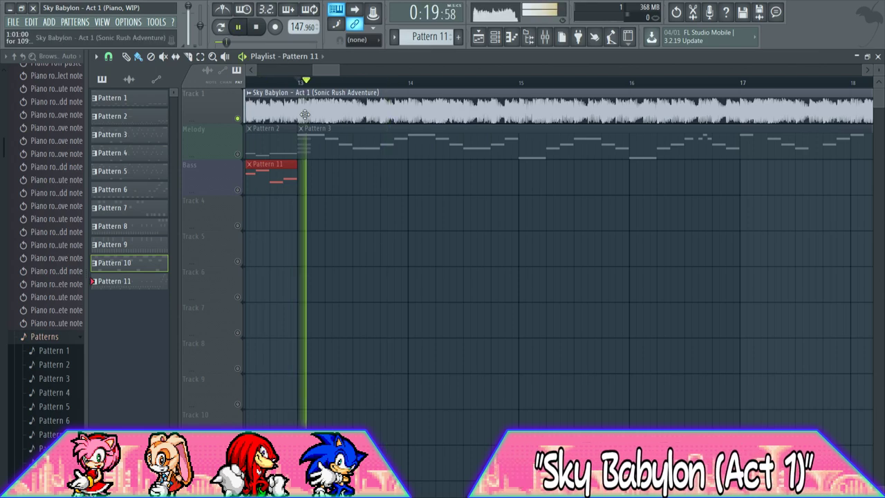
pyautogui.press('space')
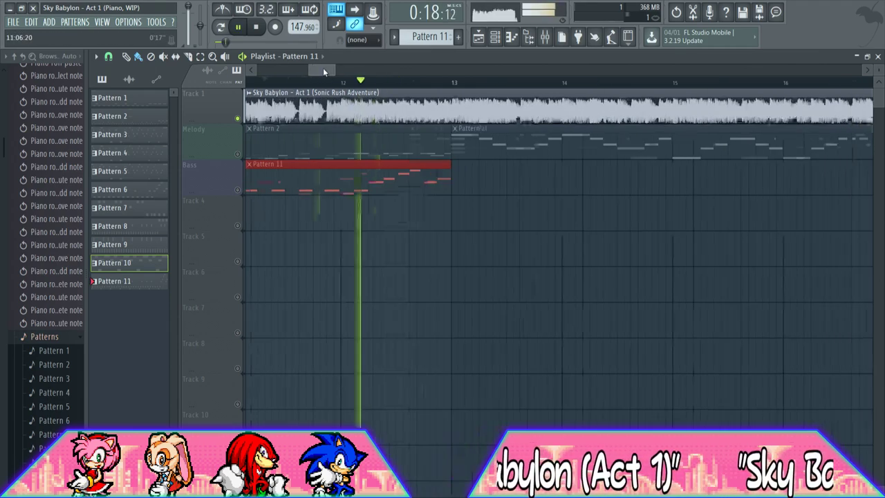
pyautogui.moveTo(323, 70); pyautogui.dragTo(326, 71)
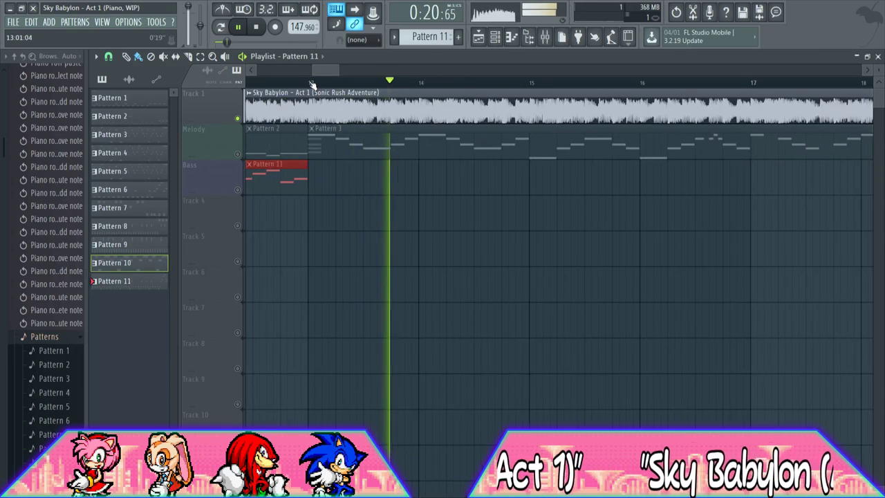
pyautogui.click(313, 84)
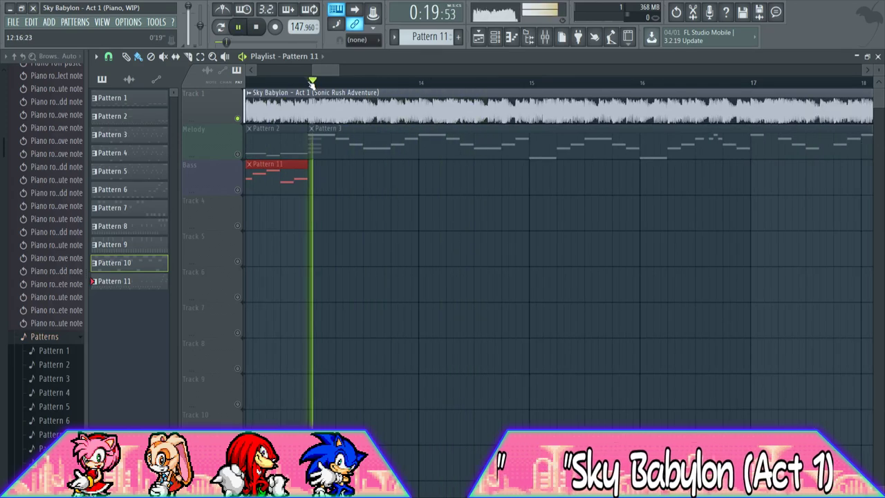
pyautogui.press('space')
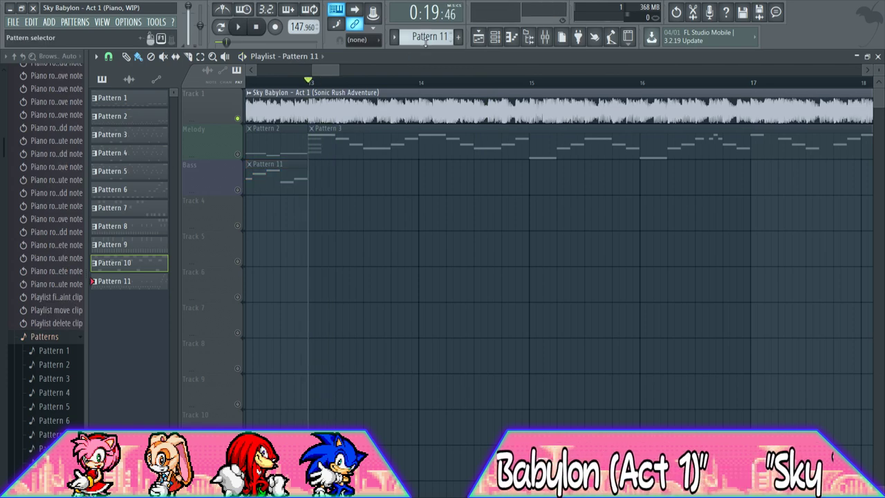
# Place a new Pattern 12 clip at bar 13 on the unmuted Bass track and open its piano roll
pyautogui.scroll(-1, 427, 38)
pyautogui.click(327, 181)
pyautogui.moveTo(341, 179); pyautogui.dragTo(323, 180)
pyautogui.press('space')
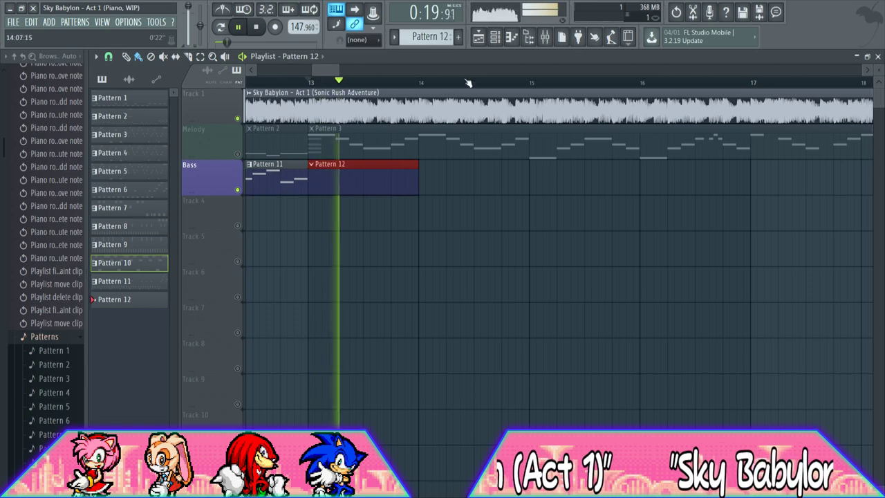
pyautogui.click(510, 40)
pyautogui.press('space')
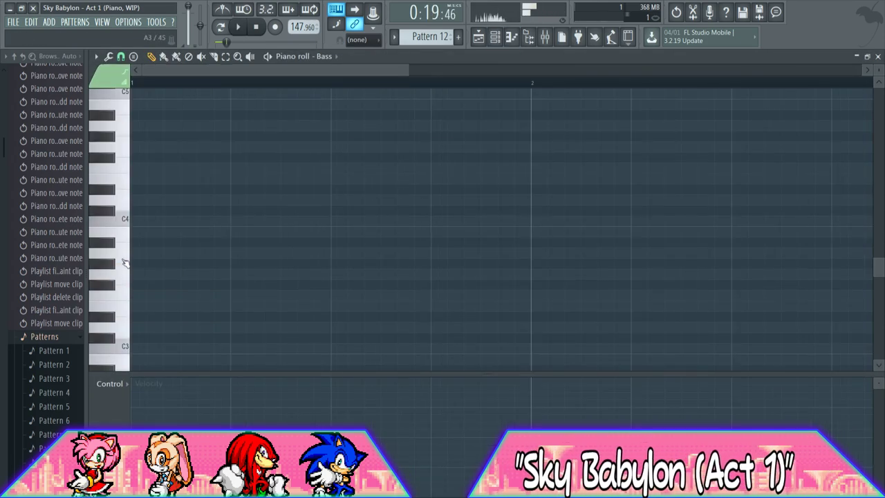
# Add half-beat B3 notes on the offbeats of all four beats in bar 1 of Pattern 12, checking against the reference
pyautogui.click(125, 240)
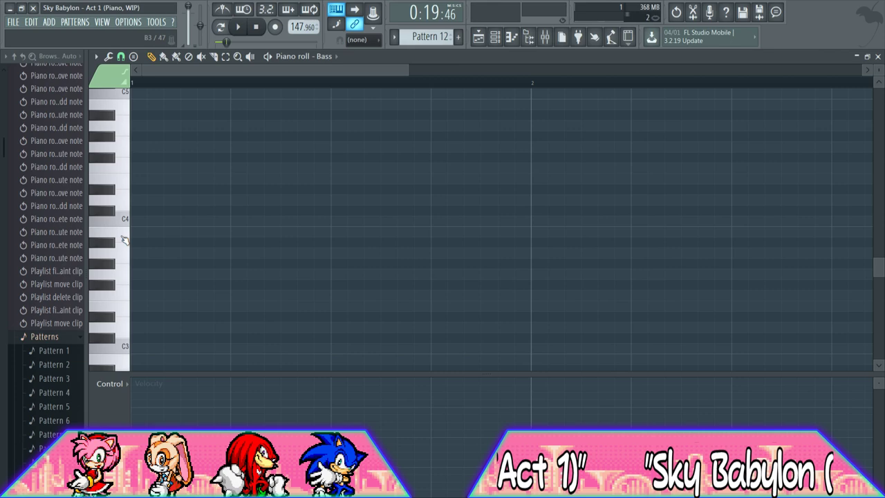
pyautogui.press('space')
pyautogui.press('space')
pyautogui.click(172, 234)
pyautogui.moveTo(203, 232); pyautogui.dragTo(219, 233)
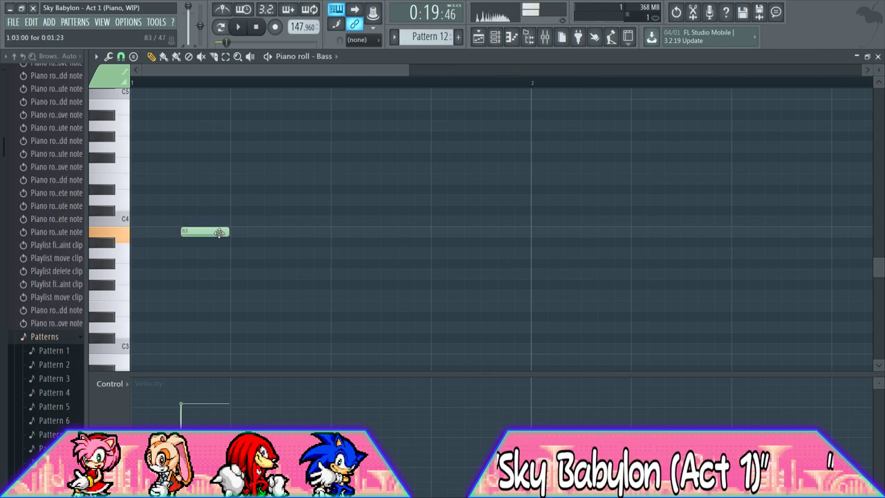
pyautogui.click(283, 233)
pyautogui.press('space')
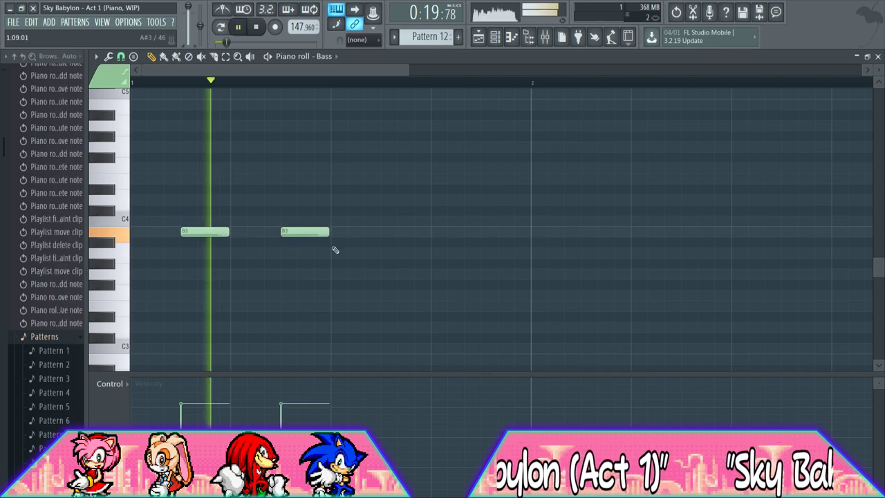
pyautogui.click(384, 233)
pyautogui.click(483, 234)
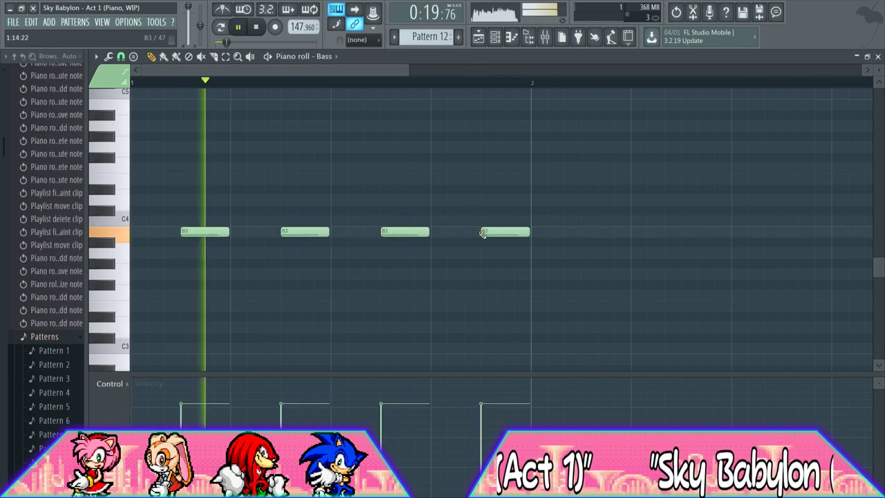
# Add a B3 on bar 2's downbeat and C#4 notes on all four offbeats of bar 2, checking them in playback
pyautogui.click(543, 233)
pyautogui.click(587, 211)
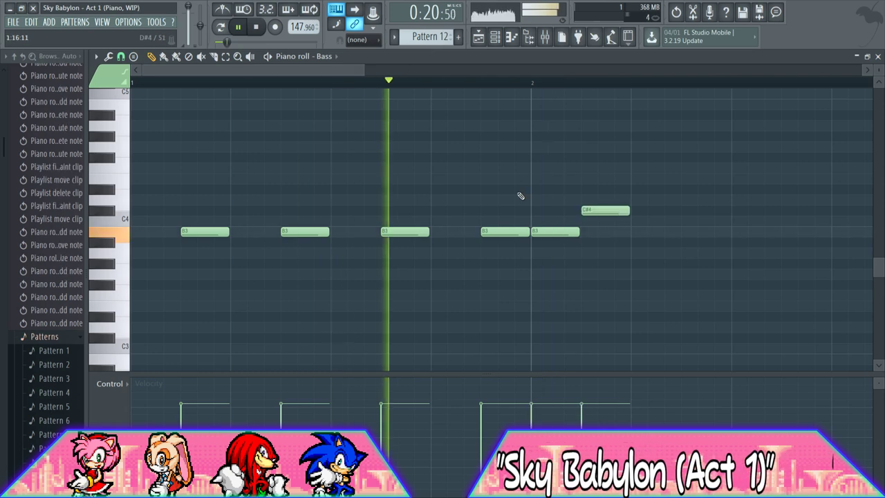
pyautogui.moveTo(312, 69); pyautogui.dragTo(413, 71)
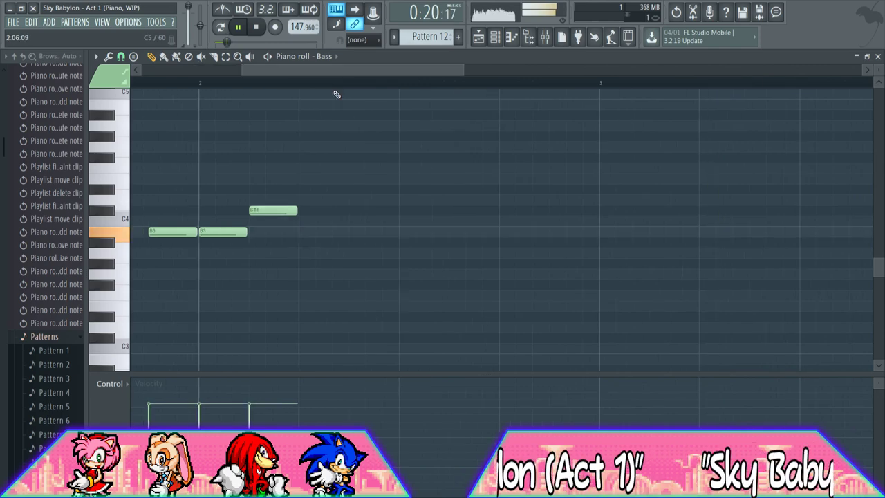
pyautogui.moveTo(339, 70); pyautogui.dragTo(359, 70)
pyautogui.click(287, 210)
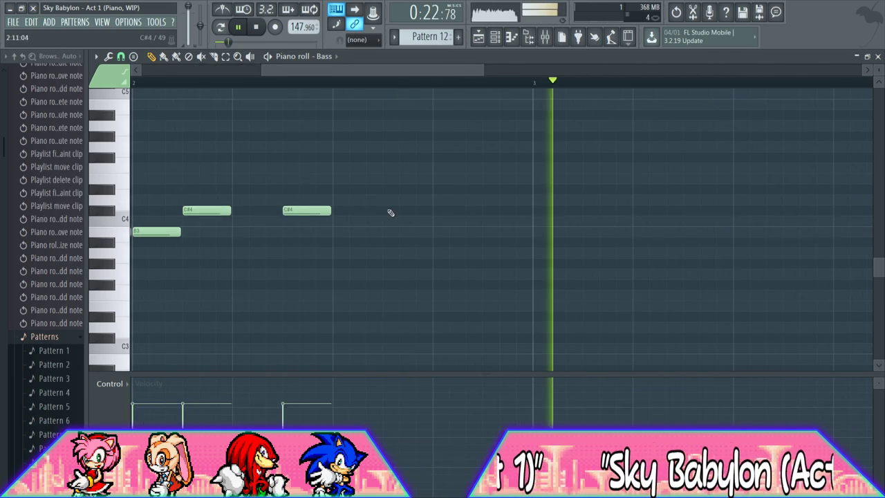
pyautogui.click(390, 211)
pyautogui.click(484, 211)
pyautogui.click(355, 83)
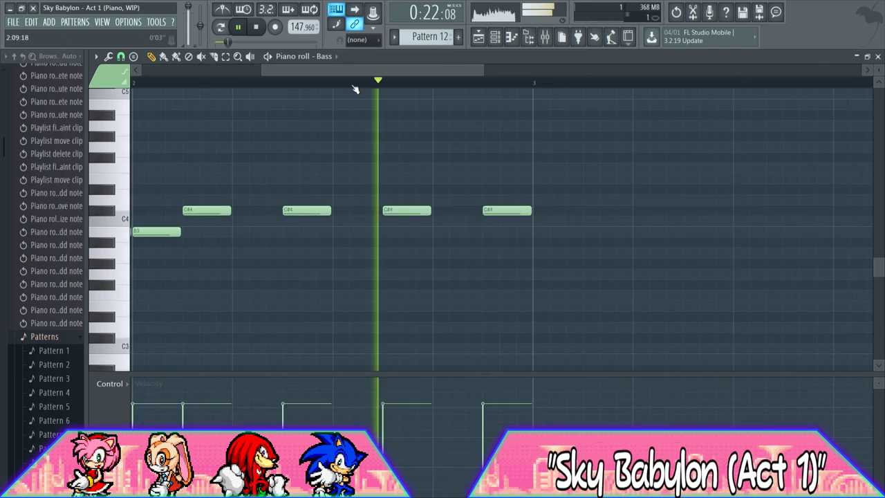
# Fill bar 3 of the bass line with F#3 at 3:01 and G#3 notes at 3:03, 3:07, 3:11 and 3:15
pyautogui.rightClick(409, 287)
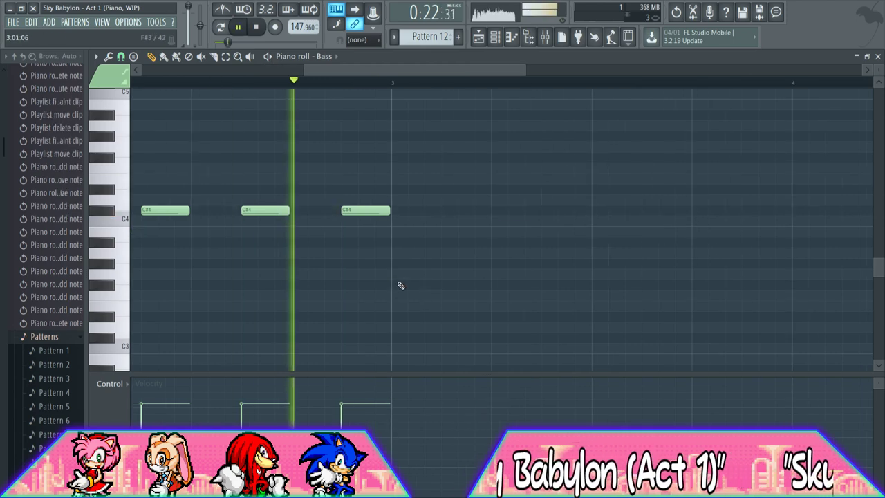
pyautogui.click(397, 286)
pyautogui.click(452, 263)
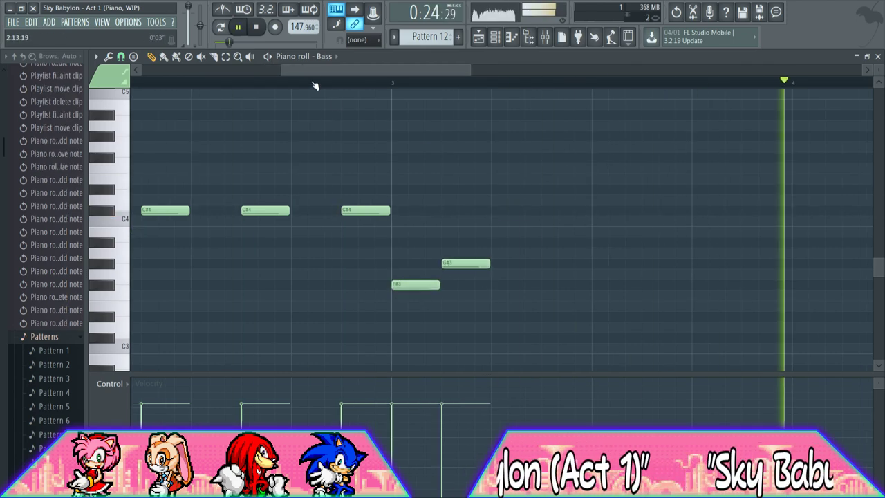
pyautogui.click(555, 263)
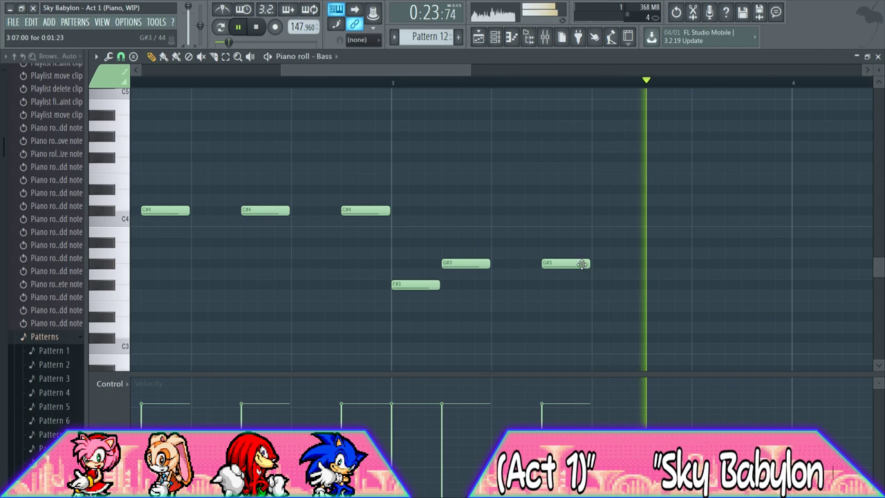
pyautogui.click(653, 264)
pyautogui.click(754, 264)
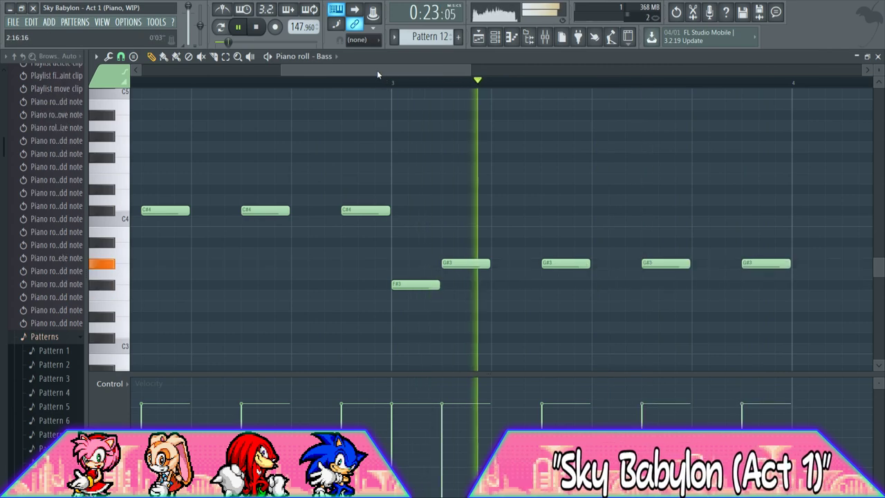
# Add G#3 notes at 4:03, 4:07 and 4:11 in bar 4 and end the bar with A#3 at 4:15
pyautogui.moveTo(377, 70); pyautogui.dragTo(469, 66)
pyautogui.click(476, 263)
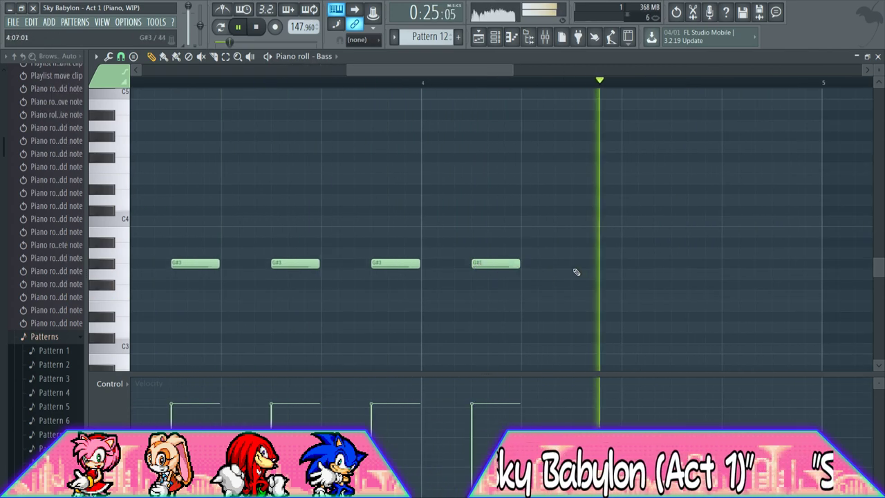
pyautogui.click(576, 265)
pyautogui.click(674, 264)
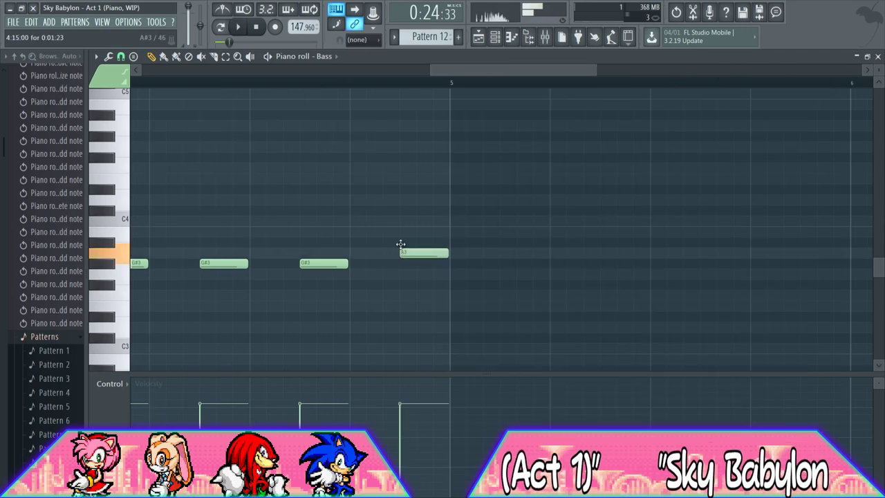
pyautogui.rightClick(411, 243)
pyautogui.press('space')
pyautogui.press('space')
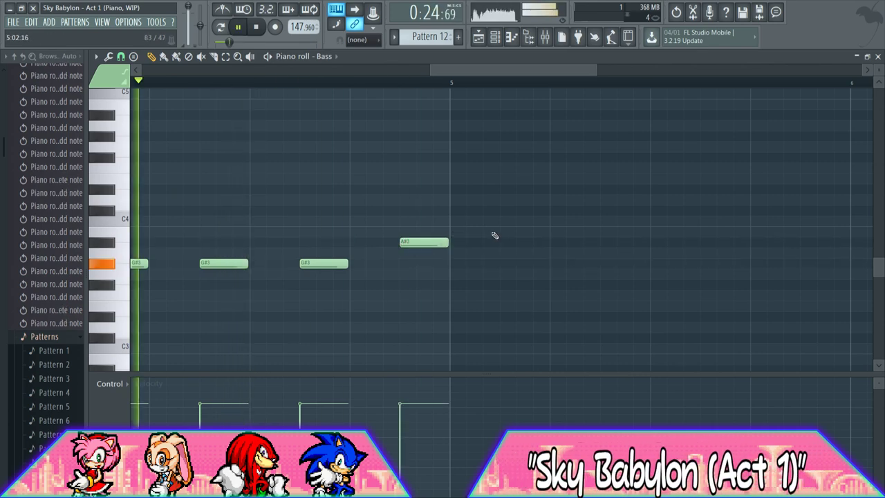
# Fill bar 5 with B3 notes at 5:03, 5:07, 5:11 and 5:15
pyautogui.click(495, 236)
pyautogui.hscroll(3, 498, 238)
pyautogui.click(456, 222)
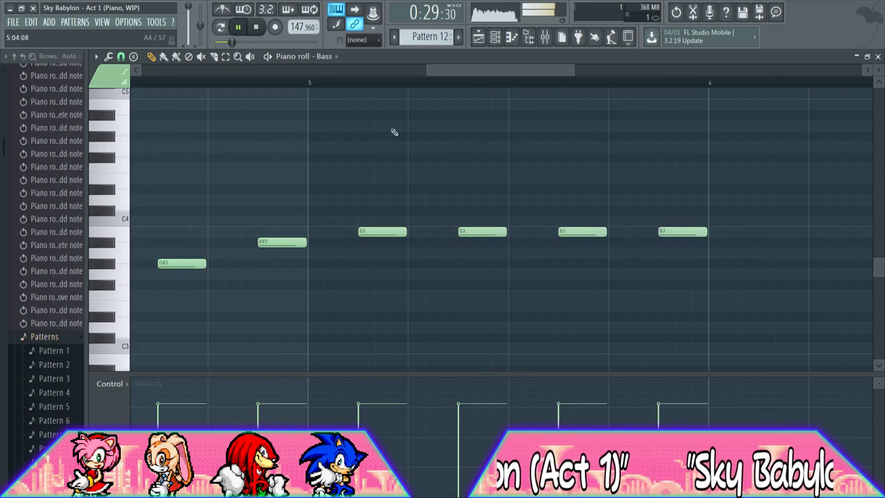
# Fill bar 6 with B3 at 6:01 and C#4 notes at 6:03, 6:07, 6:11 and 6:15
pyautogui.moveTo(504, 68); pyautogui.dragTo(562, 68)
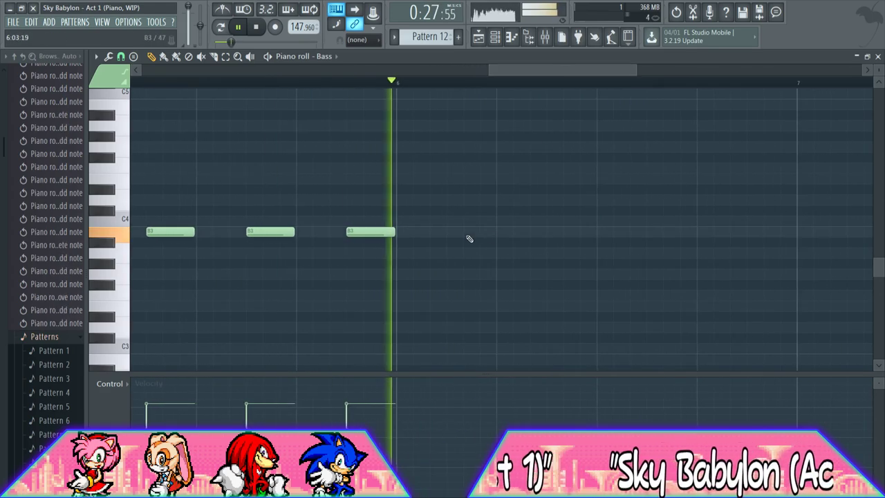
pyautogui.press('space')
pyautogui.click(405, 232)
pyautogui.click(447, 211)
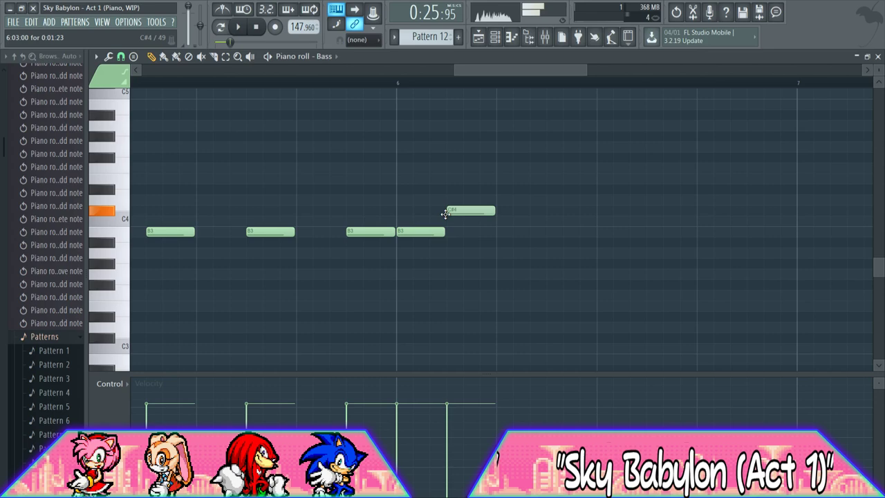
pyautogui.click(555, 211)
pyautogui.press('space')
pyautogui.click(693, 212)
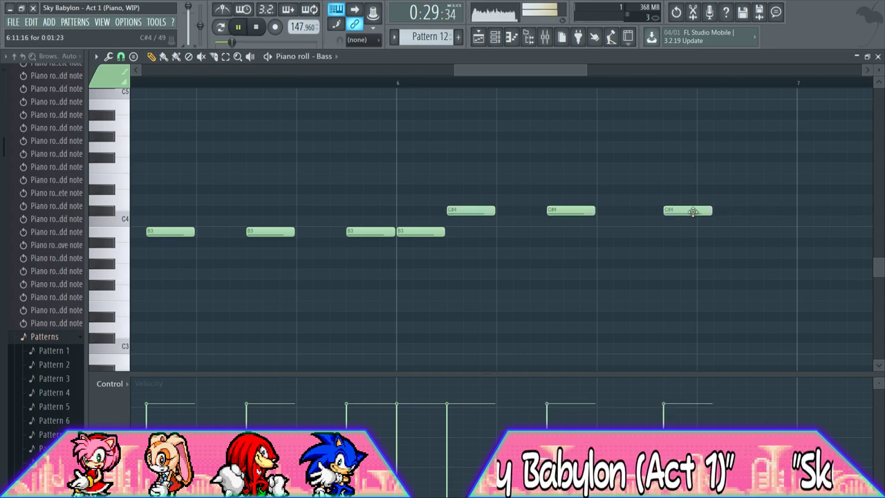
pyautogui.press('space')
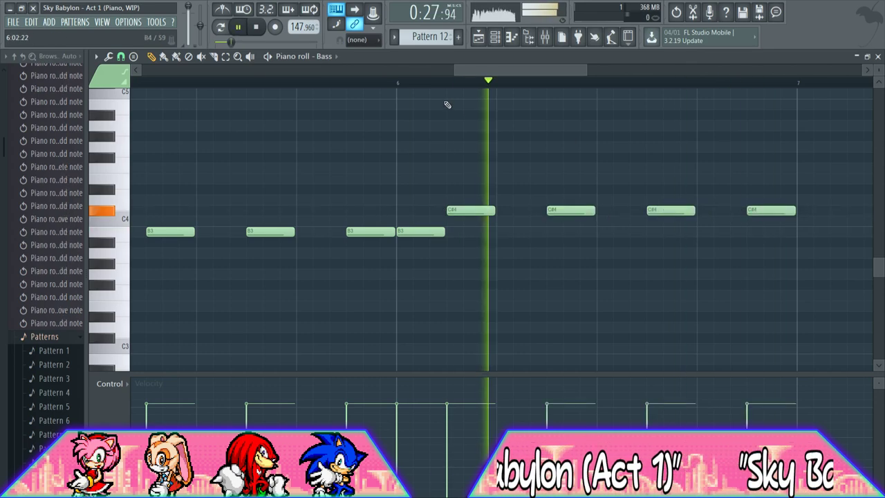
# Fill bar 7 with F#3 at 7:01 and G#3 notes at 7:03, 7:07, 7:11 and 7:15
pyautogui.press('space')
pyautogui.hscroll(2, 421, 187)
pyautogui.click(399, 275)
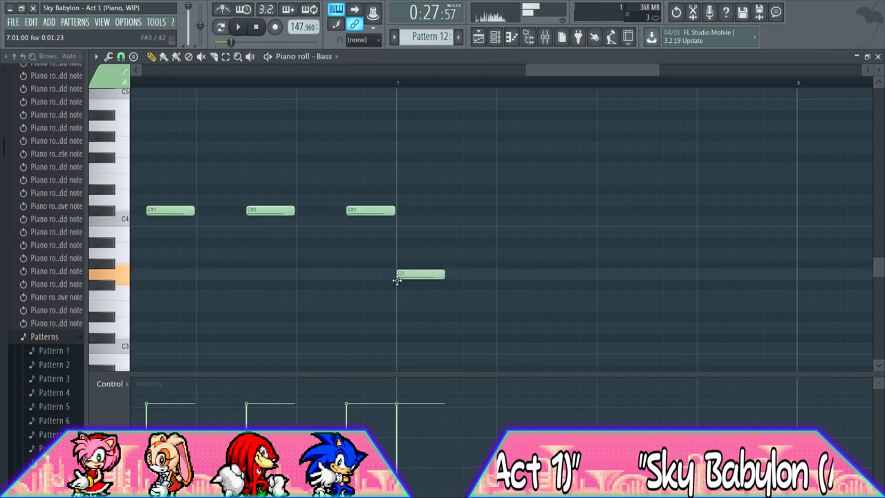
pyautogui.click(451, 263)
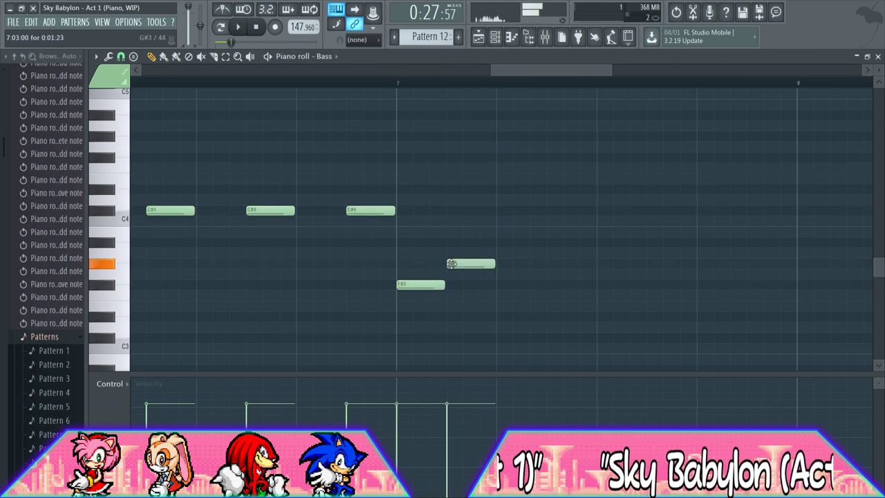
pyautogui.click(552, 265)
pyautogui.click(651, 264)
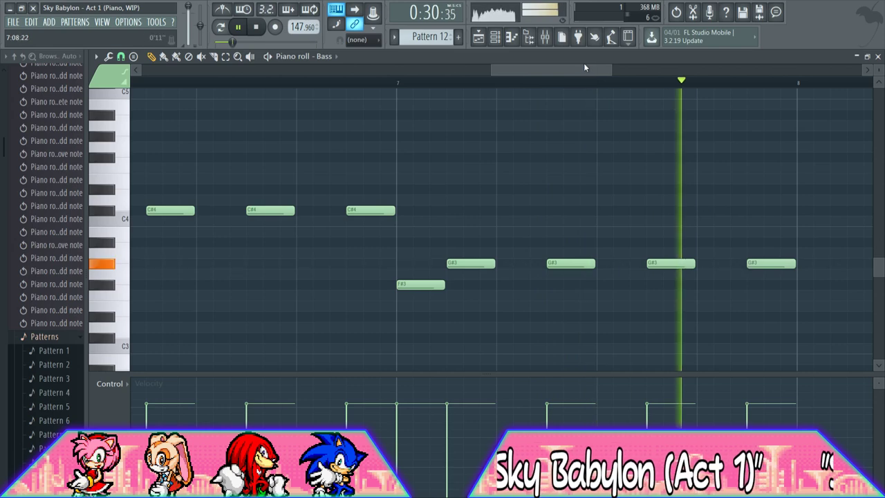
# Add a G#3 note at 8:03 in bar 8, comparing by playback with the neighbouring G#3 notes muted
pyautogui.moveTo(596, 74); pyautogui.dragTo(646, 74)
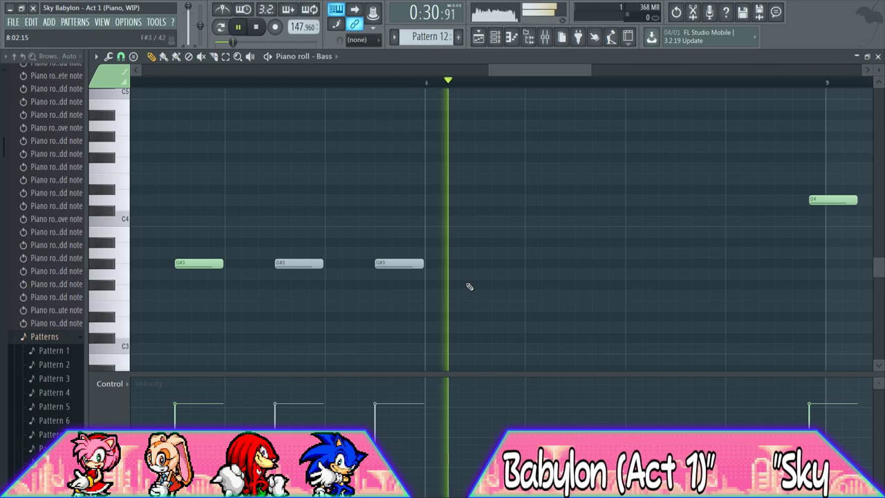
pyautogui.press('space')
pyautogui.press('space')
pyautogui.press('space')
pyautogui.press('space')
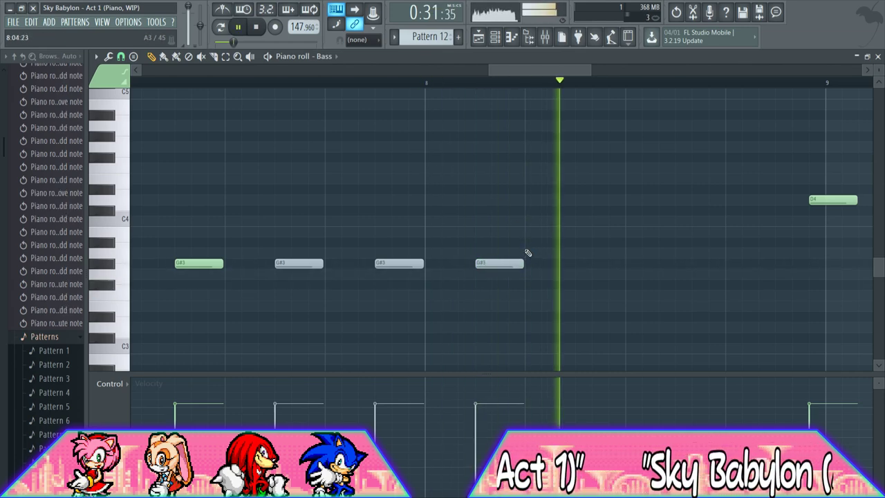
# Add a C#4 note at 8:05 and play the passage with that note muted
pyautogui.click(532, 231)
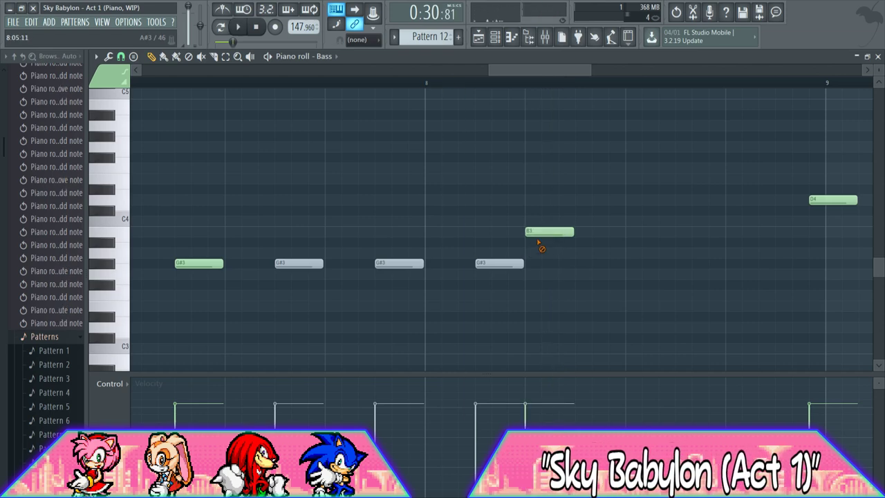
pyautogui.moveTo(536, 233); pyautogui.dragTo(527, 211)
pyautogui.press('space')
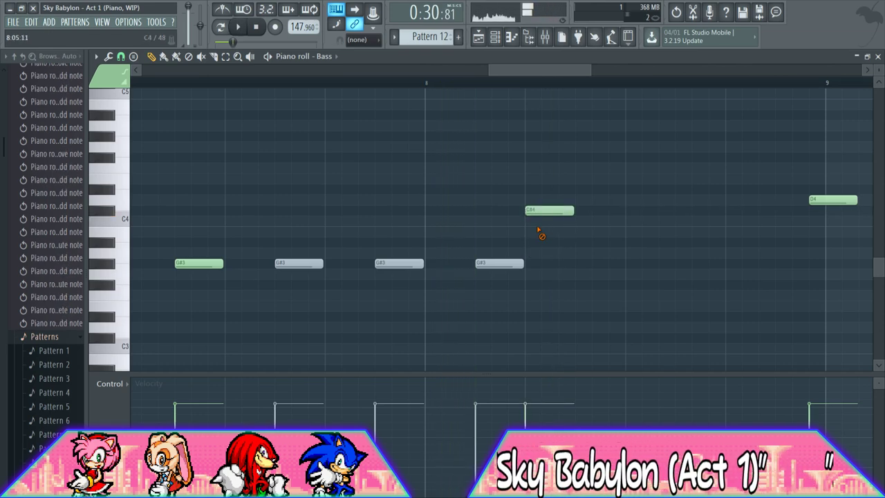
pyautogui.press('space')
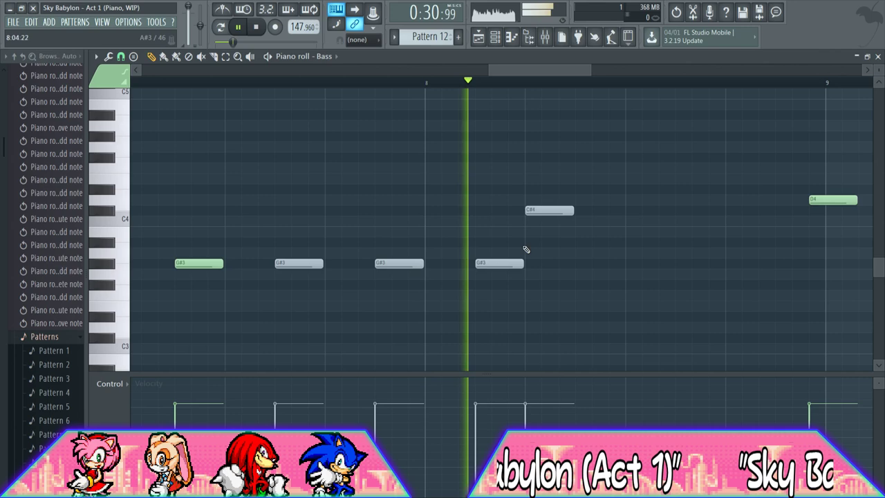
# Replace the G#3 note at 8:03 with B3, mute it and check the passage by playback
pyautogui.press('space')
pyautogui.click(503, 265)
pyautogui.rightClick(502, 264)
pyautogui.press('space')
pyautogui.press('space')
pyautogui.click(485, 238)
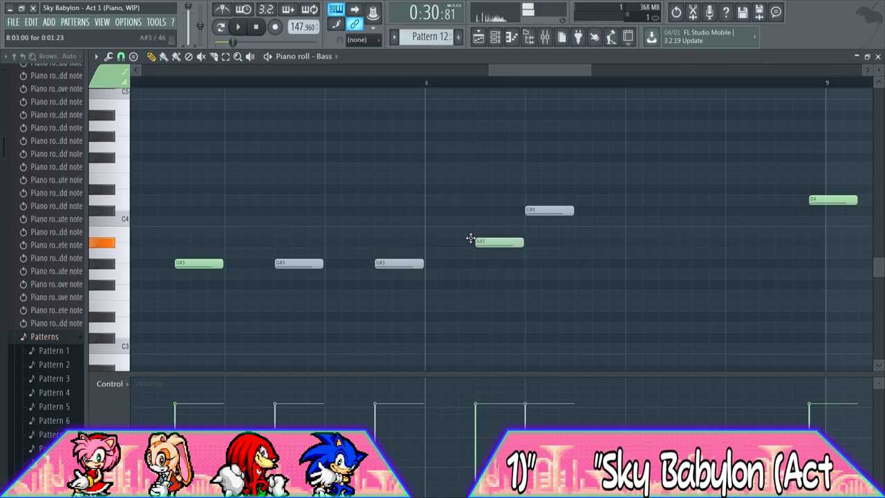
pyautogui.moveTo(470, 239); pyautogui.dragTo(478, 229)
pyautogui.press('space')
pyautogui.press('space')
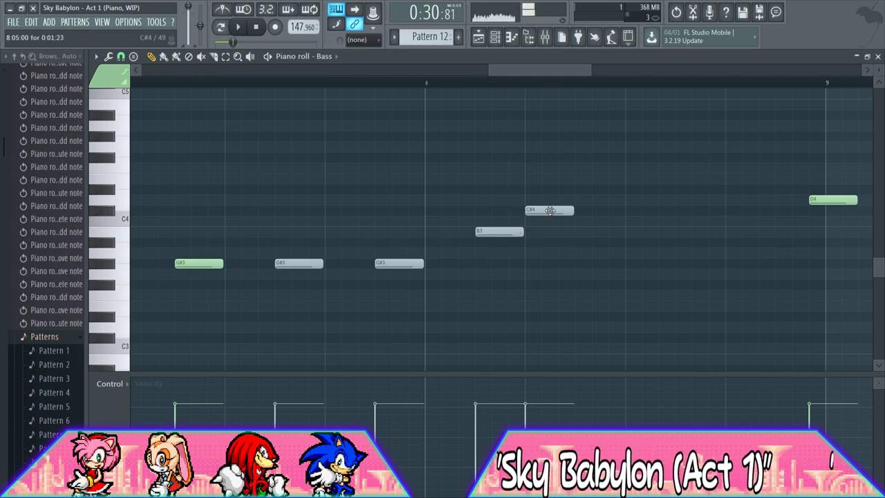
# Continue the rising run in bar 8 with D#4 at 8:07, F#4 at 8:09 and G#4 at 8:11, auditioning each note
pyautogui.click(579, 180)
pyautogui.press('space')
pyautogui.press('space')
pyautogui.click(622, 168)
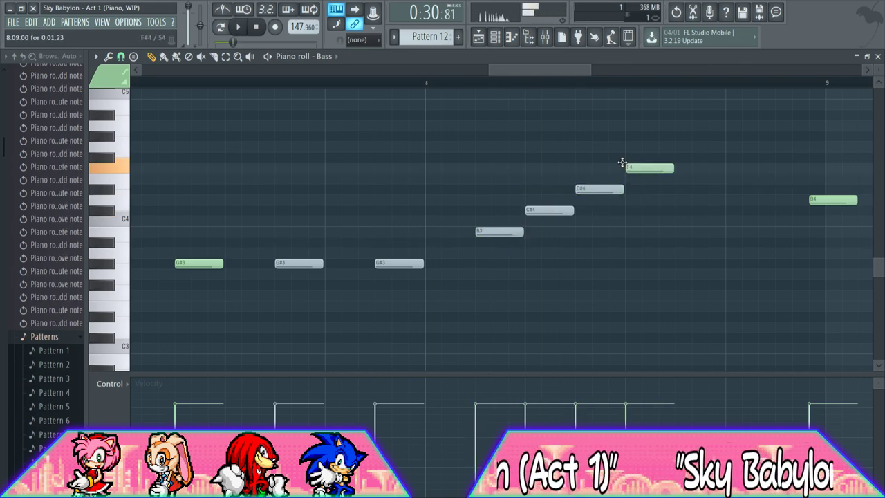
pyautogui.press('space')
pyautogui.press('space')
pyautogui.click(675, 136)
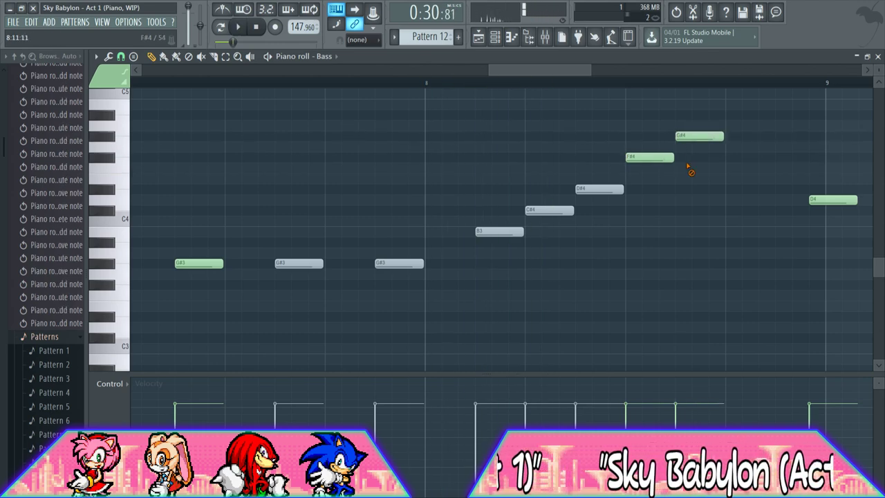
pyautogui.press('space')
# Delete the stray D4 note across bar 9's start and end bar 8 with C#4 at 8:13 and D#4 at 8:15
pyautogui.moveTo(549, 70); pyautogui.dragTo(576, 69)
pyautogui.press('space')
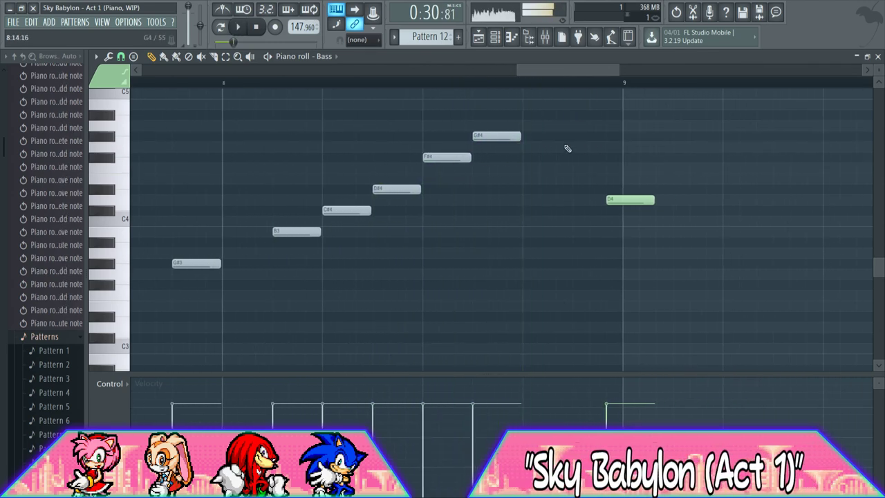
pyautogui.click(530, 210)
pyautogui.moveTo(563, 179); pyautogui.dragTo(583, 194)
pyautogui.rightClick(639, 201)
pyautogui.press('space')
pyautogui.press('space')
# Play back bars 7 and 8 to check the finished bass run
pyautogui.keyDown('ctrl'); pyautogui.scroll(-3, 420, 211); pyautogui.keyUp('ctrl')
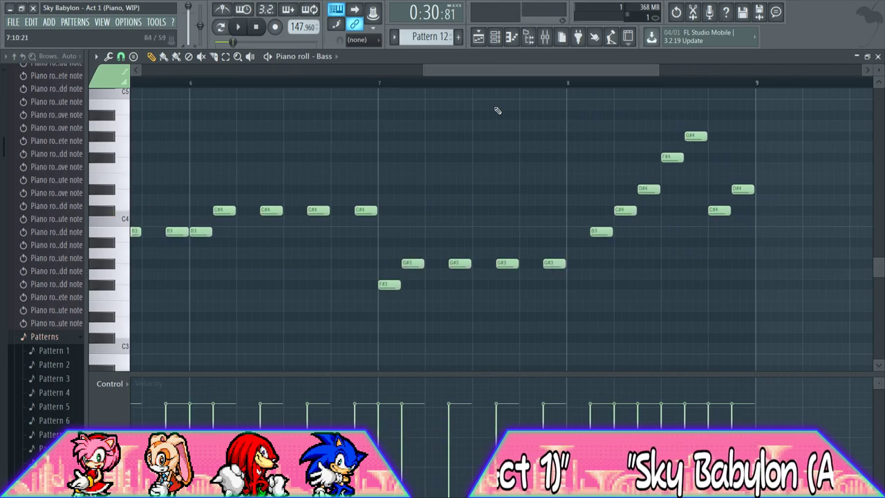
pyautogui.click(487, 82)
pyautogui.press('space')
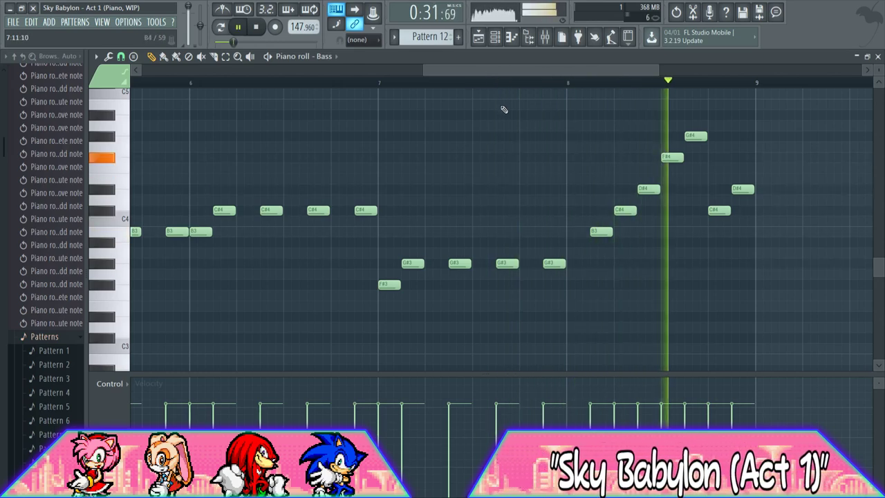
pyautogui.press('space')
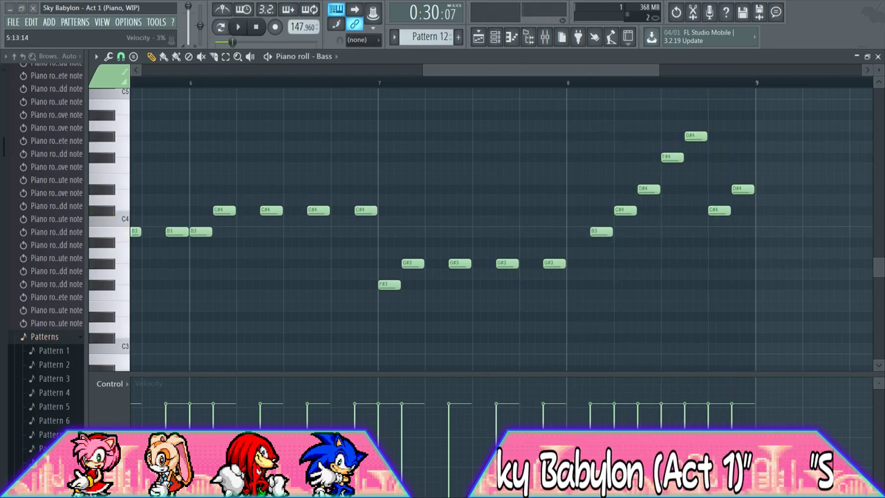
pyautogui.scroll(-1, 70, 211)
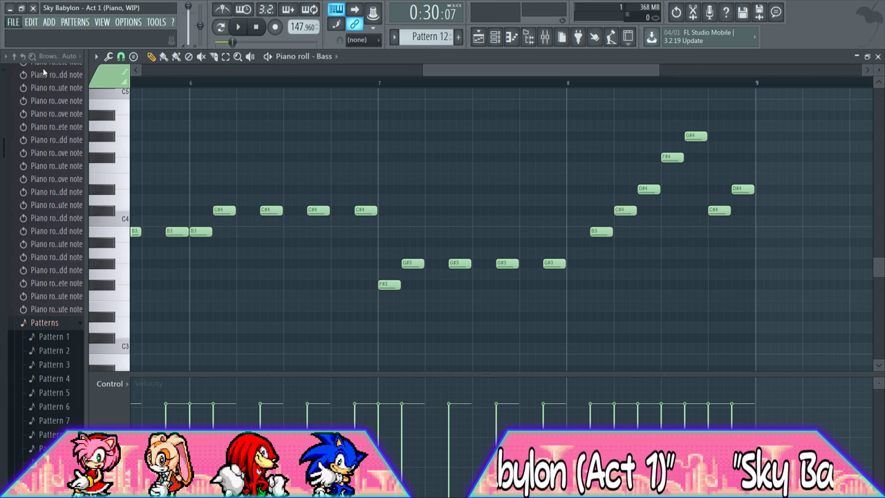
pyautogui.press('space')
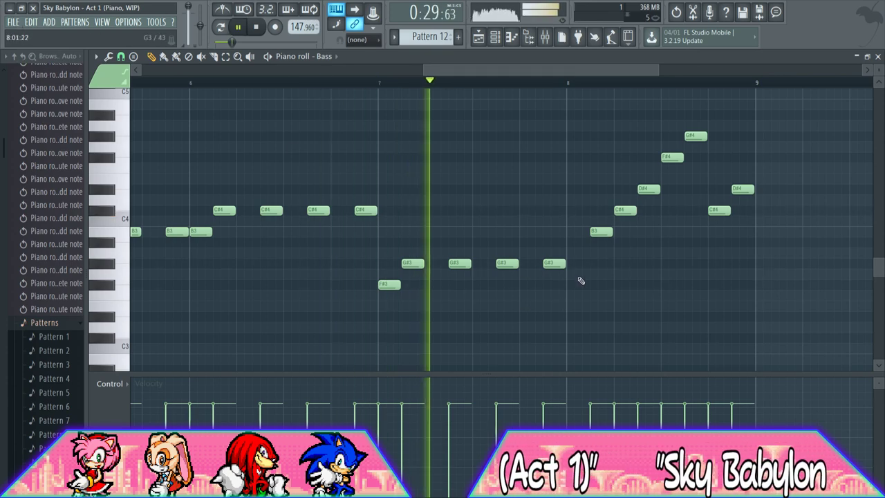
pyautogui.press('space')
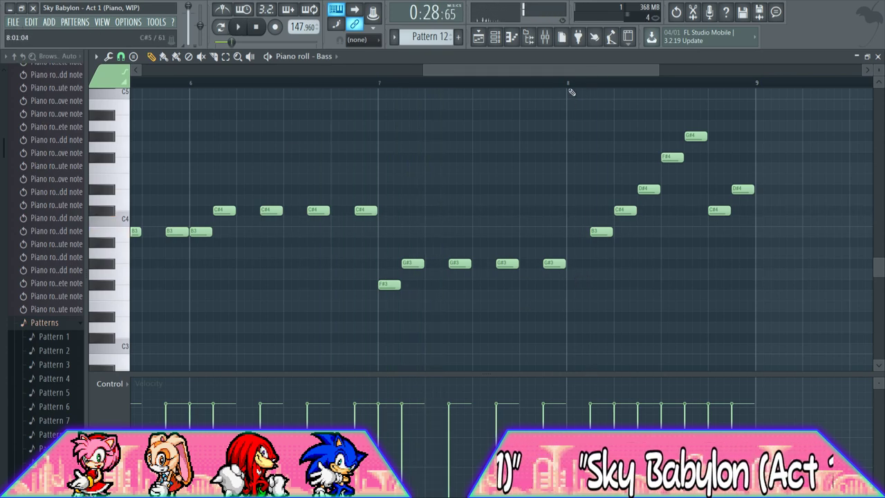
# Compare the bar 8 run with its notes muted, lower the note at 8:03 to G#3 and play the whole bass line
pyautogui.press('space')
pyautogui.press('space')
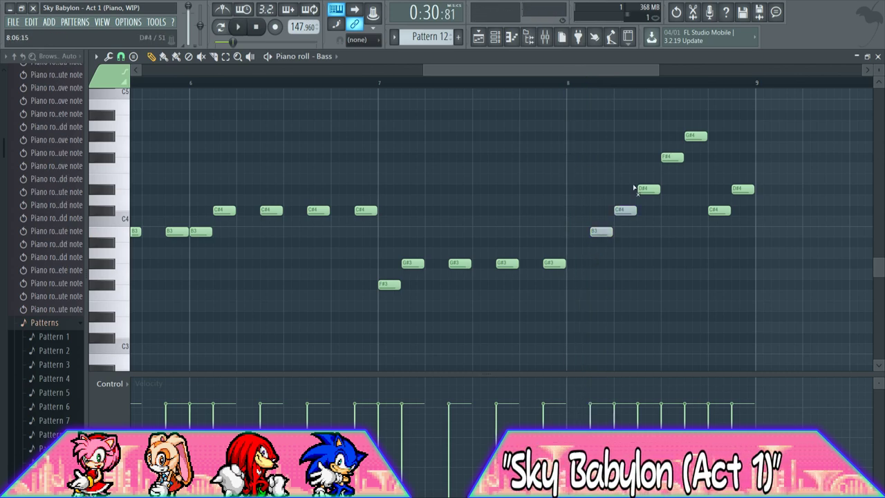
pyautogui.press('space')
pyautogui.press('space')
pyautogui.press('space')
pyautogui.press('space')
pyautogui.click(595, 233)
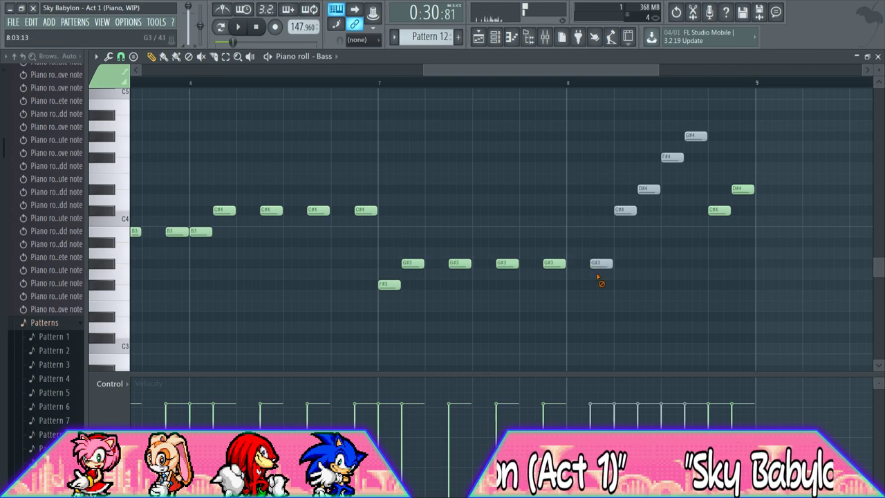
pyautogui.press('space')
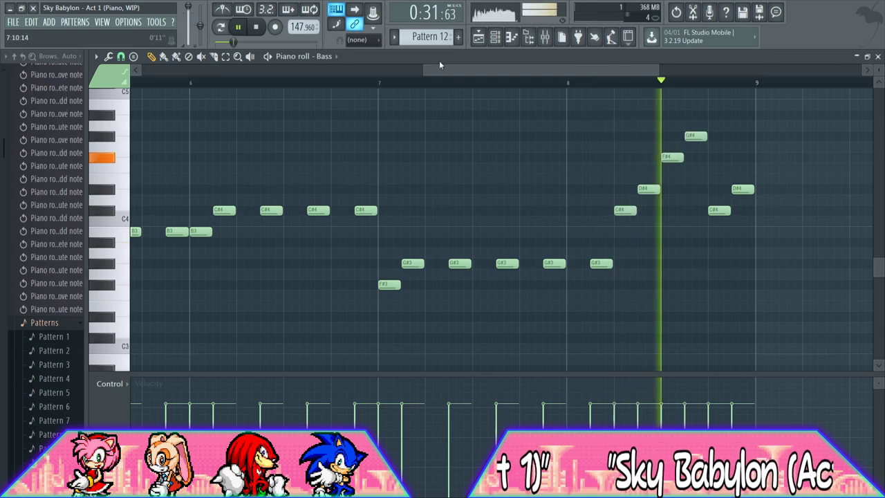
pyautogui.moveTo(422, 71); pyautogui.dragTo(132, 81)
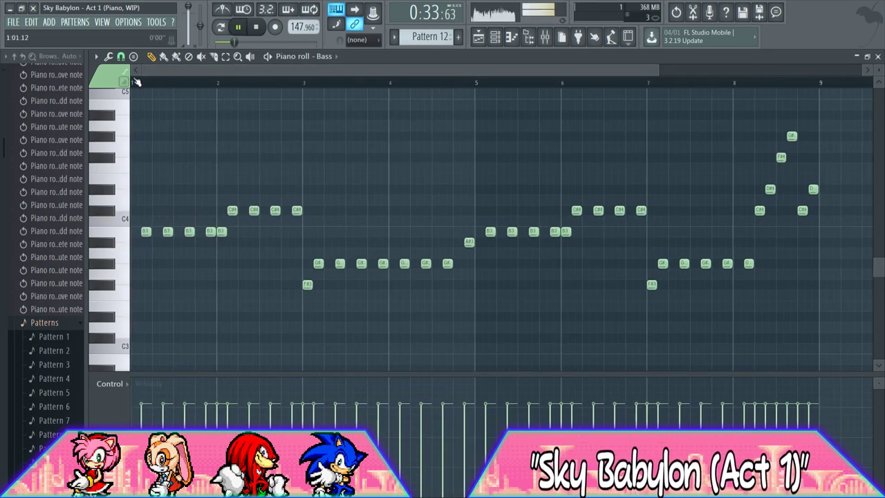
# Select Pattern 13, place its clip at bar 21 on the Bass track and play the song from there
pyautogui.click(457, 36)
pyautogui.click(479, 37)
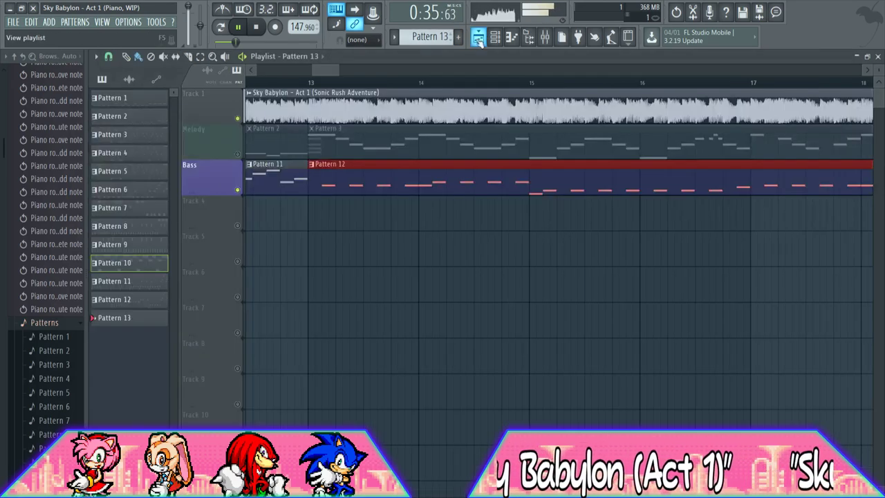
pyautogui.moveTo(330, 70); pyautogui.dragTo(380, 70)
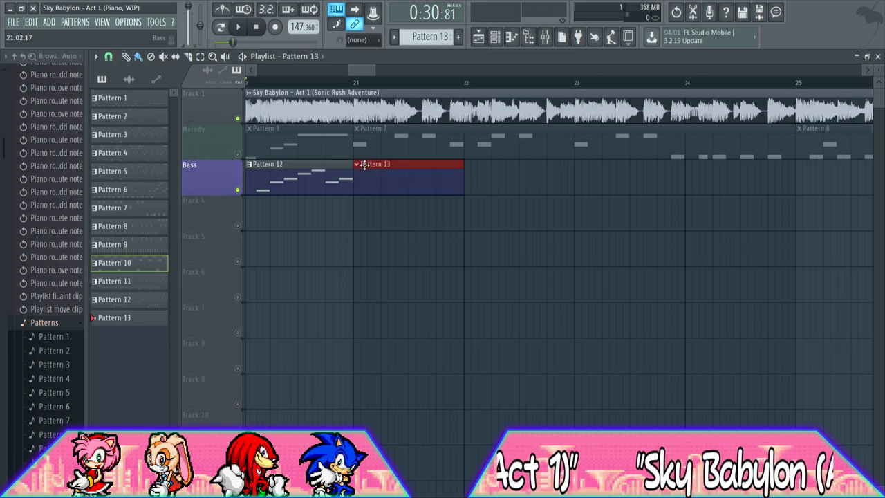
pyautogui.click(358, 81)
pyautogui.press('space')
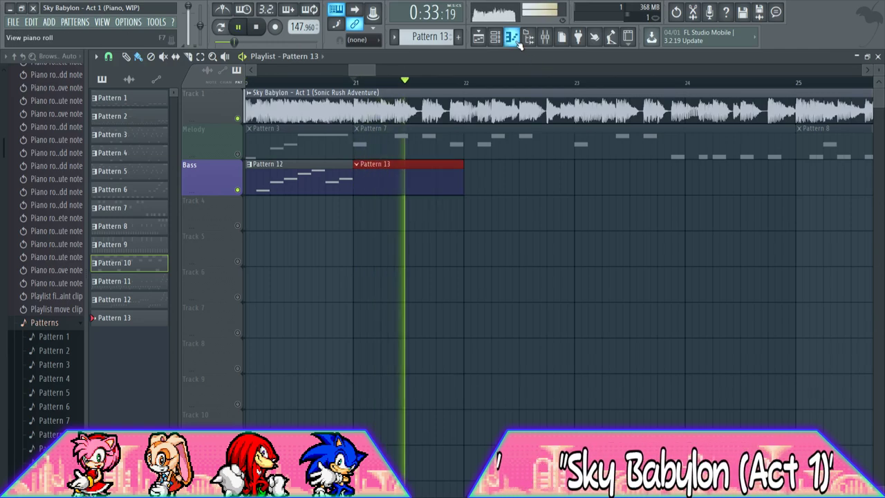
# Show Pattern 13 in the piano roll and start the bass line with C#4 at 1:01, checking it against the song
pyautogui.click(512, 37)
pyautogui.press('space')
pyautogui.moveTo(862, 71); pyautogui.dragTo(660, 72)
pyautogui.press('space')
pyautogui.press('space')
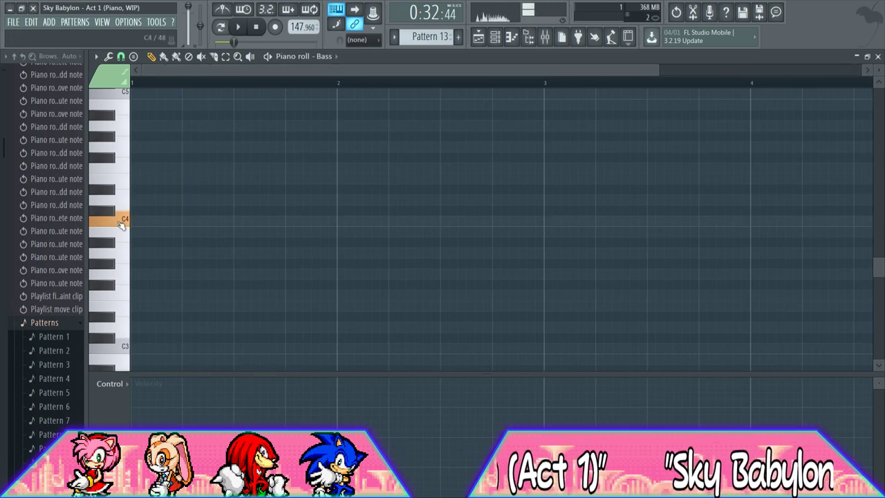
pyautogui.click(133, 210)
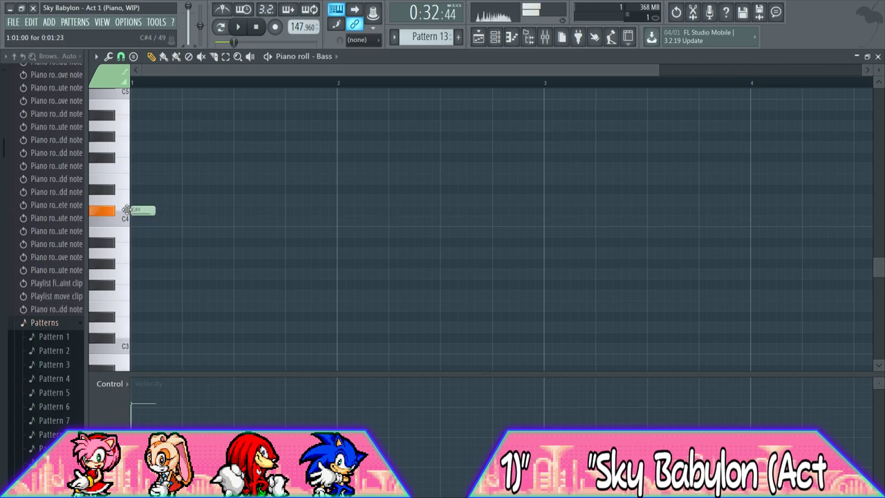
pyautogui.press('space')
pyautogui.press('space')
# Add G#3 just after 1:02 and C#4 at 1:05, listening to the song for each pitch
pyautogui.click(113, 266)
pyautogui.press('space')
pyautogui.press('space')
pyautogui.press('space')
pyautogui.press('space')
pyautogui.press('space')
pyautogui.press('space')
pyautogui.click(186, 211)
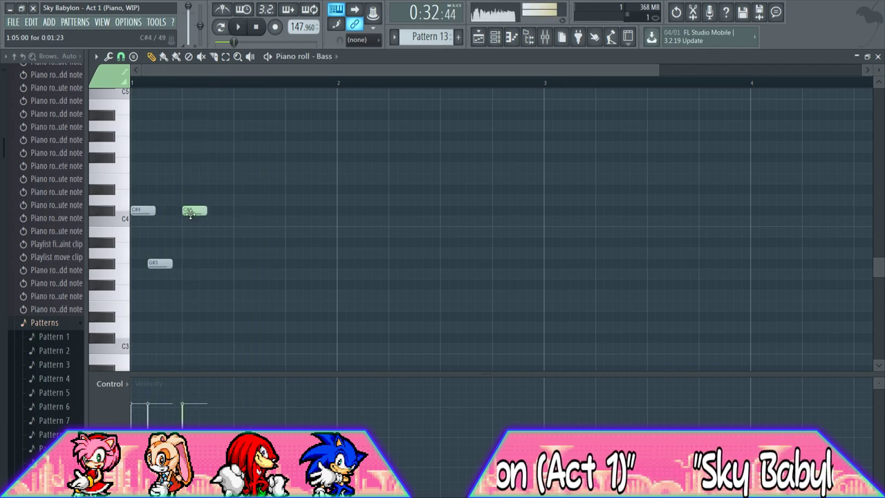
# Finish bar 1 with D#4 at 1:07 and 1:11 and C#4 at 1:15, auditioning the notes
pyautogui.press('space')
pyautogui.press('space')
pyautogui.press('space')
pyautogui.click(266, 190)
pyautogui.press('space')
pyautogui.press('space')
pyautogui.press('space')
pyautogui.click(311, 210)
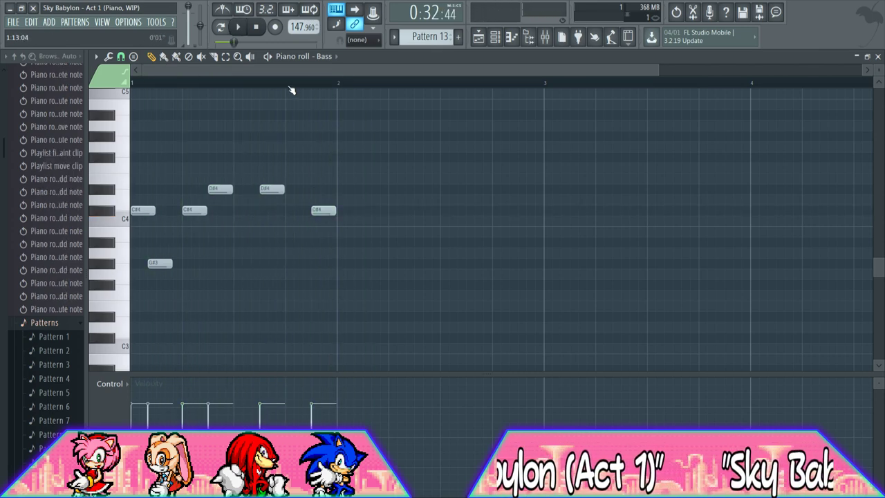
# Place an A4 at 4:09 and open bar 2 with G#3 at 2:01, checking it by playback
pyautogui.click(855, 125)
pyautogui.click(293, 87)
pyautogui.press('space')
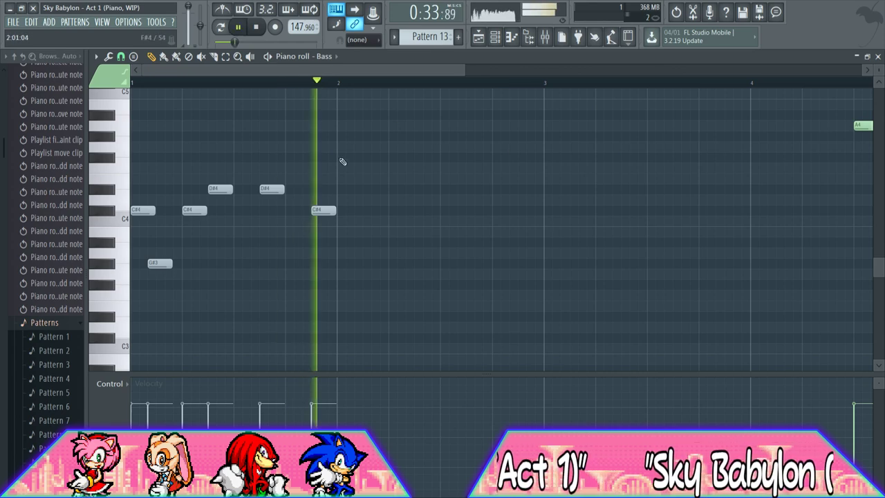
pyautogui.press('space')
pyautogui.click(339, 256)
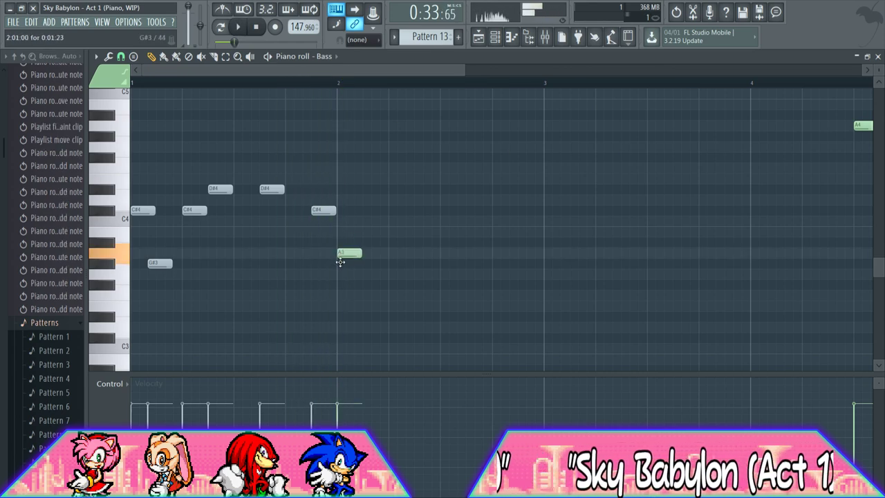
pyautogui.press('space')
pyautogui.press('space')
pyautogui.press('space')
pyautogui.press('space')
pyautogui.press('space')
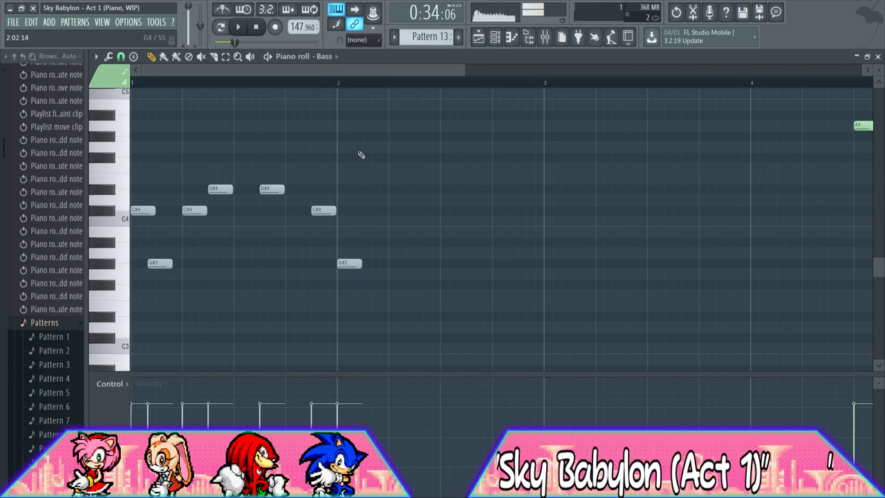
# Add C#4 at 2:03 and compare it with the song by short playbacks
pyautogui.press('space')
pyautogui.moveTo(368, 234); pyautogui.dragTo(366, 214)
pyautogui.press('space')
pyautogui.press('space')
pyautogui.press('space')
pyautogui.press('space')
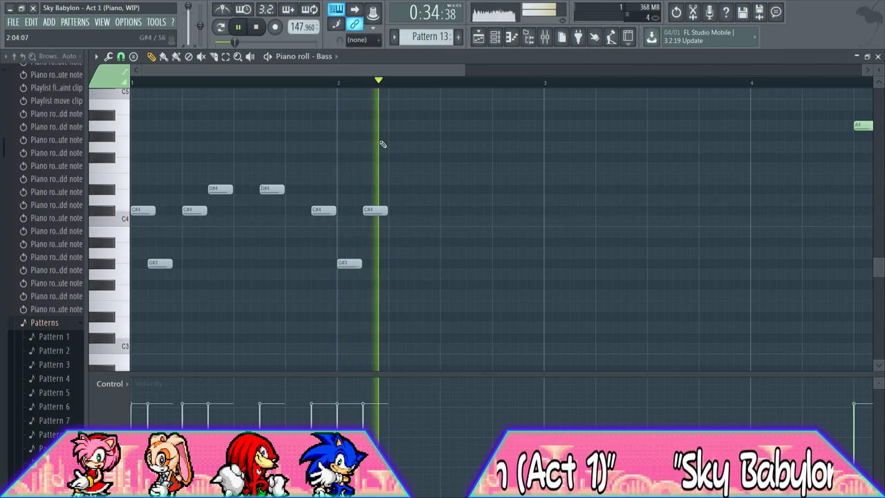
# Complete bar 2 with D#4 at 2:05 and 2:09, playing the song to find the following notes
pyautogui.click(389, 188)
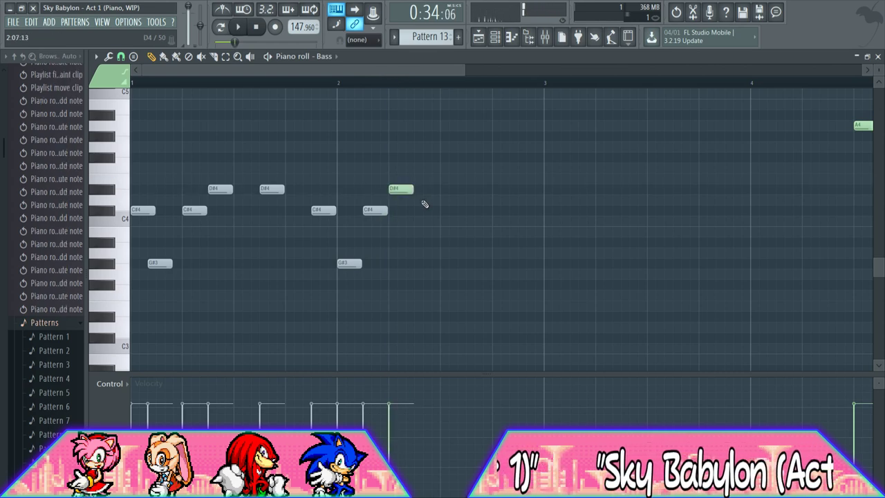
pyautogui.press('space')
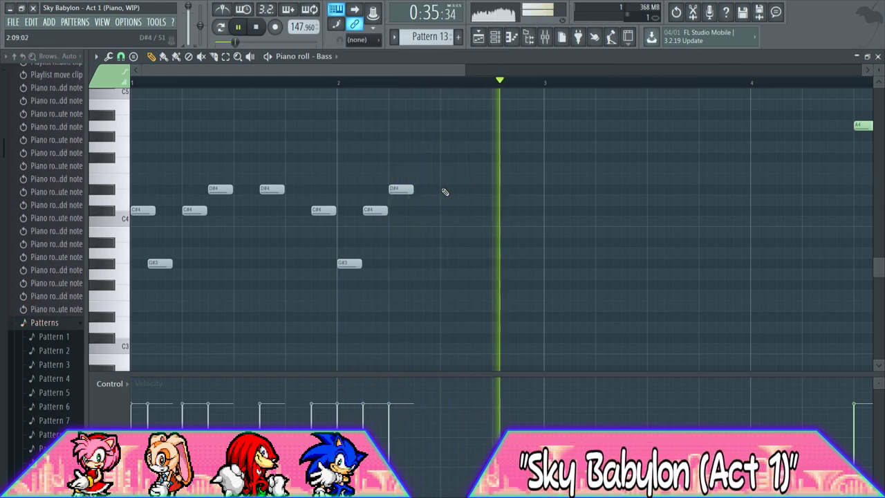
pyautogui.press('space')
pyautogui.click(447, 189)
pyautogui.press('space')
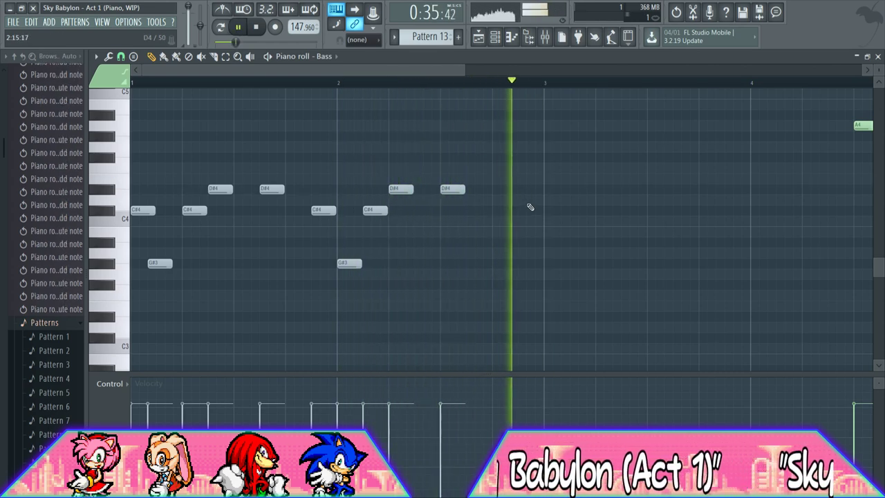
pyautogui.press('space')
# Start bar 3 with C#4 at 3:01, G#3 at 3:03, C#4 at 3:05 and D#4 at 3:07
pyautogui.click(547, 209)
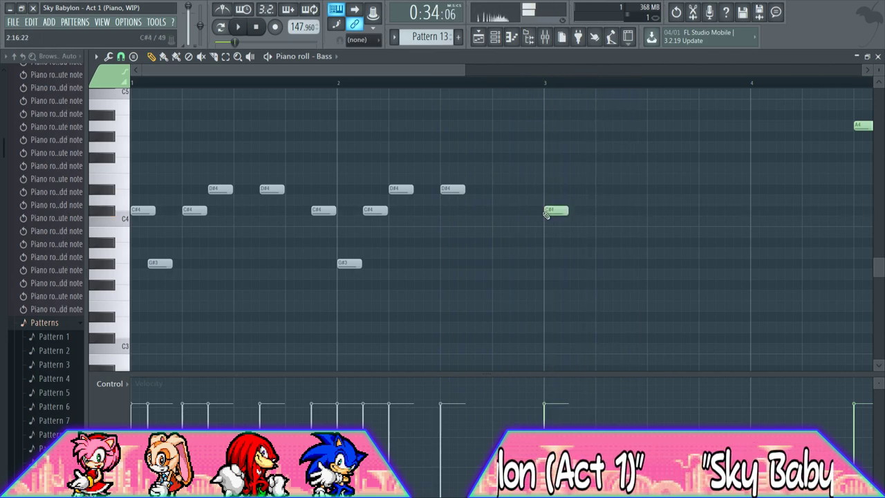
pyautogui.click(571, 263)
pyautogui.moveTo(586, 264); pyautogui.dragTo(598, 265)
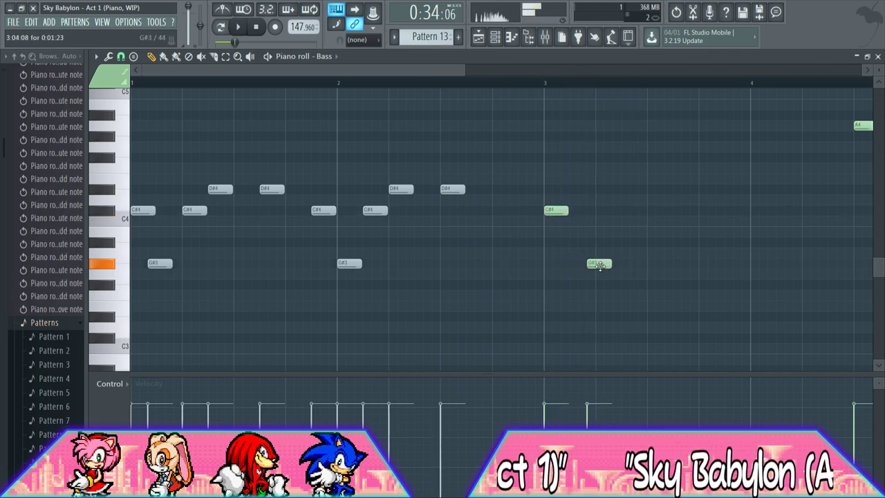
pyautogui.click(597, 210)
pyautogui.click(625, 190)
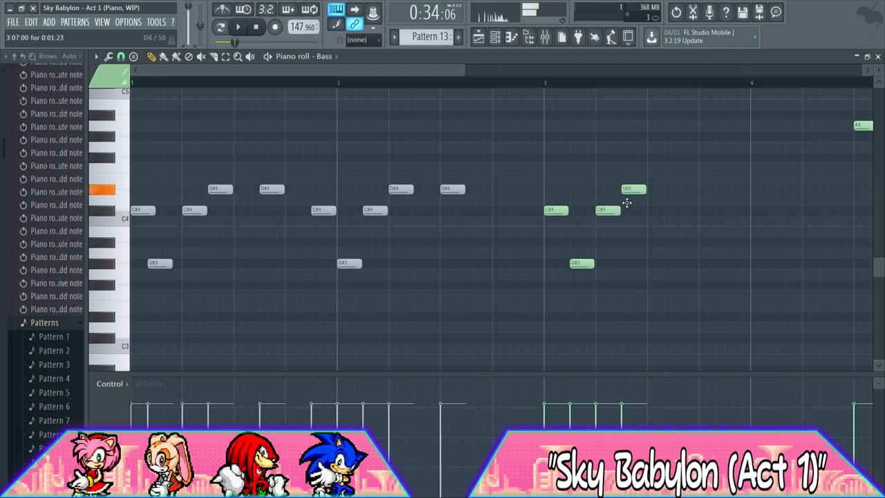
# Play back bar 3 and add D#4 at 3:11, rechecking against the song
pyautogui.press('space')
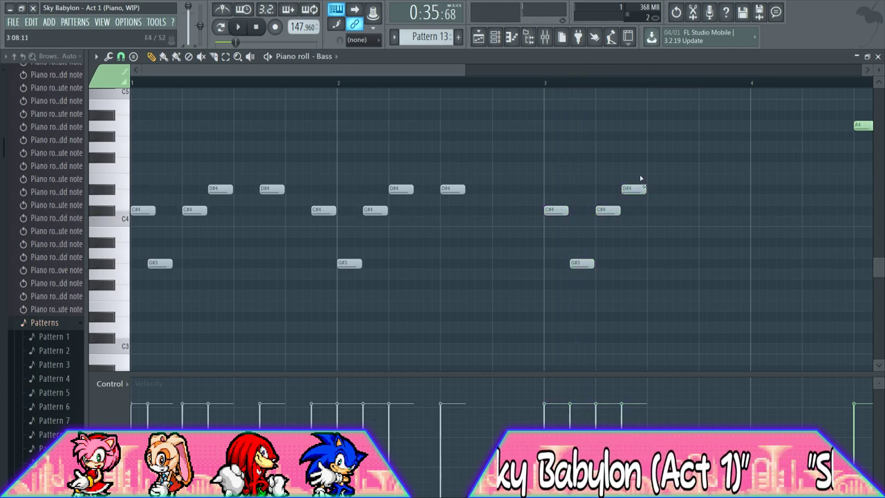
pyautogui.moveTo(397, 71); pyautogui.dragTo(458, 70)
pyautogui.press('space')
pyautogui.click(530, 189)
pyautogui.press('space')
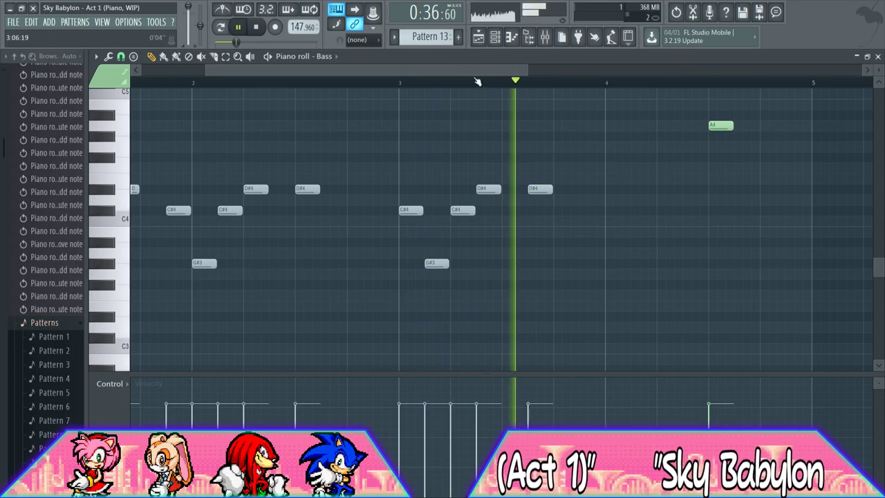
pyautogui.press('space')
pyautogui.press('space')
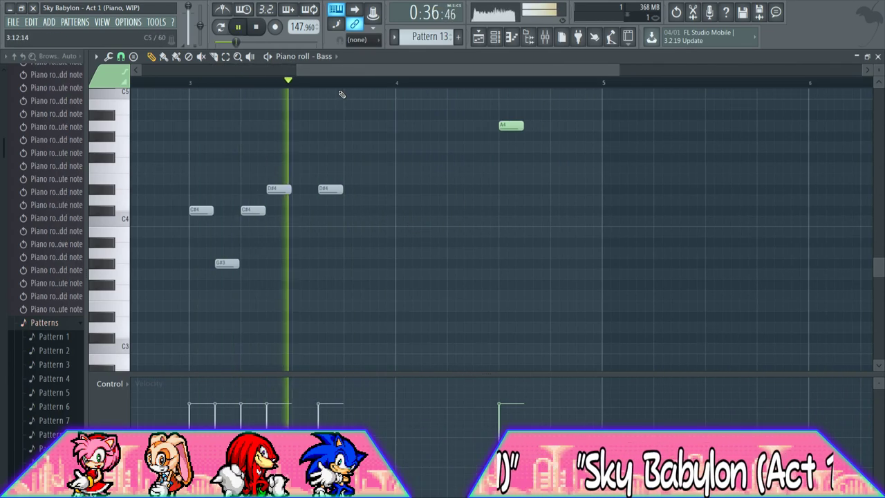
# End bar 3 with F#3 at 3:15 and check its pitch by playback
pyautogui.press('space')
pyautogui.click(372, 266)
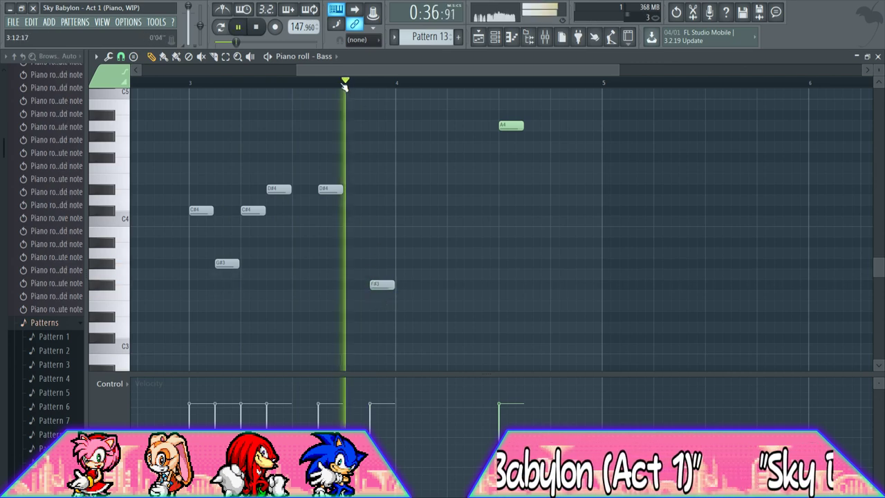
pyautogui.click(380, 284)
pyautogui.press('space')
pyautogui.press('space')
pyautogui.press('space')
pyautogui.press('space')
# Begin bar 4 with D#3 at 4:01 and F#3 at 4:03, auditioning each note
pyautogui.click(397, 308)
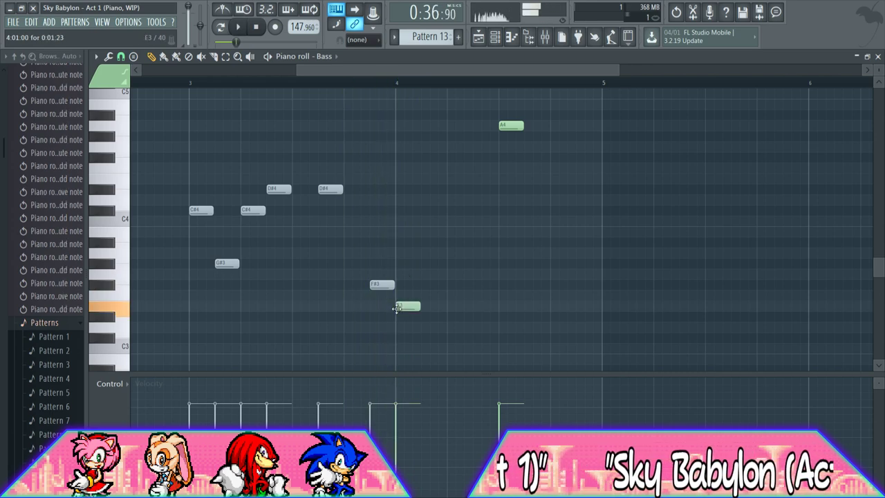
pyautogui.press('space')
pyautogui.press('space')
pyautogui.press('space')
pyautogui.press('space')
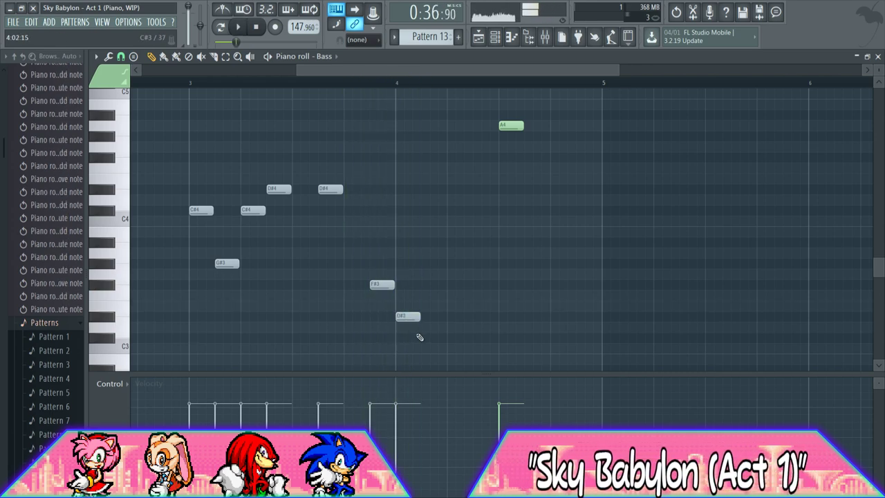
pyautogui.click(426, 285)
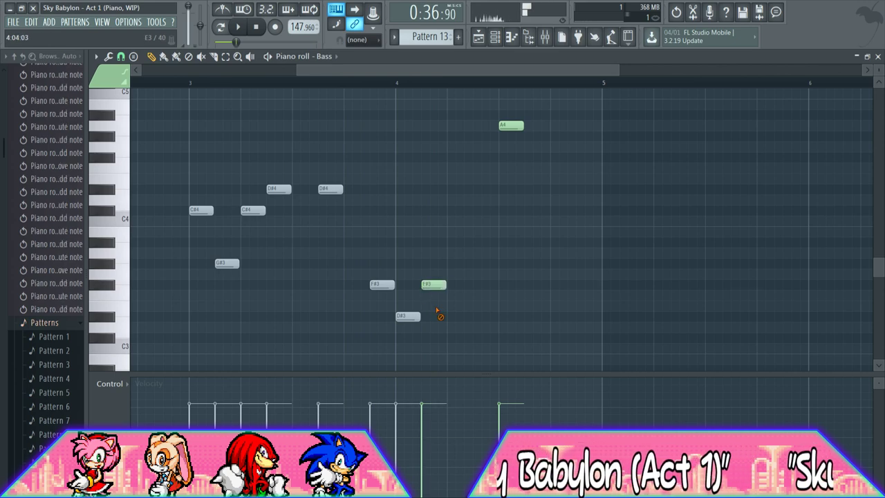
pyautogui.press('space')
pyautogui.press('space')
pyautogui.press('space')
pyautogui.press('space')
# Complete bar 4 with G#3 at 4:05, 4:09 and 4:13, deleting the A4 at 4:09
pyautogui.click(448, 265)
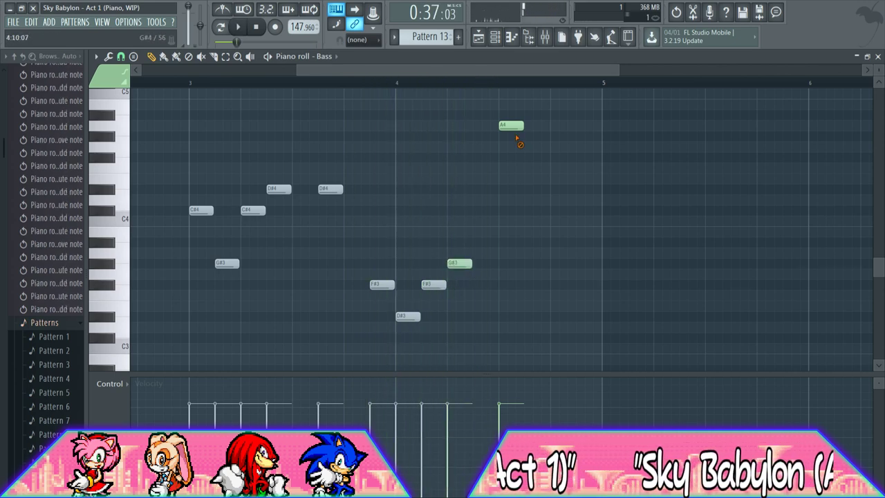
pyautogui.rightClick(511, 126)
pyautogui.press('space')
pyautogui.click(502, 266)
pyautogui.click(553, 267)
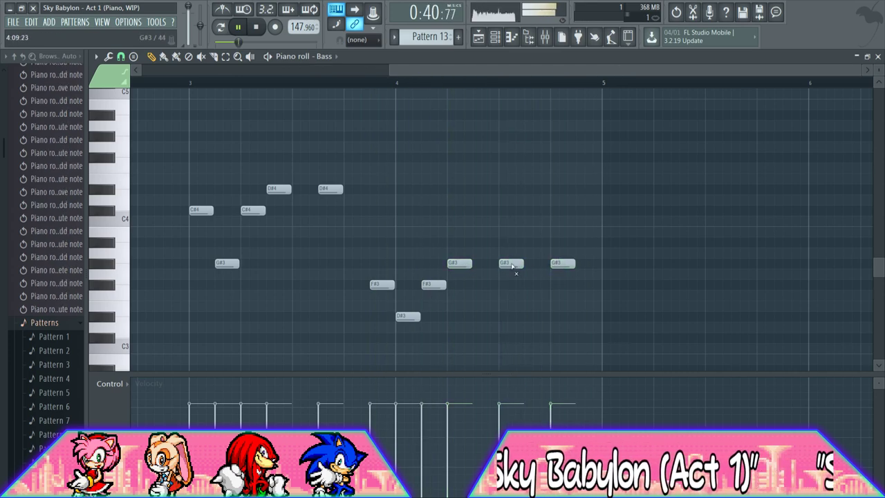
# Unmute all notes in Pattern 13 and play the four bars from the beginning
pyautogui.hscroll(-5, 388, 68)
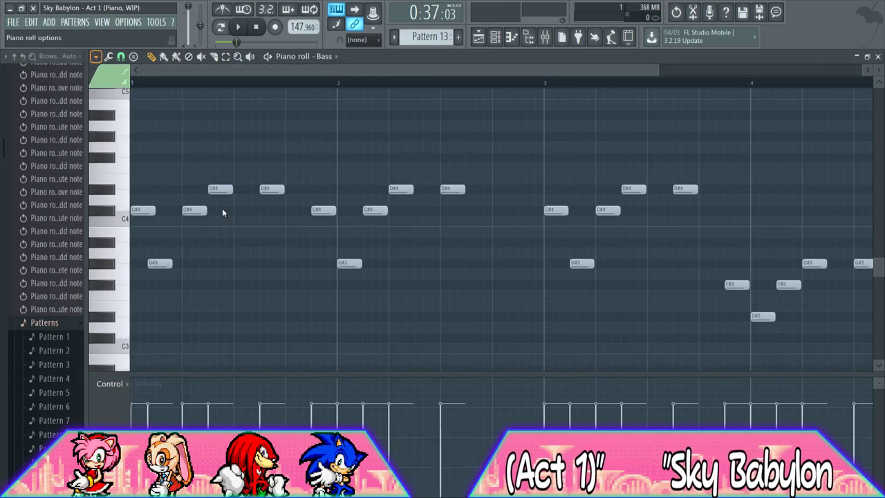
pyautogui.click(222, 270)
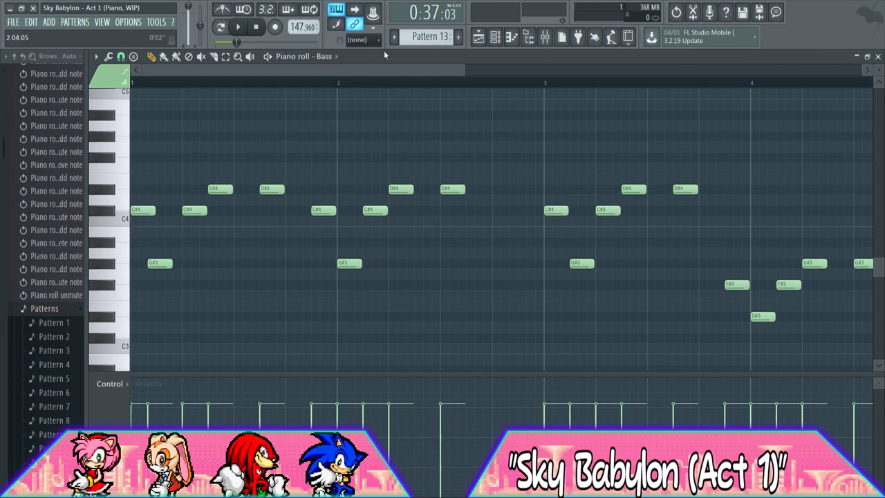
pyautogui.moveTo(465, 72); pyautogui.dragTo(690, 72)
pyautogui.press('space')
pyautogui.press('space')
pyautogui.click(133, 82)
pyautogui.press('space')
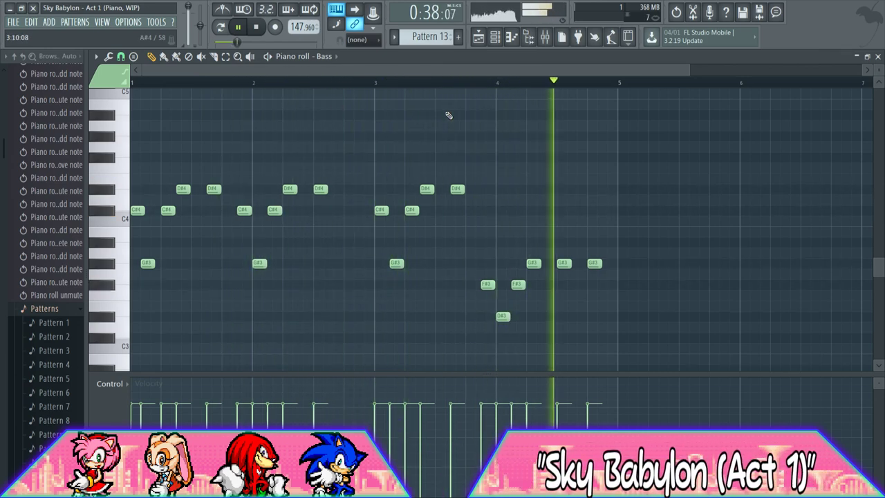
# In the playlist, place a copy of Pattern 11 at bar 25 on the Bass track after Pattern 13
pyautogui.press('F5')
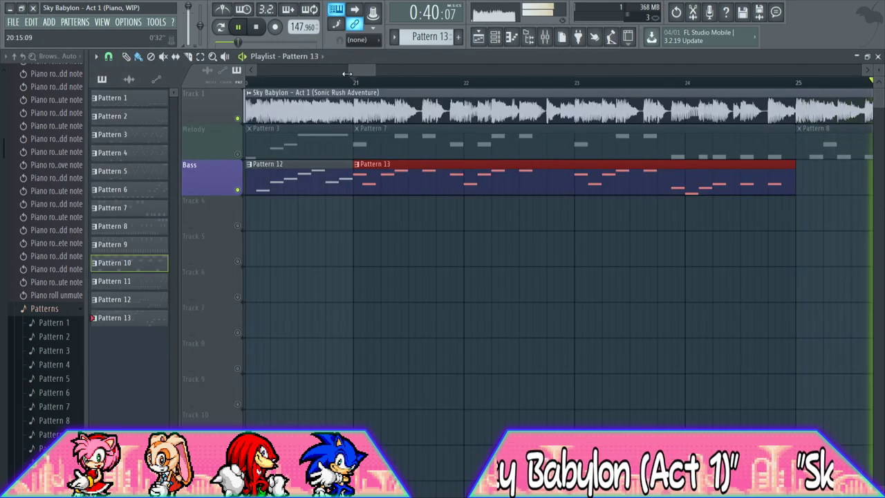
pyautogui.moveTo(299, 72); pyautogui.dragTo(261, 71)
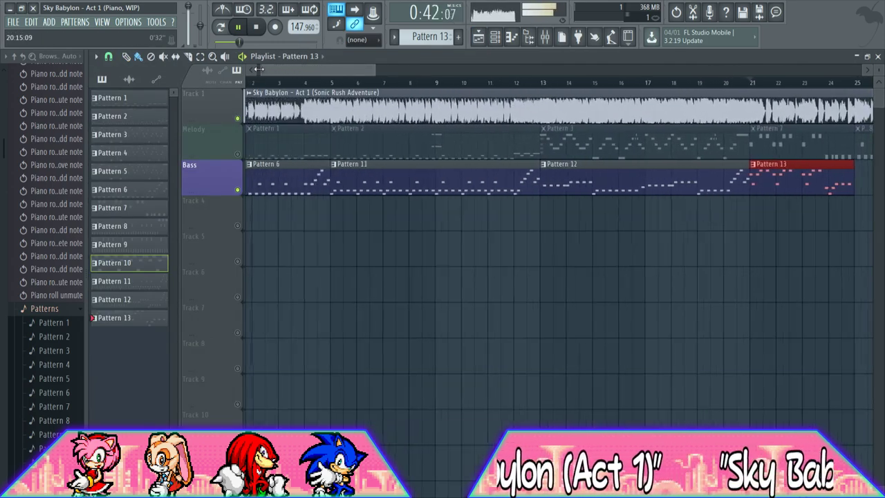
pyautogui.click(362, 171)
pyautogui.press('space')
pyautogui.moveTo(332, 70); pyautogui.dragTo(426, 67)
pyautogui.moveTo(361, 177); pyautogui.dragTo(367, 183)
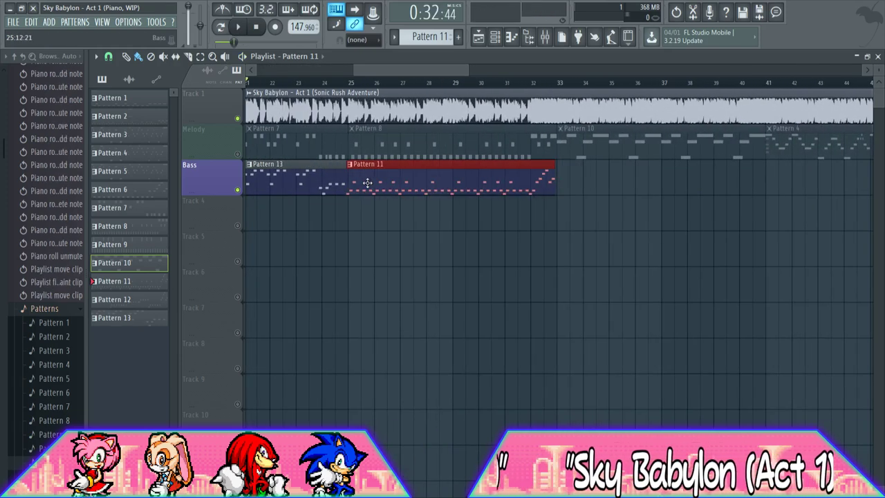
# Play the copied Pattern 11 clip against the song from bar 25 to check that its bass line fits
pyautogui.moveTo(468, 70); pyautogui.dragTo(380, 72)
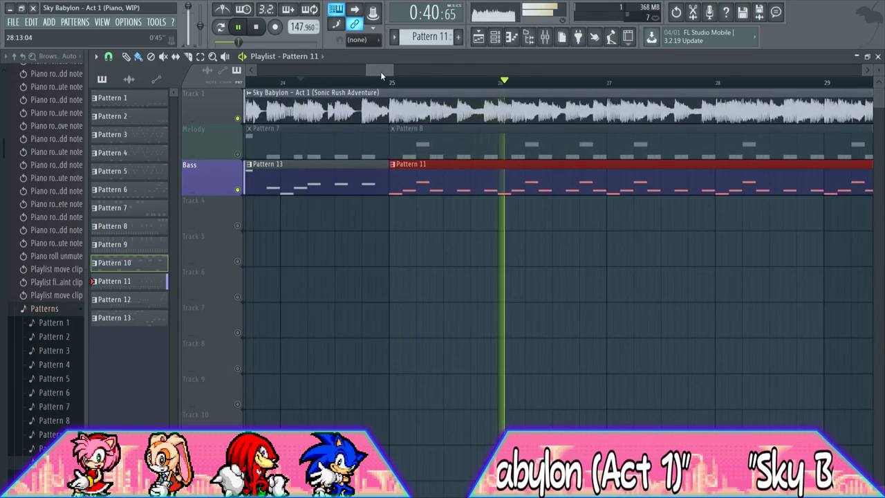
pyautogui.moveTo(381, 70); pyautogui.dragTo(428, 71)
pyautogui.moveTo(415, 71); pyautogui.dragTo(406, 74)
pyautogui.click(381, 82)
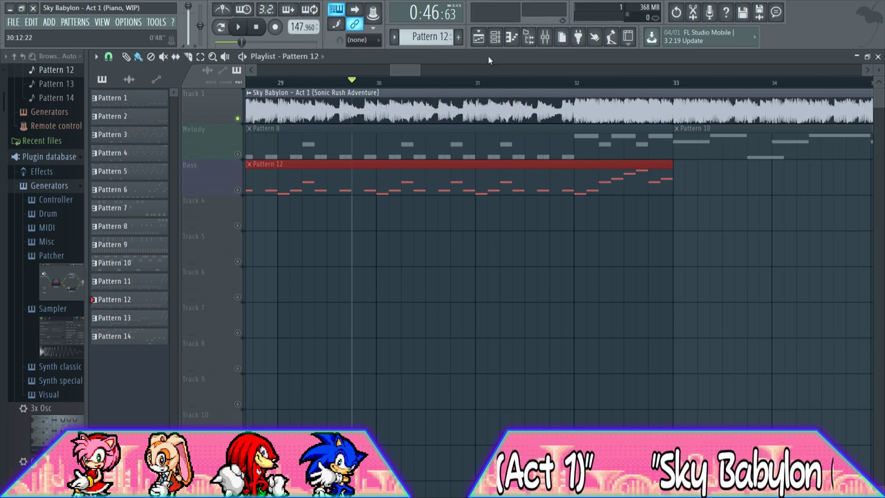
# Listen to the original song from bar 25 to bar 30 and compare it with the notes in Pattern 12
pyautogui.click(511, 37)
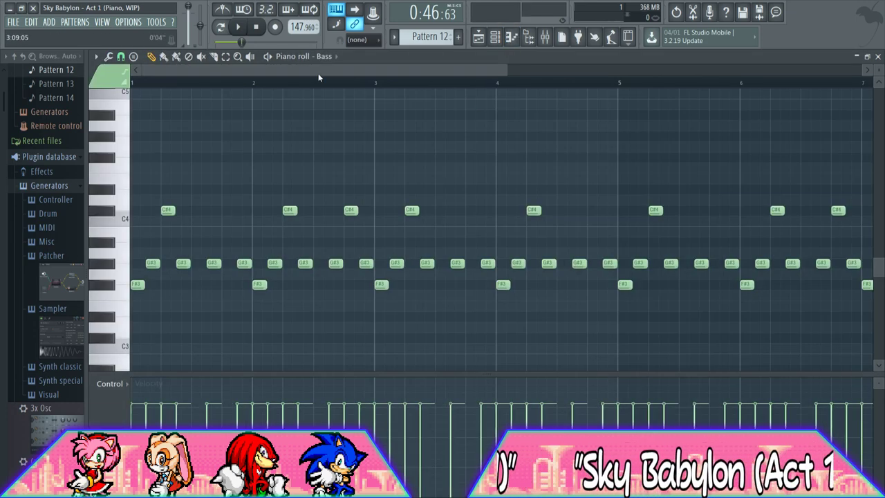
pyautogui.click(484, 40)
pyautogui.moveTo(389, 72); pyautogui.dragTo(363, 72)
pyautogui.press('space')
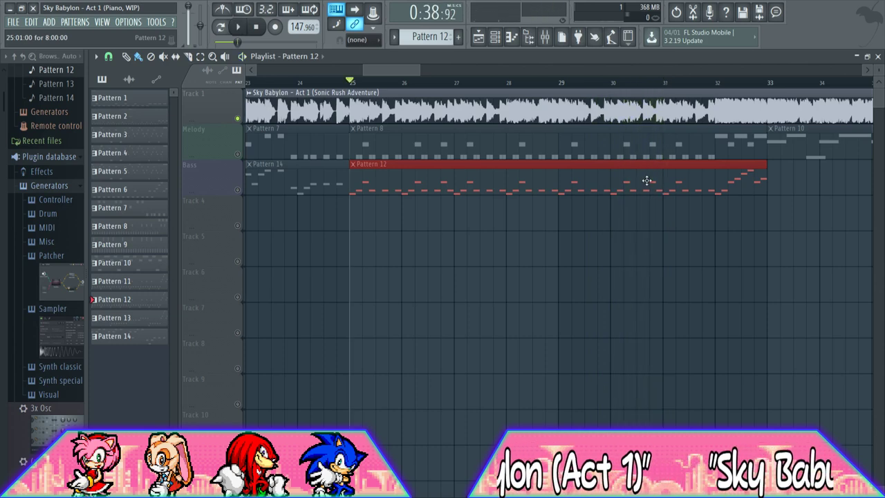
pyautogui.click(512, 37)
pyautogui.moveTo(432, 71); pyautogui.dragTo(535, 70)
pyautogui.press('space')
pyautogui.click(478, 37)
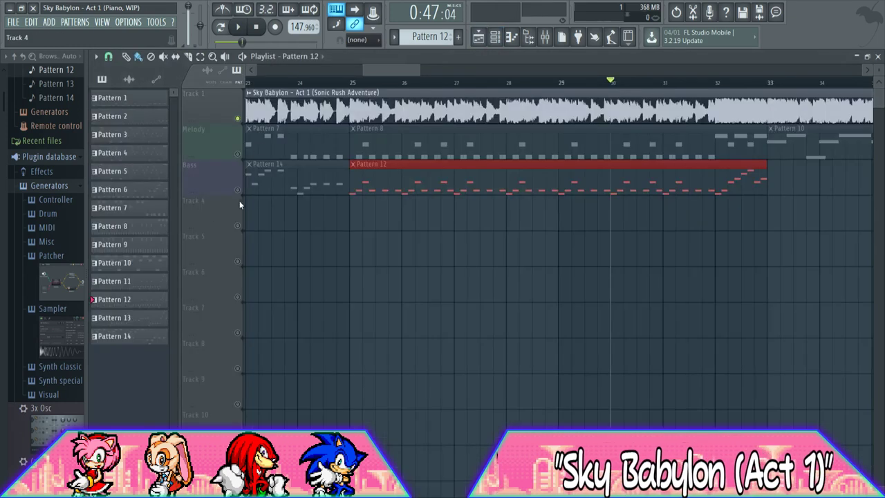
# Delete the C#4 at 6:13 in Pattern 12 and replay that spot against the song
pyautogui.click(512, 37)
pyautogui.press('space')
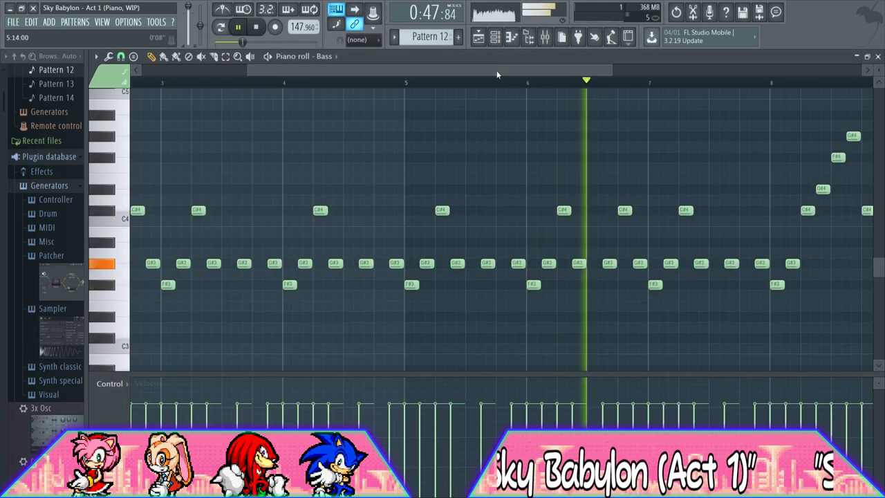
pyautogui.press('space')
pyautogui.press('space')
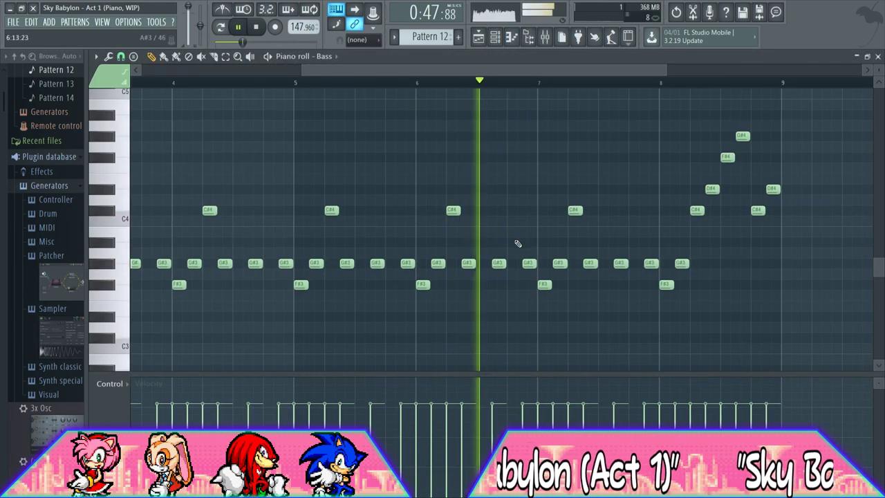
# Check bar 8 of Pattern 12 against the song by muting its notes and unmuting them again during playback
pyautogui.moveTo(498, 70); pyautogui.dragTo(597, 65)
pyautogui.press('space')
pyautogui.rightClick(461, 263)
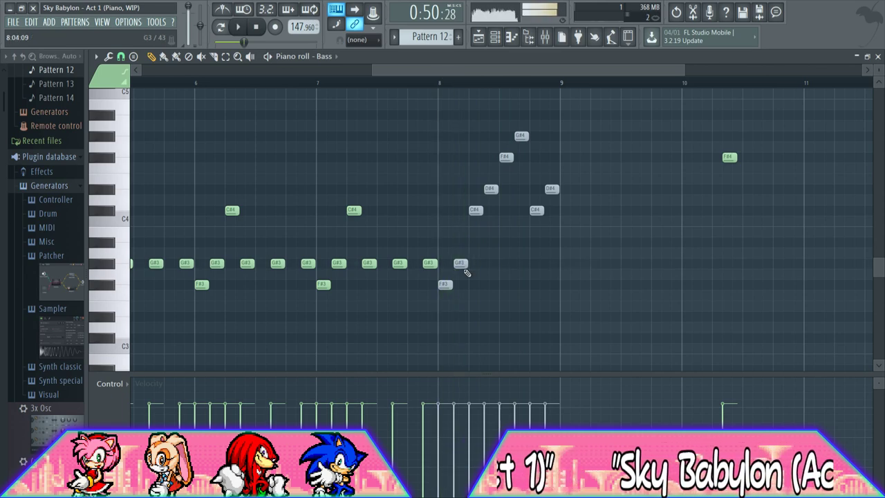
pyautogui.press('space')
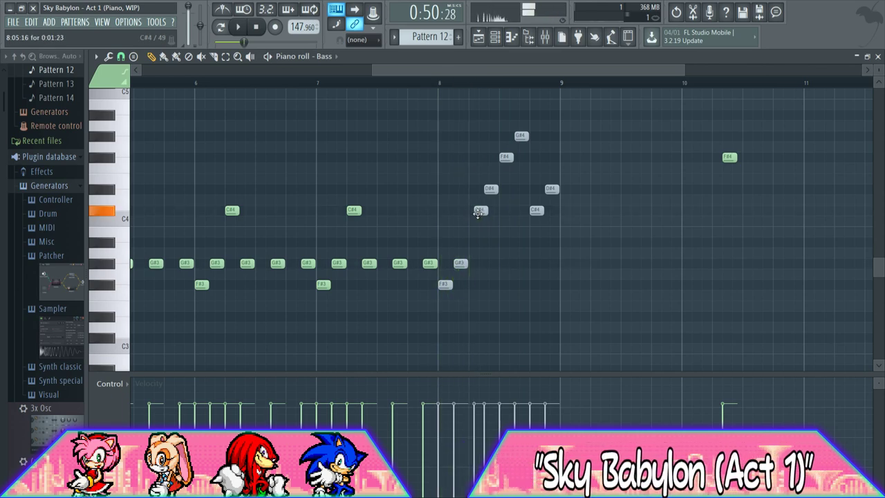
pyautogui.moveTo(478, 213); pyautogui.dragTo(474, 213)
pyautogui.press('space')
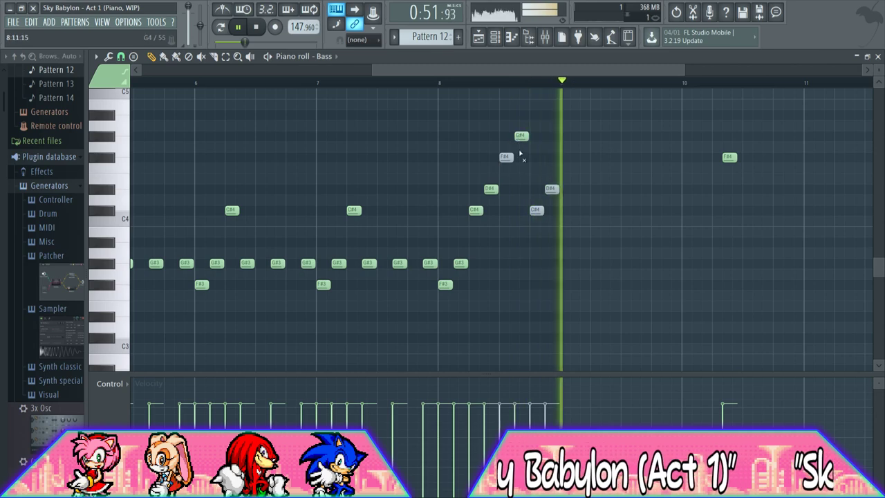
pyautogui.click(396, 82)
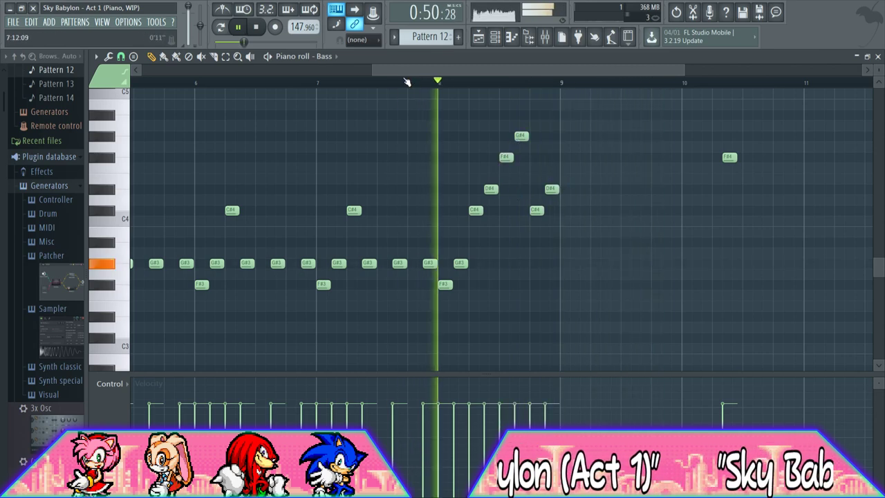
# Place a copy of Pattern 12 at bar 33 on the Bass track, make it a unique pattern and play it
pyautogui.click(479, 38)
pyautogui.moveTo(408, 71)
pyautogui.mouseDown()
pyautogui.moveTo(350, 71)
pyautogui.moveTo(398, 70)
pyautogui.mouseUp()
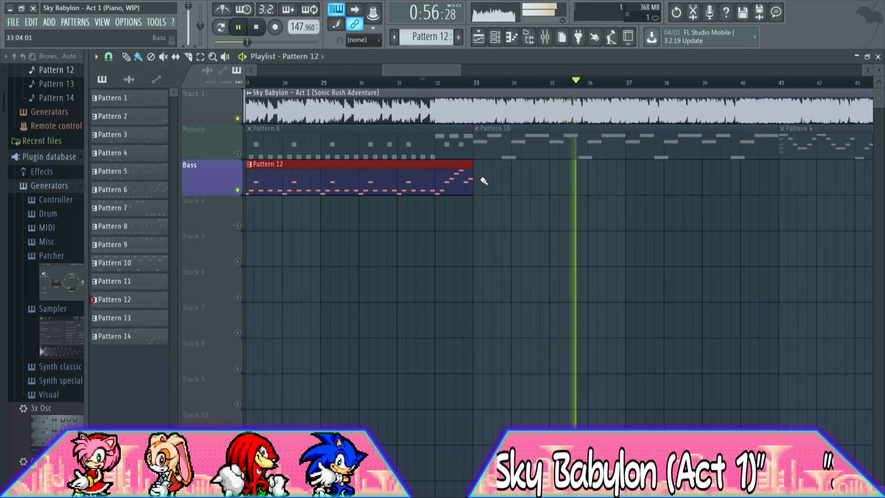
pyautogui.click(482, 178)
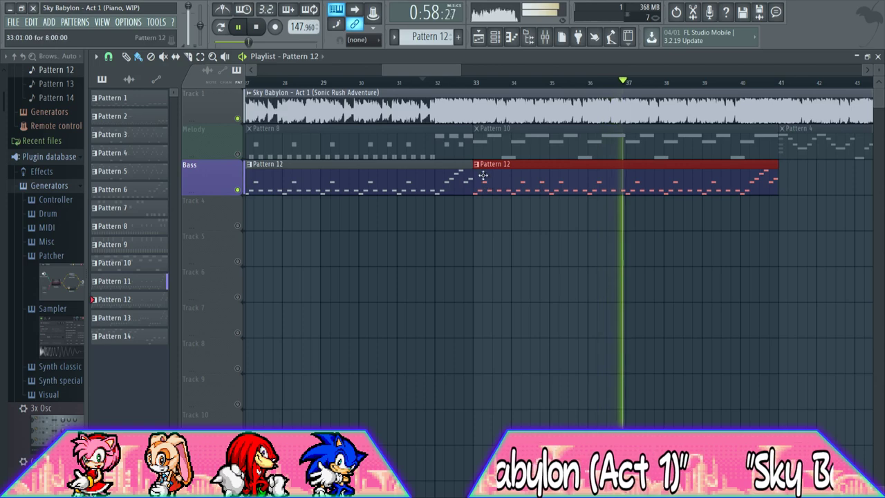
pyautogui.click(508, 236)
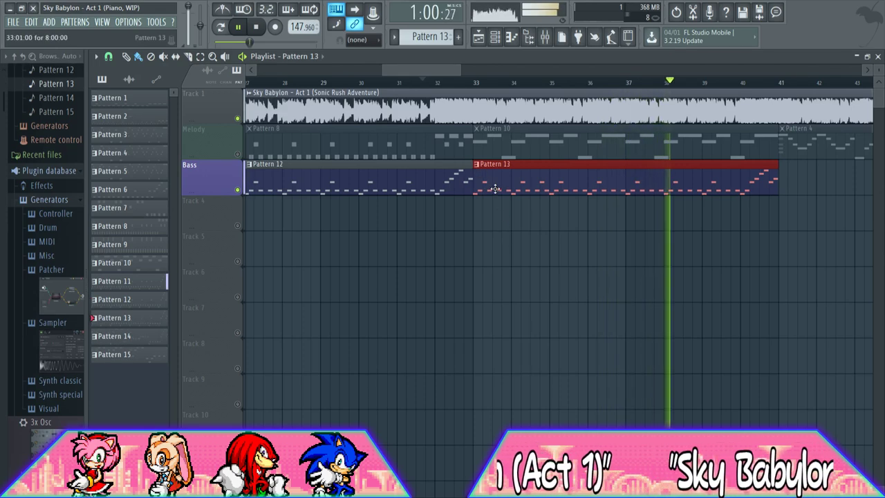
pyautogui.moveTo(436, 71); pyautogui.dragTo(446, 72)
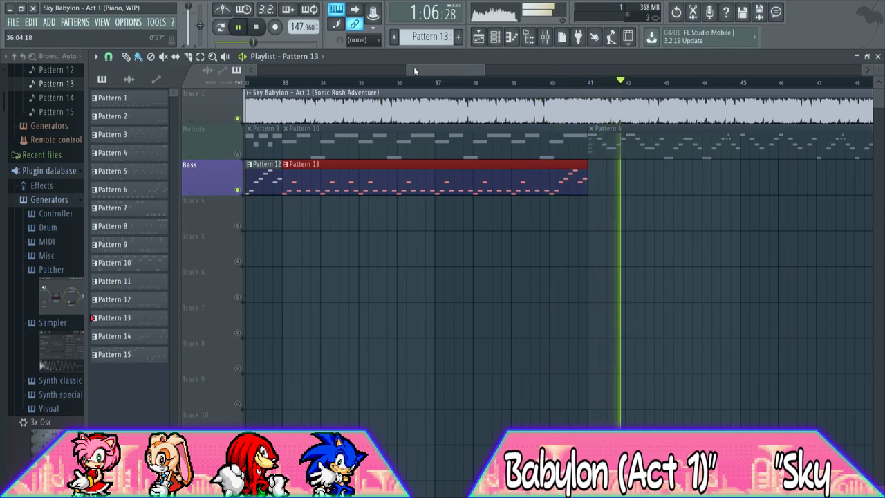
pyautogui.click(256, 29)
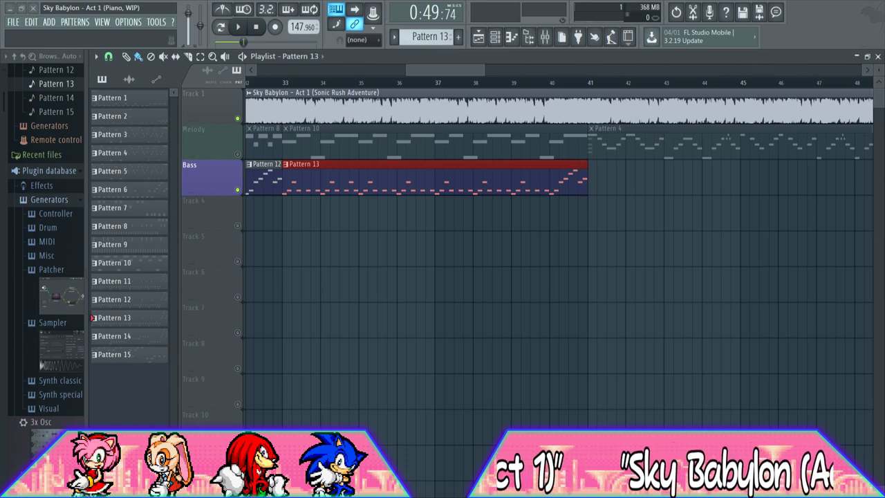
# Mute the original song's audio track and play the Melody and Bass tracks together from the beginning
pyautogui.moveTo(408, 70); pyautogui.dragTo(257, 70)
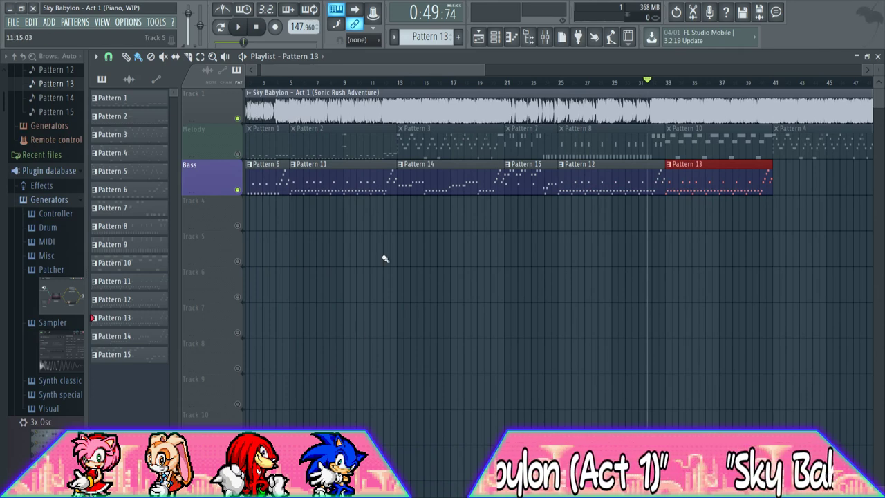
pyautogui.moveTo(373, 72); pyautogui.dragTo(289, 71)
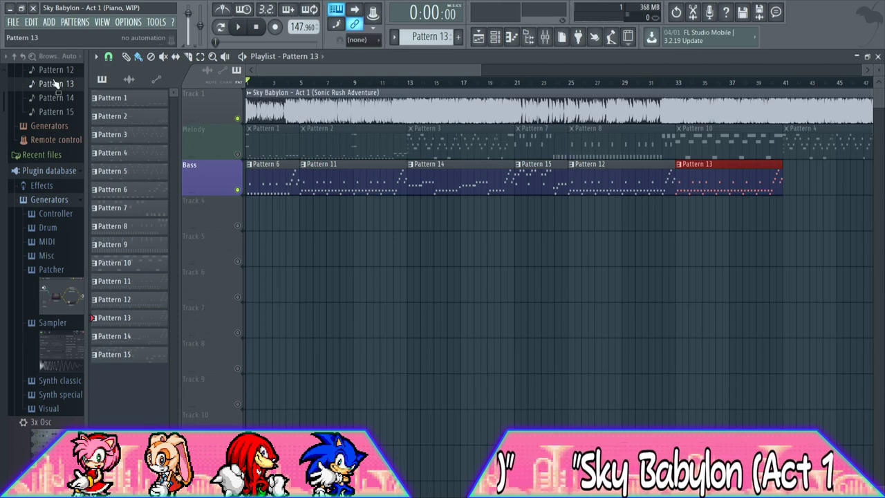
pyautogui.rightClick(239, 119)
pyautogui.rightClick(239, 119)
pyautogui.click(239, 119)
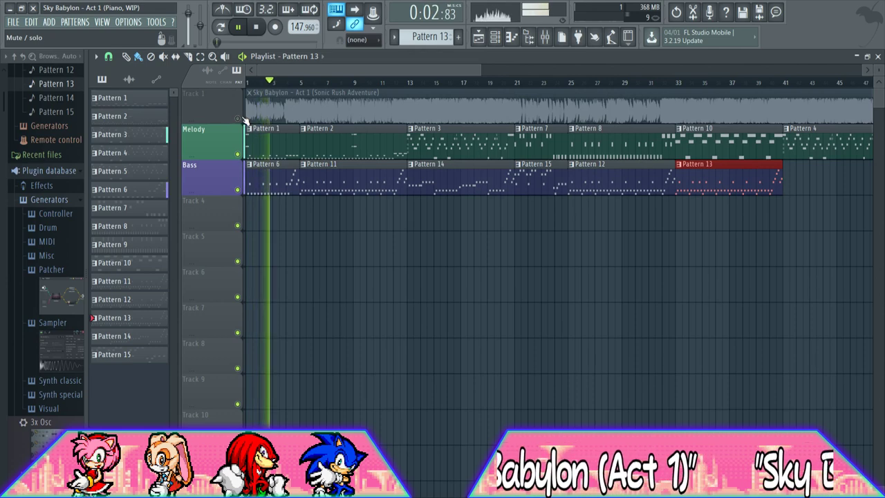
pyautogui.moveTo(482, 67); pyautogui.dragTo(360, 67)
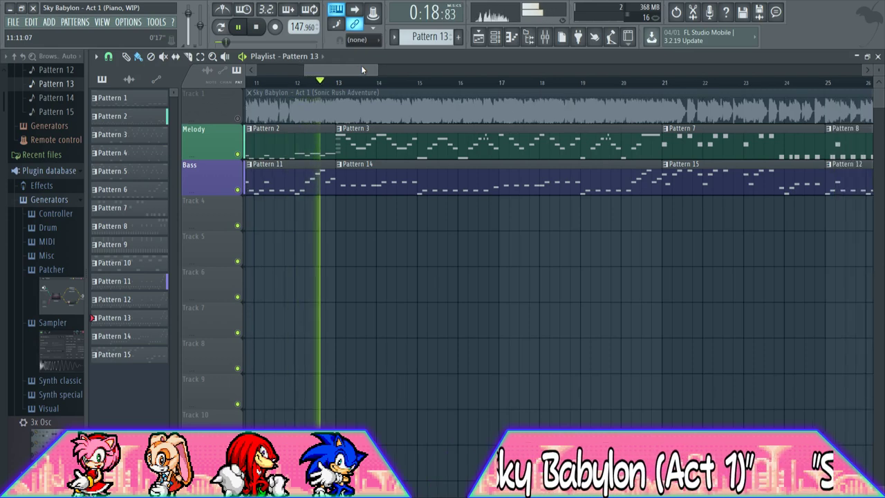
# Bring up the channel rack over the playlist during playback and check the Melody and Bass channels
pyautogui.click(482, 42)
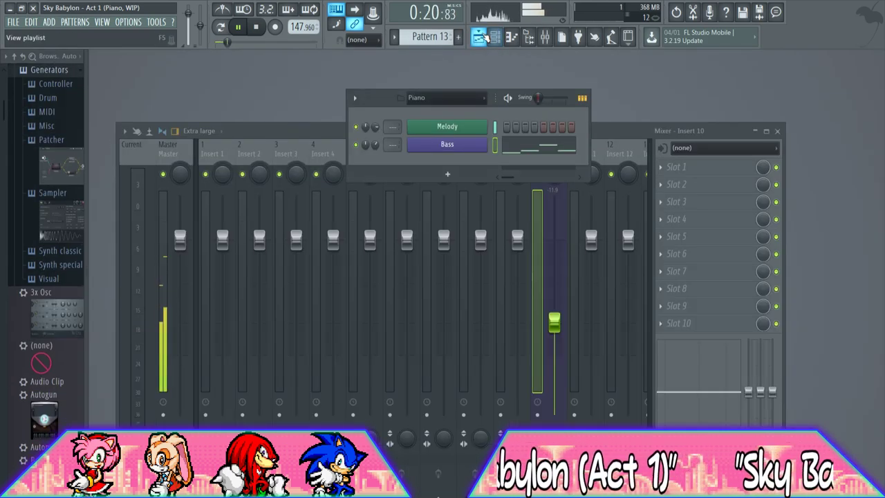
pyautogui.click(481, 39)
pyautogui.click(495, 38)
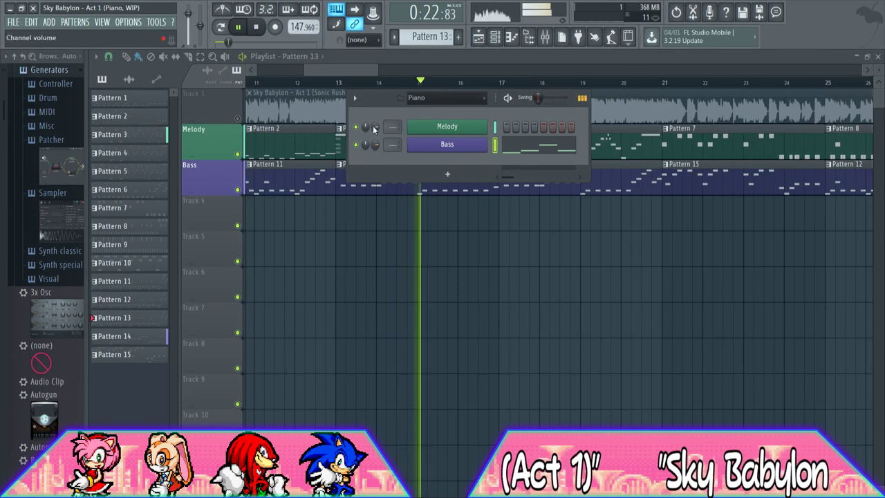
pyautogui.moveTo(379, 67); pyautogui.dragTo(397, 68)
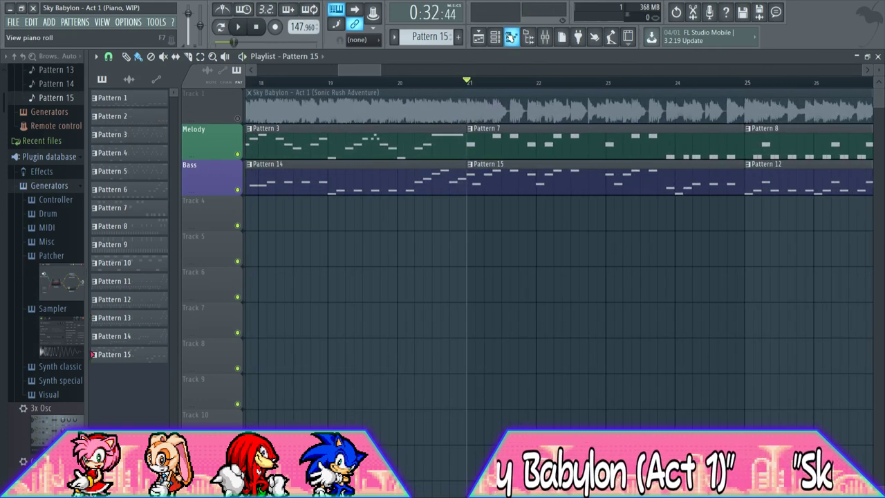
# Play melody and bass together from bar 21 onward, viewing Pattern 15's notes and following playback past bar 33
pyautogui.click(511, 37)
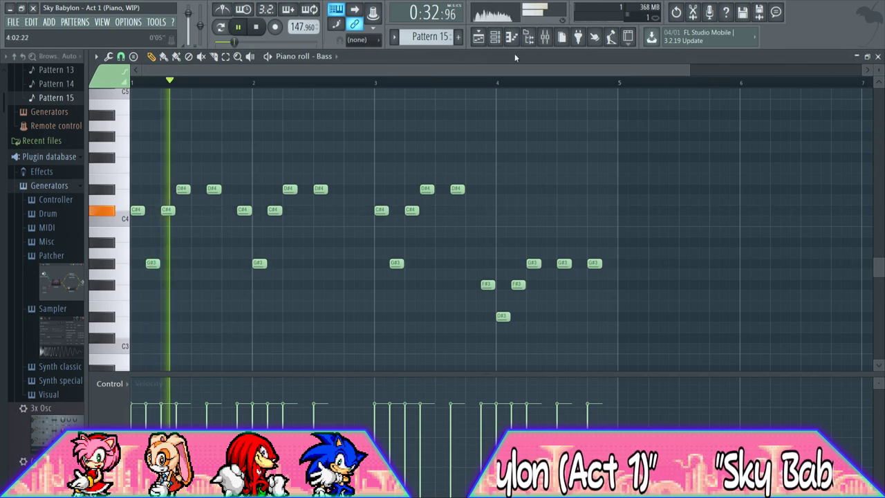
pyautogui.click(478, 37)
pyautogui.moveTo(380, 70); pyautogui.dragTo(443, 70)
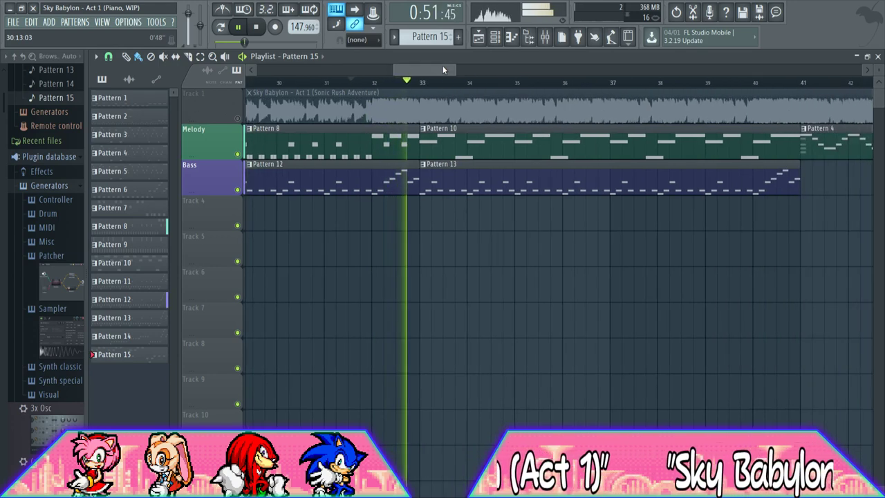
pyautogui.moveTo(443, 69); pyautogui.dragTo(476, 70)
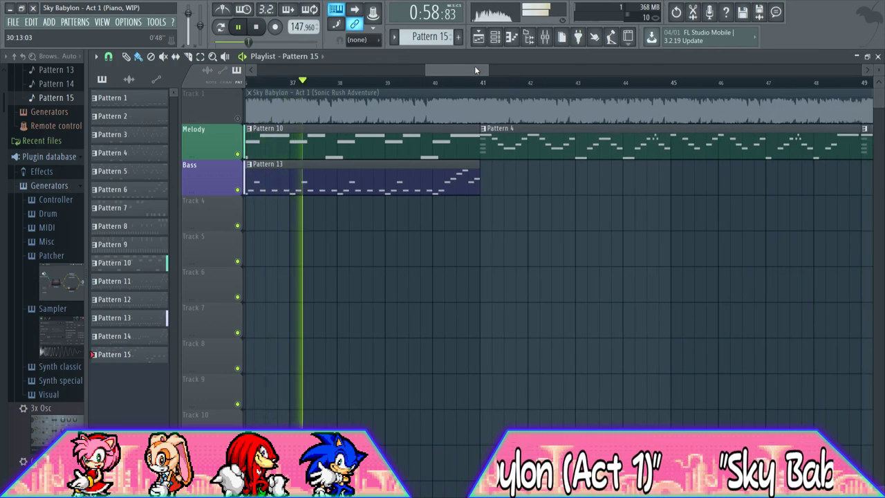
pyautogui.moveTo(476, 70); pyautogui.dragTo(525, 82)
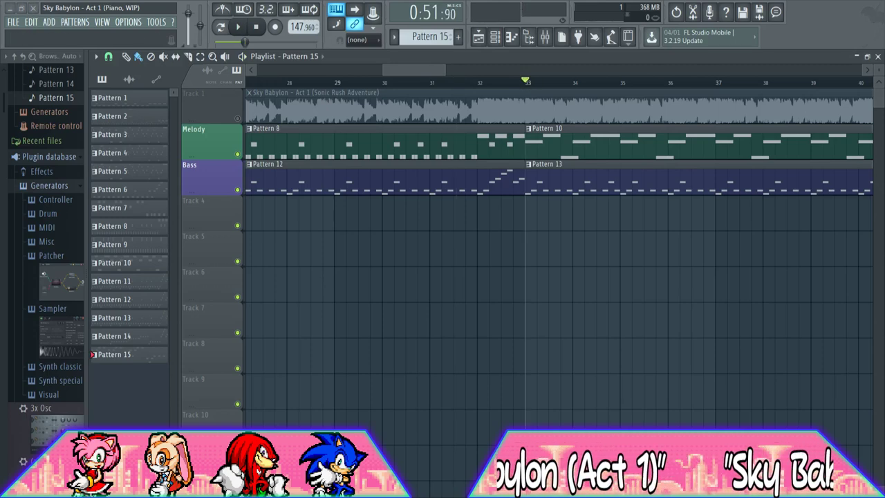
# Unmute the original song's track, mute the Melody track and play the song with the bass line from bar 33
pyautogui.moveTo(448, 68); pyautogui.dragTo(507, 69)
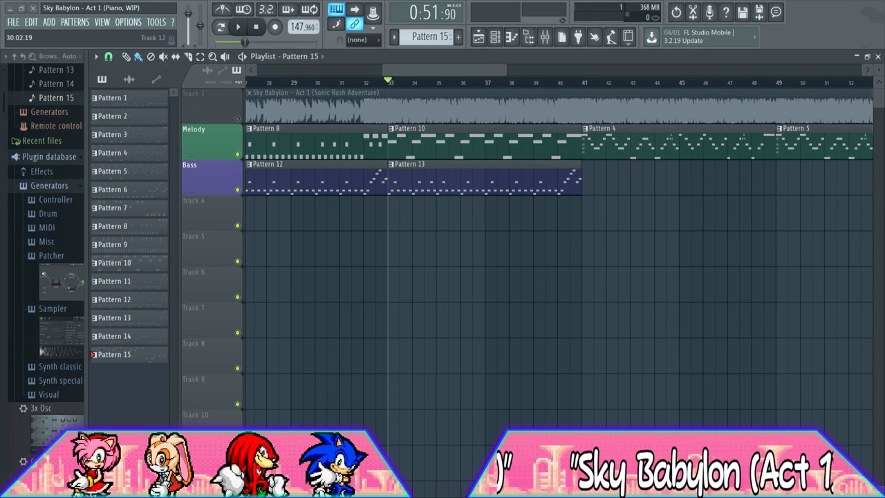
pyautogui.click(237, 119)
pyautogui.press('space')
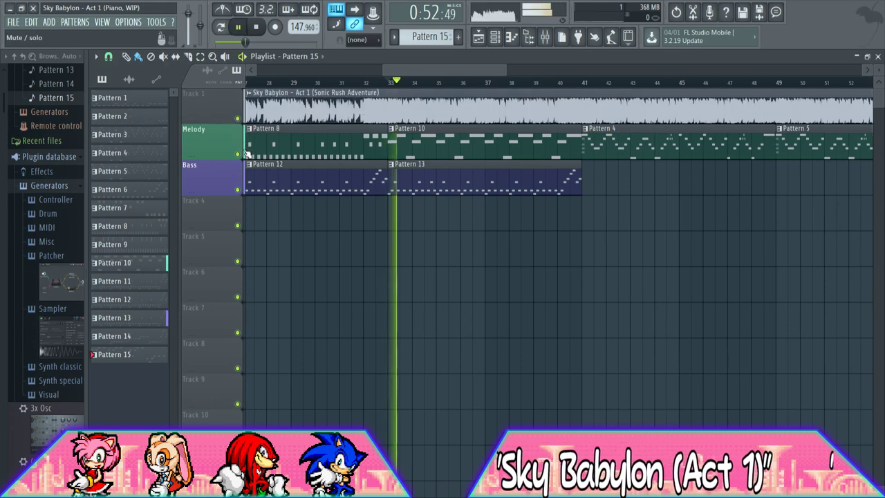
pyautogui.click(238, 153)
pyautogui.click(238, 189)
pyautogui.press('space')
pyautogui.moveTo(506, 69); pyautogui.dragTo(439, 70)
pyautogui.click(238, 190)
pyautogui.click(499, 38)
pyautogui.press('space')
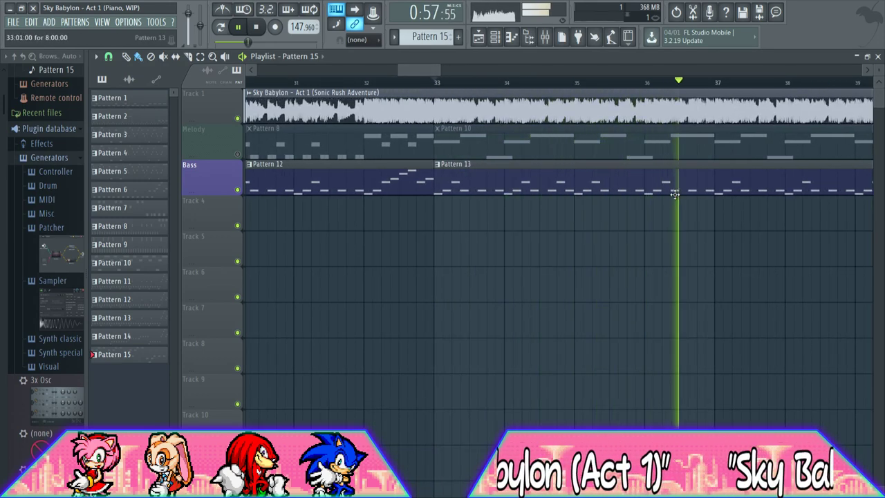
# Open Pattern 13 in the piano roll and add a C#4 at 6:13 while playing it against the song
pyautogui.moveTo(431, 71); pyautogui.dragTo(456, 70)
pyautogui.click(470, 178)
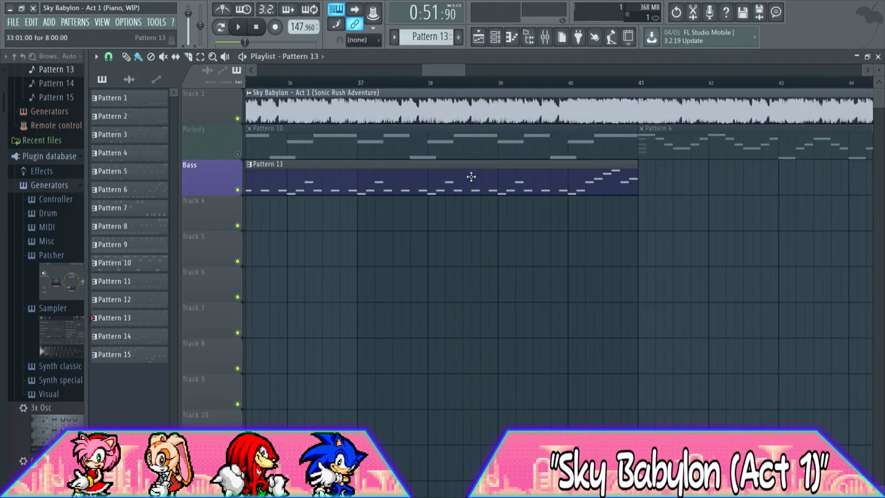
pyautogui.click(512, 40)
pyautogui.moveTo(456, 71); pyautogui.dragTo(718, 65)
pyautogui.press('space')
pyautogui.press('space')
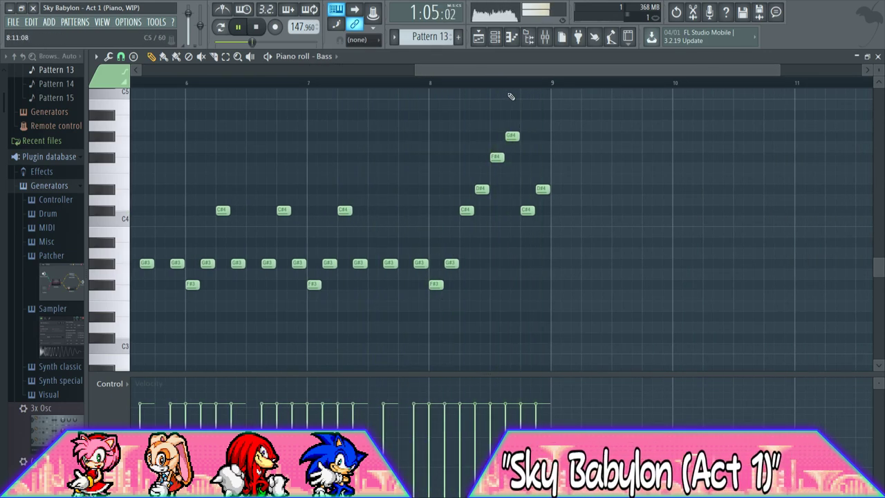
# Replay bar 8 of Pattern 13 against the song to check its rising run
pyautogui.press('space')
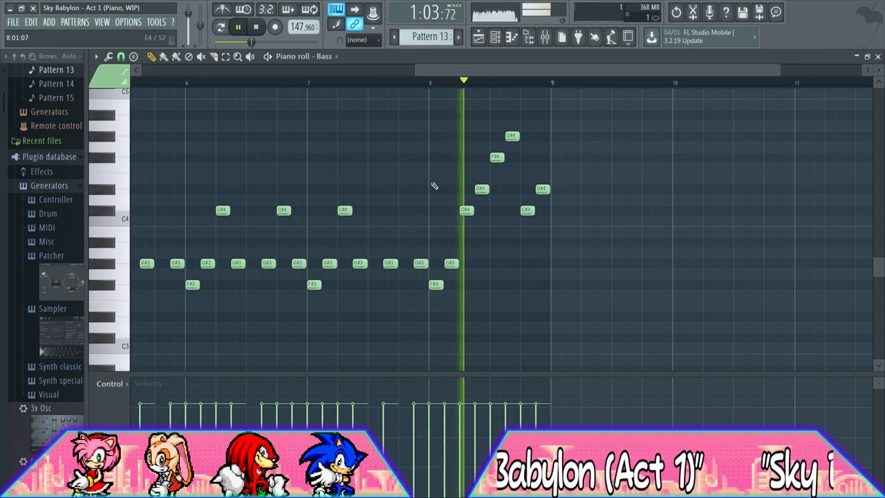
pyautogui.press('space')
pyautogui.press('space')
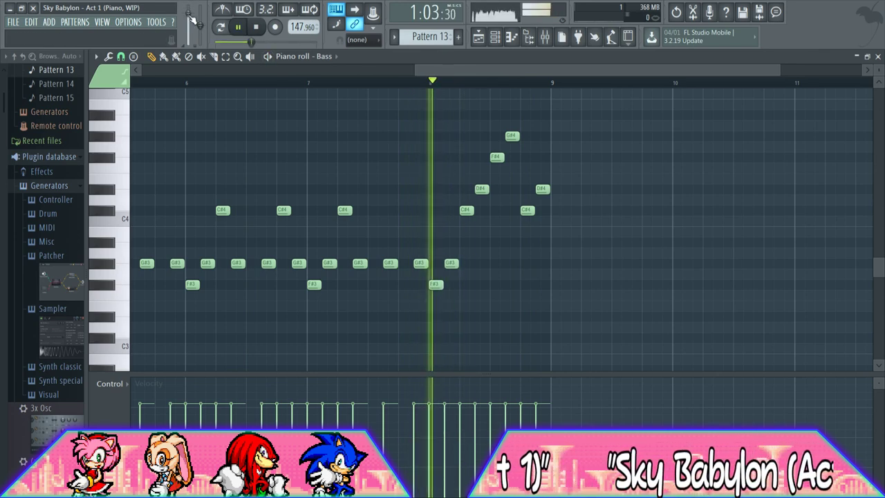
# In the playlist, place a copy of Pattern 14 at bar 41 on the Bass track after Pattern 13
pyautogui.click(484, 38)
pyautogui.moveTo(423, 65); pyautogui.dragTo(324, 64)
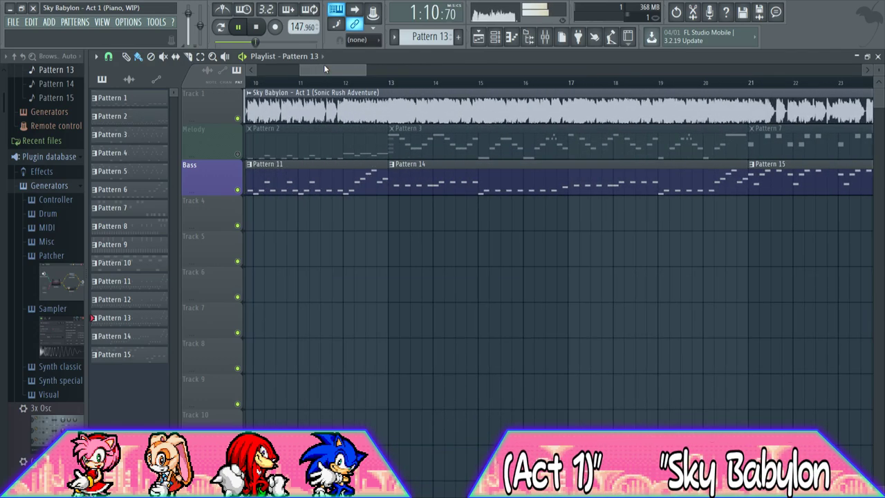
pyautogui.press('space')
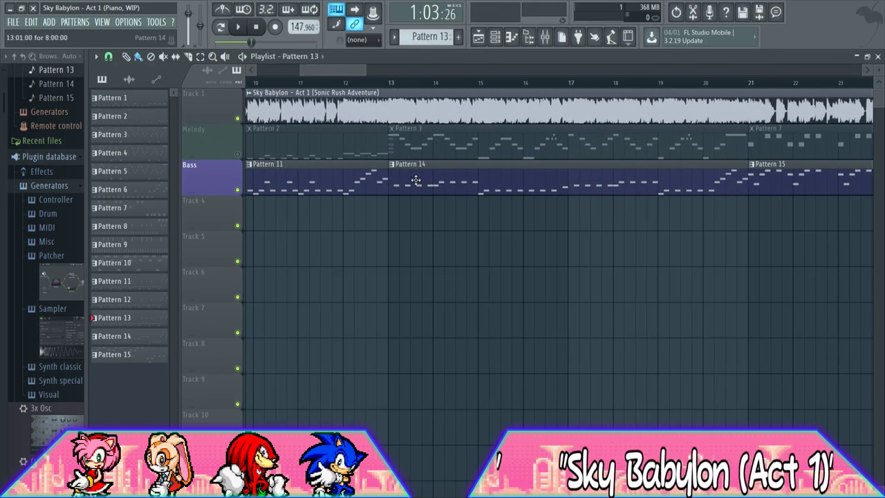
pyautogui.moveTo(358, 69); pyautogui.dragTo(490, 65)
pyautogui.moveTo(428, 68); pyautogui.dragTo(571, 67)
pyautogui.moveTo(497, 67); pyautogui.dragTo(400, 72)
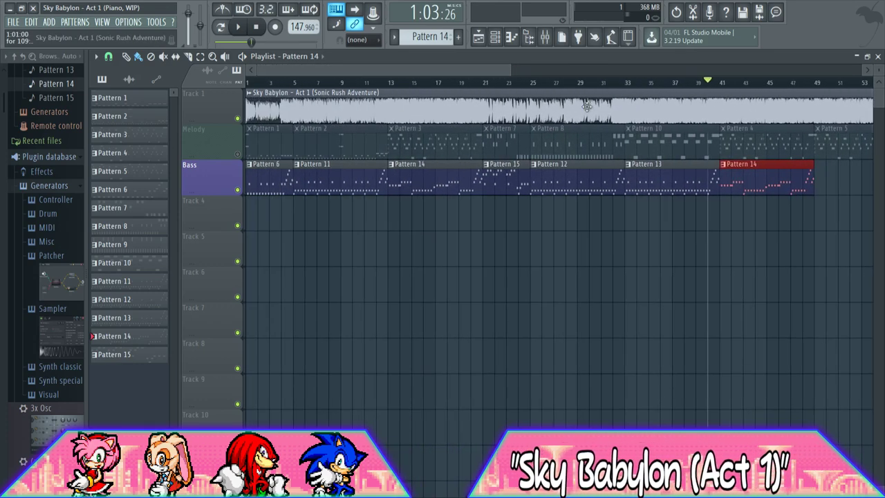
# Make the Pattern 14 copy at bar 41 on the Bass track unique and play it against the song from bar 41
pyautogui.moveTo(399, 69); pyautogui.dragTo(508, 67)
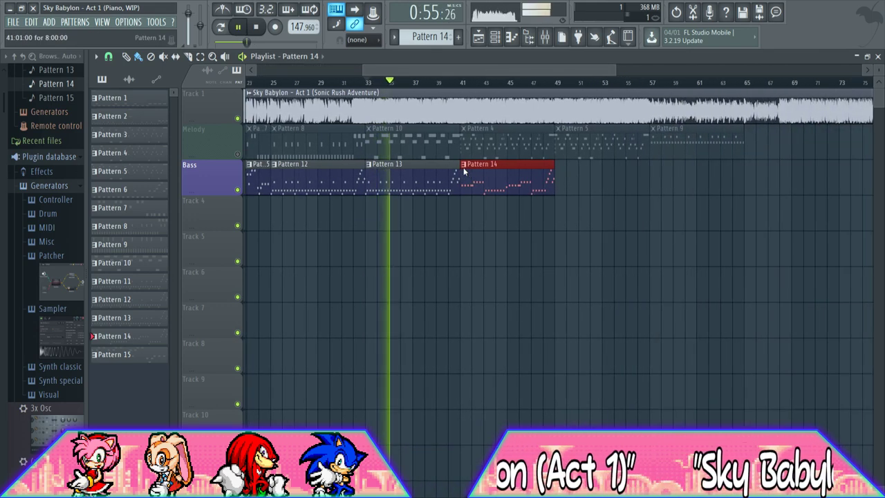
pyautogui.moveTo(616, 70); pyautogui.dragTo(475, 68)
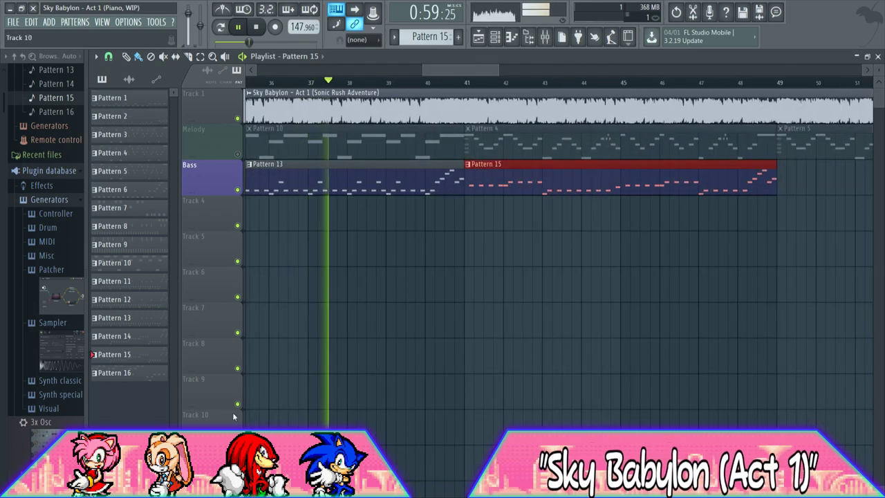
pyautogui.click(464, 82)
pyautogui.moveTo(498, 67); pyautogui.dragTo(472, 71)
pyautogui.press('space')
pyautogui.press('space')
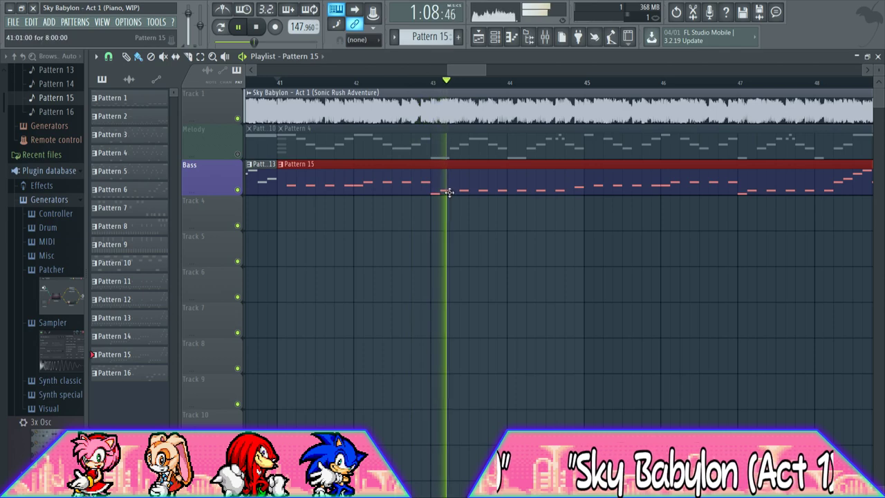
pyautogui.moveTo(470, 72); pyautogui.dragTo(495, 68)
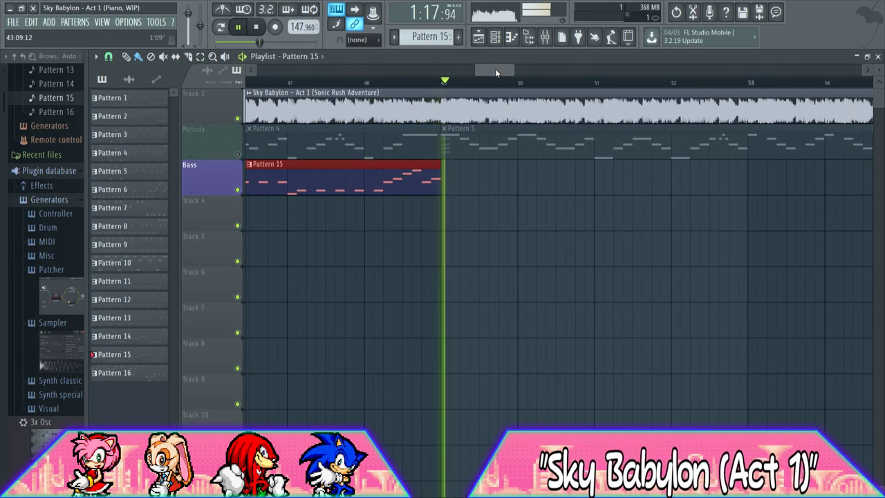
# Place a copy of Pattern 15 at bar 49 on the Bass track and make it unique
pyautogui.click(448, 183)
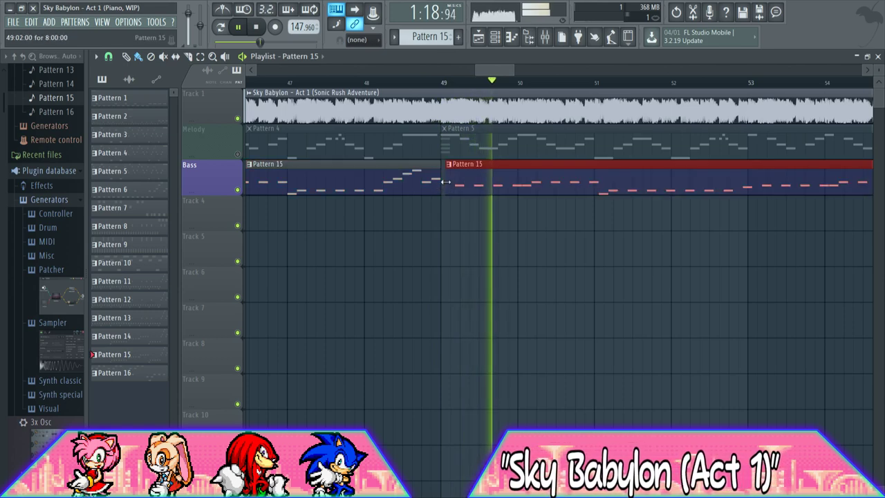
pyautogui.click(478, 234)
pyautogui.moveTo(500, 70)
pyautogui.mouseDown()
pyautogui.moveTo(533, 70)
pyautogui.moveTo(267, 70)
pyautogui.moveTo(405, 79)
pyautogui.moveTo(412, 87)
pyautogui.moveTo(418, 67)
pyautogui.moveTo(260, 73)
pyautogui.moveTo(486, 65)
pyautogui.mouseUp()
pyautogui.press('space')
# Place a copy of Pattern 6 at bar 57 on the Bass track and make it unique
pyautogui.click(285, 164)
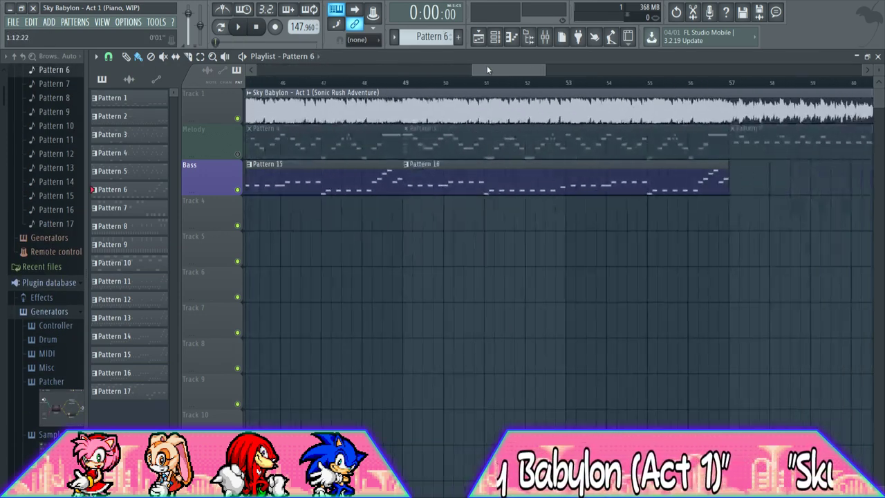
pyautogui.click(442, 164)
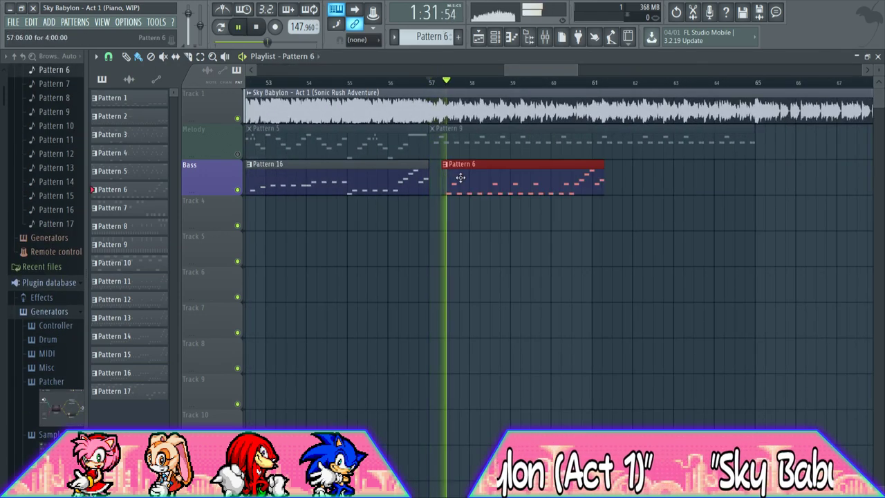
pyautogui.click(459, 237)
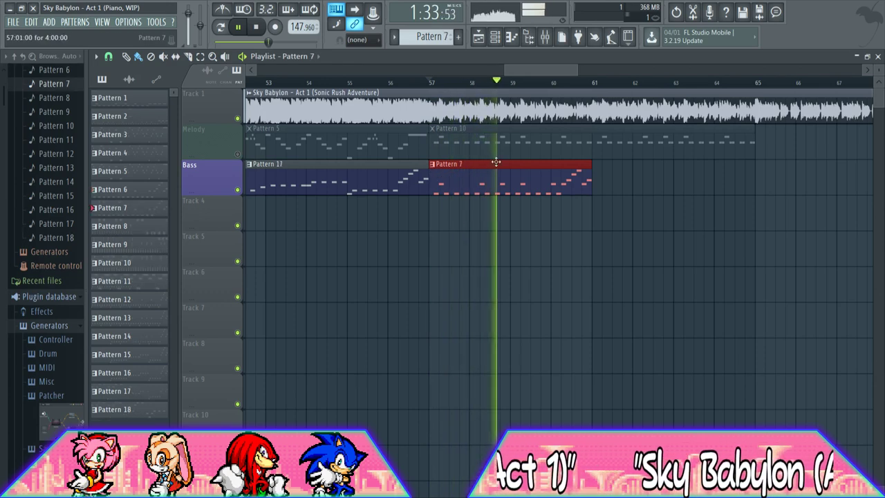
# Open the bar 57 pattern in the piano roll and delete its notes from bar 4 onward
pyautogui.click(512, 38)
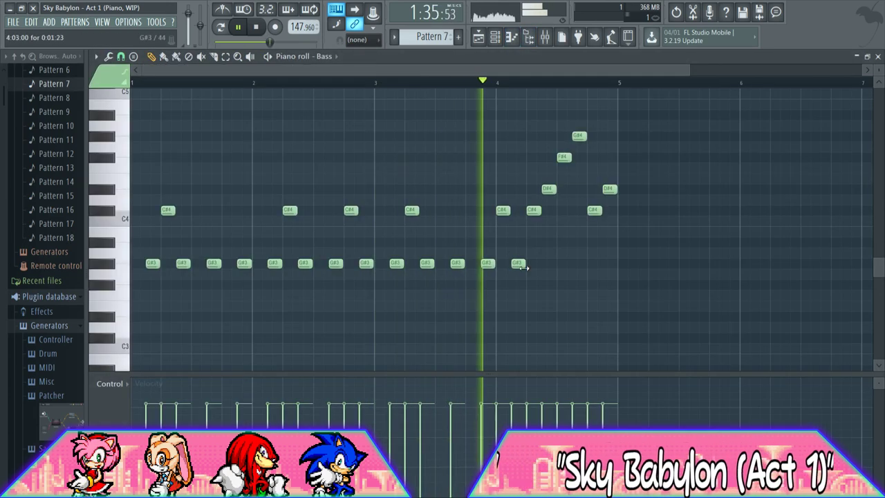
pyautogui.rightClick(518, 263)
pyautogui.rightClick(503, 209)
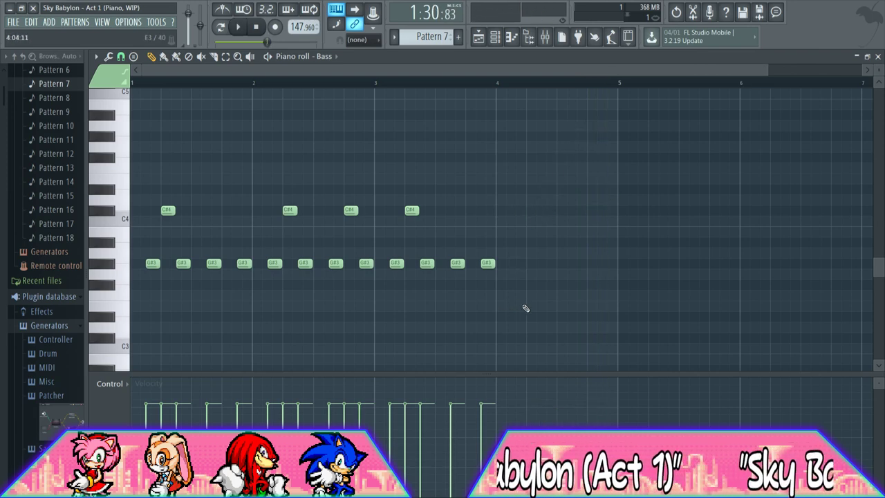
# Paste a copy of the notes from bars 1 to 3 so that its first G#3 starts at 4:03
pyautogui.moveTo(522, 310); pyautogui.dragTo(158, 206)
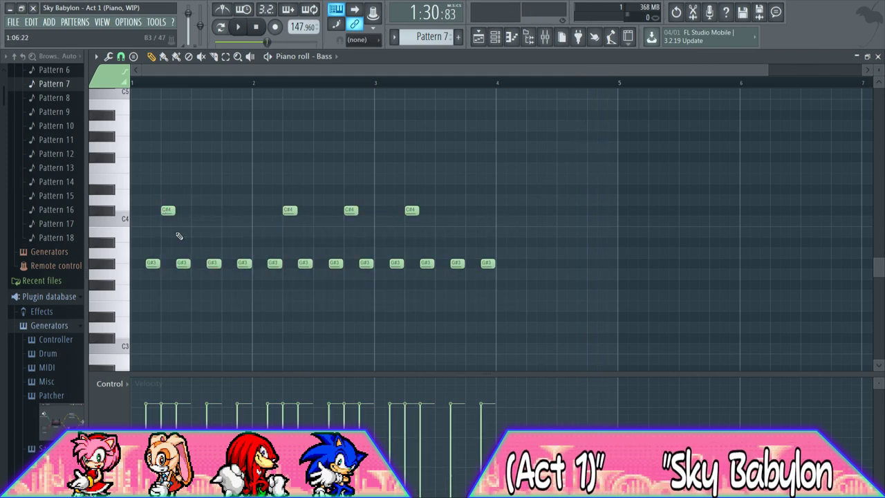
pyautogui.hotkey('ctrl', 'v')
pyautogui.moveTo(155, 263); pyautogui.dragTo(516, 264)
# Delete the pasted C#4 at 5:13 and add a C#4 at 6:13 while playing against the song
pyautogui.moveTo(579, 71); pyautogui.dragTo(631, 58)
pyautogui.rightClick(333, 210)
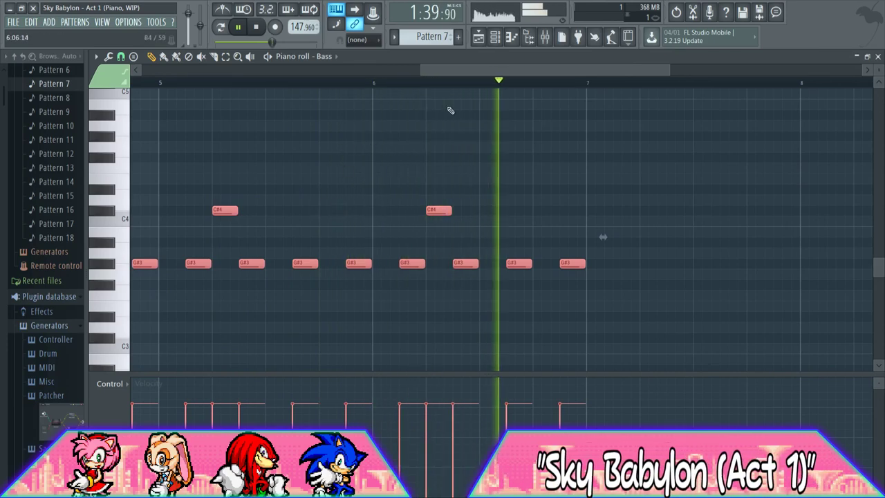
pyautogui.click(536, 211)
# Paste the phrase once more and align its first G#3 to 7:03
pyautogui.moveTo(435, 68); pyautogui.dragTo(568, 66)
pyautogui.hotkey('ctrl', 'v')
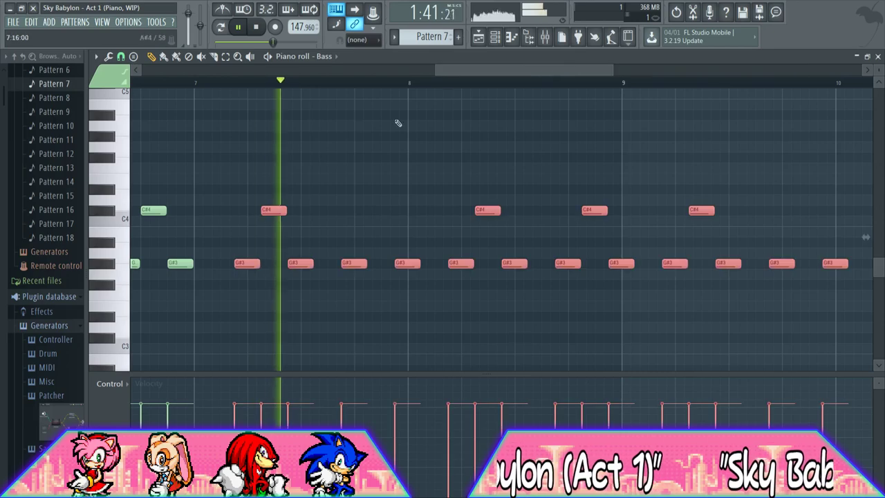
pyautogui.moveTo(238, 265)
pyautogui.mouseDown()
pyautogui.moveTo(175, 269)
pyautogui.moveTo(229, 269)
pyautogui.mouseUp()
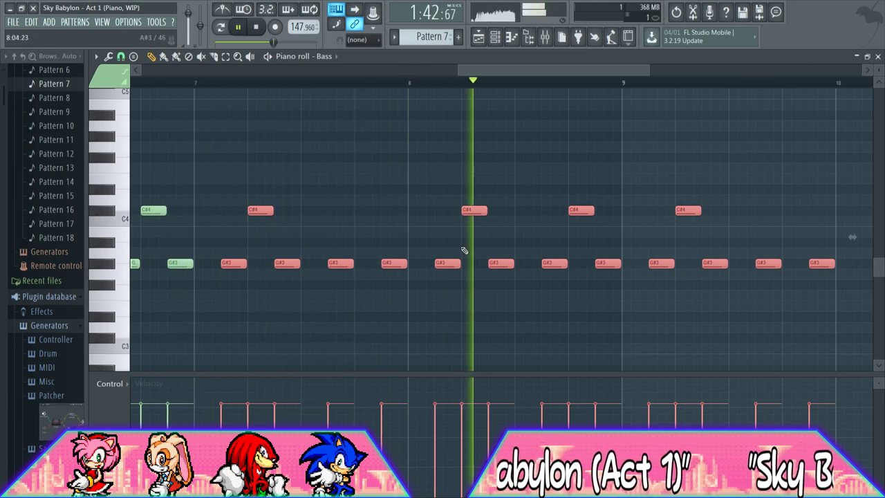
# Delete the C#4 at 8:13 and all notes from bar 9 onward, then return to the playlist
pyautogui.rightClick(578, 212)
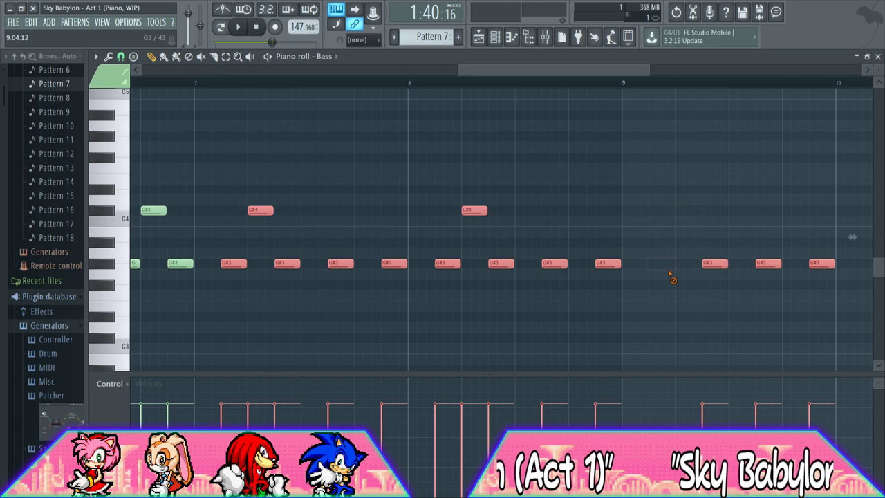
pyautogui.rightClick(720, 268)
pyautogui.click(704, 201)
pyautogui.moveTo(470, 73); pyautogui.dragTo(203, 70)
pyautogui.moveTo(350, 71); pyautogui.dragTo(602, 73)
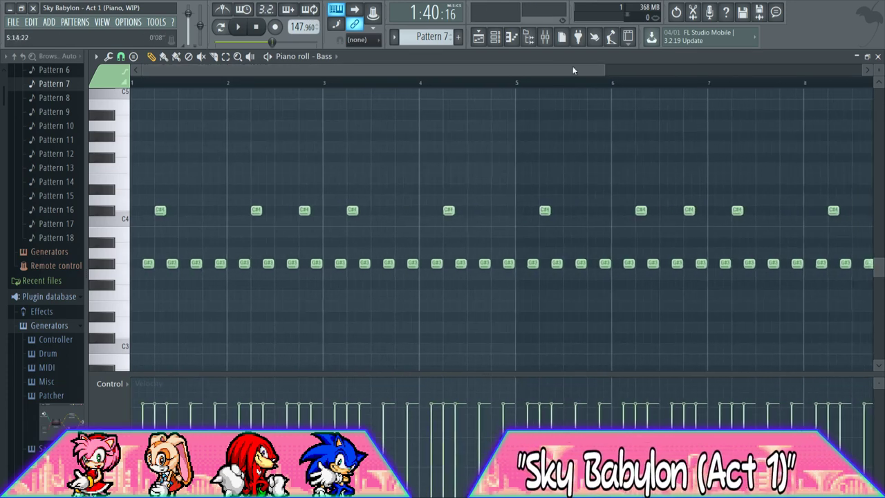
pyautogui.click(494, 40)
pyautogui.click(482, 40)
pyautogui.moveTo(519, 70); pyautogui.dragTo(272, 72)
pyautogui.moveTo(332, 70); pyautogui.dragTo(673, 71)
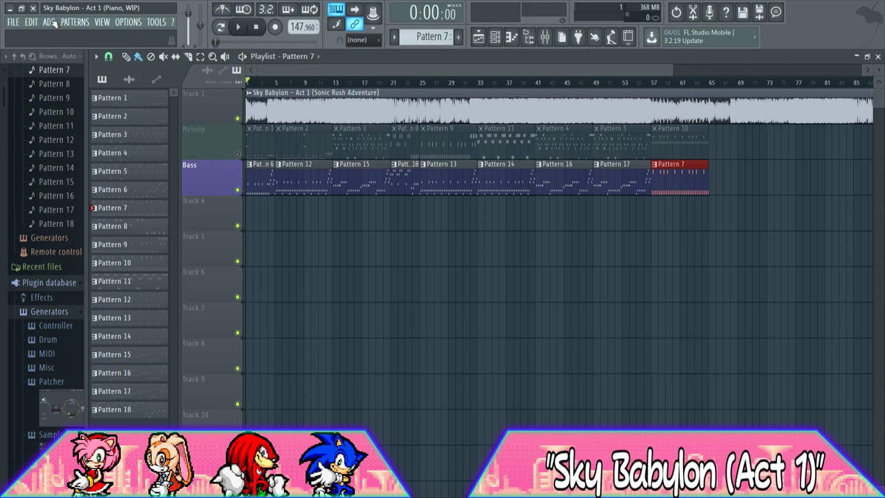
# Clone the Bass channel as a brown channel named Pads and give playlist Track 4 the same name and colour
pyautogui.click(498, 38)
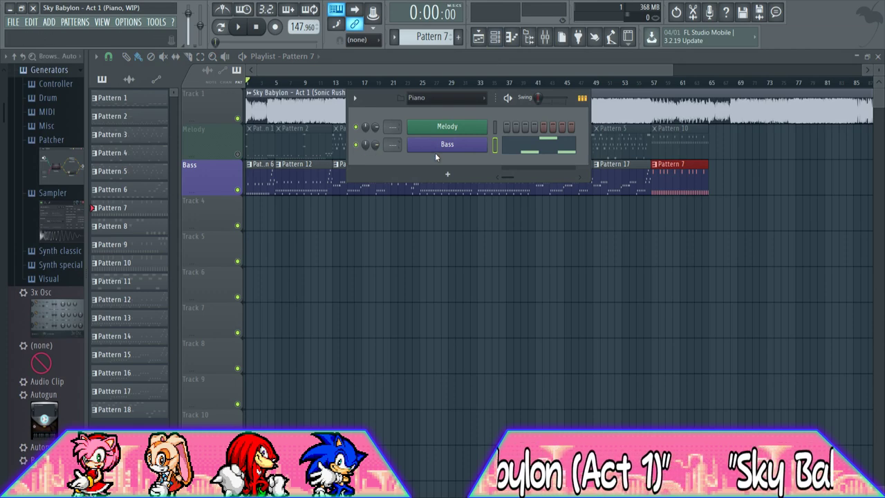
pyautogui.click(508, 230)
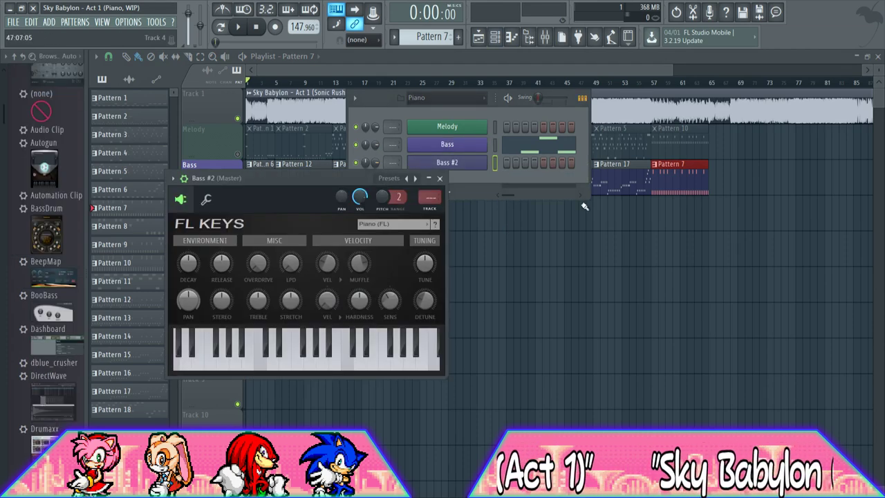
pyautogui.click(440, 178)
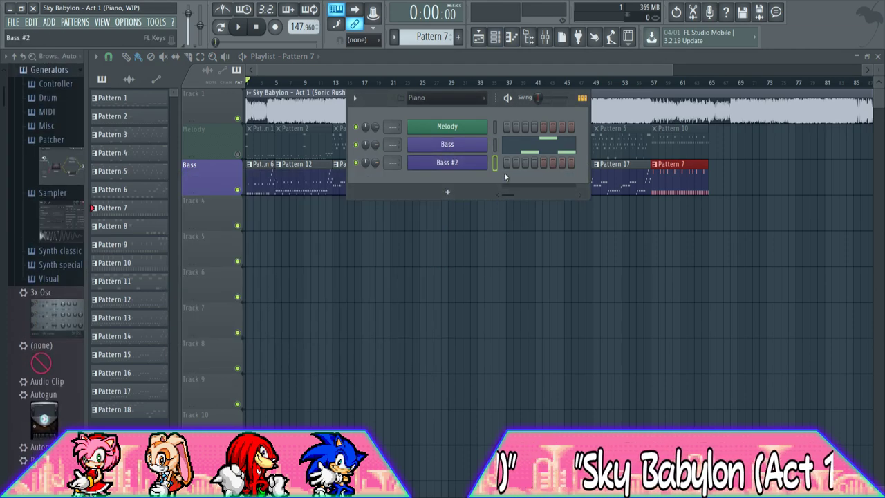
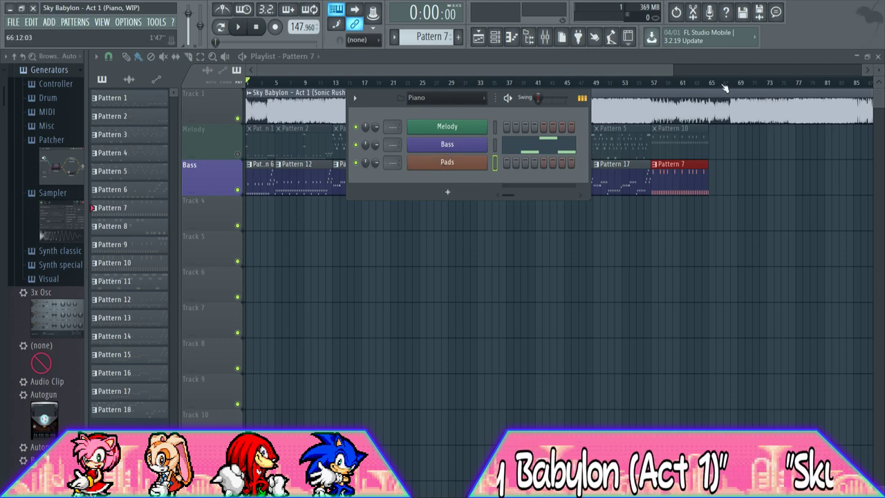
pyautogui.click(241, 205)
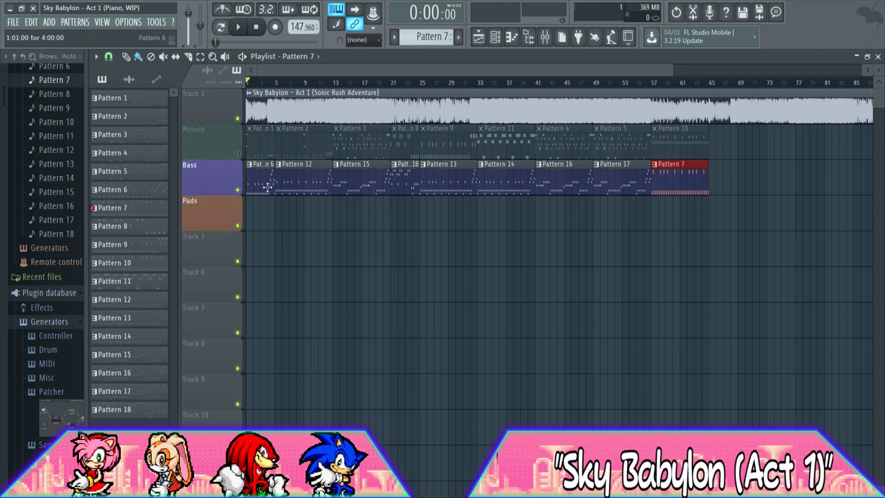
# Mute the Bass track and play the original song from the start up to bar 13 to listen for the pads
pyautogui.click(238, 190)
pyautogui.moveTo(675, 68); pyautogui.dragTo(406, 67)
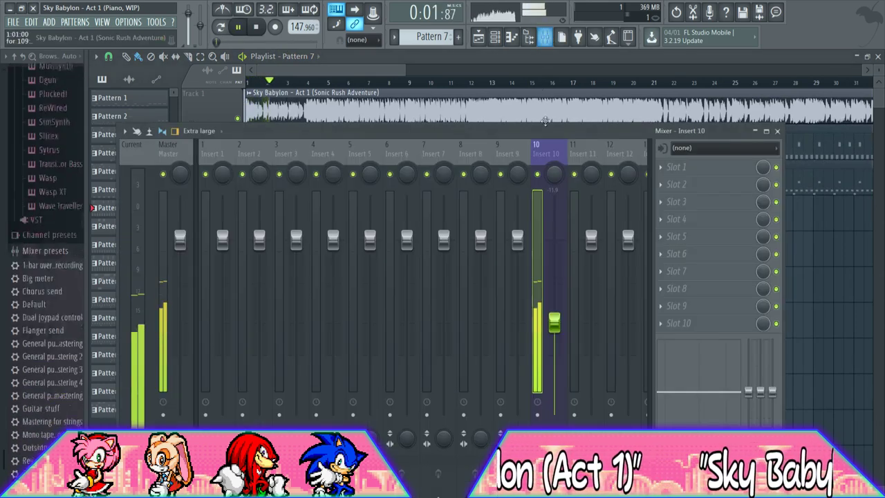
pyautogui.press('F9')
pyautogui.press('space')
pyautogui.press('space')
pyautogui.press('F9')
pyautogui.moveTo(406, 69); pyautogui.dragTo(315, 69)
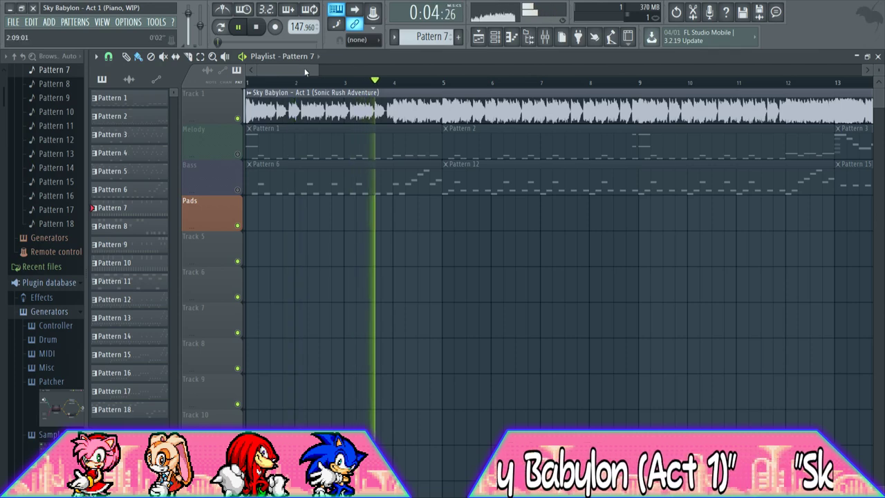
pyautogui.moveTo(303, 68); pyautogui.dragTo(324, 71)
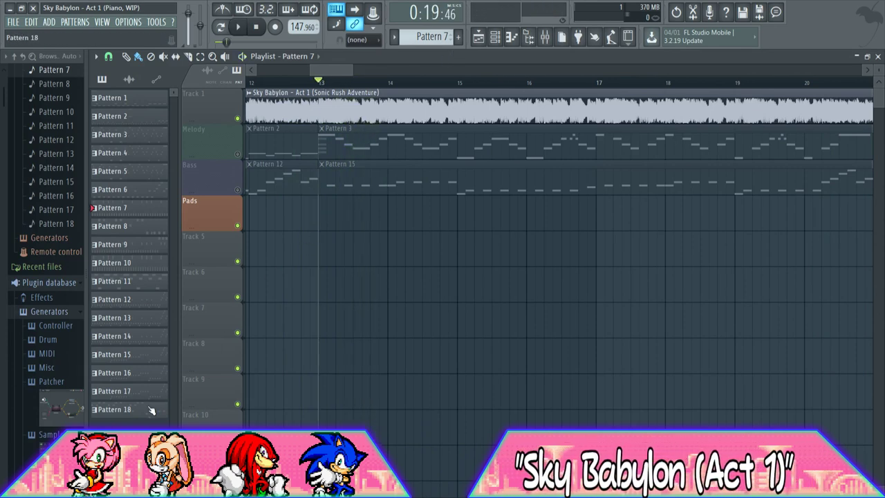
# Place a new empty pattern at bar 13 on the Pads track and open it in the piano roll for the Pads channel
pyautogui.scroll(1, 415, 43)
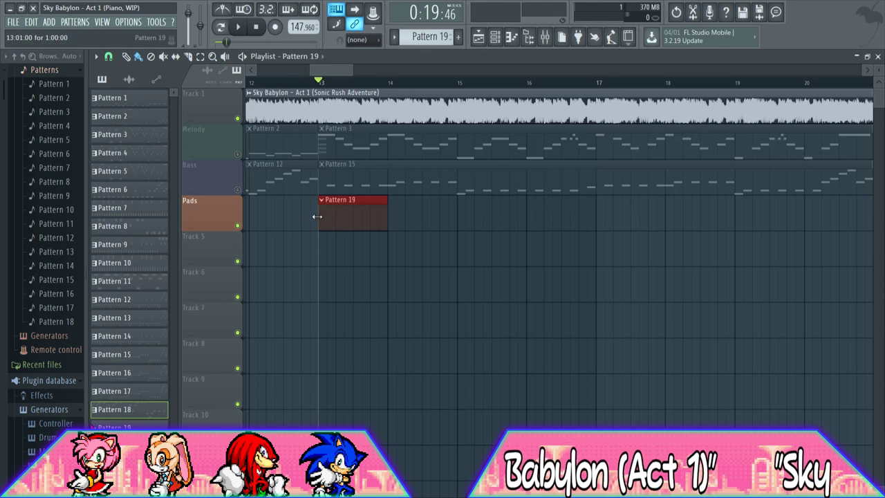
pyautogui.click(510, 36)
pyautogui.press('space')
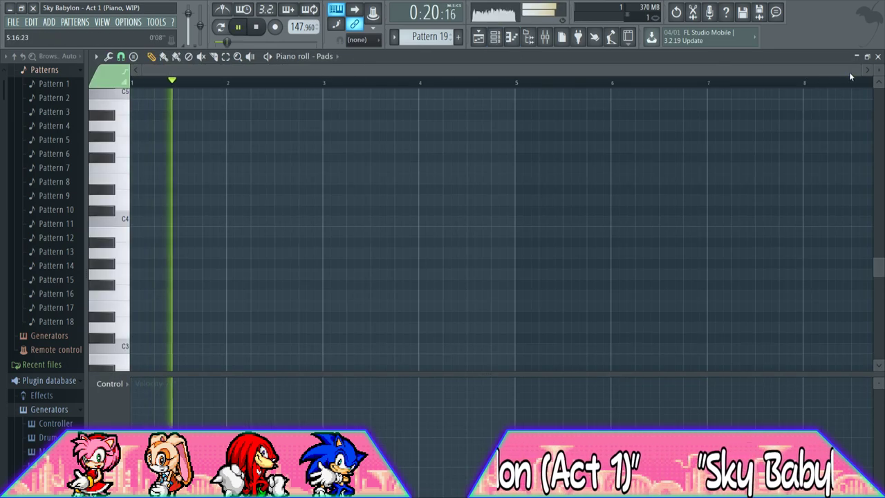
pyautogui.press('space')
# Add an F#5 and a B5 at 1:01 in the Pads pattern, comparing them with the song
pyautogui.scroll(5, 109, 196)
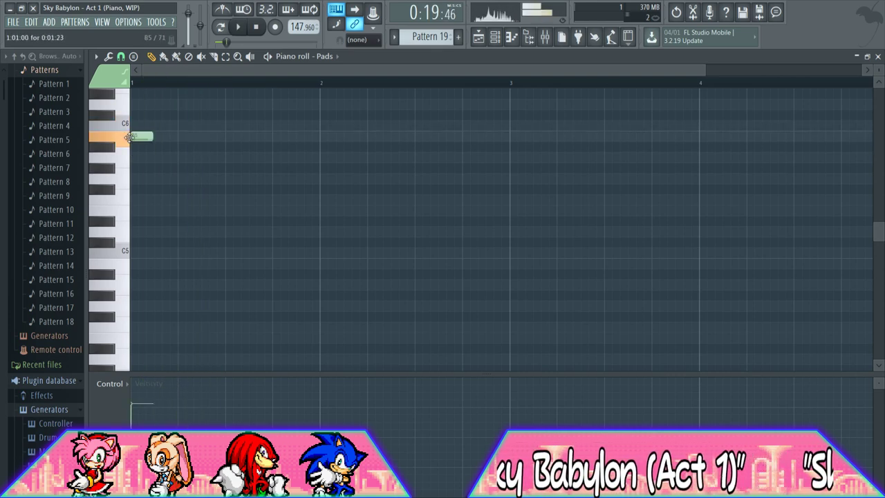
pyautogui.rightClick(141, 136)
pyautogui.press('space')
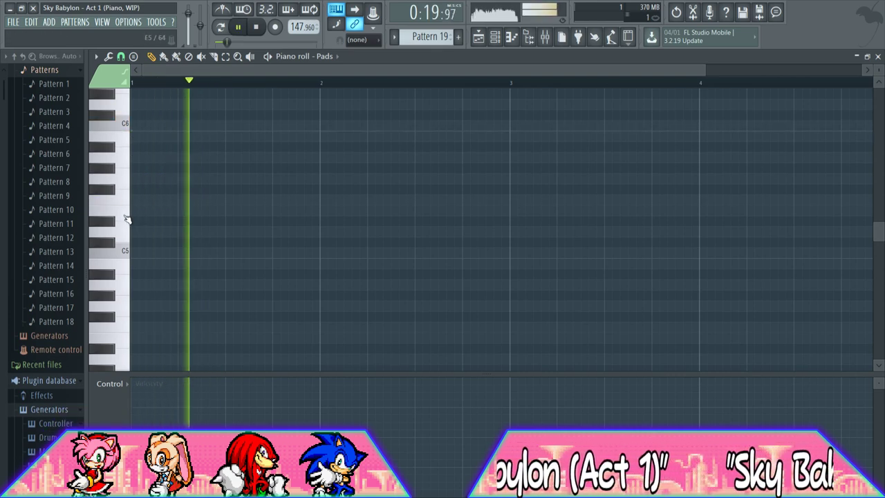
pyautogui.click(141, 189)
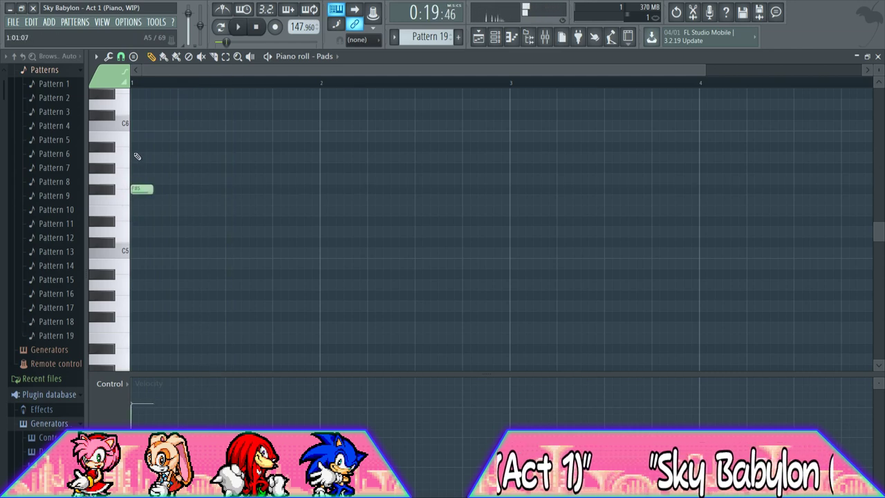
pyautogui.press('space')
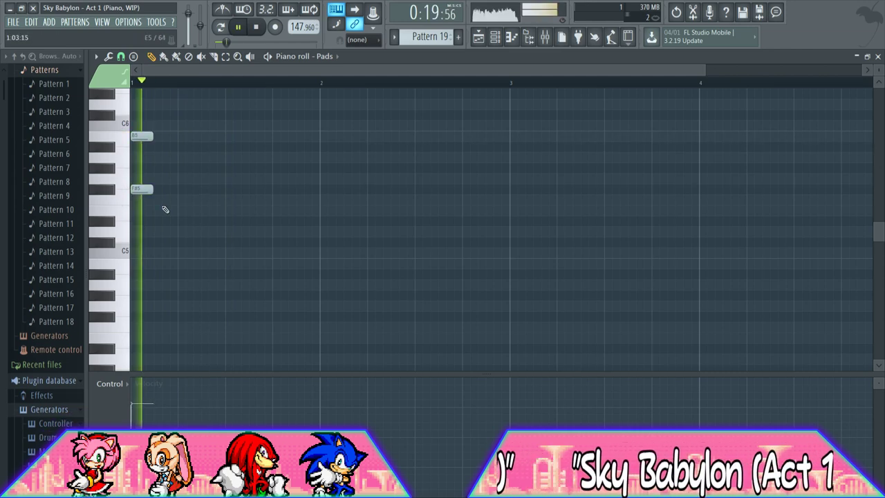
# Add a G#5 and a C#6 at 2:01 and a B5 near the start of bar 4, checking against the song
pyautogui.scroll(2, 196, 224)
pyautogui.press('space')
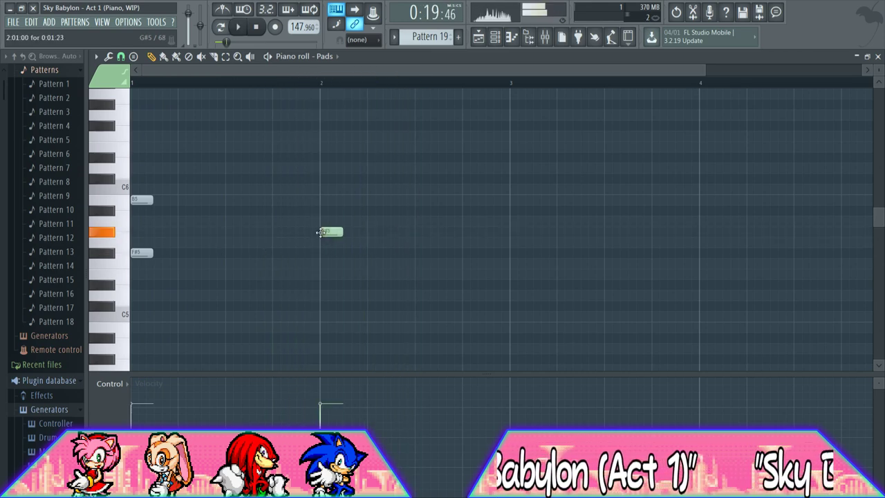
pyautogui.click(321, 231)
pyautogui.rightClick(335, 233)
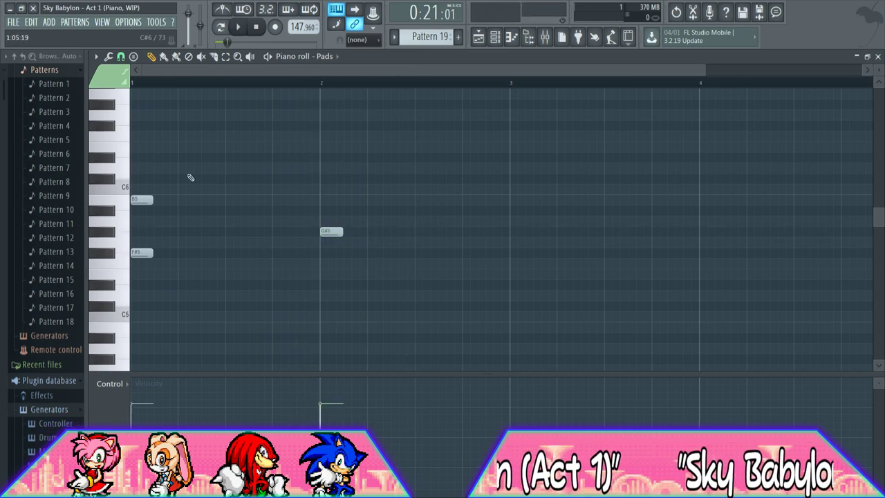
pyautogui.click(719, 199)
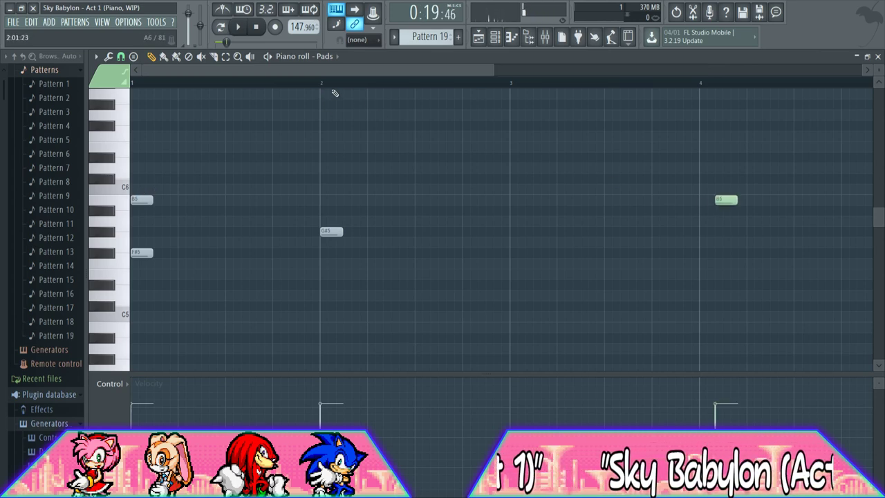
pyautogui.press('space')
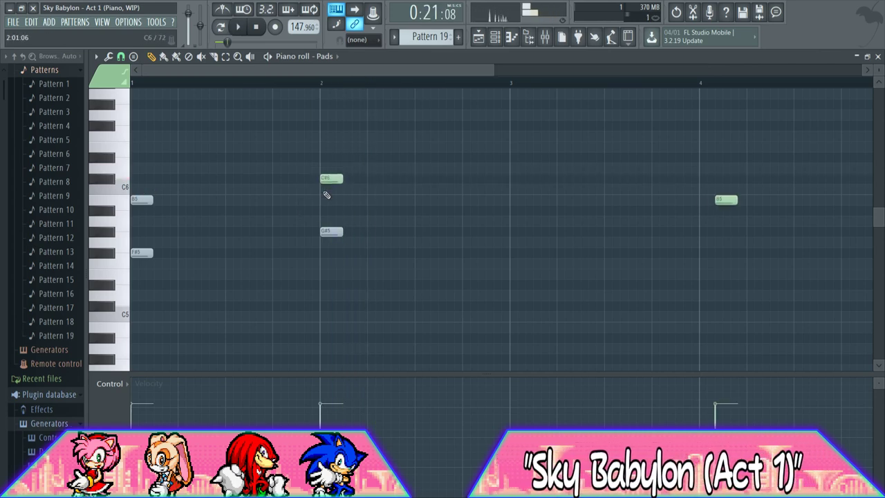
# Add a G#5 and a D#5 at 3:01 in the Pads pattern, checking against the song, and delete the B5 in bar 4
pyautogui.press('space')
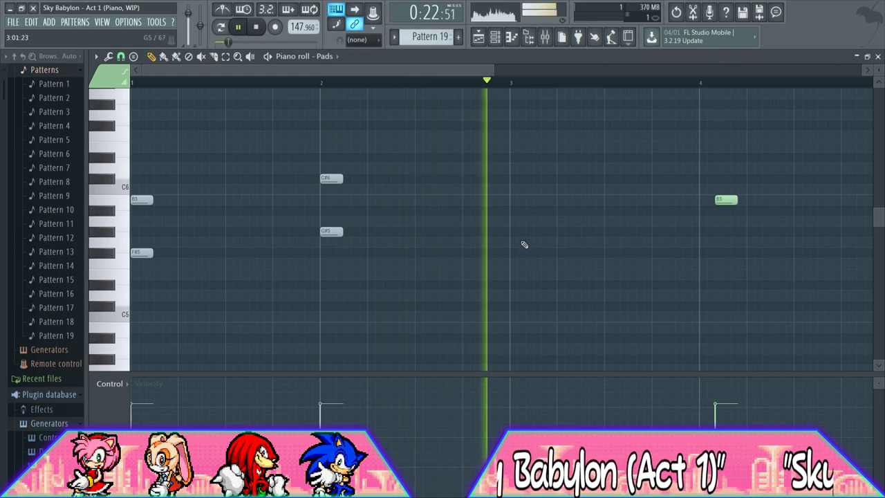
pyautogui.press('space')
pyautogui.moveTo(511, 210); pyautogui.dragTo(520, 246)
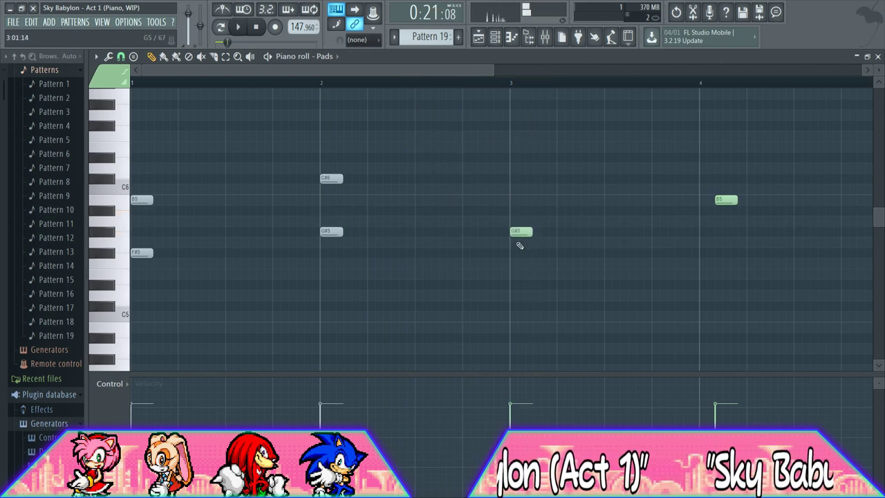
pyautogui.press('space')
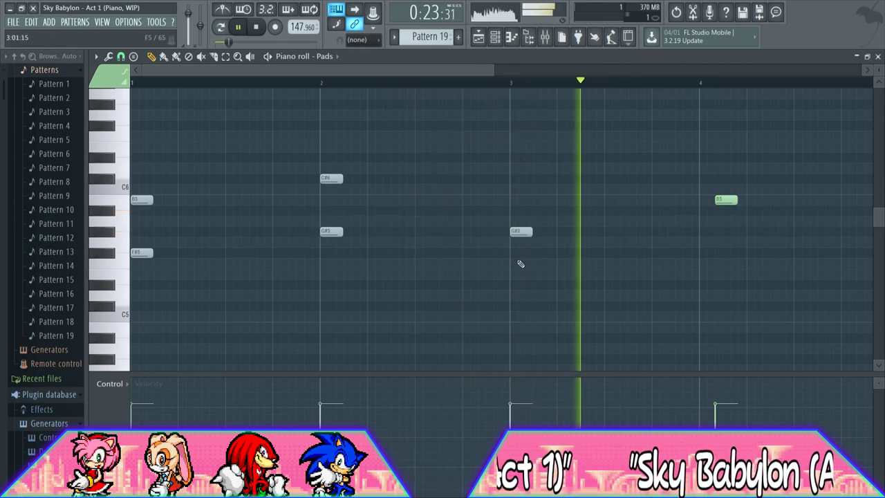
pyautogui.moveTo(513, 278); pyautogui.dragTo(511, 291)
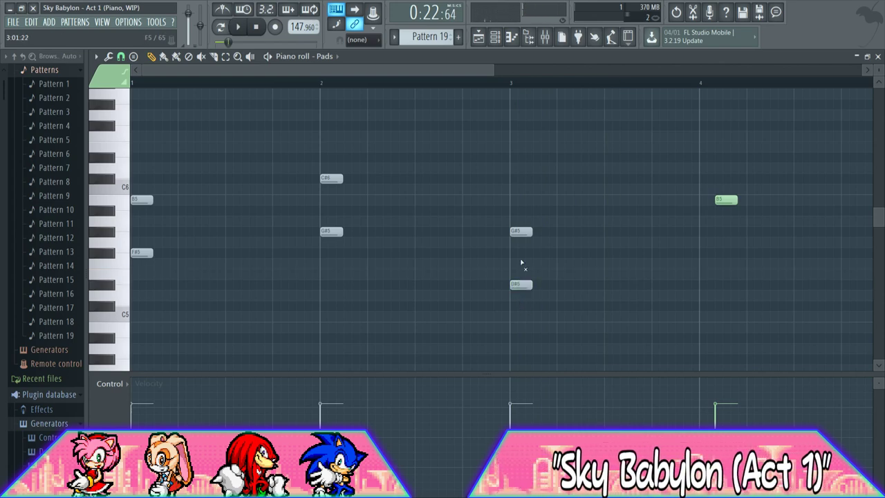
pyautogui.rightClick(726, 200)
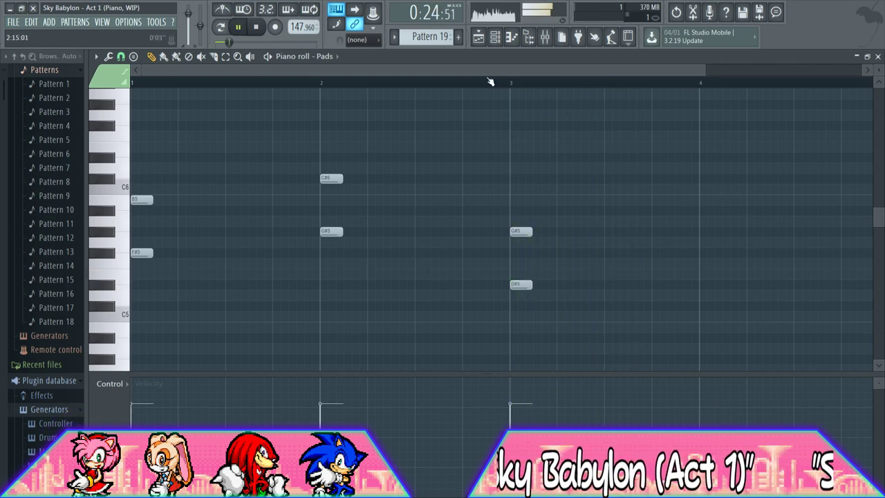
# Lengthen the chords in bars 1, 2 and 3 to a full bar each and play them back
pyautogui.click(141, 252)
pyautogui.moveTo(144, 257); pyautogui.dragTo(249, 258)
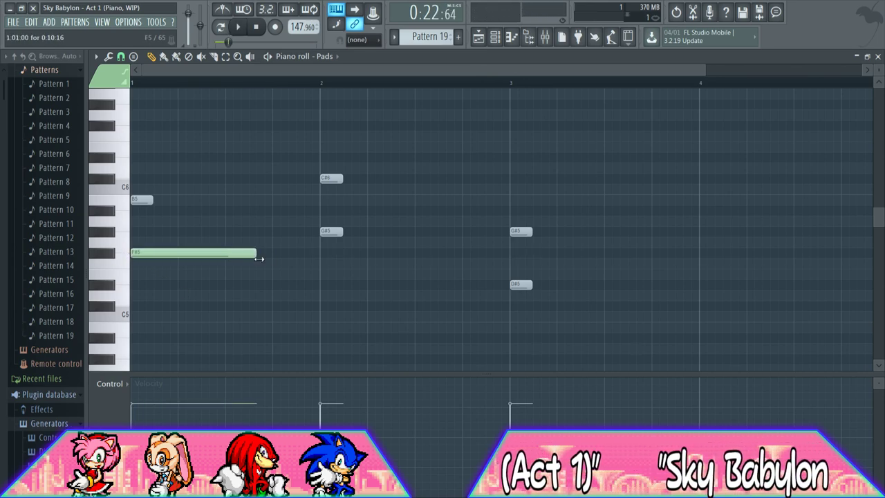
pyautogui.click(132, 201)
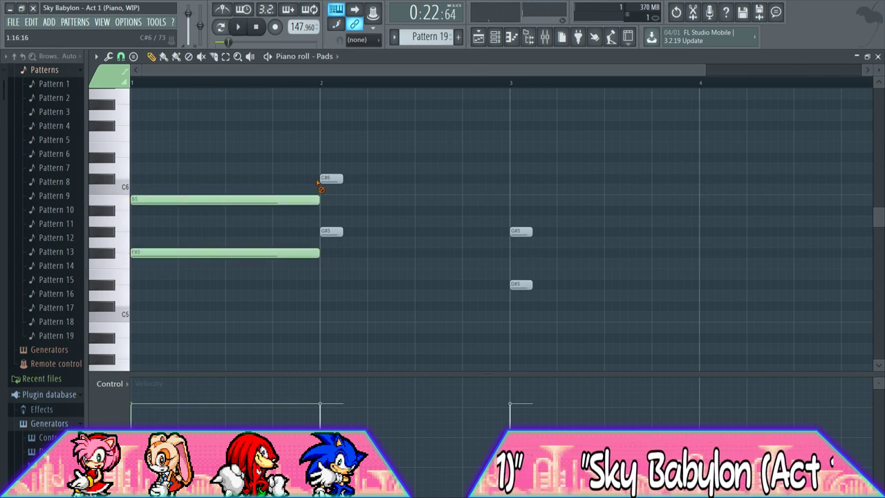
pyautogui.click(323, 179)
pyautogui.click(323, 234)
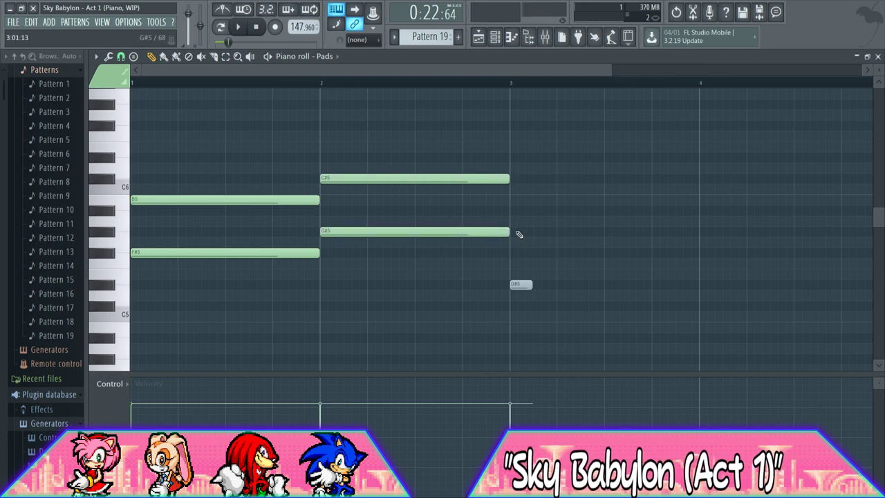
pyautogui.click(520, 232)
pyautogui.click(521, 285)
pyautogui.press('space')
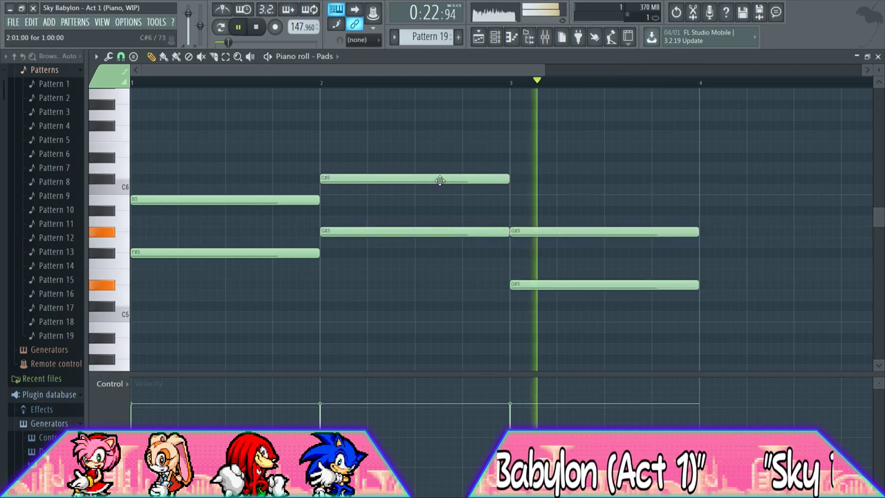
# Extend the G#5 and D#5 of bar 3 together to the end of bar 4
pyautogui.moveTo(473, 75); pyautogui.dragTo(657, 77)
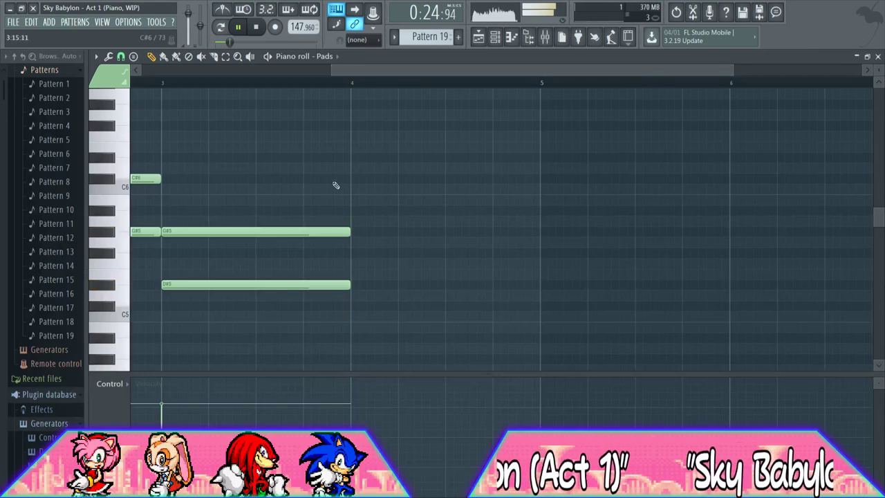
pyautogui.moveTo(341, 186); pyautogui.dragTo(374, 335)
pyautogui.moveTo(350, 289); pyautogui.dragTo(553, 293)
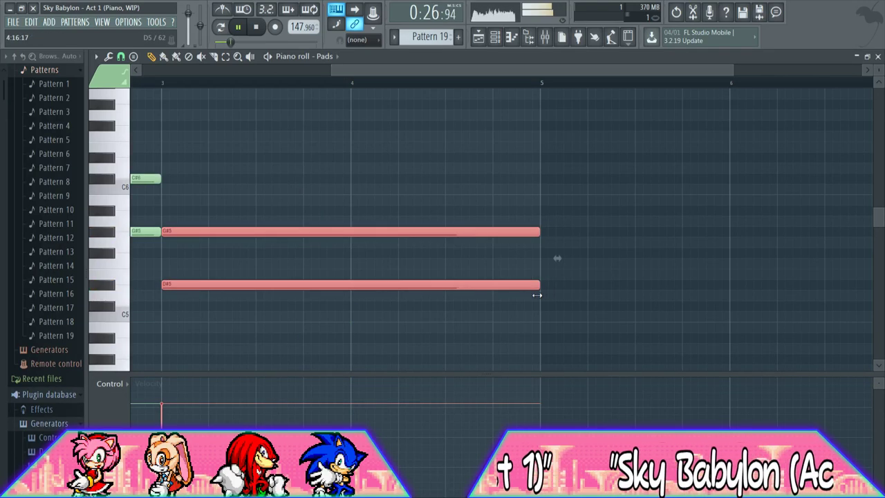
pyautogui.moveTo(310, 68); pyautogui.dragTo(141, 69)
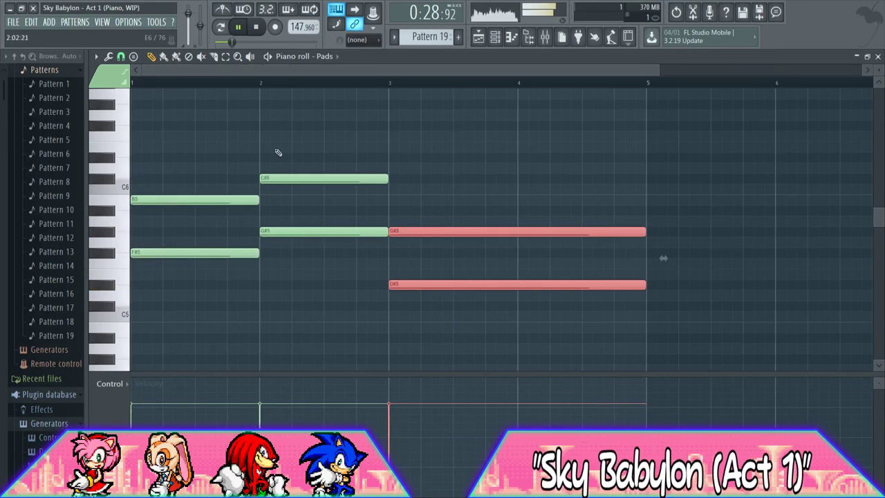
# Duplicate the whole four-bar chord sequence into bars 5 to 8 of the Pads pattern
pyautogui.hotkey('ctrl', 'a')
pyautogui.hotkey('ctrl', 'd')
pyautogui.moveTo(358, 72); pyautogui.dragTo(635, 89)
pyautogui.hotkey('ctrl', 'v')
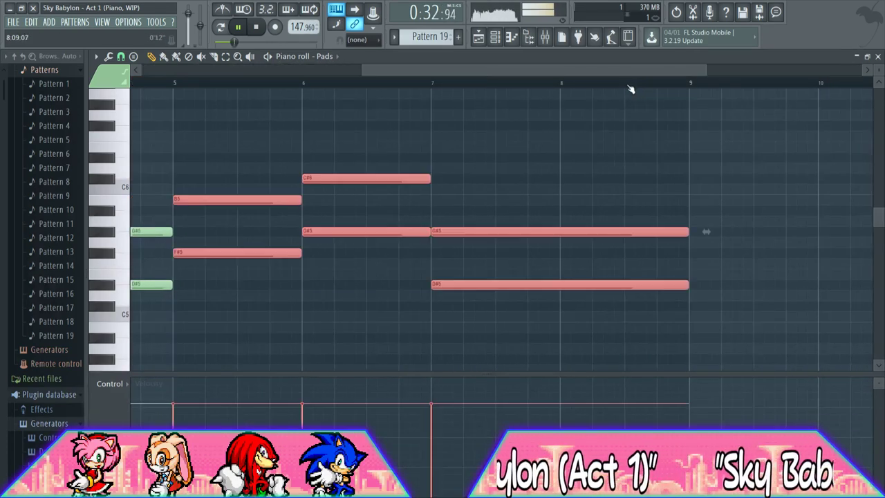
# Play the song from bar 21 in the playlist and place the pads pattern at bar 25 on the Pads track as a unique copy
pyautogui.click(478, 38)
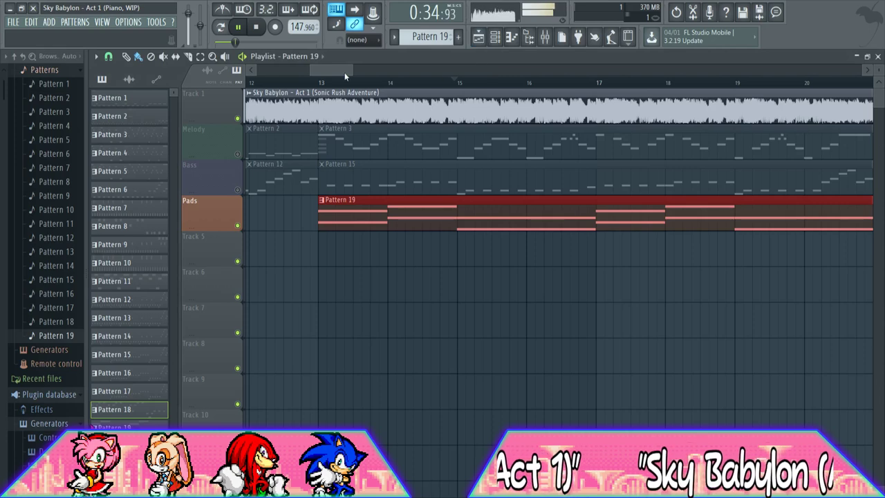
pyautogui.moveTo(353, 70)
pyautogui.mouseDown()
pyautogui.moveTo(415, 68)
pyautogui.moveTo(365, 72)
pyautogui.mouseUp()
pyautogui.press('space')
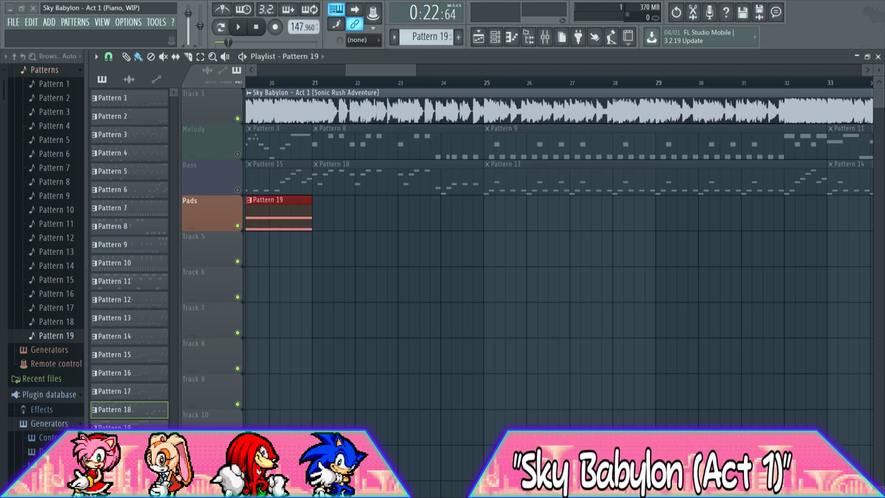
pyautogui.press('space')
pyautogui.click(311, 83)
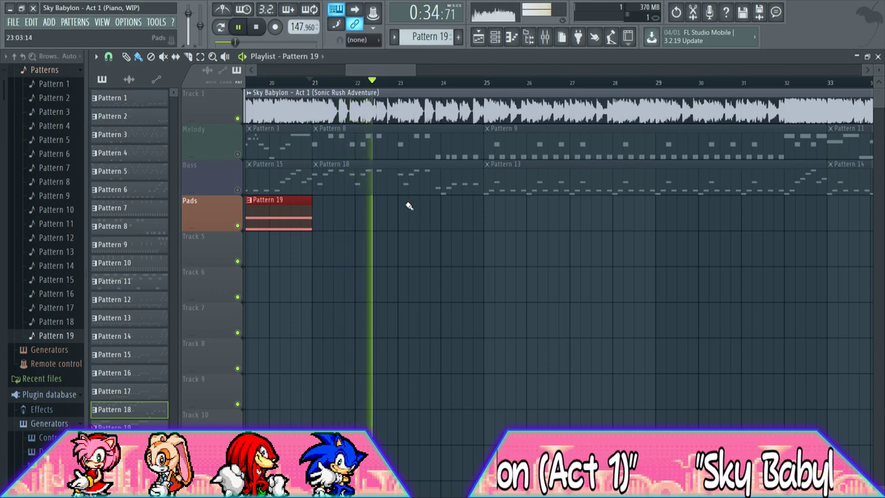
pyautogui.moveTo(380, 70); pyautogui.dragTo(395, 68)
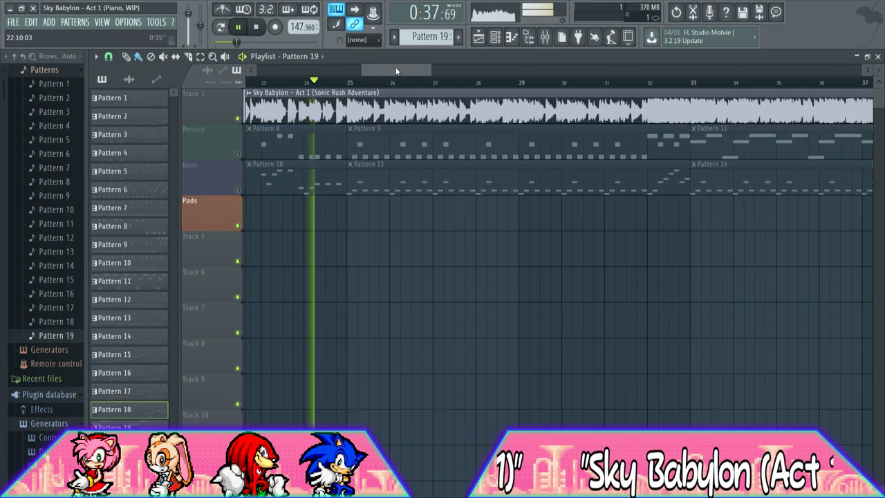
pyautogui.click(346, 214)
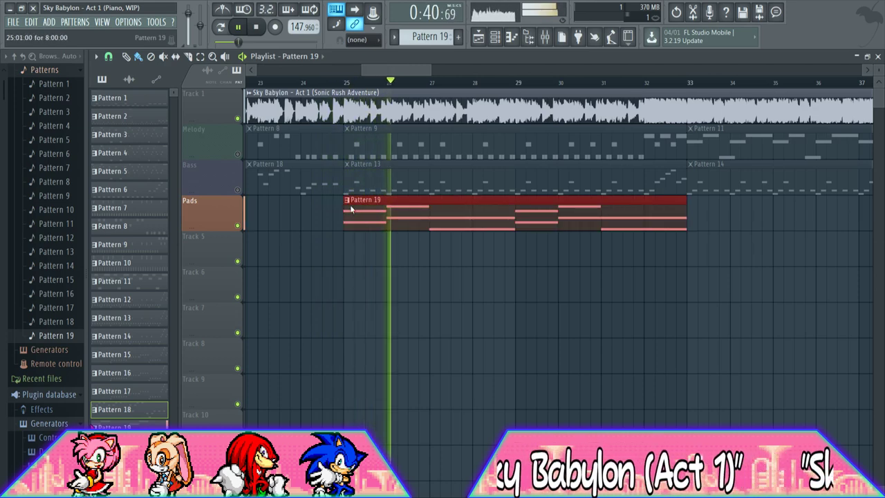
pyautogui.press('space')
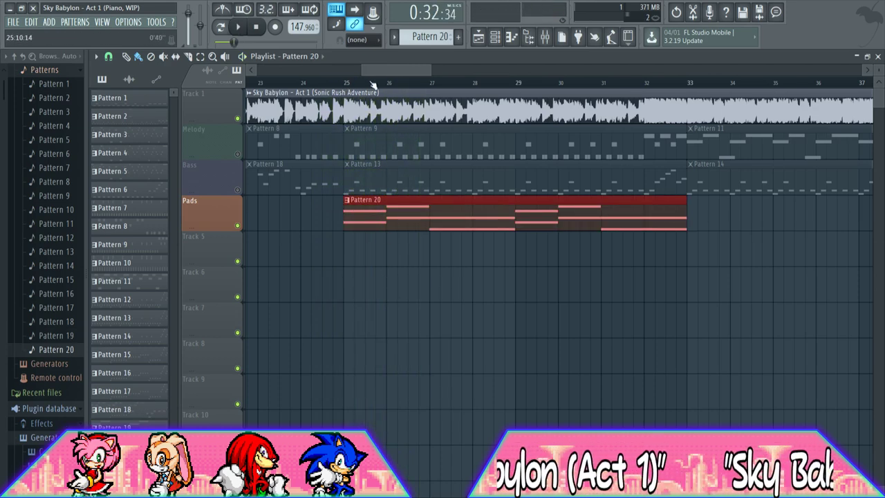
# Open the copied pads pattern in the piano roll and delete all of its notes
pyautogui.click(513, 43)
pyautogui.moveTo(487, 70); pyautogui.dragTo(576, 70)
pyautogui.rightClick(670, 232)
pyautogui.rightClick(632, 284)
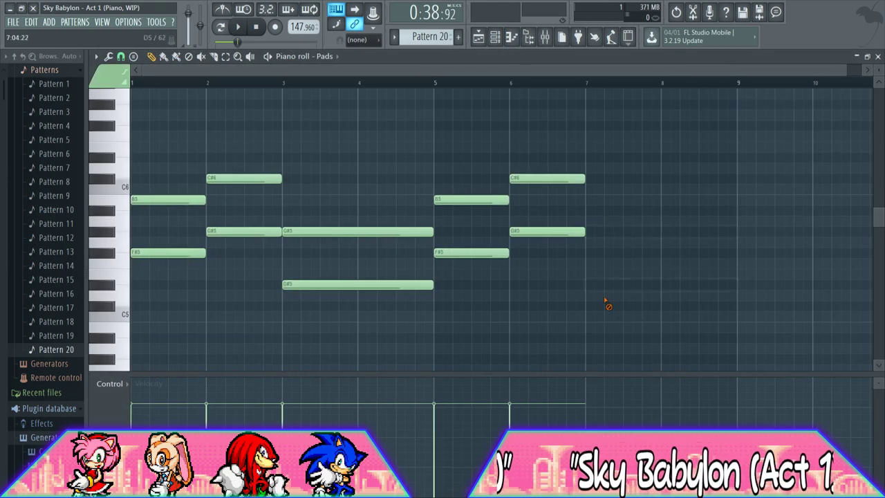
pyautogui.rightClick(557, 232)
pyautogui.rightClick(539, 178)
pyautogui.rightClick(488, 200)
pyautogui.rightClick(477, 253)
pyautogui.rightClick(381, 231)
pyautogui.rightClick(255, 232)
pyautogui.rightClick(245, 179)
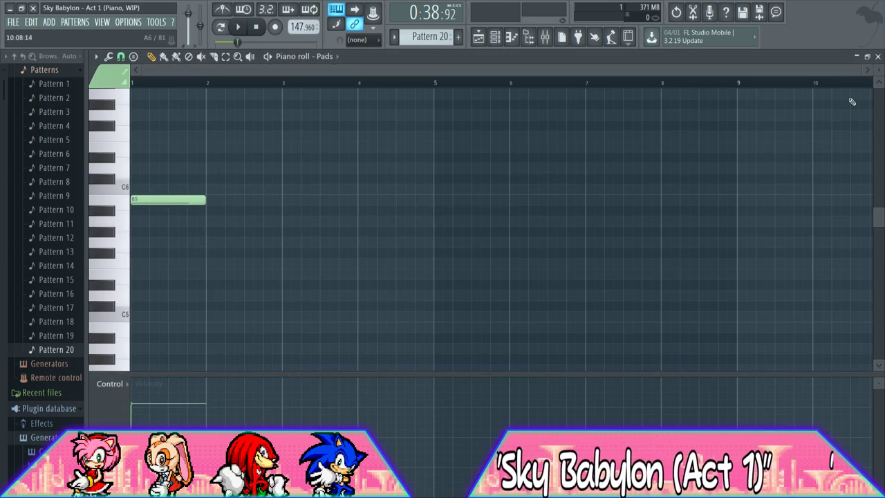
pyautogui.rightClick(201, 200)
# Play the song from bar 25 and add a G#5 slightly shorter than a bar at the start of bars 1, 2 and 3
pyautogui.press('space')
pyautogui.moveTo(864, 70); pyautogui.dragTo(522, 72)
pyautogui.press('space')
pyautogui.press('space')
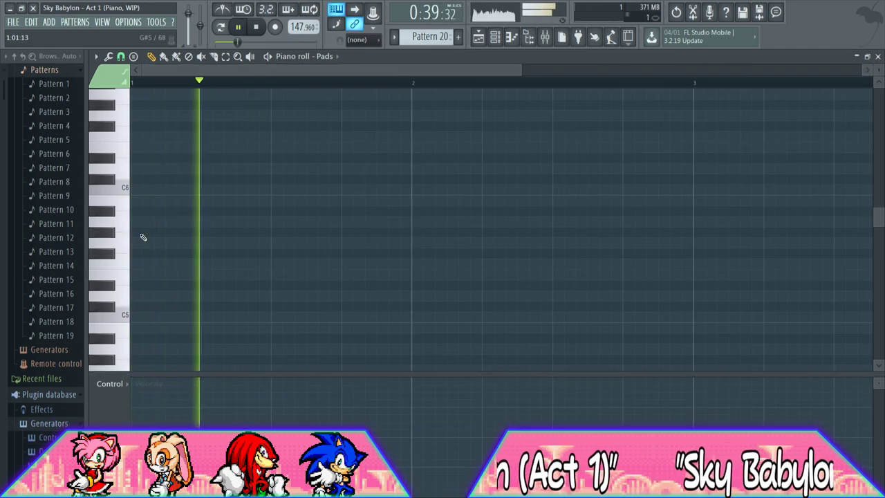
pyautogui.click(142, 234)
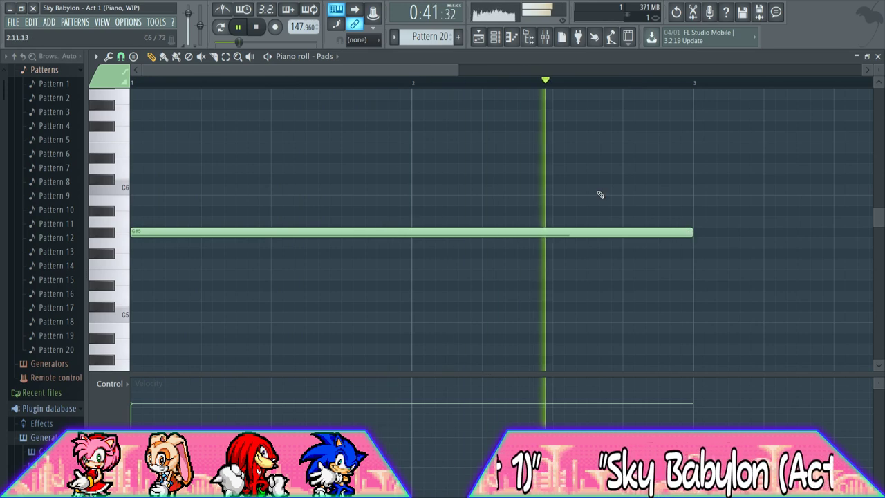
pyautogui.moveTo(688, 233); pyautogui.dragTo(395, 234)
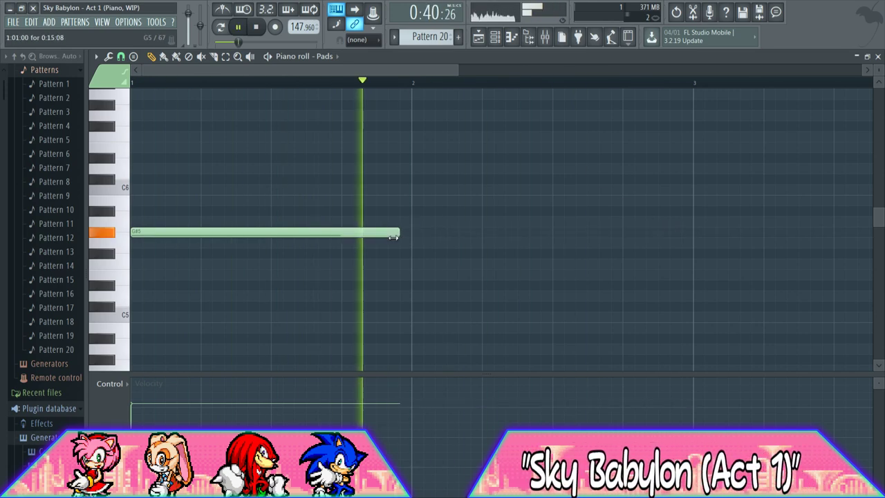
pyautogui.click(414, 234)
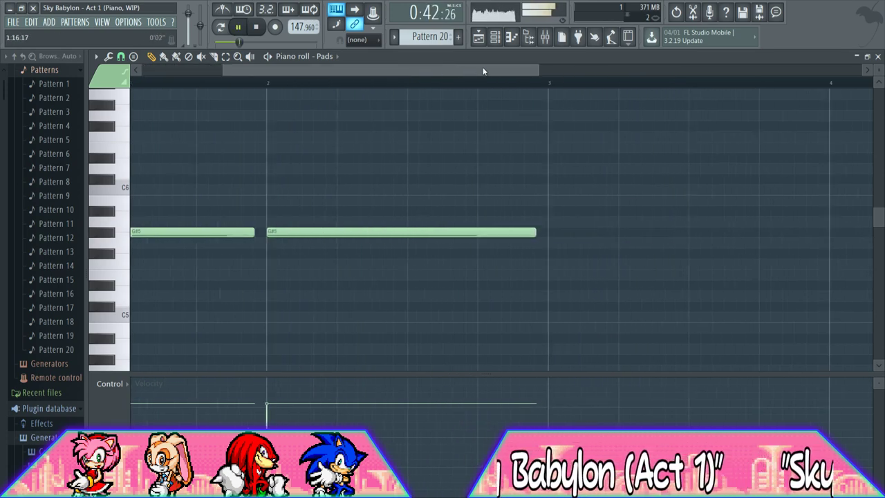
pyautogui.click(417, 233)
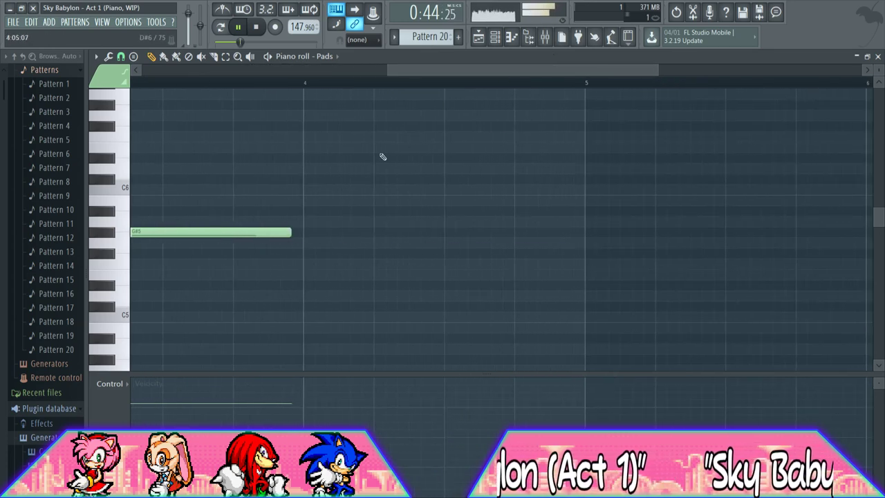
# Add a half-bar A#5 at 4:01 and a half-bar F#5 at 4:09, comparing them with the song
pyautogui.moveTo(312, 212); pyautogui.dragTo(439, 219)
pyautogui.press('space')
pyautogui.press('space')
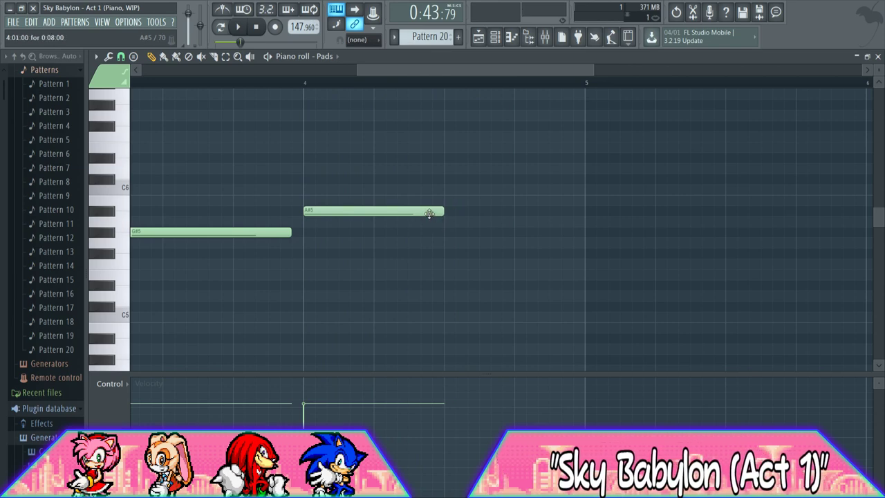
pyautogui.press('space')
pyautogui.press('space')
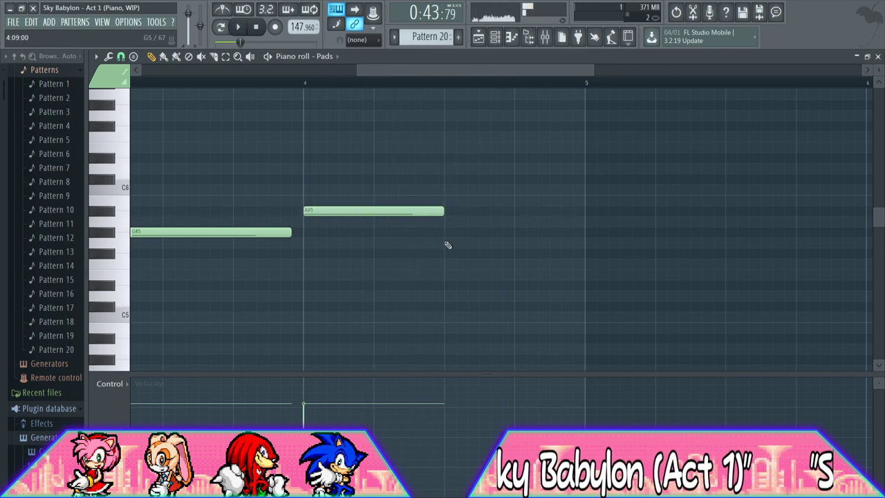
pyautogui.moveTo(448, 245); pyautogui.dragTo(443, 255)
pyautogui.press('space')
pyautogui.press('space')
pyautogui.press('space')
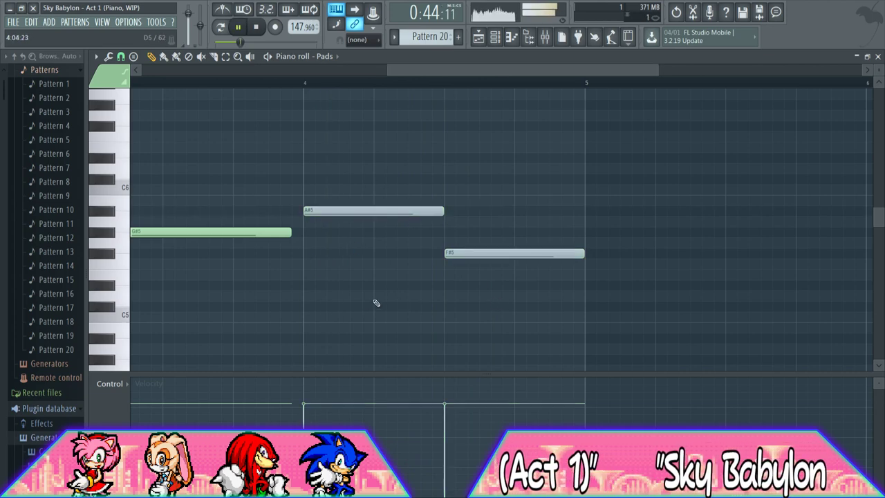
# Add a lower F#5 beneath the A#5 at 4:01 and a C#5 beneath the F#5 at 4:09, checking by playback
pyautogui.moveTo(312, 274); pyautogui.dragTo(308, 254)
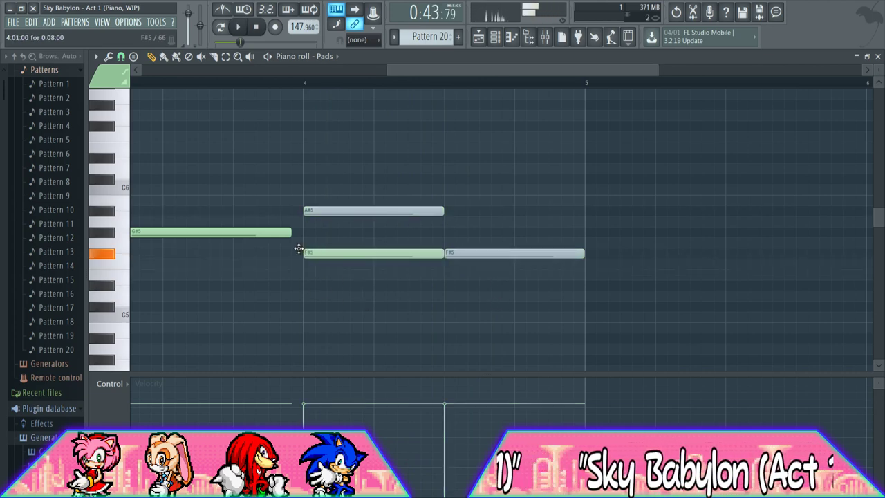
pyautogui.press('space')
pyautogui.press('space')
pyautogui.rightClick(388, 253)
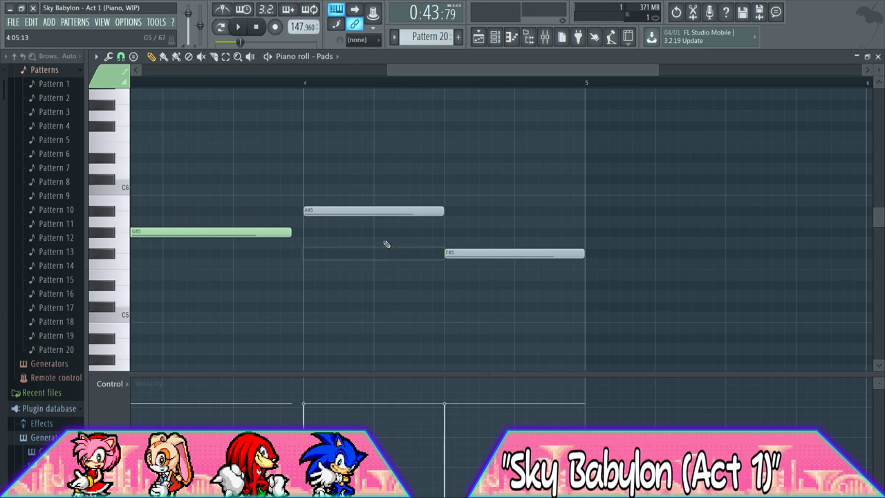
pyautogui.click(316, 256)
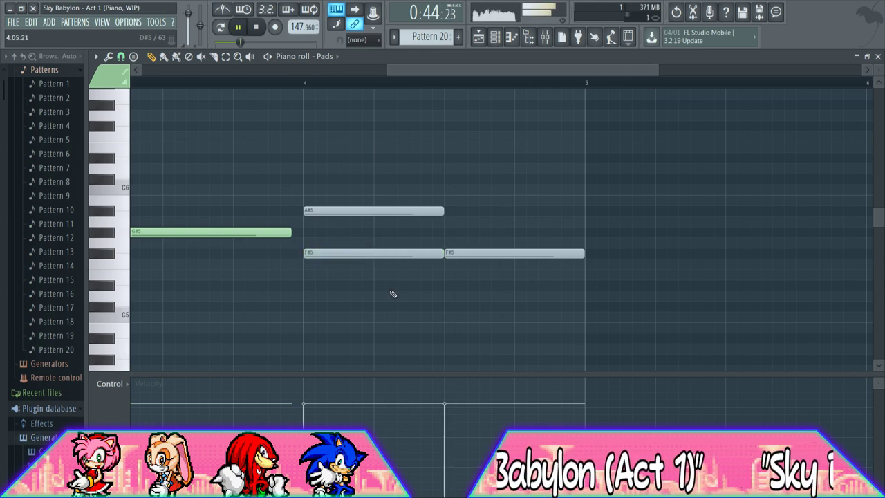
pyautogui.moveTo(444, 289); pyautogui.dragTo(460, 308)
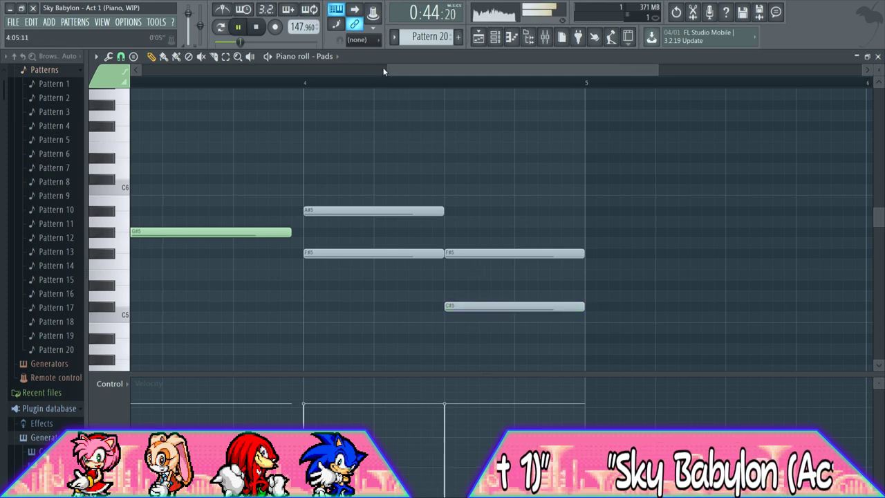
# Duplicate the four-bar pads phrase so that its copy fills bars 5 to 8
pyautogui.moveTo(383, 70); pyautogui.dragTo(184, 81)
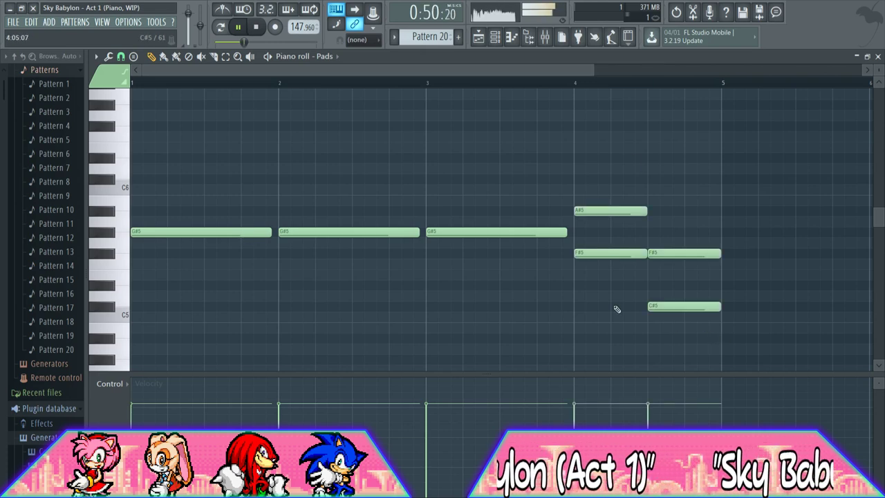
pyautogui.hotkey('ctrl', 'a')
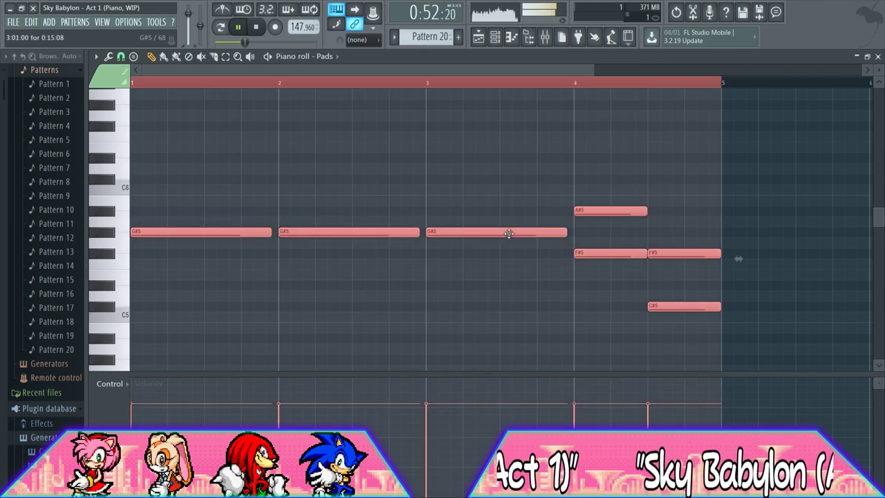
pyautogui.hotkey('ctrl', 'd')
pyautogui.moveTo(529, 72); pyautogui.dragTo(865, 72)
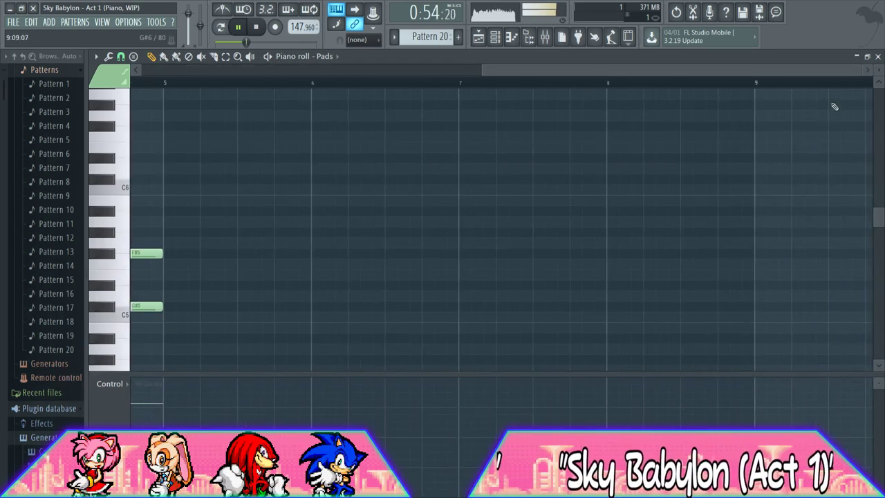
pyautogui.hotkey('ctrl', 'b')
pyautogui.hotkey('ctrl', 'd')
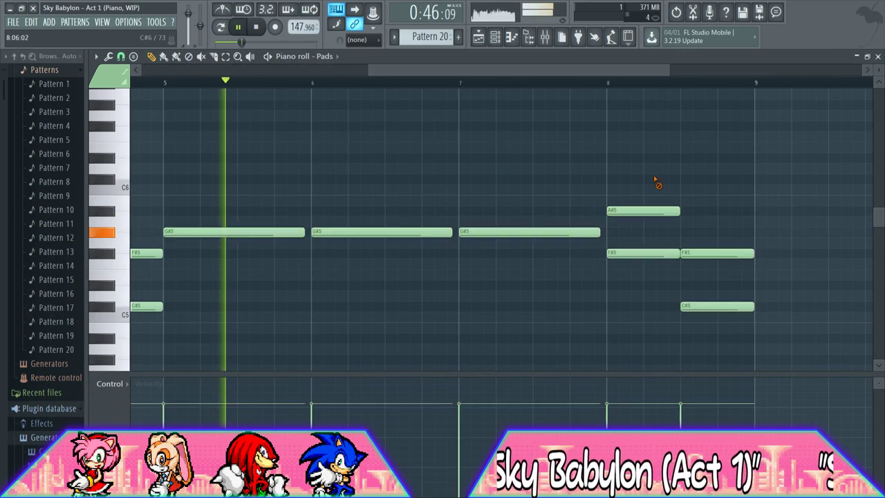
# With the copied bar 8 notes muted, play the song from bar 8 and add a half-bar C#6 at 8:09
pyautogui.press('space')
pyautogui.click(601, 88)
pyautogui.click(860, 147)
pyautogui.press('space')
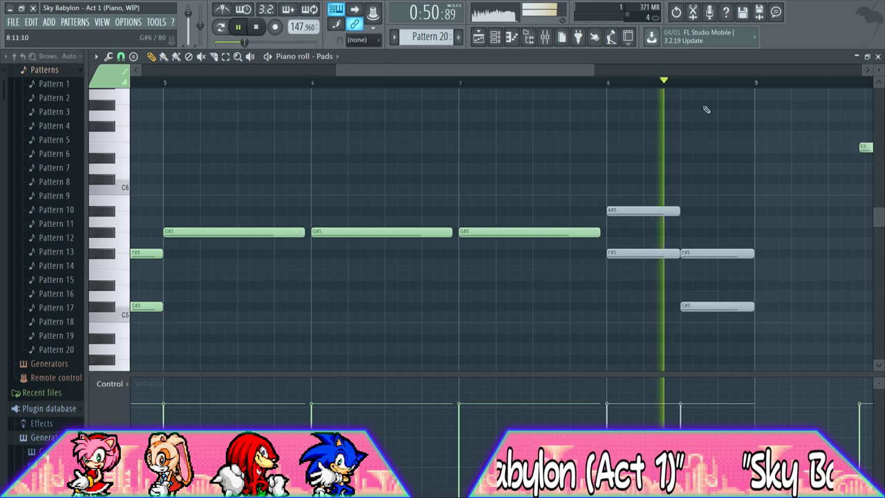
pyautogui.moveTo(564, 72); pyautogui.dragTo(634, 74)
pyautogui.press('space')
pyautogui.press('space')
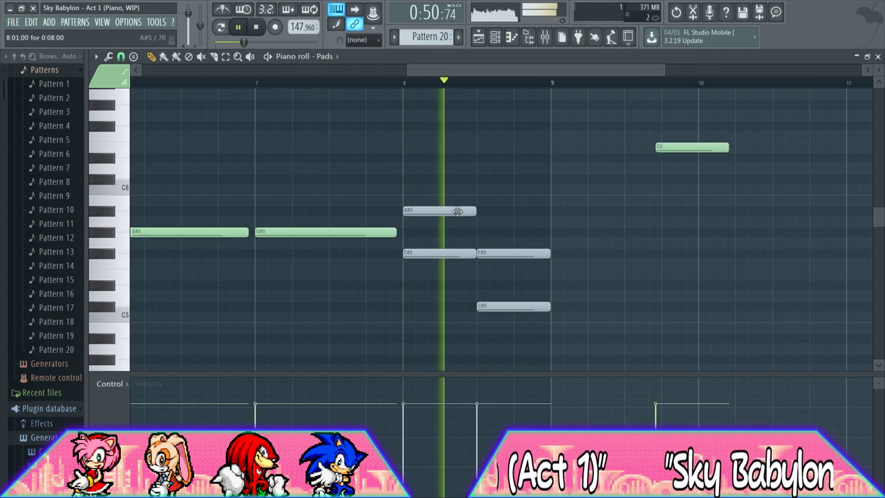
pyautogui.press('space')
pyautogui.moveTo(455, 211); pyautogui.dragTo(480, 171)
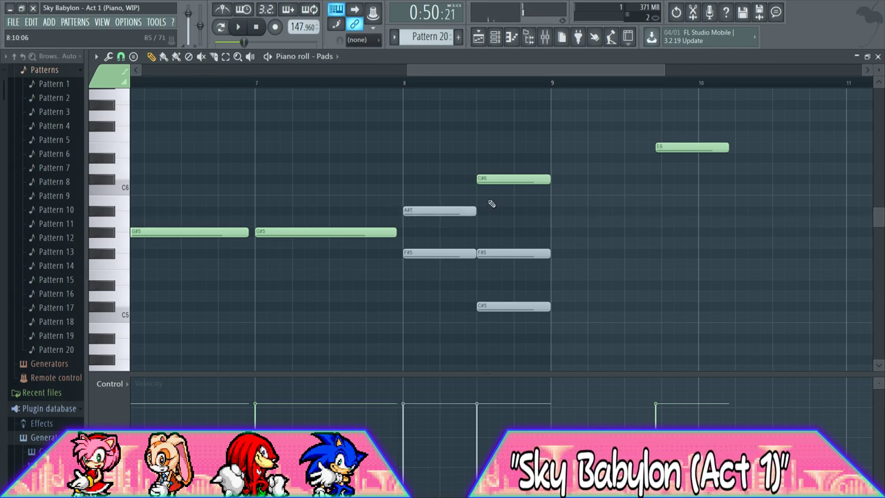
# Mute the C#6 and raise the F#5 at 8:09 to A#5, comparing it with the song by repeated playback
pyautogui.press('space')
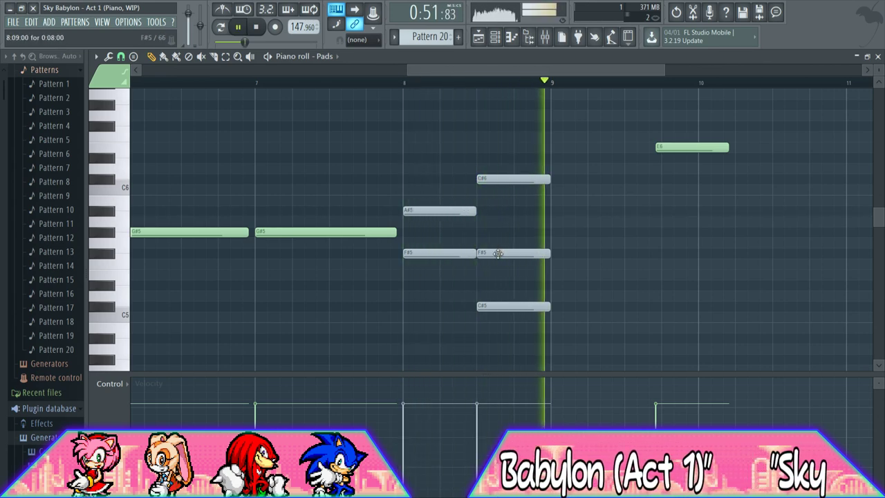
pyautogui.press('space')
pyautogui.moveTo(493, 256); pyautogui.dragTo(496, 234)
pyautogui.click(478, 83)
pyautogui.press('space')
pyautogui.press('space')
pyautogui.press('space')
pyautogui.press('space')
pyautogui.press('space')
pyautogui.press('space')
pyautogui.moveTo(489, 232); pyautogui.dragTo(494, 213)
pyautogui.press('space')
pyautogui.press('space')
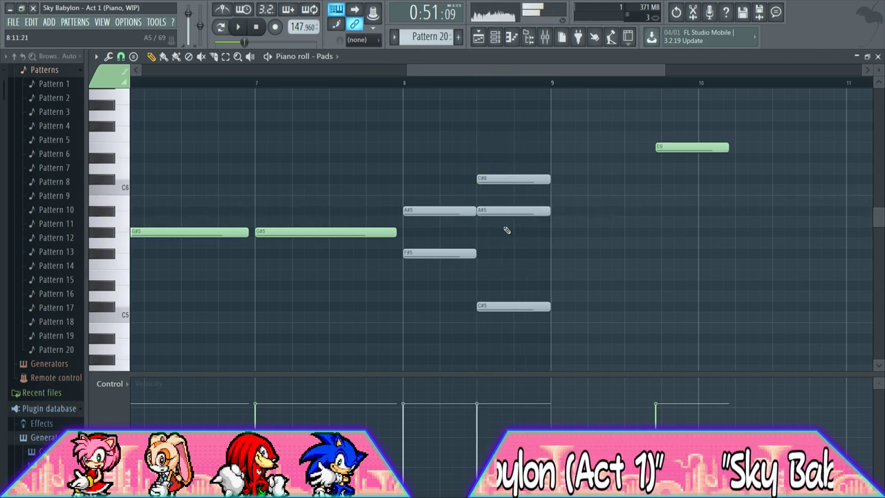
# Unmute the upper notes in bar 8, check them by playback, and delete the C#5 at 8:09 and the stray E6 in bar 9
pyautogui.keyDown('alt'); pyautogui.rightClick(504, 211); pyautogui.keyUp('alt')
pyautogui.keyDown('alt'); pyautogui.rightClick(502, 180); pyautogui.keyUp('alt')
pyautogui.keyDown('alt'); pyautogui.rightClick(468, 253); pyautogui.keyUp('alt')
pyautogui.keyDown('alt'); pyautogui.rightClick(456, 210); pyautogui.keyUp('alt')
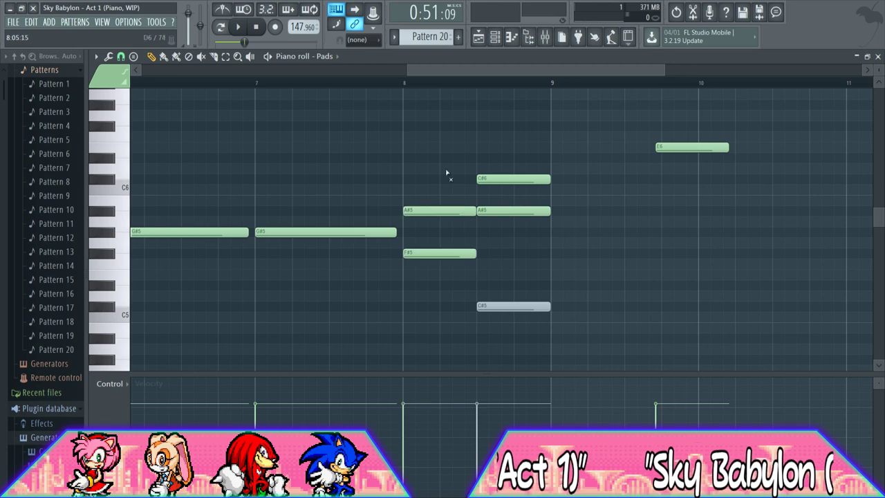
pyautogui.click(406, 89)
pyautogui.press('space')
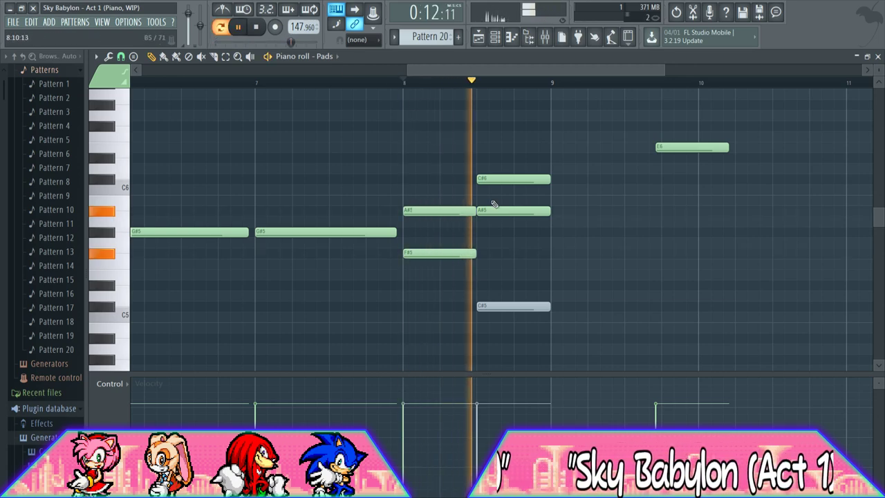
pyautogui.press('space')
pyautogui.rightClick(513, 307)
pyautogui.rightClick(666, 147)
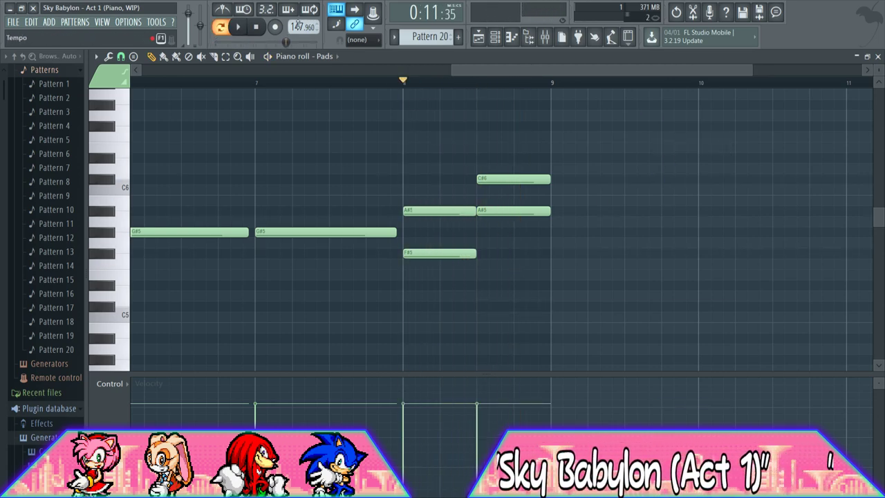
pyautogui.press('space')
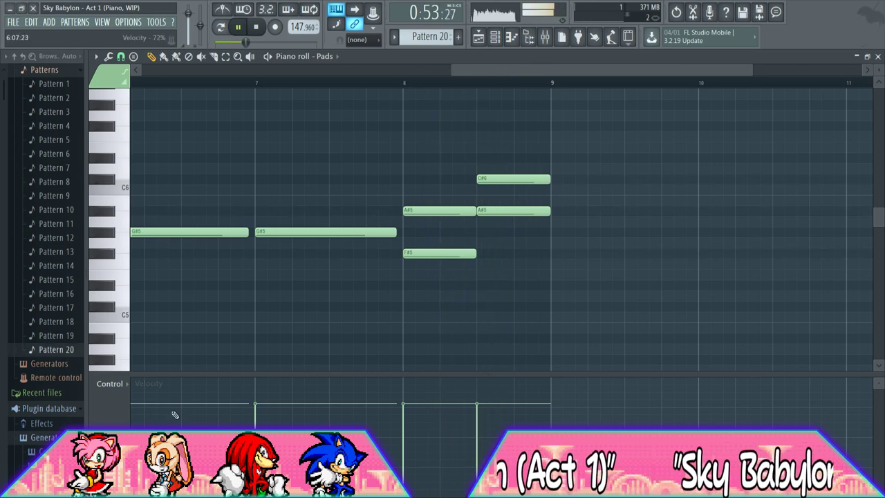
# Return to the playlist and place a unique copy of the eight-bar pads pattern at bar 33 on the Pads track
pyautogui.scroll(-3, 456, 77)
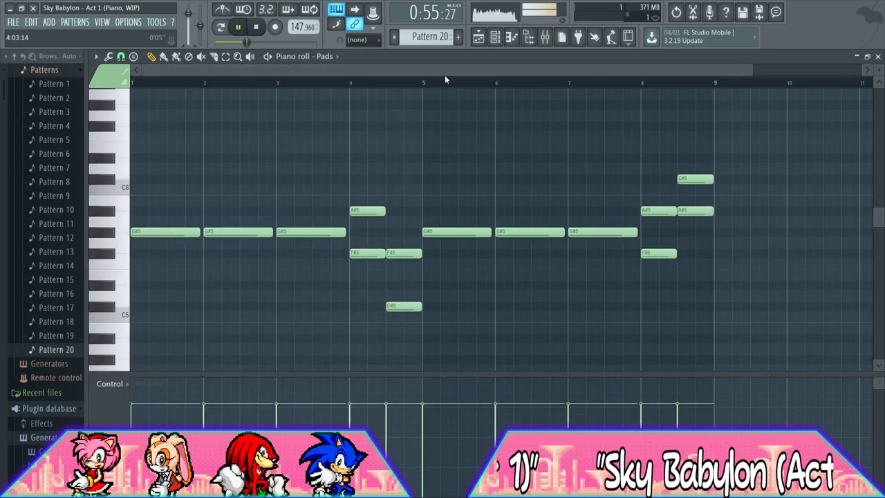
pyautogui.click(478, 38)
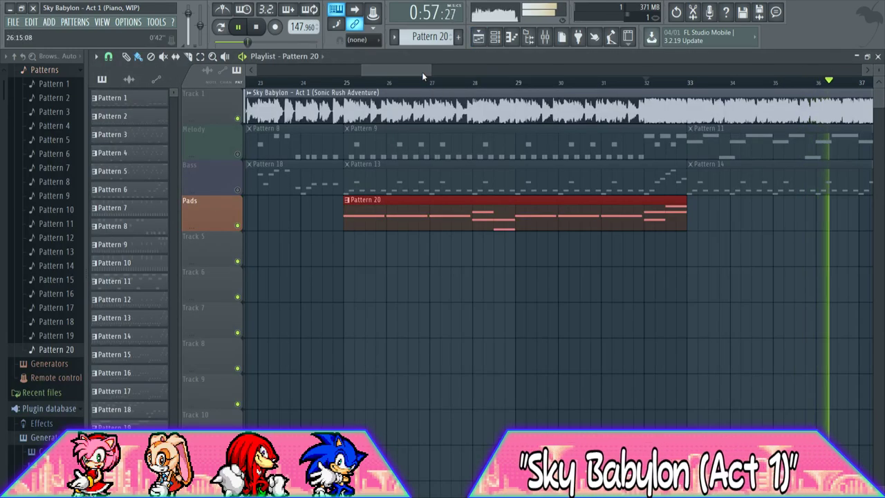
pyautogui.scroll(-3, 423, 72)
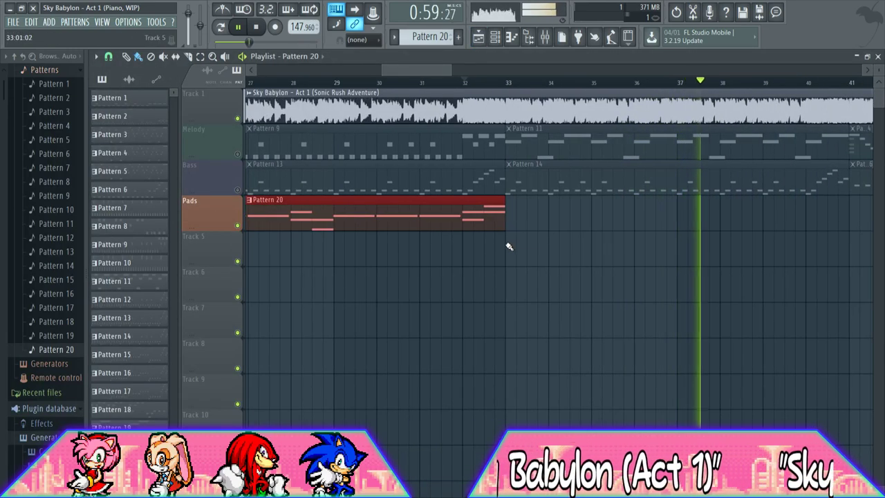
pyautogui.moveTo(427, 75); pyautogui.dragTo(444, 75)
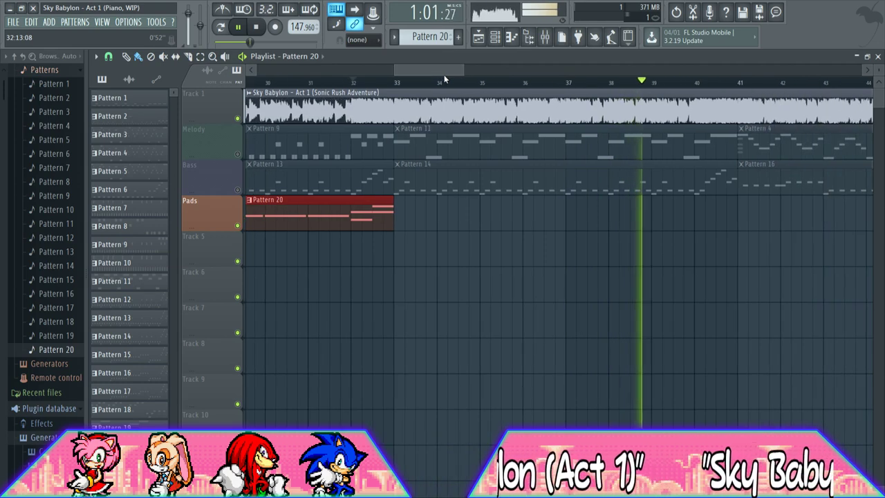
pyautogui.click(399, 222)
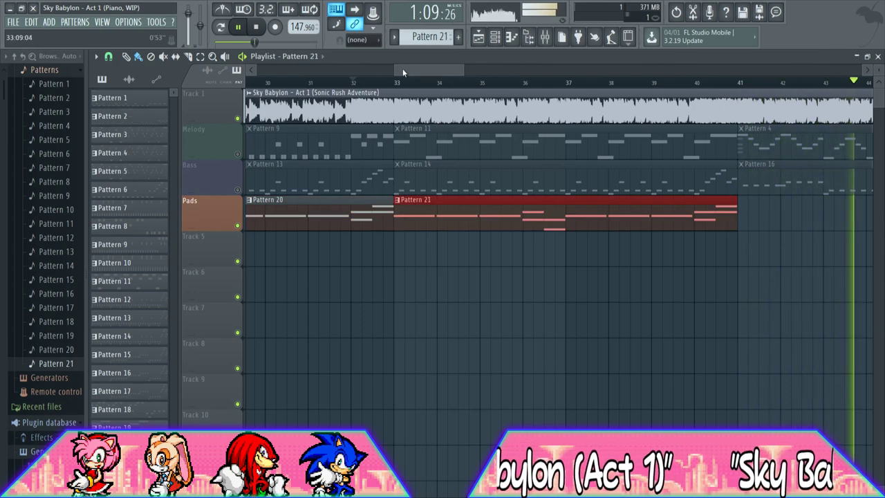
pyautogui.moveTo(395, 69); pyautogui.dragTo(329, 68)
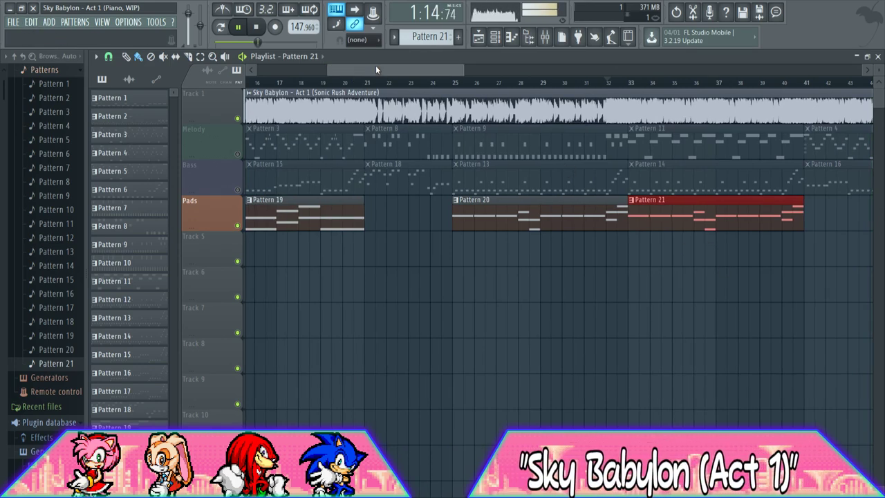
pyautogui.press('space')
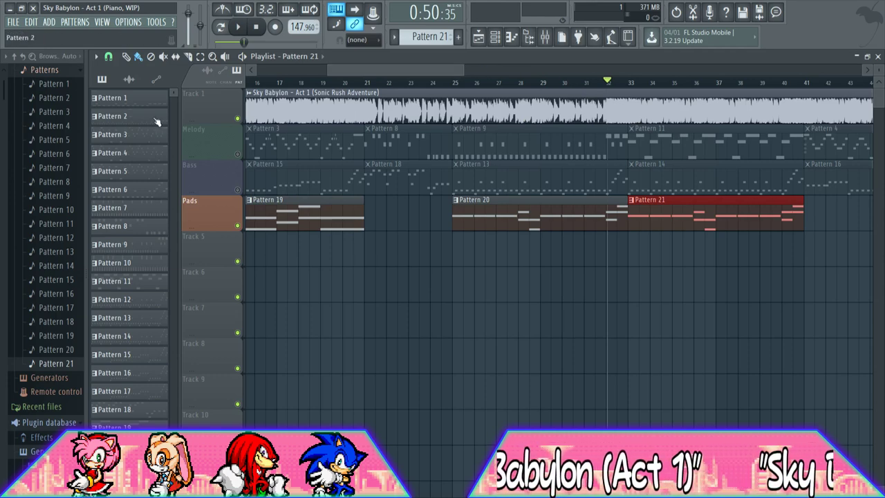
# Examine the project's undo history in the browser, placing and deleting a trial pattern clip on Track 5
pyautogui.scroll(3, 9, 166)
pyautogui.click(38, 90)
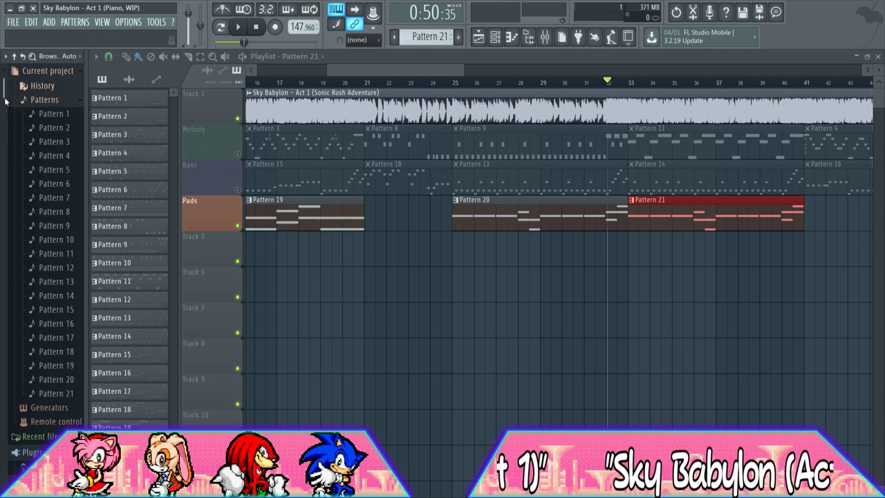
pyautogui.click(71, 101)
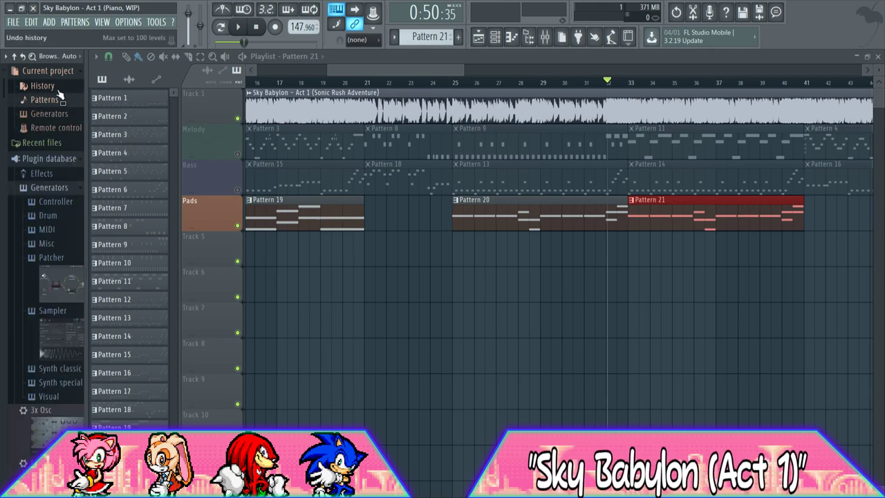
pyautogui.click(59, 90)
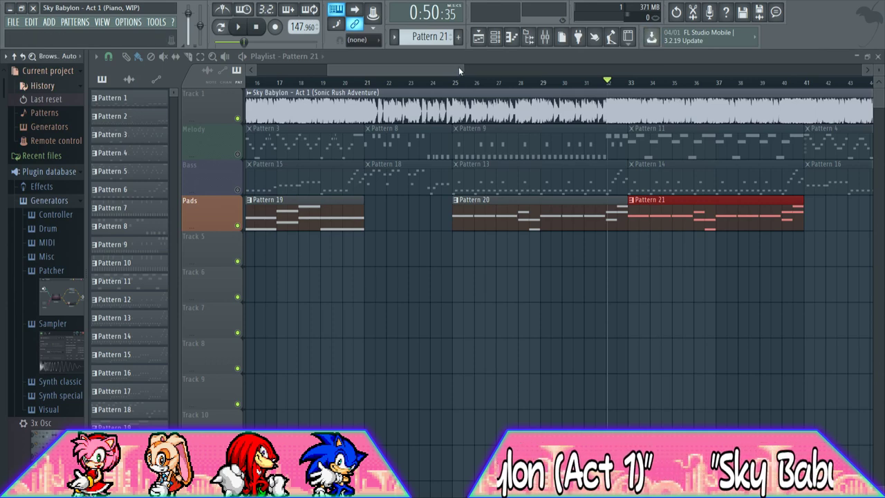
pyautogui.moveTo(463, 72); pyautogui.dragTo(532, 72)
pyautogui.click(78, 72)
pyautogui.click(77, 73)
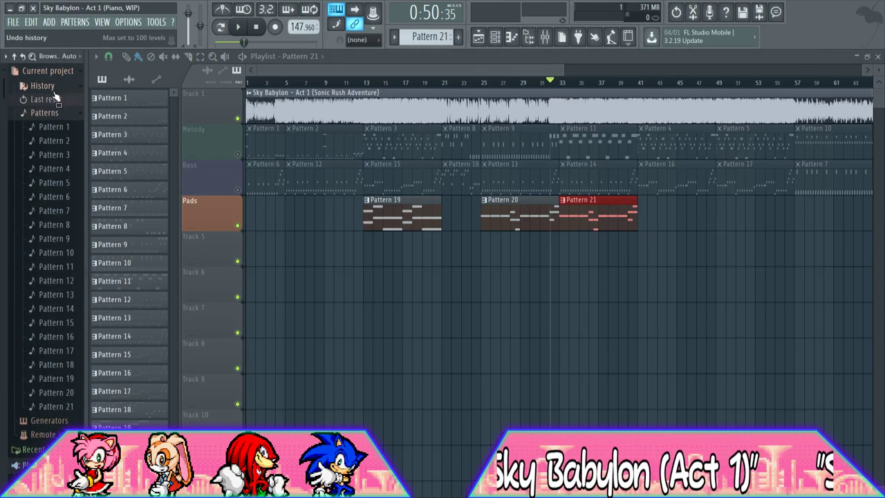
pyautogui.click(78, 113)
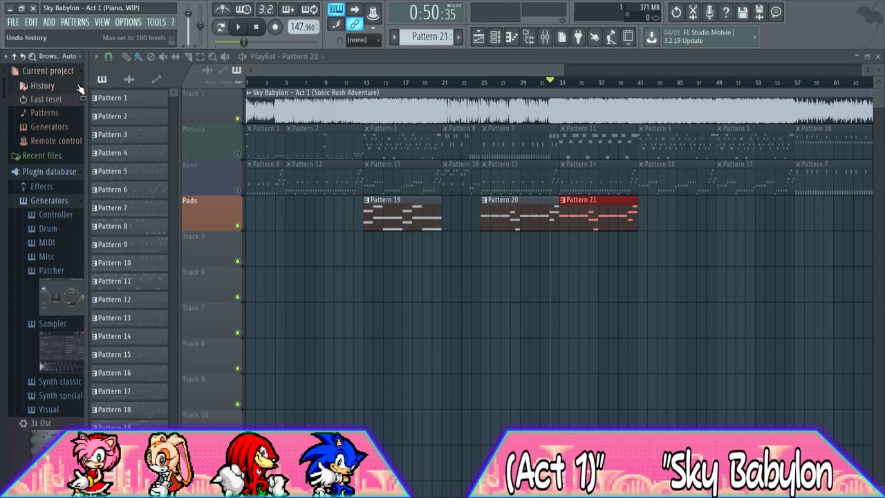
pyautogui.click(327, 259)
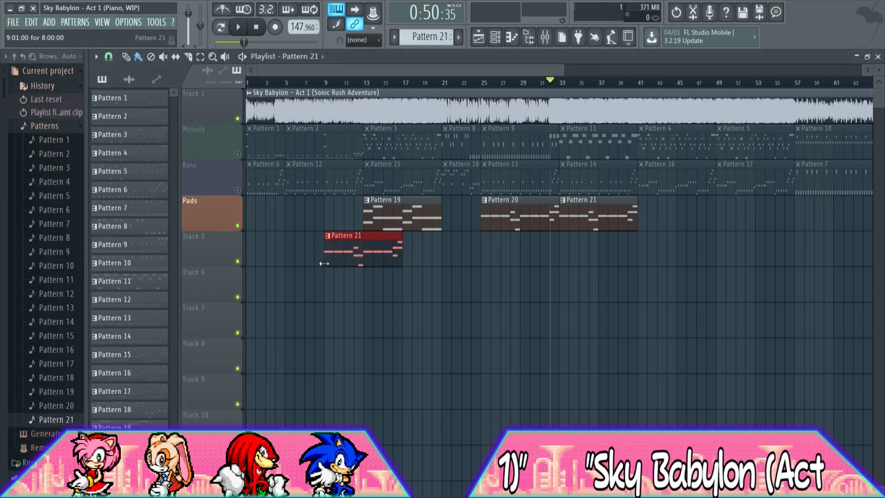
pyautogui.rightClick(339, 259)
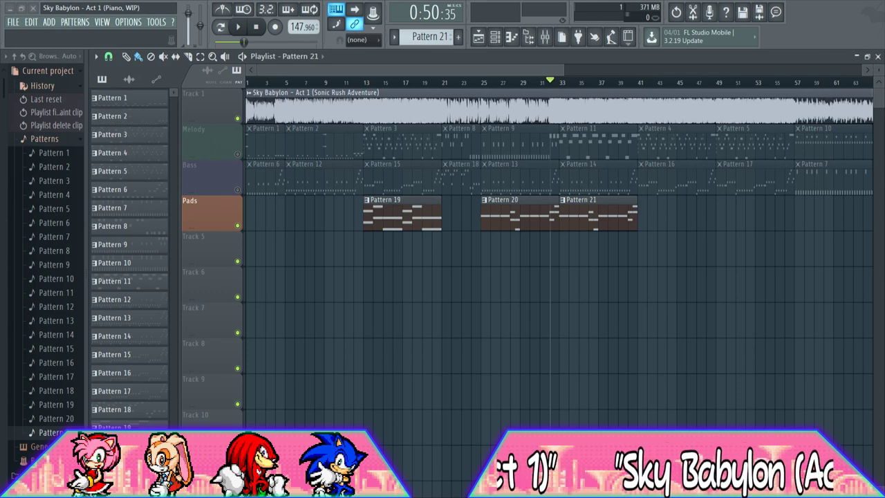
# Mute the pads clip at bar 33 and play the song from bar 32, comparing it with the pattern's notes in the piano roll
pyautogui.press('space')
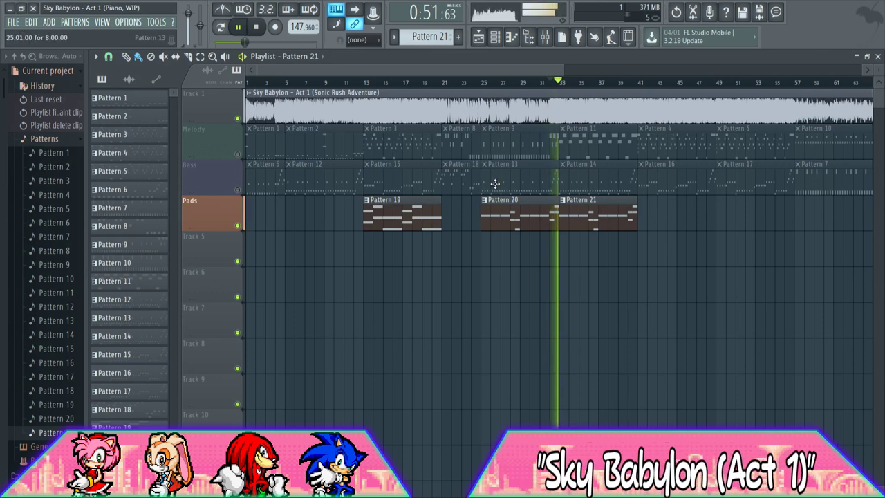
pyautogui.hscroll(5, 484, 201)
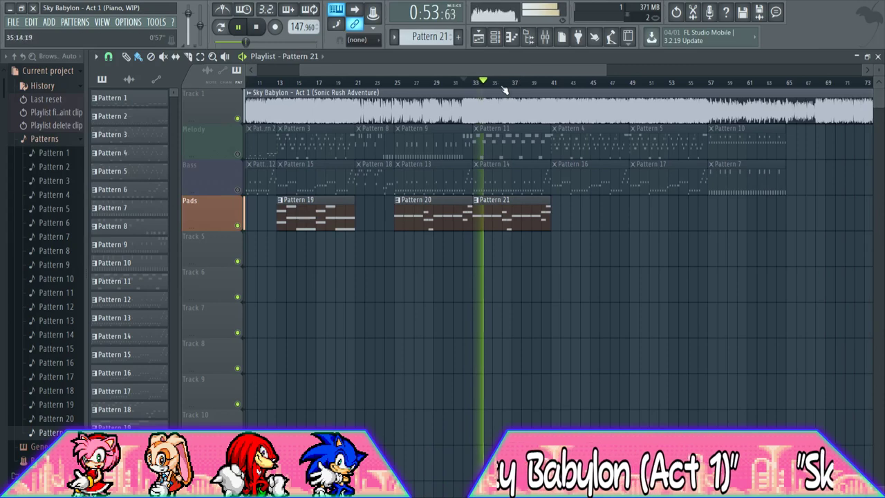
pyautogui.keyDown('alt'); pyautogui.rightClick(502, 212); pyautogui.keyUp('alt')
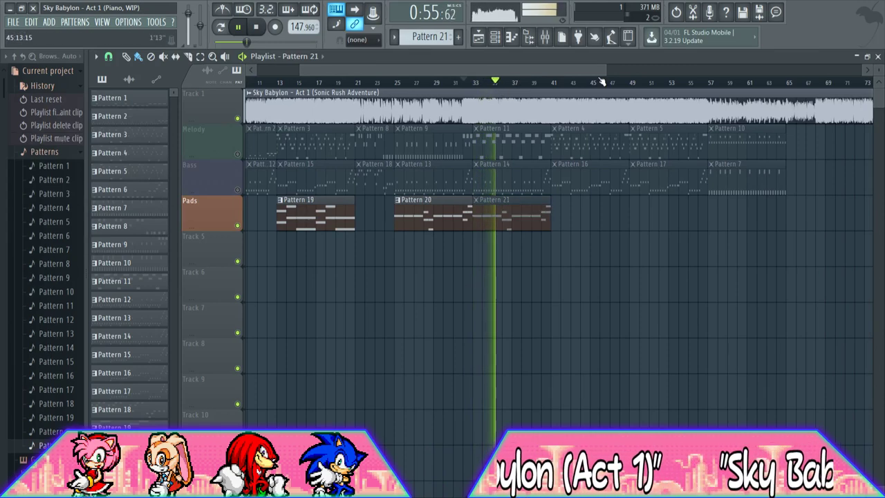
pyautogui.moveTo(605, 73); pyautogui.dragTo(434, 70)
pyautogui.press('space')
pyautogui.moveTo(368, 72); pyautogui.dragTo(454, 73)
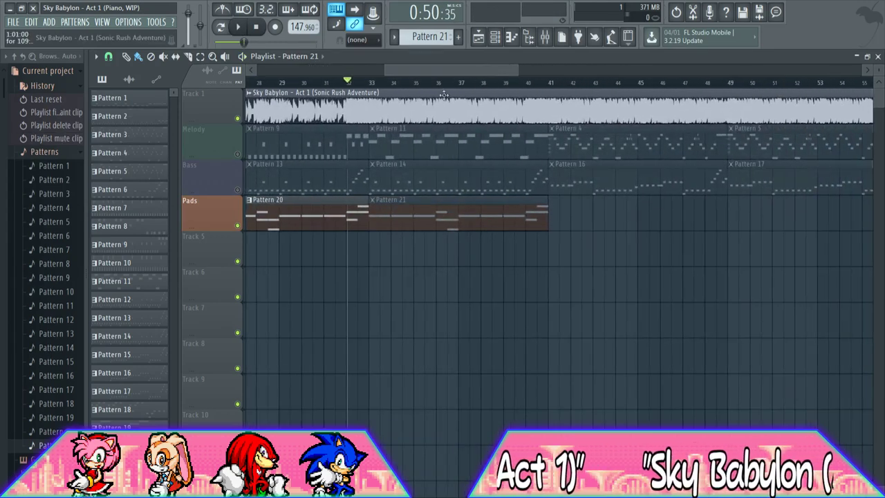
pyautogui.press('space')
pyautogui.moveTo(519, 71); pyautogui.dragTo(487, 71)
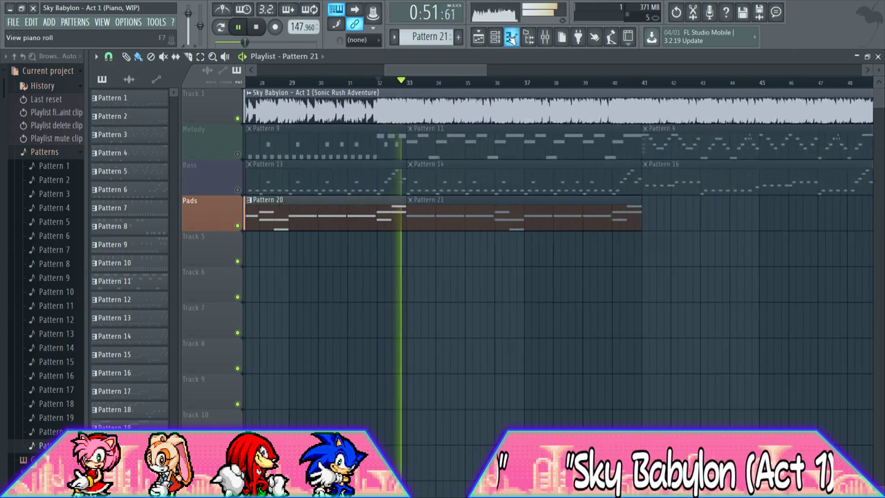
pyautogui.click(511, 39)
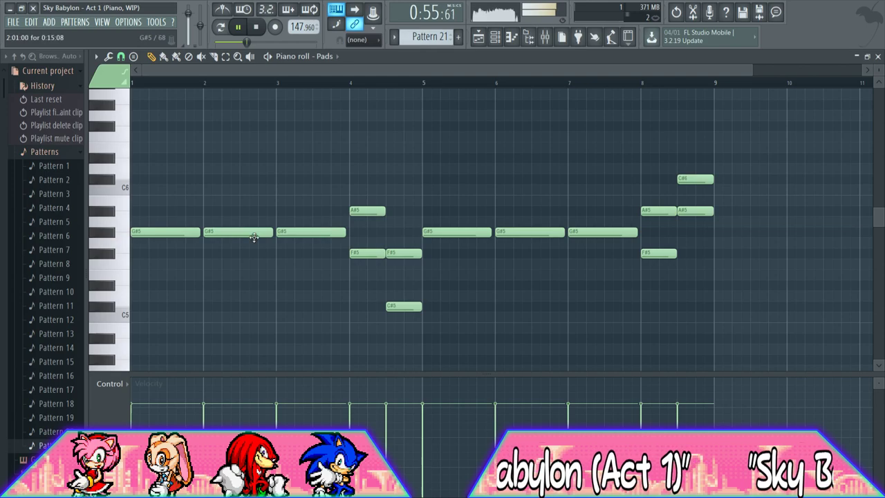
pyautogui.click(514, 36)
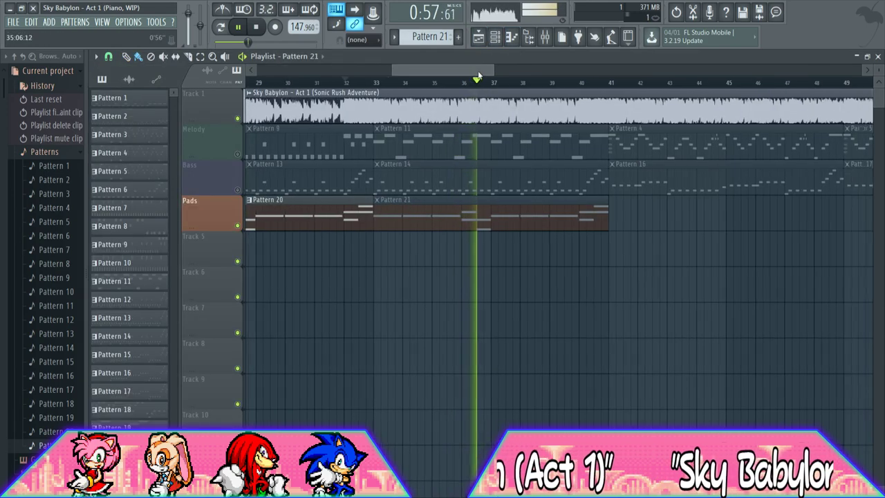
# Place a unique copy of the eight-bar pads pattern from bar 13 at bar 41 on the Pads track
pyautogui.moveTo(396, 70)
pyautogui.mouseDown()
pyautogui.moveTo(384, 71)
pyautogui.moveTo(482, 71)
pyautogui.mouseUp()
pyautogui.click(449, 212)
pyautogui.click(482, 240)
pyautogui.moveTo(482, 240)
pyautogui.mouseDown()
pyautogui.moveTo(481, 200)
pyautogui.moveTo(463, 201)
pyautogui.mouseUp()
pyautogui.click(462, 201)
pyautogui.click(487, 272)
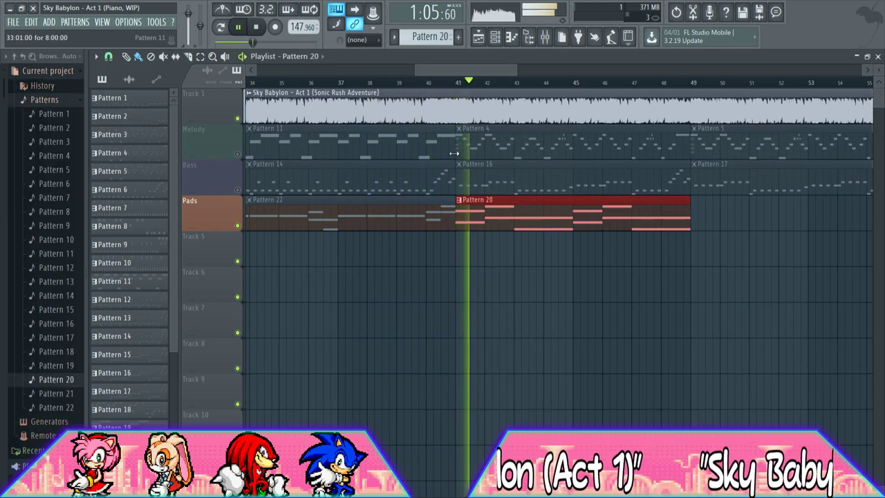
# Place a unique copy of the eight-bar pads pattern from bar 41 at bar 49 on the Pads track
pyautogui.rightClick(515, 271)
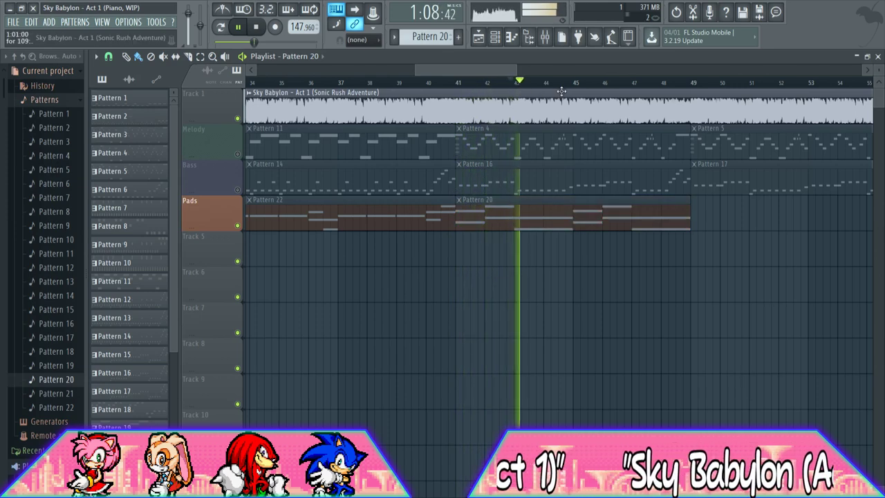
pyautogui.moveTo(506, 65); pyautogui.dragTo(530, 66)
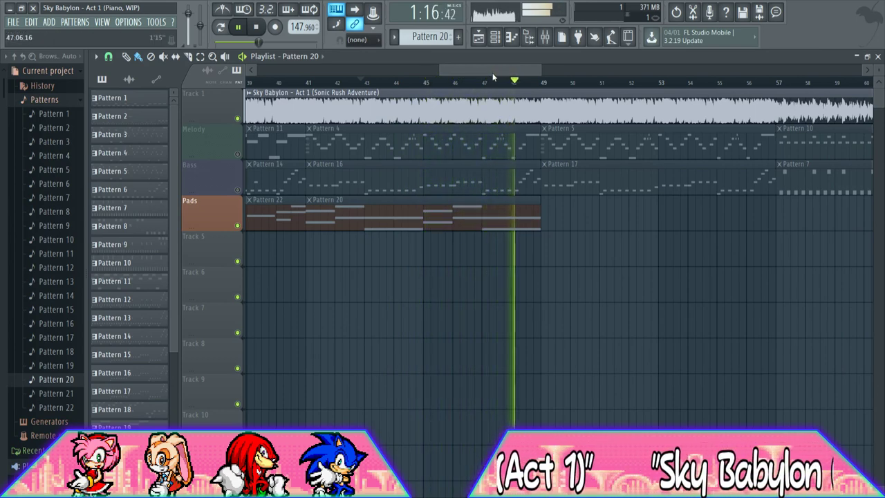
pyautogui.click(553, 220)
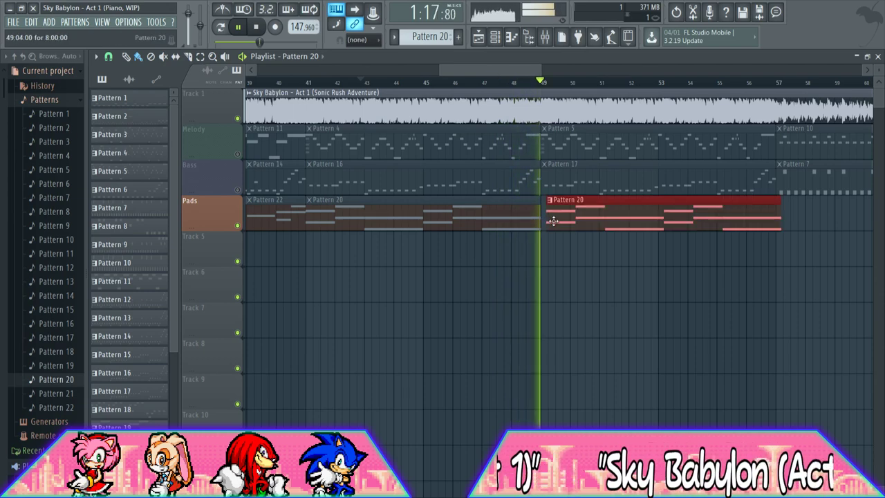
pyautogui.moveTo(553, 221); pyautogui.dragTo(547, 221)
pyautogui.click(545, 200)
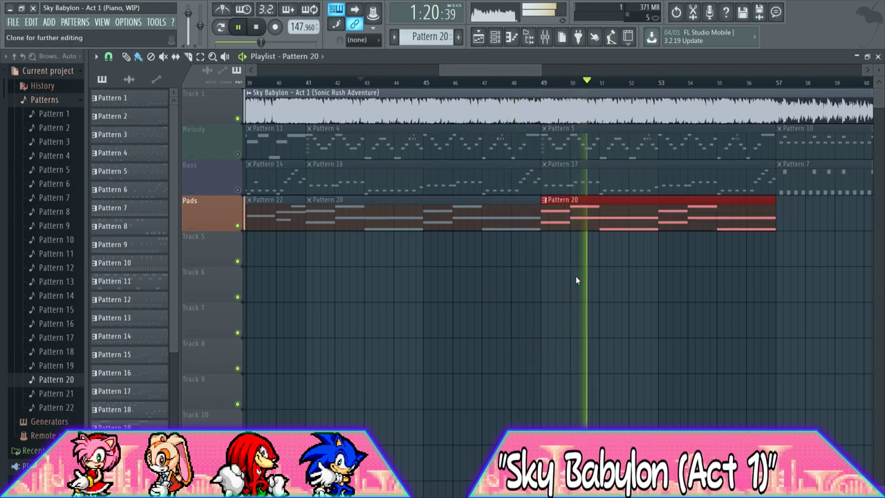
pyautogui.click(575, 275)
pyautogui.moveTo(517, 72); pyautogui.dragTo(550, 73)
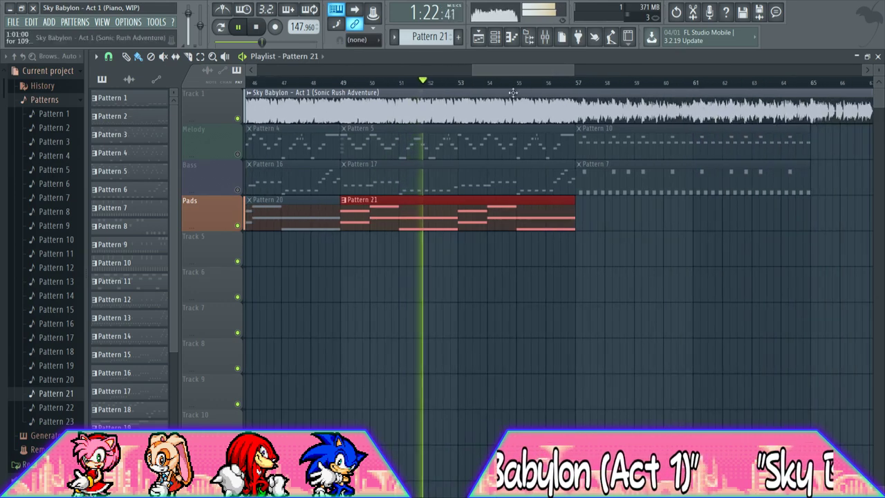
pyautogui.keyDown('ctrl'); pyautogui.click(502, 261); pyautogui.keyUp('ctrl')
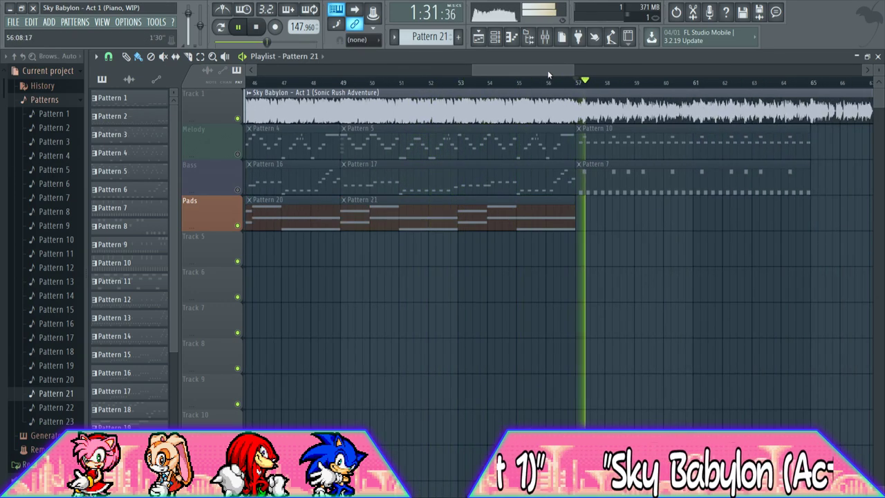
# Listen on to about bar 65, stop playback, and unmute the Melody and Bass tracks
pyautogui.moveTo(549, 71); pyautogui.dragTo(574, 71)
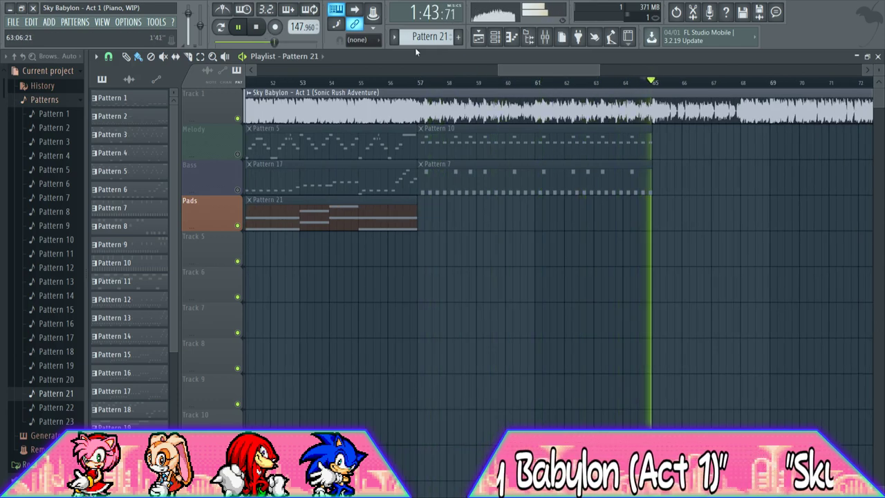
pyautogui.click(260, 35)
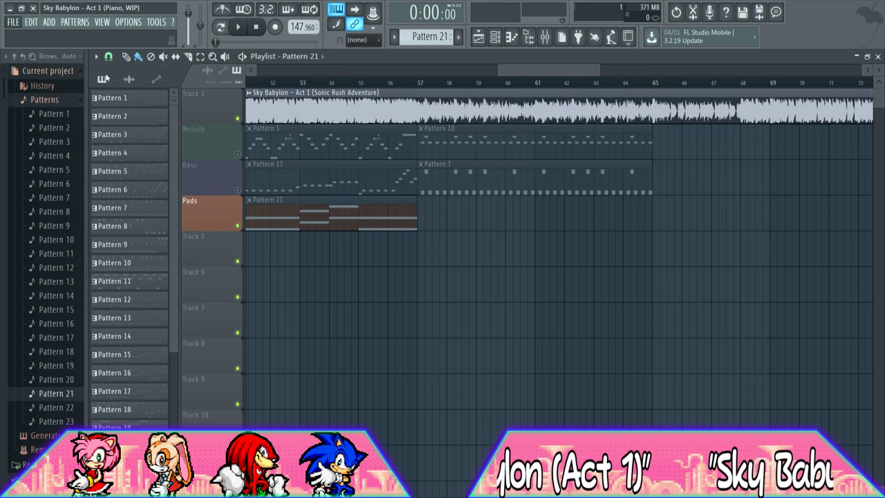
pyautogui.click(307, 71)
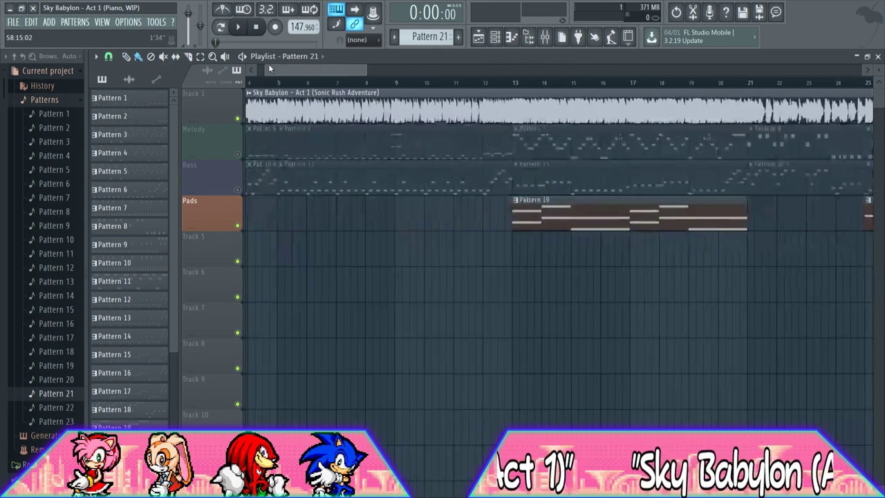
pyautogui.moveTo(359, 67); pyautogui.dragTo(683, 70)
pyautogui.moveTo(515, 220); pyautogui.dragTo(632, 207)
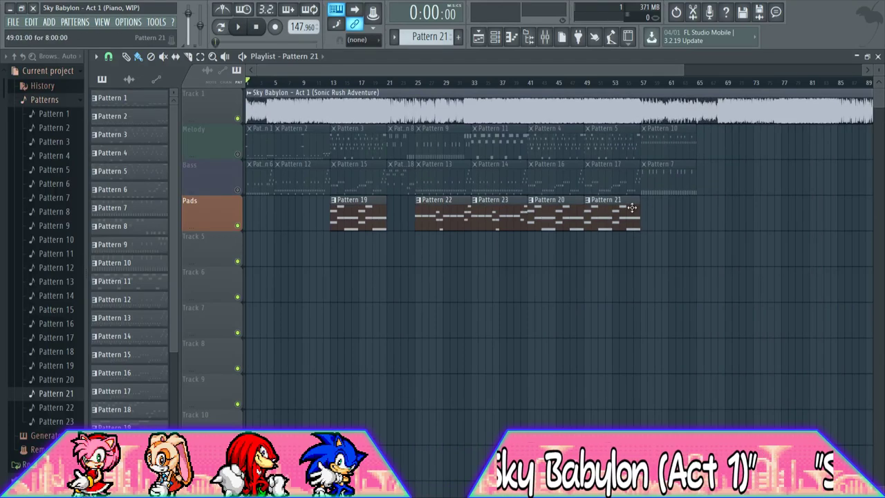
pyautogui.click(238, 190)
pyautogui.click(237, 154)
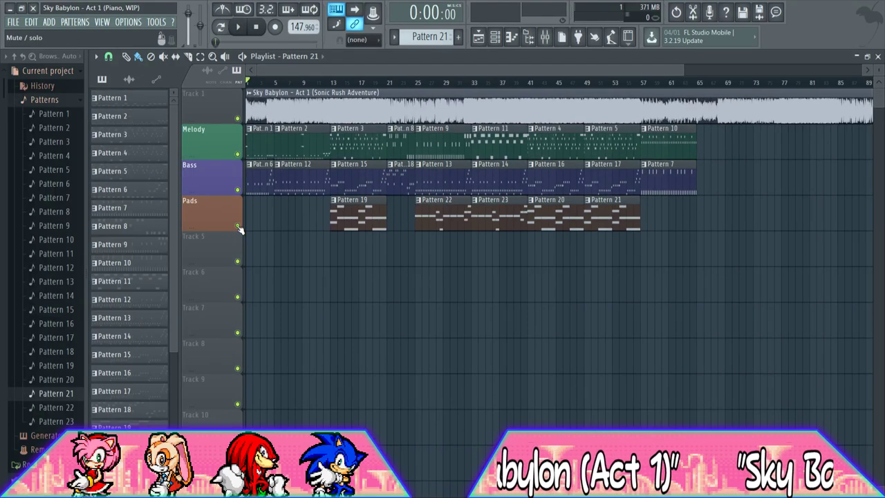
# Play the song from the beginning with the reference audio track soloed
pyautogui.press('space')
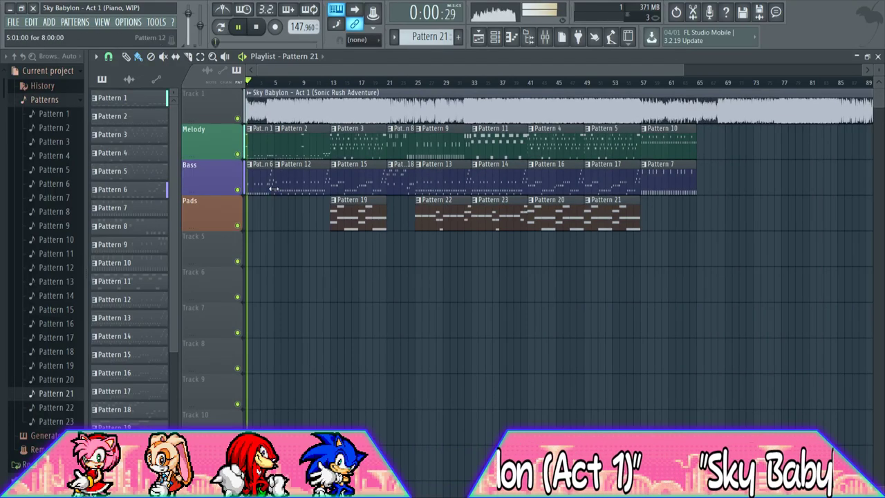
pyautogui.rightClick(237, 118)
pyautogui.moveTo(684, 70); pyautogui.dragTo(333, 66)
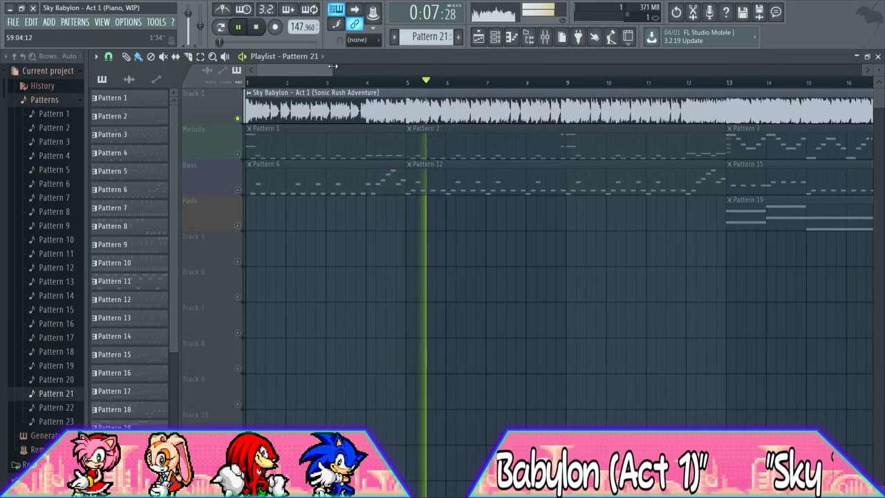
pyautogui.press('space')
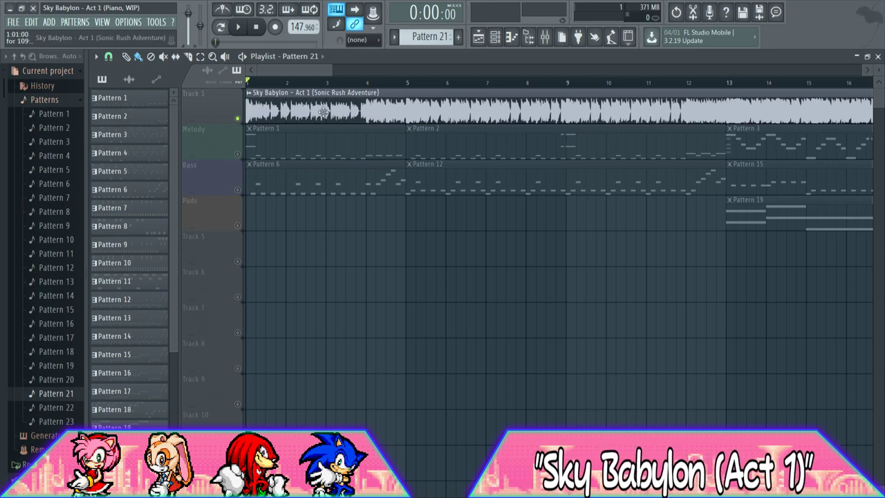
# Clone the Pads channel to make a channel for an additional part
pyautogui.click(499, 38)
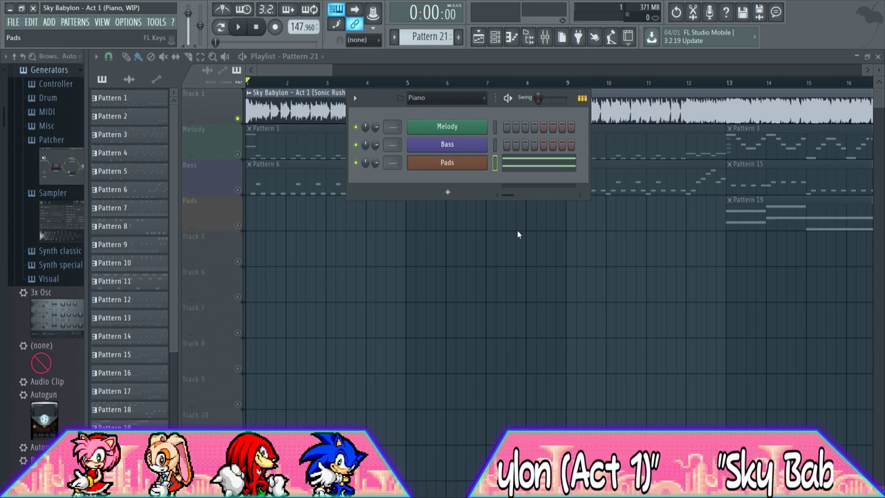
pyautogui.hotkey('alt', 'c')
pyautogui.click(455, 191)
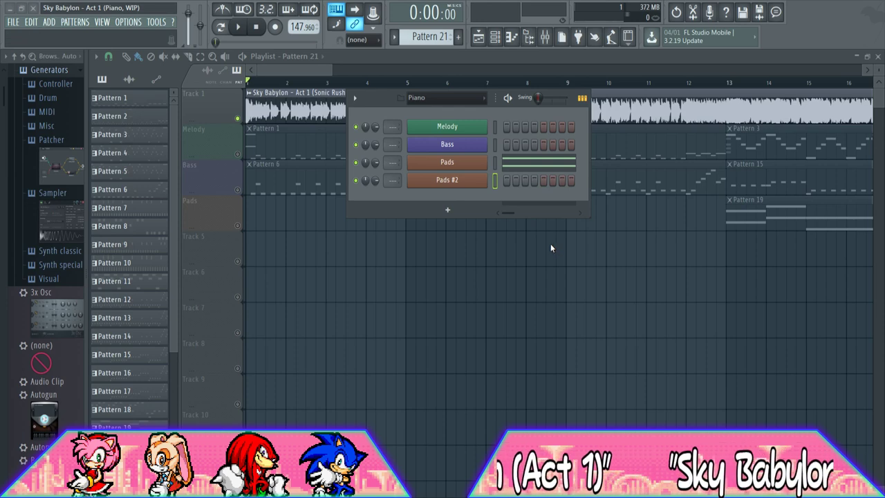
pyautogui.click(328, 75)
pyautogui.press('space')
pyautogui.click(277, 249)
pyautogui.rightClick(275, 251)
pyautogui.scroll(-1, 432, 38)
pyautogui.click(270, 255)
pyautogui.rightClick(302, 254)
pyautogui.scroll(-1, 432, 38)
pyautogui.press('space')
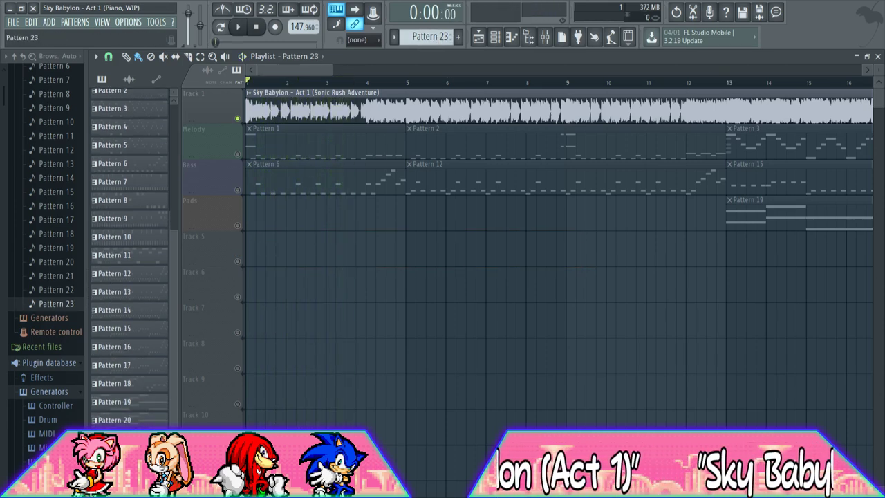
# Place a clip of the new empty Pattern 24 at bar 1 on Track 5
pyautogui.scroll(-1, 416, 36)
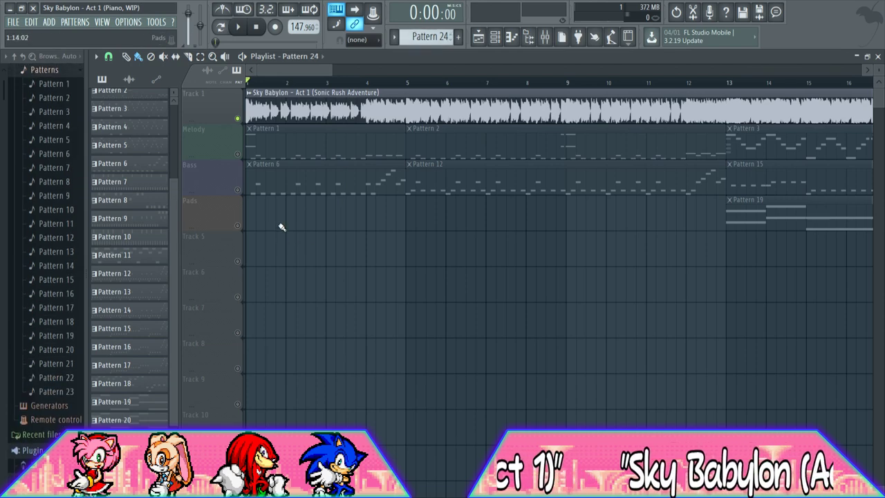
pyautogui.click(286, 251)
pyautogui.press('space')
pyautogui.moveTo(300, 256); pyautogui.dragTo(247, 257)
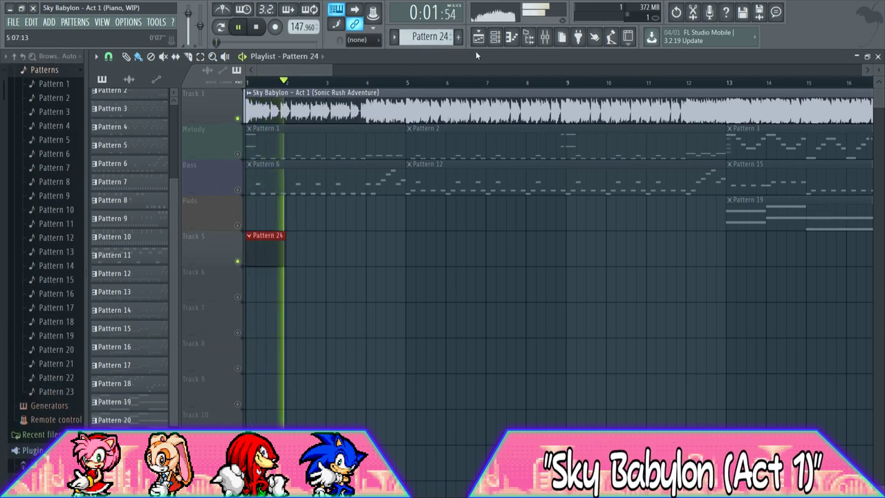
# Open the Extra #1 piano roll and add a B5 note at step 3 of bar 1, replaying the reference to find the pitch
pyautogui.click(512, 36)
pyautogui.press('space')
pyautogui.moveTo(863, 73); pyautogui.dragTo(512, 78)
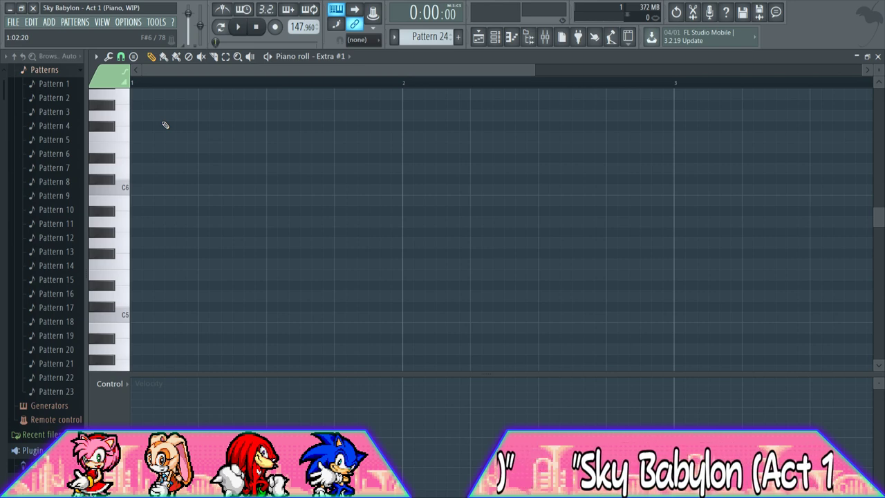
pyautogui.press('space')
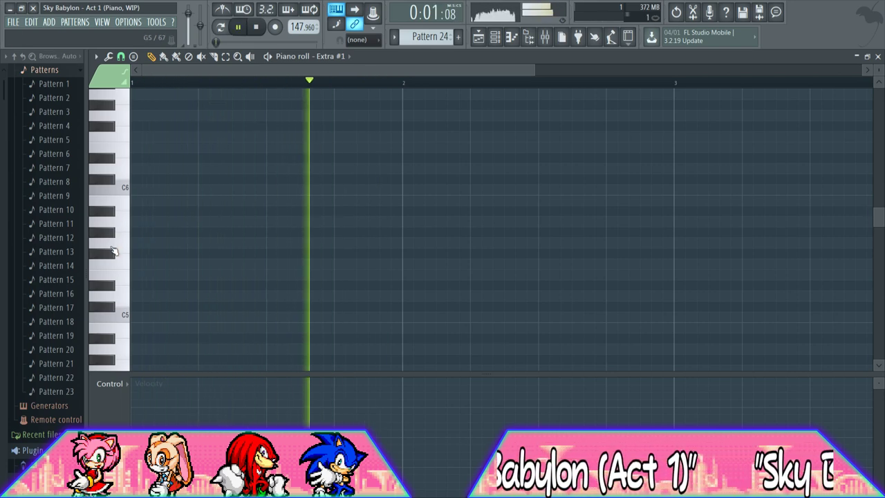
pyautogui.press('space')
pyautogui.press('space')
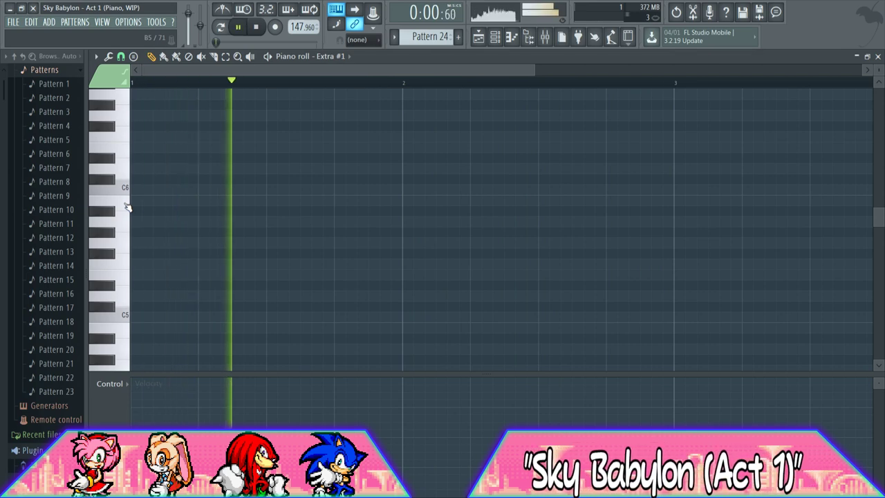
pyautogui.press('space')
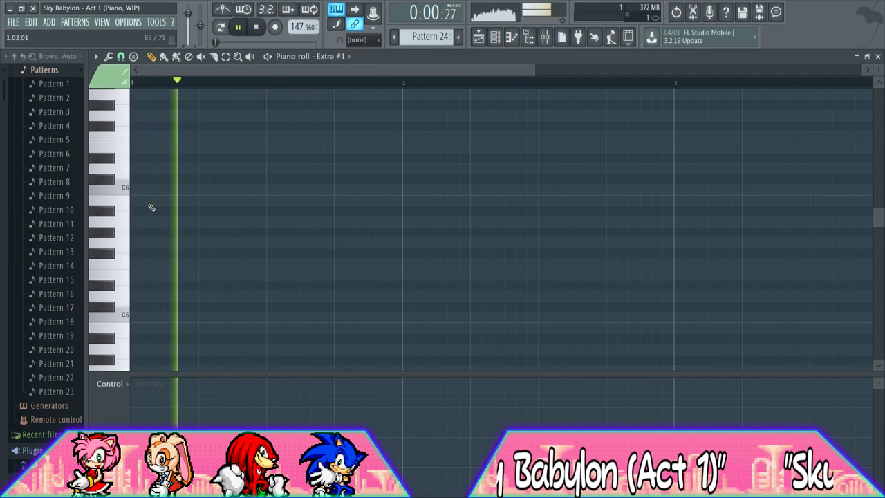
pyautogui.click(166, 201)
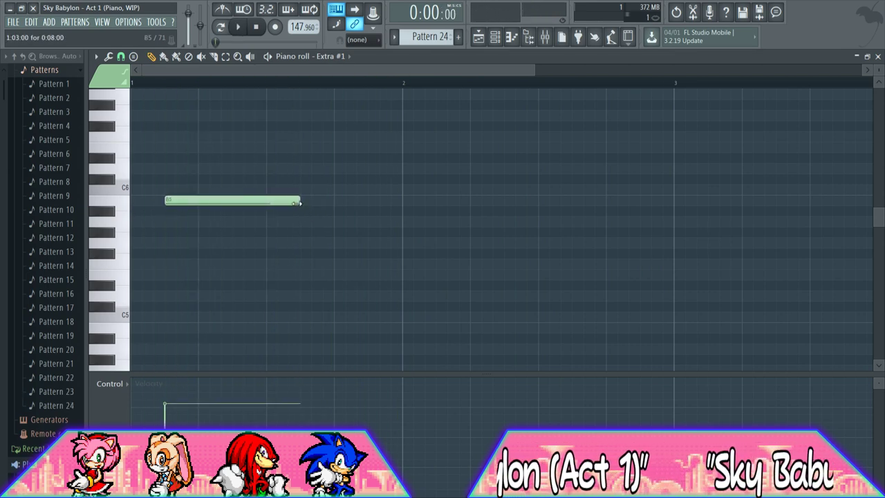
# Mute the B5 note, replay the opening for comparison, and shorten the note to one step
pyautogui.press('space')
pyautogui.press('space')
pyautogui.hotkey('alt', 'm')
pyautogui.press('space')
pyautogui.press('space')
pyautogui.moveTo(537, 71); pyautogui.dragTo(243, 71)
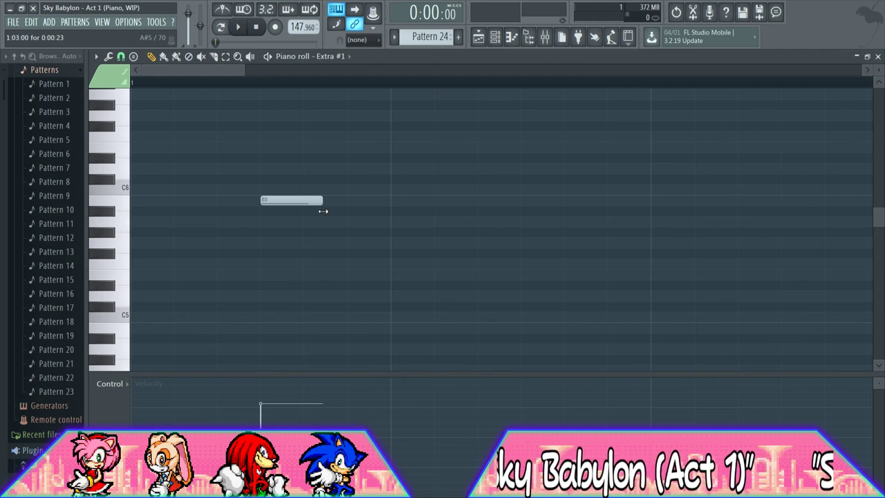
# Add a one-step C6 at step 4 and a B5 halfway through step 4, and audition the reference around them
pyautogui.click(327, 188)
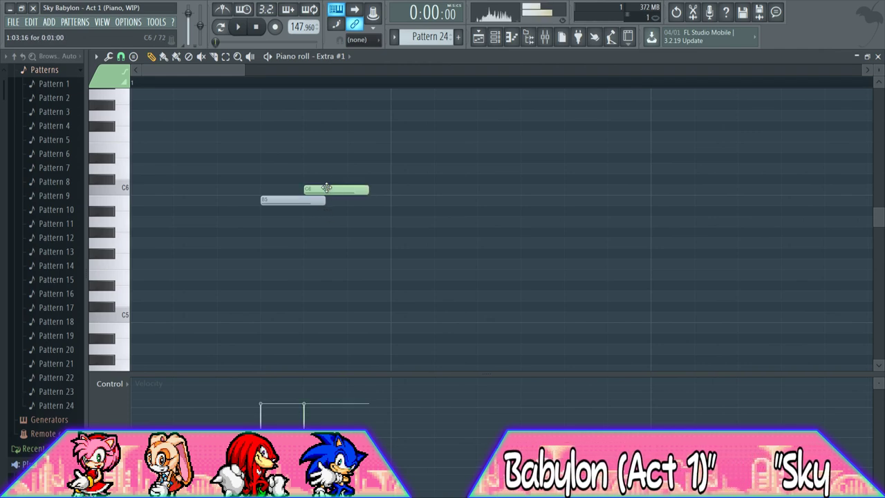
pyautogui.click(360, 199)
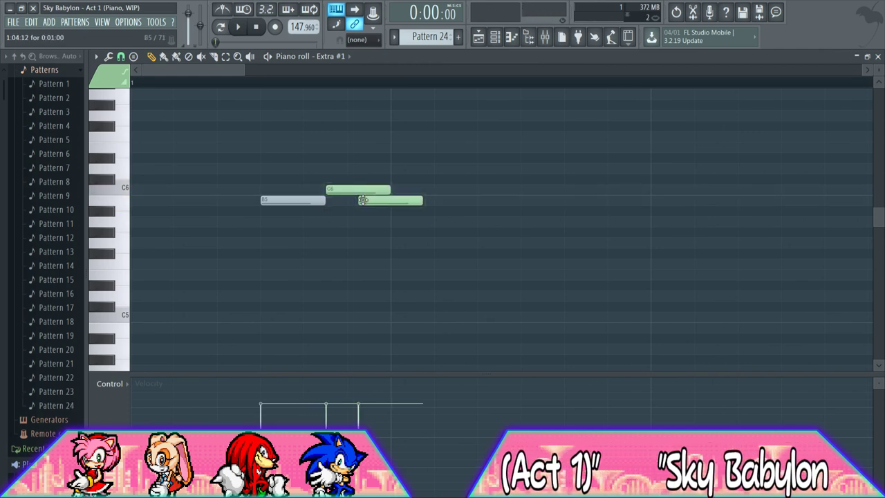
pyautogui.keyDown('alt'); pyautogui.rightClick(363, 200); pyautogui.keyUp('alt')
pyautogui.keyDown('alt'); pyautogui.rightClick(363, 200); pyautogui.keyUp('alt')
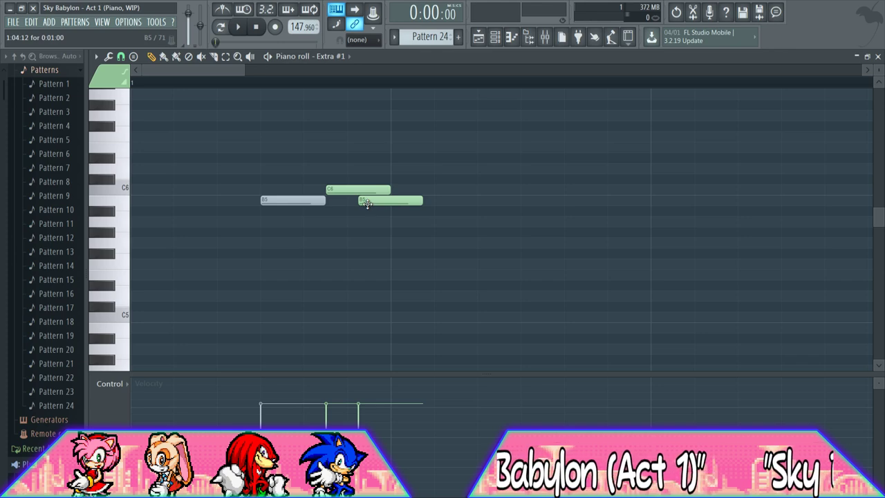
pyautogui.keyDown('alt'); pyautogui.rightClick(365, 201); pyautogui.keyUp('alt')
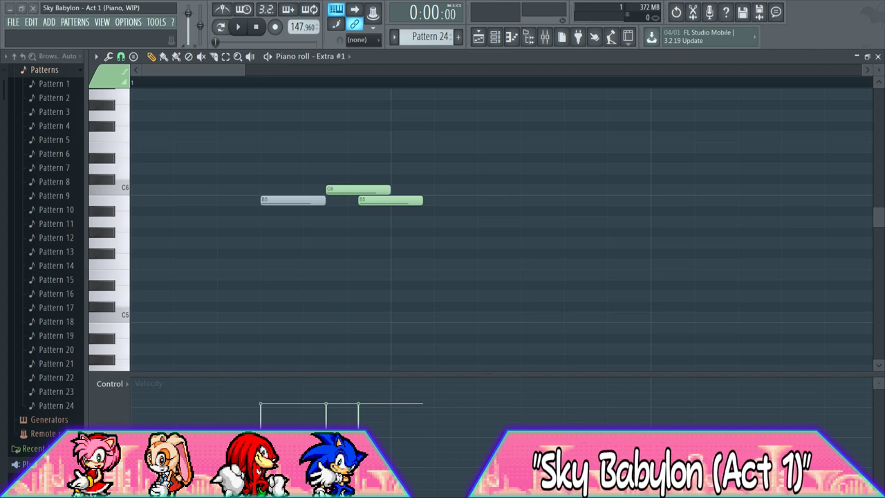
pyautogui.keyDown('alt'); pyautogui.rightClick(306, 213); pyautogui.keyUp('alt')
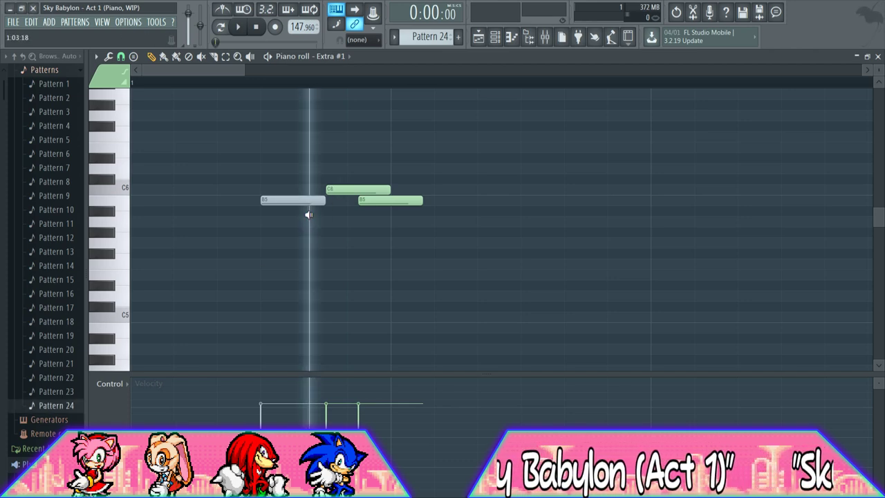
# Delete the C6 note and move the second B5 to step 4, directly after the first
pyautogui.moveTo(393, 218); pyautogui.dragTo(315, 219)
pyautogui.moveTo(231, 171); pyautogui.dragTo(365, 187)
pyautogui.moveTo(246, 70); pyautogui.dragTo(293, 94)
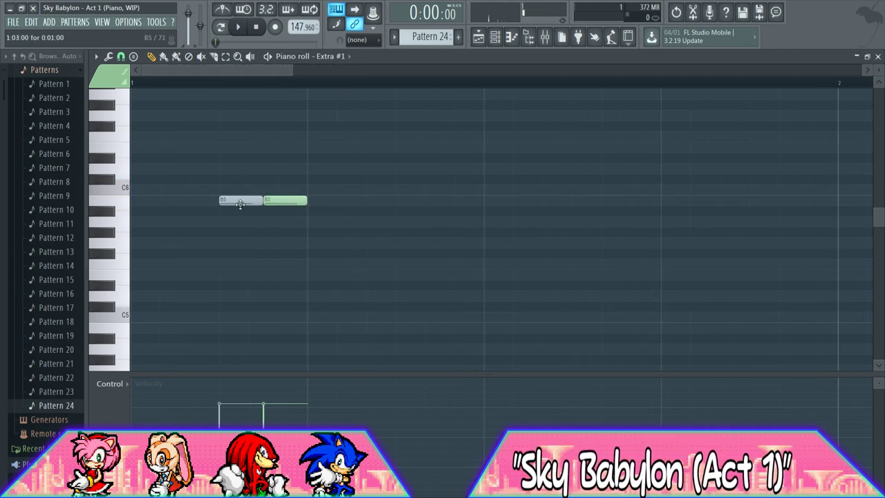
# Play the opening with both B5 notes unmuted, and again with both muted, to compare them with the reference
pyautogui.hotkey('ctrl', 'z')
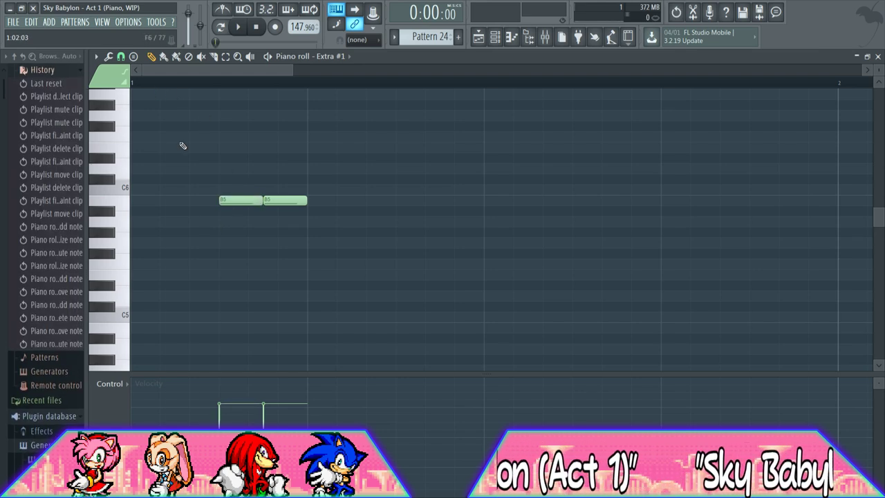
pyautogui.press('space')
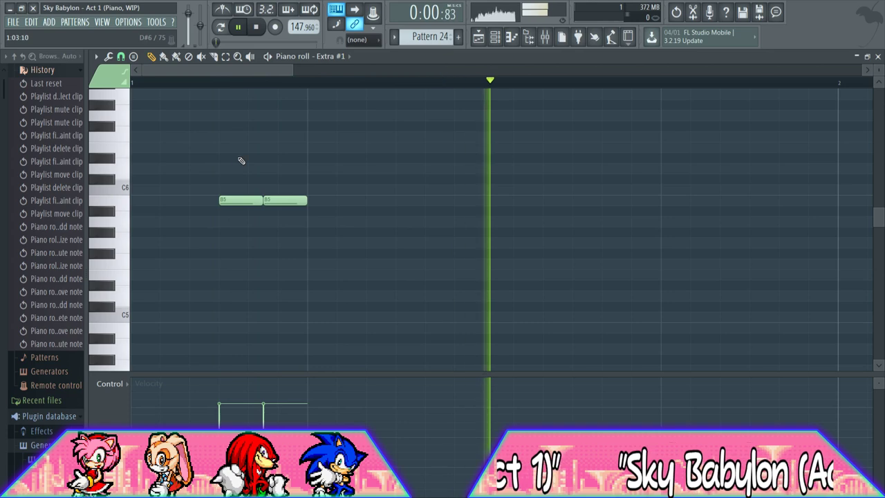
pyautogui.moveTo(246, 200); pyautogui.dragTo(298, 199)
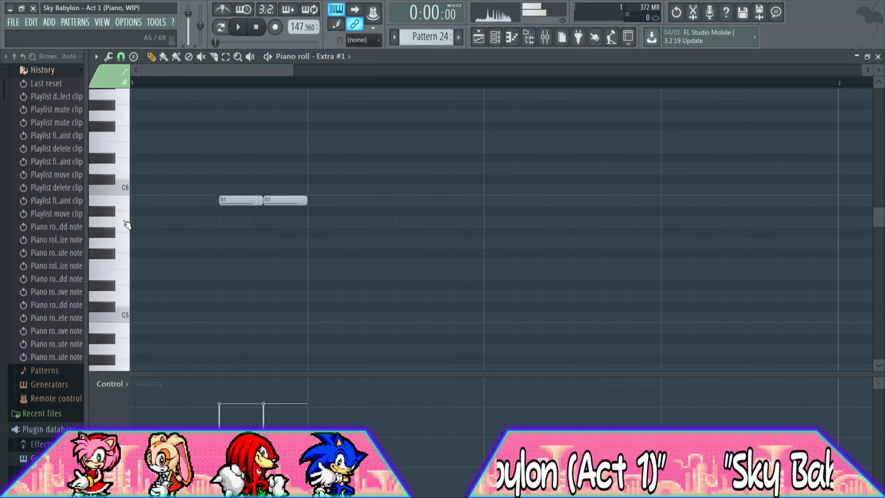
pyautogui.press('space')
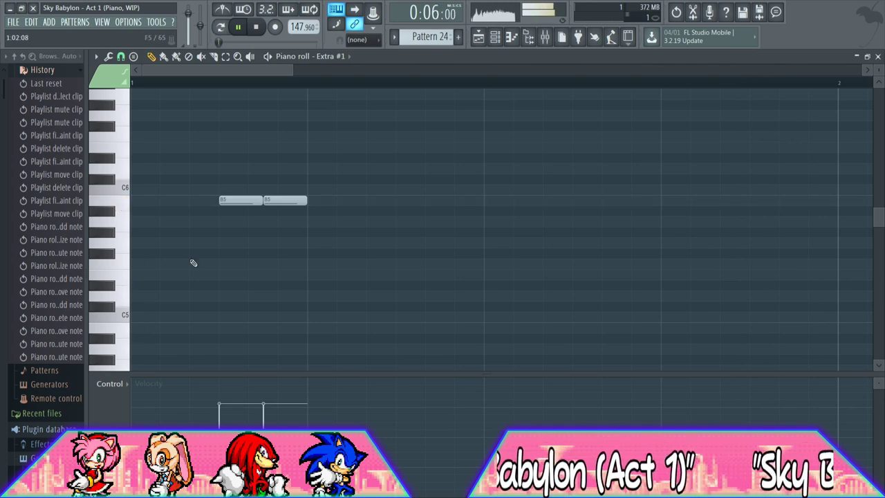
# Delete both B5 notes from the opening of the Extra #1 part and stop playback
pyautogui.moveTo(294, 69); pyautogui.dragTo(551, 69)
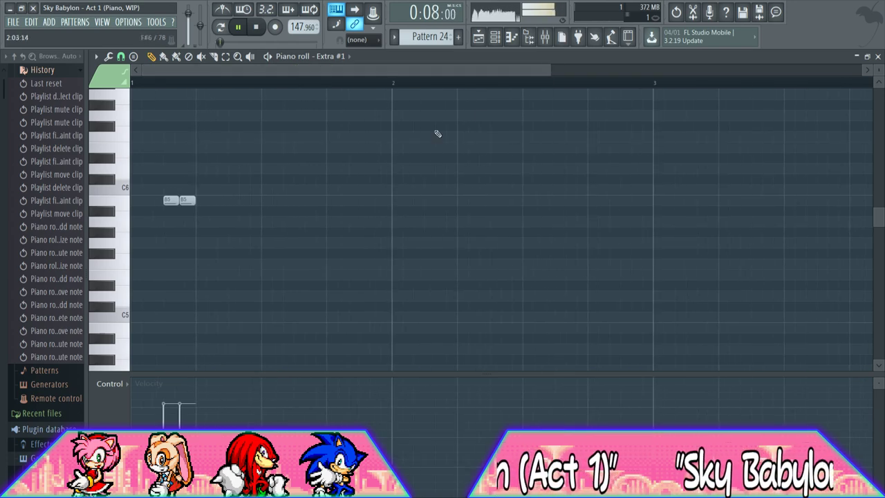
pyautogui.rightClick(187, 200)
pyautogui.press('space')
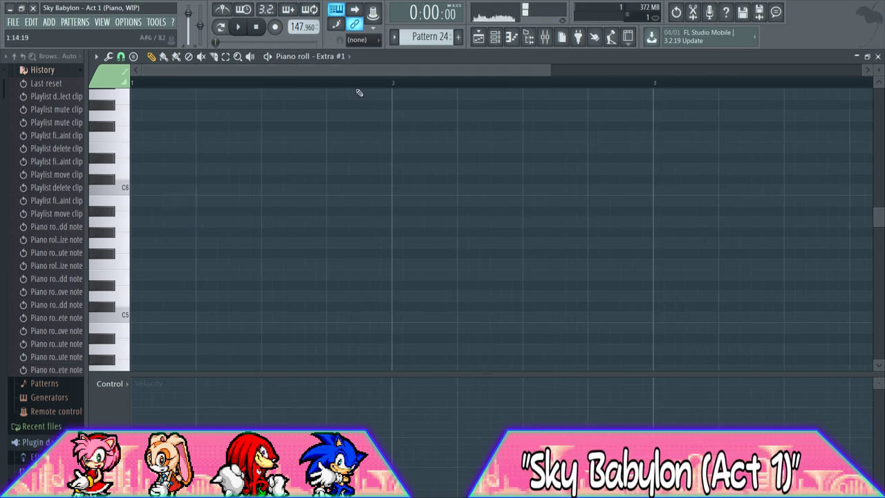
# Return to the playlist and play the melody, bass and pads from bar 1 with the reference recording muted
pyautogui.click(477, 37)
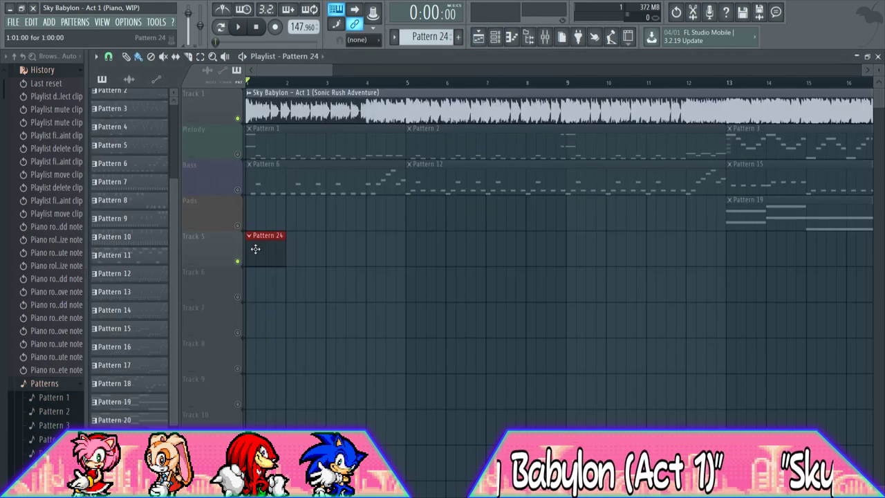
pyautogui.moveTo(238, 224)
pyautogui.mouseDown()
pyautogui.moveTo(238, 116)
pyautogui.moveTo(266, 113)
pyautogui.mouseUp()
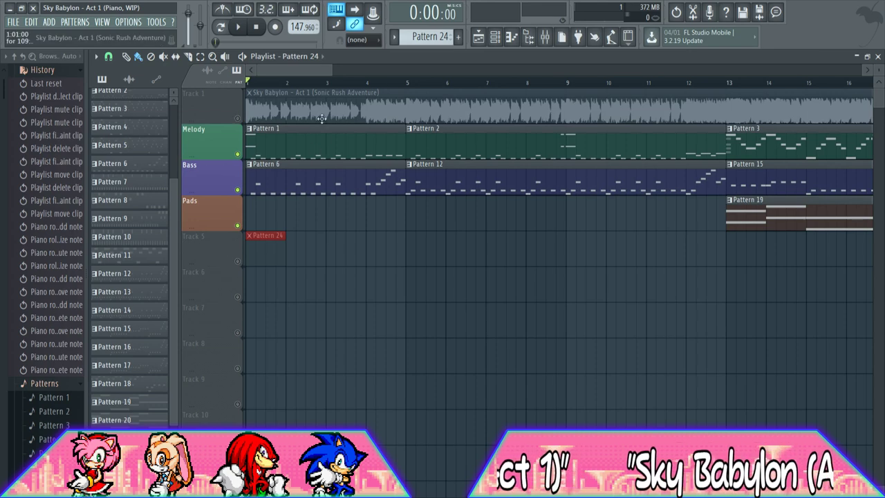
pyautogui.scroll(-6, 329, 71)
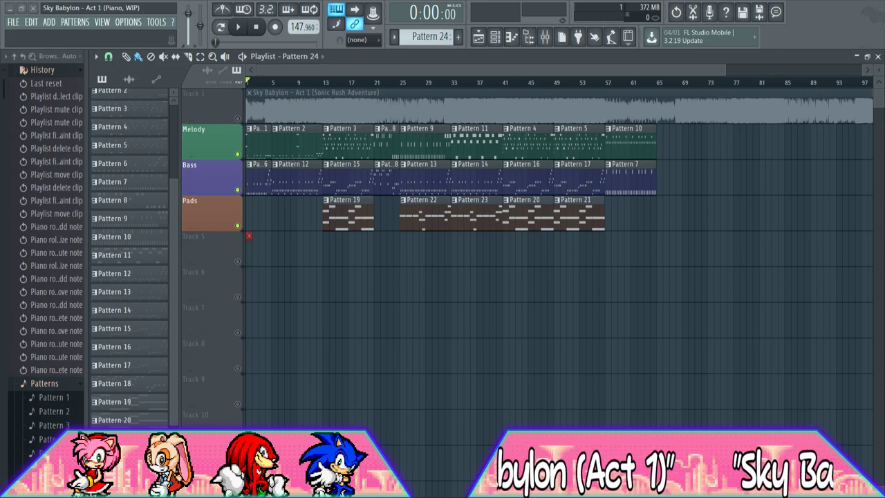
pyautogui.click(242, 28)
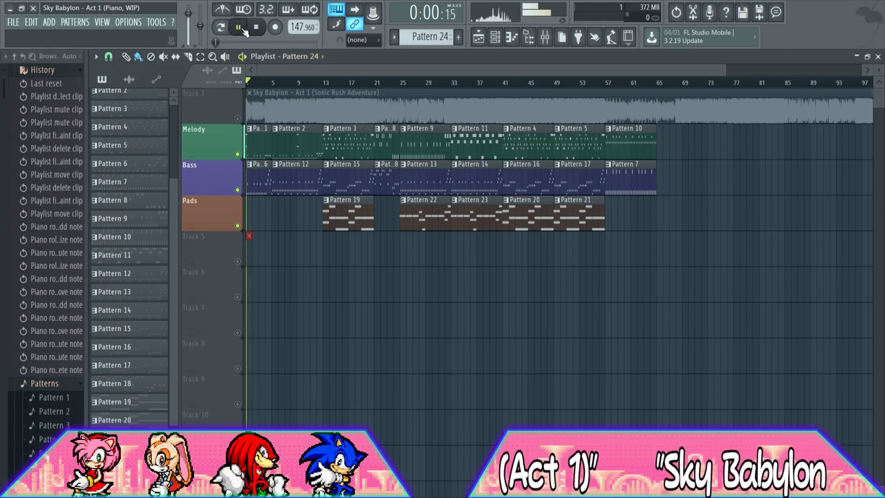
pyautogui.click(256, 27)
pyautogui.moveTo(722, 70); pyautogui.dragTo(367, 75)
pyautogui.click(240, 29)
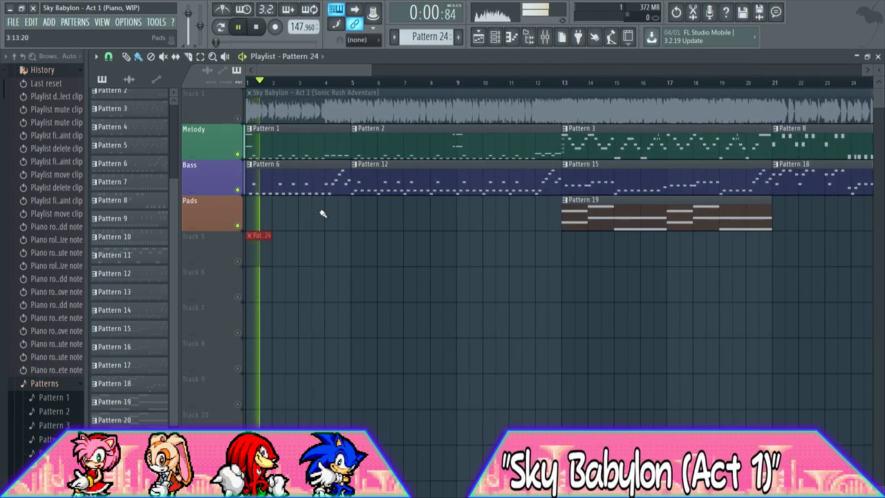
# Solo the reference recording's track and replay its opening for comparison
pyautogui.press('space')
pyautogui.click(251, 181)
pyautogui.click(253, 179)
pyautogui.rightClick(237, 119)
pyautogui.press('space')
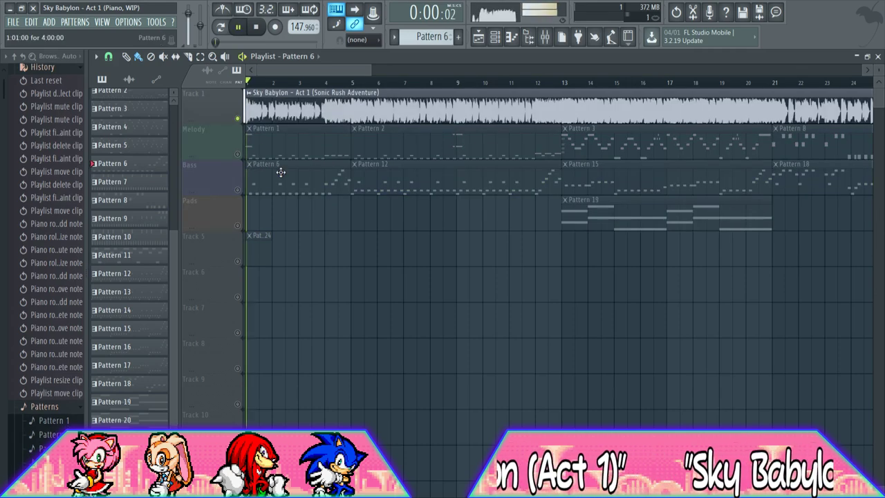
pyautogui.press('space')
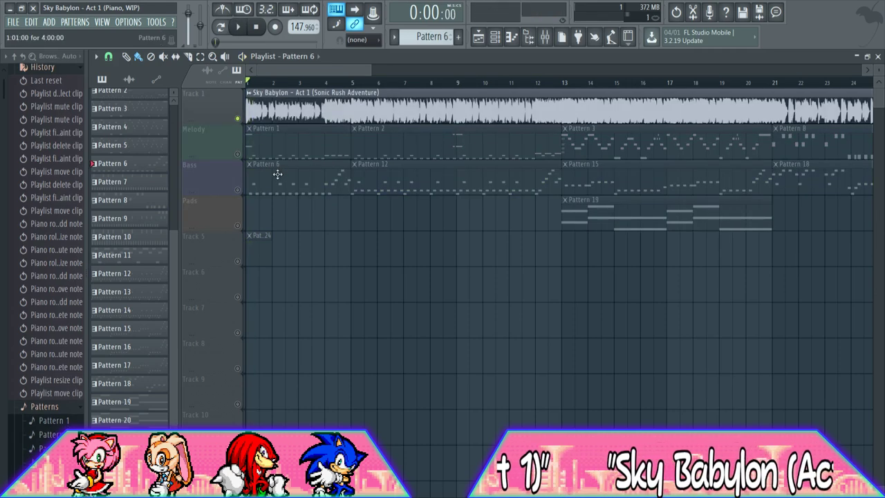
pyautogui.press('space')
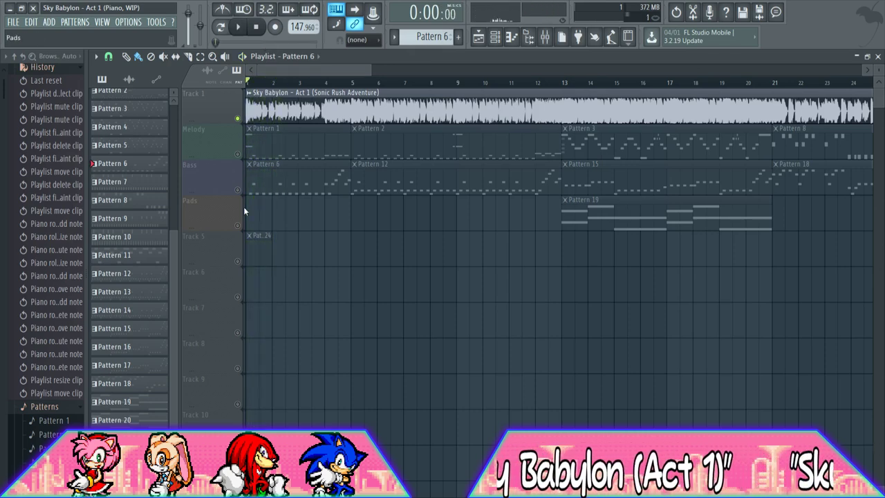
# Play the transcribed parts with the reference muted, from the opening through to bar 22
pyautogui.rightClick(238, 120)
pyautogui.click(238, 120)
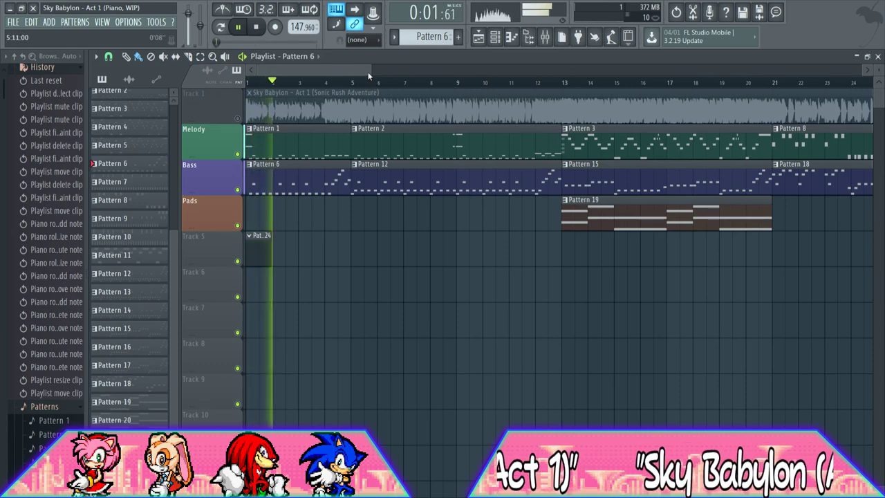
pyautogui.scroll(3, 369, 76)
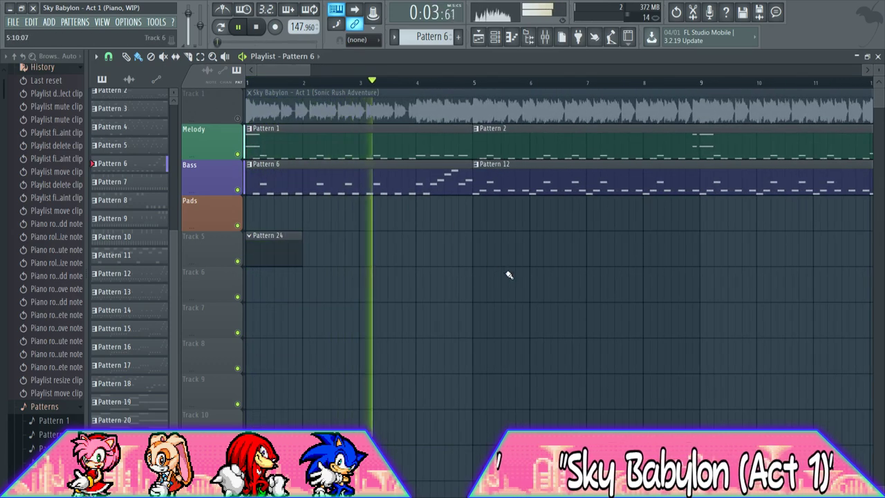
pyautogui.press('space')
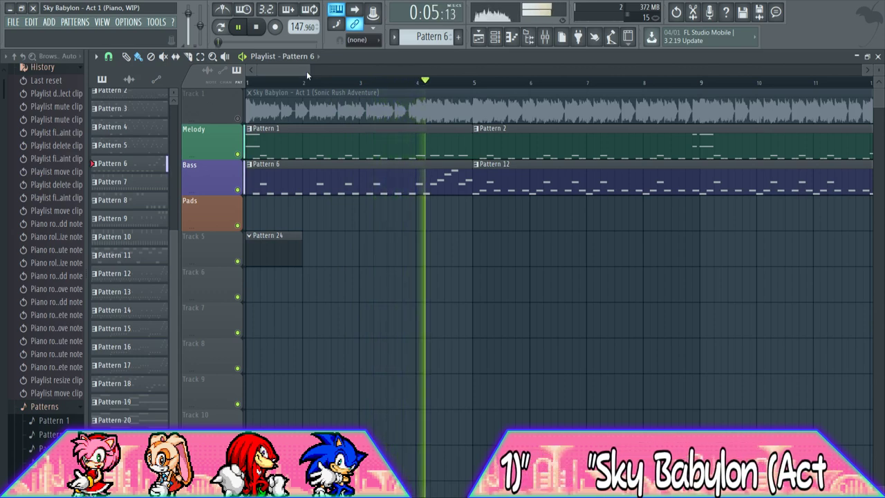
pyautogui.moveTo(307, 71); pyautogui.dragTo(374, 74)
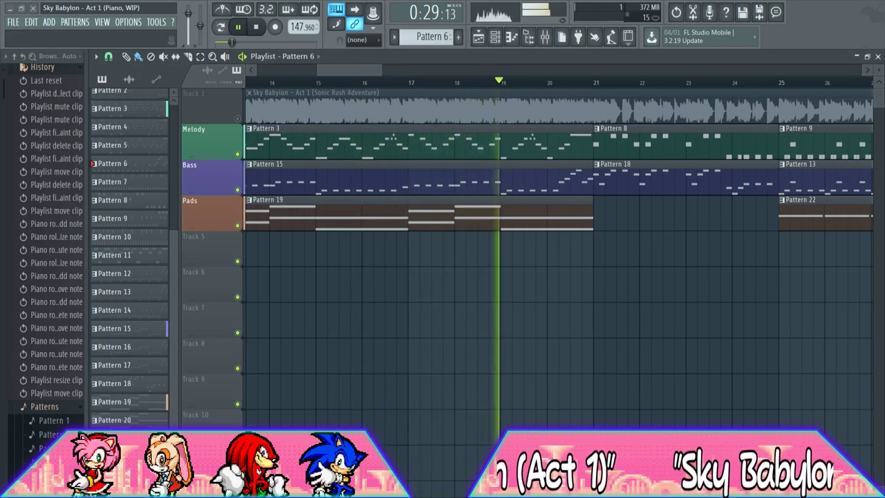
pyautogui.moveTo(359, 68); pyautogui.dragTo(381, 74)
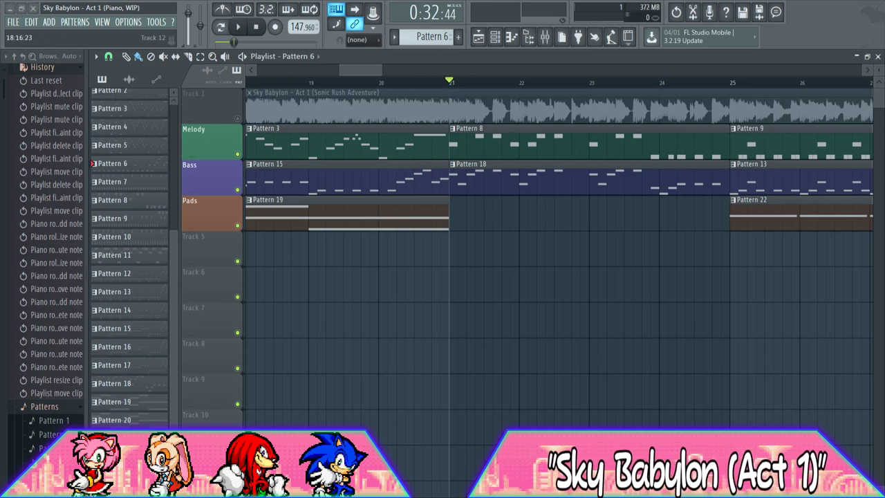
pyautogui.moveTo(370, 66); pyautogui.dragTo(380, 66)
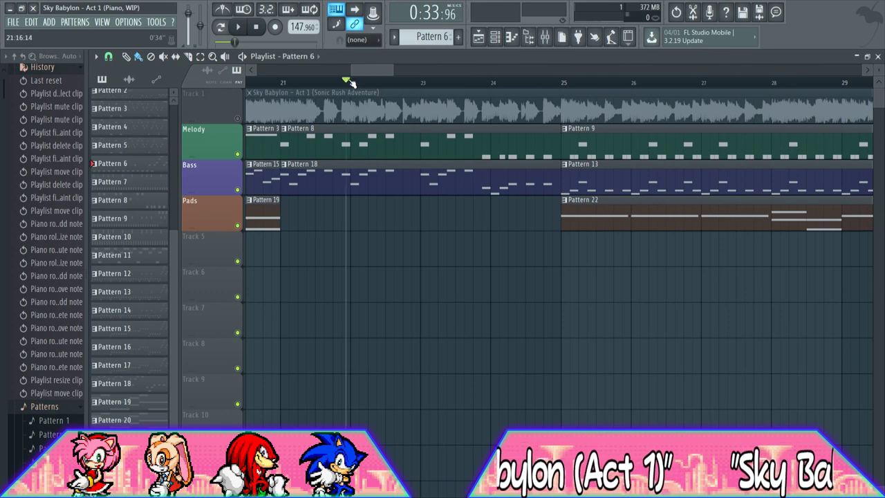
pyautogui.press('space')
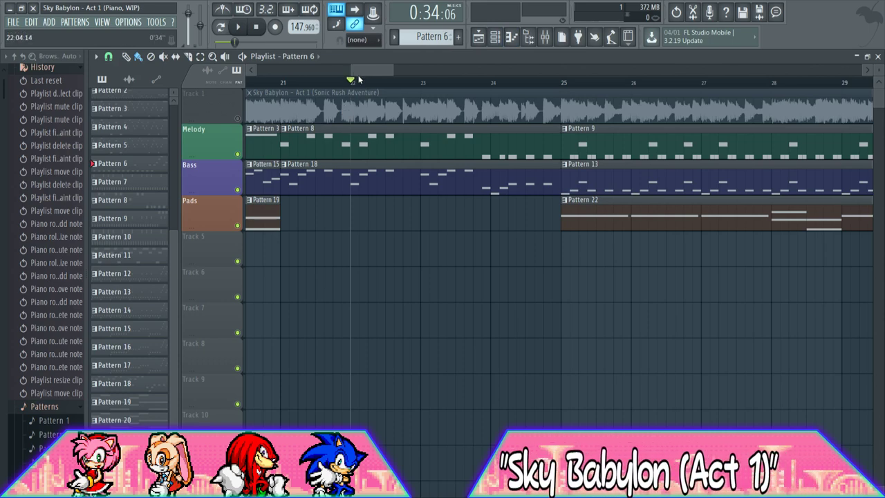
pyautogui.moveTo(368, 71)
pyautogui.mouseDown()
pyautogui.moveTo(269, 71)
pyautogui.moveTo(371, 68)
pyautogui.mouseUp()
# Delete the Pattern 24 clip on Track 5 at bar 1 and place Pattern 24 on the Pads track at bar 21
pyautogui.rightClick(298, 252)
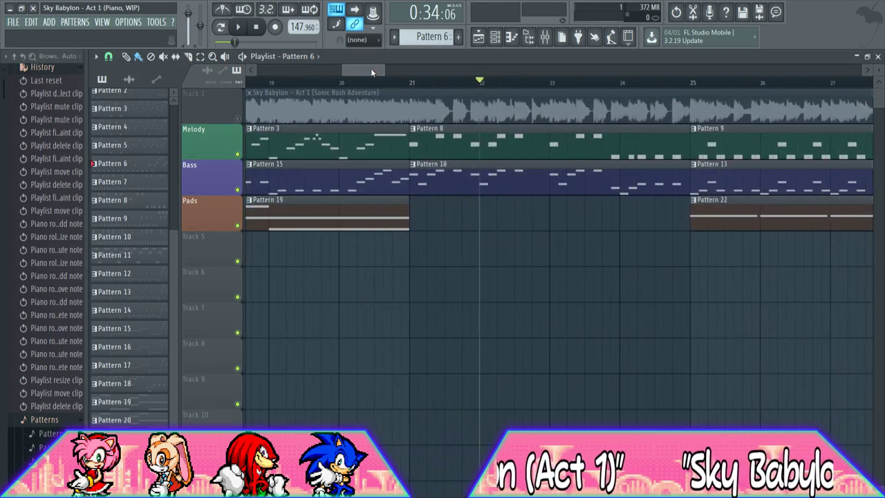
pyautogui.click(505, 36)
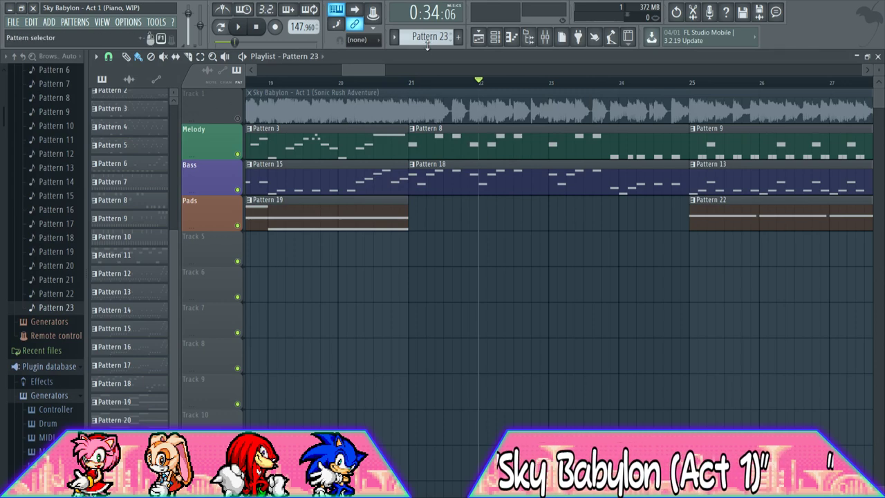
pyautogui.scroll(-1, 427, 41)
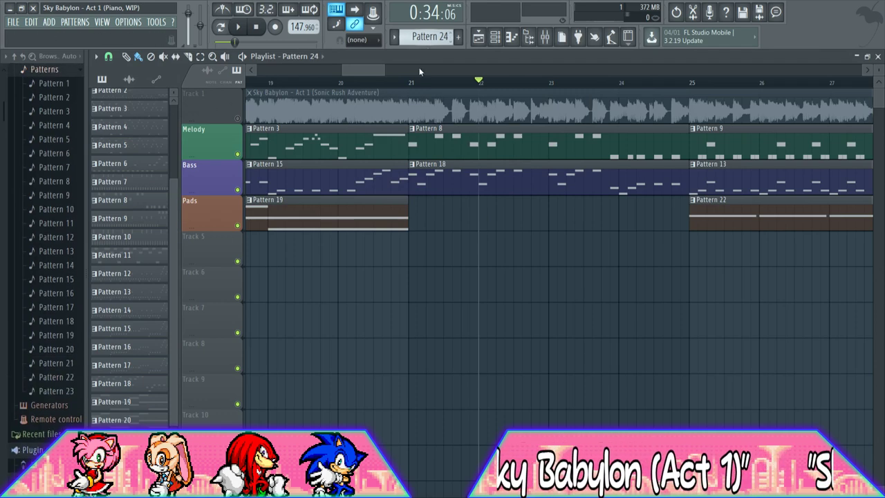
pyautogui.click(408, 257)
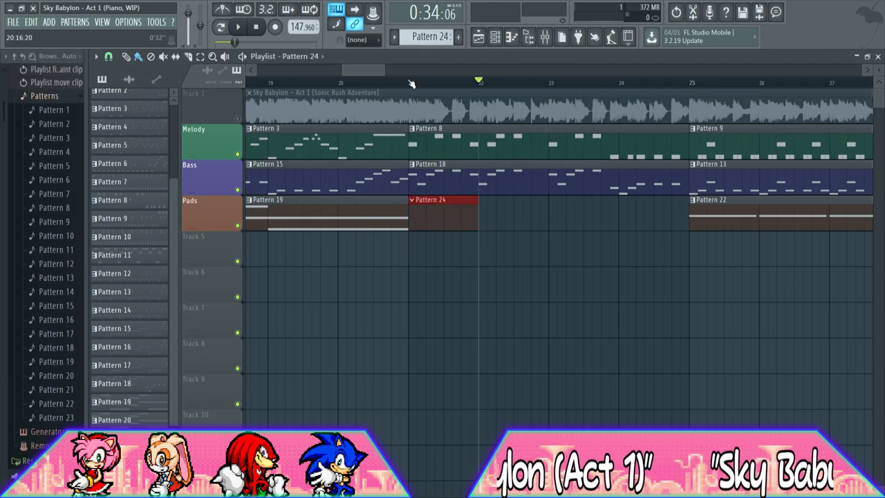
# Move the Pattern 24 clip to bar 22 and audition the soloed reference recording from there
pyautogui.rightClick(239, 120)
pyautogui.press('space')
pyautogui.moveTo(431, 208); pyautogui.dragTo(507, 219)
pyautogui.press('space')
pyautogui.click(365, 81)
pyautogui.press('space')
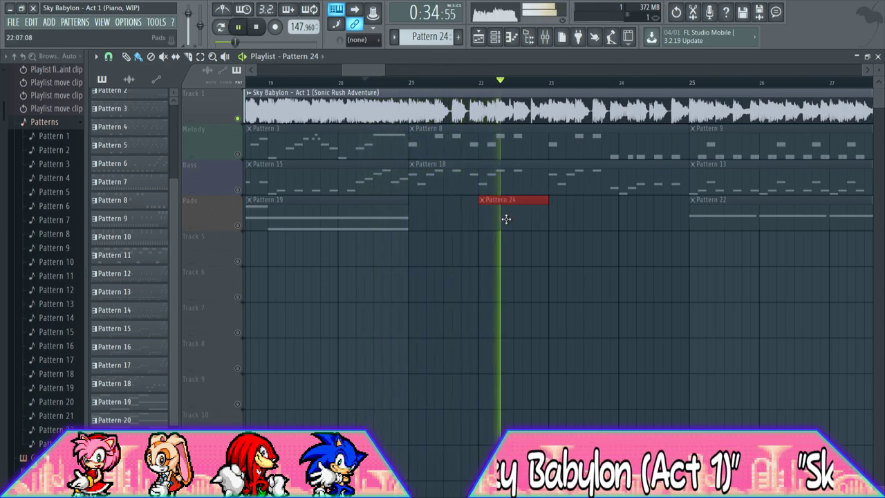
# Unmute the Pads track and open Pattern 24 in the Extra #1 piano roll, replaying the reference around the C6–C7 range
pyautogui.click(237, 226)
pyautogui.press('space')
pyautogui.click(511, 37)
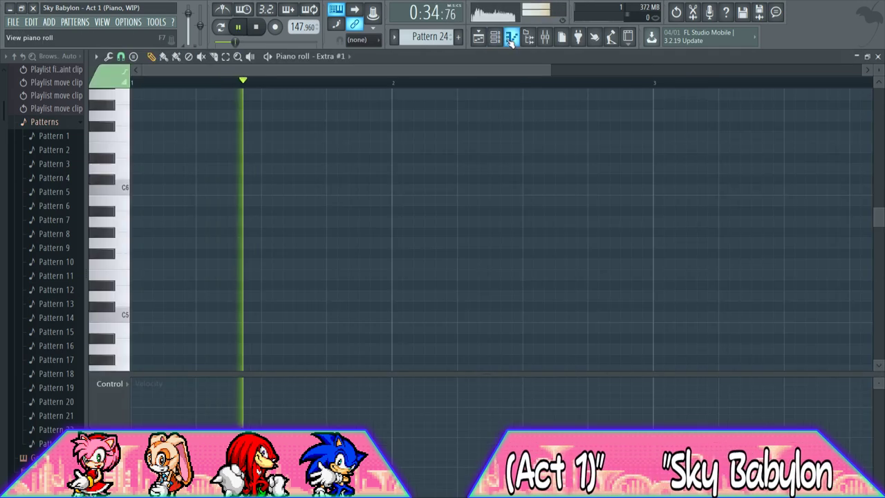
pyautogui.press('space')
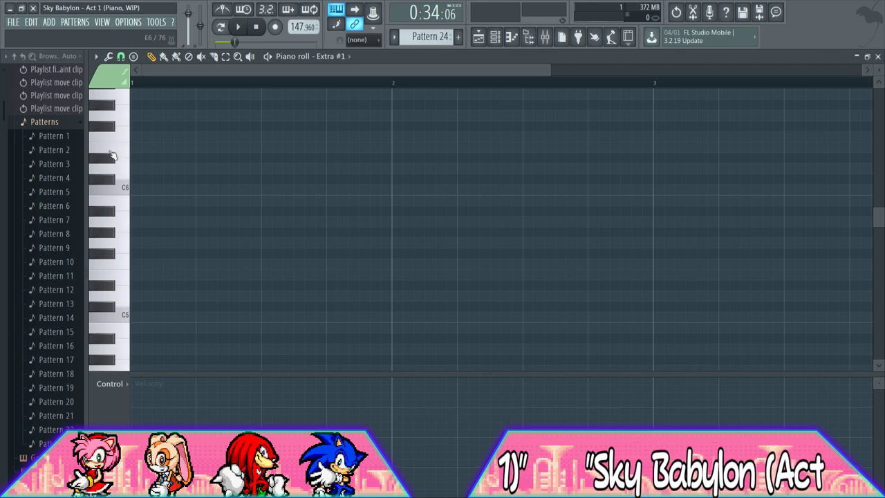
pyautogui.scroll(3, 120, 166)
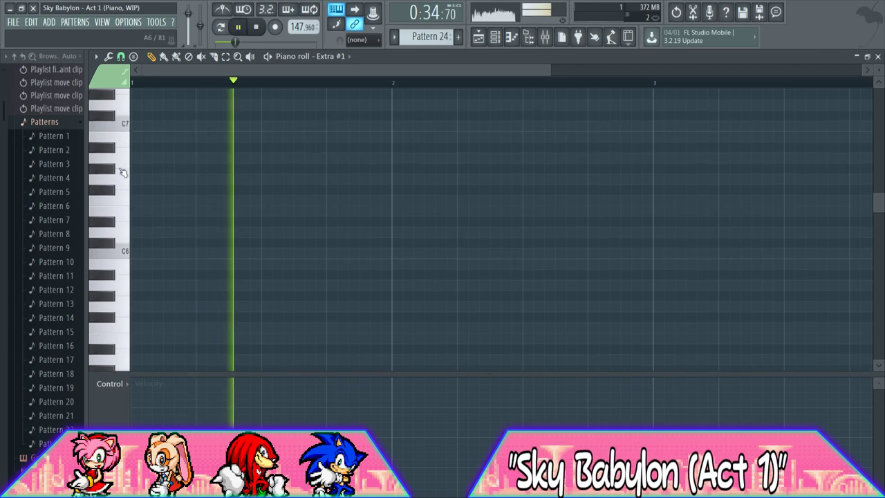
pyautogui.press('space')
pyautogui.press('space')
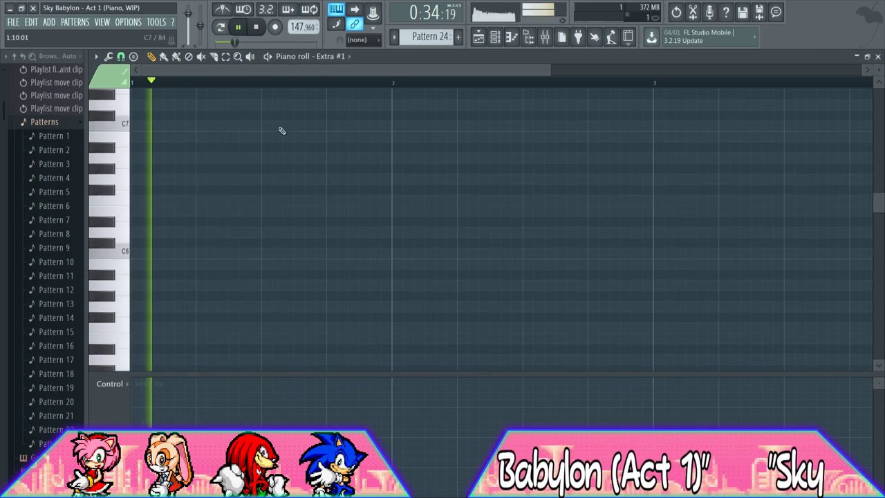
# Place a G6 note in the middle of bar 2 and remove a trial note from bar 1
pyautogui.click(537, 179)
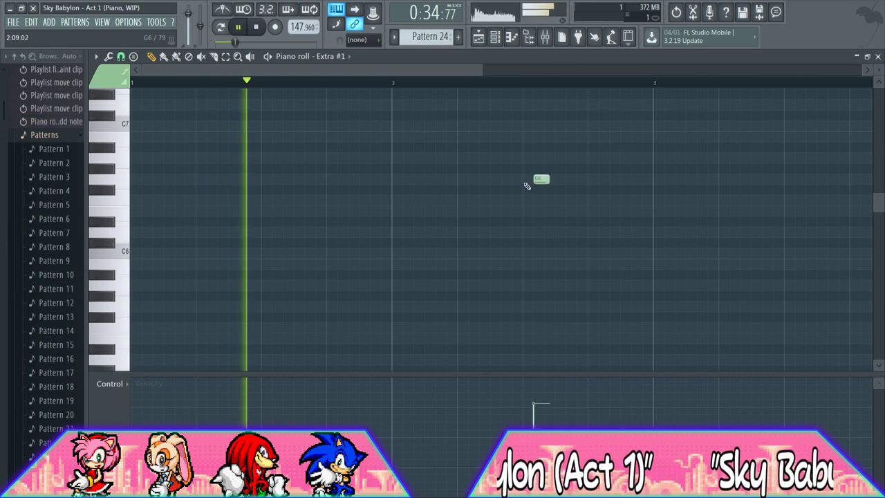
pyautogui.click(288, 195)
pyautogui.rightClick(289, 194)
pyautogui.press('space')
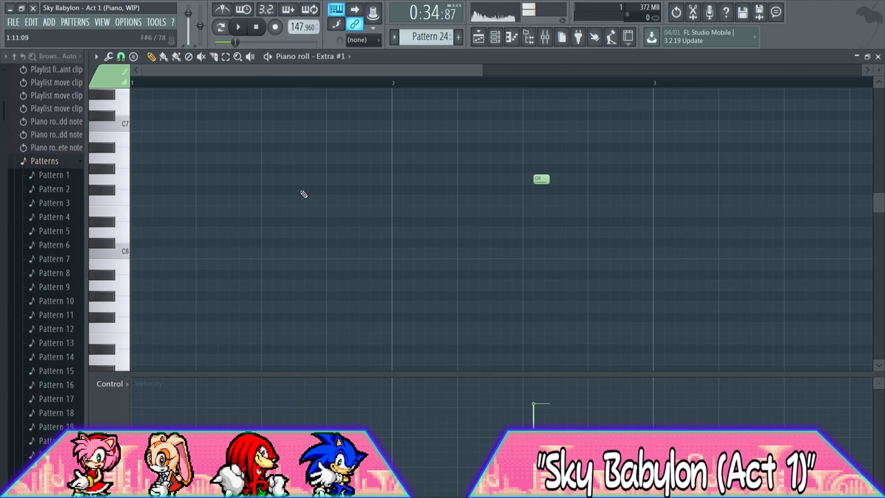
# Audition the reference around step 13 of bar 1 and add short D#6 and G#6 notes there
pyautogui.press('space')
pyautogui.click(330, 83)
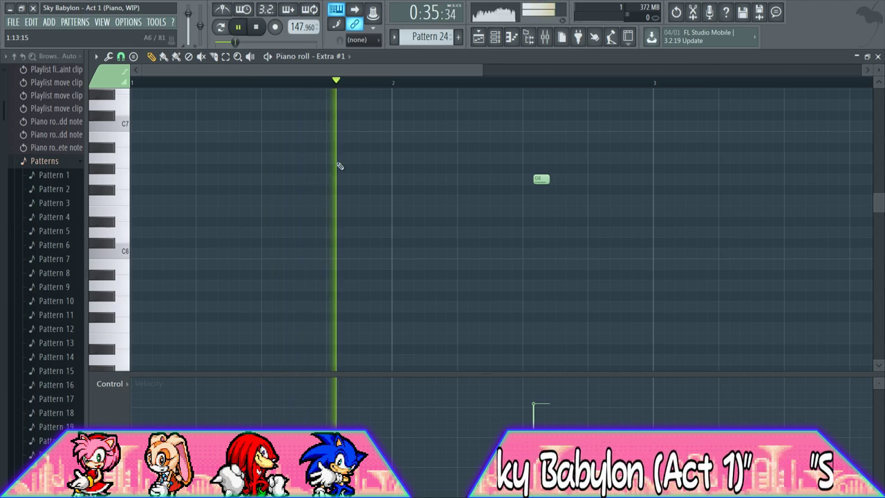
pyautogui.press('space')
pyautogui.click(327, 209)
pyautogui.rightClick(328, 209)
pyautogui.click(327, 209)
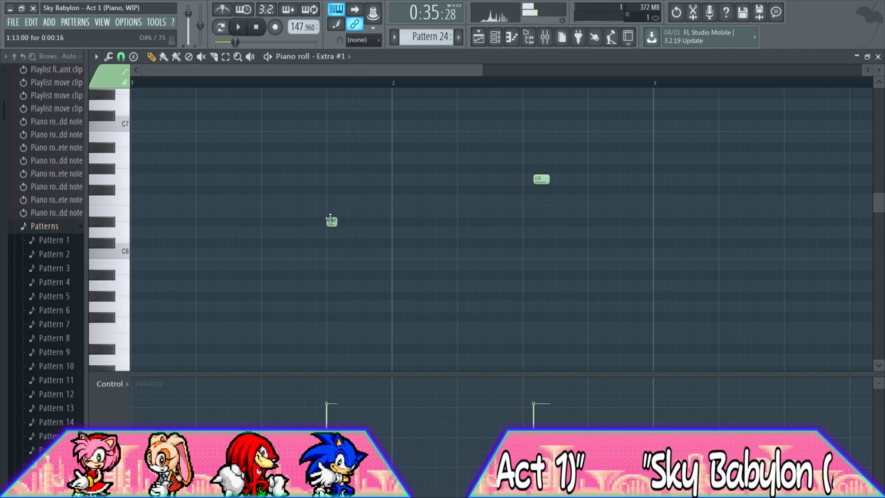
pyautogui.click(341, 170)
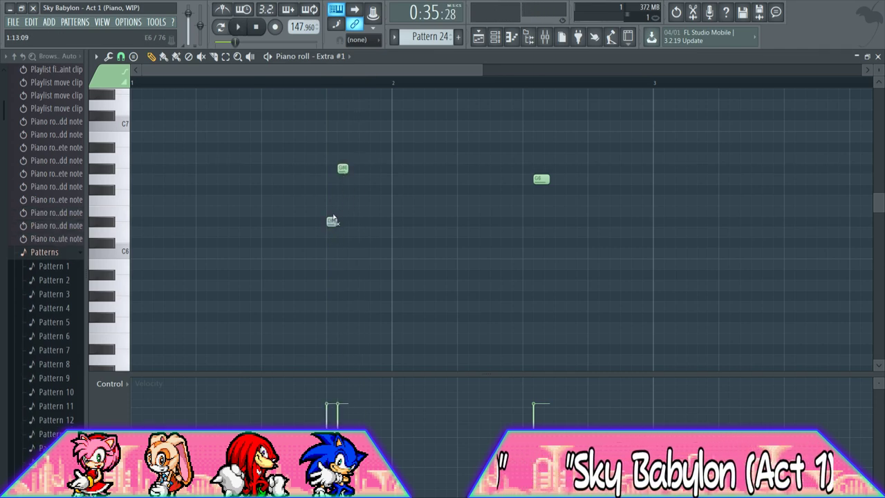
# Replay the passage, delete the D#6 note and place a short F#6 at step 13, directly before the G#6
pyautogui.click(264, 83)
pyautogui.press('space')
pyautogui.press('space')
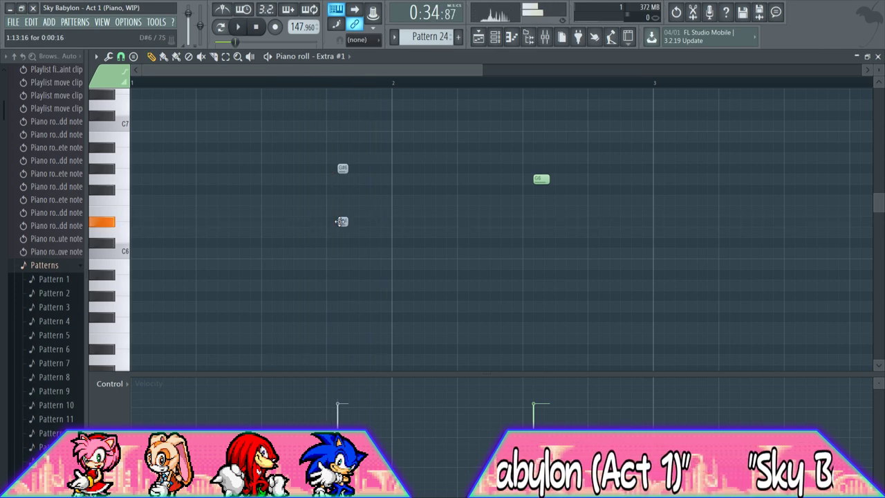
pyautogui.rightClick(332, 221)
pyautogui.press('space')
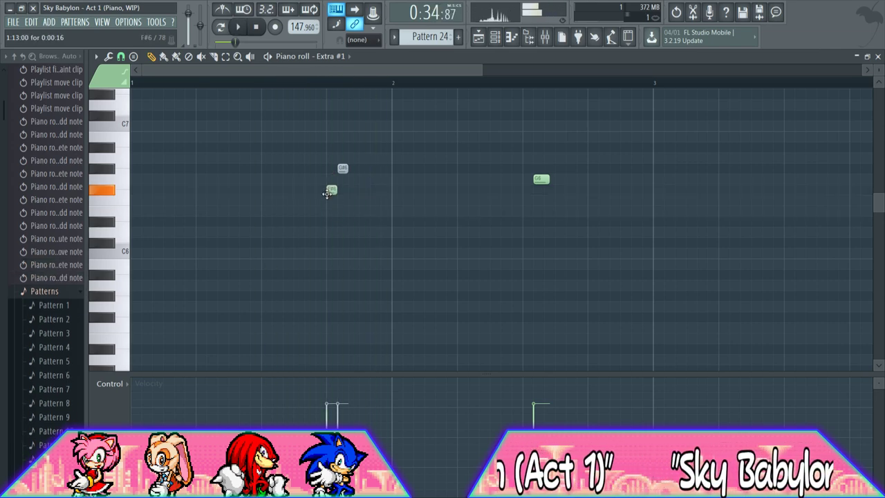
# Mute the F#6 at step 13, replay the passage, and add another short F#6 near the start of bar 2
pyautogui.press('space')
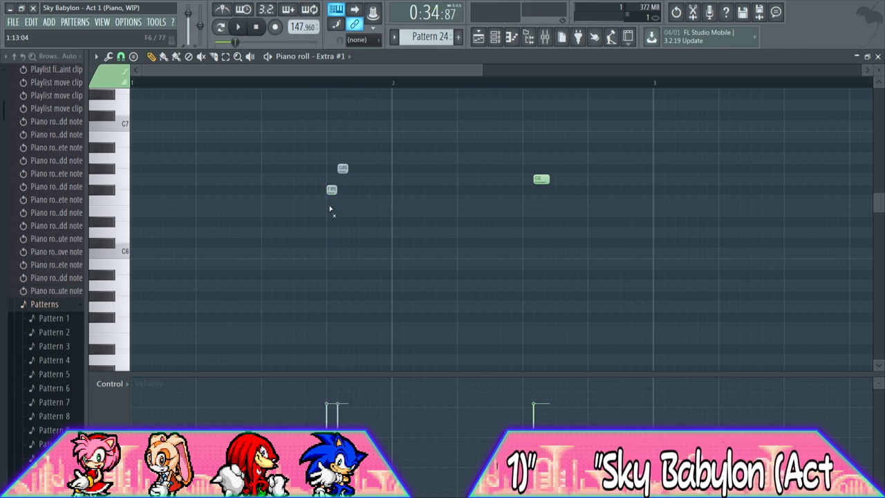
pyautogui.press('space')
pyautogui.press('space')
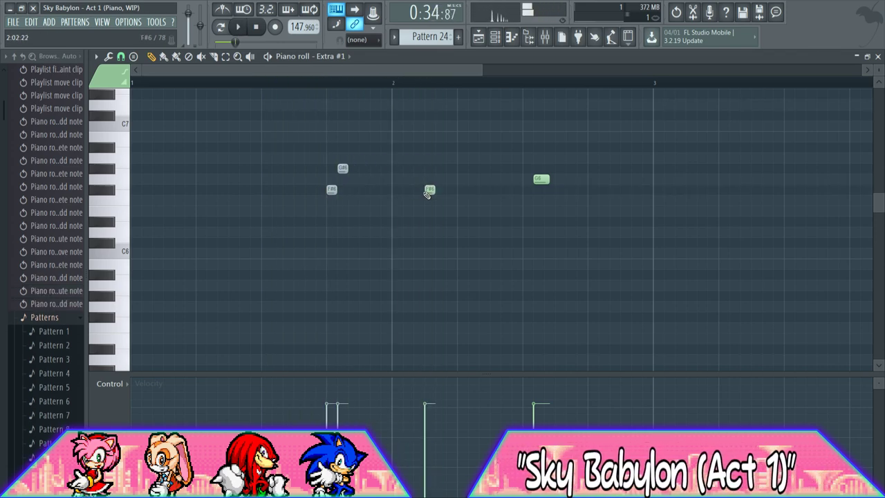
# Replace the short F#6 near the start of bar 2 with a D#6 at step 3 and replay the passage
pyautogui.click(430, 221)
pyautogui.press('space')
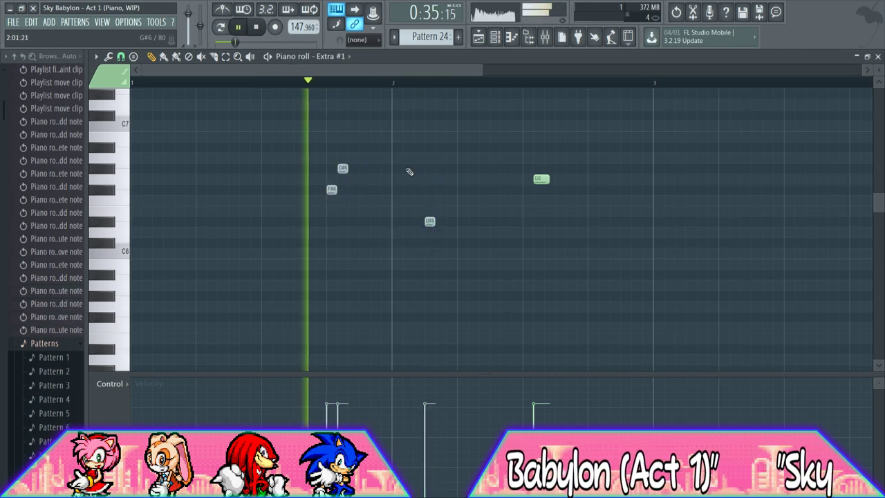
pyautogui.press('space')
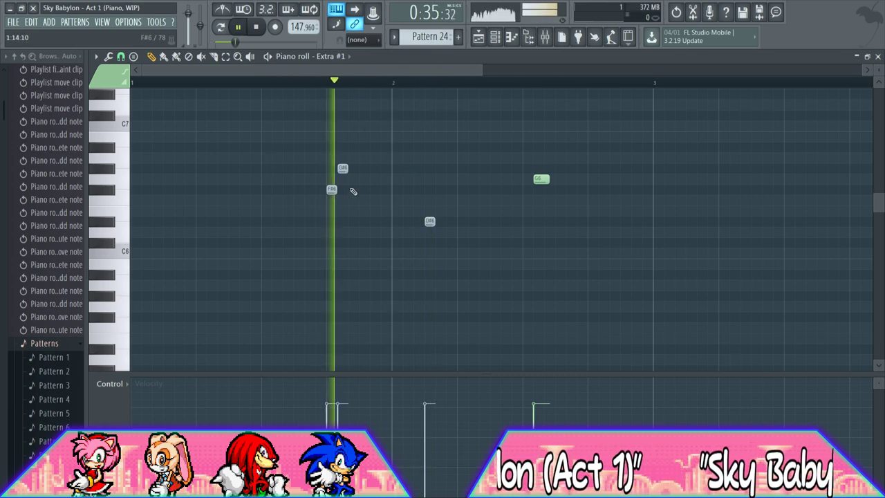
# Lengthen the F#6, G#6 and D#6 notes to two steps each, with G#6 directly after F#6, and delete the G6 in bar 2
pyautogui.moveTo(340, 170); pyautogui.dragTo(361, 171)
pyautogui.click(367, 169)
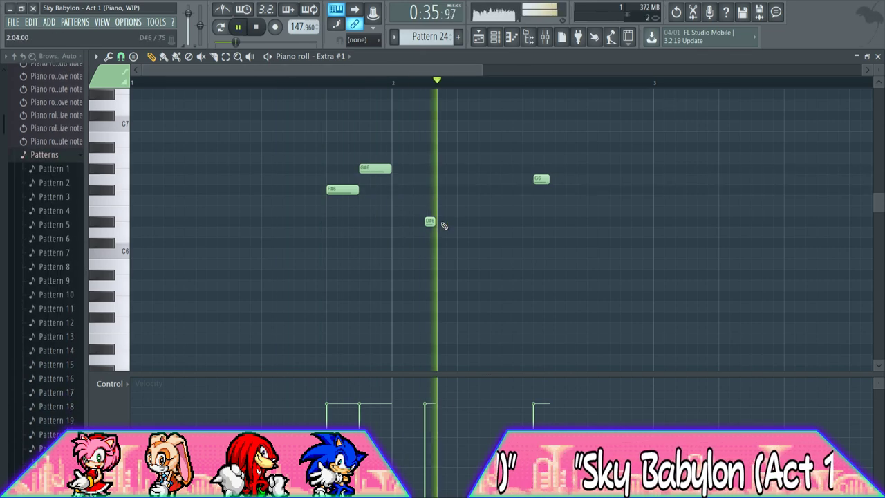
pyautogui.moveTo(433, 223); pyautogui.dragTo(454, 223)
pyautogui.press('space')
pyautogui.rightClick(541, 179)
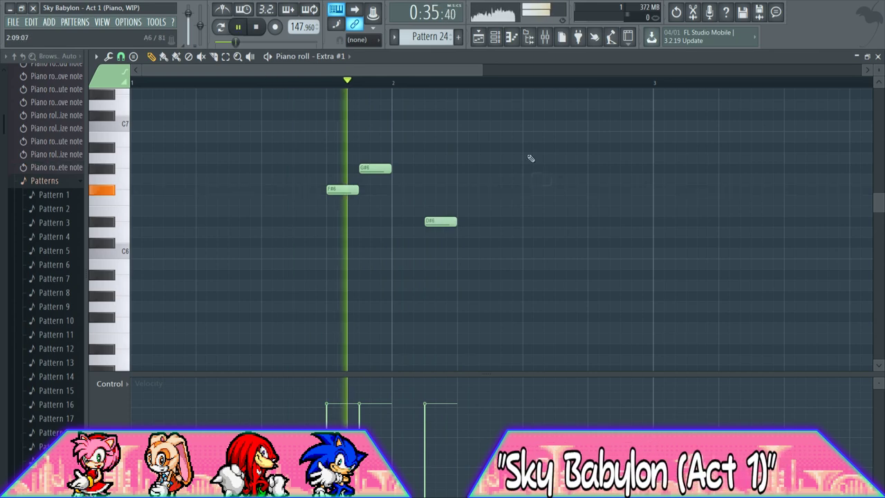
# Switch to the playlist, take the reference track off solo and mute it so the transcribed tracks are heard alone
pyautogui.click(479, 37)
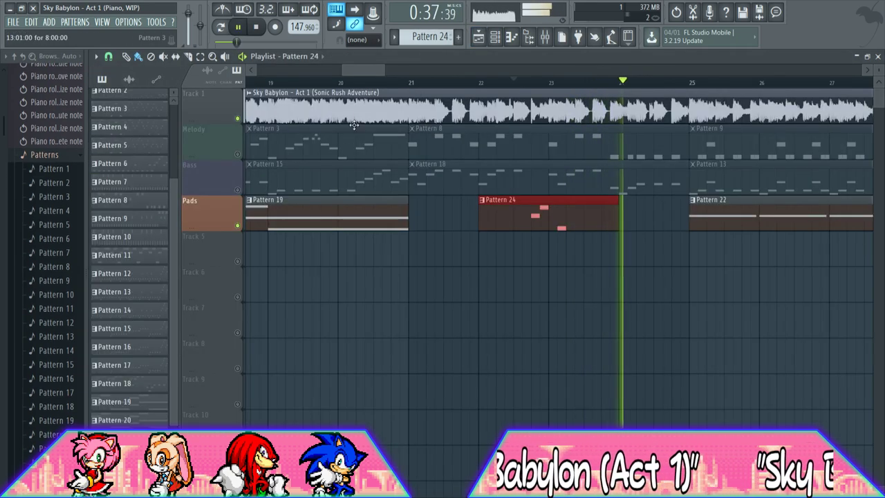
pyautogui.rightClick(237, 119)
pyautogui.rightClick(238, 119)
pyautogui.click(237, 119)
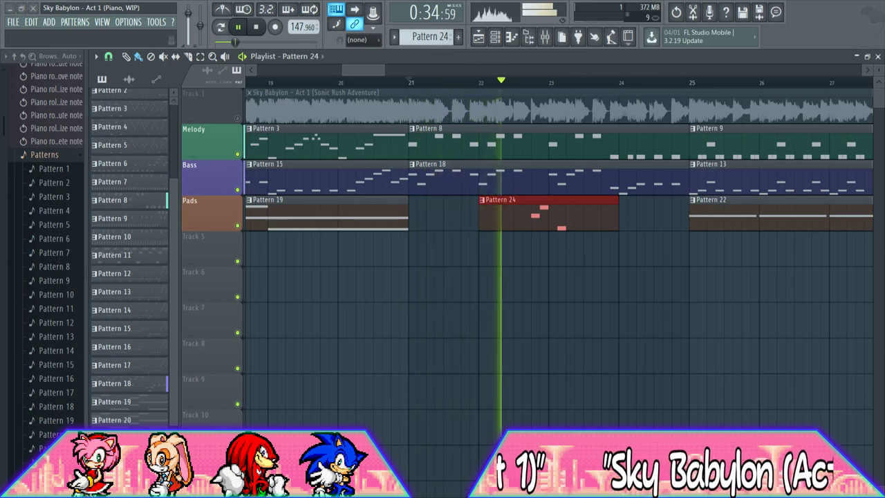
# Listen to the Melody, Bass and Pads tracks without the reference from bar 22 past bar 61, and return to the song start
pyautogui.moveTo(380, 68); pyautogui.dragTo(417, 74)
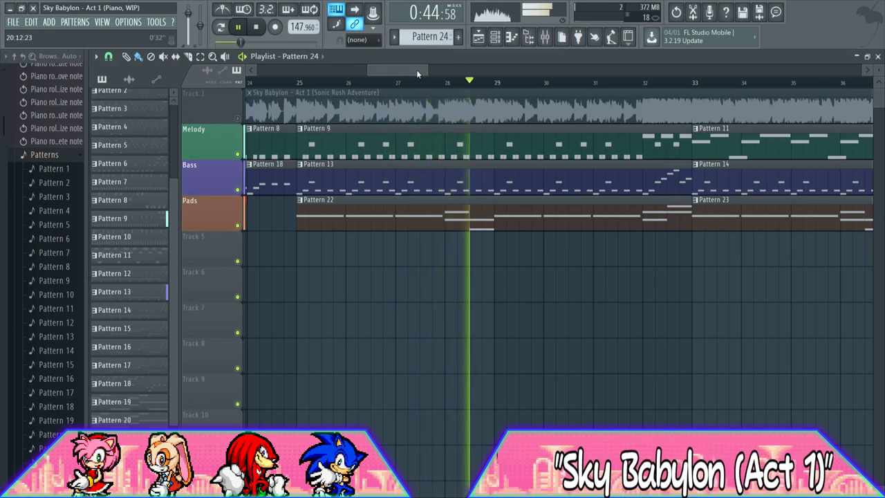
pyautogui.moveTo(420, 72); pyautogui.dragTo(424, 71)
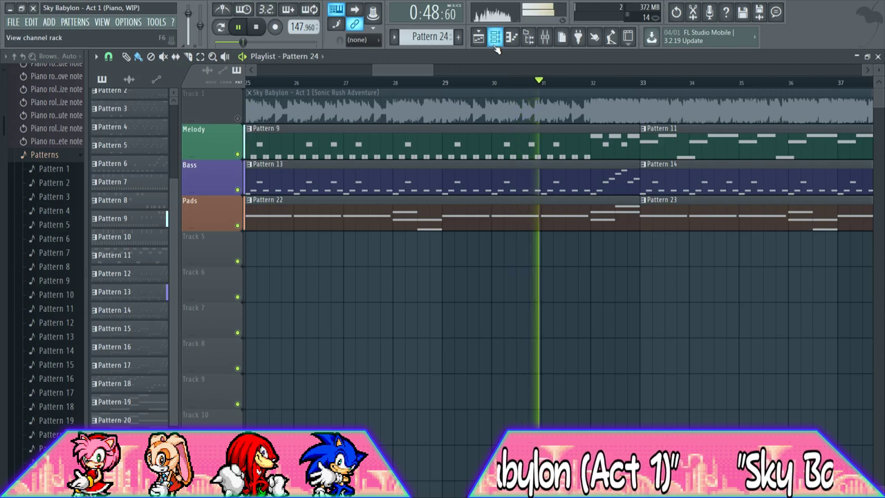
pyautogui.moveTo(434, 68); pyautogui.dragTo(504, 69)
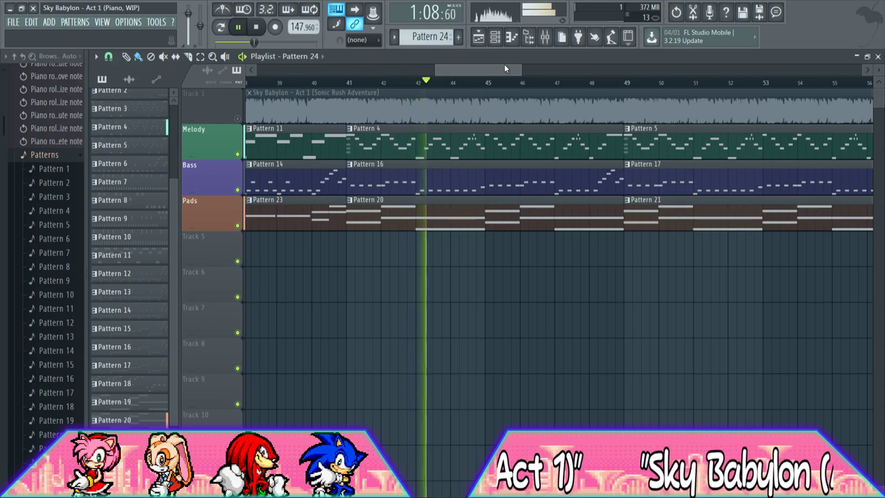
pyautogui.moveTo(505, 66); pyautogui.dragTo(527, 67)
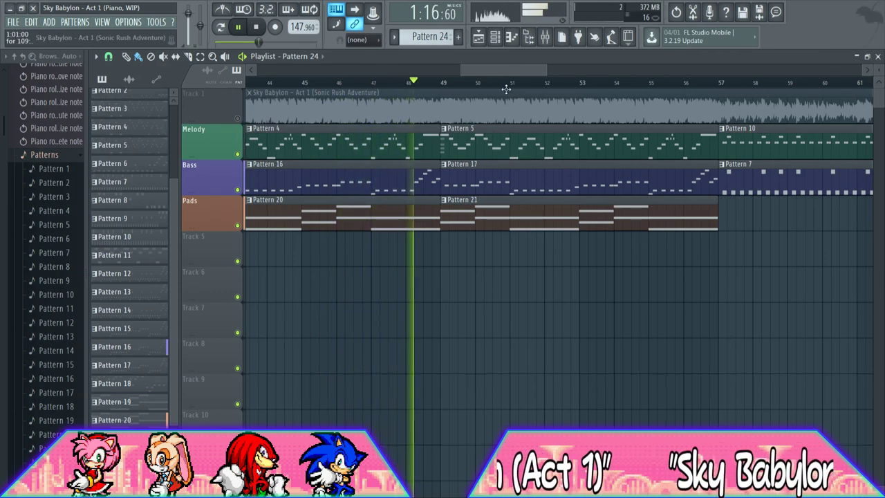
pyautogui.moveTo(520, 67); pyautogui.dragTo(551, 71)
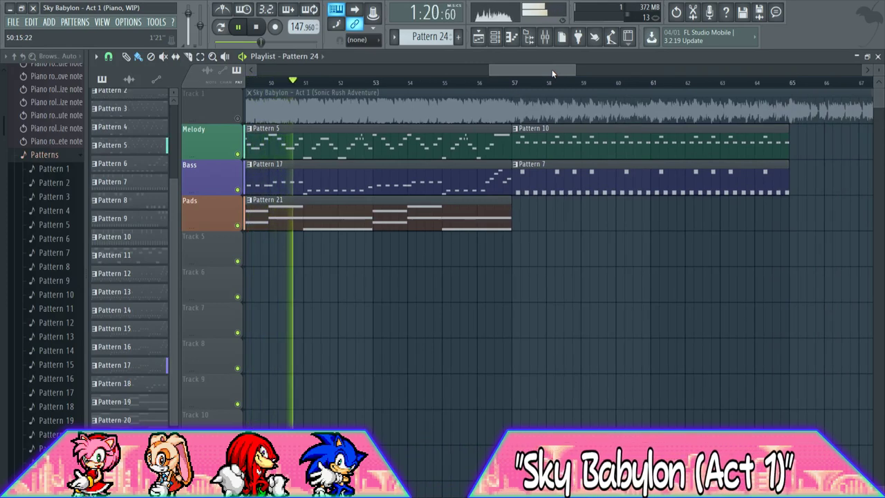
pyautogui.moveTo(577, 69); pyautogui.dragTo(563, 70)
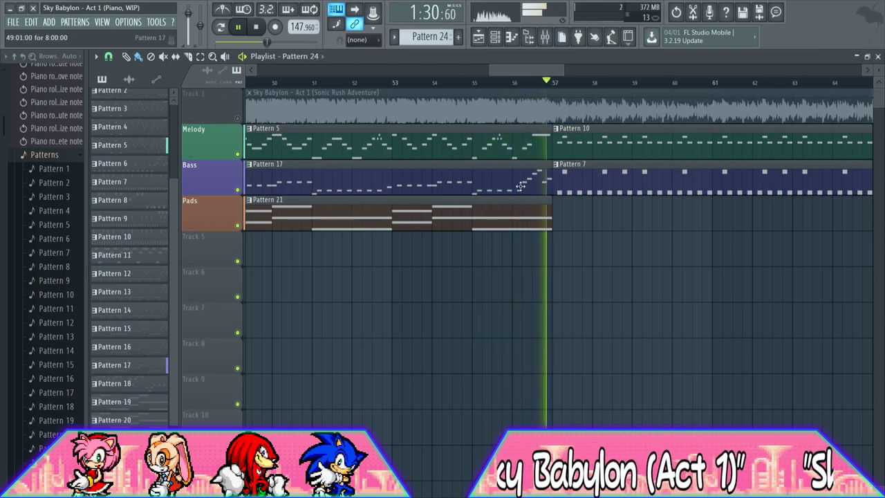
pyautogui.moveTo(550, 68); pyautogui.dragTo(579, 67)
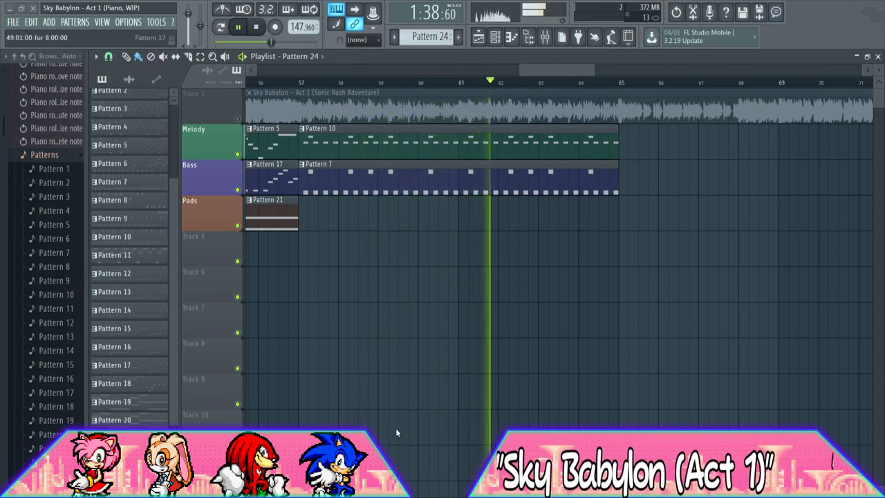
pyautogui.moveTo(518, 72); pyautogui.dragTo(254, 70)
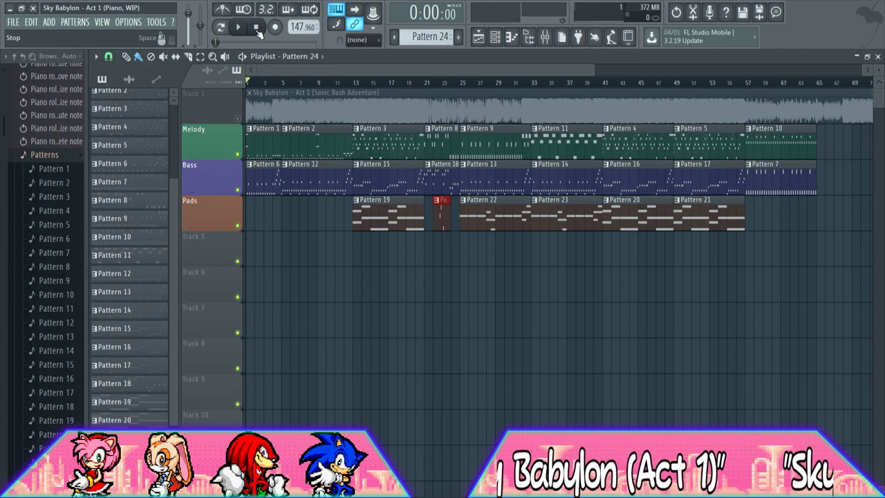
# Unmute the reference track, solo it and listen to the opening bars from bar 1 up to bar 5
pyautogui.click(238, 118)
pyautogui.moveTo(588, 66); pyautogui.dragTo(623, 72)
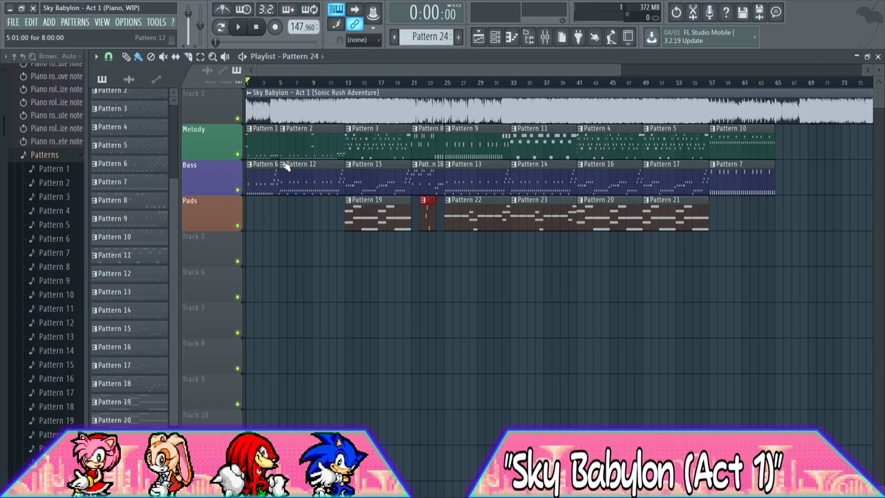
pyautogui.press('space')
pyautogui.rightClick(237, 119)
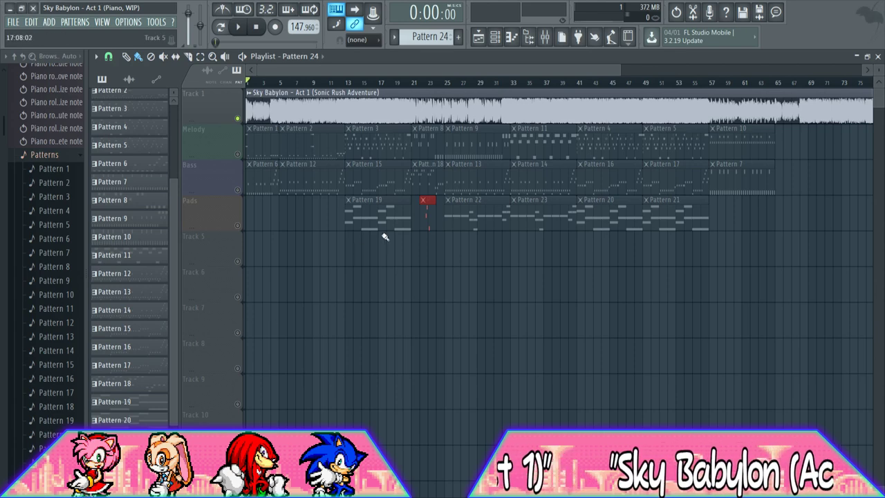
pyautogui.moveTo(621, 70); pyautogui.dragTo(320, 72)
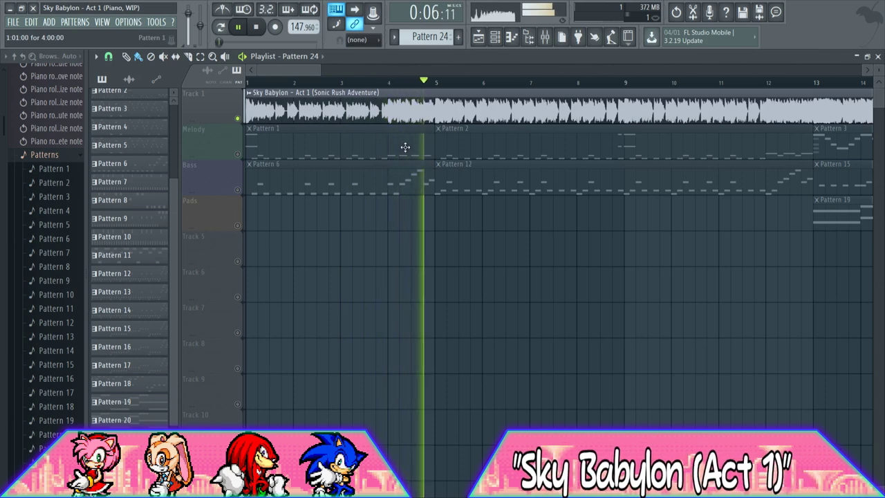
pyautogui.moveTo(303, 66); pyautogui.dragTo(270, 68)
pyautogui.click(438, 84)
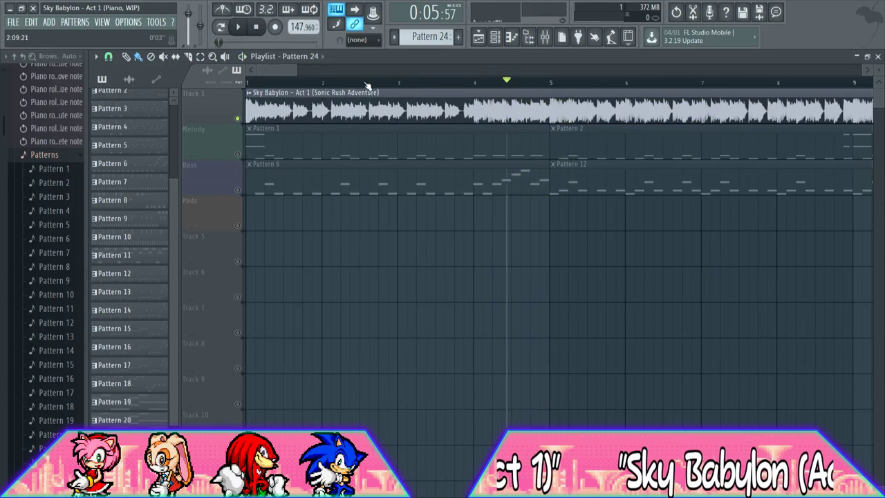
# Enable the Melody track, select Pattern 1 and compare it with the reference around bar 4 by muting and unmuting the reference
pyautogui.click(238, 154)
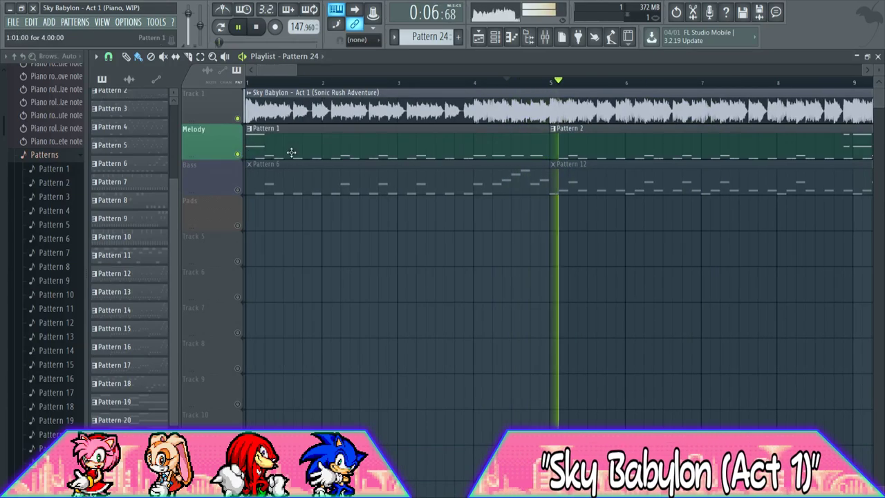
pyautogui.click(536, 138)
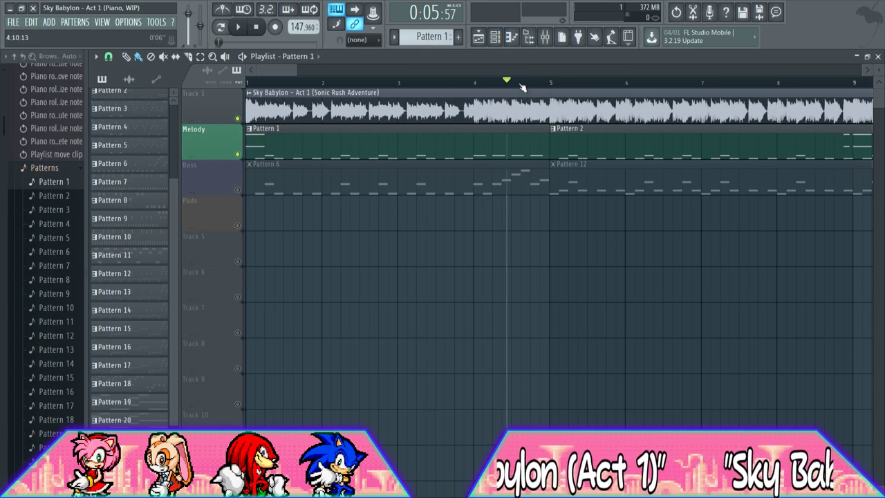
pyautogui.click(237, 119)
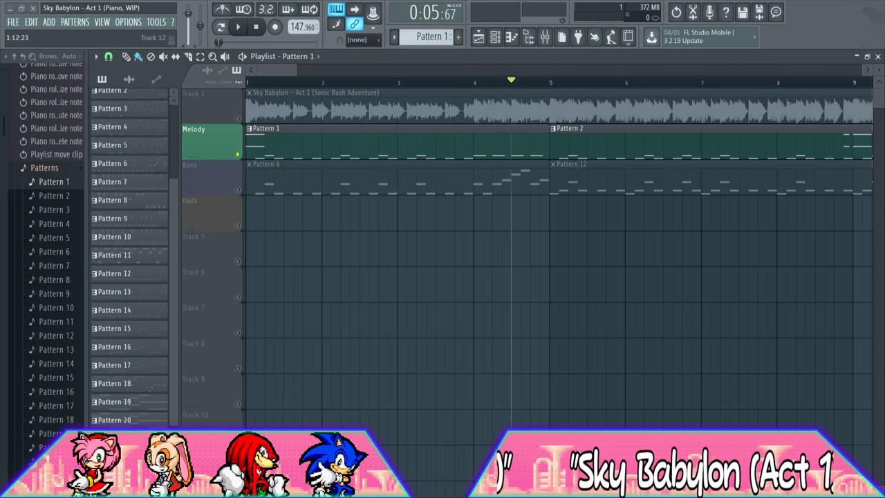
pyautogui.press('space')
pyautogui.press('space')
pyautogui.click(238, 118)
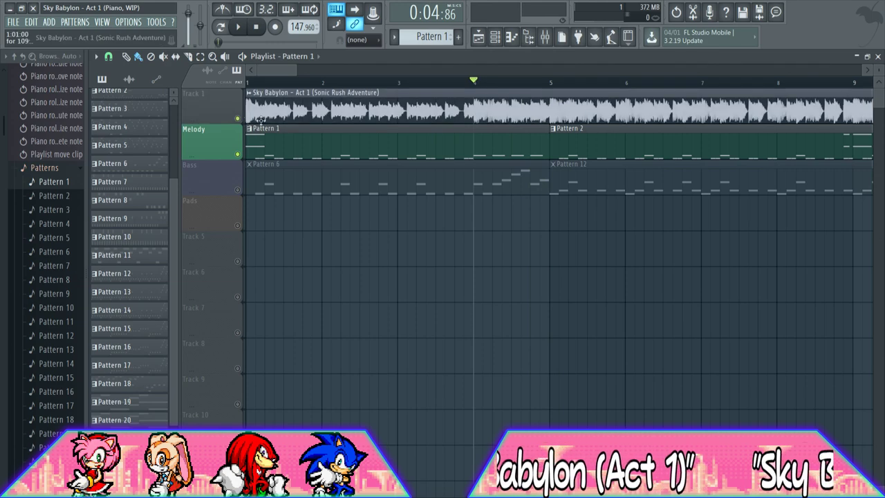
pyautogui.press('space')
# Open Pattern 1 in the piano roll, switch to the Melody channel and show the end of bar 4
pyautogui.click(512, 38)
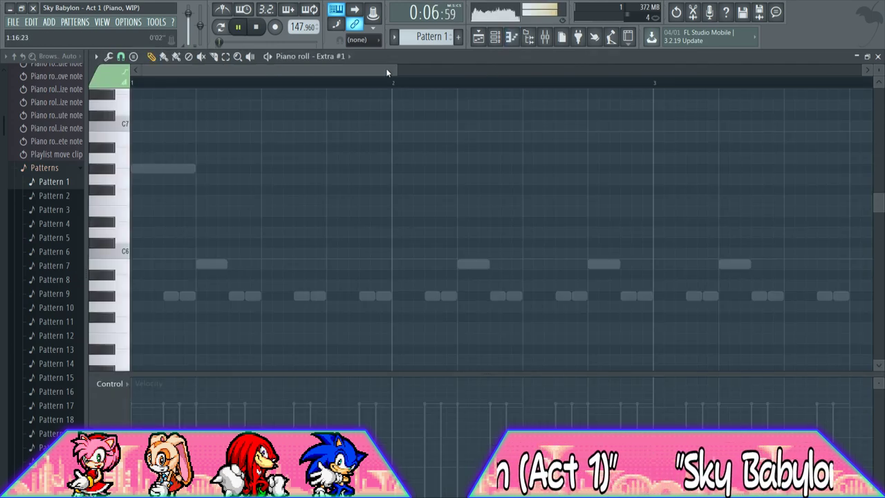
pyautogui.rightClick(471, 268)
pyautogui.press('space')
pyautogui.moveTo(360, 71); pyautogui.dragTo(629, 76)
pyautogui.press('space')
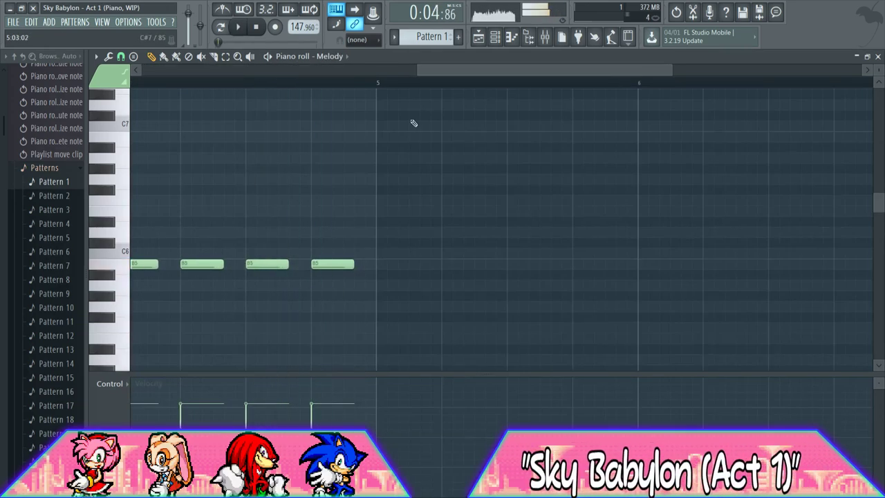
# Try G#6 and G#7 notes at step 13 of bar 4 and play the passage against the reference
pyautogui.click(313, 114)
pyautogui.rightClick(315, 114)
pyautogui.click(315, 167)
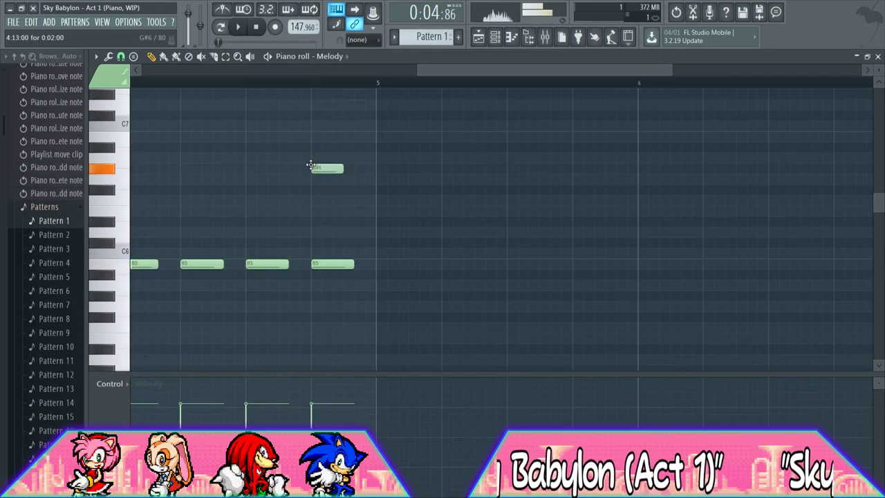
pyautogui.scroll(2, 316, 168)
pyautogui.scroll(2, 316, 168)
pyautogui.click(312, 143)
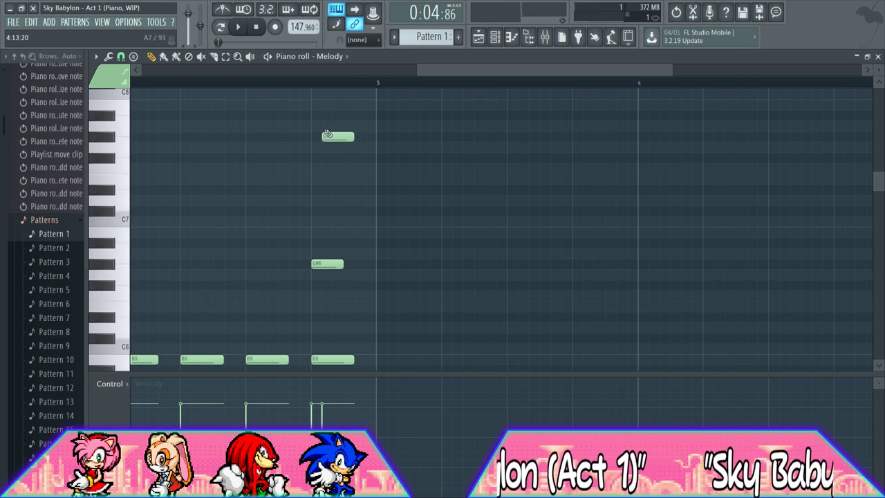
pyautogui.press('space')
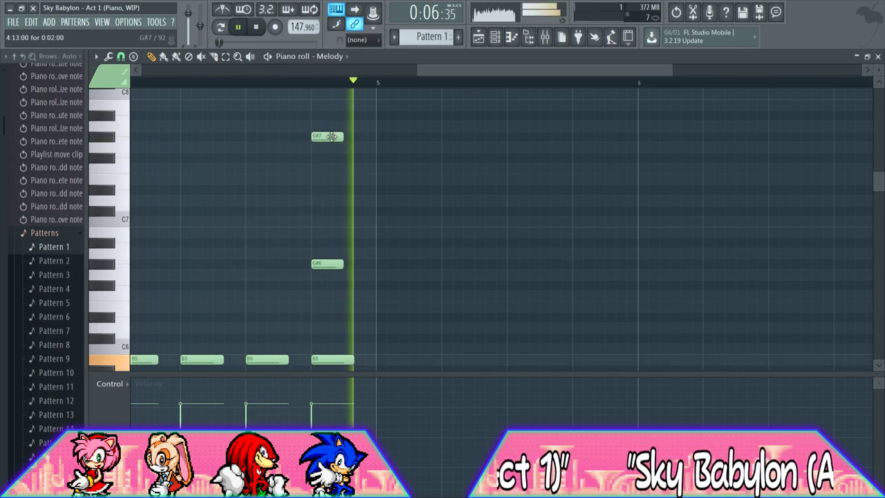
# Replace the G#7 at step 13 with short G#7 notes at step 15 of bar 4 and at the start of bar 5
pyautogui.press('space')
pyautogui.rightClick(322, 136)
pyautogui.click(380, 138)
pyautogui.press('space')
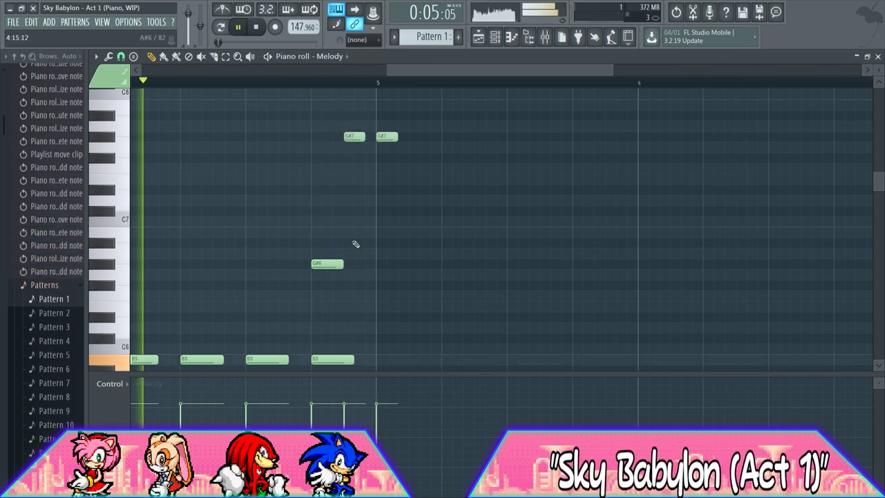
# Replace the G#6 at step 13 with G#6 notes an octave below both G#7s, and lengthen the bar 5 pair to one beat
pyautogui.rightClick(334, 264)
pyautogui.click(348, 264)
pyautogui.click(379, 264)
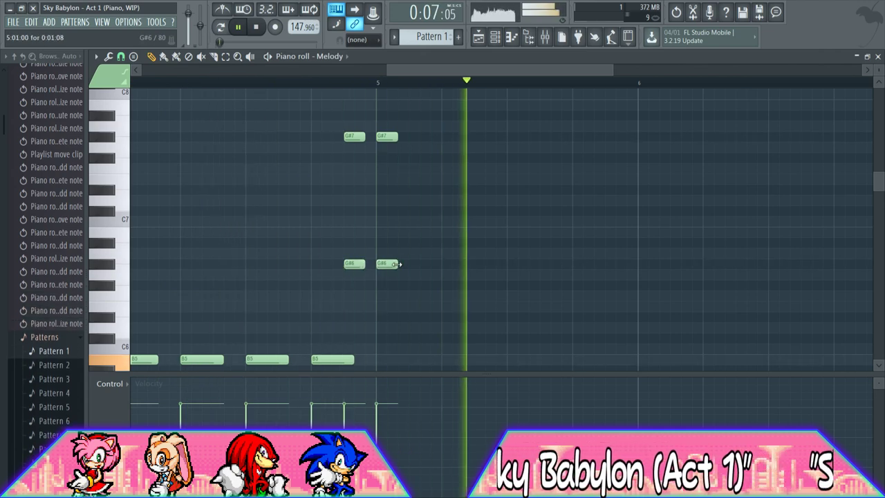
pyautogui.moveTo(397, 264); pyautogui.dragTo(441, 263)
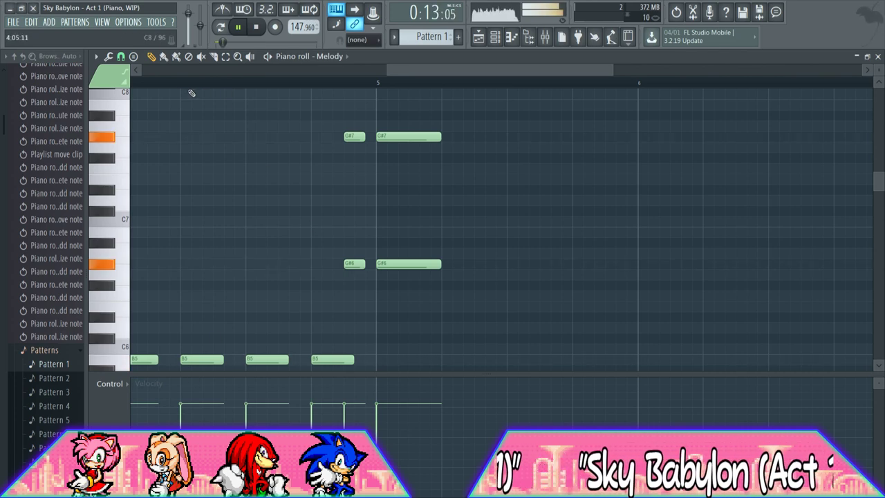
# Return to the playlist, solo the reference track and listen on from bar 5 through bar 18
pyautogui.moveTo(618, 70); pyautogui.dragTo(681, 70)
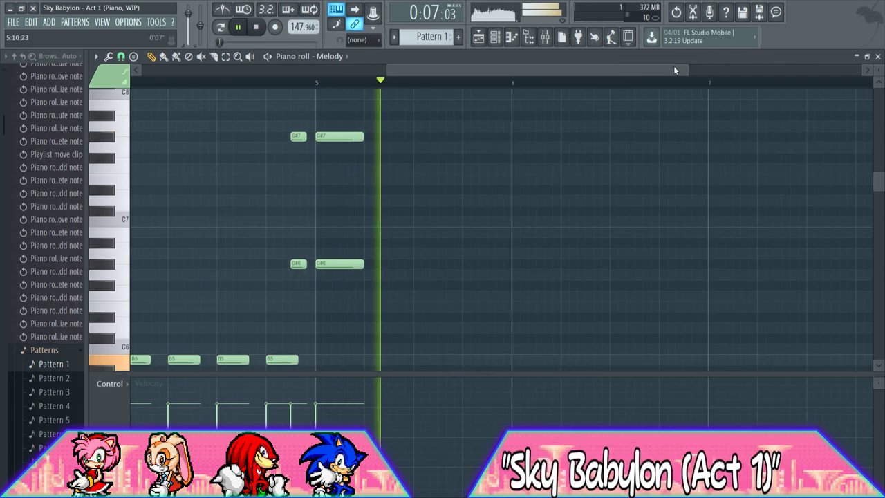
pyautogui.click(478, 38)
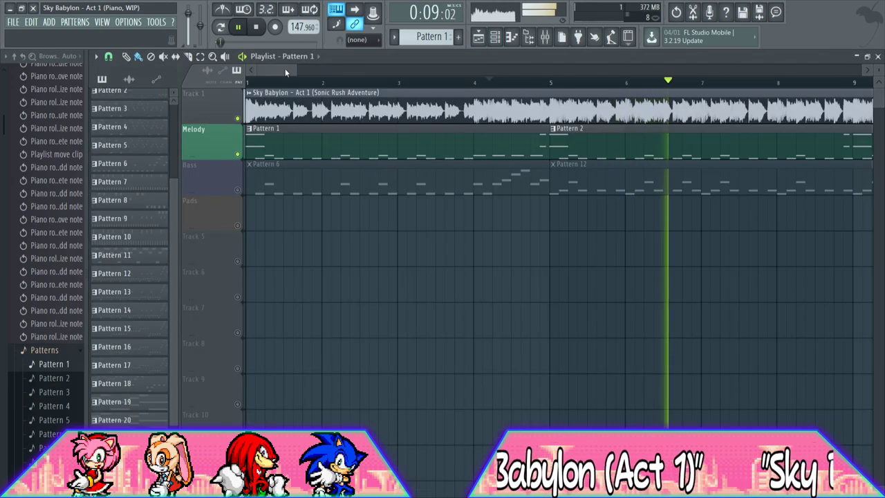
pyautogui.moveTo(296, 70); pyautogui.dragTo(396, 70)
pyautogui.click(238, 155)
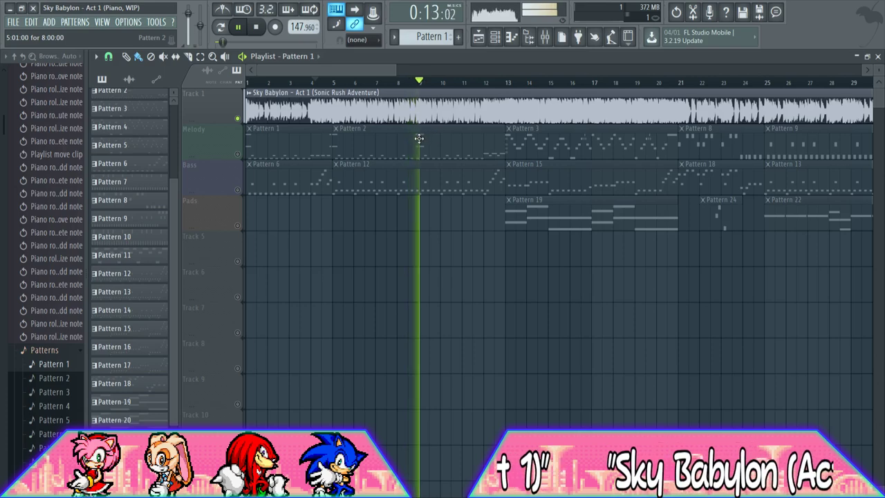
pyautogui.moveTo(355, 70)
pyautogui.mouseDown()
pyautogui.moveTo(413, 69)
pyautogui.moveTo(342, 70)
pyautogui.mouseUp()
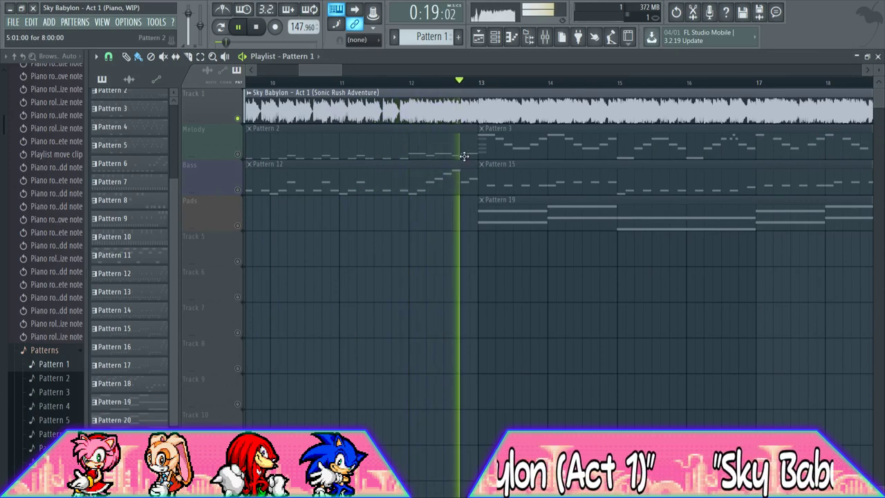
pyautogui.moveTo(332, 69); pyautogui.dragTo(354, 73)
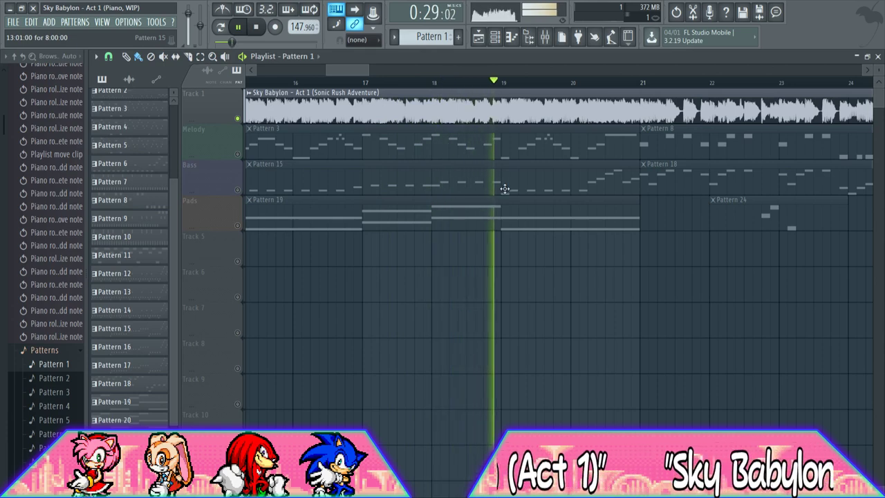
# Listen to the reference track from bar 18 to bar 33, replaying the passage around bar 32
pyautogui.moveTo(343, 71); pyautogui.dragTo(363, 71)
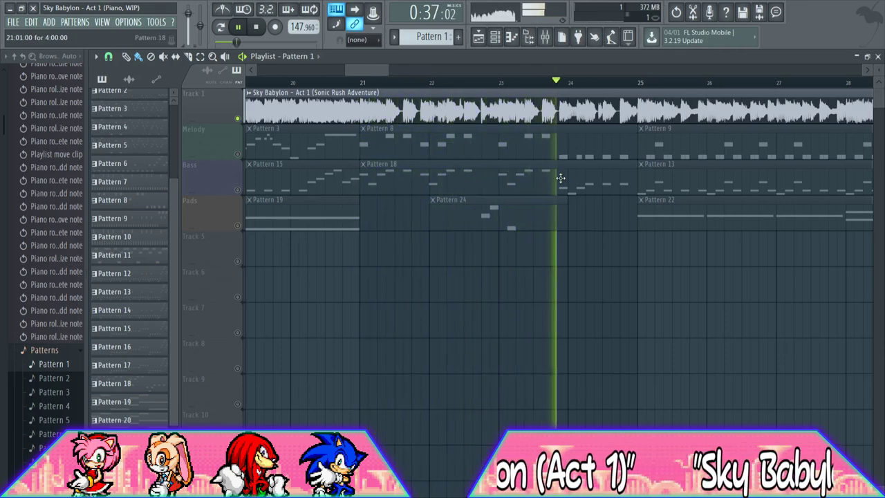
pyautogui.moveTo(379, 70); pyautogui.dragTo(403, 72)
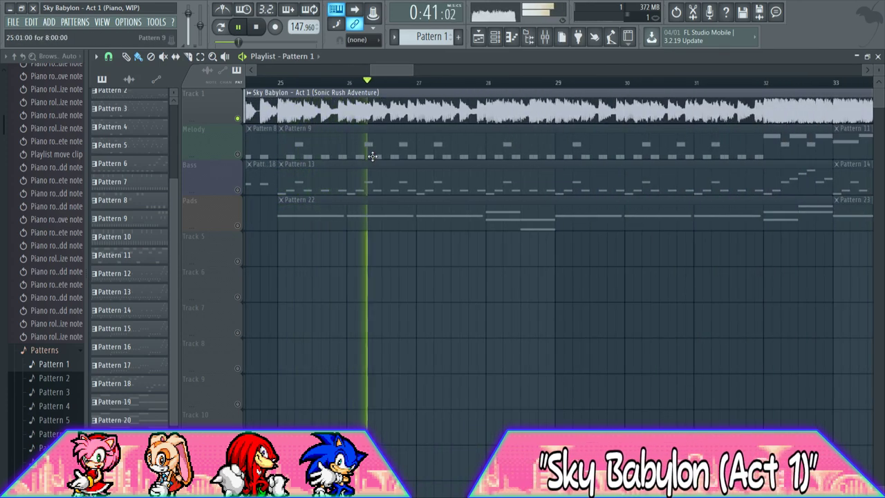
pyautogui.moveTo(399, 69); pyautogui.dragTo(433, 73)
pyautogui.click(418, 82)
pyautogui.click(382, 82)
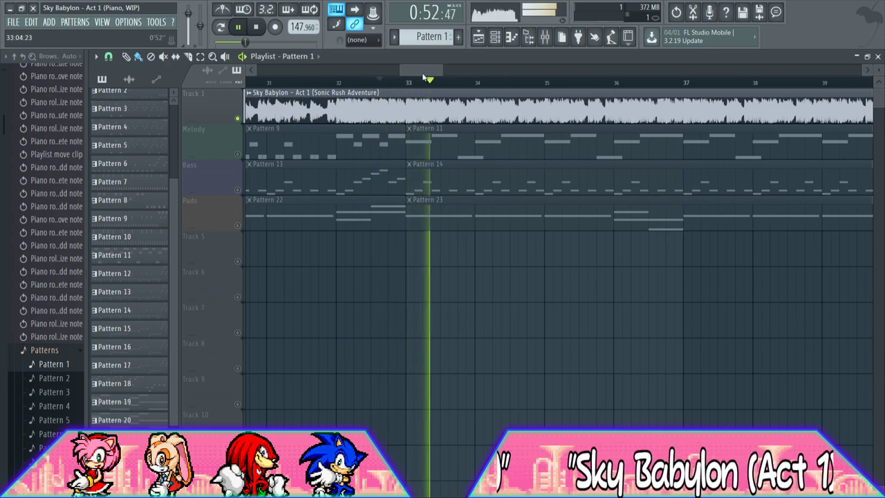
pyautogui.click(335, 84)
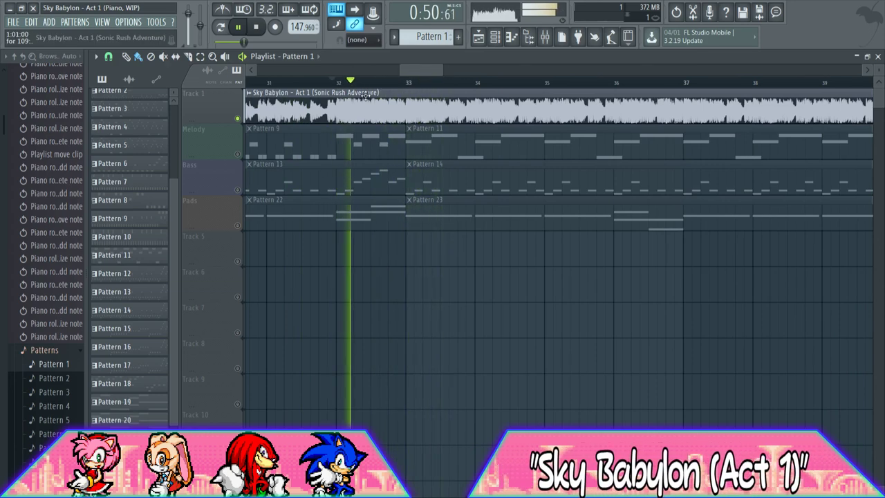
# Add G#6 and G#7 notes in Pattern 9, short at step 15 of bar 8 and one beat long at bar 9, and unmute the Melody track
pyautogui.click(393, 135)
pyautogui.click(511, 37)
pyautogui.moveTo(430, 71); pyautogui.dragTo(605, 69)
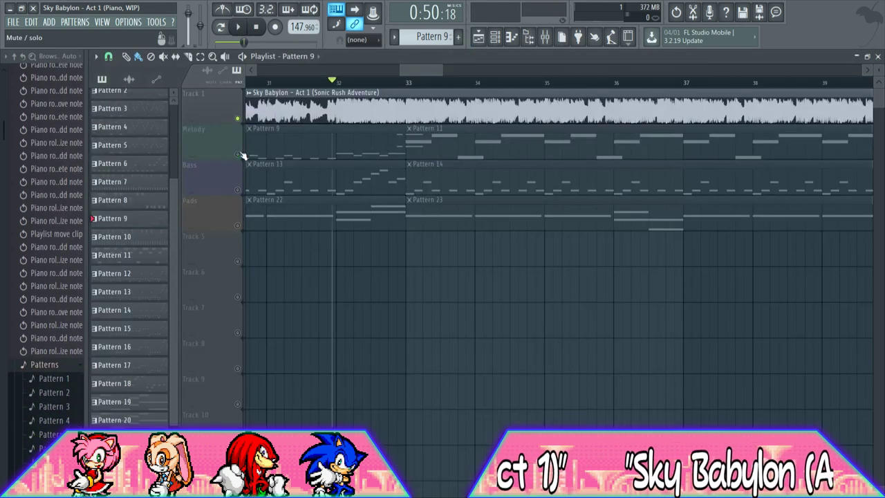
pyautogui.press('F7')
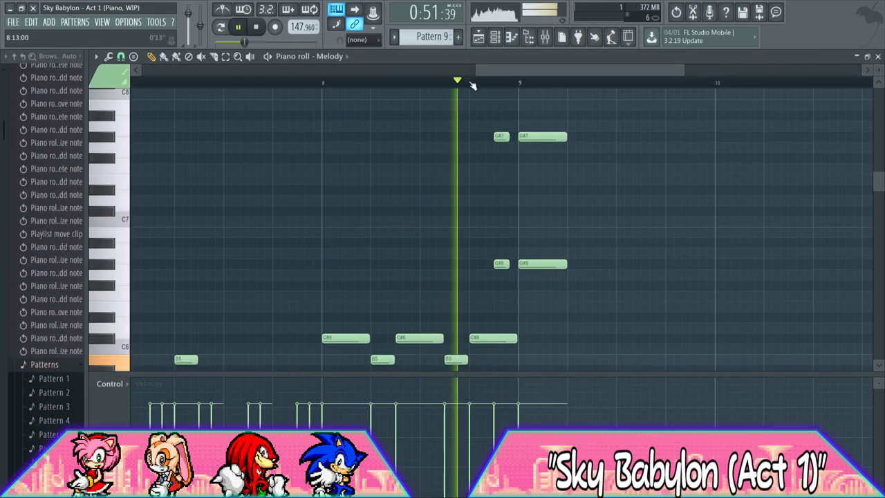
pyautogui.click(478, 39)
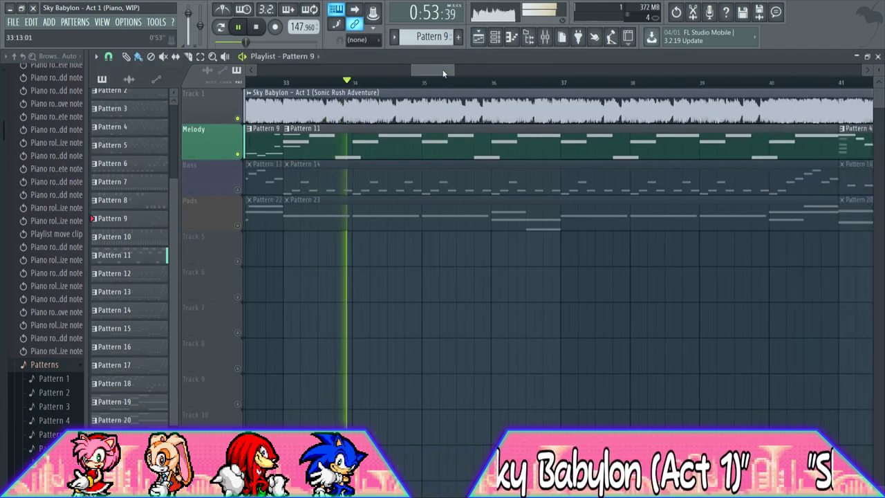
# In Pattern 11, add a one-beat G#7 note at the start of bar 5 and G#6 notes an octave lower
pyautogui.click(490, 135)
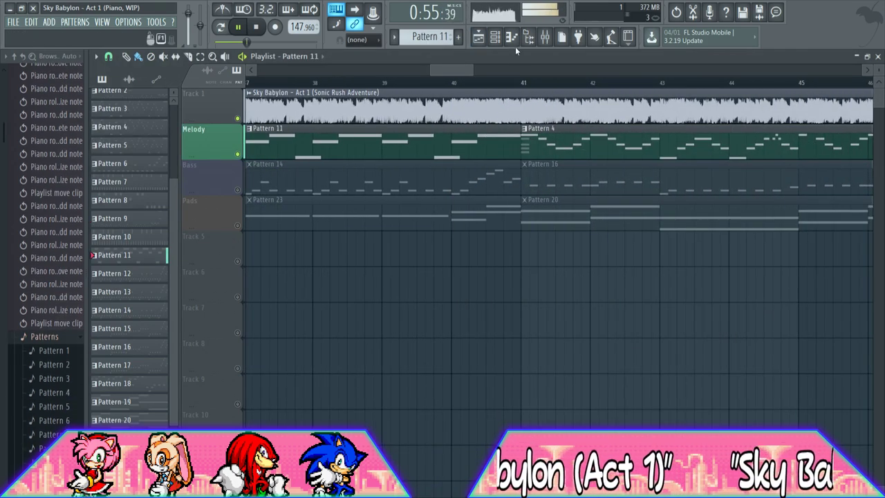
pyautogui.click(513, 36)
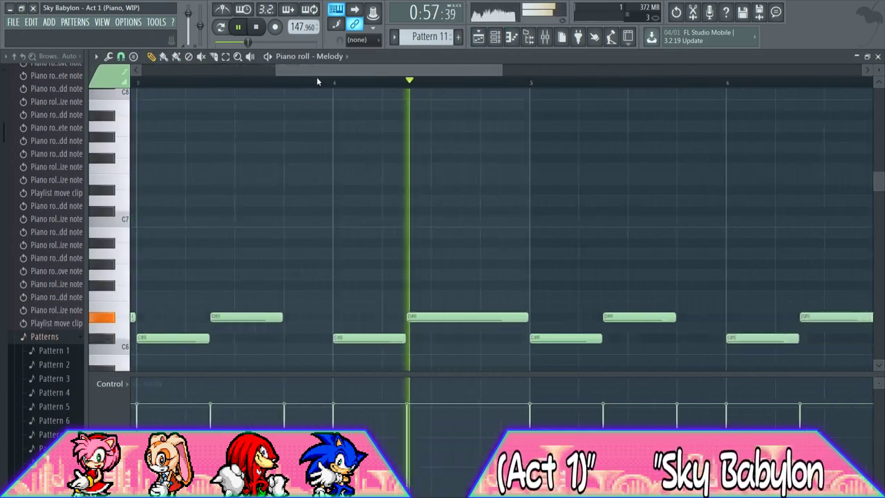
pyautogui.click(364, 137)
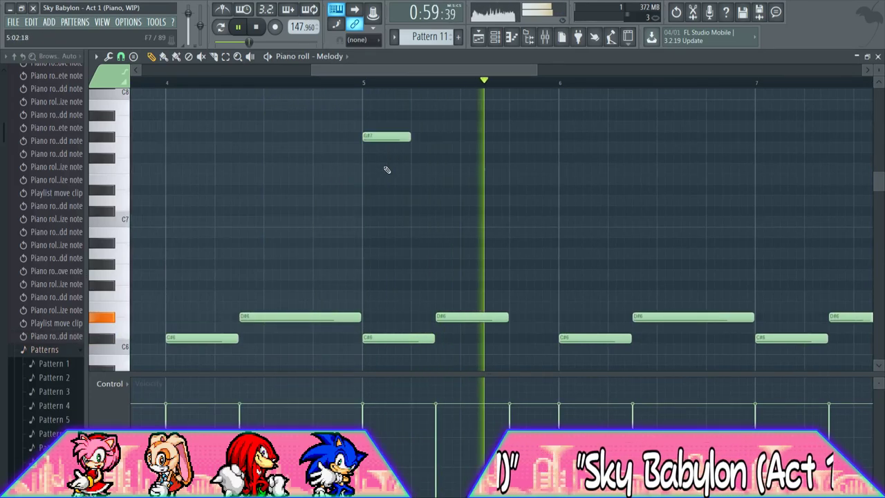
pyautogui.click(372, 242)
pyautogui.moveTo(373, 242); pyautogui.dragTo(325, 265)
pyautogui.click(314, 264)
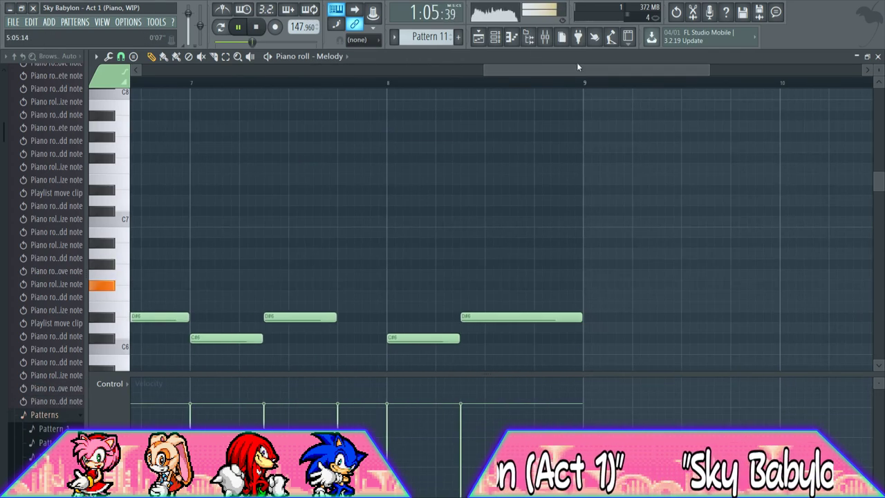
# Return to the playlist and compare the melody with the reference at several points up to bar 56
pyautogui.press('F5')
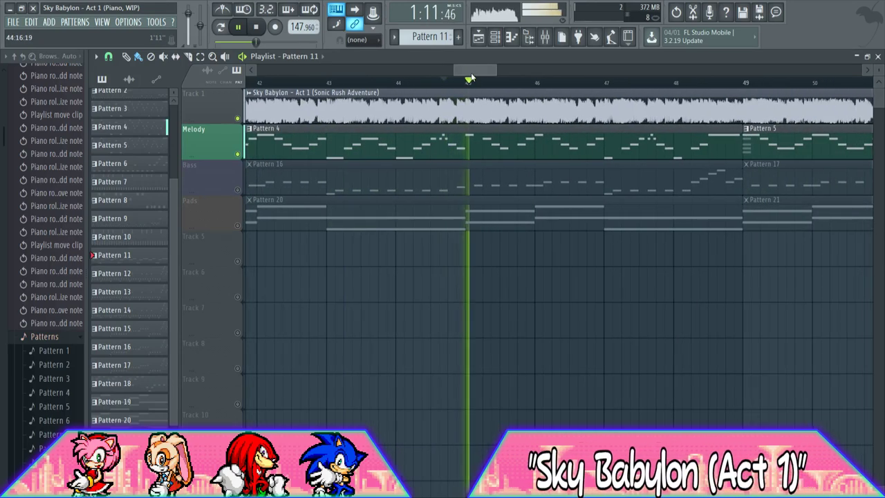
pyautogui.click(601, 82)
pyautogui.moveTo(502, 74)
pyautogui.mouseDown()
pyautogui.moveTo(526, 70)
pyautogui.moveTo(514, 72)
pyautogui.mouseUp()
pyautogui.click(463, 82)
pyautogui.click(401, 84)
pyautogui.moveTo(495, 70); pyautogui.dragTo(529, 72)
pyautogui.click(441, 83)
pyautogui.click(483, 83)
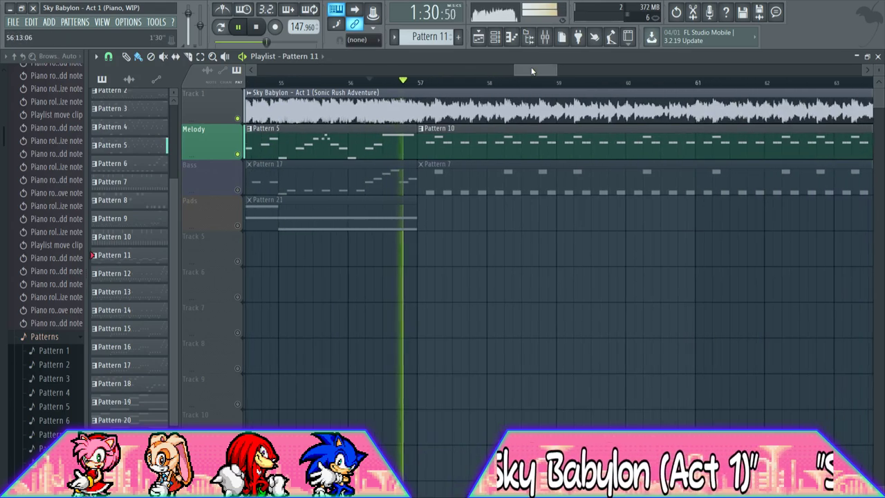
# Compare the Pattern 10 melody with the reference up to its end at bar 65, and stop playback
pyautogui.click(534, 83)
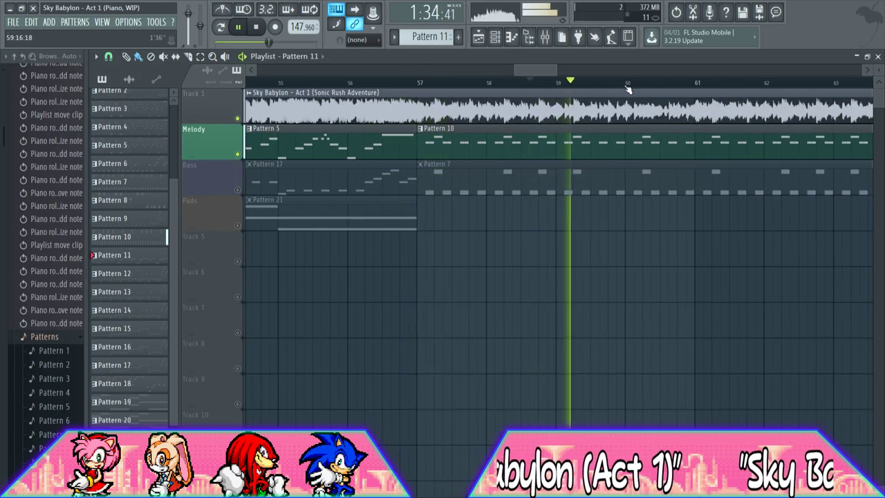
pyautogui.click(657, 83)
pyautogui.moveTo(544, 71); pyautogui.dragTo(572, 71)
pyautogui.click(399, 84)
pyautogui.click(498, 84)
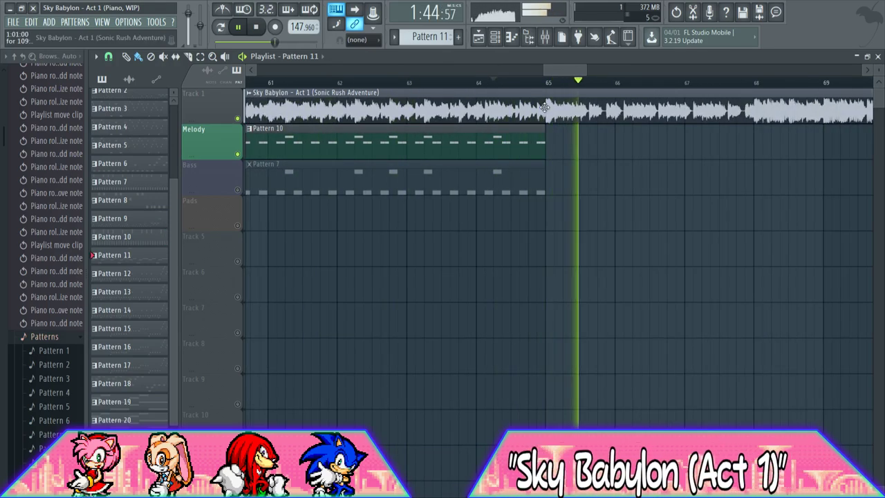
pyautogui.press('space')
# Open Pattern 10 in the piano roll and add a G#6 note at the start of bar 9, lengthened to one beat
pyautogui.click(538, 141)
pyautogui.click(512, 37)
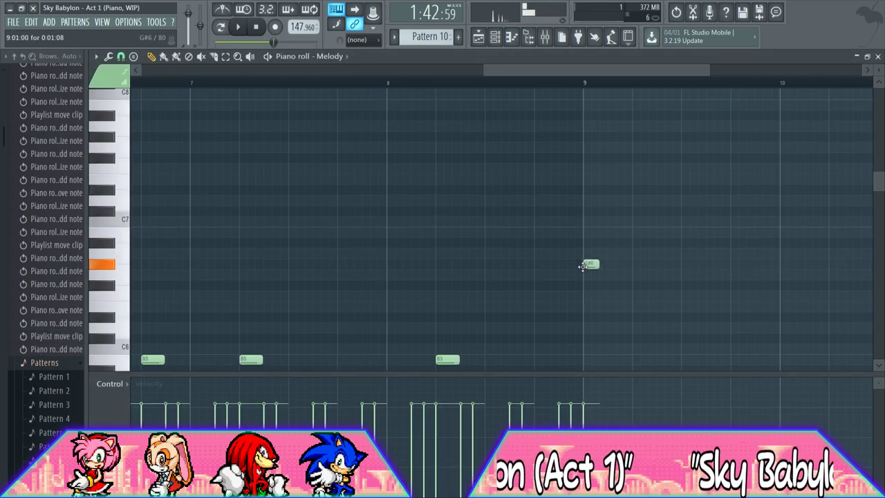
pyautogui.moveTo(600, 263); pyautogui.dragTo(622, 252)
pyautogui.press('space')
pyautogui.press('space')
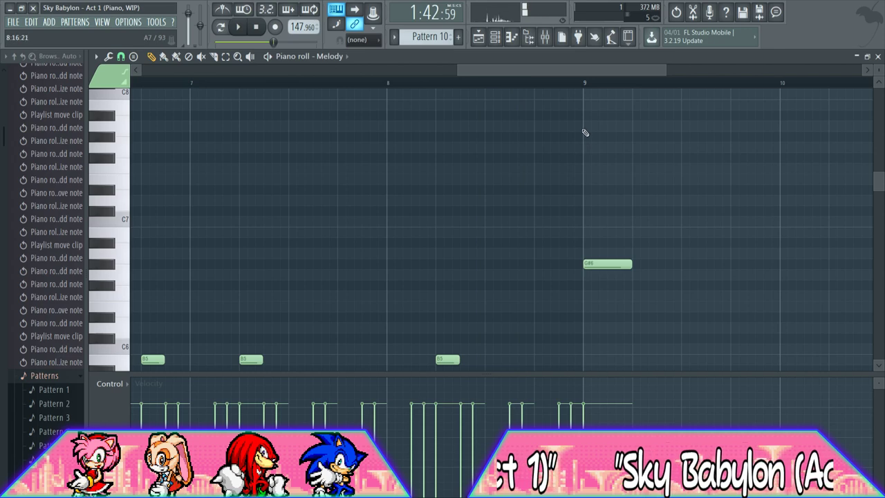
# Add a one-beat G#7 note above the bar 9 G#6, play the ending against the reference and return to the playlist
pyautogui.click(586, 138)
pyautogui.moveTo(596, 137); pyautogui.dragTo(589, 137)
pyautogui.press('space')
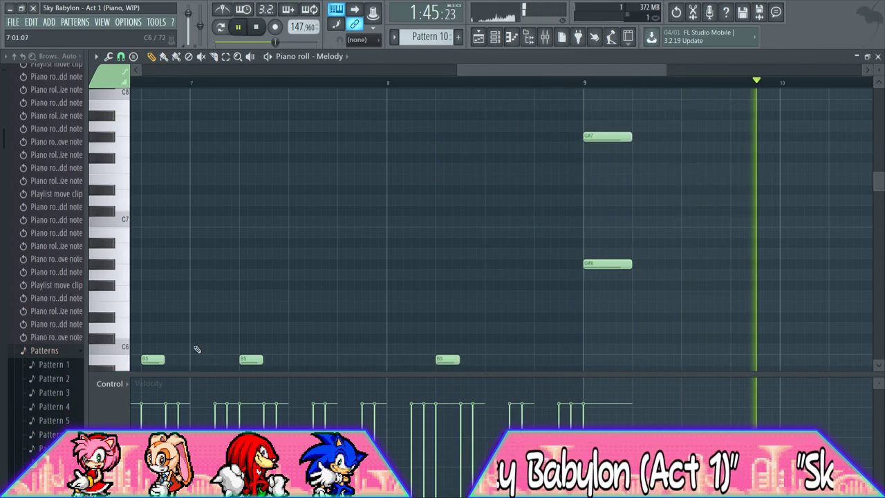
pyautogui.moveTo(461, 75); pyautogui.dragTo(148, 70)
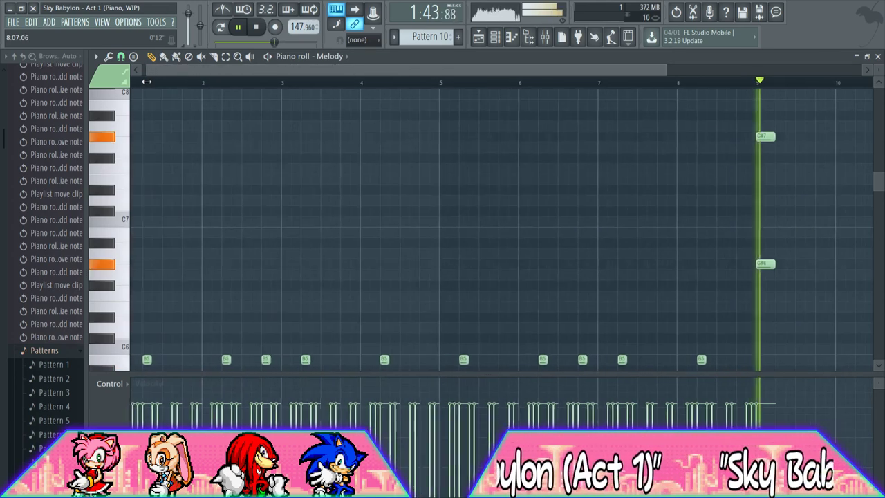
pyautogui.scroll(-5, 366, 198)
pyautogui.click(478, 37)
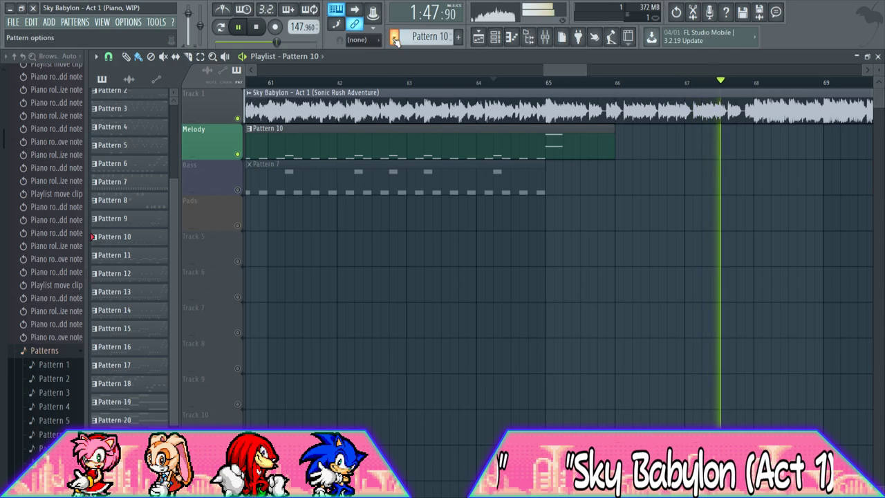
# Raise the master volume and zoom the playlist out to show the whole arrangement while toggling playback
pyautogui.moveTo(187, 13); pyautogui.dragTo(188, 9)
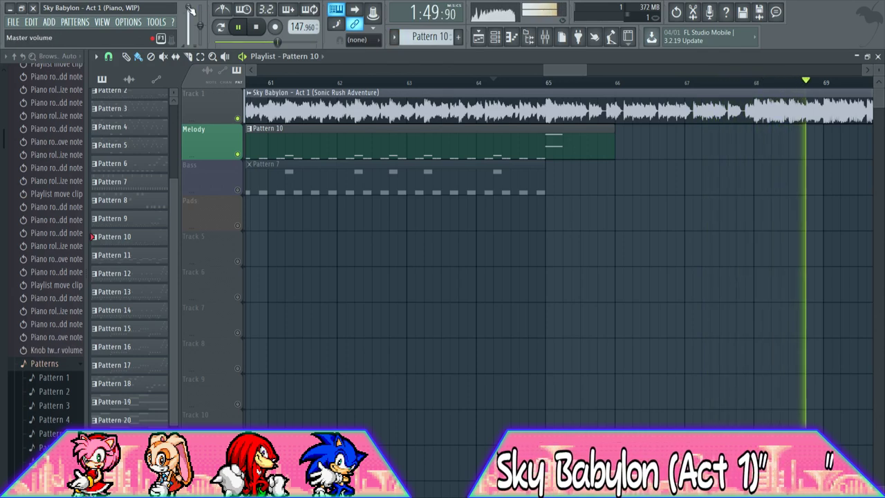
pyautogui.press('space')
pyautogui.moveTo(543, 71); pyautogui.dragTo(255, 73)
pyautogui.moveTo(585, 71); pyautogui.dragTo(660, 71)
pyautogui.press('space')
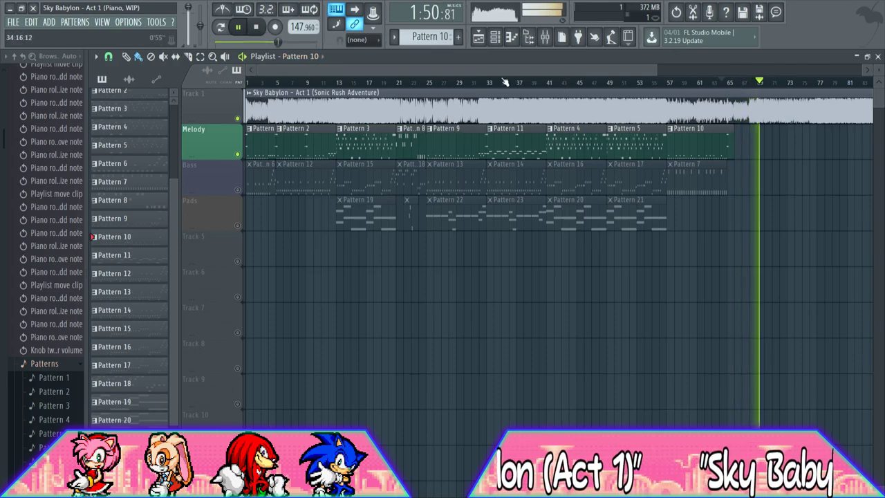
# Play the arrangement from about bar 11 and stop playback
pyautogui.click(325, 82)
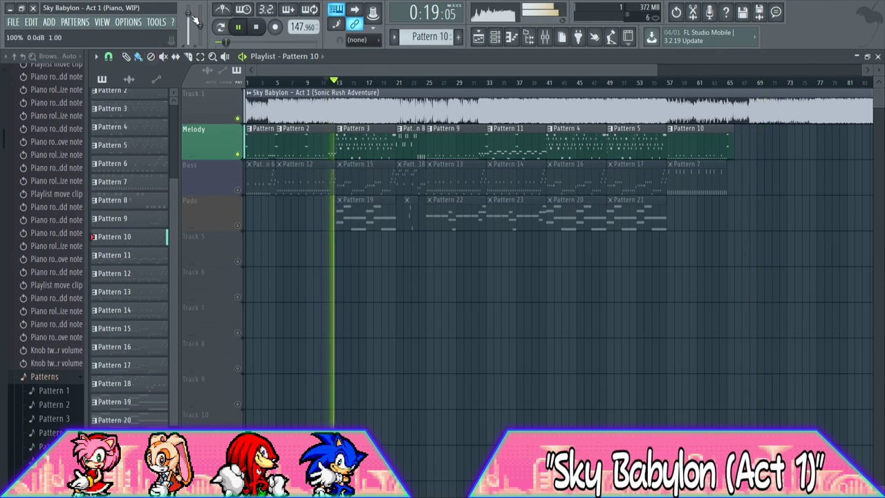
pyautogui.moveTo(650, 69); pyautogui.dragTo(376, 69)
pyautogui.click(255, 28)
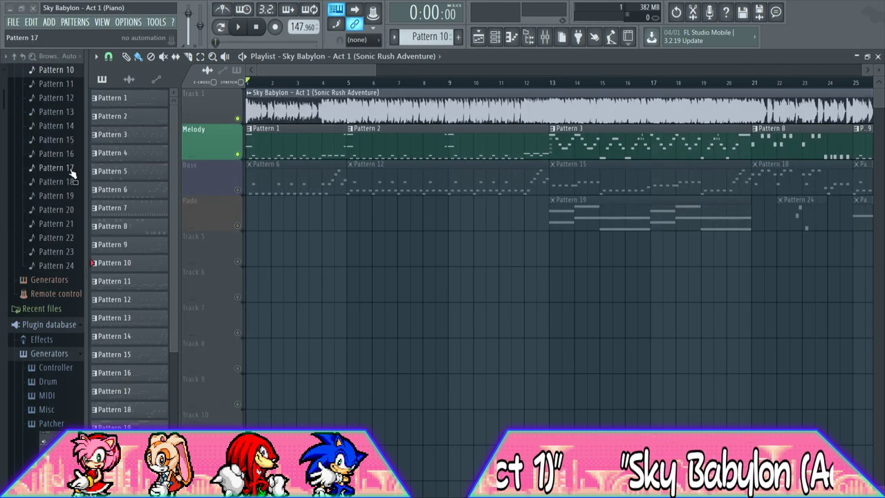
# Try to add the Fruity Dance generator from the plugin database to the empty playlist area
pyautogui.scroll(-10, 28, 263)
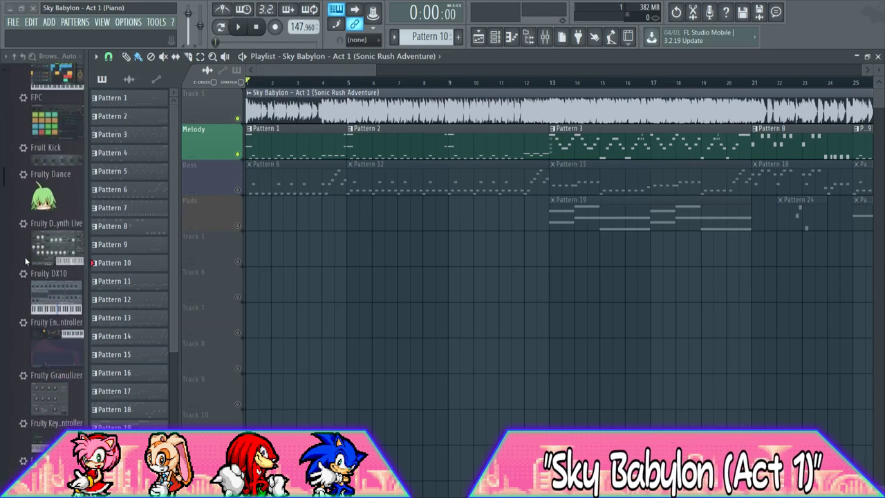
pyautogui.scroll(-3, 26, 262)
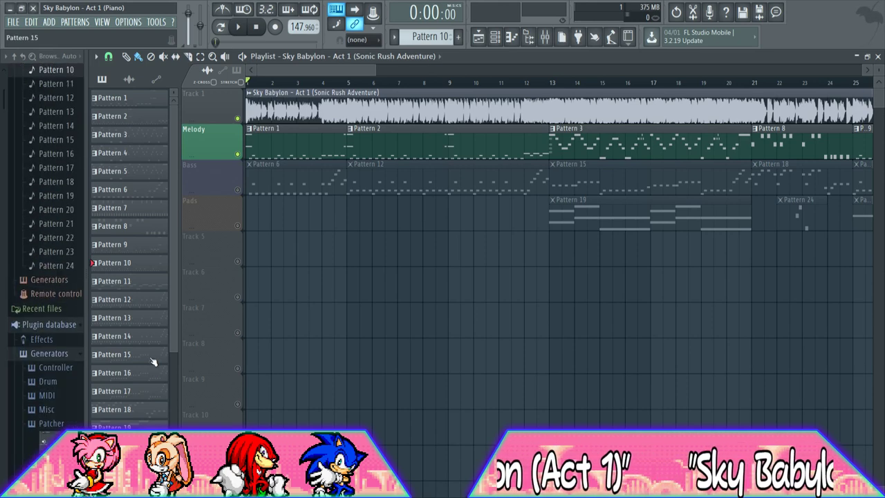
pyautogui.scroll(-12, 19, 309)
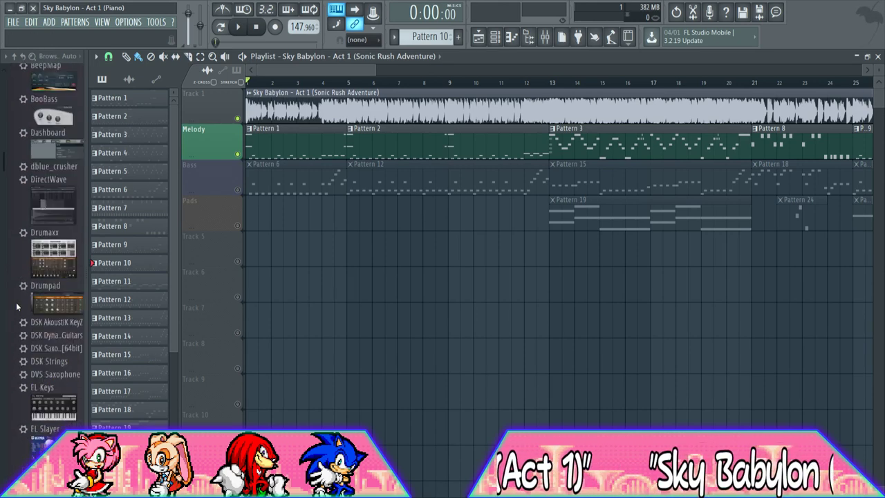
pyautogui.moveTo(66, 268); pyautogui.dragTo(234, 257)
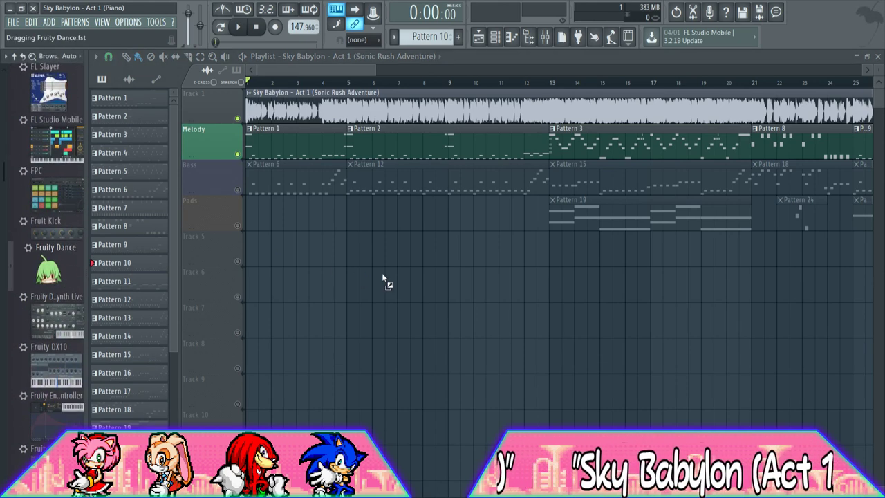
pyautogui.moveTo(420, 284); pyautogui.dragTo(421, 279)
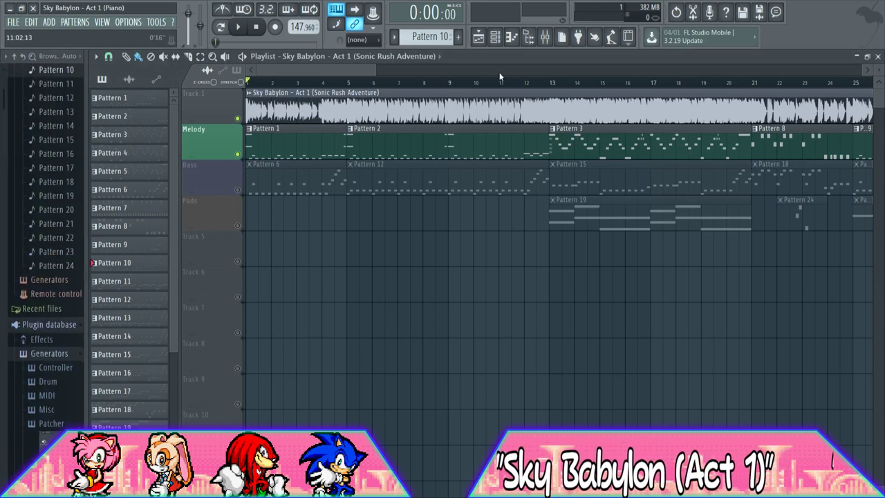
# Replace the Extra #1 channel with the Fruity Dance generator in the channel rack and close its settings window
pyautogui.click(496, 36)
pyautogui.scroll(-5, 50, 360)
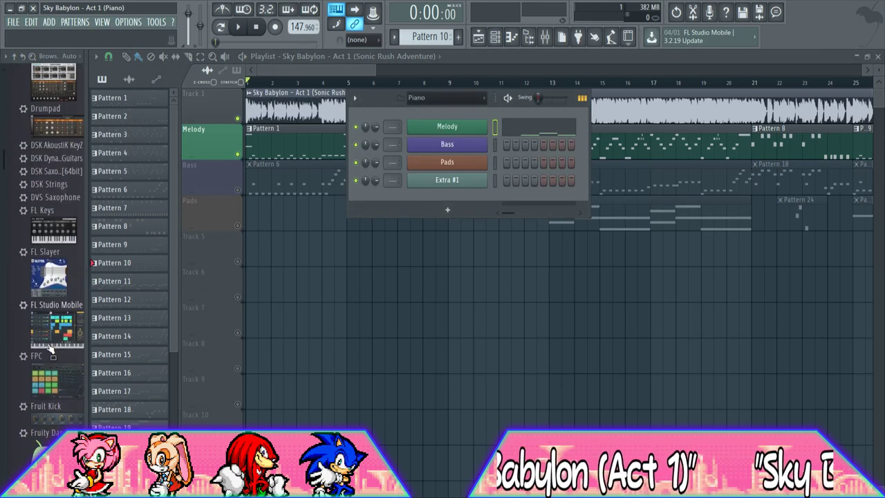
pyautogui.moveTo(46, 432); pyautogui.dragTo(309, 270)
pyautogui.moveTo(438, 180); pyautogui.dragTo(439, 181)
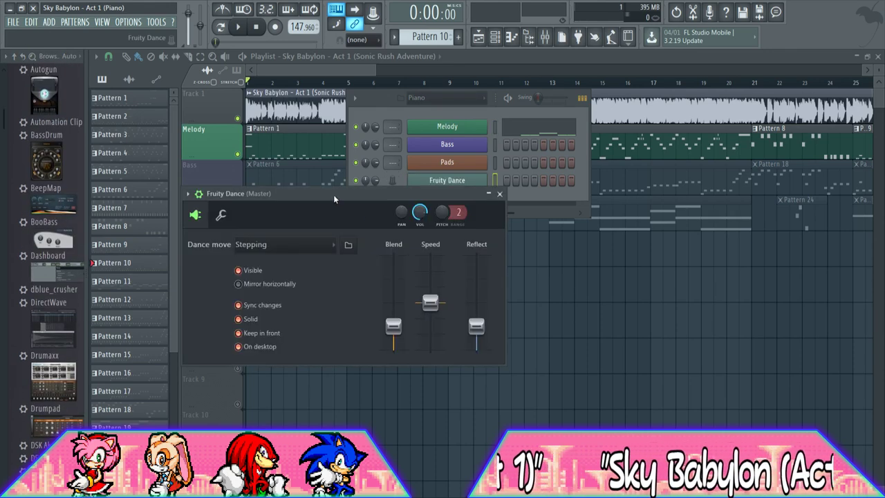
pyautogui.click(500, 194)
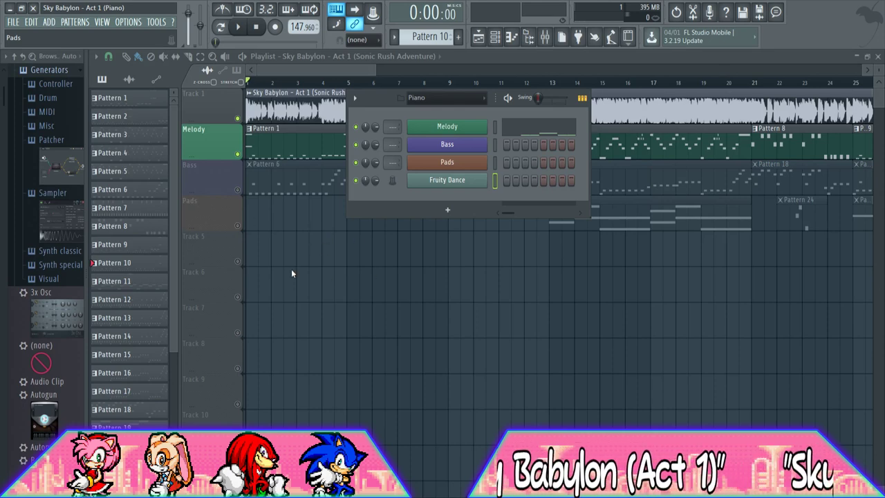
# Hide the channel rack, play the song briefly from the start and stop it
pyautogui.click(314, 65)
pyautogui.press('space')
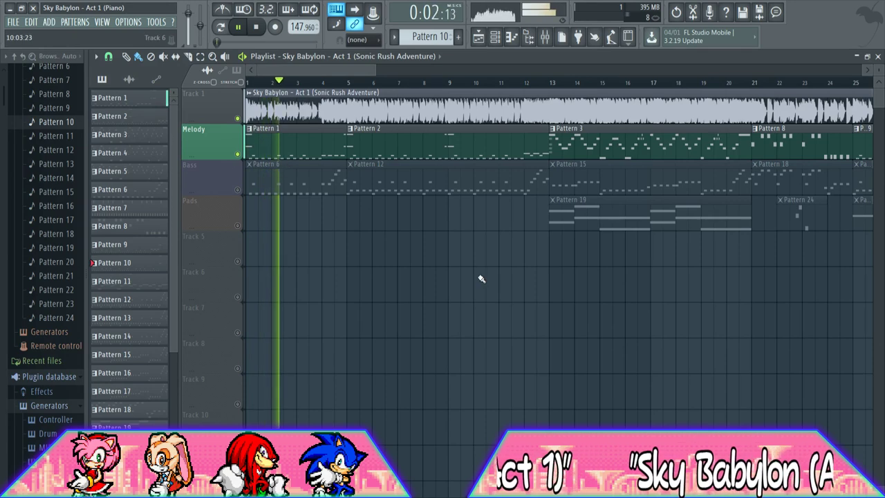
pyautogui.press('space')
# Open the Fruity Dance channel's settings, review the dance options and close the window
pyautogui.click(495, 37)
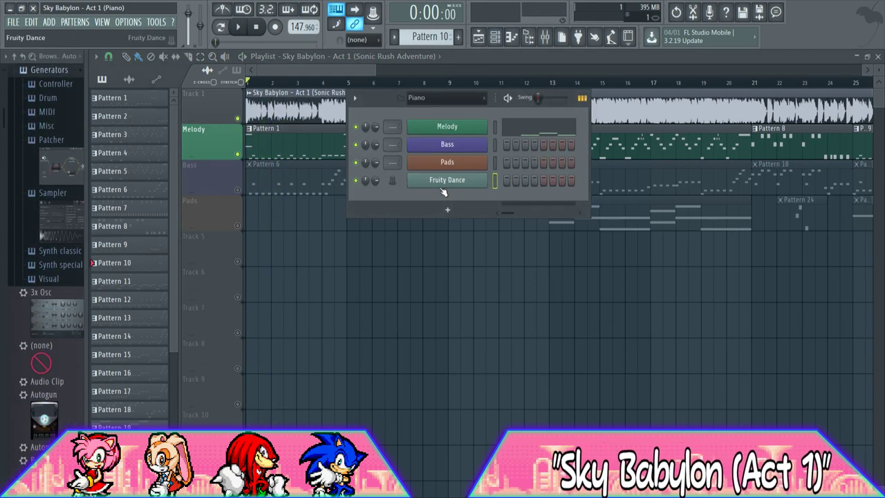
pyautogui.click(443, 183)
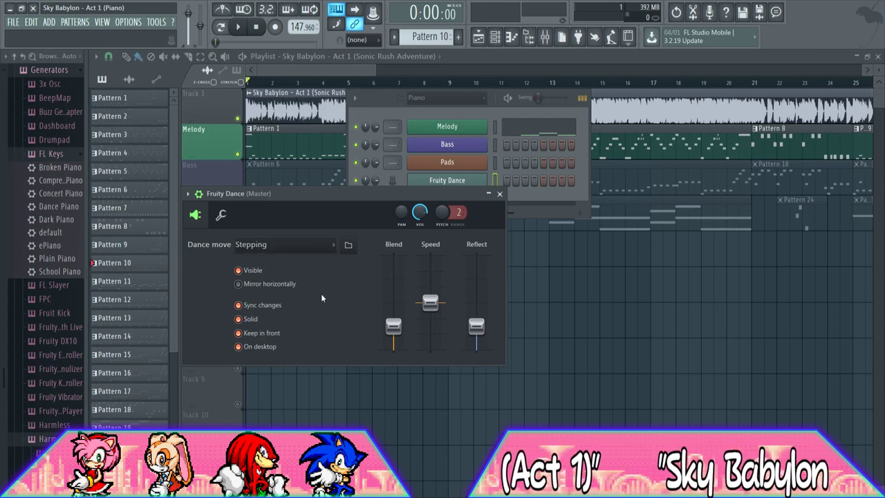
pyautogui.click(272, 262)
pyautogui.click(501, 193)
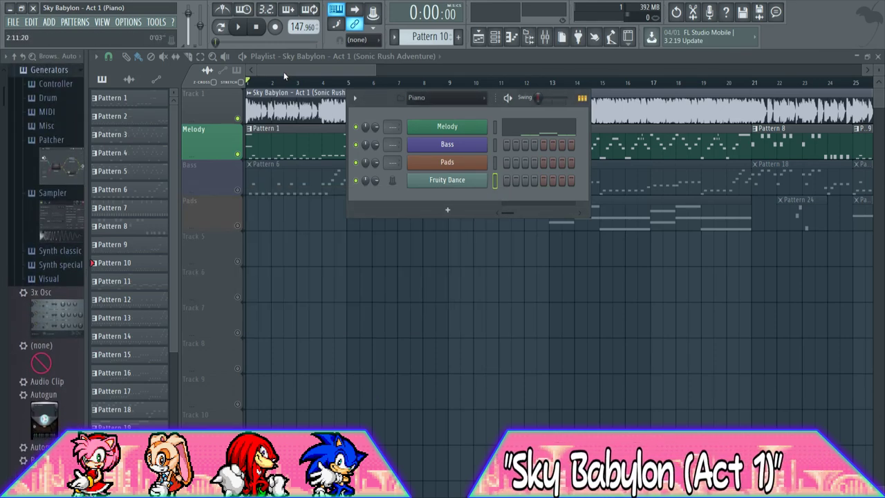
# Play the song from the start and unmute the Bass and Pads tracks
pyautogui.click(283, 72)
pyautogui.press('space')
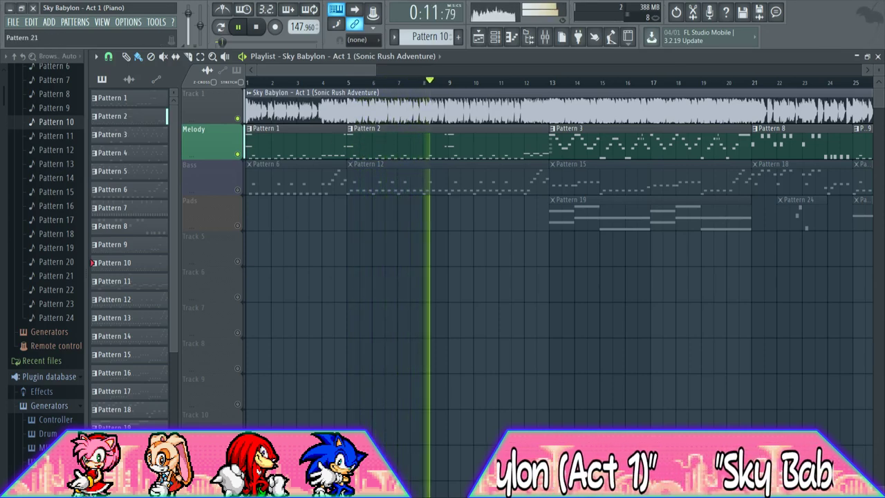
pyautogui.moveTo(376, 68); pyautogui.dragTo(572, 70)
pyautogui.click(237, 190)
pyautogui.click(237, 225)
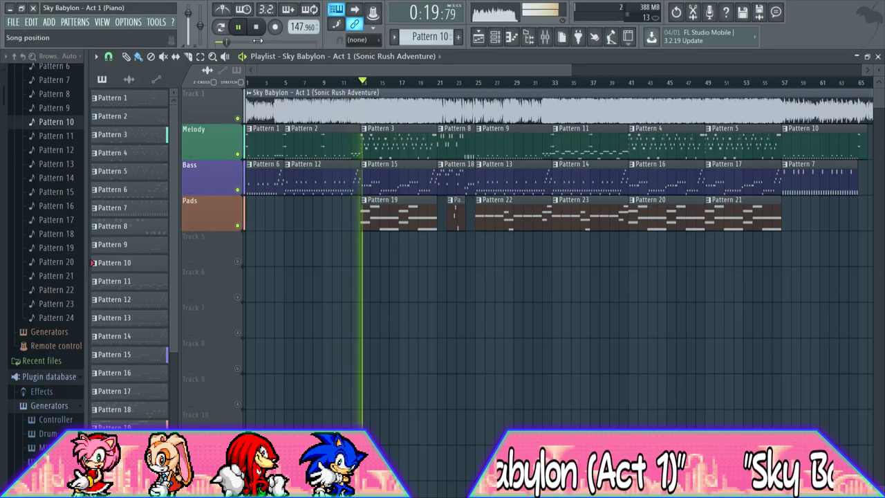
# Stop playback and mute Track 1 with the Sky Babylon reference audio
pyautogui.click(256, 27)
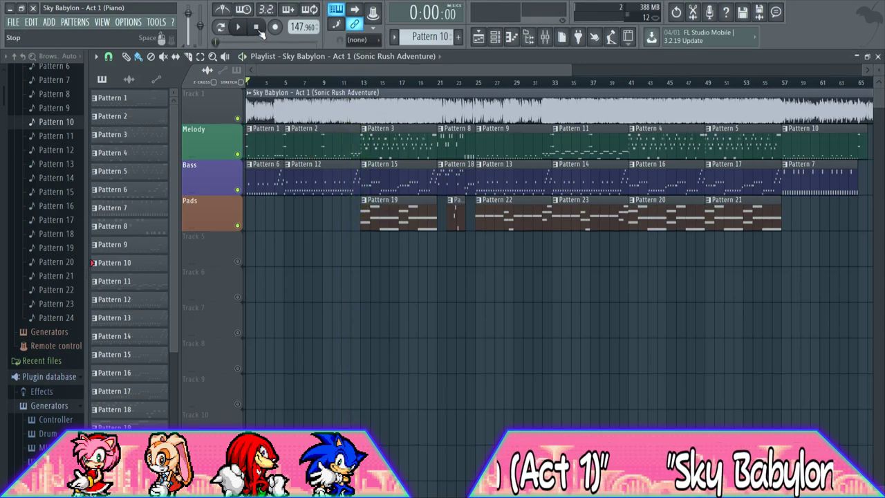
pyautogui.click(238, 119)
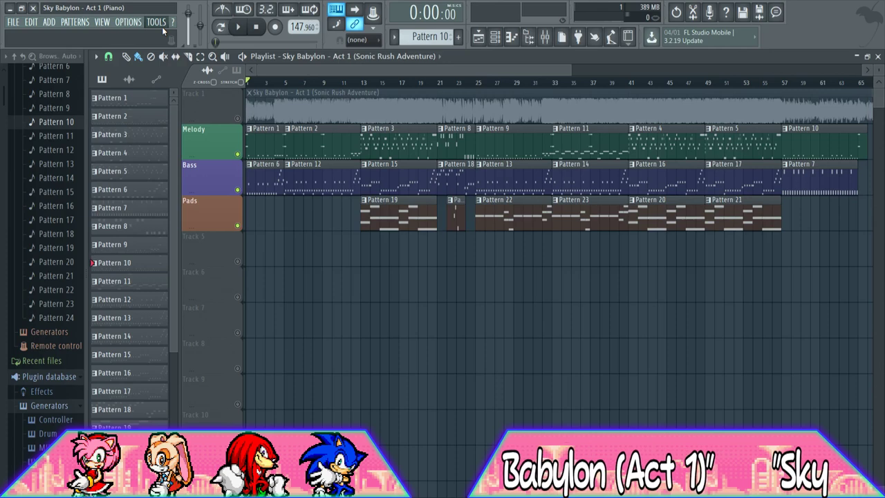
pyautogui.click(308, 108)
pyautogui.click(548, 297)
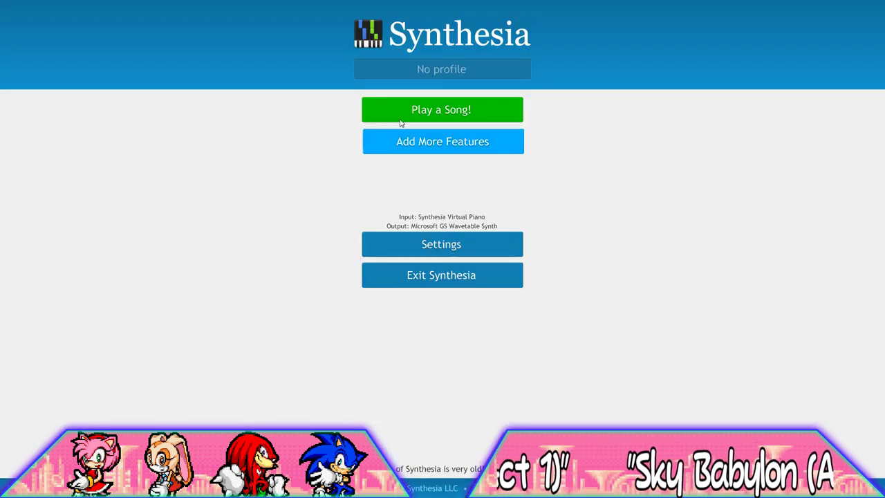
# In Synthesia, open the song Sky Babylon - Act 1 (MIDI) and start playing it
pyautogui.click(396, 123)
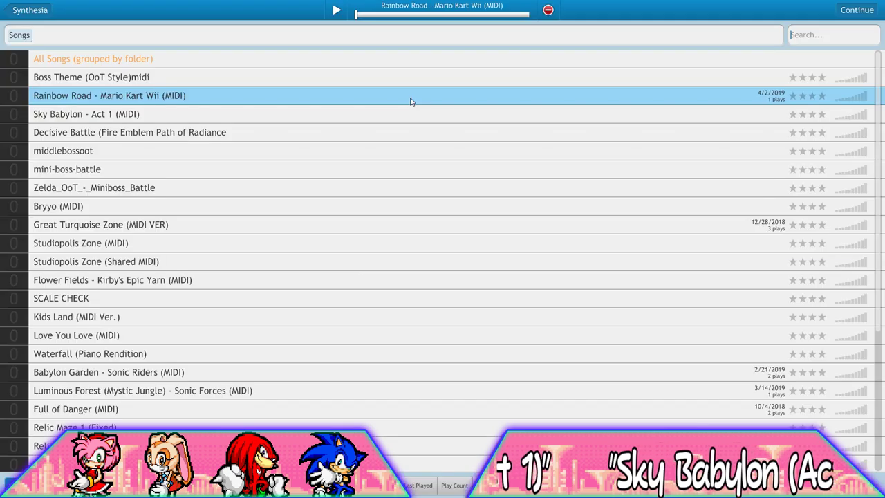
pyautogui.click(121, 116)
pyautogui.click(858, 11)
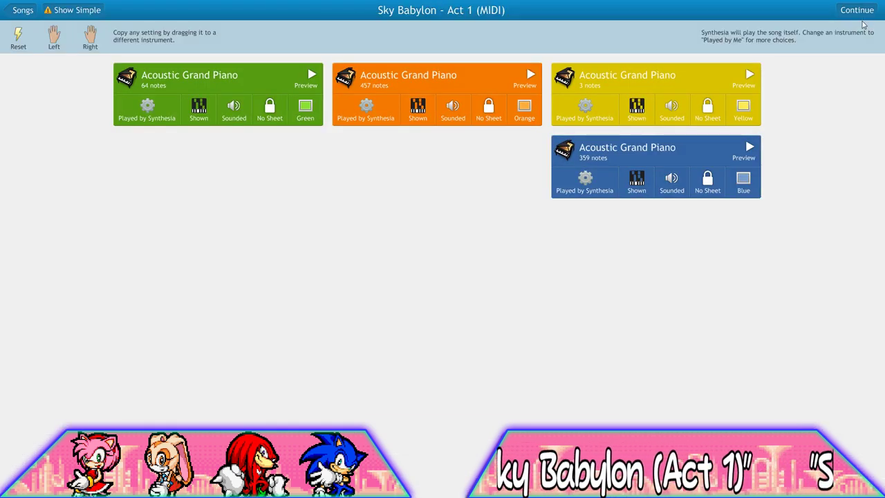
pyautogui.click(857, 11)
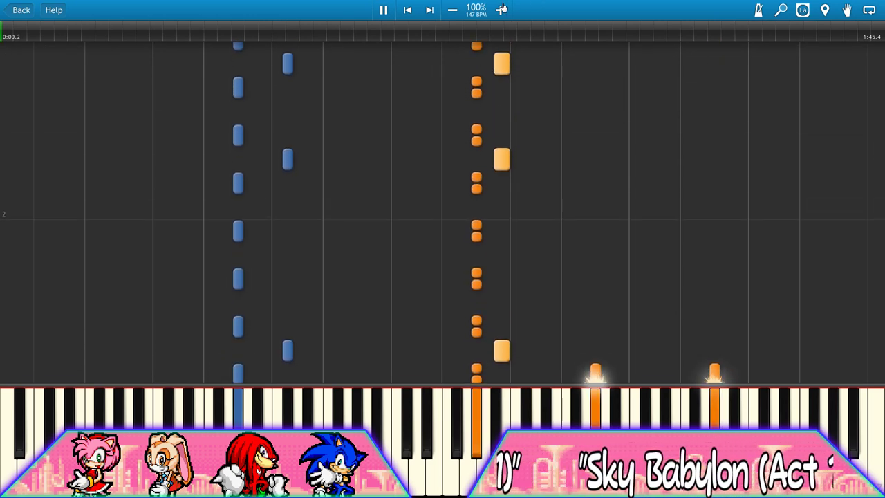
# Preview the song at a playback speed raised to 350%
pyautogui.click(502, 9)
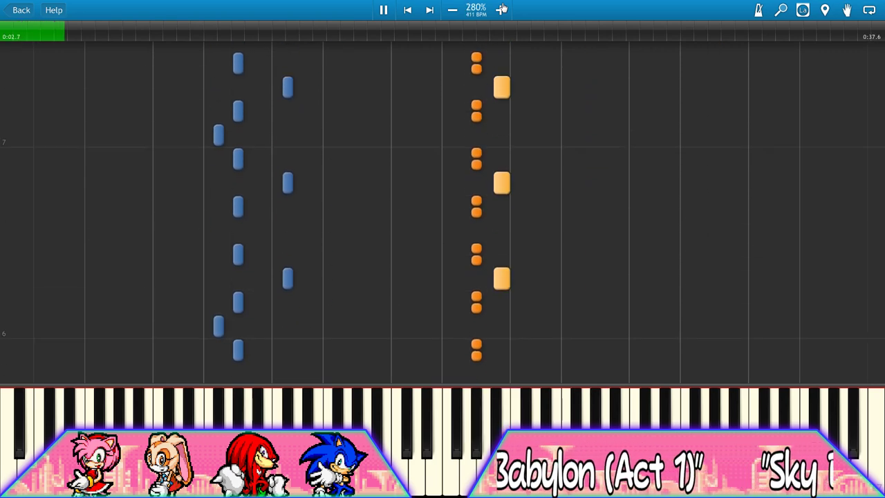
pyautogui.click(502, 9)
pyautogui.click(502, 9)
pyautogui.click(502, 9)
pyautogui.click(502, 9)
pyautogui.click(502, 9)
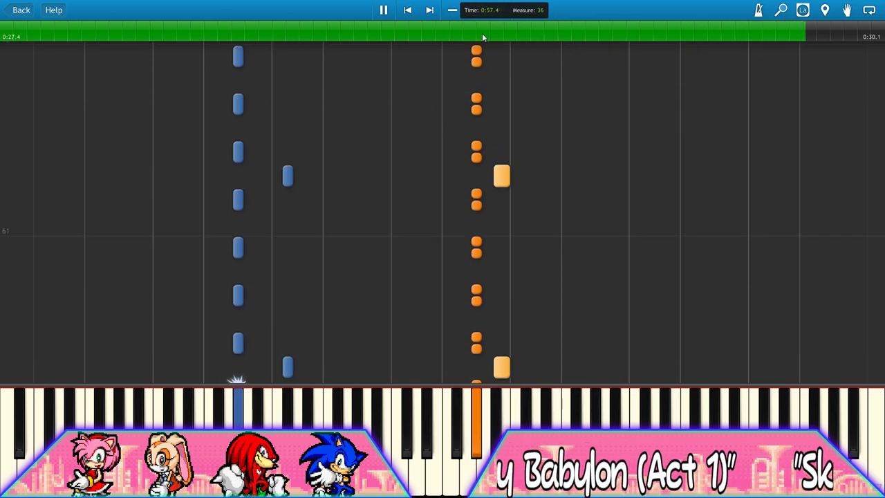
# Jump back to the middle of the song and pause around measure 33 to inspect the falling notes
pyautogui.click(410, 34)
pyautogui.click(386, 12)
pyautogui.scroll(-3, 408, 88)
pyautogui.scroll(-3, 408, 87)
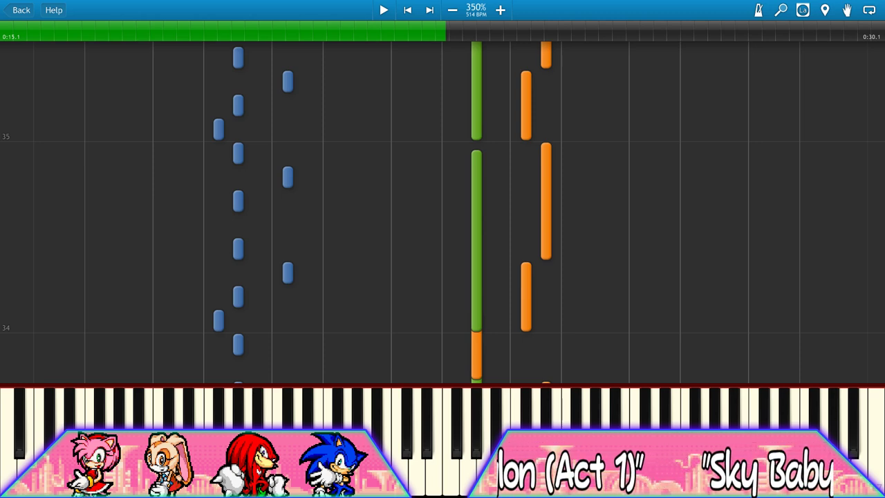
# Resume playback and gradually lower the speed below 180% while watching the notes
pyautogui.click(384, 11)
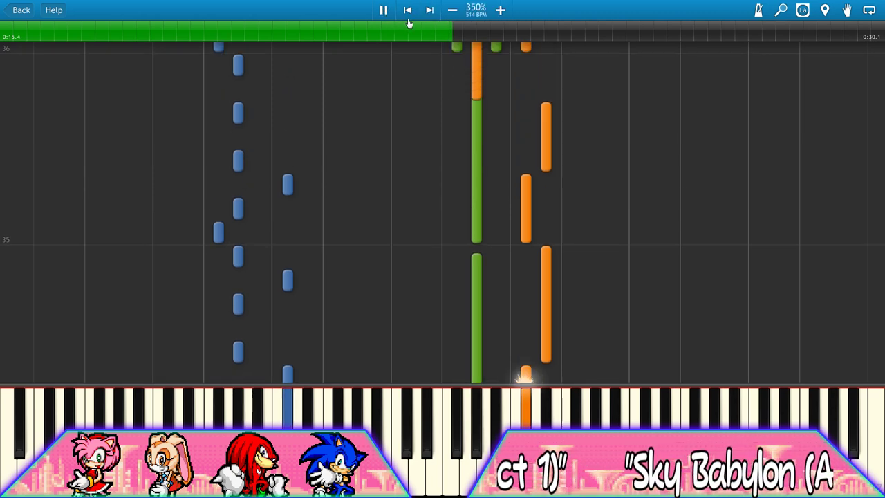
pyautogui.click(452, 10)
pyautogui.click(452, 10)
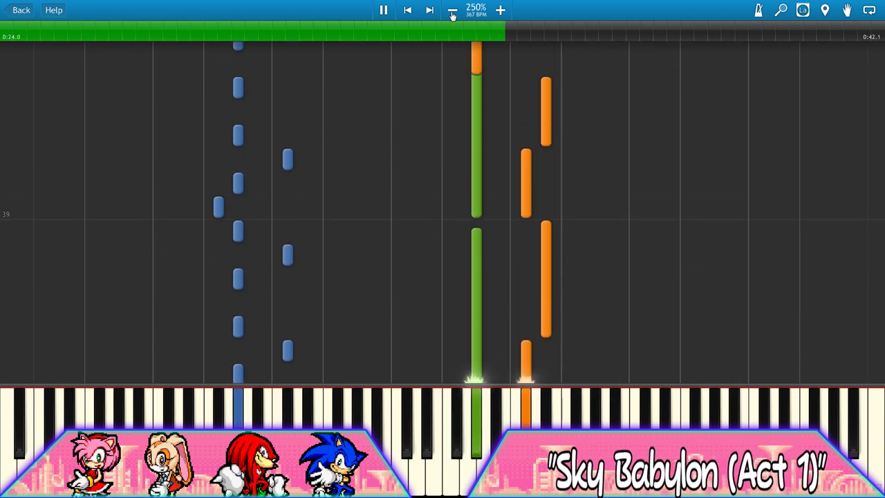
pyautogui.click(453, 10)
pyautogui.click(454, 12)
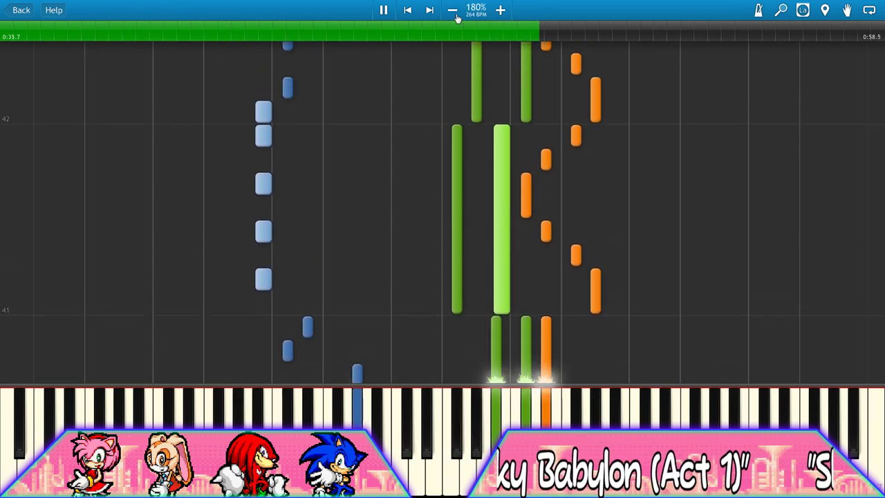
pyautogui.click(454, 13)
pyautogui.click(455, 13)
pyautogui.click(455, 12)
pyautogui.click(454, 12)
pyautogui.click(454, 12)
pyautogui.click(454, 12)
pyautogui.click(454, 13)
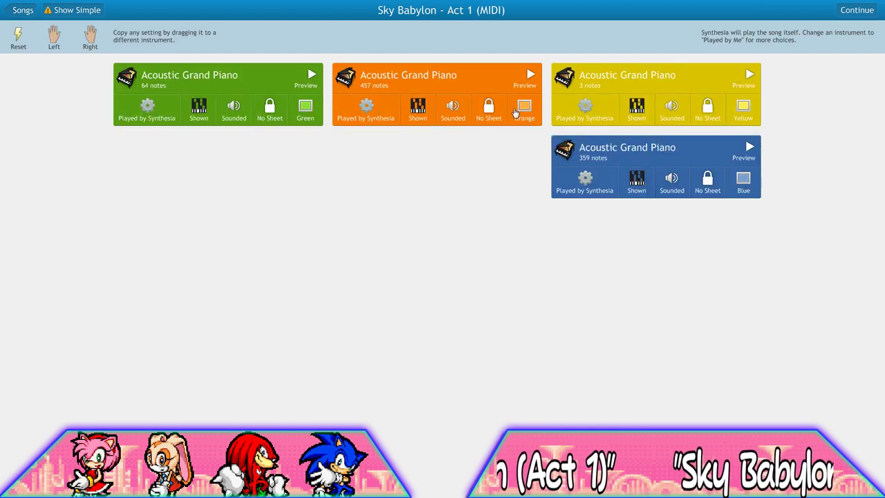
# Change the orange instrument with 457 notes to red and start the song again
pyautogui.click(520, 107)
pyautogui.click(453, 145)
pyautogui.click(858, 9)
# Skip through the song to about measure 33, checking how the recoloured notes look in different sections
pyautogui.click(194, 38)
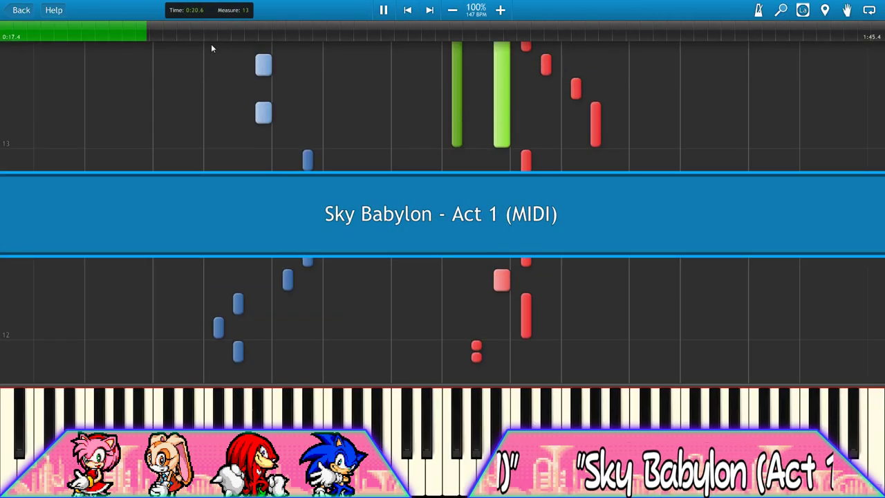
pyautogui.click(301, 29)
pyautogui.click(286, 32)
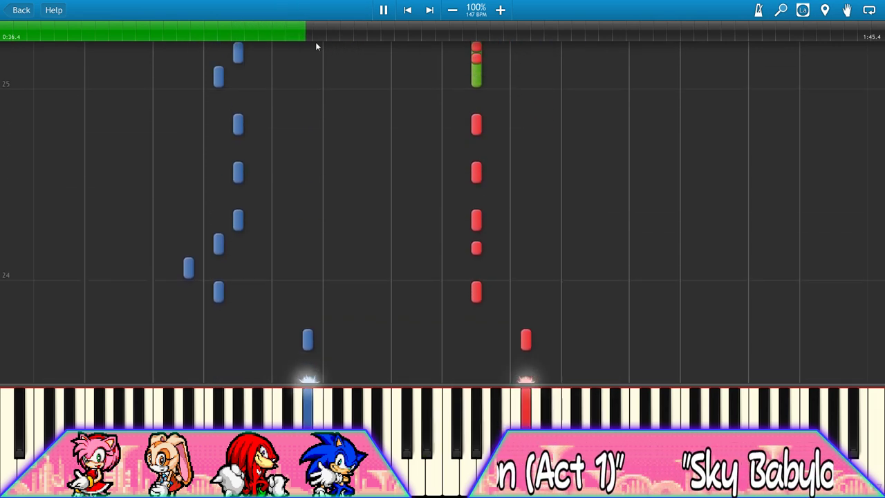
pyautogui.click(299, 36)
pyautogui.click(289, 32)
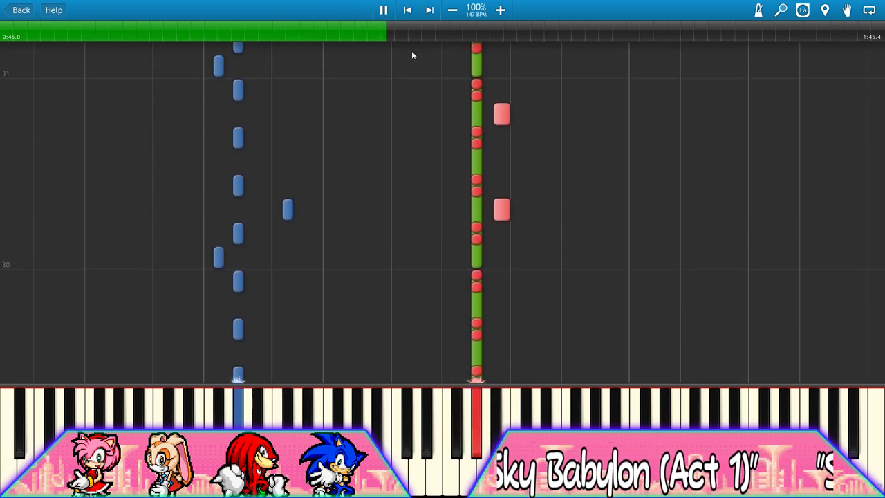
pyautogui.click(436, 34)
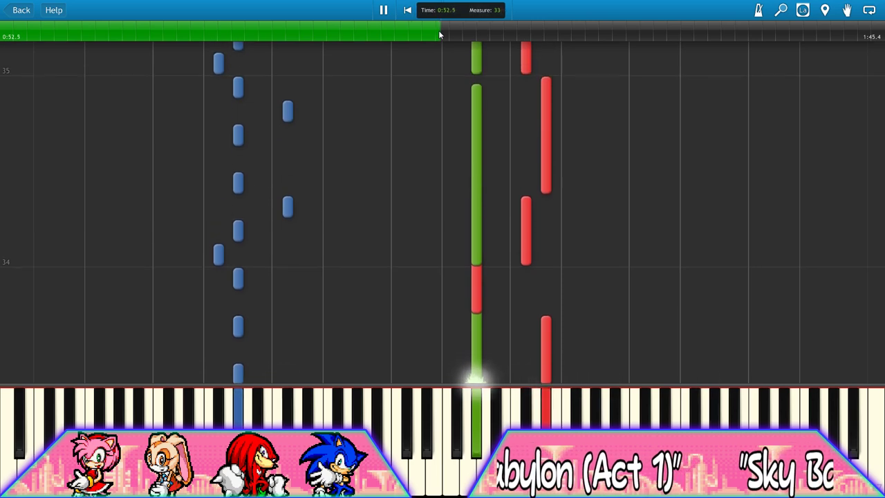
# Jump back to about measure 31 a few times and replay the passage into measures 33 and 34
pyautogui.click(423, 31)
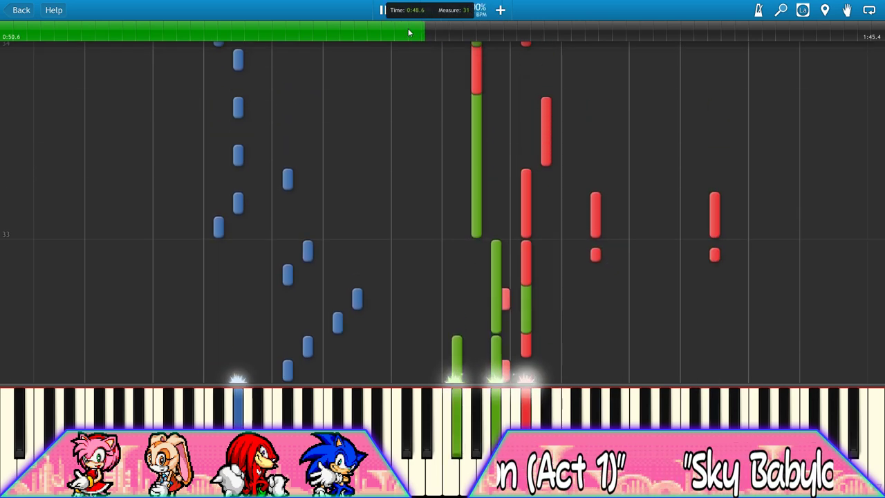
pyautogui.click(408, 32)
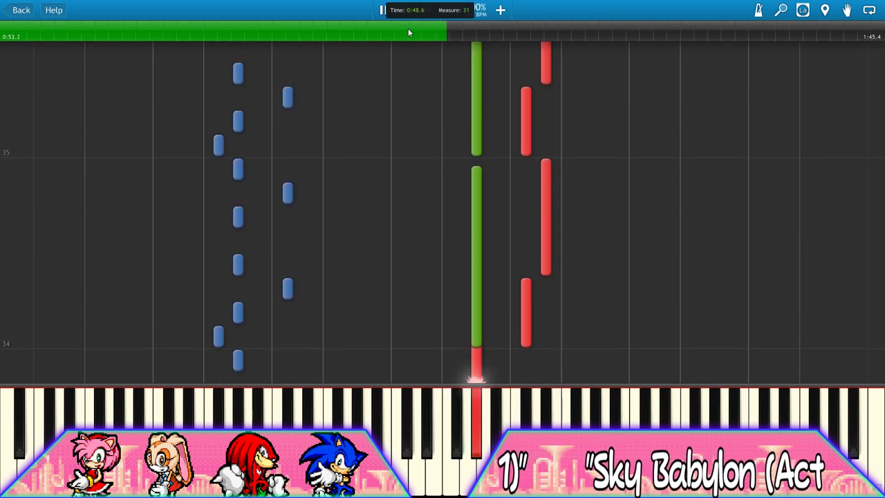
pyautogui.click(418, 32)
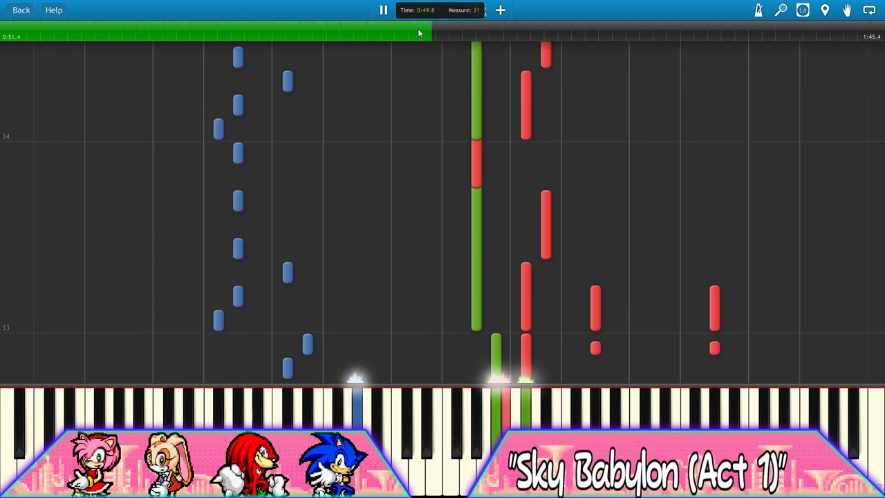
# Pause the song and step back and forth through the falling notes around measures 35 to 38
pyautogui.click(385, 11)
pyautogui.scroll(1, 387, 290)
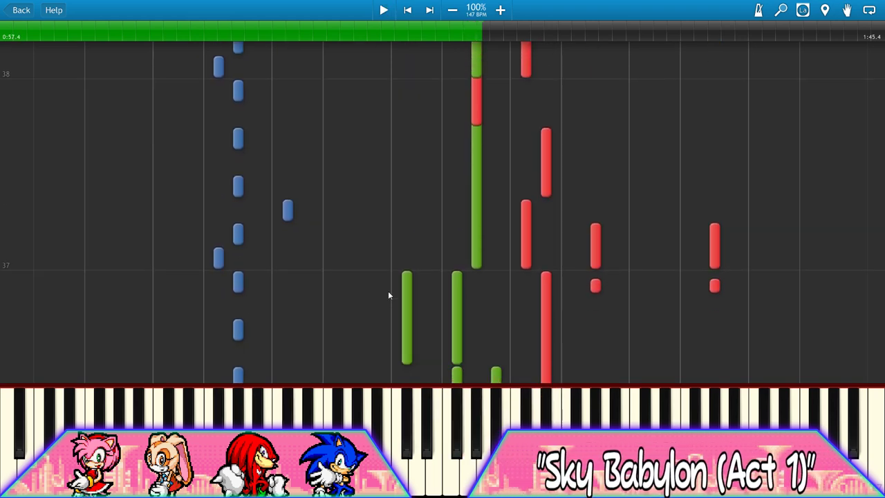
pyautogui.scroll(4, 394, 344)
pyautogui.scroll(2, 394, 343)
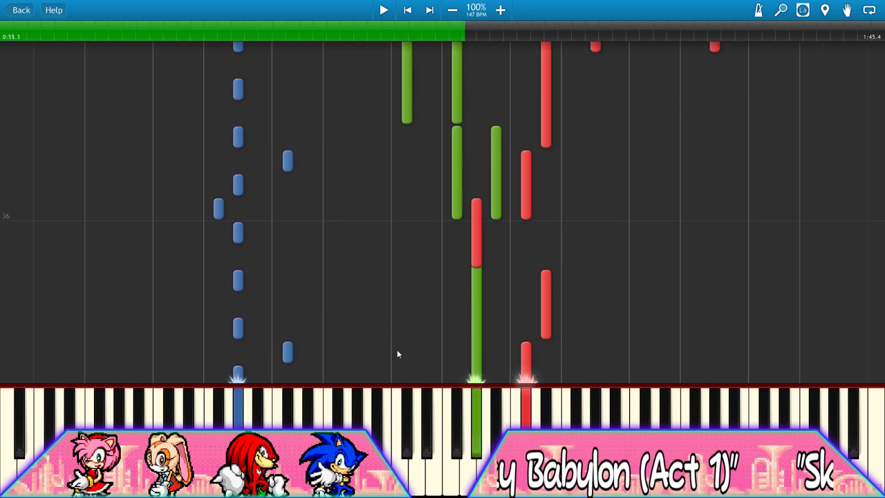
pyautogui.scroll(-4, 358, 410)
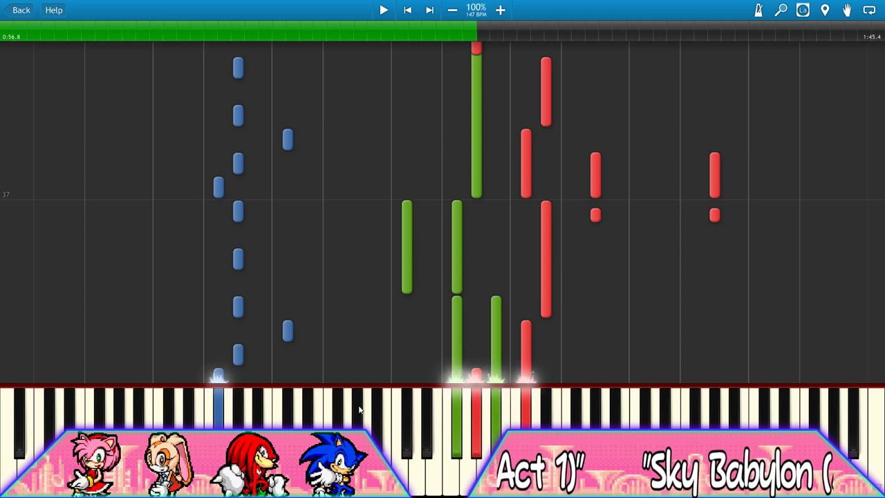
pyautogui.scroll(-2, 366, 328)
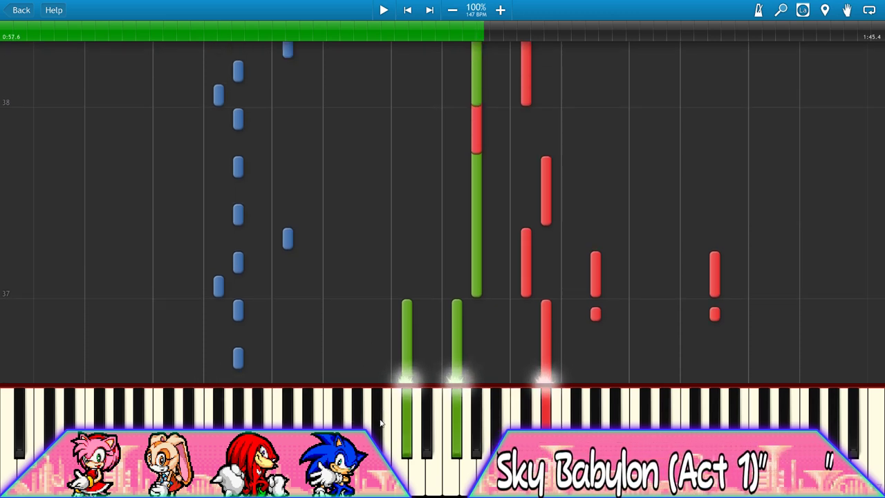
pyautogui.scroll(-4, 378, 417)
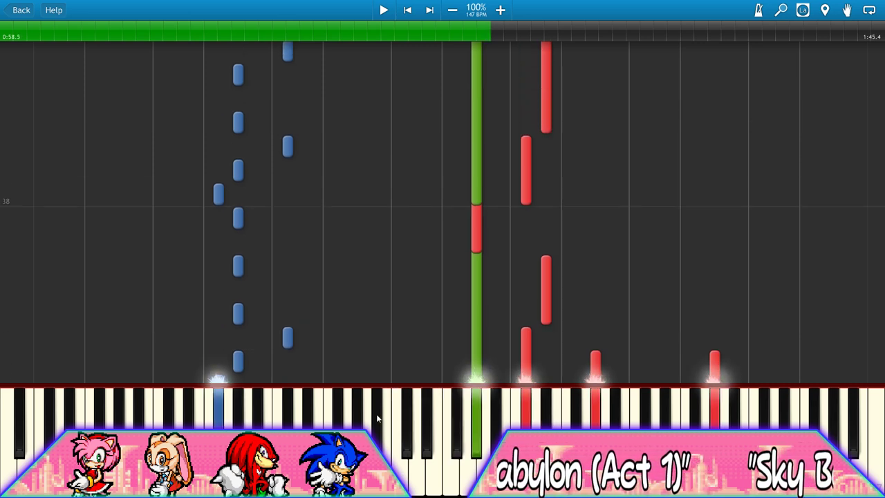
# Resume playback, raise the speed to 210%, and rewind slightly while paused before playing on through measure 40
pyautogui.click(383, 11)
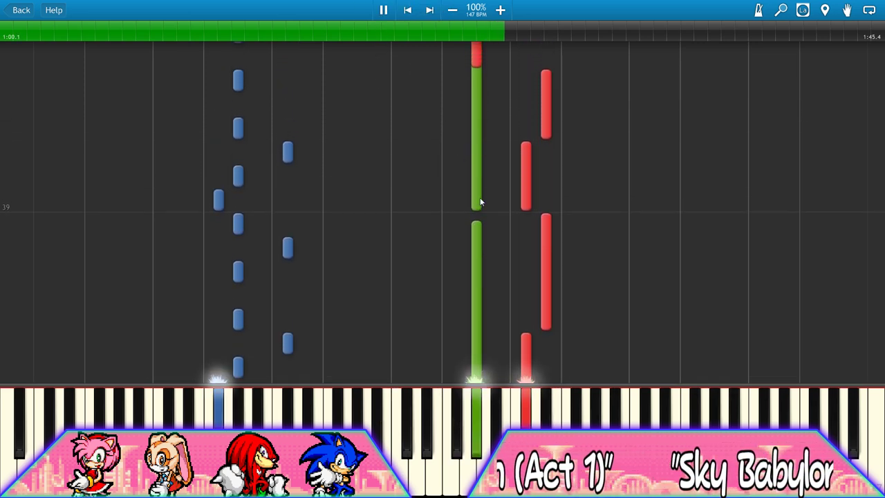
pyautogui.click(501, 10)
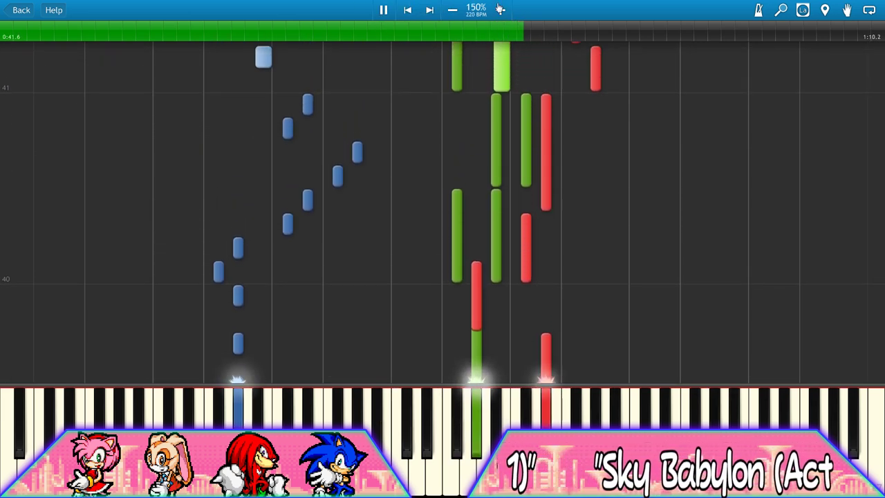
pyautogui.click(383, 11)
pyautogui.scroll(2, 461, 196)
pyautogui.scroll(5, 460, 195)
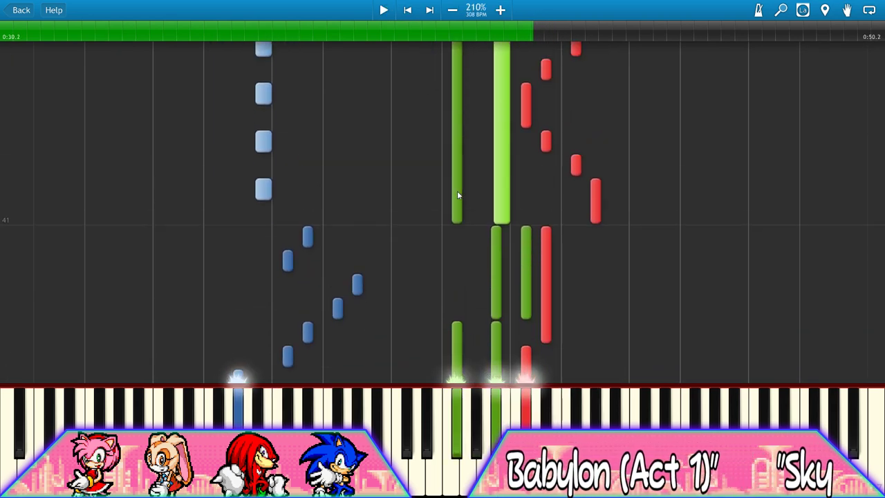
pyautogui.press('space')
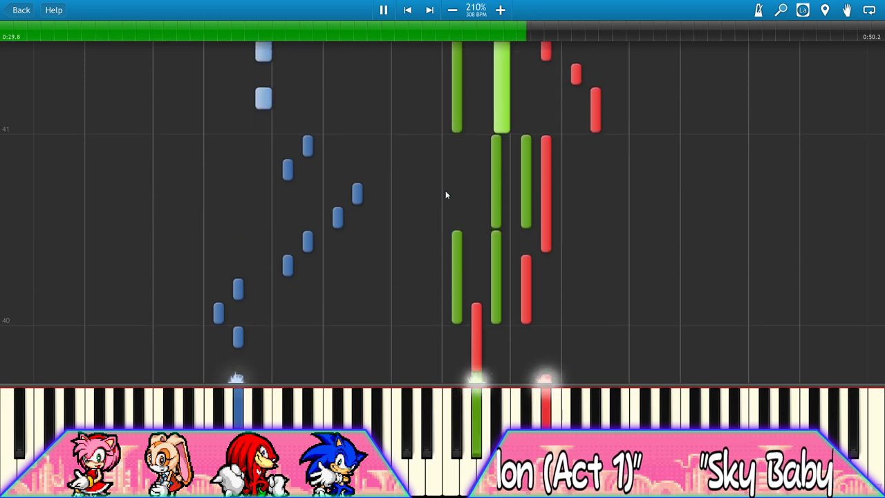
# Skip between the middle, late and early sections of the song at the higher speed to review the coloured notes
pyautogui.click(419, 36)
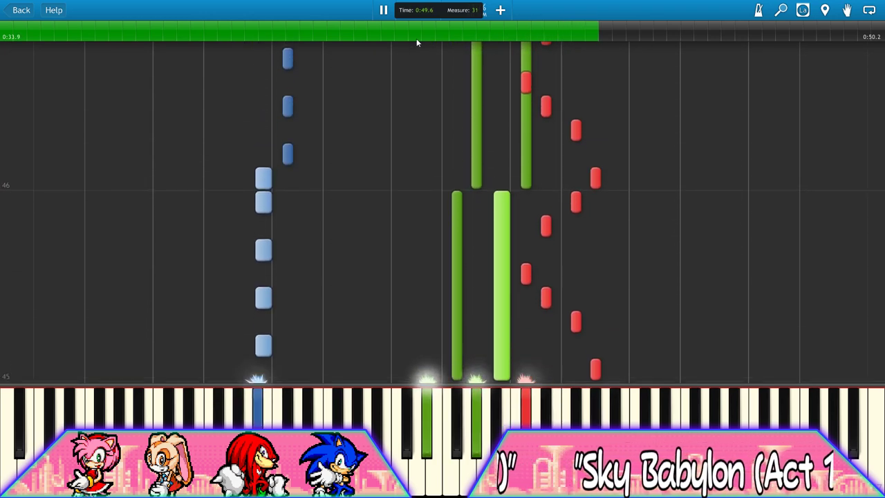
pyautogui.moveTo(400, 22)
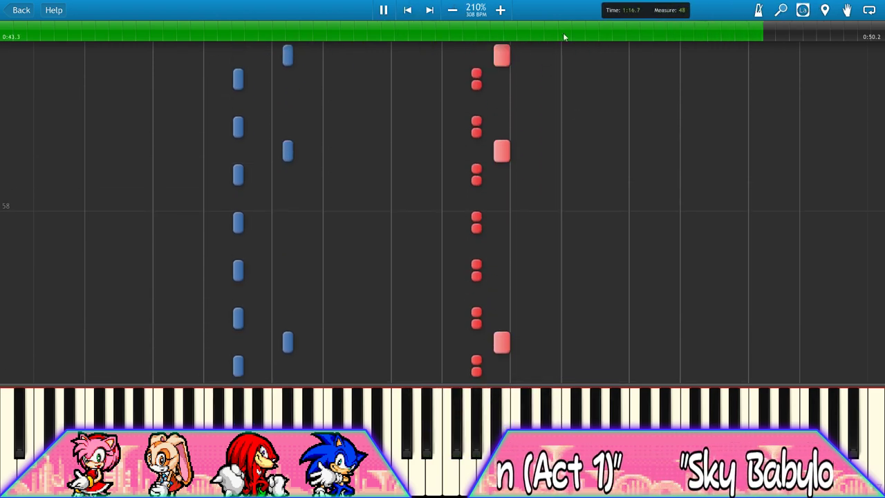
pyautogui.click(462, 33)
pyautogui.click(202, 33)
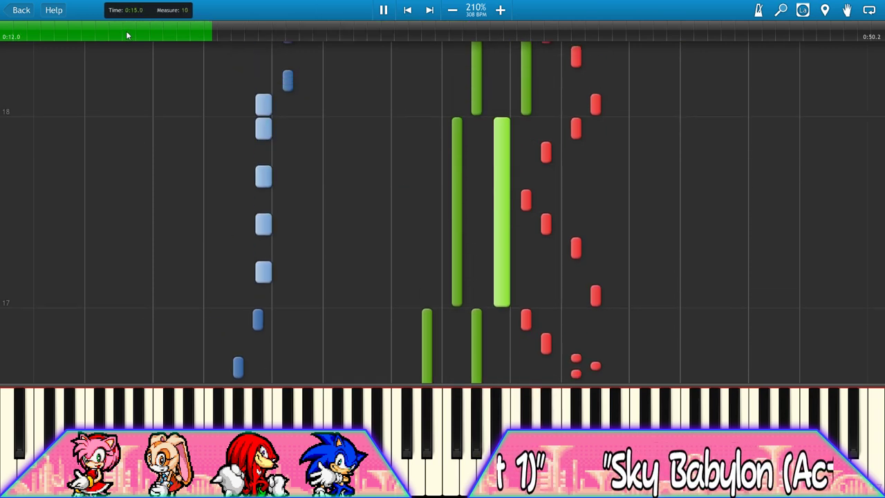
pyautogui.click(131, 32)
pyautogui.click(266, 33)
pyautogui.click(215, 33)
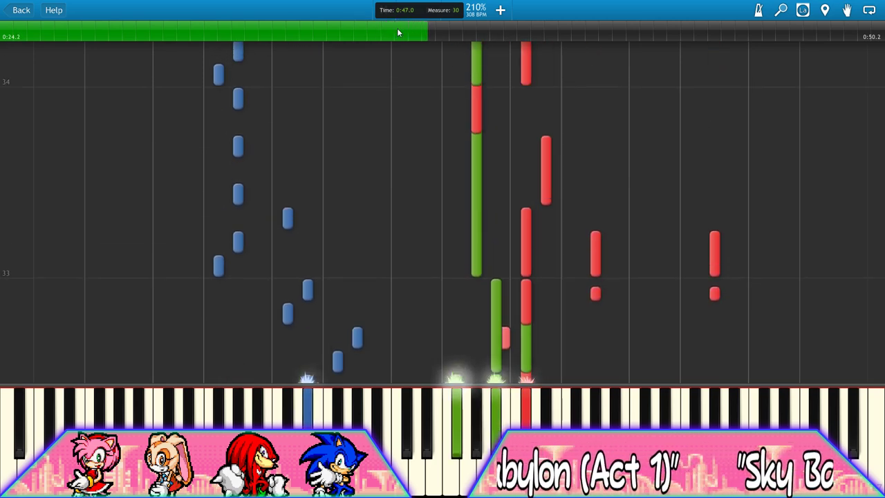
# Leave the Sky Babylon - Act 1 (MIDI) preview and the song list, and exit Synthesia
pyautogui.click(19, 9)
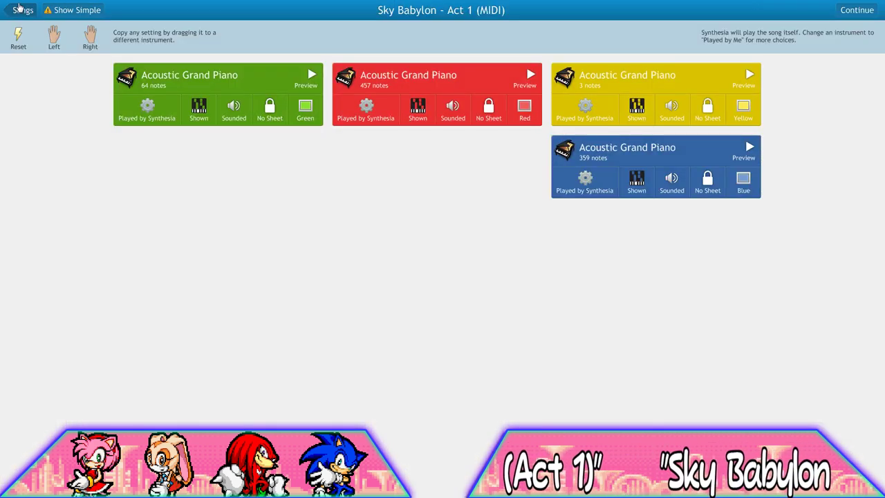
pyautogui.click(19, 8)
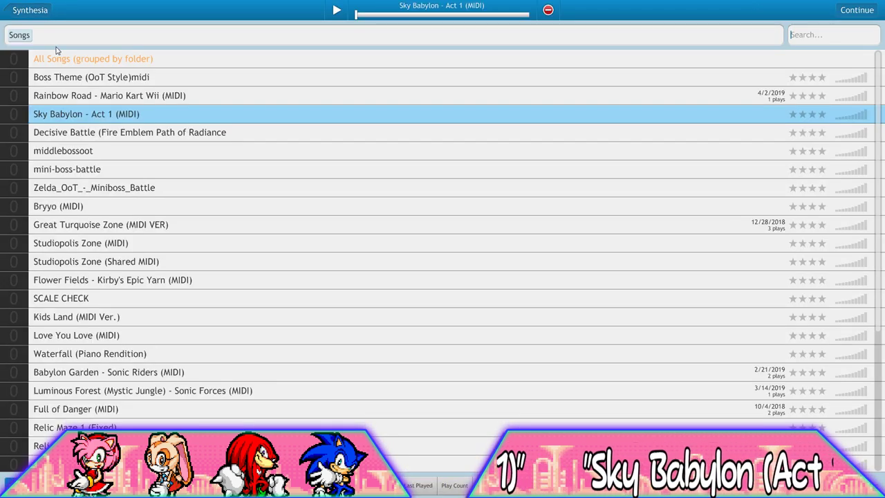
pyautogui.click(24, 13)
pyautogui.click(499, 277)
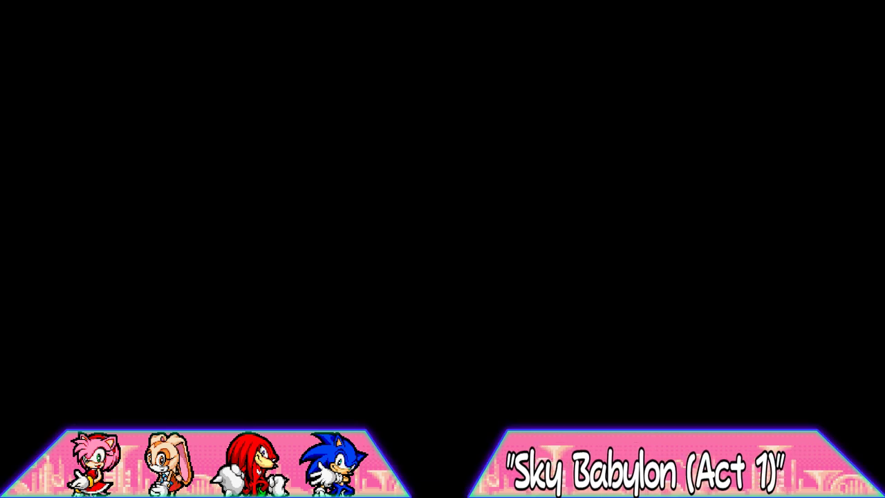
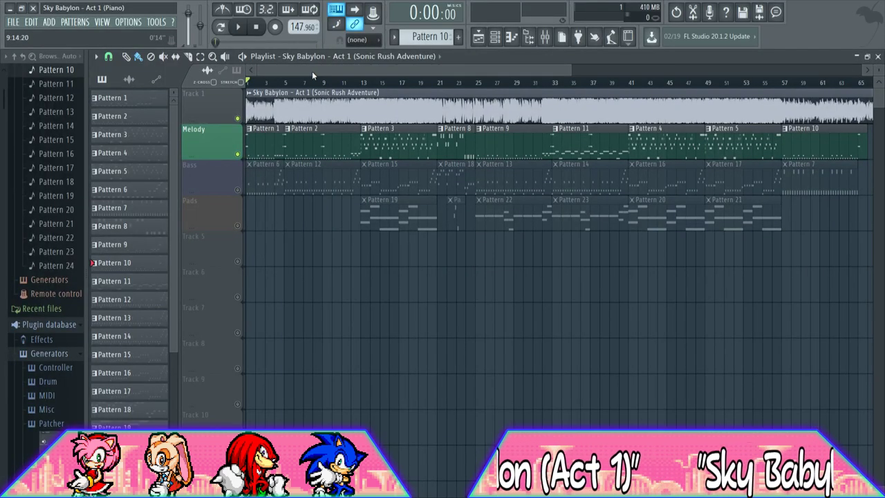
# In FL Studio, unmute the Bass and Pads tracks and mute the original audio on Track 1
pyautogui.click(237, 190)
pyautogui.click(238, 225)
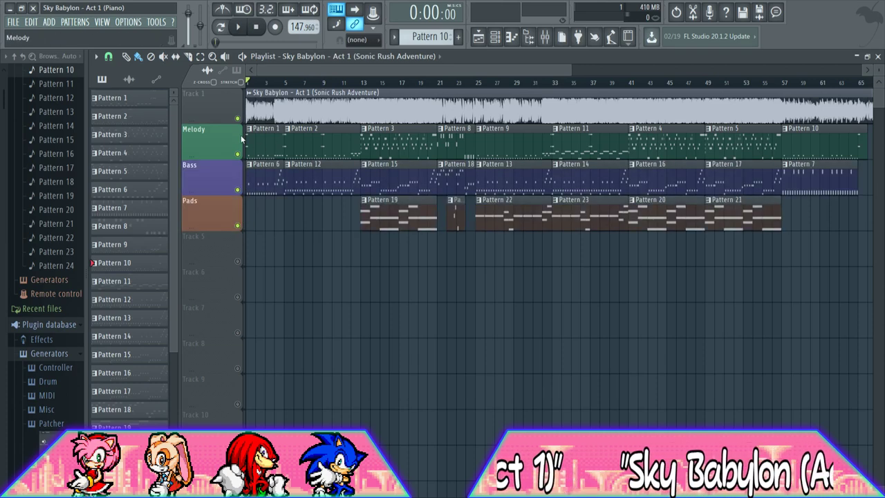
pyautogui.click(238, 118)
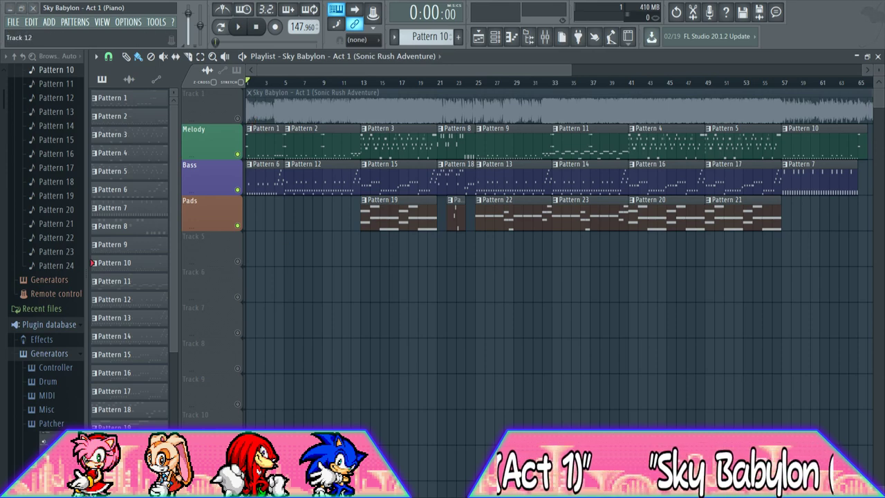
# Show the channel rack, remove the Extra #1 channel, and add a Fruity Dance generator below Pads with its default settings
pyautogui.moveTo(571, 73); pyautogui.dragTo(403, 74)
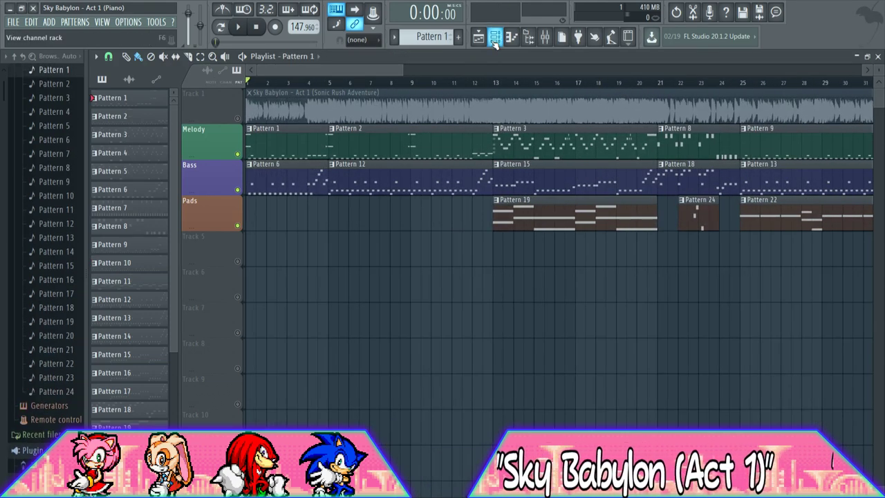
pyautogui.click(495, 38)
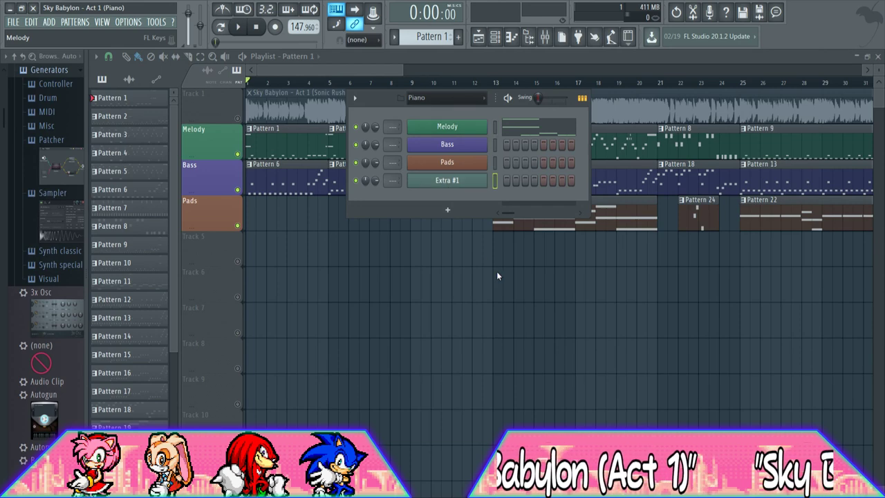
pyautogui.scroll(-5, 25, 277)
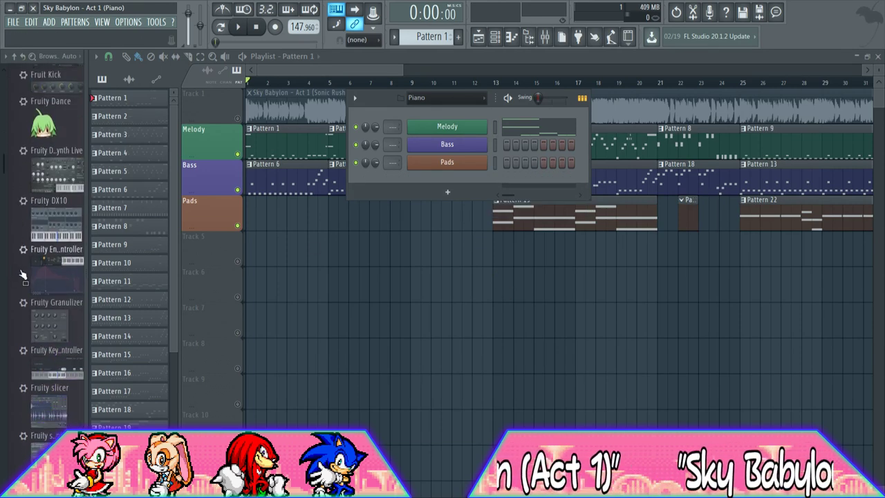
pyautogui.moveTo(446, 171); pyautogui.dragTo(449, 178)
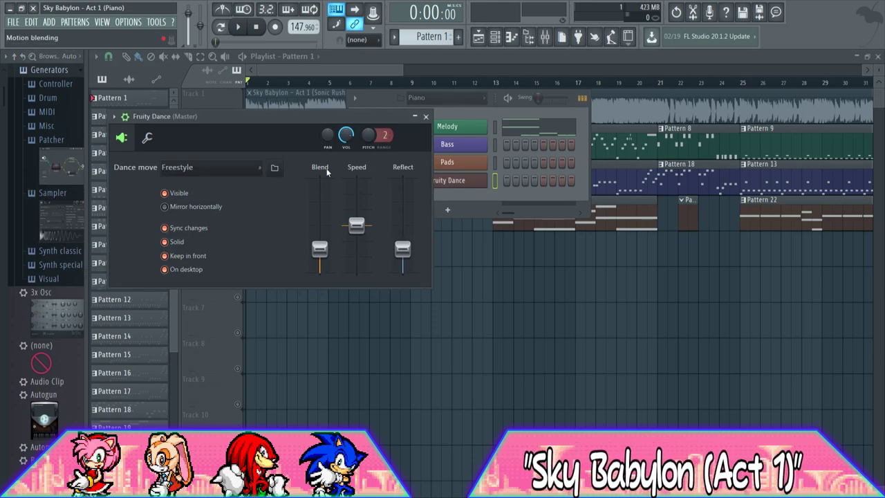
pyautogui.click(425, 117)
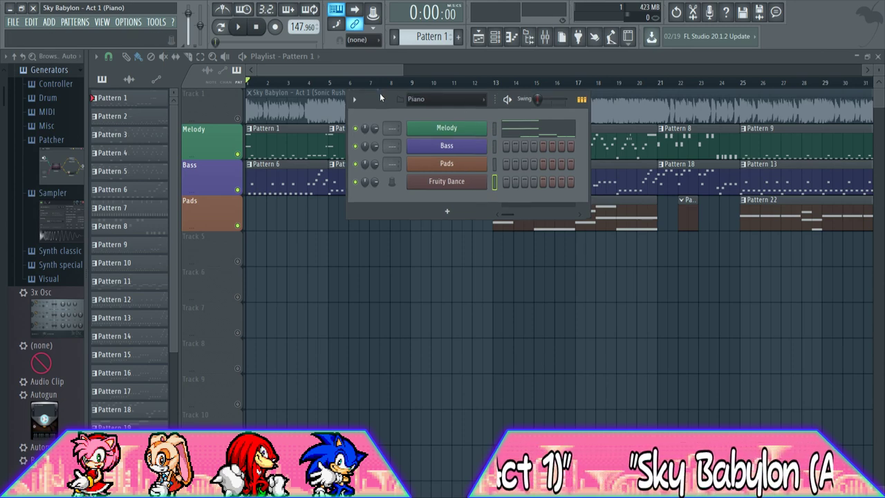
# Replace the Melody instrument with Kontakt, load CinePiano's 02 Classical.nki, and set its Character to about -10%
pyautogui.moveTo(381, 94); pyautogui.dragTo(361, 137)
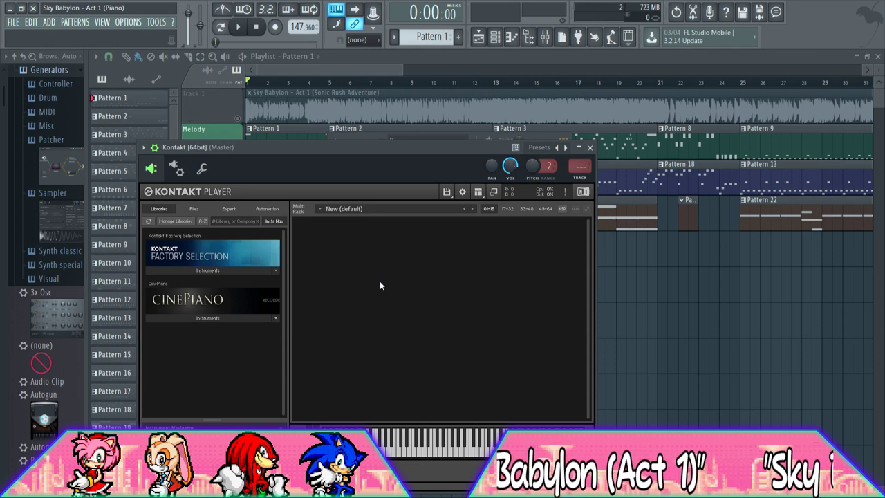
pyautogui.click(235, 318)
pyautogui.doubleClick(177, 339)
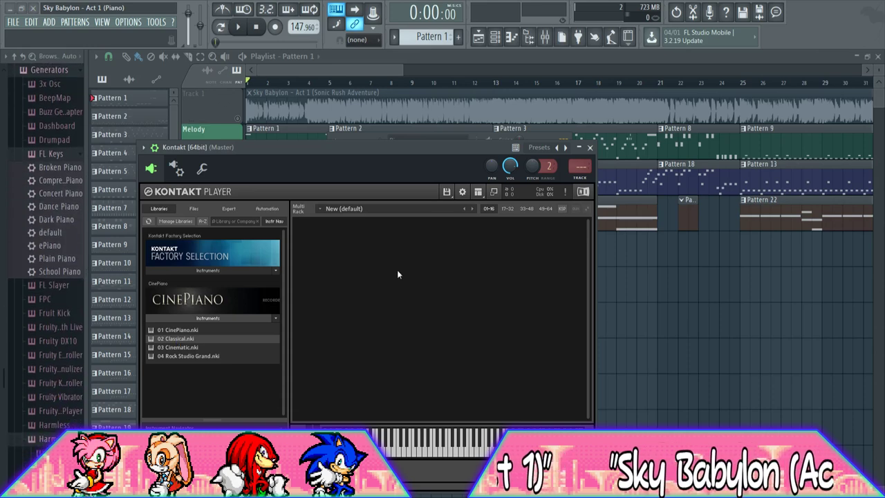
pyautogui.click(316, 280)
pyautogui.moveTo(357, 330); pyautogui.dragTo(352, 312)
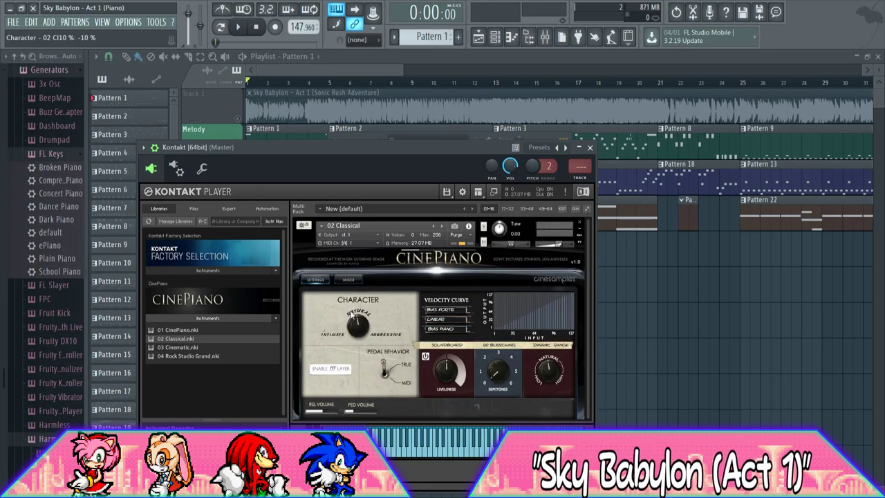
pyautogui.click(590, 148)
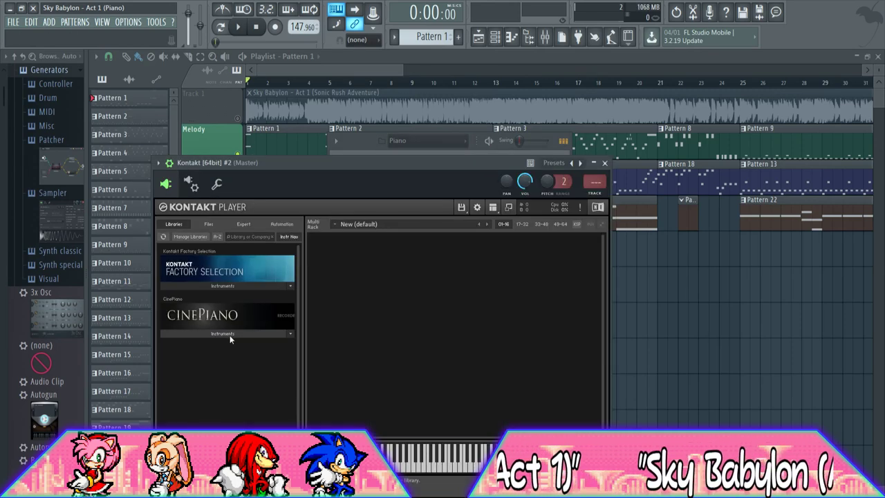
# Load CinePiano's 02 Classical.nki into the Bass channel's Kontakt and adjust its Character setting
pyautogui.doubleClick(213, 353)
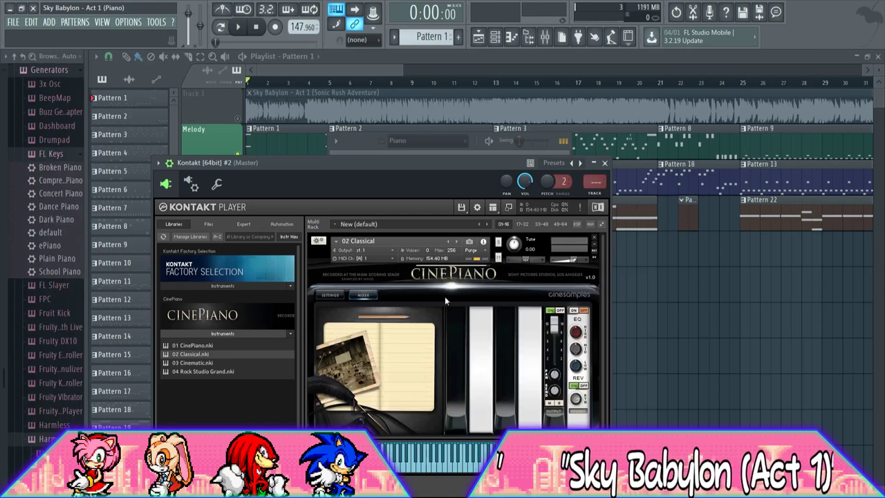
pyautogui.click(342, 295)
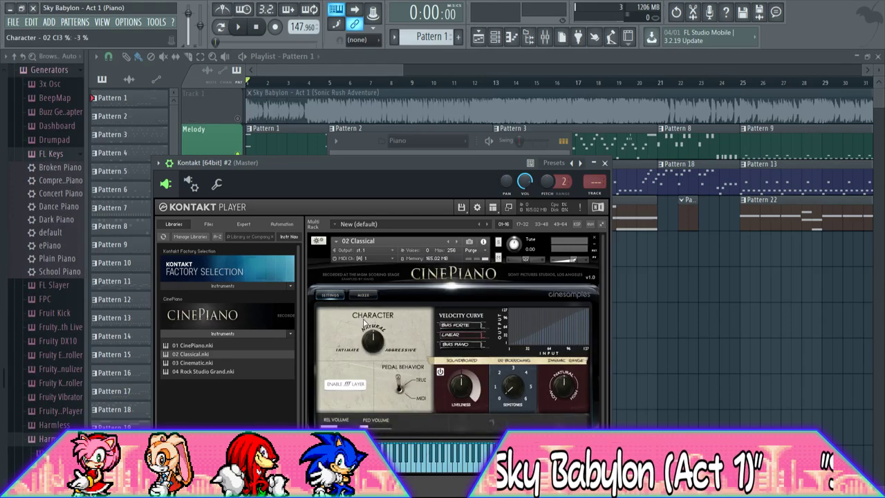
pyautogui.click(605, 164)
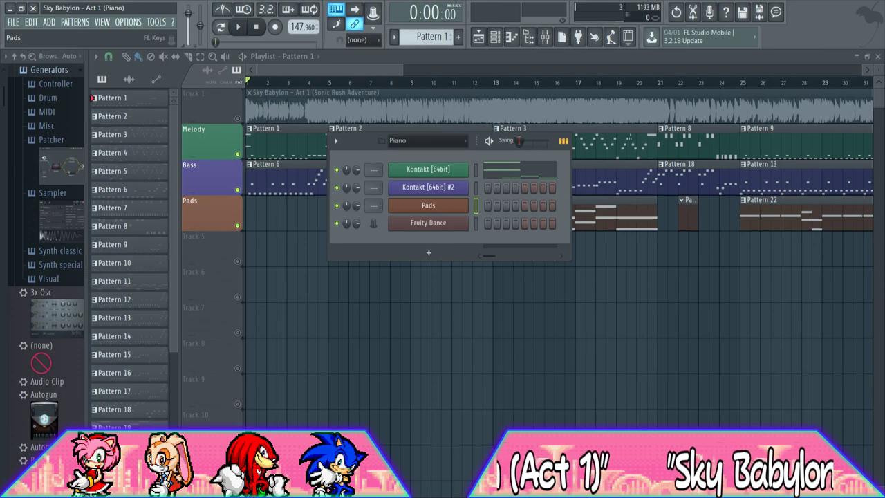
# Replace the Pads channel's instrument with Kontakt and load CinePiano's 02 Classical.nki into it
pyautogui.click(571, 415)
pyautogui.click(225, 350)
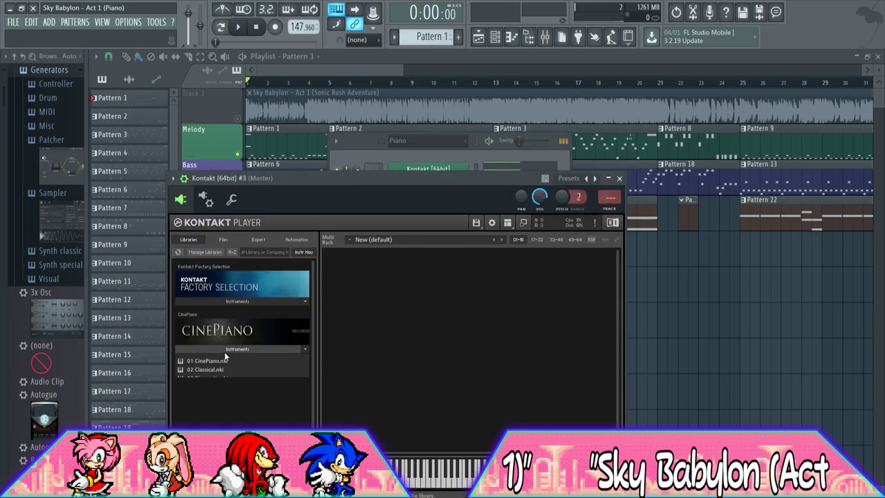
pyautogui.doubleClick(225, 369)
pyautogui.click(619, 178)
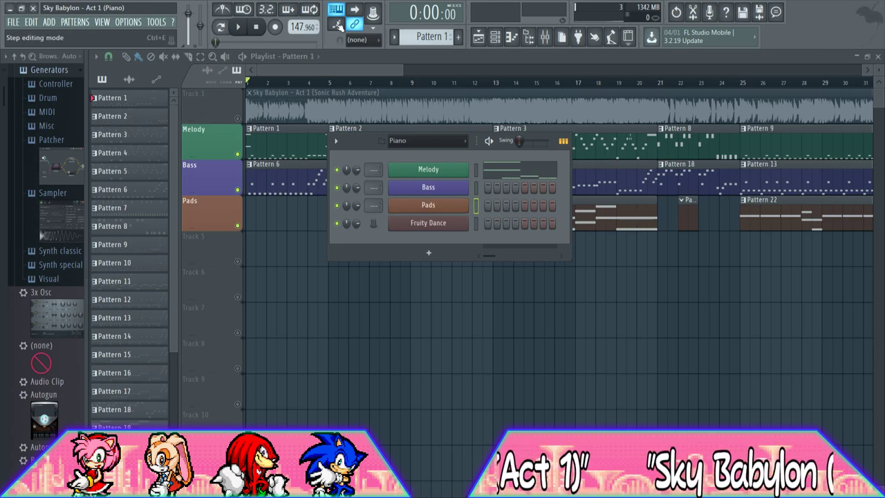
# Play the opening bars with the original audio on Track 1 unmuted for comparison, and mute that track again
pyautogui.click(238, 118)
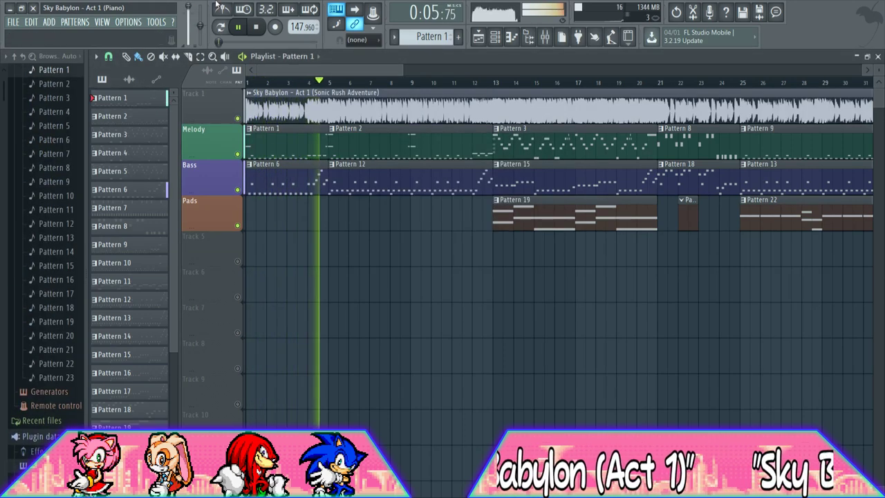
pyautogui.moveTo(399, 69); pyautogui.dragTo(320, 69)
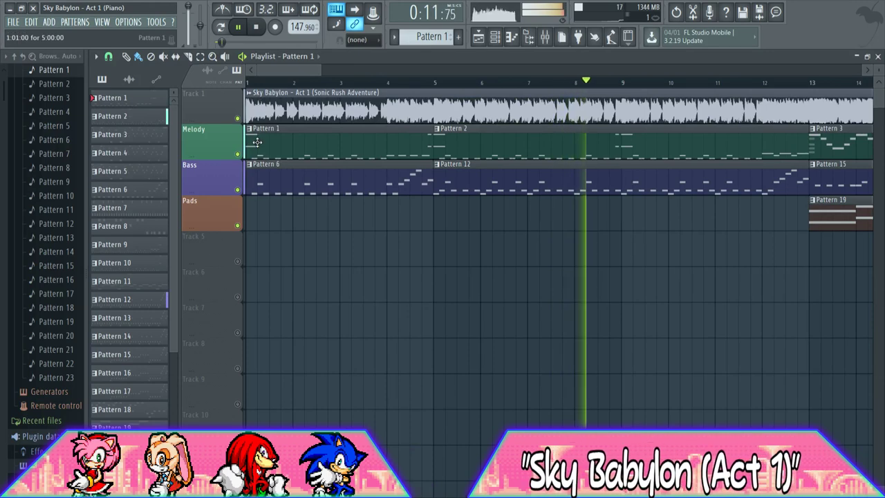
pyautogui.click(238, 118)
pyautogui.press('space')
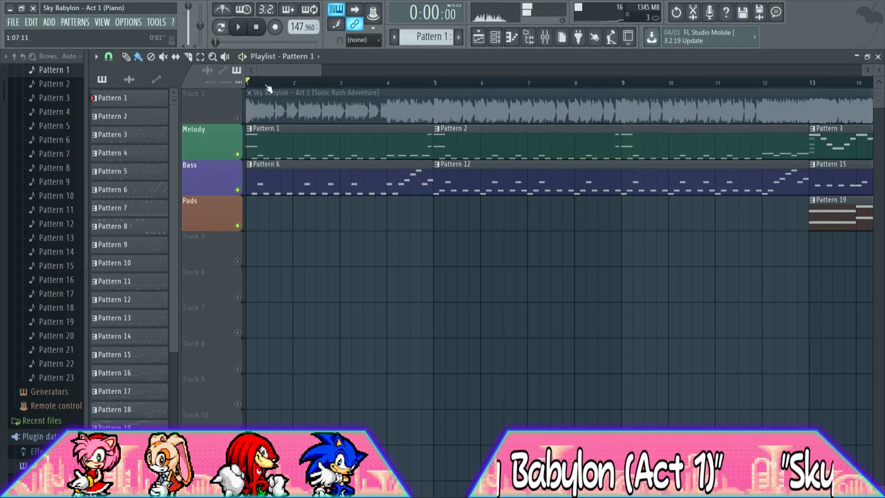
# Open Pattern 1's Melody notes in the piano roll and vary the note velocities while checking them by playback
pyautogui.click(495, 46)
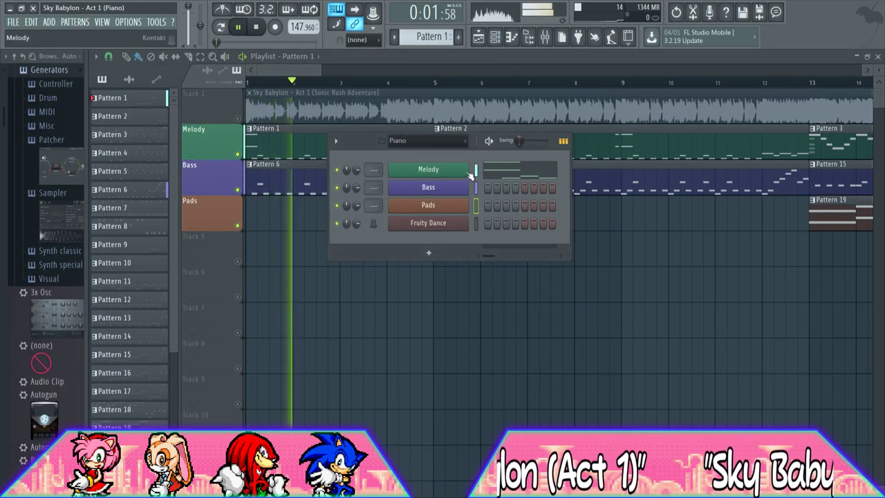
pyautogui.click(449, 168)
pyautogui.scroll(5, 514, 172)
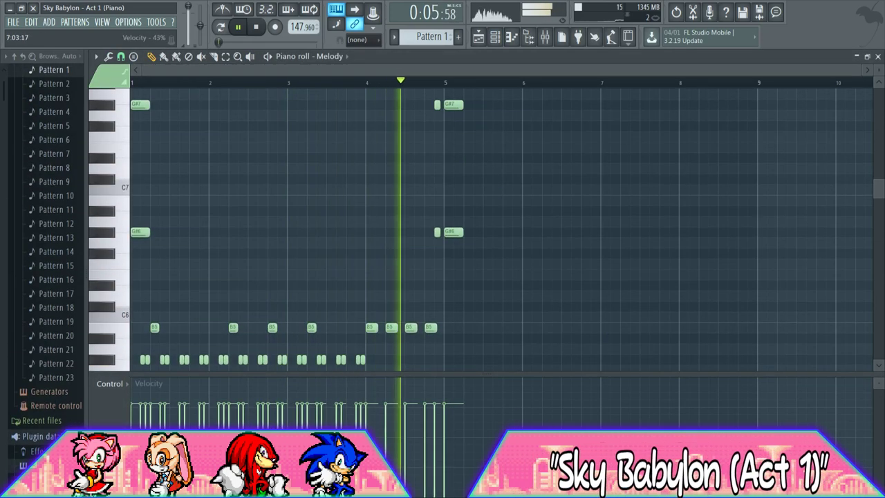
pyautogui.scroll(-5, 539, 217)
pyautogui.scroll(4, 540, 217)
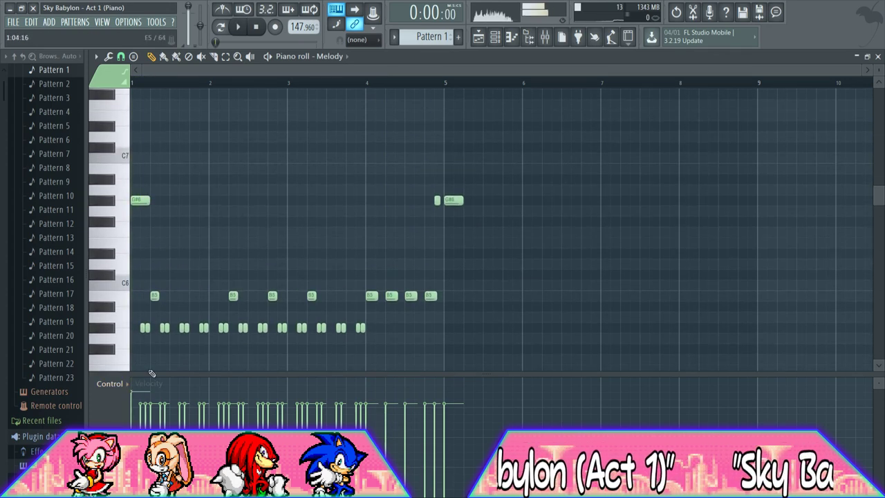
pyautogui.scroll(2, 158, 263)
pyautogui.press('space')
pyautogui.press('space')
pyautogui.press('space')
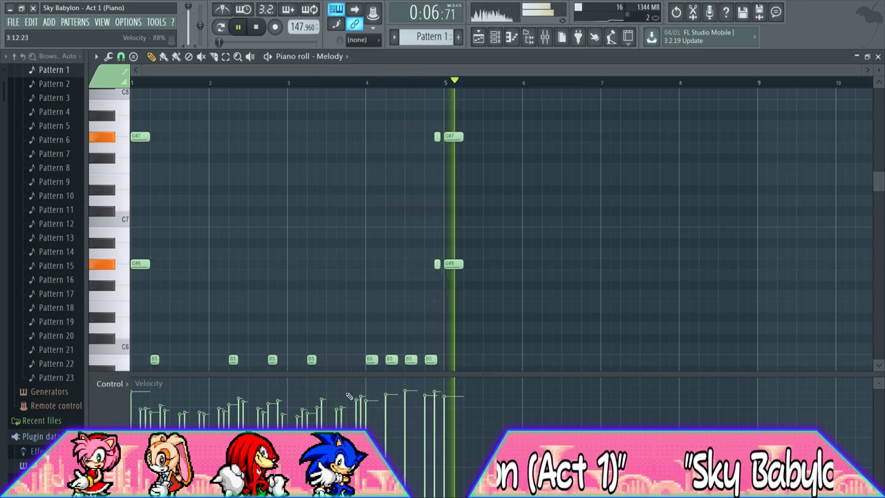
pyautogui.scroll(-3, 321, 269)
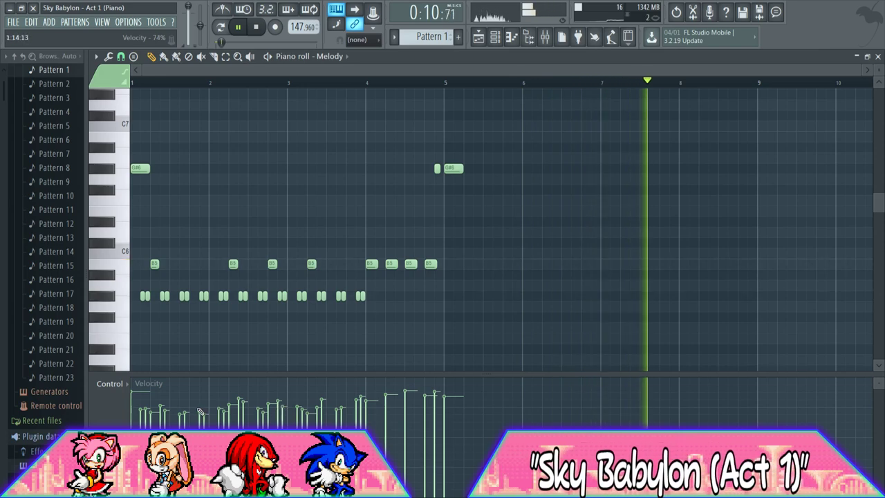
# Open Pattern 6's Bass notes in the piano roll and slightly vary the note velocities through bars 1 to 3
pyautogui.click(479, 38)
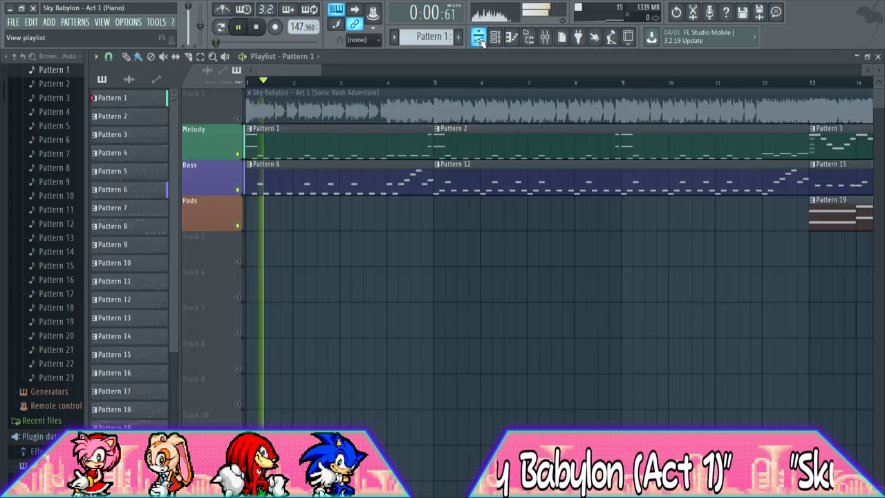
pyautogui.click(316, 174)
pyautogui.press('space')
pyautogui.click(514, 38)
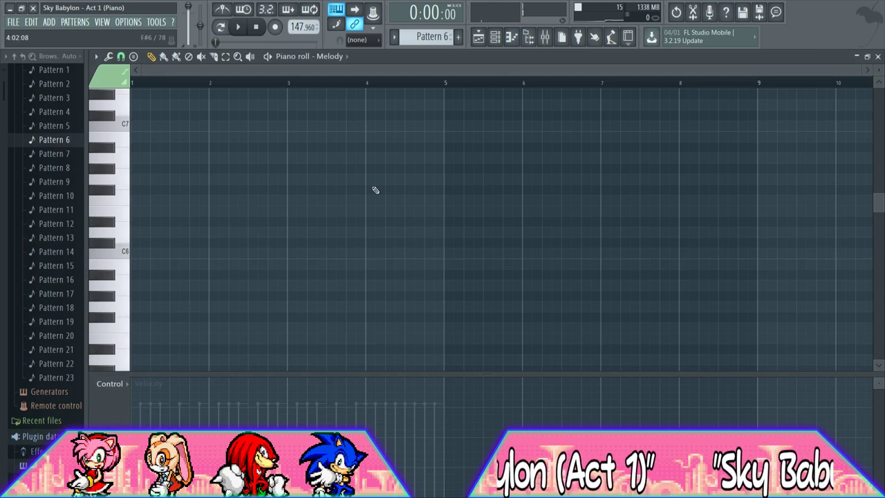
pyautogui.scroll(-8, 373, 192)
pyautogui.doubleClick(363, 265)
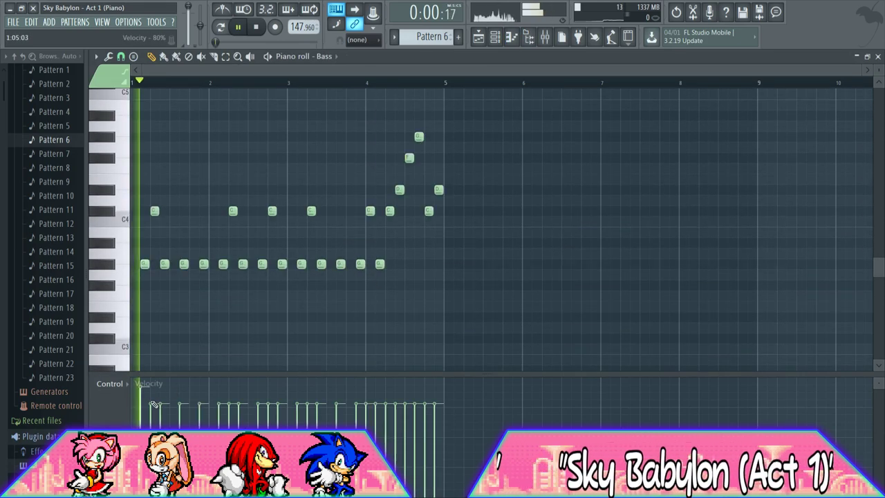
pyautogui.press('space')
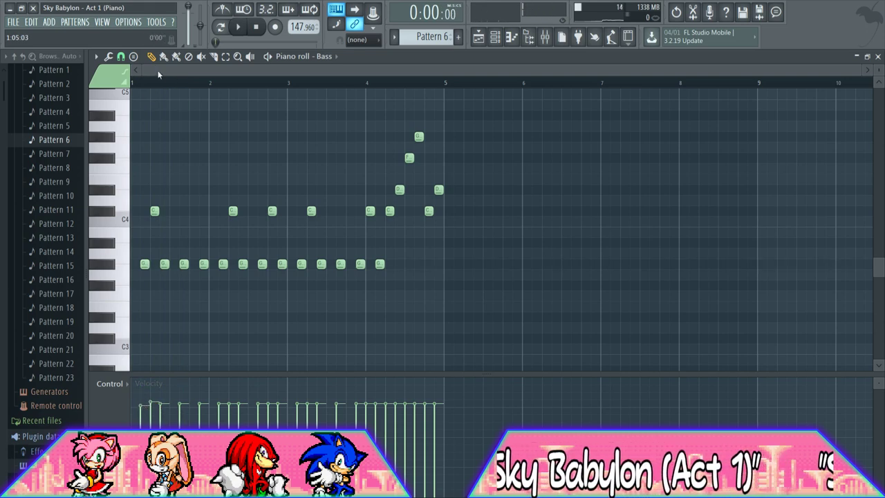
pyautogui.press('space')
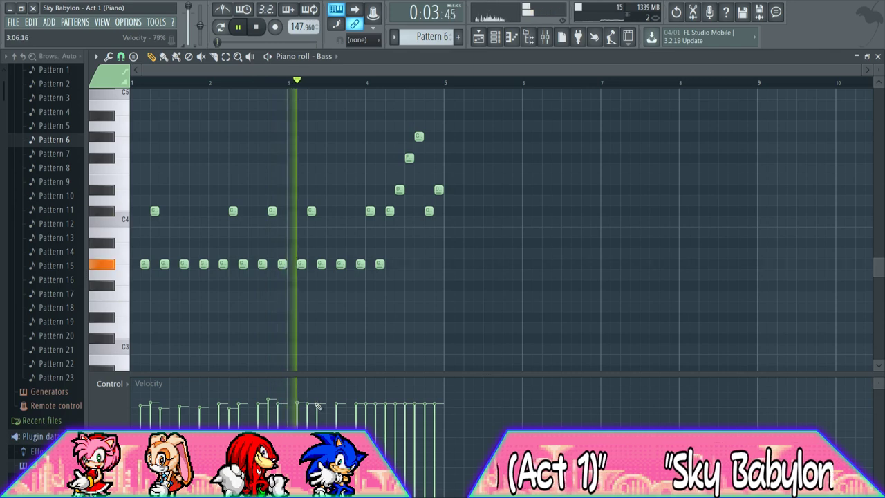
# Reshape the Bass velocities in bar 4 of Pattern 6 so the climbing notes get louder, checking them by playback
pyautogui.moveTo(356, 394)
pyautogui.mouseDown()
pyautogui.moveTo(388, 404)
pyautogui.moveTo(434, 394)
pyautogui.moveTo(435, 405)
pyautogui.mouseUp()
pyautogui.click(358, 406)
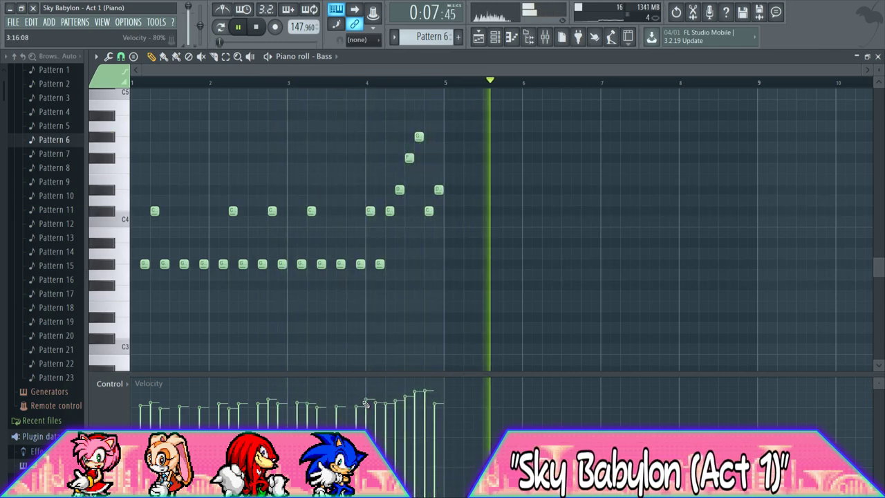
pyautogui.press('space')
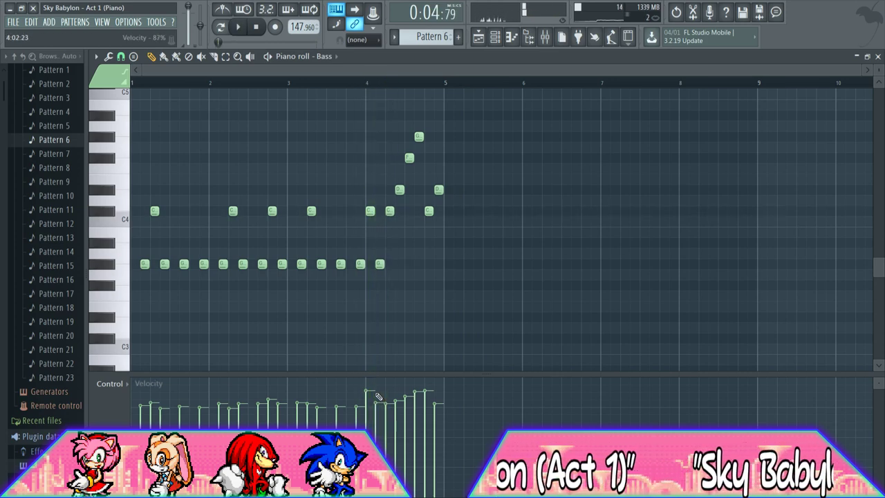
pyautogui.press('space')
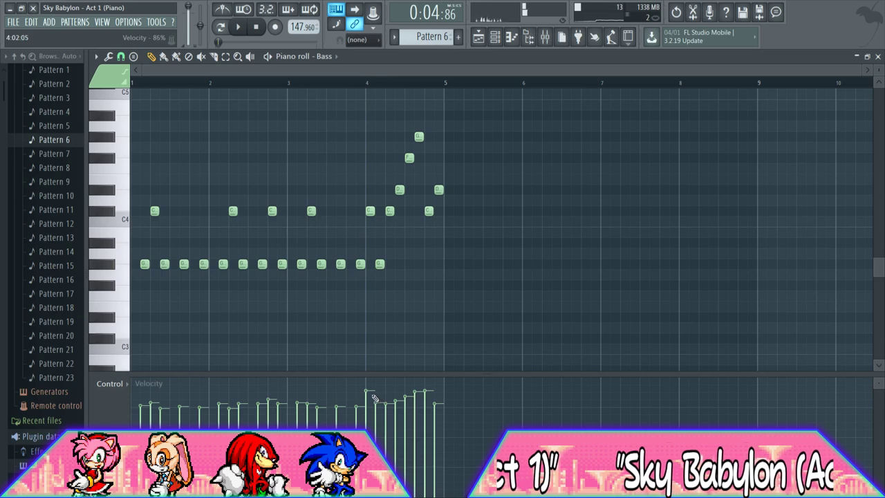
pyautogui.press('space')
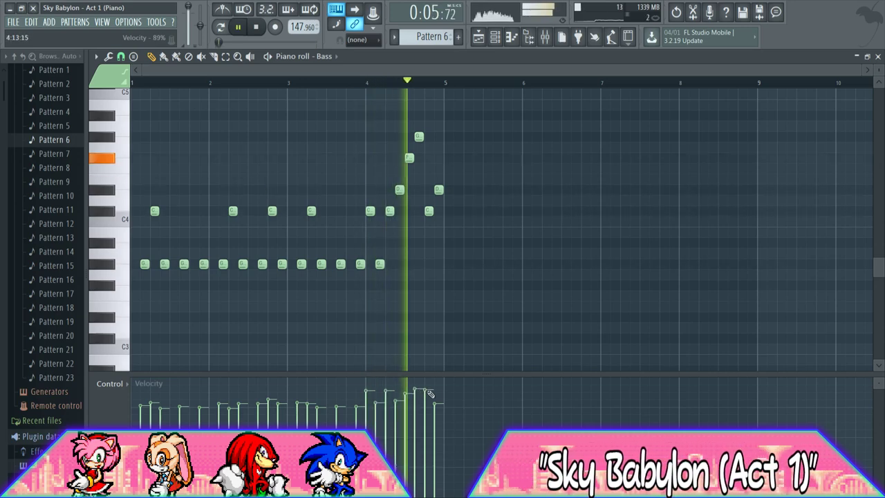
pyautogui.press('space')
pyautogui.press('space')
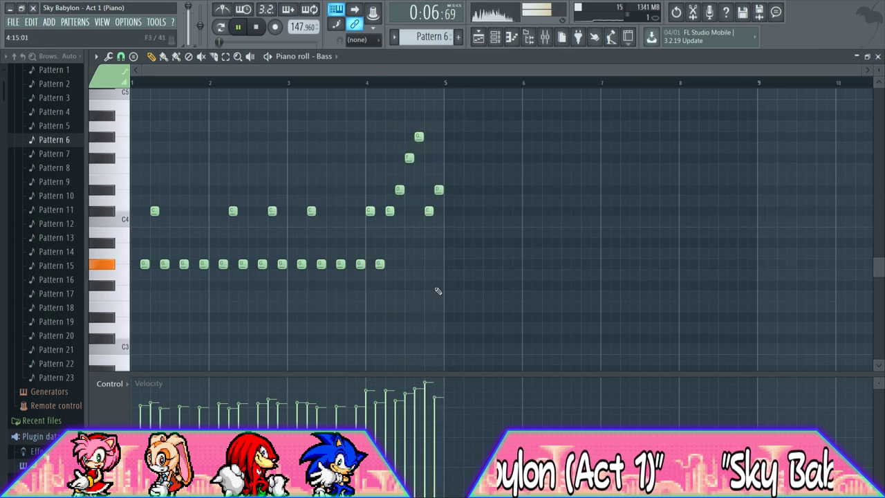
# Start playback from bar 5, open Pattern 2's Melody notes in the piano roll, and vary their velocities across all eight bars
pyautogui.click(488, 35)
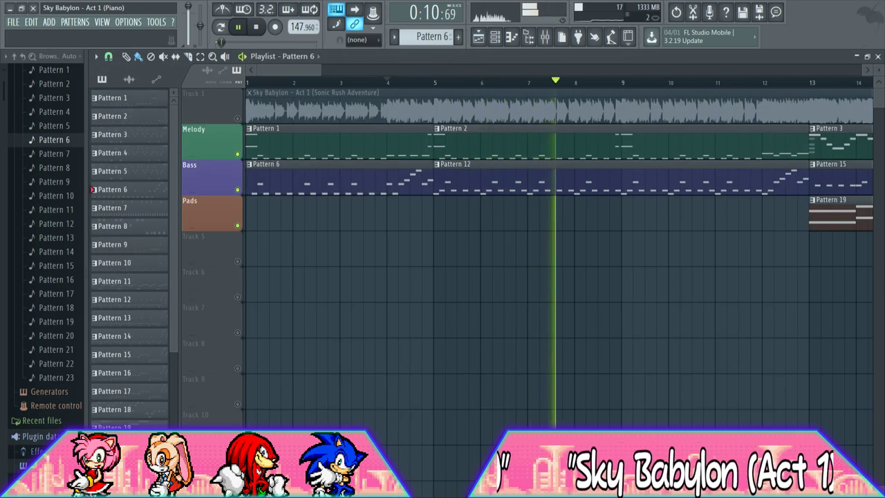
pyautogui.moveTo(296, 70); pyautogui.dragTo(311, 71)
pyautogui.click(302, 83)
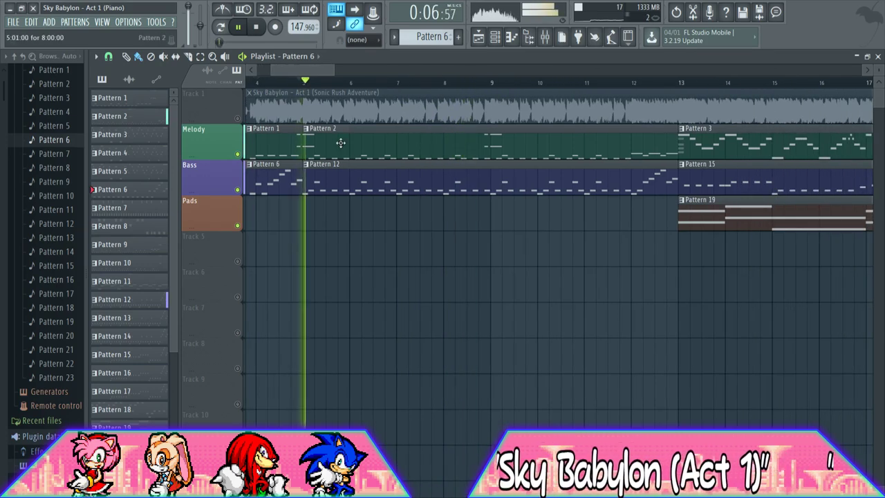
pyautogui.click(350, 140)
pyautogui.click(510, 41)
pyautogui.press('space')
pyautogui.scroll(6, 442, 153)
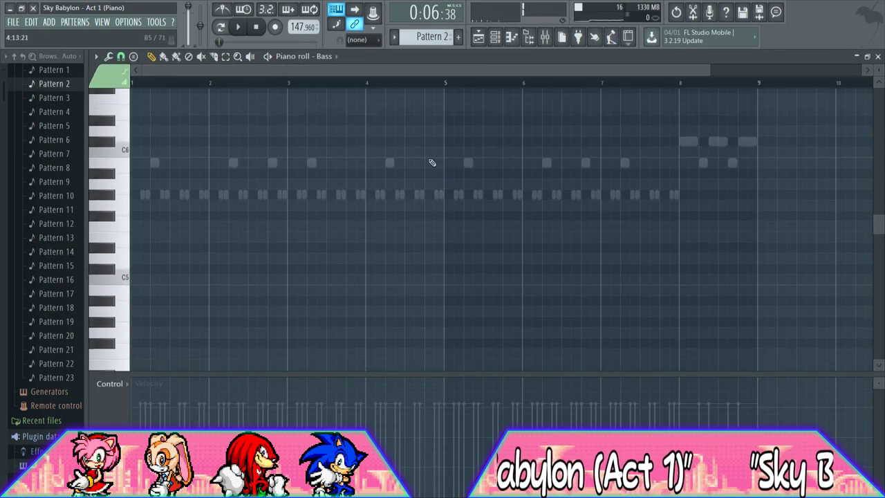
pyautogui.rightClick(390, 202)
pyautogui.scroll(8, 174, 282)
pyautogui.scroll(-6, 184, 271)
pyautogui.press('space')
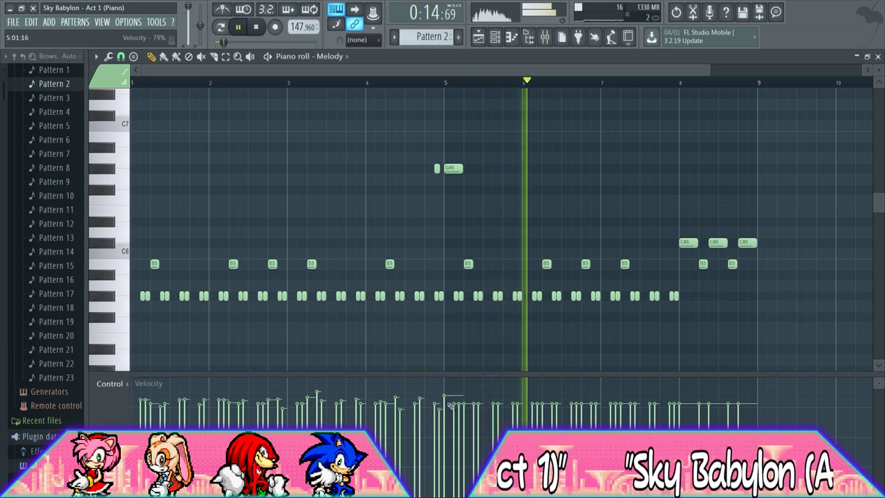
pyautogui.moveTo(481, 409)
pyautogui.mouseDown()
pyautogui.moveTo(699, 405)
pyautogui.moveTo(758, 393)
pyautogui.mouseUp()
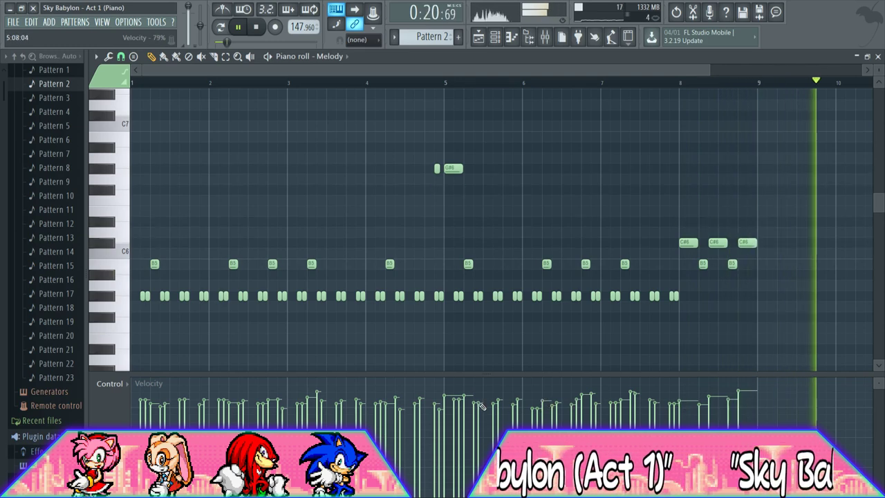
# Open Pattern 12's Bass notes in the piano roll, vary their velocities, and return to the playlist
pyautogui.click(479, 37)
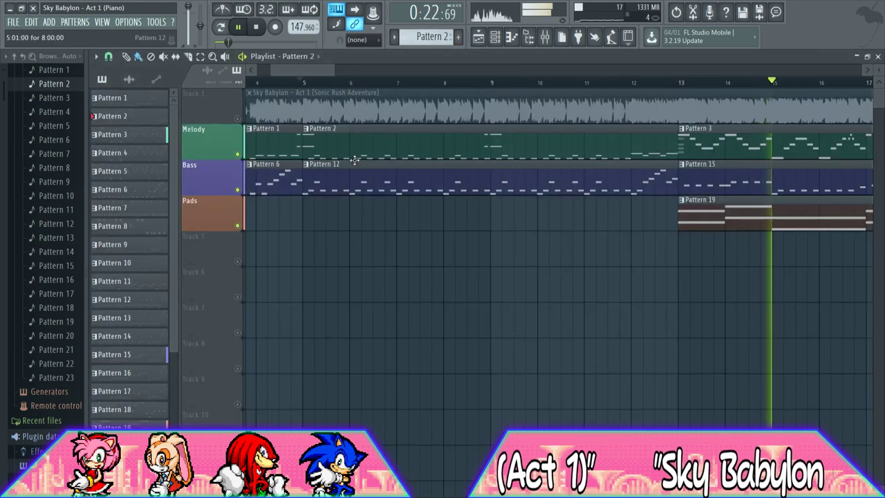
pyautogui.click(511, 42)
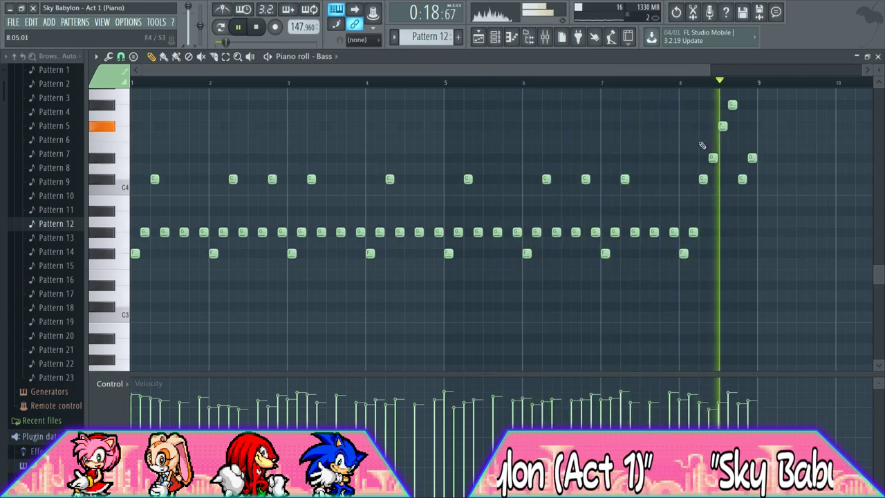
pyautogui.click(478, 37)
# Set playback to start from bar 13, open Pattern 3's Melody notes in the piano roll, and vary their velocities
pyautogui.moveTo(349, 72); pyautogui.dragTo(360, 73)
pyautogui.click(338, 83)
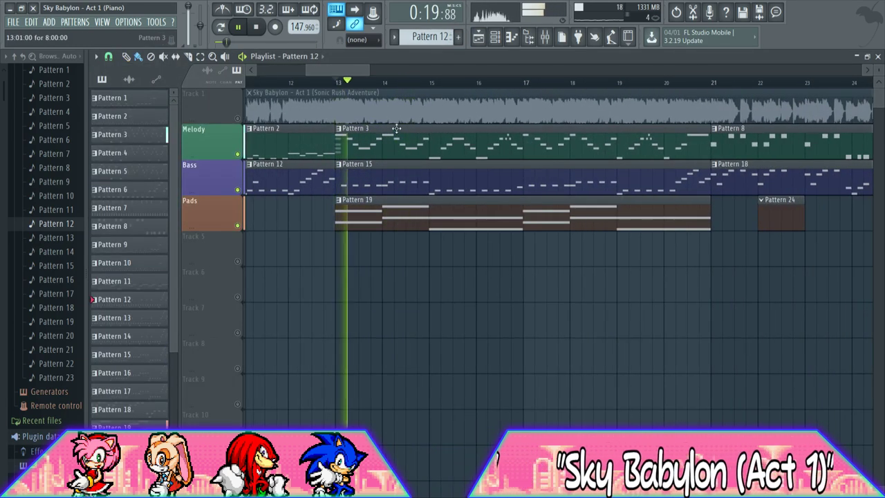
pyautogui.click(393, 127)
pyautogui.click(511, 39)
pyautogui.scroll(5, 322, 187)
pyautogui.scroll(3, 323, 188)
pyautogui.rightClick(298, 267)
pyautogui.moveTo(156, 396)
pyautogui.mouseDown()
pyautogui.moveTo(164, 405)
pyautogui.moveTo(414, 397)
pyautogui.moveTo(544, 413)
pyautogui.moveTo(728, 398)
pyautogui.mouseUp()
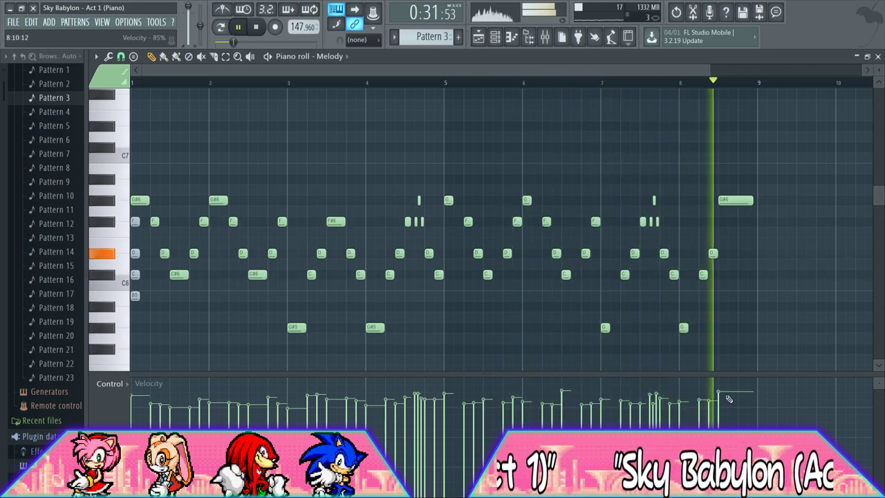
# Open Pattern 15's Bass notes in the piano roll and vary their velocities across all eight bars
pyautogui.click(481, 39)
pyautogui.press('space')
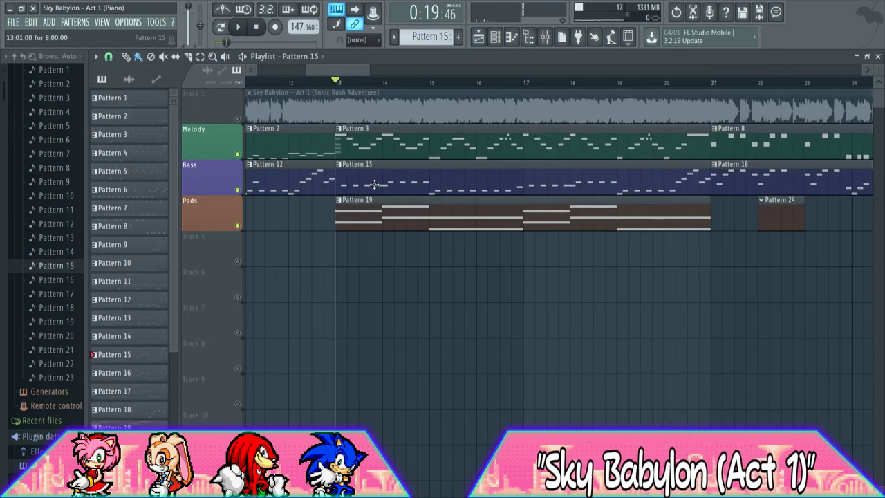
pyautogui.click(512, 39)
pyautogui.scroll(-5, 325, 232)
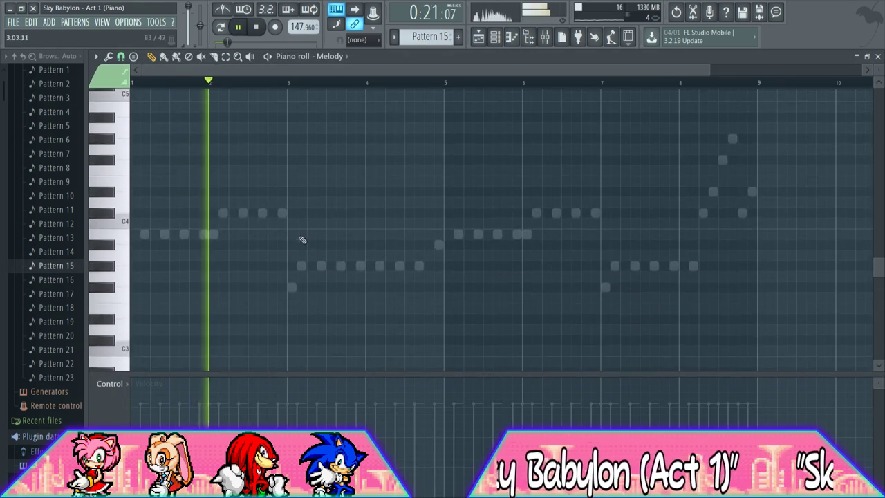
pyautogui.doubleClick(283, 213)
pyautogui.moveTo(196, 410)
pyautogui.mouseDown()
pyautogui.moveTo(214, 395)
pyautogui.moveTo(292, 406)
pyautogui.moveTo(320, 395)
pyautogui.moveTo(355, 407)
pyautogui.moveTo(541, 406)
pyautogui.mouseUp()
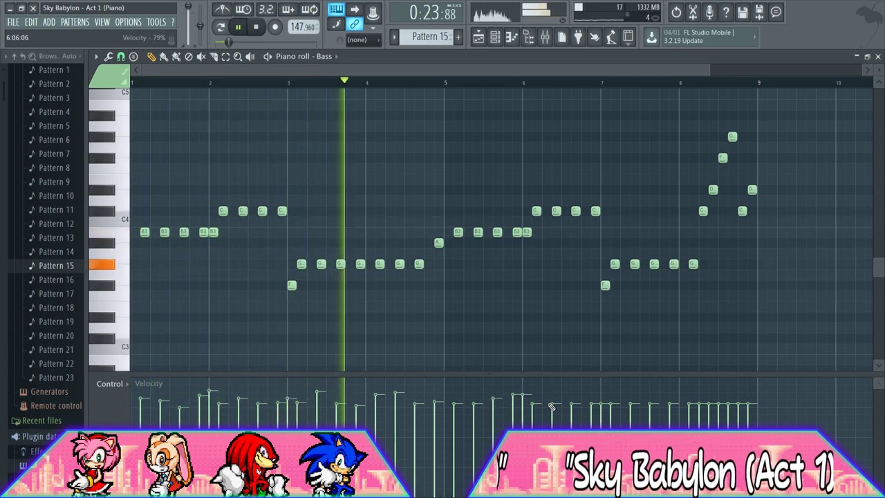
pyautogui.click(396, 400)
pyautogui.click(475, 400)
pyautogui.moveTo(492, 405)
pyautogui.mouseDown()
pyautogui.moveTo(627, 394)
pyautogui.moveTo(743, 403)
pyautogui.moveTo(750, 391)
pyautogui.mouseUp()
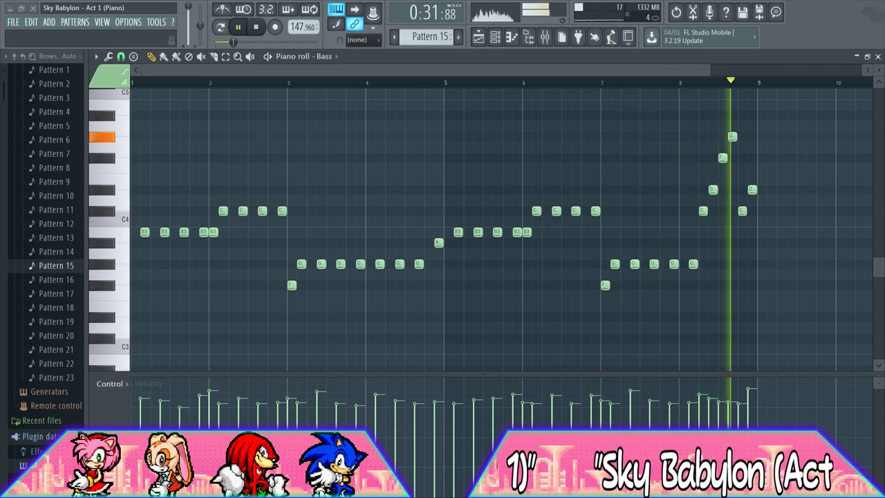
# Open Pattern 19's Pads notes in the piano roll and vary the chord velocities through bar 5
pyautogui.click(479, 36)
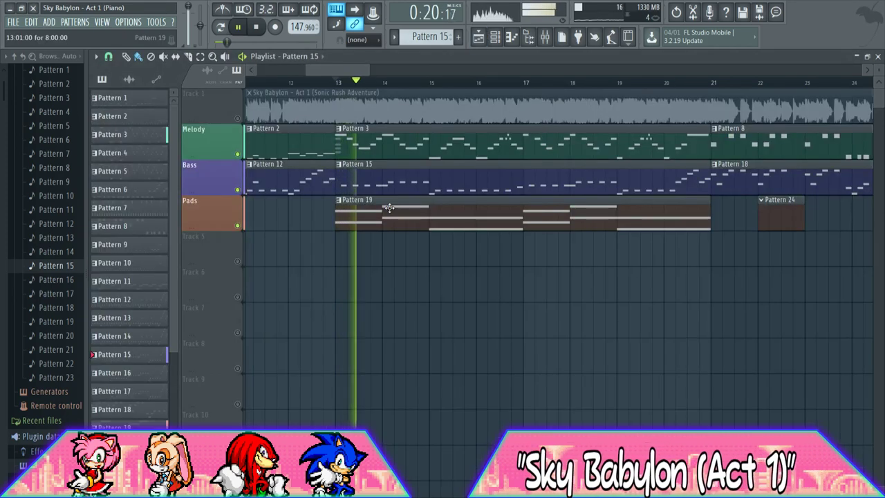
pyautogui.click(512, 35)
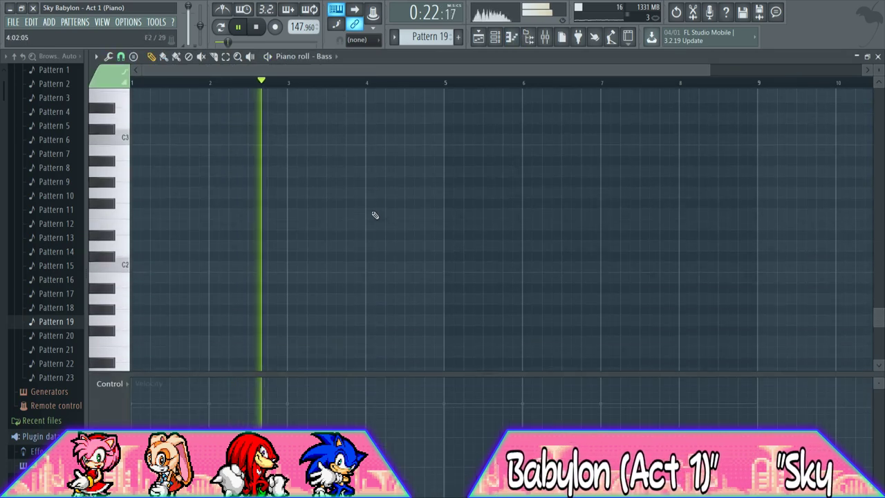
pyautogui.doubleClick(307, 199)
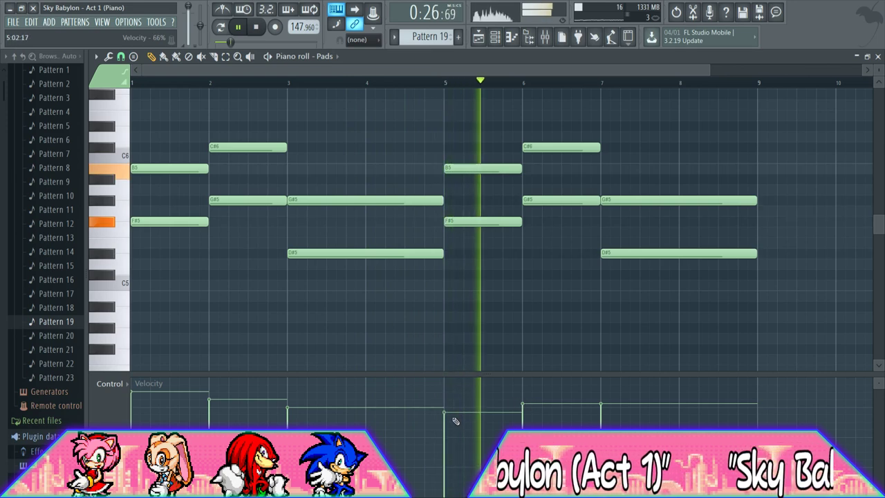
pyautogui.click(412, 82)
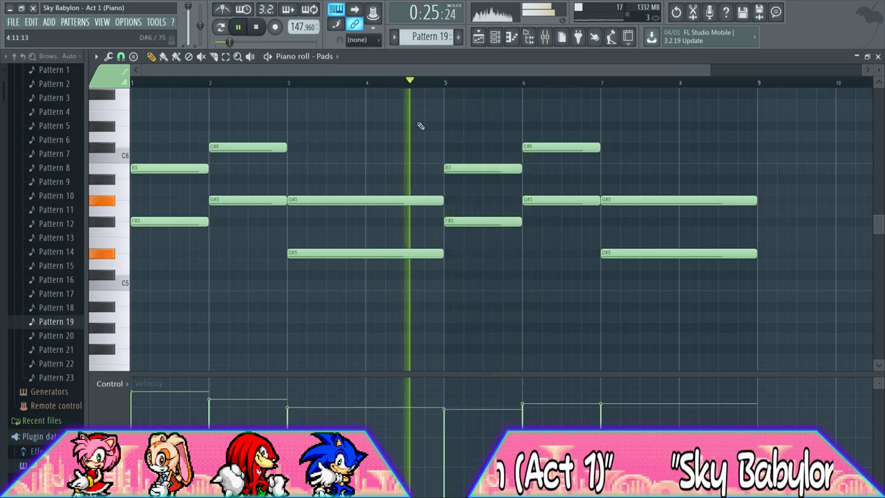
pyautogui.click(483, 406)
pyautogui.press('space')
pyautogui.press('space')
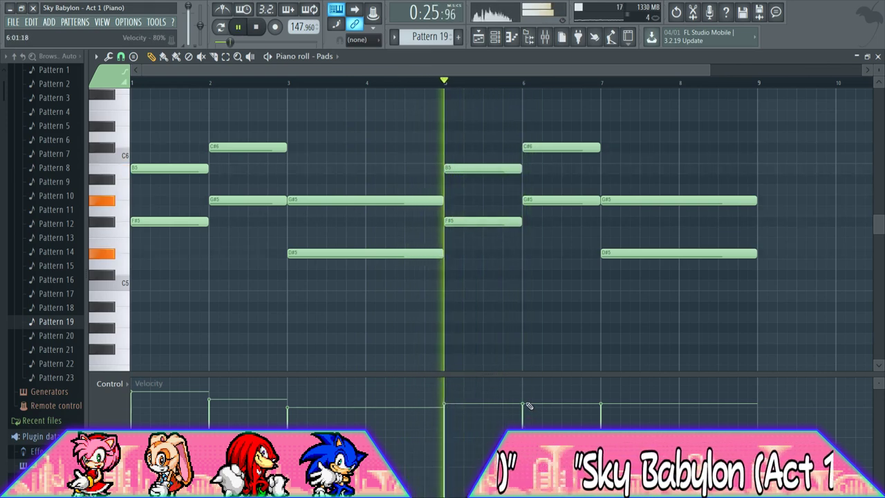
# Raise the Pads chord velocities at bars 5 and 6, and set the bar 7 chord slightly lower than them
pyautogui.click(524, 400)
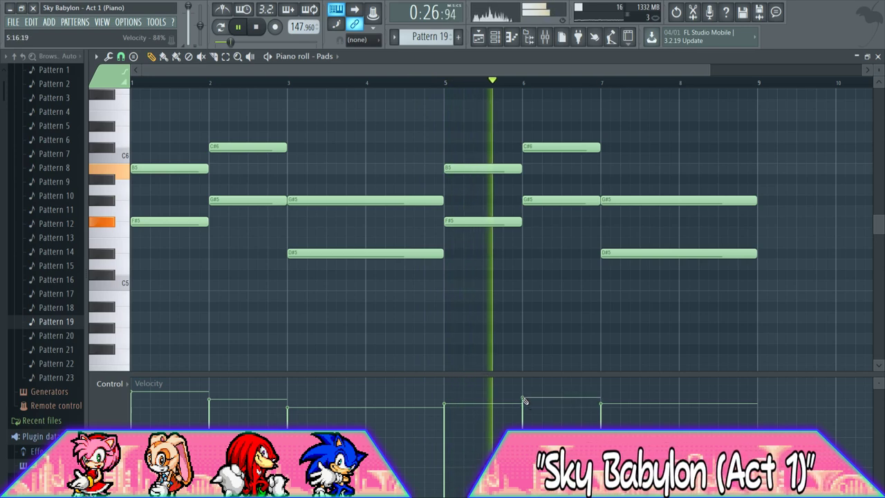
pyautogui.click(601, 389)
pyautogui.click(444, 398)
pyautogui.click(615, 397)
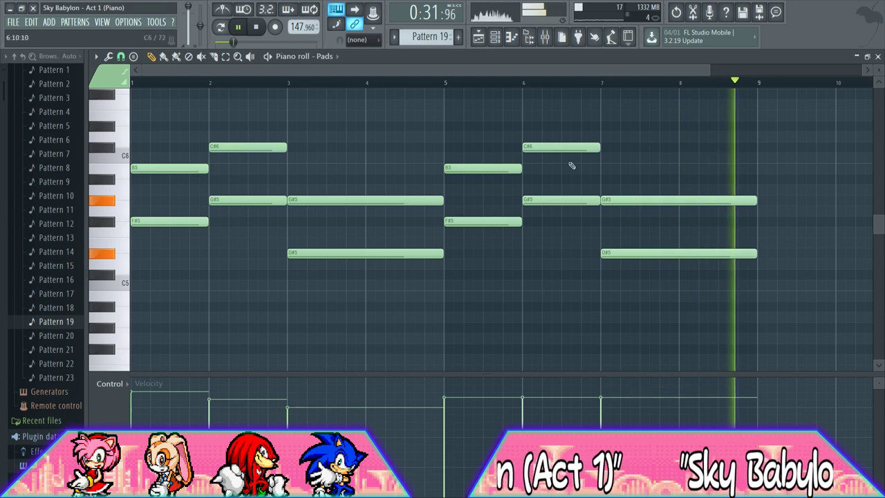
pyautogui.click(580, 82)
pyautogui.click(609, 403)
pyautogui.press('space')
pyautogui.press('space')
pyautogui.click(616, 402)
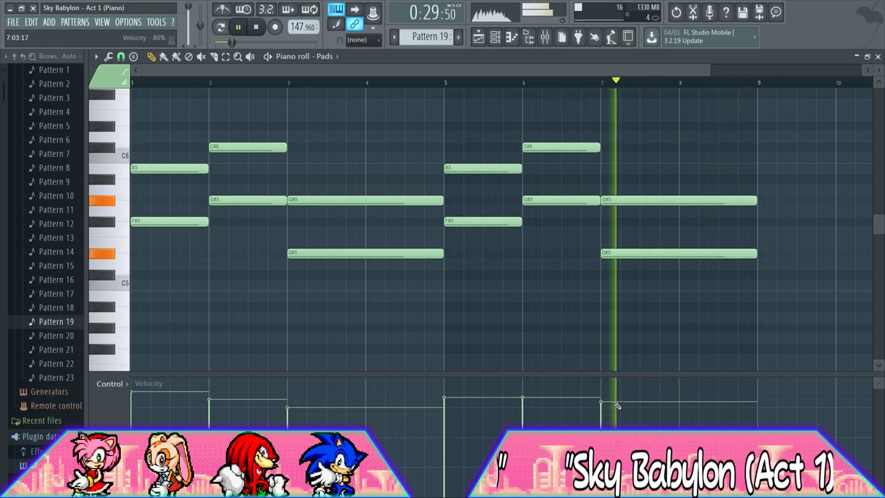
# Set playback to start from bar 22 and open Pattern 24's Pads channel in the piano roll
pyautogui.click(479, 39)
pyautogui.moveTo(360, 69); pyautogui.dragTo(401, 100)
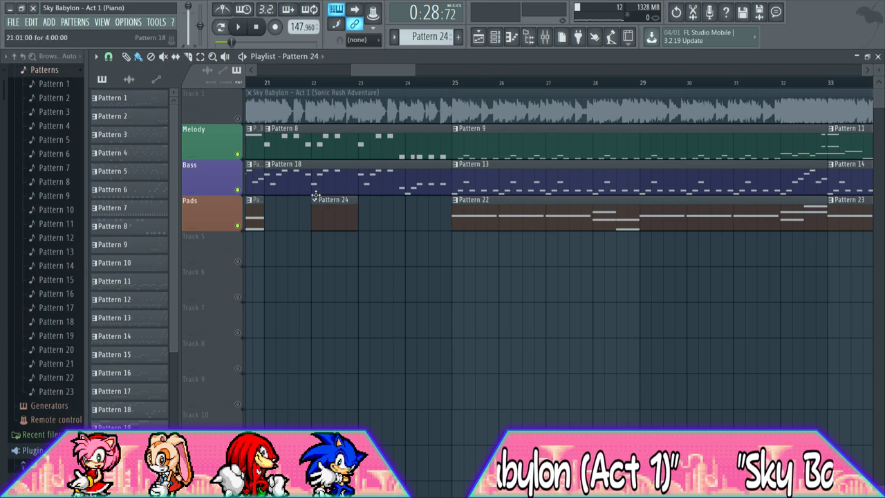
pyautogui.scroll(3, 436, 83)
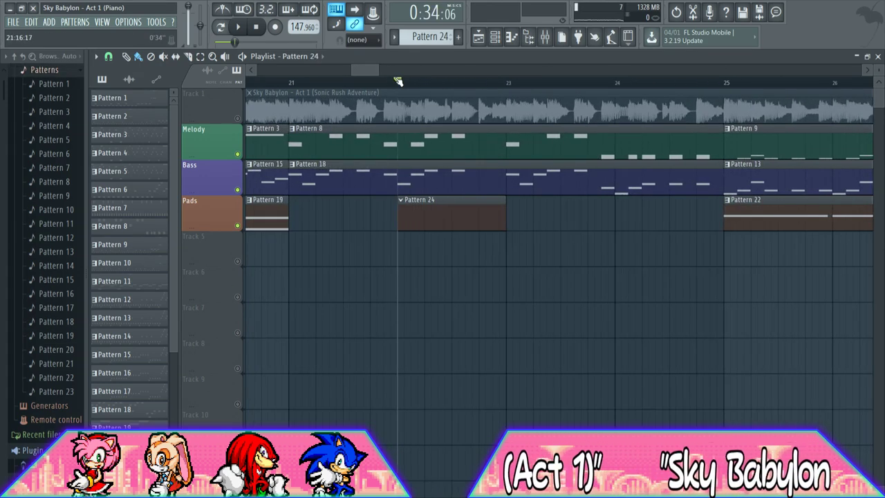
pyautogui.click(495, 39)
pyautogui.scroll(-5, 449, 151)
pyautogui.click(495, 39)
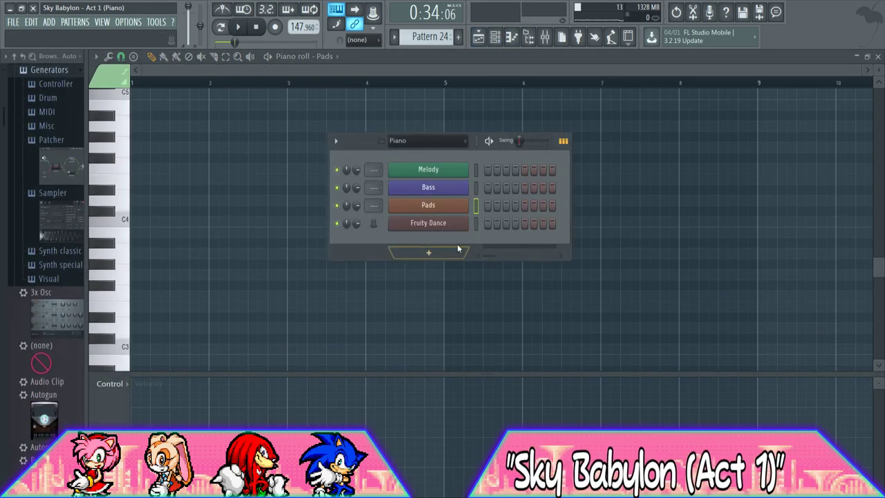
pyautogui.click(446, 67)
pyautogui.press('space')
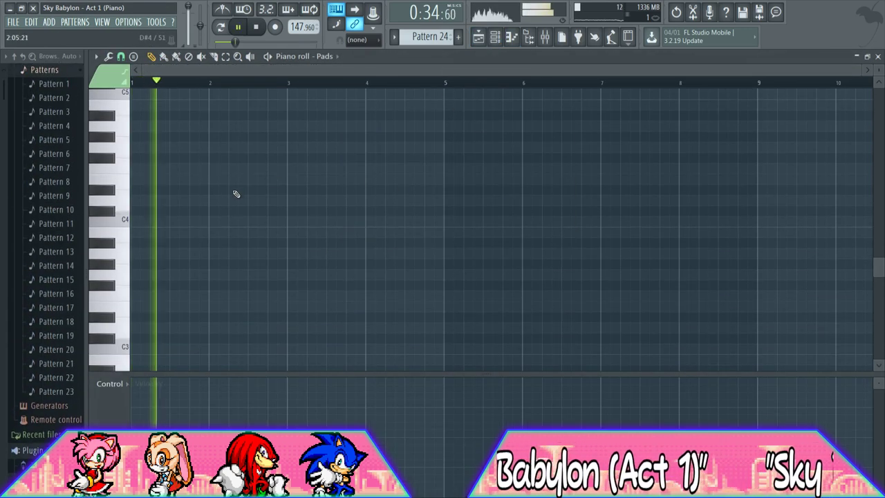
pyautogui.press('space')
pyautogui.moveTo(860, 70); pyautogui.dragTo(557, 71)
# In the playlist, enable the Sonic Rush Adventure reference audio and mute the Melody and Bass tracks, keeping Pads active
pyautogui.click(478, 37)
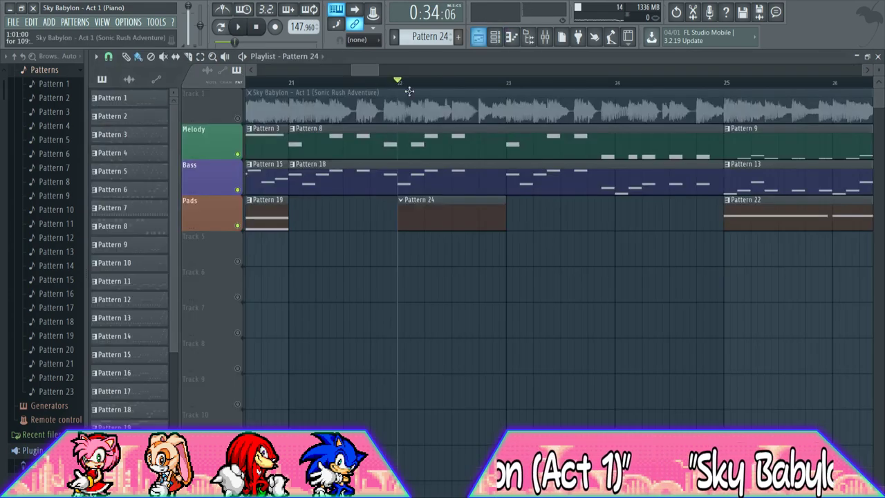
pyautogui.click(239, 120)
pyautogui.rightClick(238, 223)
pyautogui.click(237, 119)
pyautogui.press('space')
# Listen to the reference from bar 22, find the pitches, and add F#6, G#6 and D#6 notes to Pattern 24's Pads
pyautogui.click(511, 38)
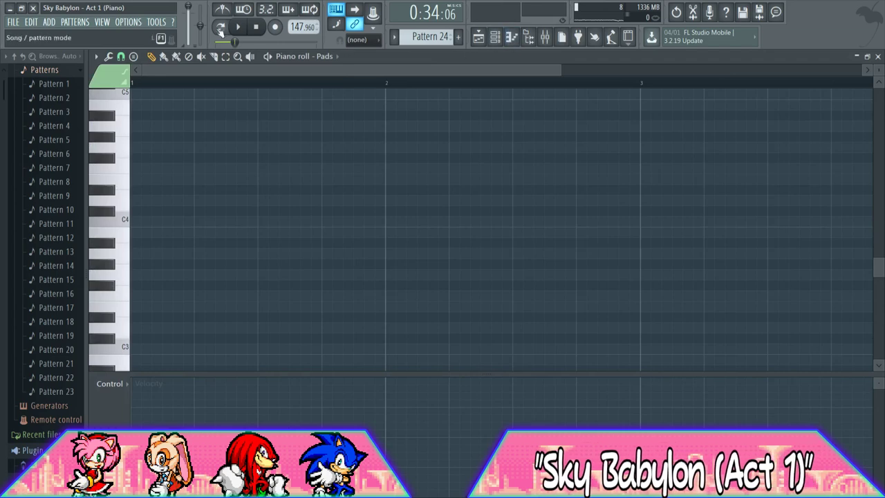
pyautogui.moveTo(560, 69); pyautogui.dragTo(684, 70)
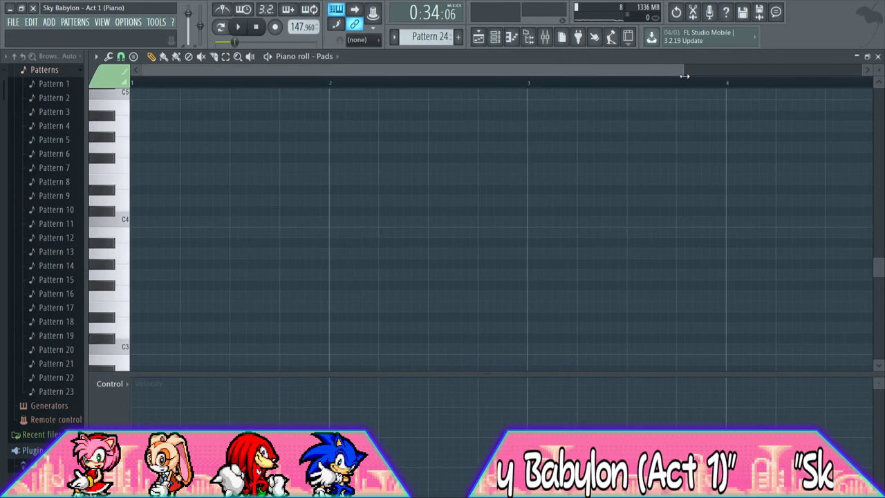
pyautogui.press('space')
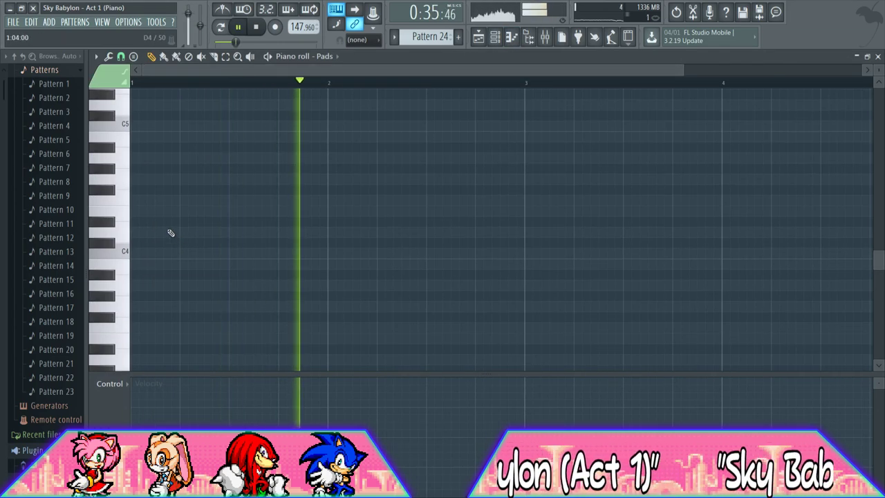
pyautogui.scroll(4, 116, 179)
pyautogui.click(117, 147)
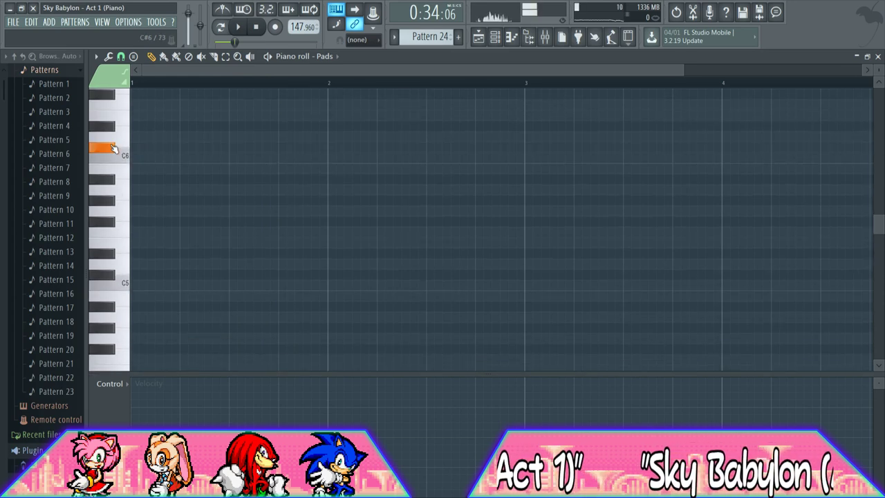
pyautogui.scroll(2, 118, 150)
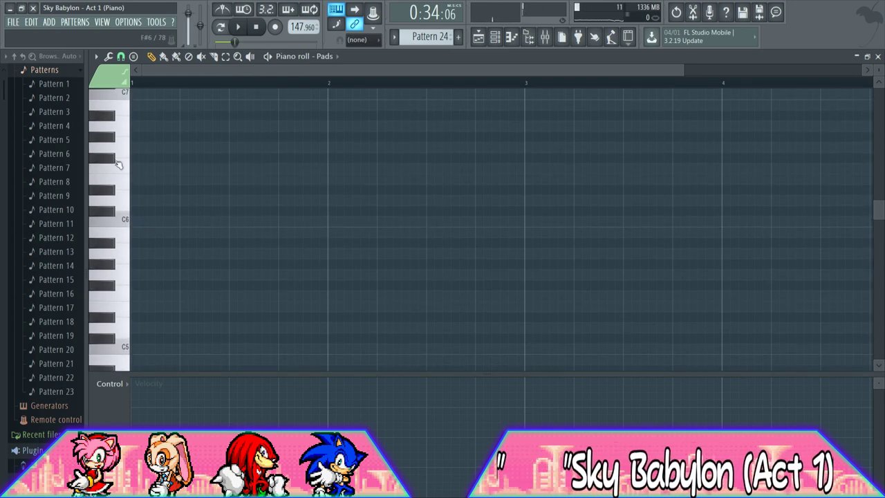
pyautogui.press('space')
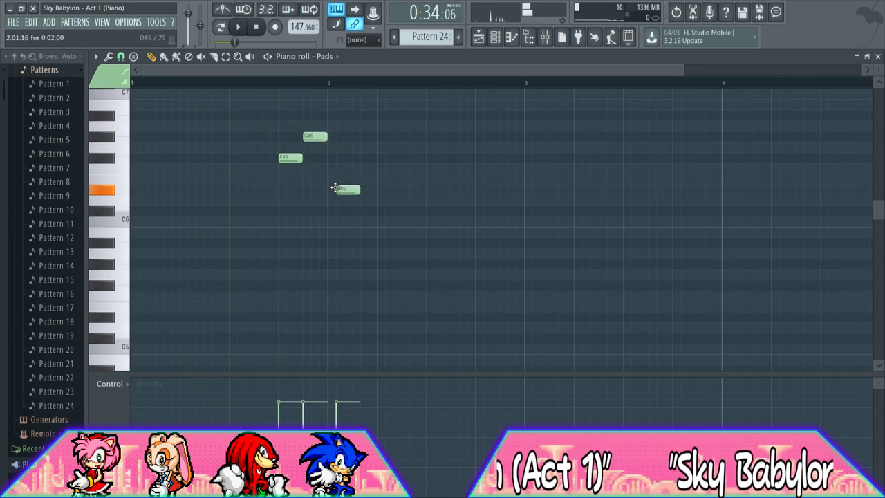
# Move the D#6 note to the start of bar 2 and raise the velocities of Pattern 24's three notes to differing levels
pyautogui.press('space')
pyautogui.click(317, 391)
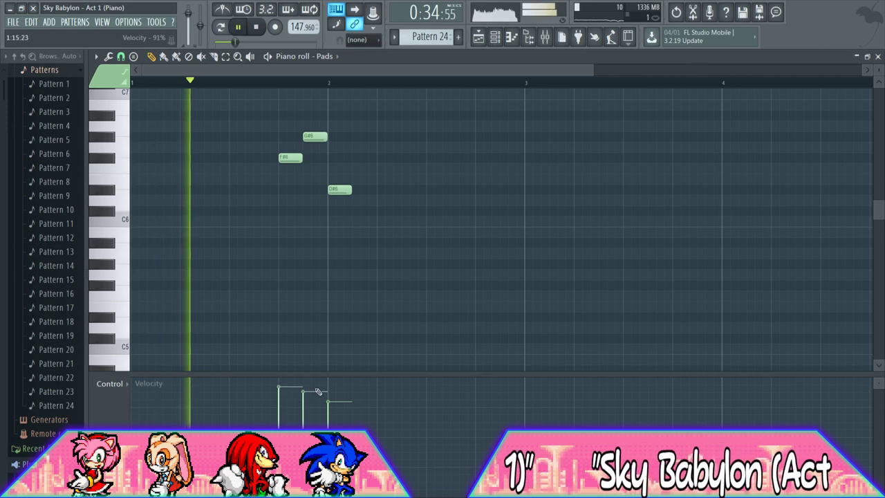
pyautogui.press('space')
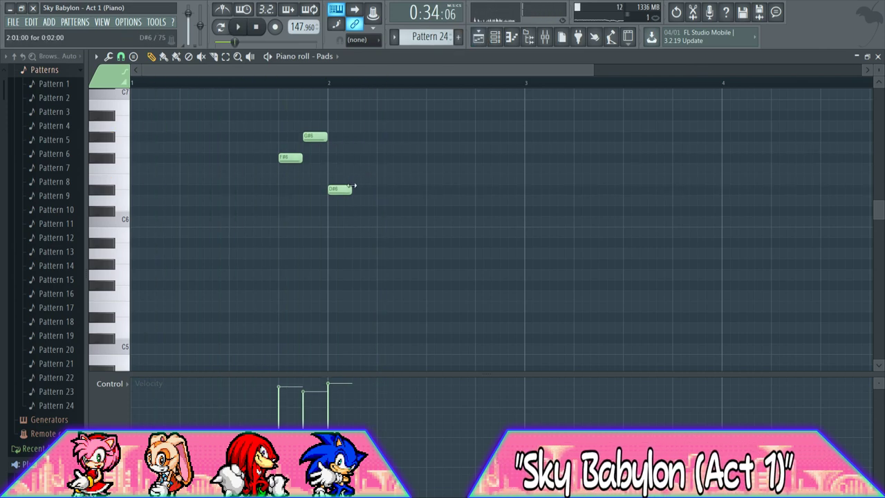
pyautogui.press('space')
# Return to the playlist, mute the reference audio track and re-enable the Melody and Bass tracks
pyautogui.press('F5')
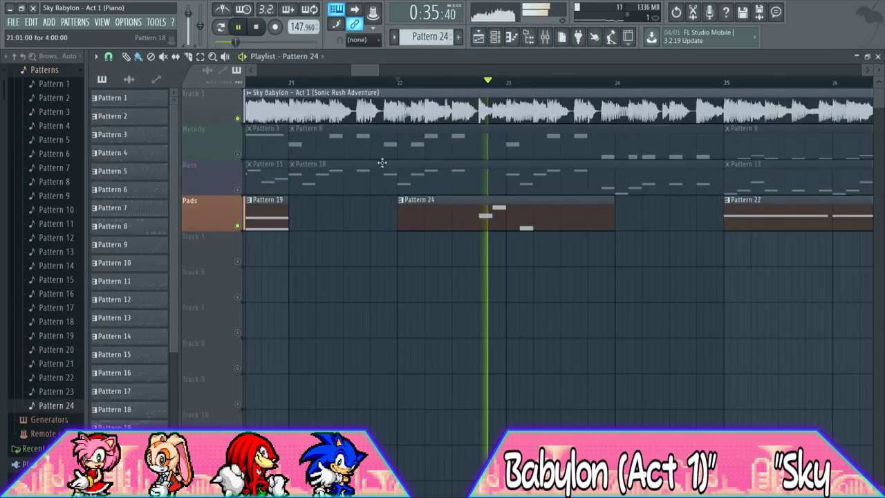
pyautogui.rightClick(238, 119)
pyautogui.rightClick(238, 119)
pyautogui.click(237, 119)
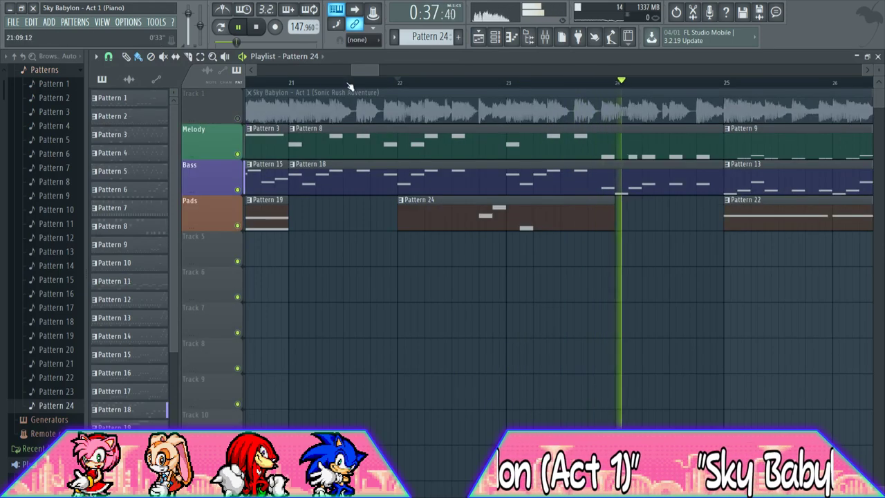
# Open Pattern 8's Melody notes in the piano roll, with all four bars in view
pyautogui.click(433, 142)
pyautogui.click(514, 38)
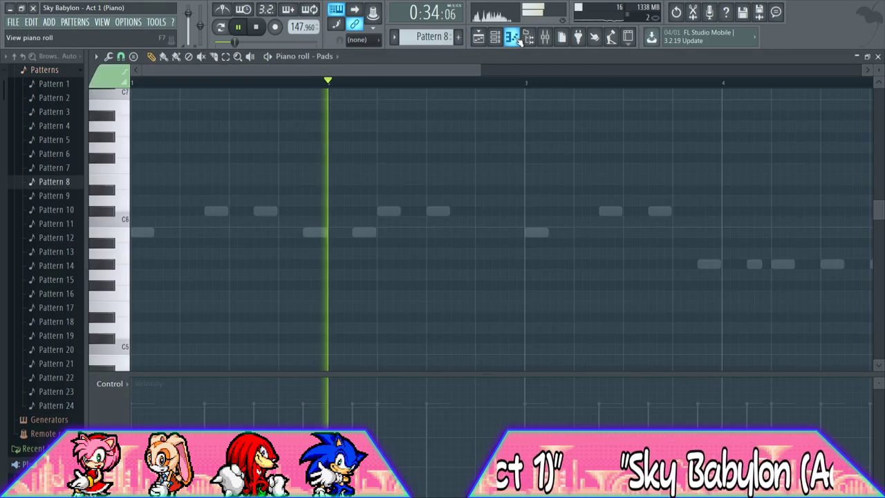
pyautogui.doubleClick(437, 210)
pyautogui.moveTo(481, 74); pyautogui.dragTo(788, 73)
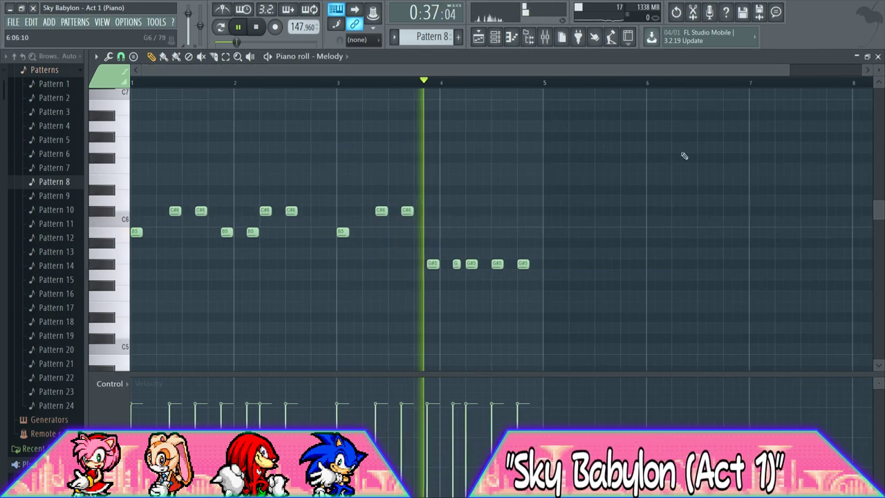
# Start playback from bar 19 and adjust the channel volumes in the channel rack, setting Pads to 84%
pyautogui.click(478, 37)
pyautogui.press('space')
pyautogui.moveTo(353, 70); pyautogui.dragTo(317, 85)
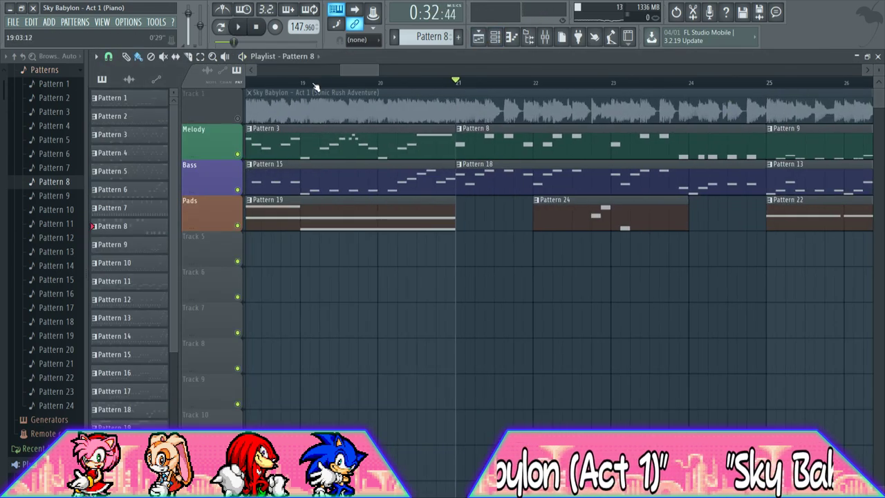
pyautogui.moveTo(373, 71); pyautogui.dragTo(397, 69)
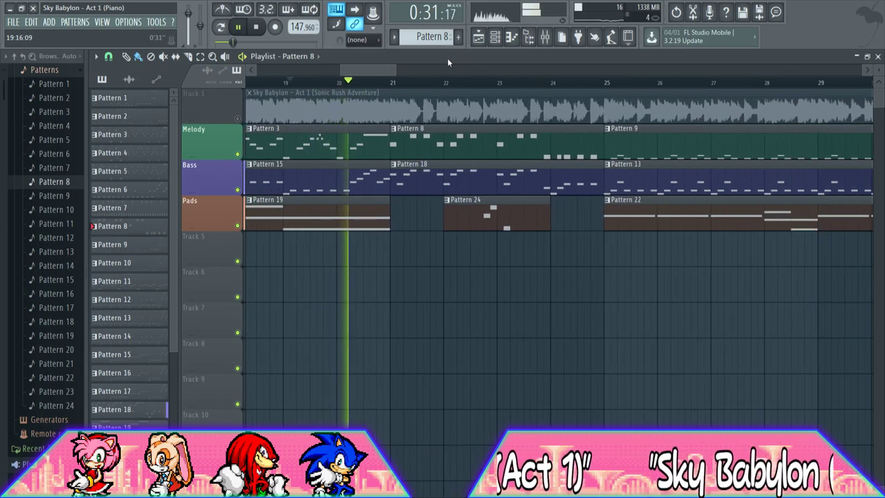
pyautogui.click(495, 40)
pyautogui.press('space')
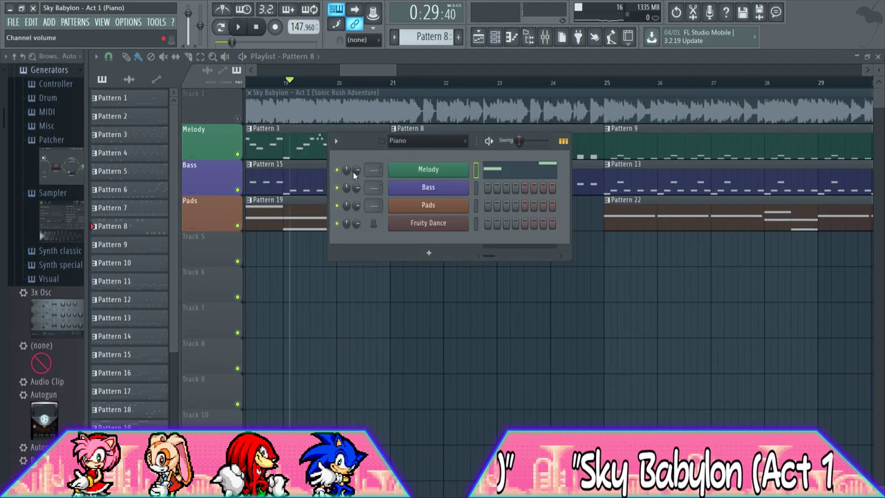
pyautogui.press('space')
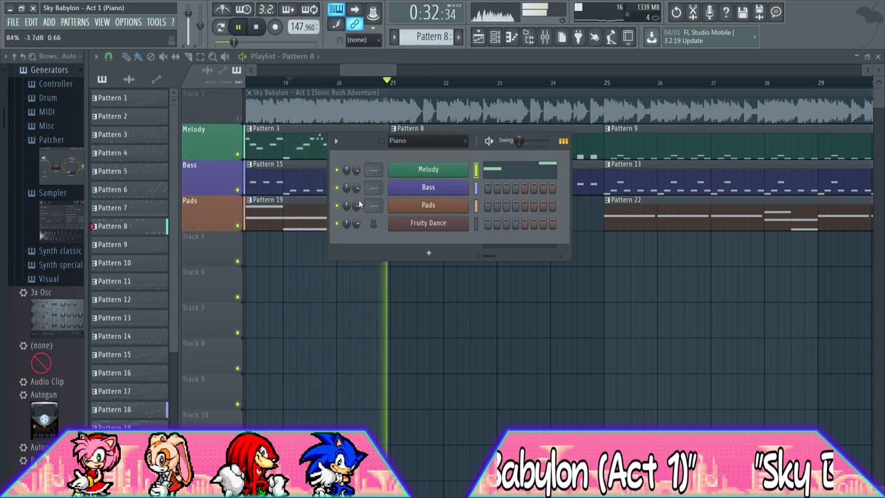
# Set playback to start from bar 21, open Pattern 8's Melody notes, and vary their velocities across all four bars
pyautogui.moveTo(371, 72); pyautogui.dragTo(390, 72)
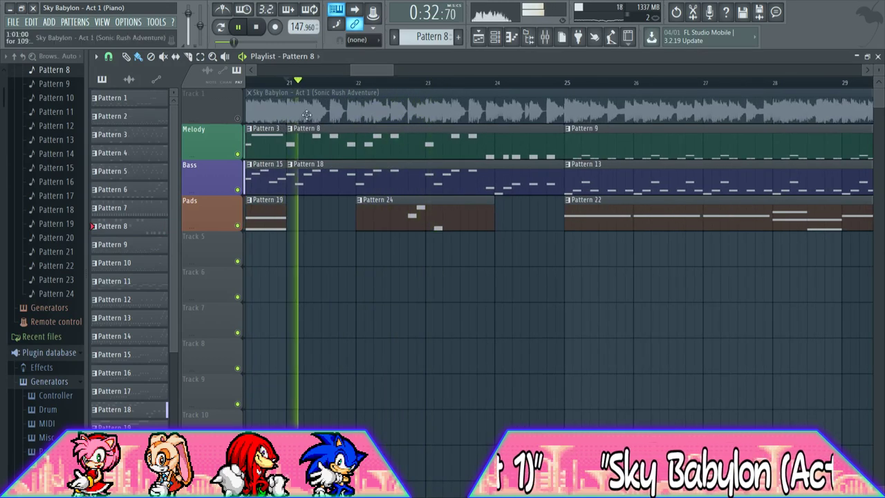
pyautogui.click(511, 38)
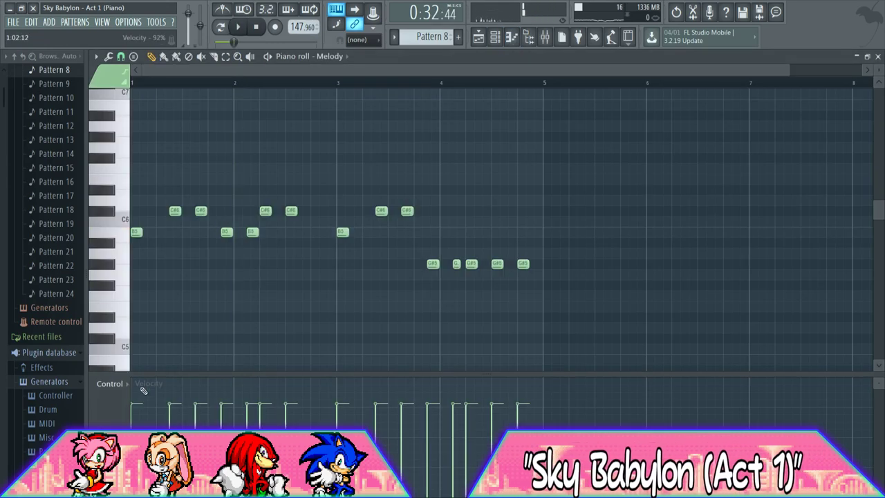
pyautogui.press('space')
pyautogui.moveTo(140, 411); pyautogui.dragTo(517, 420)
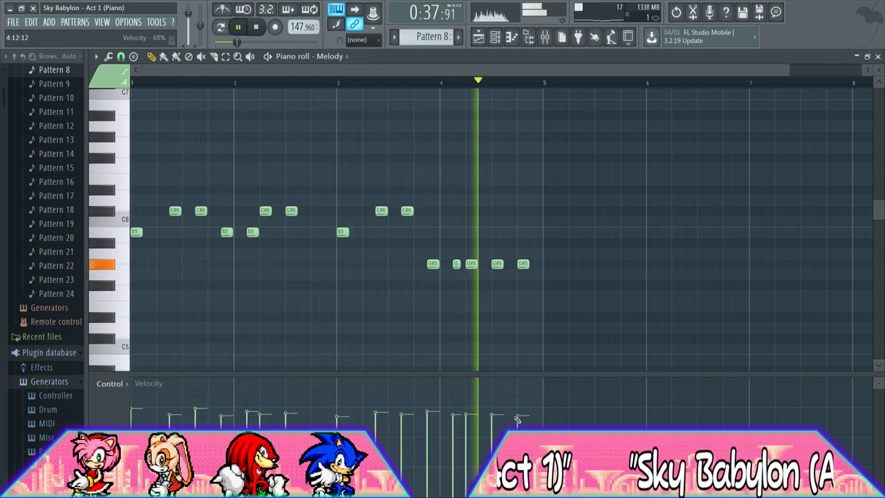
pyautogui.press('space')
# Open Pattern 18's Bass notes in the piano roll and vary their velocities across all four bars
pyautogui.click(480, 40)
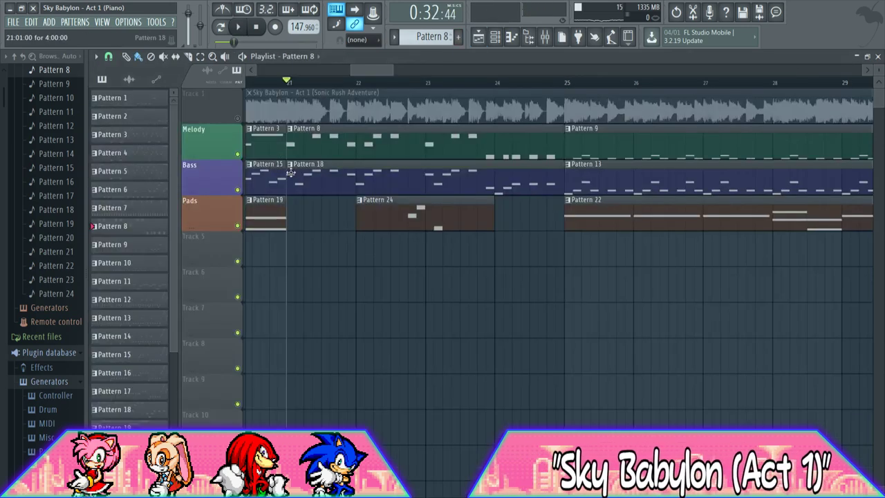
pyautogui.click(511, 38)
pyautogui.press('space')
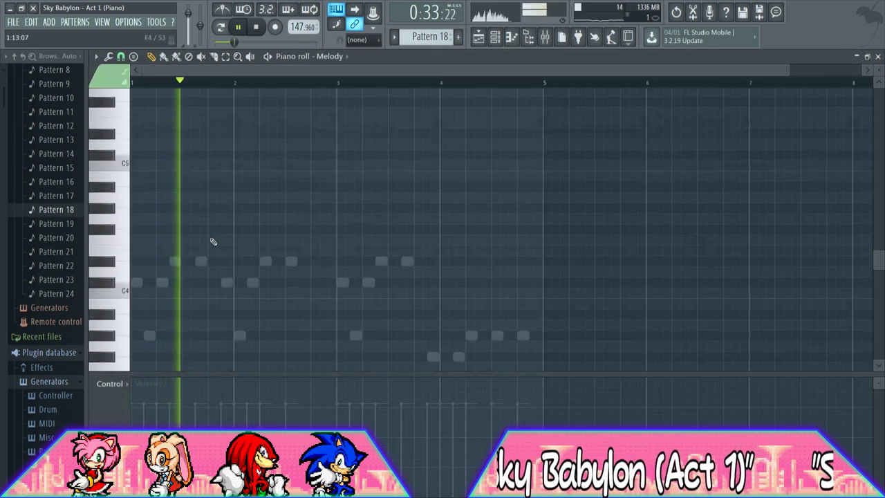
pyautogui.doubleClick(225, 244)
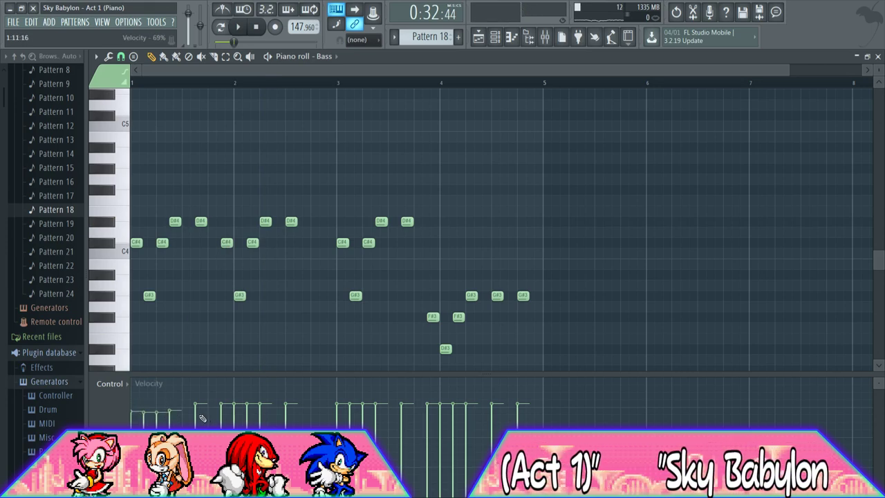
pyautogui.moveTo(233, 412); pyautogui.dragTo(520, 416)
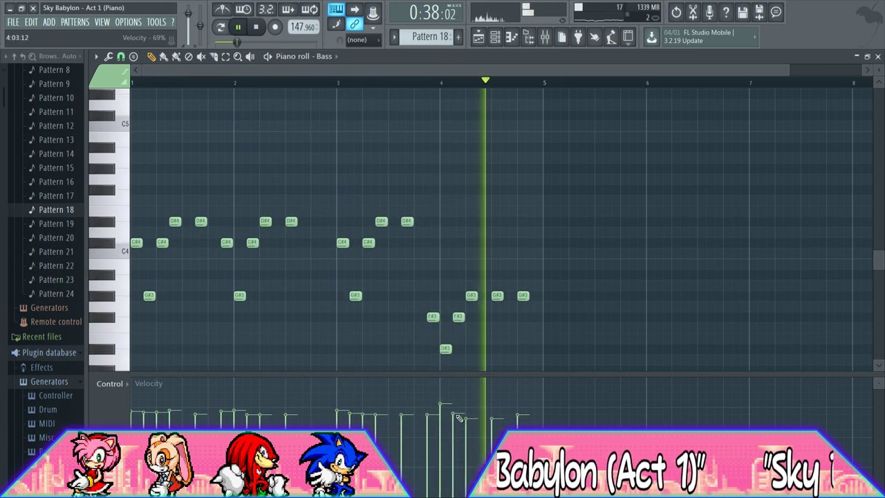
pyautogui.press('space')
# Open Pattern 24's Pads notes in the piano roll and lower the velocities of its three notes to differing levels
pyautogui.press('F5')
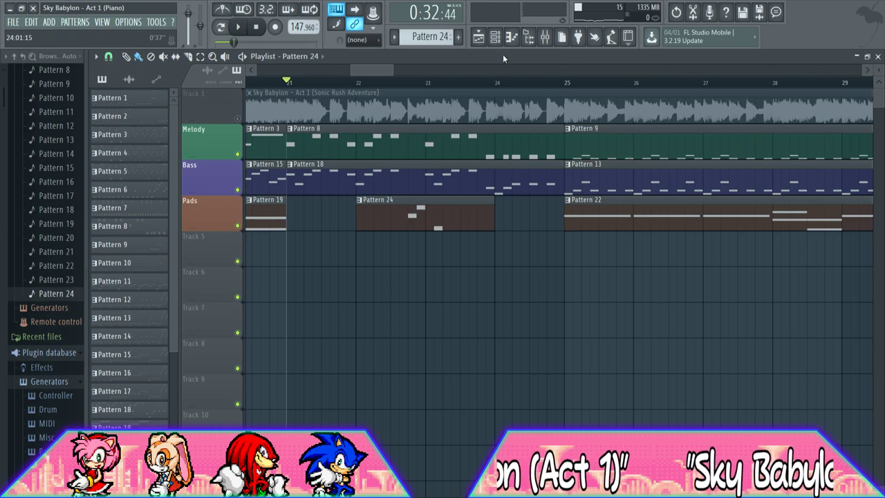
pyautogui.press('F7')
pyautogui.scroll(-3, 330, 276)
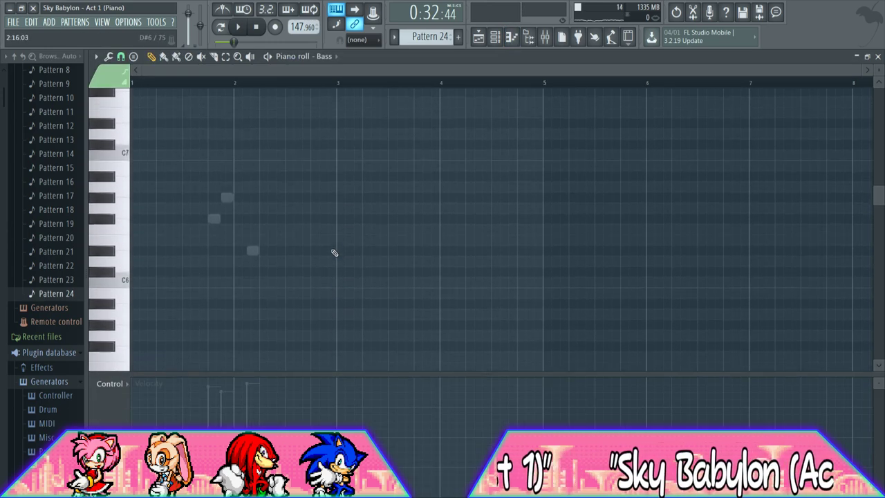
pyautogui.scroll(4, 304, 284)
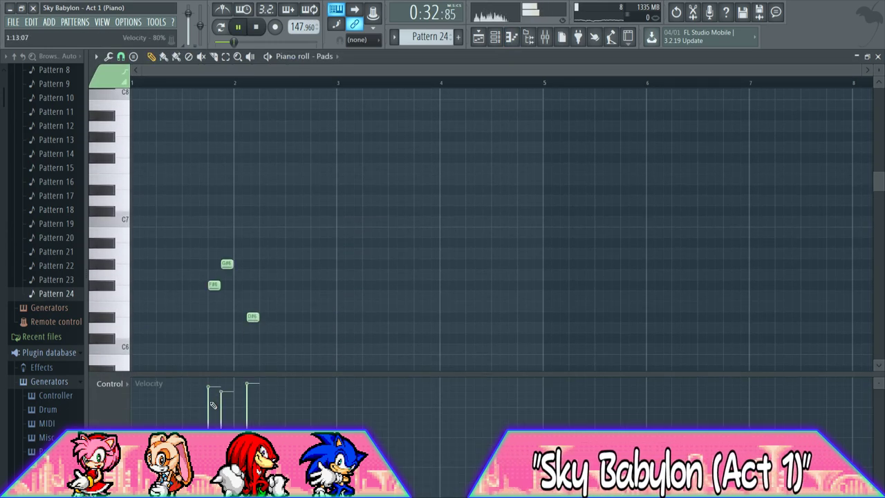
pyautogui.click(249, 409)
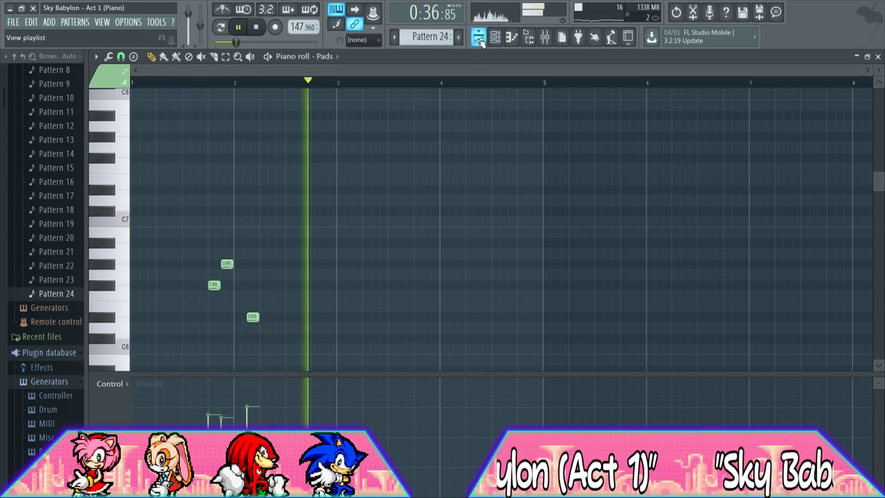
# Set playback to start from bar 25, open Pattern 9's Melody notes, and vary their velocities through the final notes at bar 9
pyautogui.press('F5')
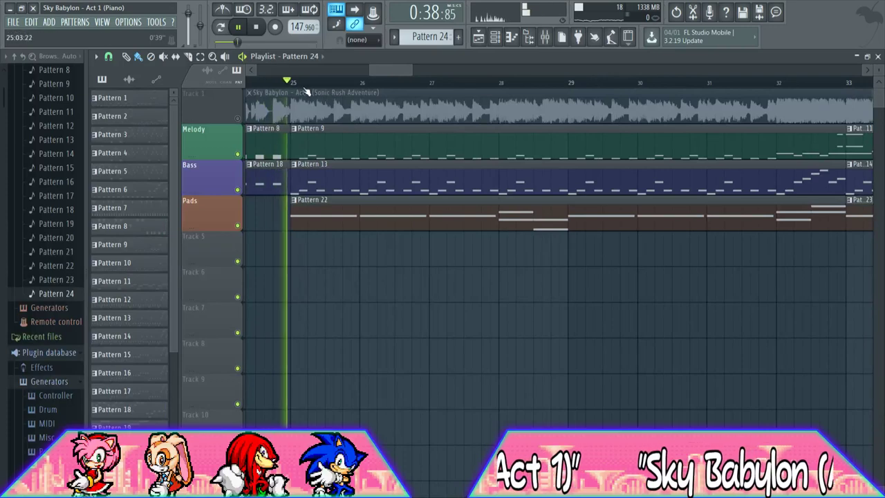
pyautogui.click(356, 144)
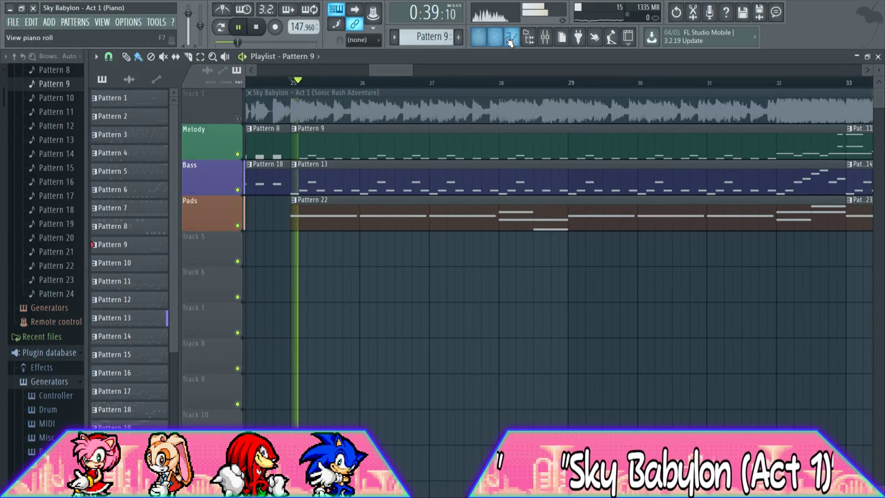
pyautogui.click(509, 39)
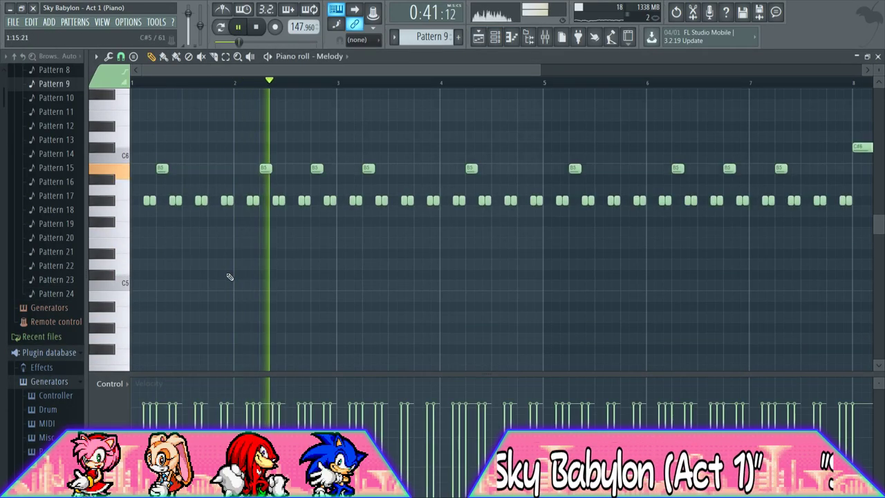
pyautogui.scroll(3, 230, 277)
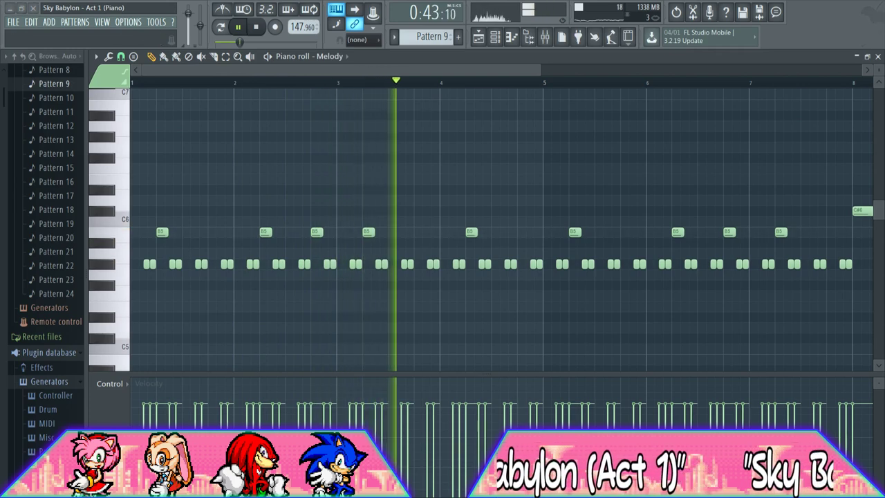
pyautogui.press('space')
pyautogui.moveTo(155, 399)
pyautogui.mouseDown()
pyautogui.moveTo(256, 413)
pyautogui.moveTo(325, 400)
pyautogui.moveTo(747, 413)
pyautogui.moveTo(814, 406)
pyautogui.mouseUp()
pyautogui.moveTo(494, 71); pyautogui.dragTo(687, 78)
pyautogui.moveTo(527, 410)
pyautogui.mouseDown()
pyautogui.moveTo(602, 404)
pyautogui.moveTo(601, 392)
pyautogui.mouseUp()
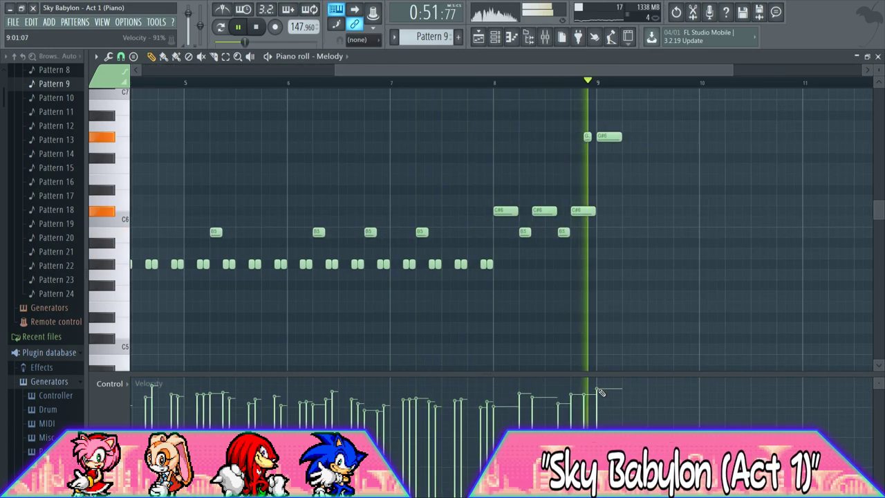
# Open Pattern 13's Bass notes in the piano roll and vary their velocities across all eight bars
pyautogui.click(496, 38)
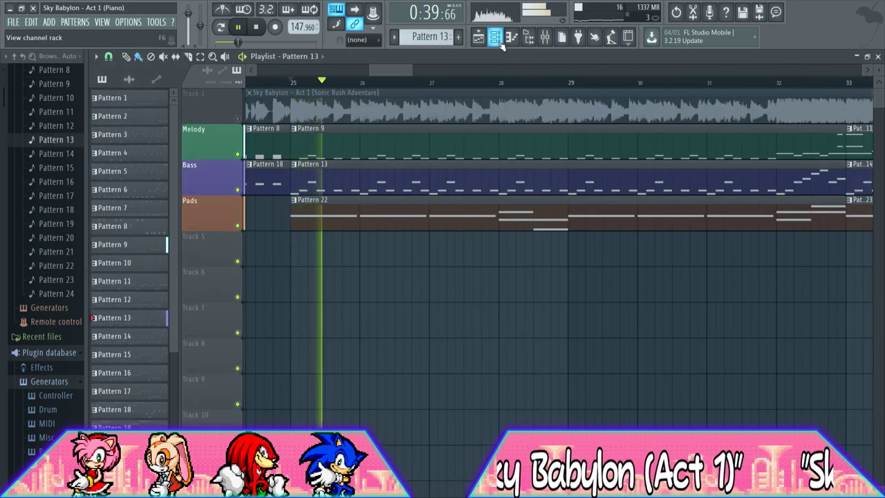
pyautogui.doubleClick(319, 220)
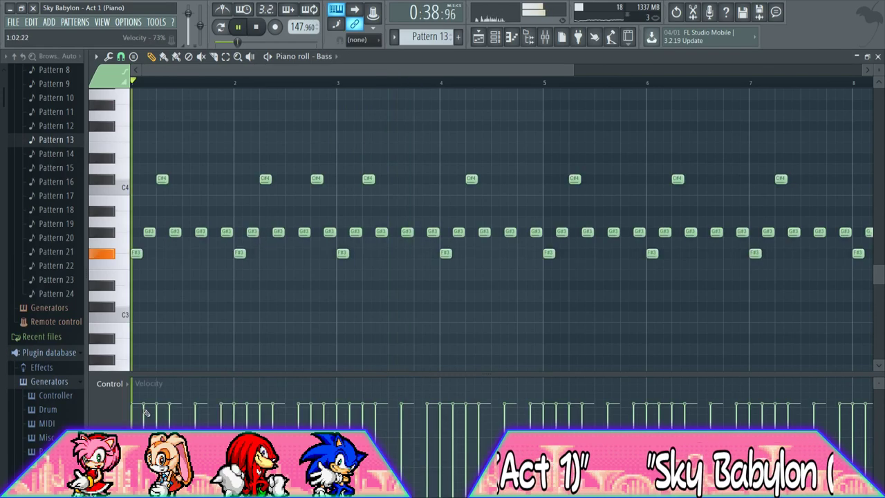
pyautogui.moveTo(254, 403); pyautogui.dragTo(681, 415)
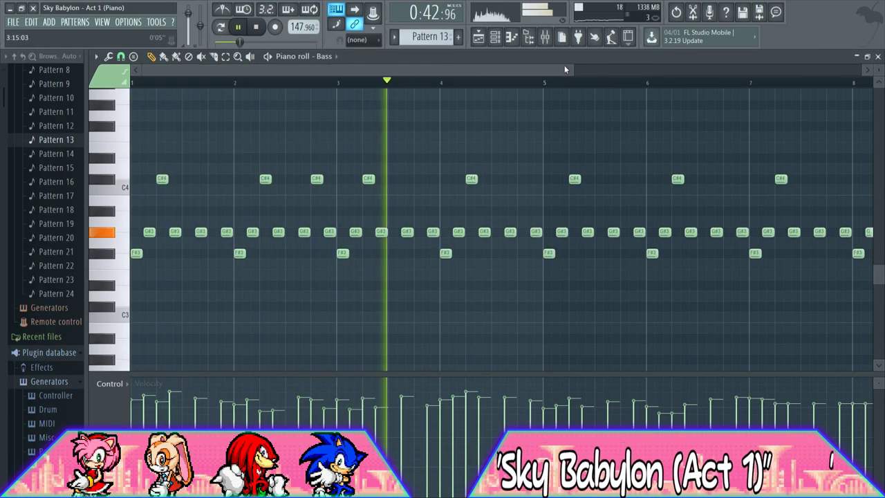
pyautogui.scroll(-2, 563, 64)
pyautogui.moveTo(560, 66); pyautogui.dragTo(621, 68)
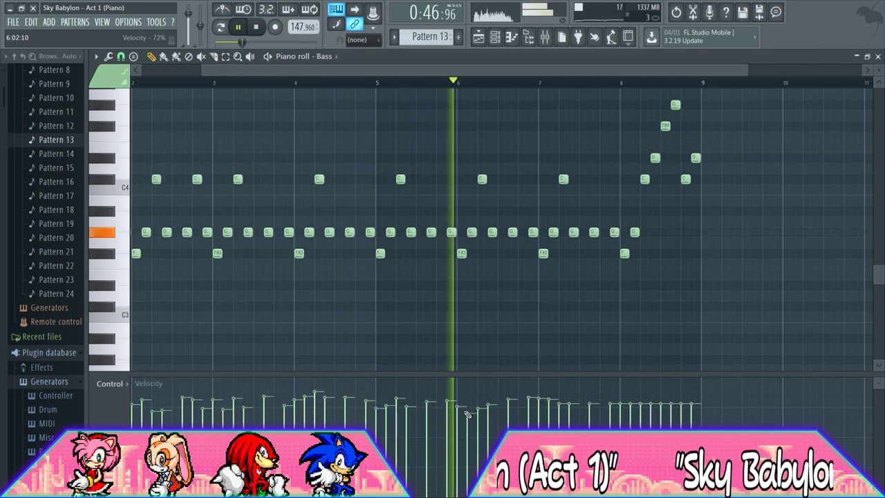
pyautogui.moveTo(593, 408)
pyautogui.mouseDown()
pyautogui.moveTo(616, 390)
pyautogui.moveTo(690, 401)
pyautogui.mouseUp()
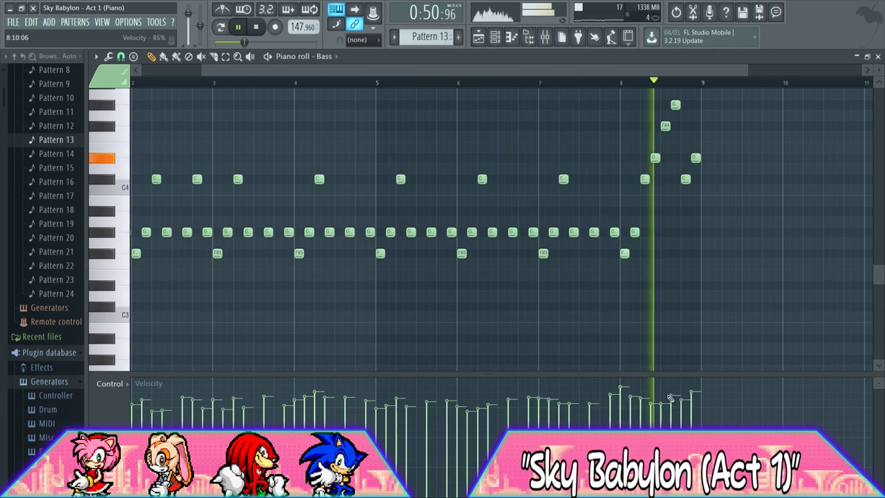
# Open Pattern 22's Pads notes in the piano roll and vary the velocities of the long notes and chords across eight bars
pyautogui.click(478, 38)
pyautogui.click(411, 200)
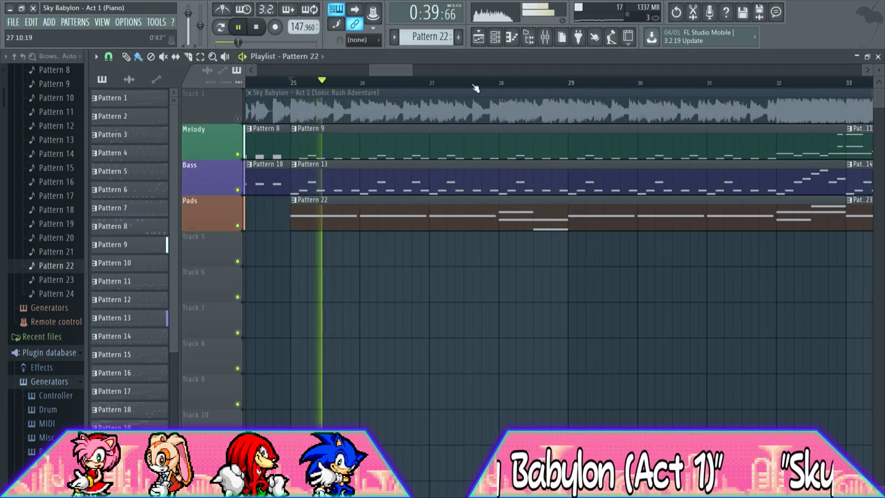
pyautogui.press('space')
pyautogui.click(511, 39)
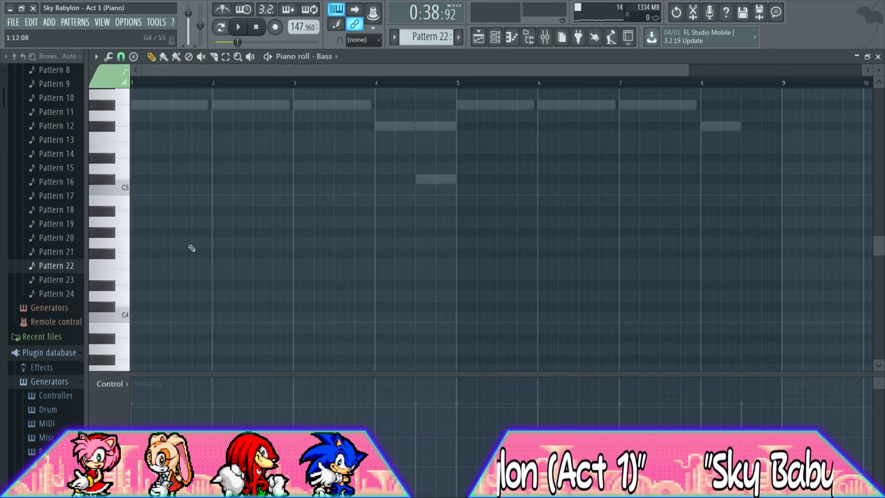
pyautogui.doubleClick(173, 263)
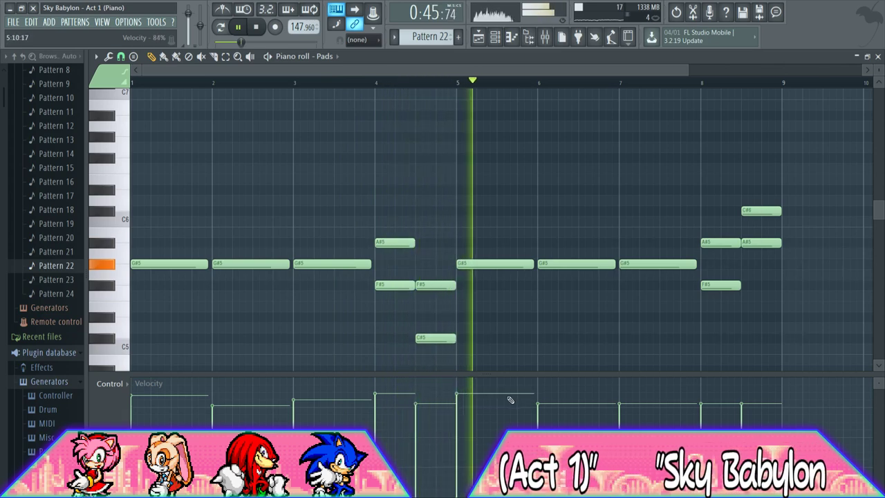
pyautogui.moveTo(551, 402); pyautogui.dragTo(633, 402)
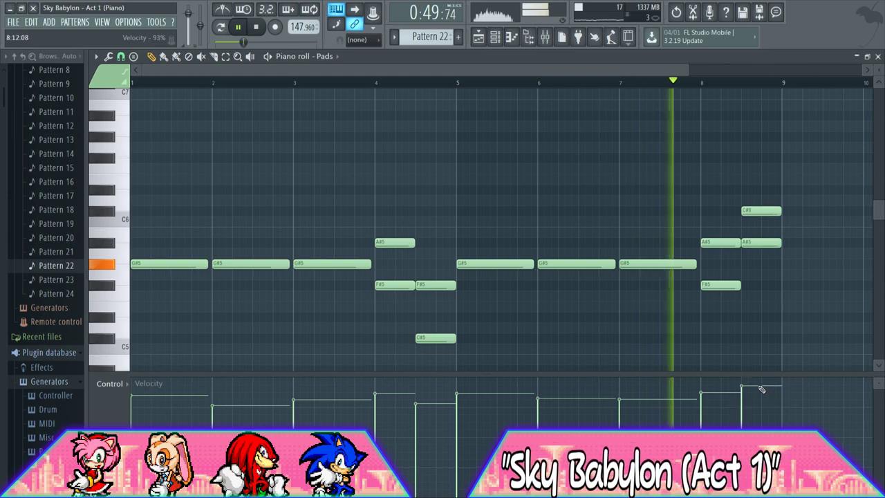
# Set playback to start from bar 33, open Pattern 23's Pads notes, and vary their velocities across the eight bars
pyautogui.click(477, 37)
pyautogui.moveTo(405, 68); pyautogui.dragTo(437, 68)
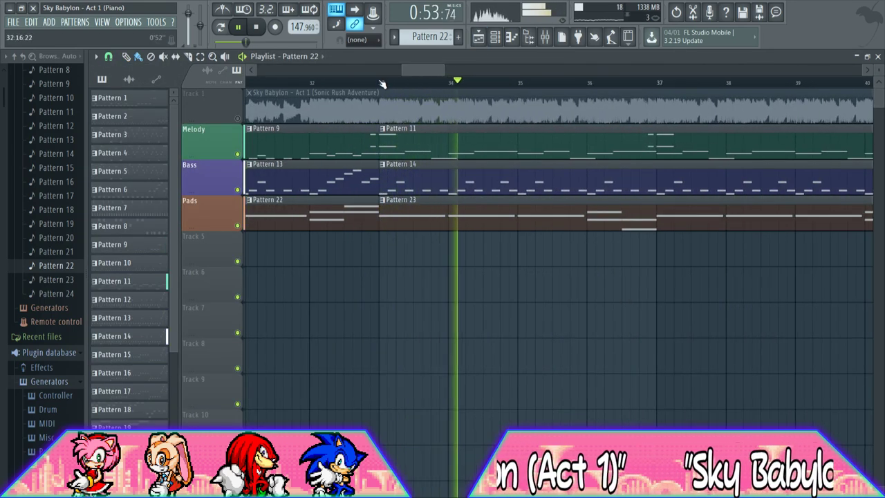
pyautogui.click(463, 203)
pyautogui.click(512, 38)
pyautogui.moveTo(140, 396); pyautogui.dragTo(161, 396)
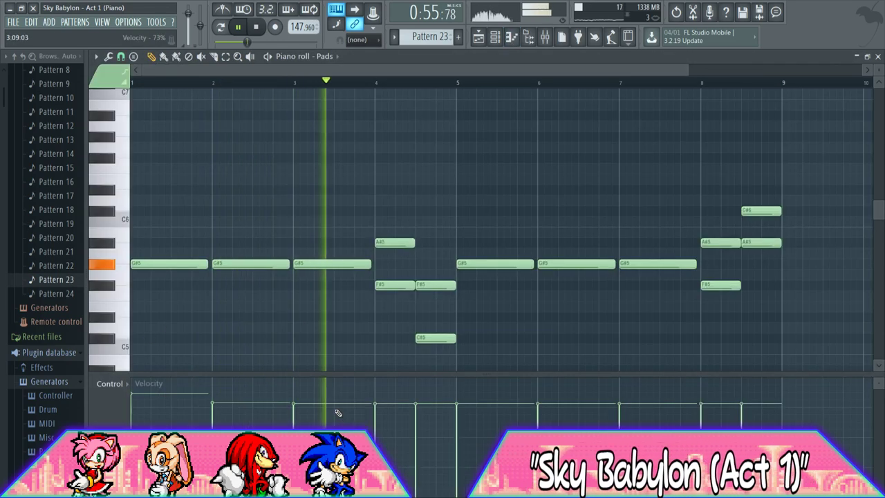
pyautogui.click(394, 396)
pyautogui.click(437, 405)
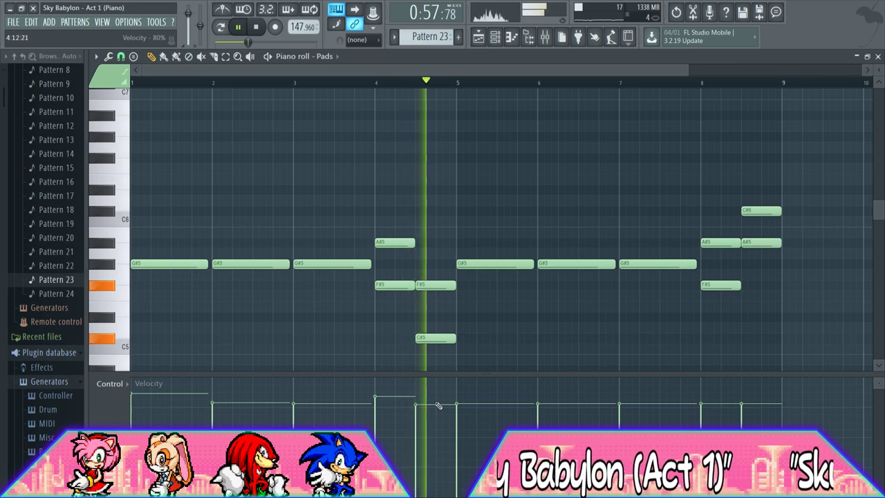
pyautogui.click(462, 400)
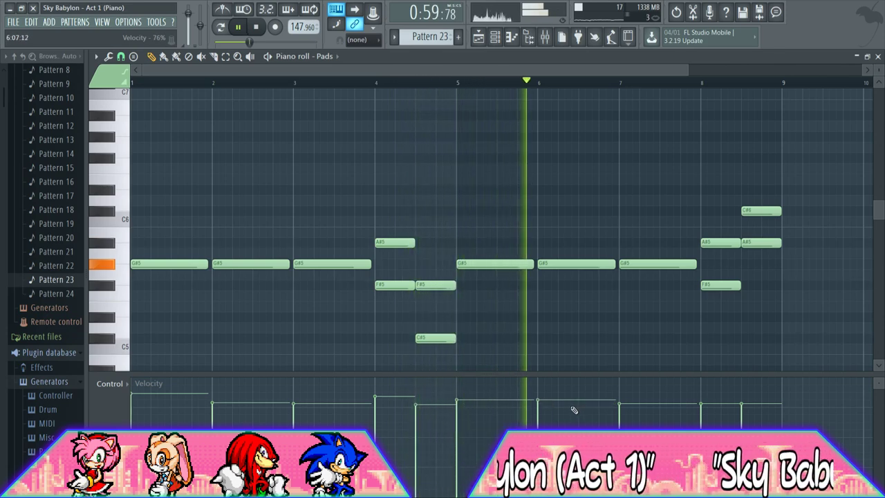
pyautogui.click(622, 400)
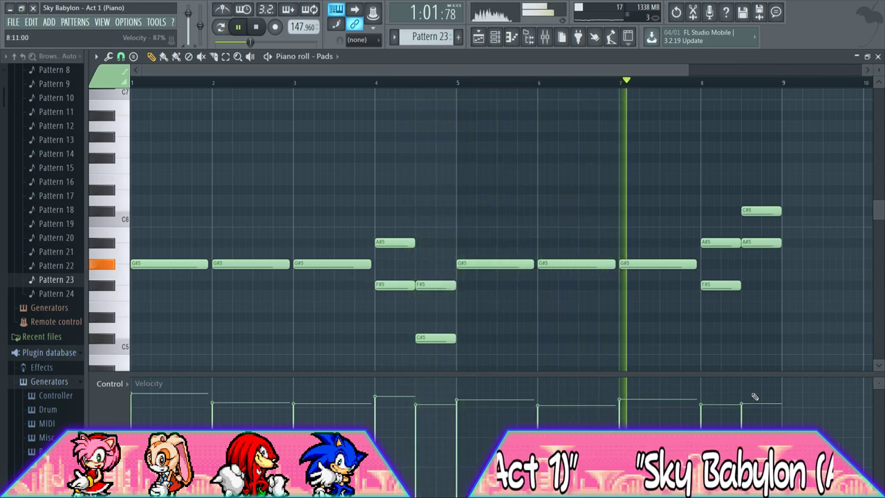
# Open Pattern 14's Bass notes in the piano roll and vary their velocities across all eight bars
pyautogui.click(480, 38)
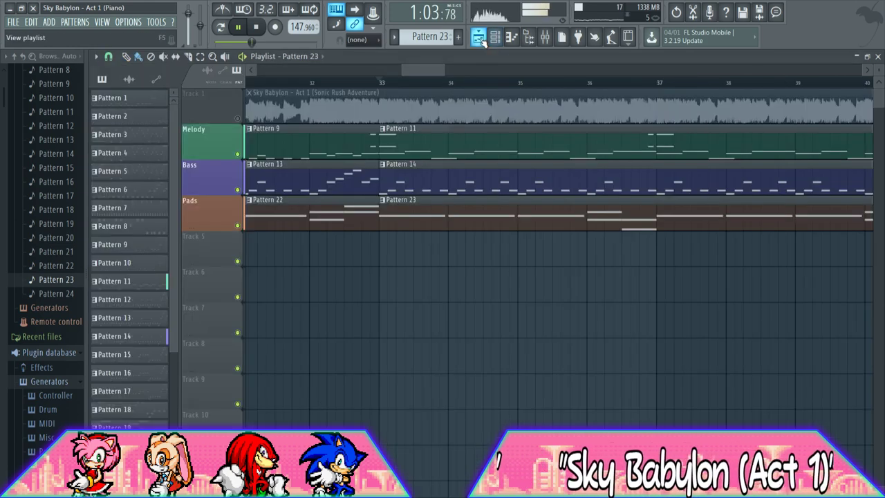
pyautogui.press('space')
pyautogui.click(441, 182)
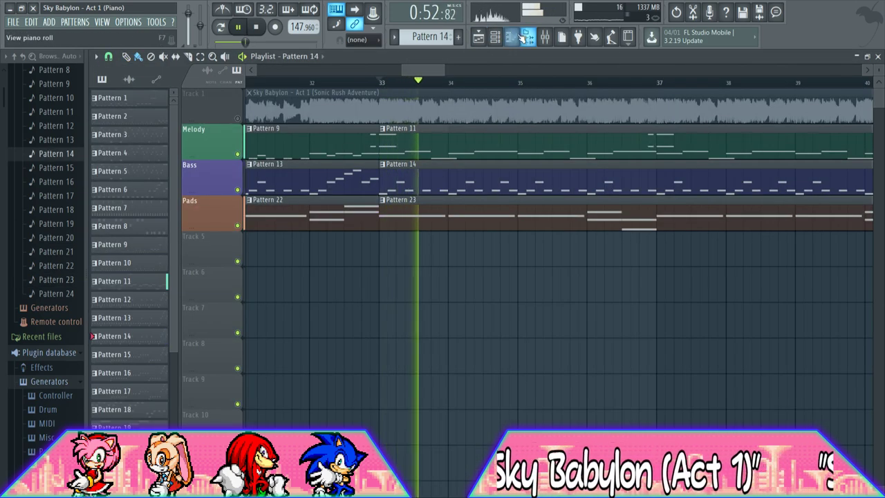
pyautogui.click(512, 37)
pyautogui.scroll(4, 305, 260)
pyautogui.scroll(-10, 305, 251)
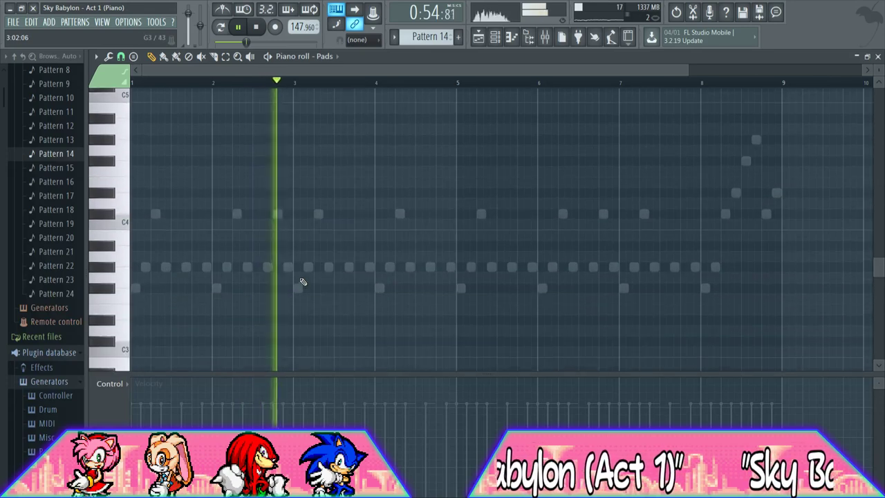
pyautogui.rightClick(298, 287)
pyautogui.moveTo(164, 412)
pyautogui.mouseDown()
pyautogui.moveTo(352, 392)
pyautogui.moveTo(412, 403)
pyautogui.moveTo(529, 393)
pyautogui.moveTo(773, 405)
pyautogui.mouseUp()
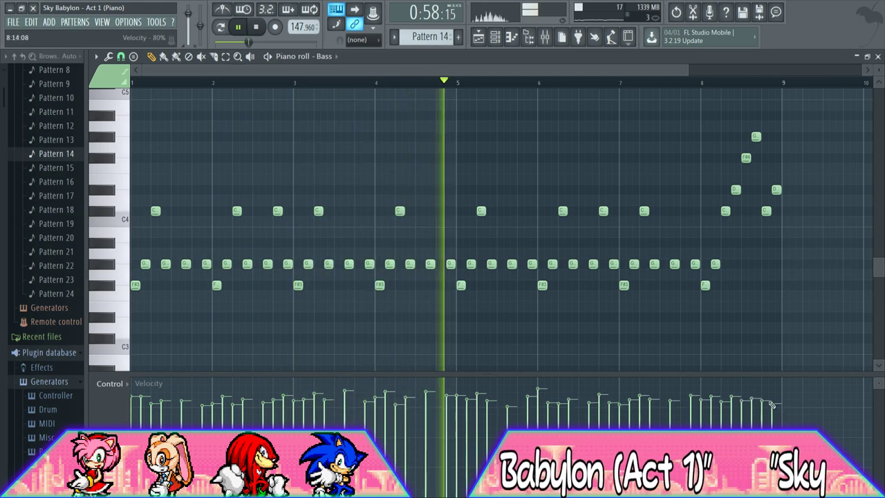
# Open Pattern 11's Melody notes in the piano roll and vary their velocities across all eight bars
pyautogui.click(479, 39)
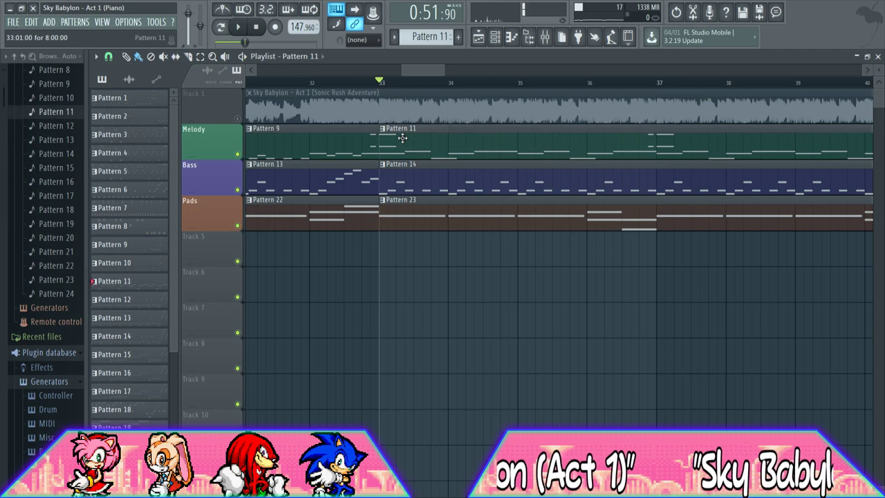
pyautogui.click(511, 37)
pyautogui.scroll(5, 276, 263)
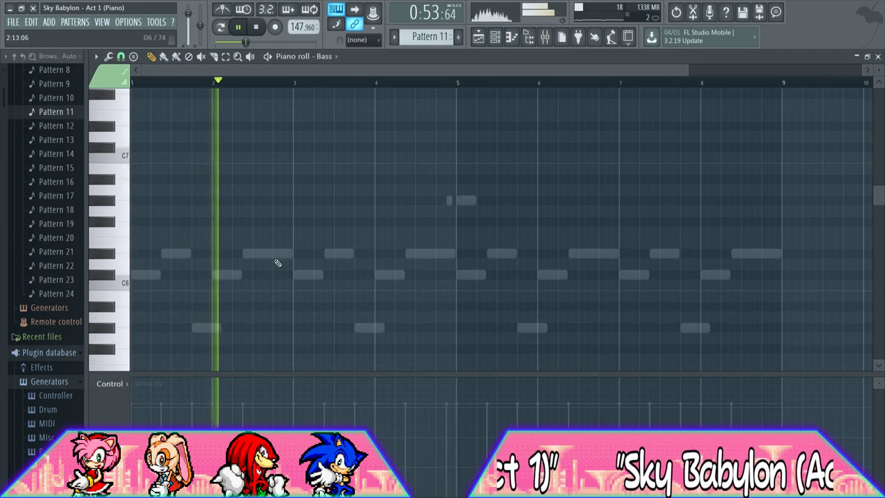
pyautogui.doubleClick(271, 259)
pyautogui.moveTo(141, 393); pyautogui.dragTo(752, 402)
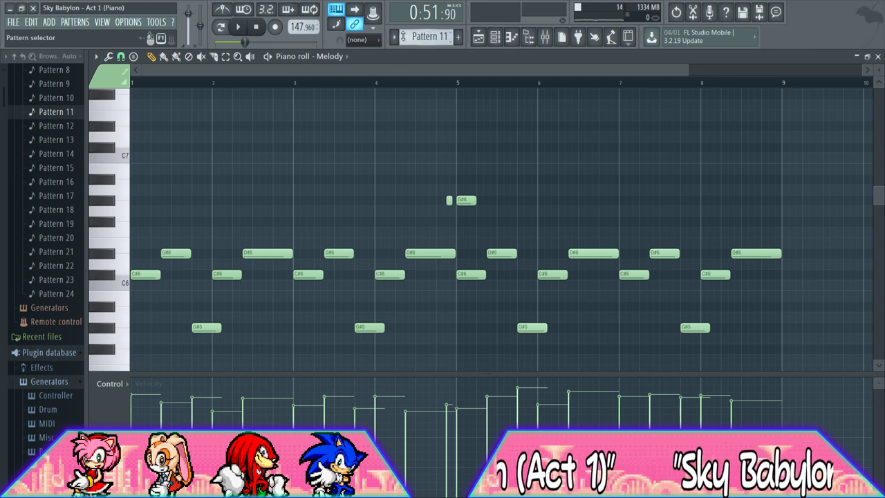
# Return to the playlist and play the arrangement from bar 33 to check the Pattern 11, 14 and 23 section
pyautogui.click(482, 38)
pyautogui.moveTo(445, 71)
pyautogui.mouseDown()
pyautogui.moveTo(470, 71)
pyautogui.moveTo(444, 70)
pyautogui.mouseUp()
pyautogui.press('space')
pyautogui.press('space')
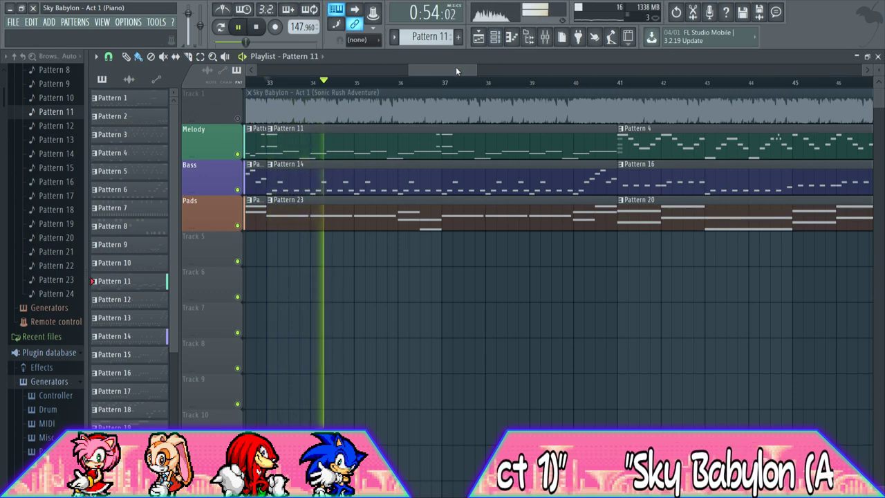
# Set playback to start from bar 41, open Pattern 4's Melody notes, and vary their velocities across all eight bars
pyautogui.moveTo(449, 71); pyautogui.dragTo(472, 71)
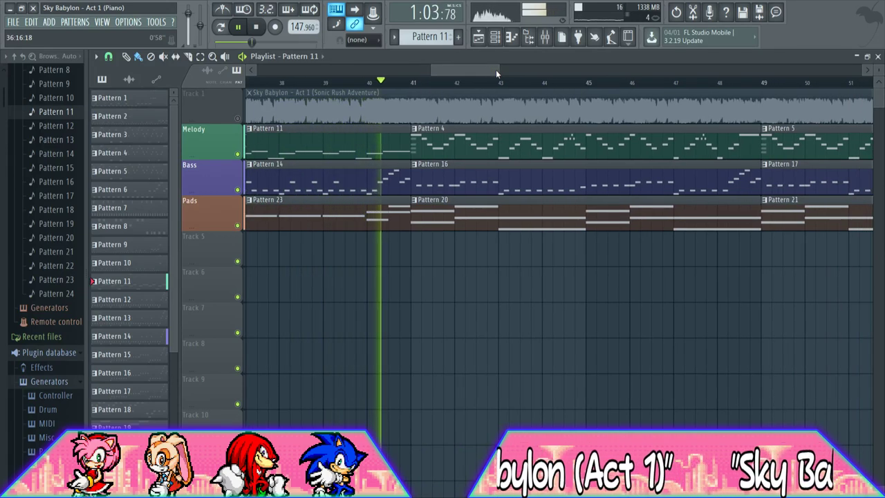
pyautogui.press('space')
pyautogui.moveTo(496, 70); pyautogui.dragTo(457, 69)
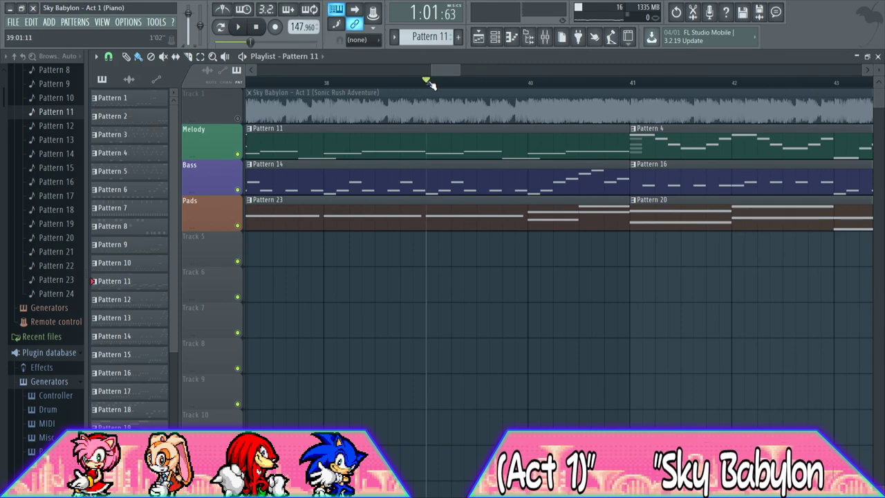
pyautogui.moveTo(444, 70); pyautogui.dragTo(455, 70)
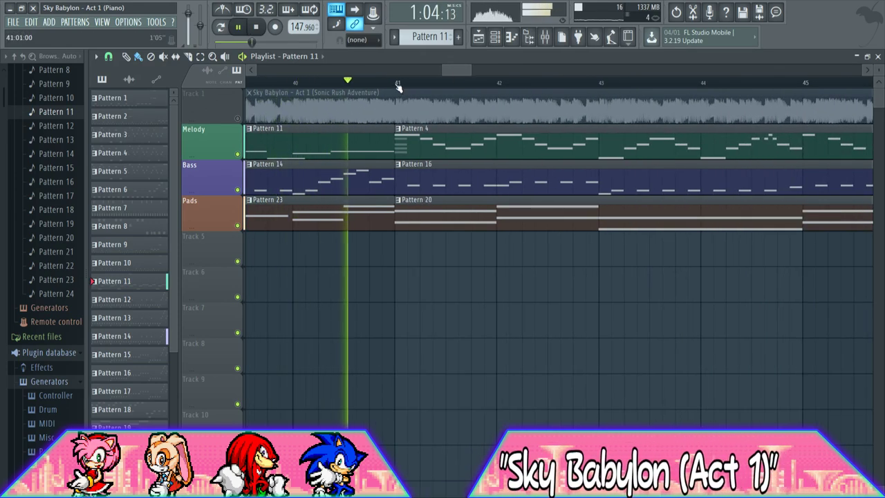
pyautogui.press('space')
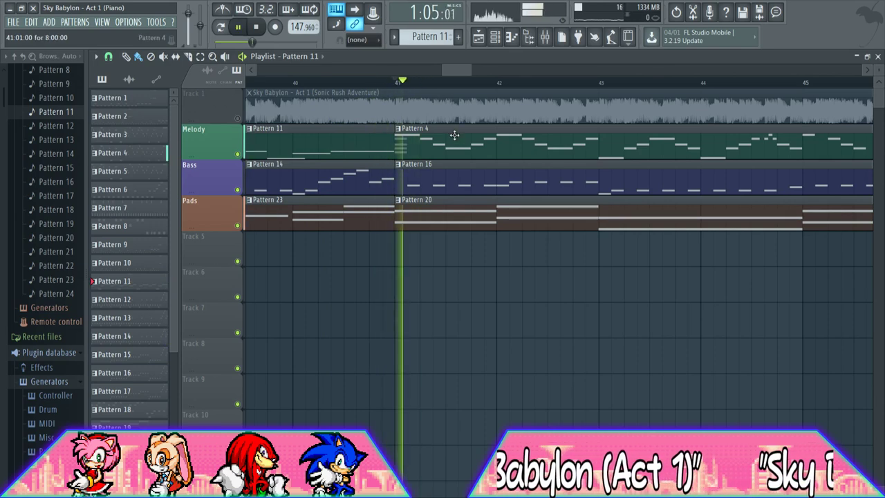
pyautogui.doubleClick(454, 135)
pyautogui.moveTo(134, 400)
pyautogui.mouseDown()
pyautogui.moveTo(661, 393)
pyautogui.moveTo(740, 401)
pyautogui.mouseUp()
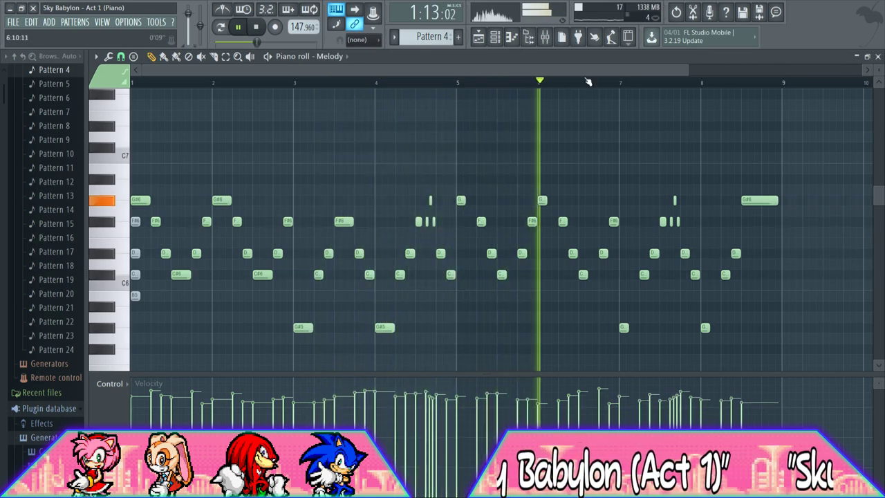
# Open Pattern 16's Bass notes in the piano roll and vary their velocities across the eight bars
pyautogui.click(476, 36)
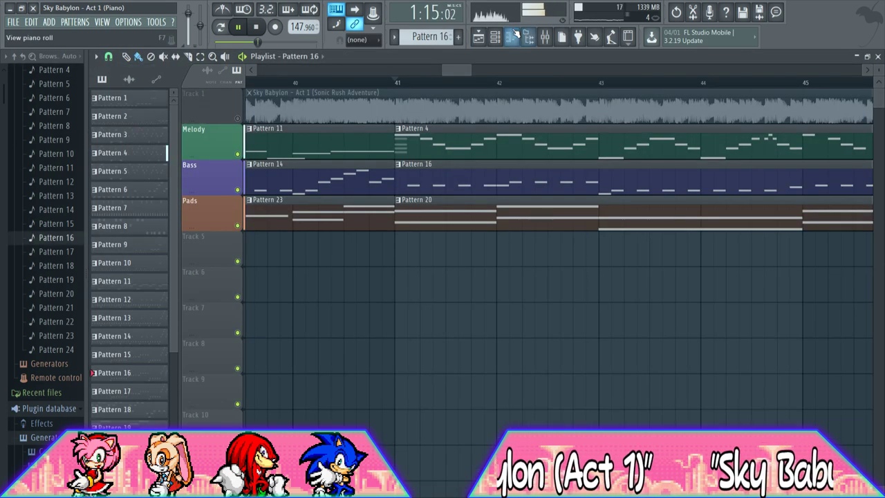
pyautogui.click(513, 37)
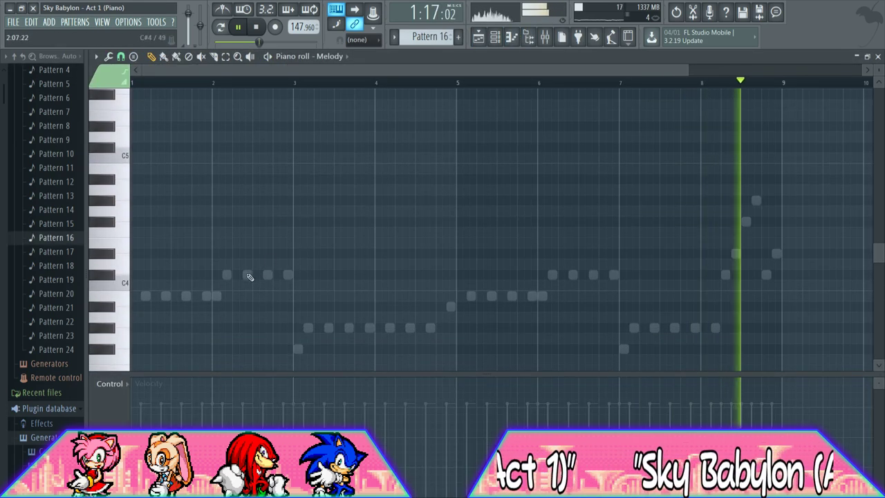
pyautogui.doubleClick(248, 275)
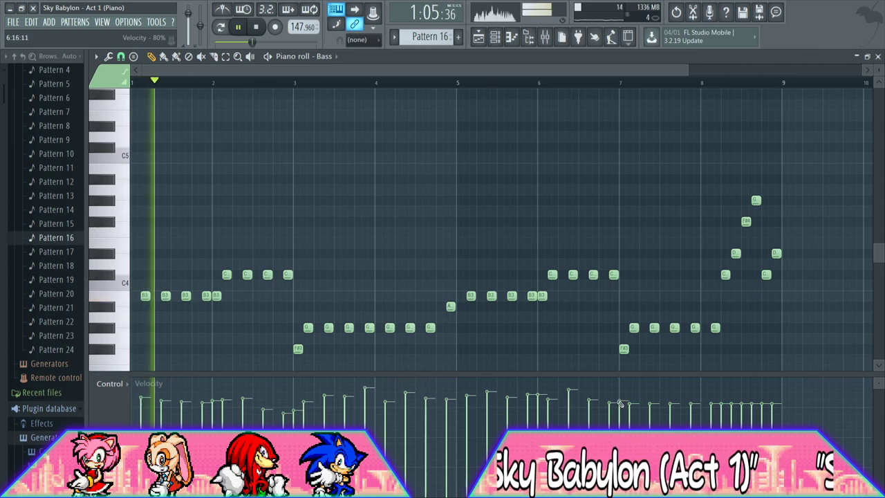
# Open Pattern 20's Pads notes in the piano roll and vary the chord velocities across the eight bars
pyautogui.click(479, 38)
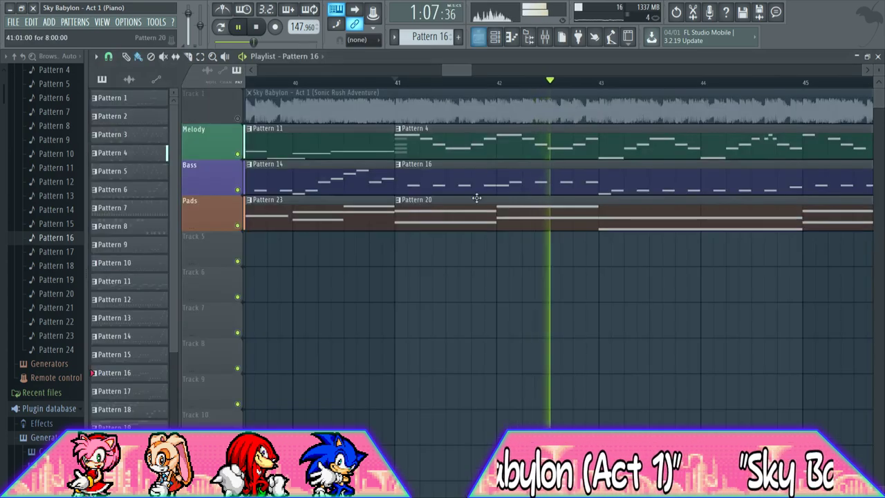
pyautogui.click(476, 198)
pyautogui.click(511, 38)
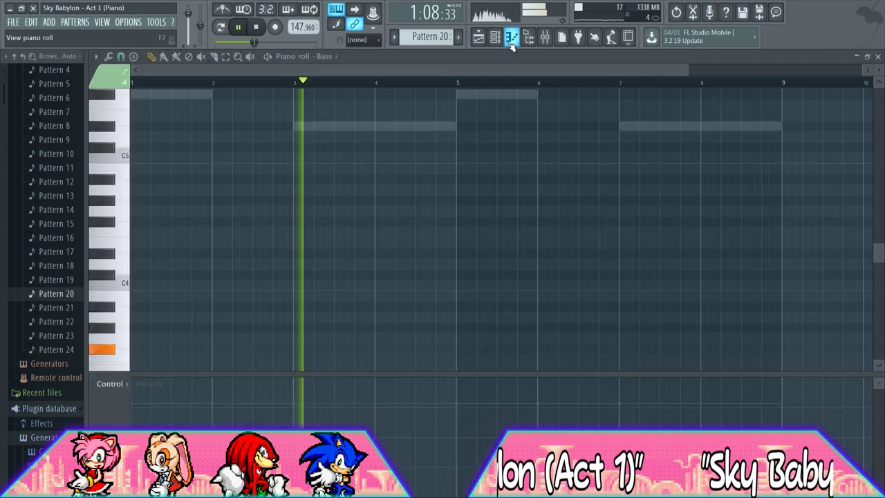
pyautogui.doubleClick(354, 130)
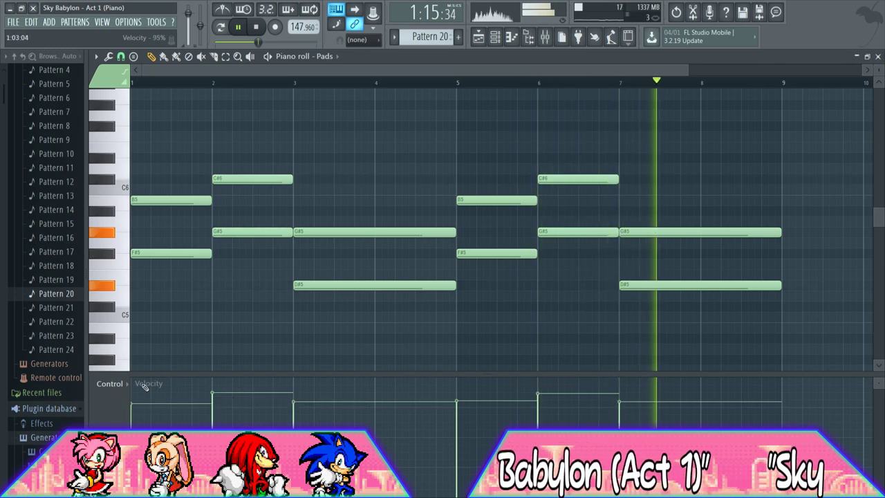
# Reopen Pattern 16 to check its Bass note velocities, and return to the playlist at bar 49
pyautogui.click(478, 37)
pyautogui.moveTo(457, 69); pyautogui.dragTo(498, 68)
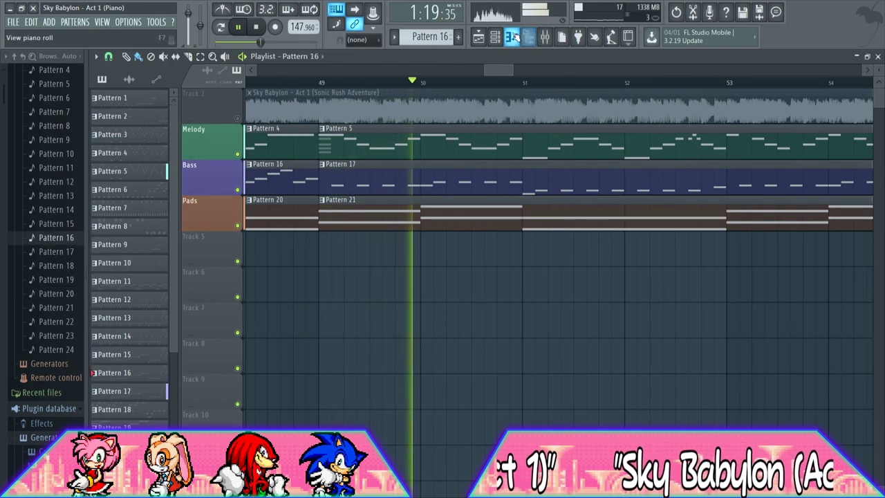
pyautogui.doubleClick(266, 164)
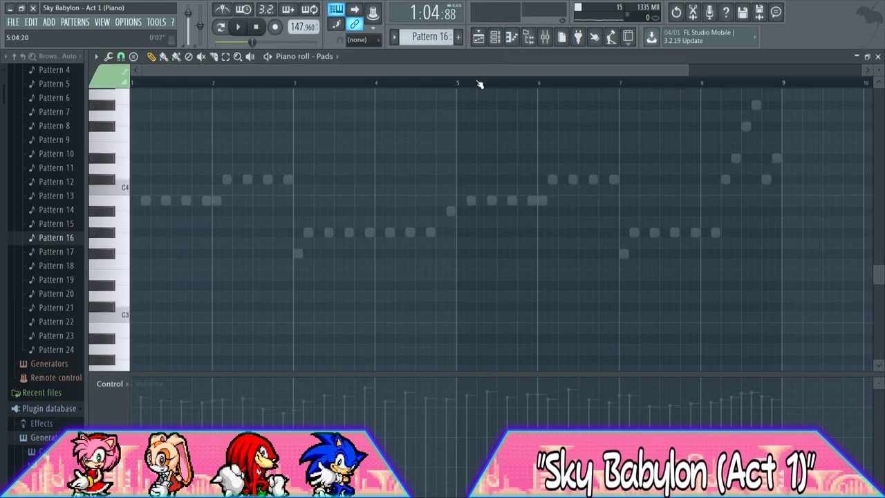
pyautogui.click(479, 37)
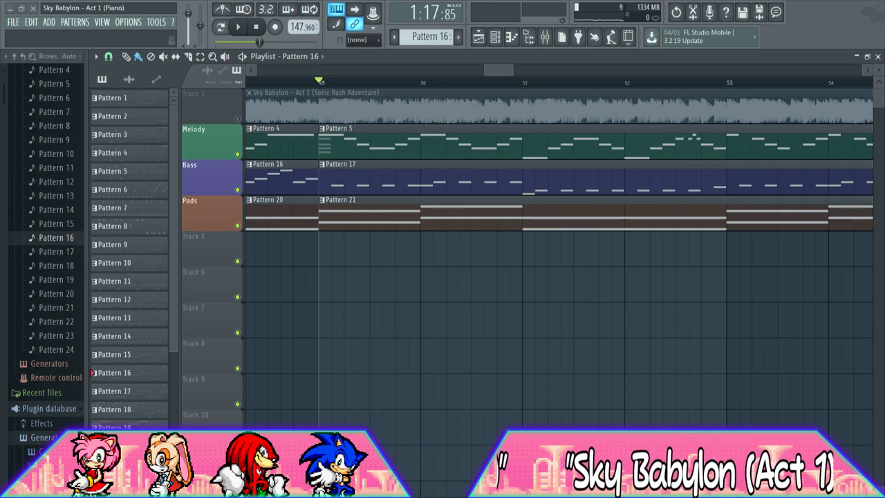
# Play from bar 49, open Pattern 5's Melody notes, and vary their velocities across all eight bars
pyautogui.press('space')
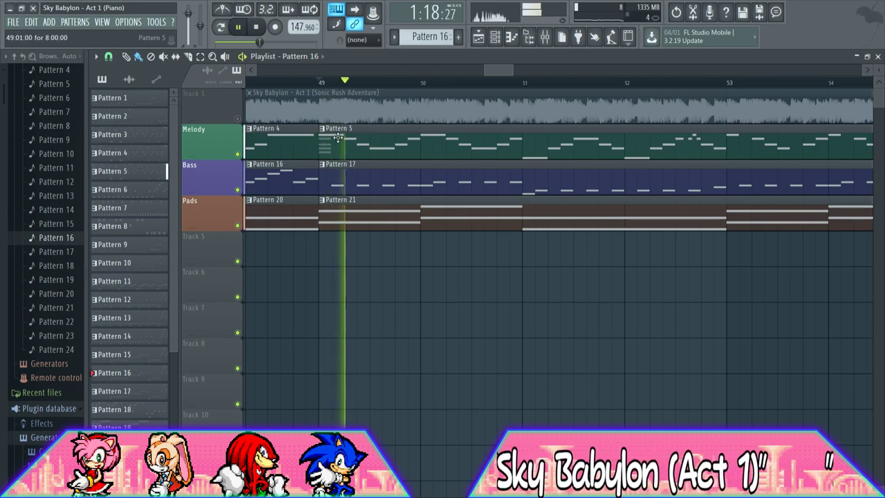
pyautogui.click(409, 126)
pyautogui.click(521, 36)
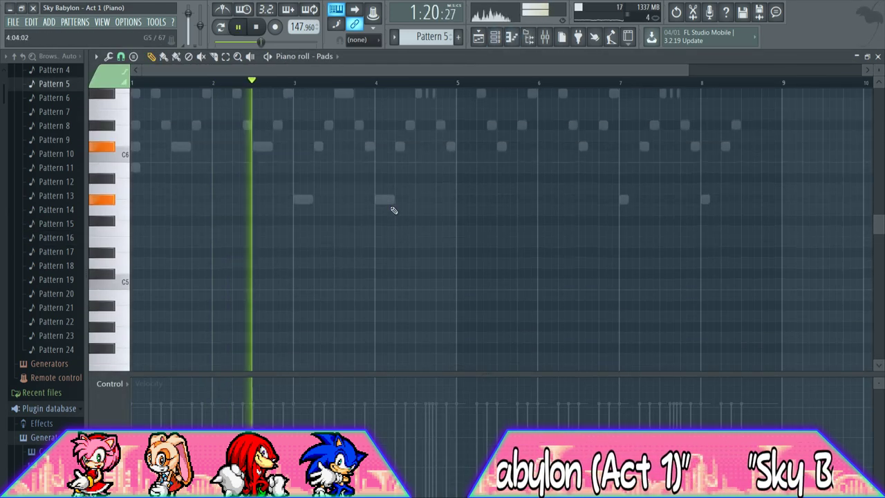
pyautogui.press('space')
pyautogui.moveTo(211, 403); pyautogui.dragTo(527, 401)
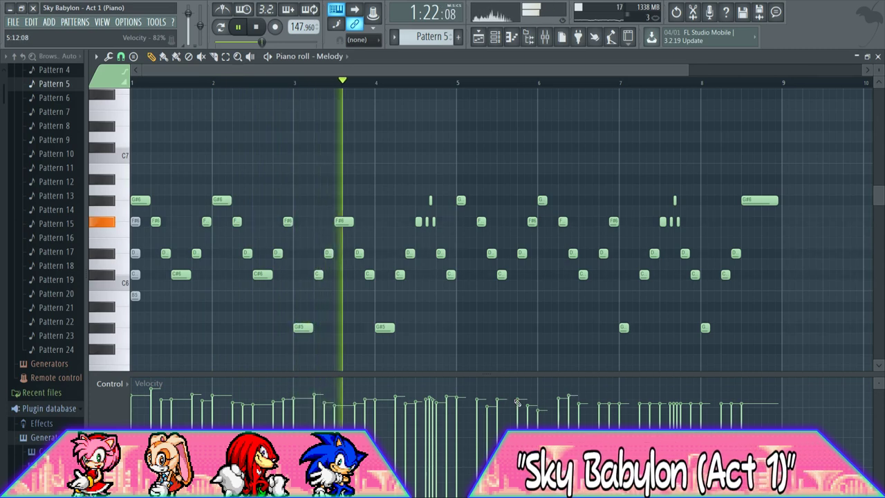
pyautogui.moveTo(473, 400)
pyautogui.mouseDown()
pyautogui.moveTo(586, 400)
pyautogui.moveTo(620, 389)
pyautogui.moveTo(742, 399)
pyautogui.mouseUp()
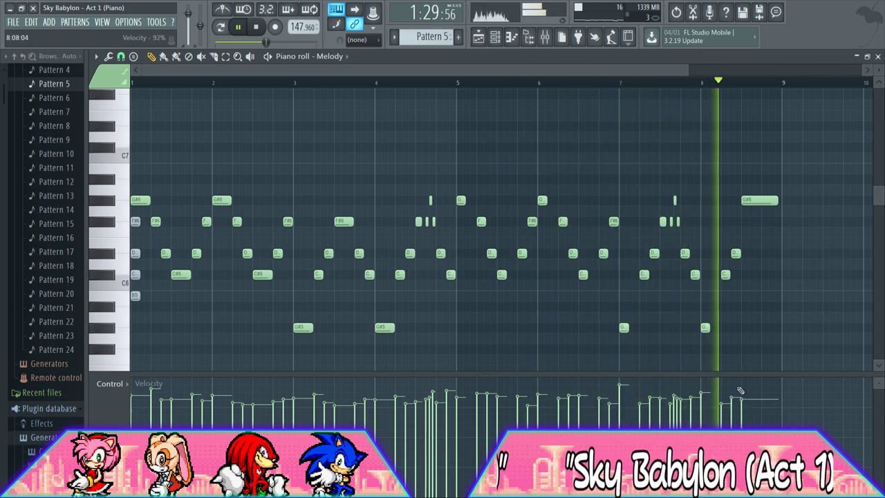
# Open Pattern 21's Pads notes in the piano roll and vary the chord velocities from bar 3 onward
pyautogui.click(478, 37)
pyautogui.click(511, 37)
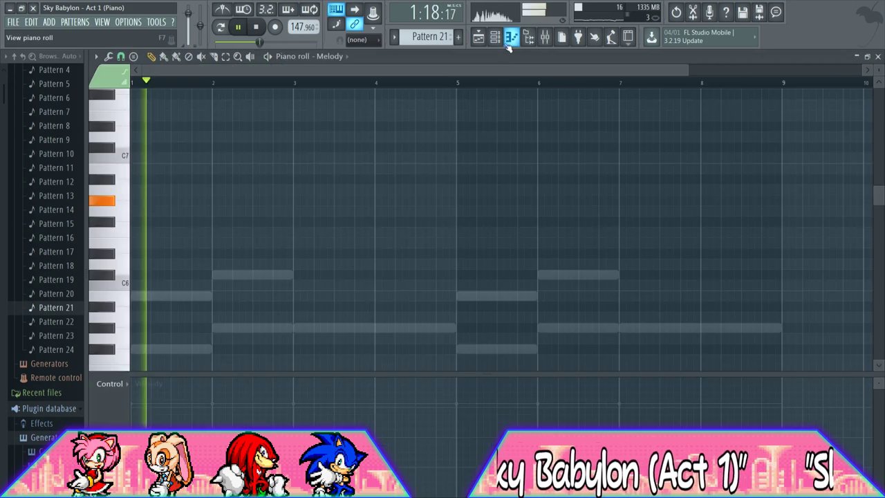
pyautogui.doubleClick(381, 221)
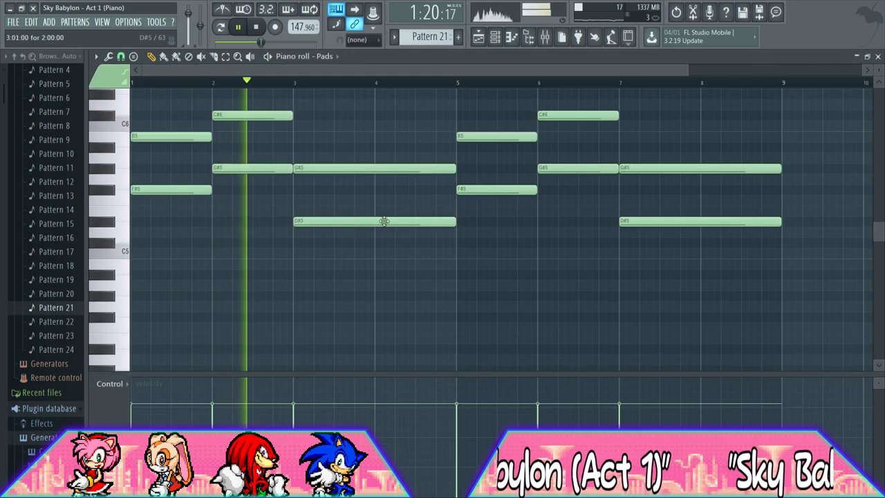
pyautogui.click(308, 394)
pyautogui.click(477, 399)
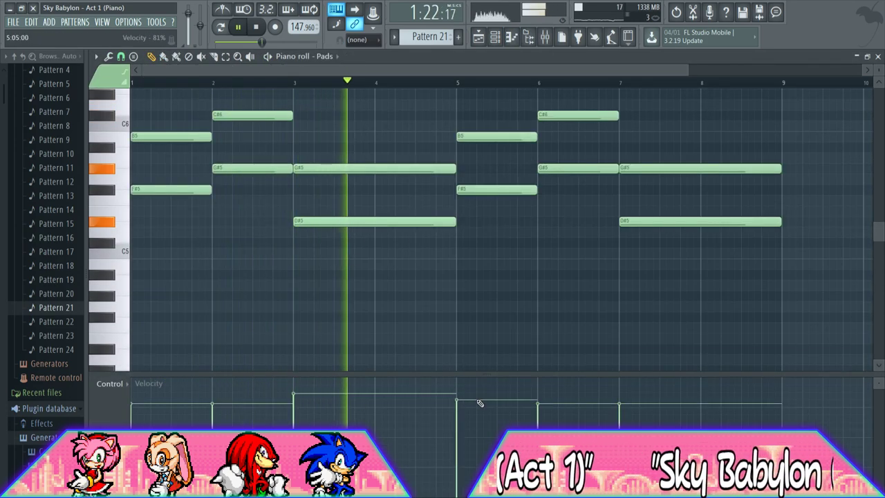
pyautogui.click(550, 393)
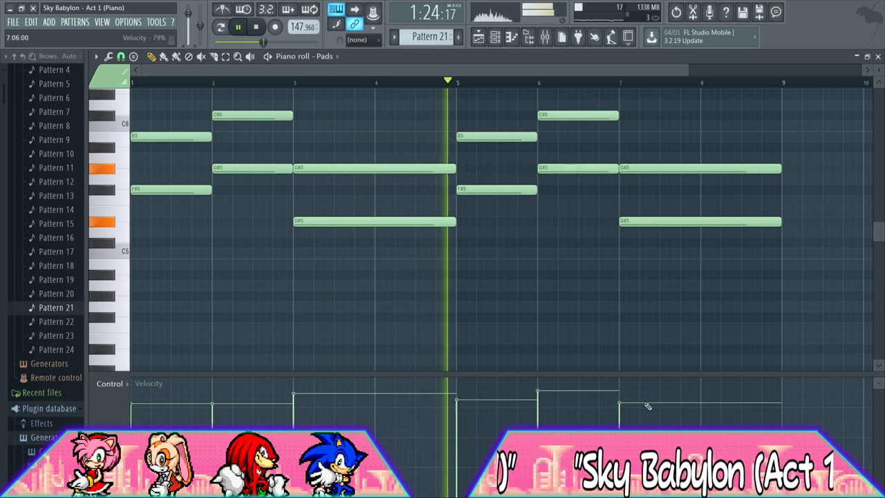
# Return to the playlist, reopen Pattern 5's Melody notes, and lower the velocity of the note starting bar 7
pyautogui.click(475, 40)
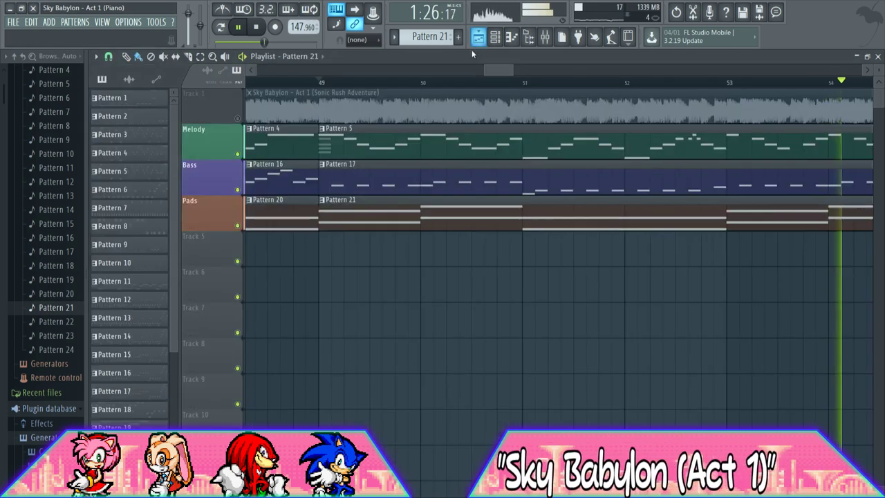
pyautogui.moveTo(511, 69); pyautogui.dragTo(539, 68)
pyautogui.click(357, 82)
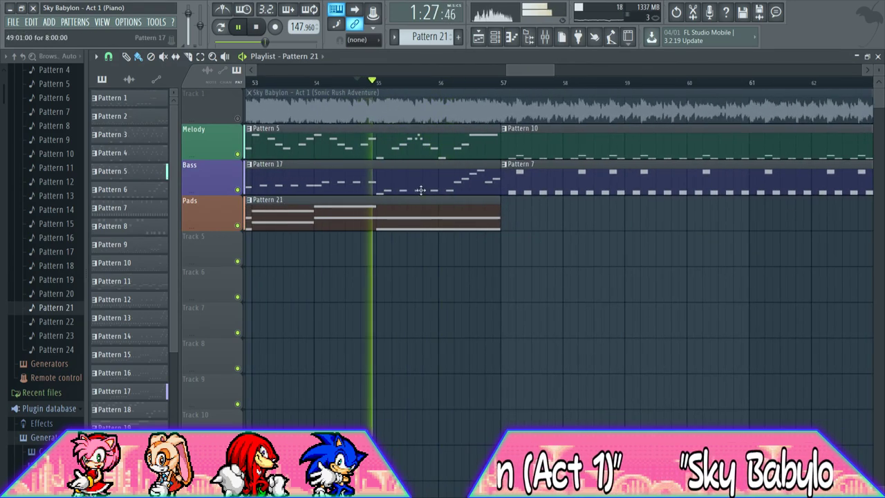
pyautogui.click(495, 37)
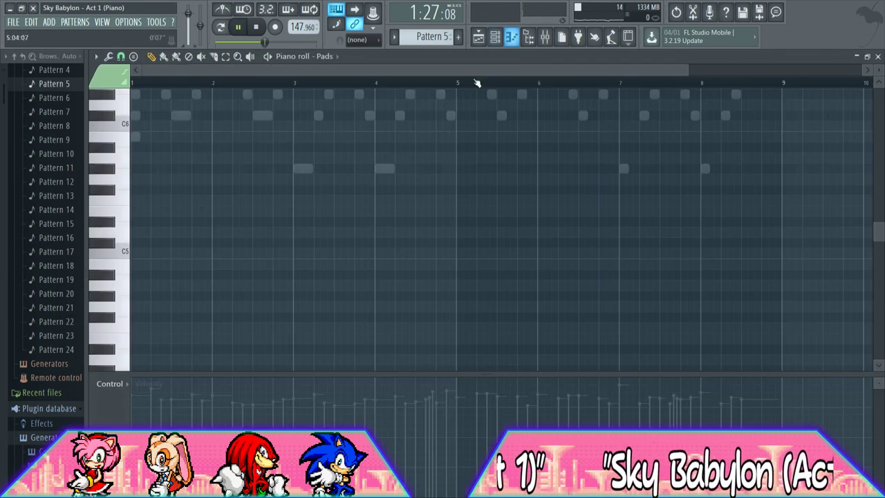
pyautogui.press('space')
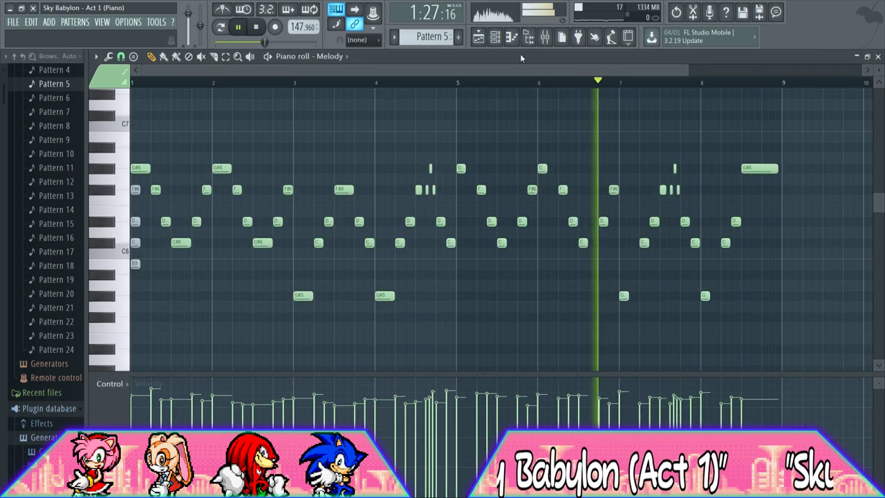
# Open Pattern 10's Melody notes from bar 57 of the playlist and vary their velocities through the final note
pyautogui.click(479, 36)
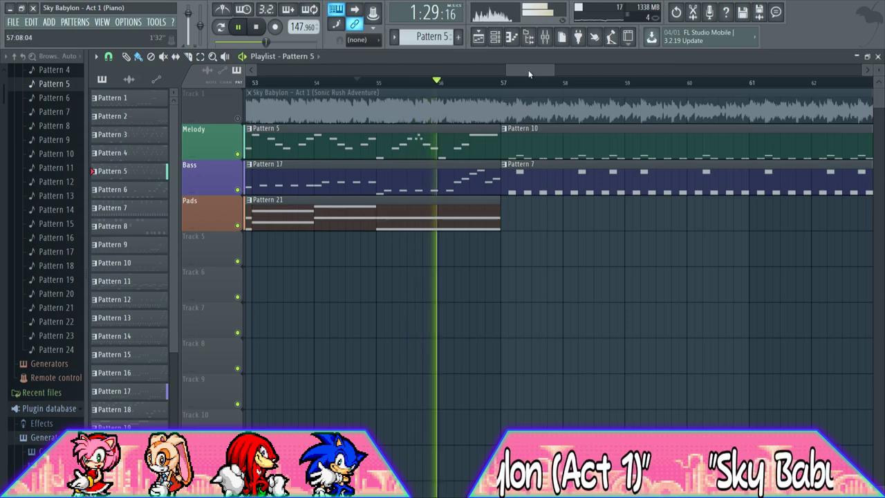
pyautogui.moveTo(528, 70); pyautogui.dragTo(537, 68)
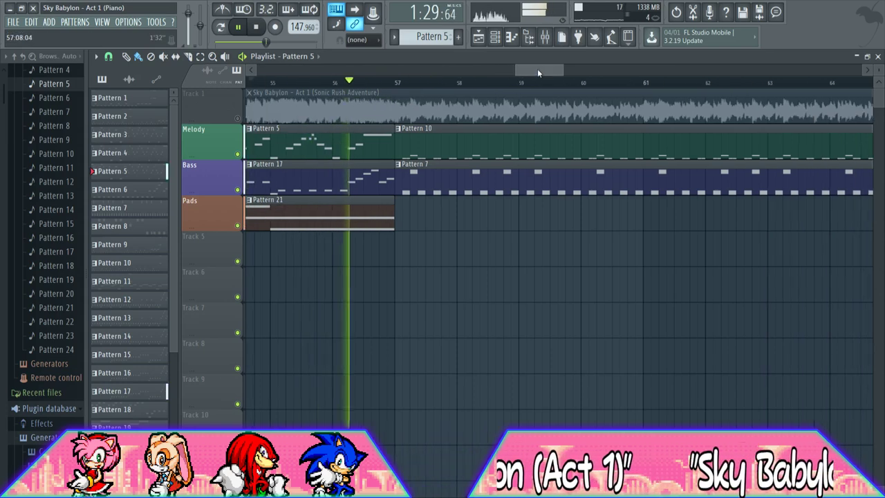
pyautogui.click(412, 139)
pyautogui.click(512, 37)
pyautogui.moveTo(144, 410)
pyautogui.mouseDown()
pyautogui.moveTo(347, 418)
pyautogui.moveTo(695, 399)
pyautogui.moveTo(739, 408)
pyautogui.moveTo(786, 397)
pyautogui.mouseUp()
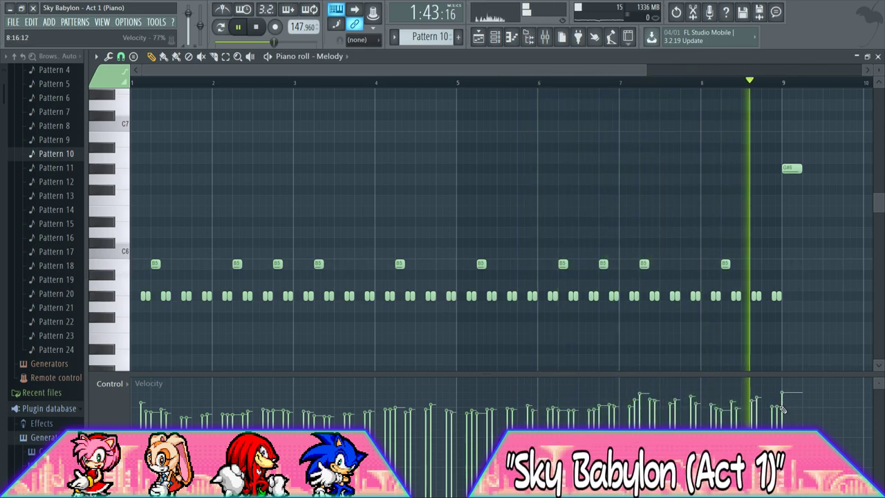
pyautogui.press('space')
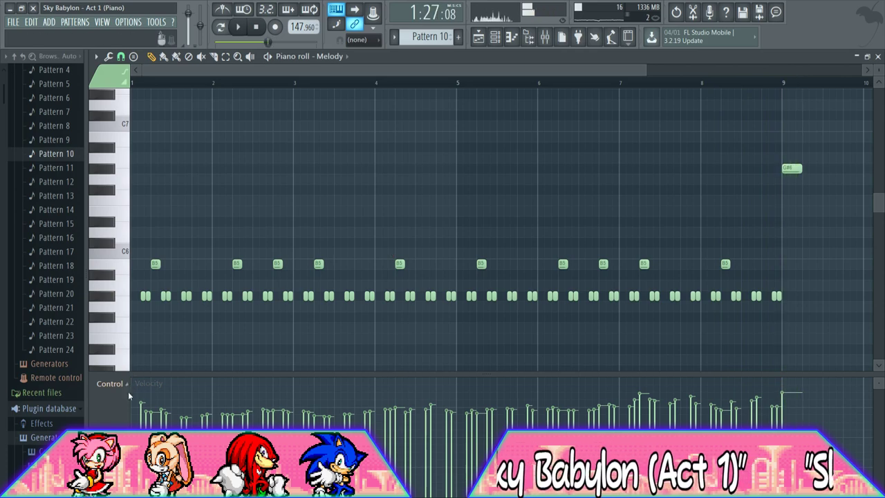
# Play from bar 57, open Pattern 7's Bass notes, vary their velocities across all eight bars, and return to the playlist
pyautogui.click(484, 38)
pyautogui.press('space')
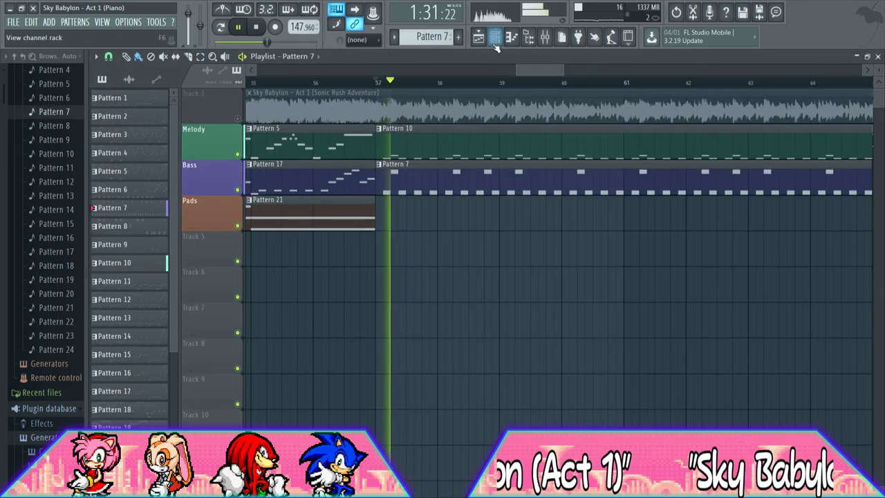
pyautogui.click(495, 38)
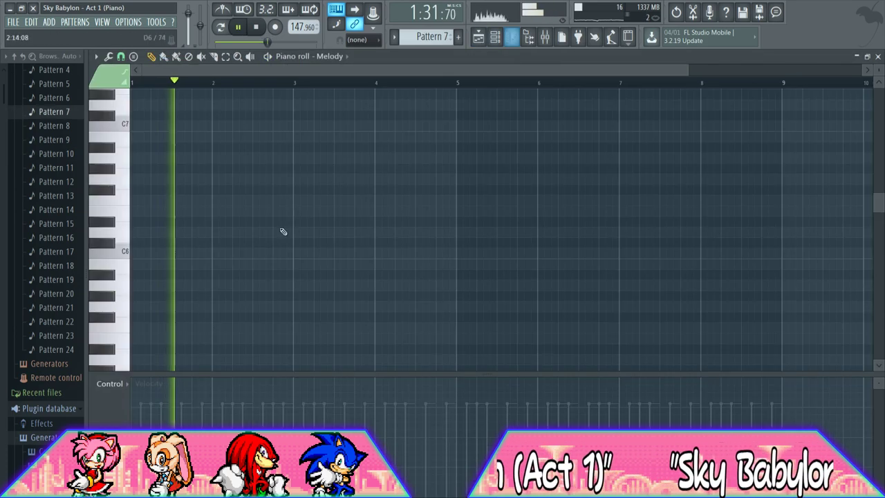
pyautogui.doubleClick(237, 275)
pyautogui.moveTo(379, 407)
pyautogui.mouseDown()
pyautogui.moveTo(439, 399)
pyautogui.moveTo(498, 413)
pyautogui.moveTo(557, 399)
pyautogui.moveTo(615, 408)
pyautogui.moveTo(759, 402)
pyautogui.mouseUp()
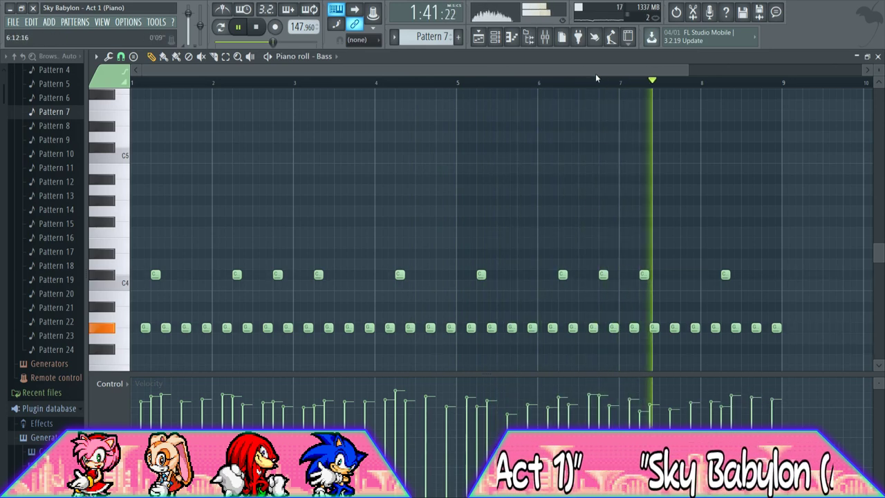
pyautogui.moveTo(597, 79); pyautogui.dragTo(669, 71)
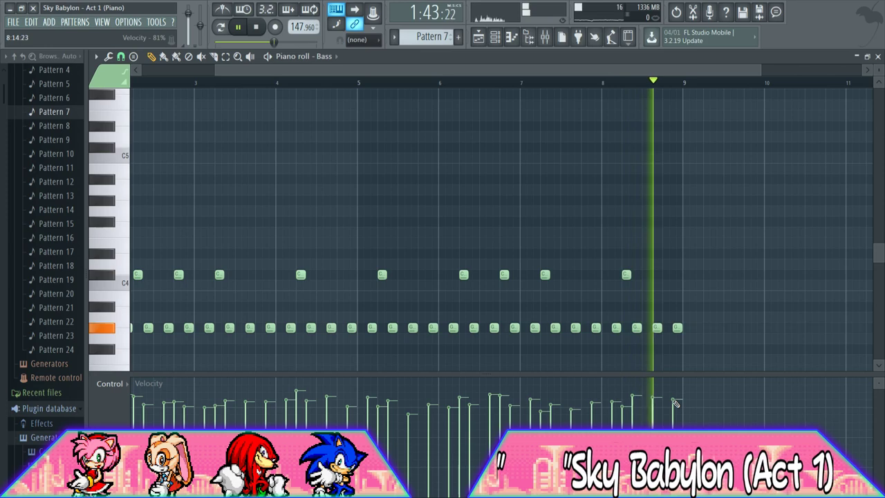
pyautogui.click(477, 37)
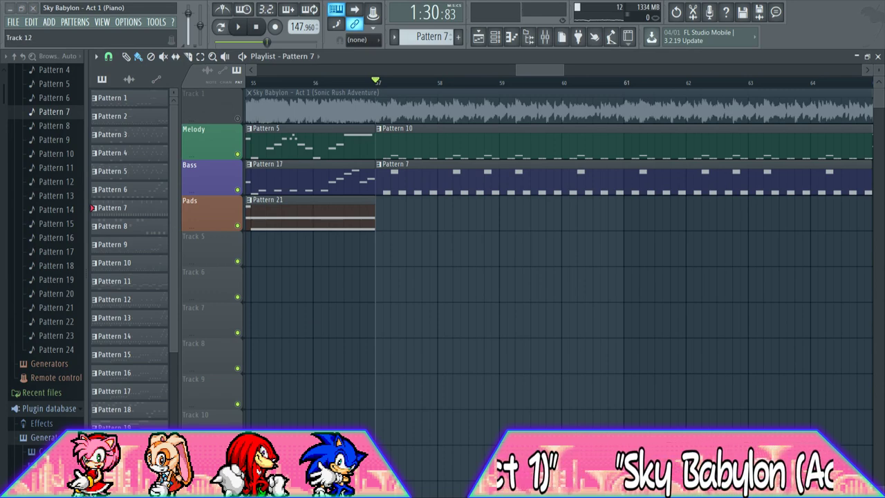
# Return to the song start, show the mixer and channel rack, and route Melody, Bass and Pads to mixer track 2
pyautogui.moveTo(514, 77); pyautogui.dragTo(259, 59)
pyautogui.click(255, 28)
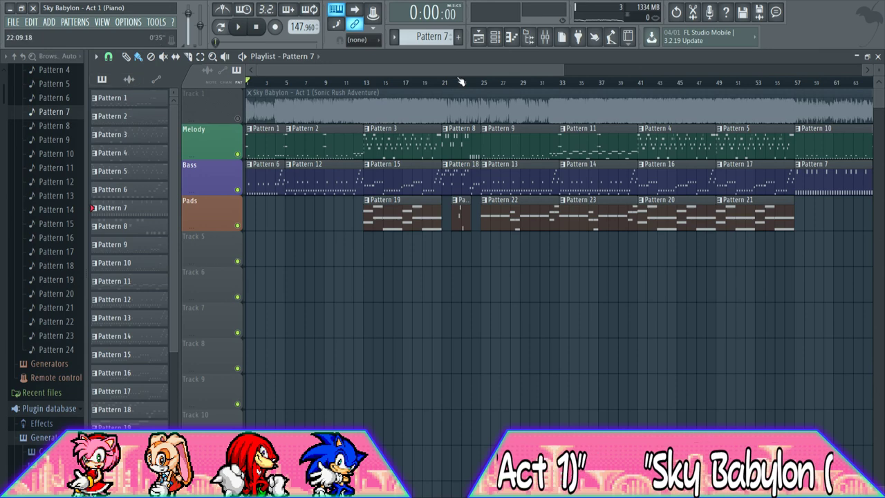
pyautogui.scroll(-2, 495, 42)
pyautogui.scroll(1, 512, 41)
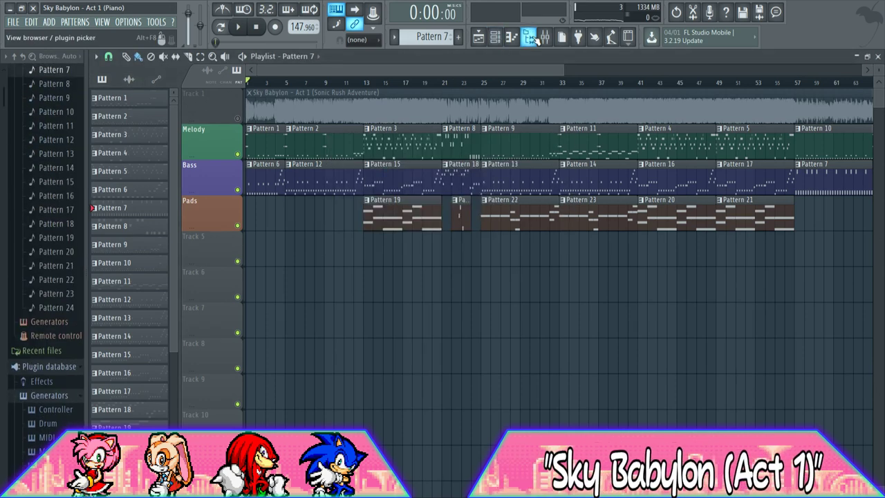
pyautogui.click(545, 38)
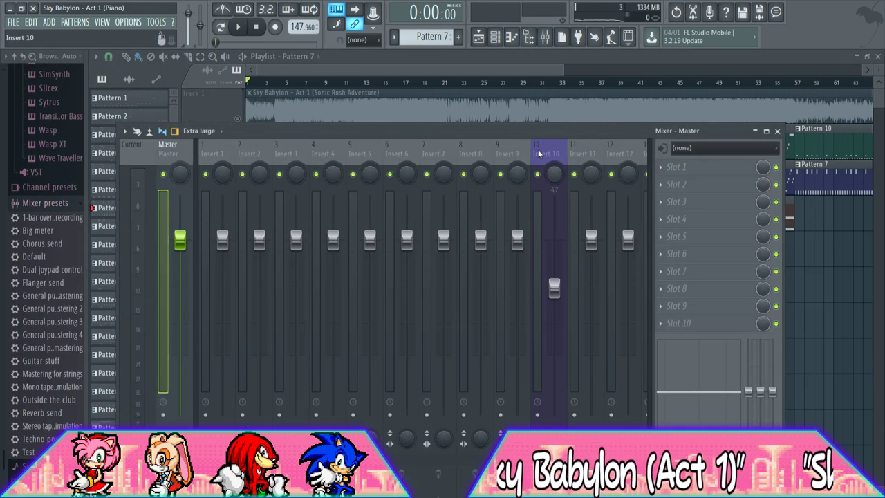
pyautogui.click(528, 37)
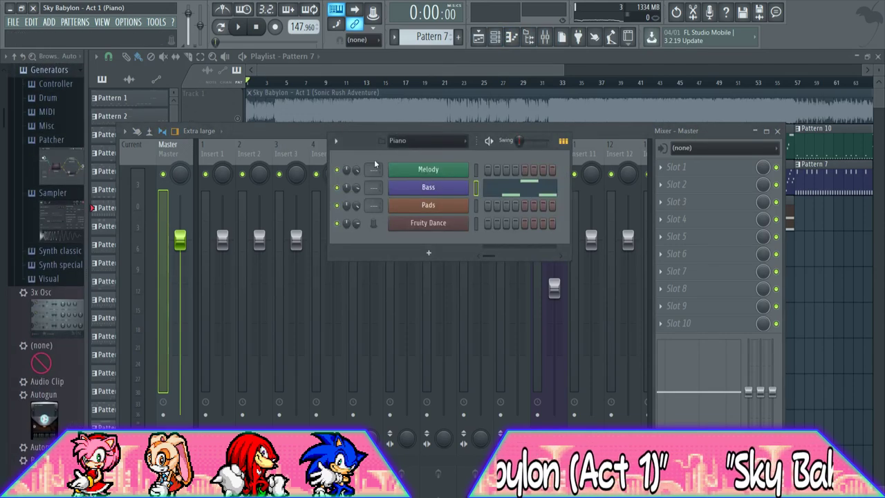
pyautogui.scroll(2, 371, 167)
pyautogui.scroll(2, 372, 185)
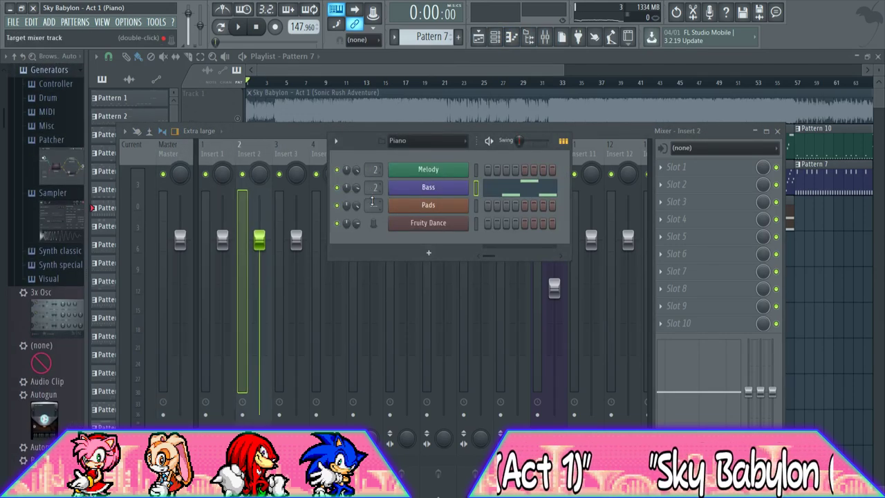
pyautogui.scroll(3, 372, 201)
pyautogui.scroll(-1, 372, 202)
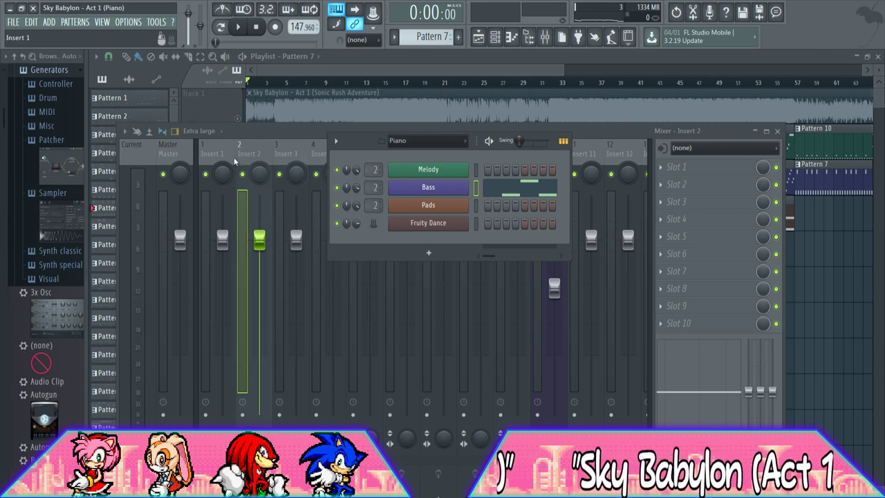
# Load Fruity Reeverb 2 into Insert 2's first effect slot and play the song from the start to hear it
pyautogui.click(269, 178)
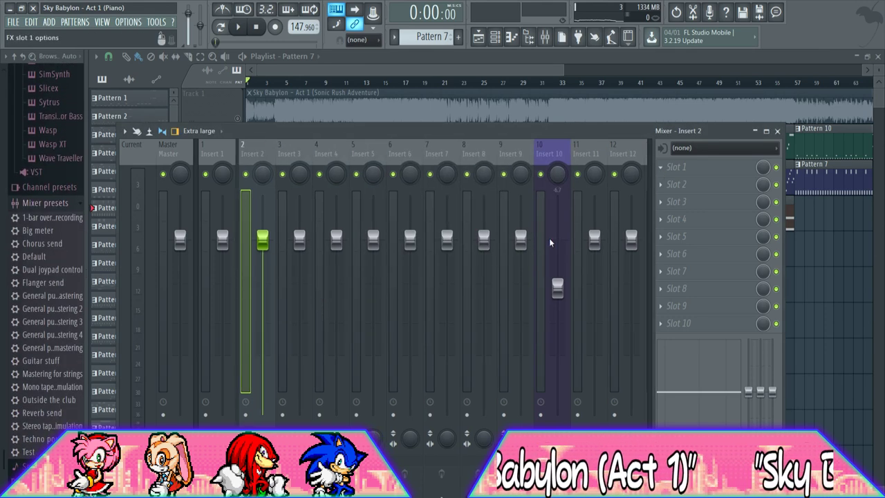
pyautogui.click(537, 419)
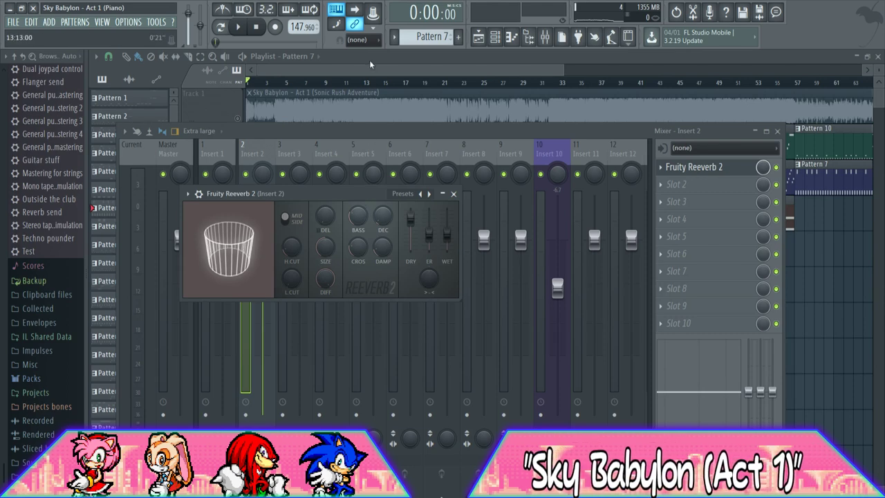
pyautogui.moveTo(337, 197); pyautogui.dragTo(403, 141)
pyautogui.click(238, 26)
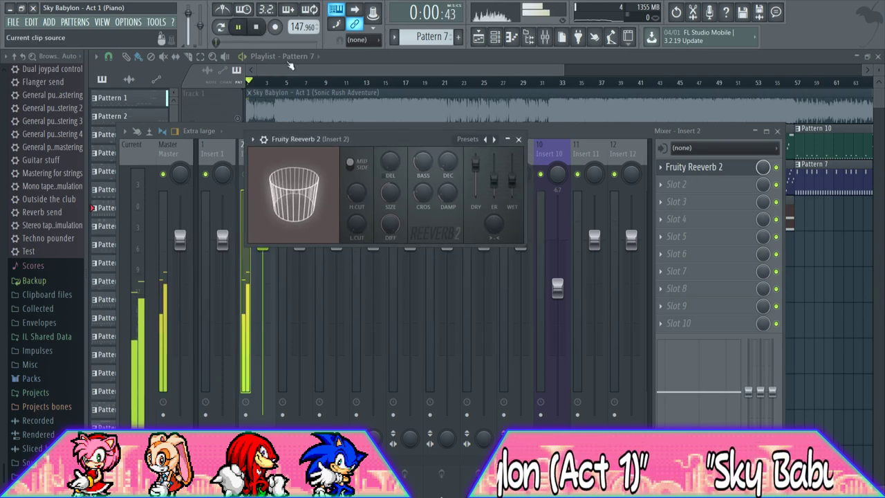
pyautogui.click(518, 139)
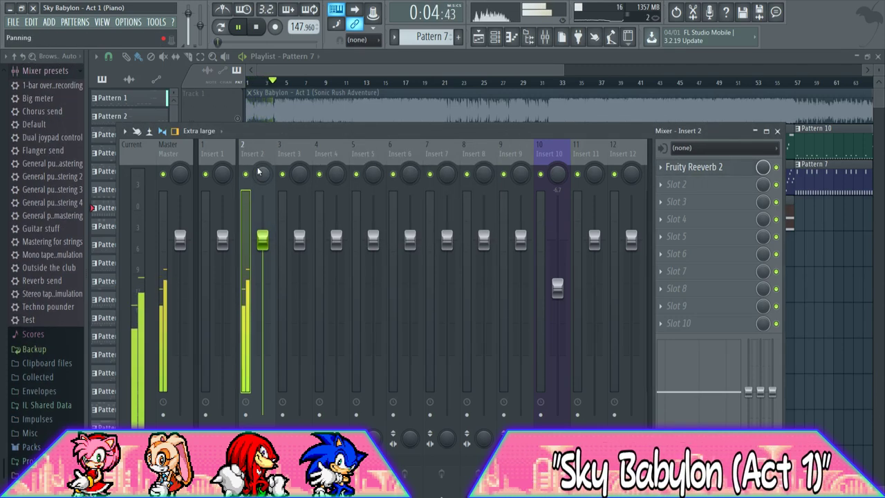
# Try panning adjustments on Insert 2 and the channel rack instruments during playback, including 25% left
pyautogui.moveTo(263, 178)
pyautogui.mouseDown()
pyautogui.moveTo(264, 169)
pyautogui.moveTo(263, 180)
pyautogui.mouseUp()
pyautogui.press('F6')
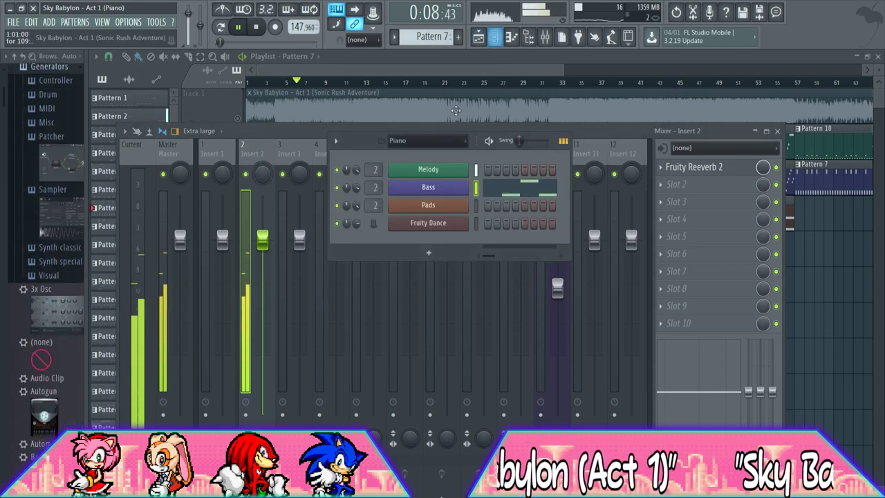
pyautogui.moveTo(346, 188); pyautogui.dragTo(346, 193)
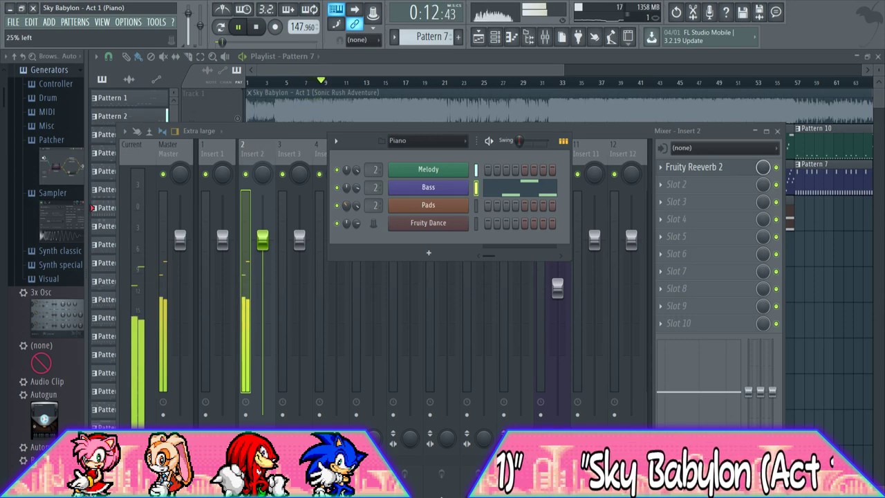
pyautogui.click(253, 129)
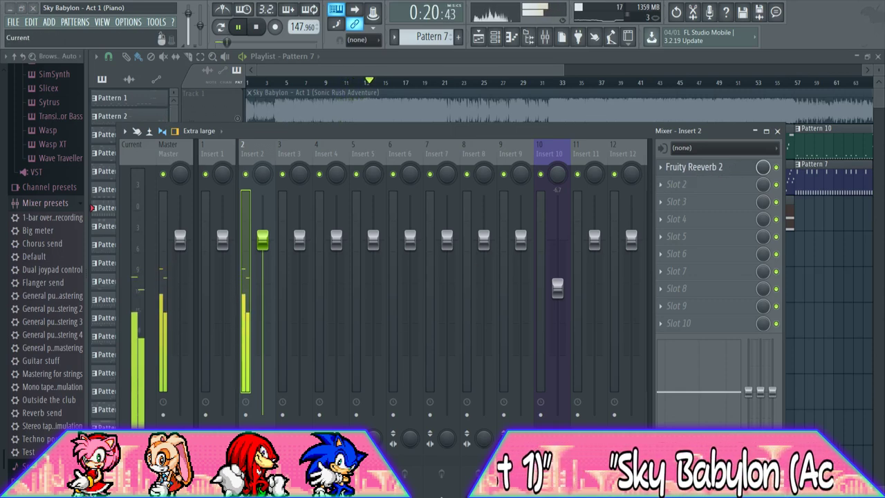
# Apply The Venue preset to Insert 2's Fruity Reeverb 2, lower its wet level, and adjust the other reverb controls
pyautogui.click(684, 168)
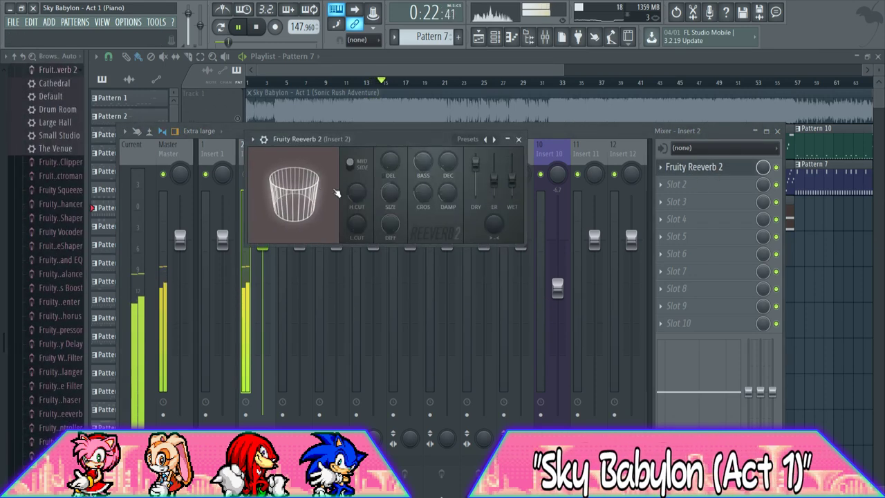
pyautogui.click(412, 233)
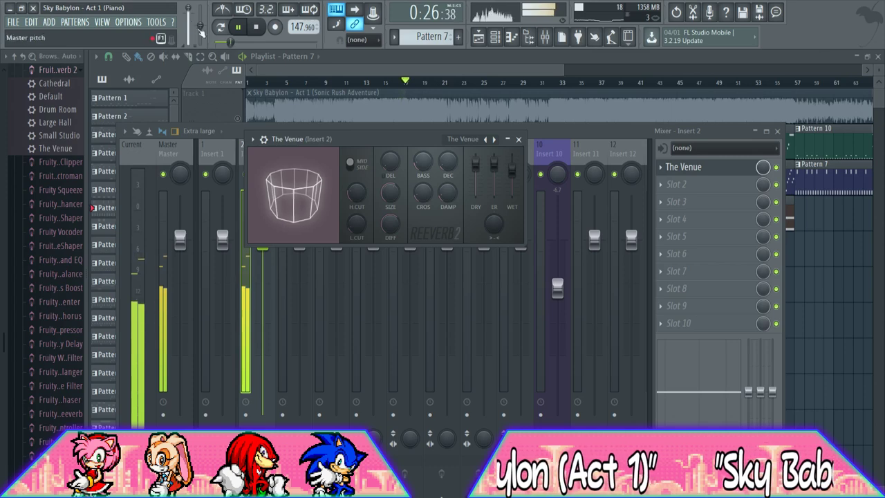
pyautogui.moveTo(510, 173); pyautogui.dragTo(511, 177)
pyautogui.moveTo(448, 162); pyautogui.dragTo(448, 168)
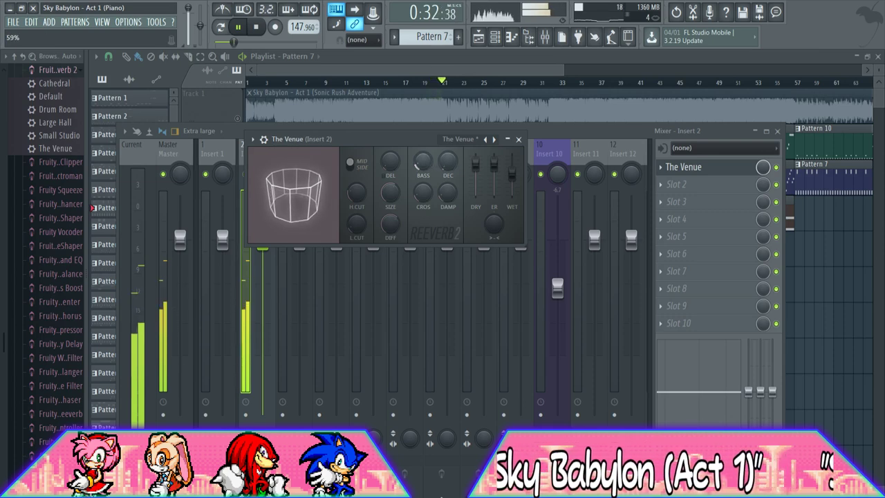
pyautogui.moveTo(398, 193); pyautogui.dragTo(398, 190)
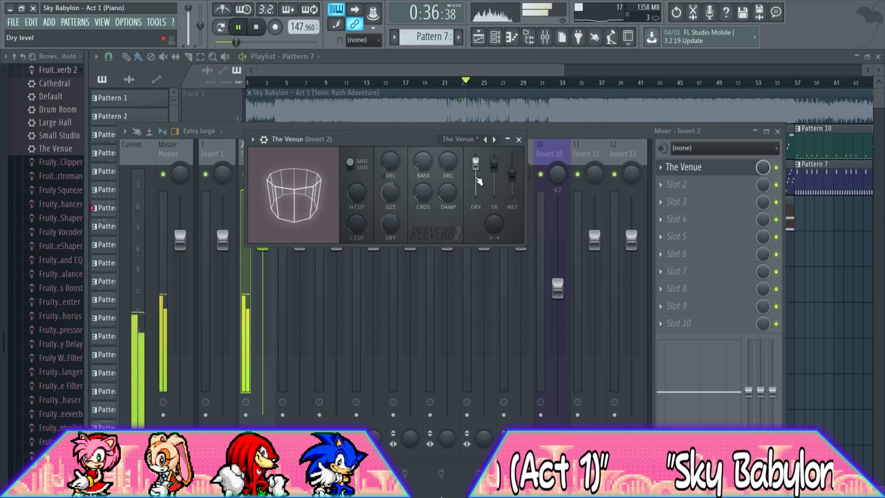
pyautogui.click(519, 139)
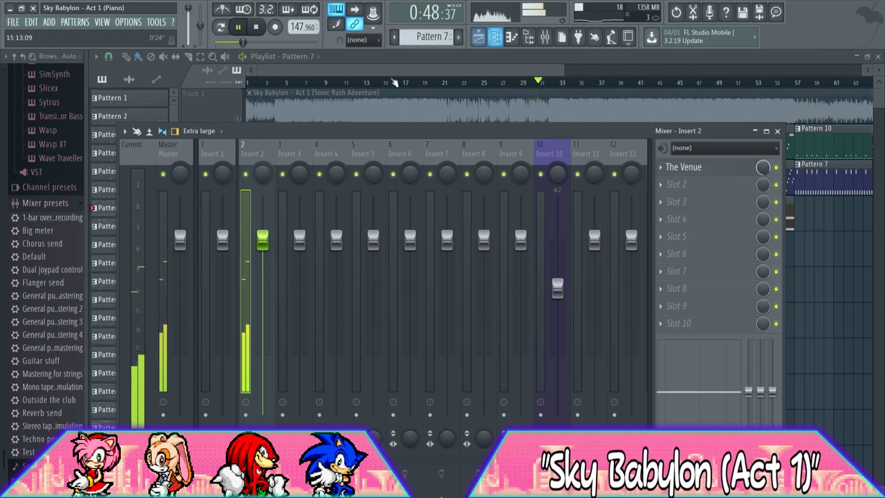
# Return to the playlist, audition the opening from bar 3, and place the playhead at bar 4
pyautogui.click(514, 68)
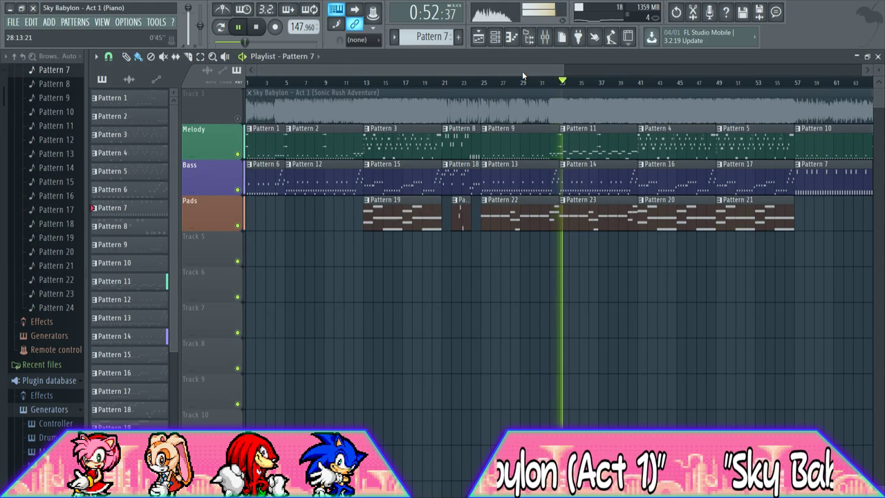
pyautogui.press('space')
pyautogui.scroll(4, 309, 84)
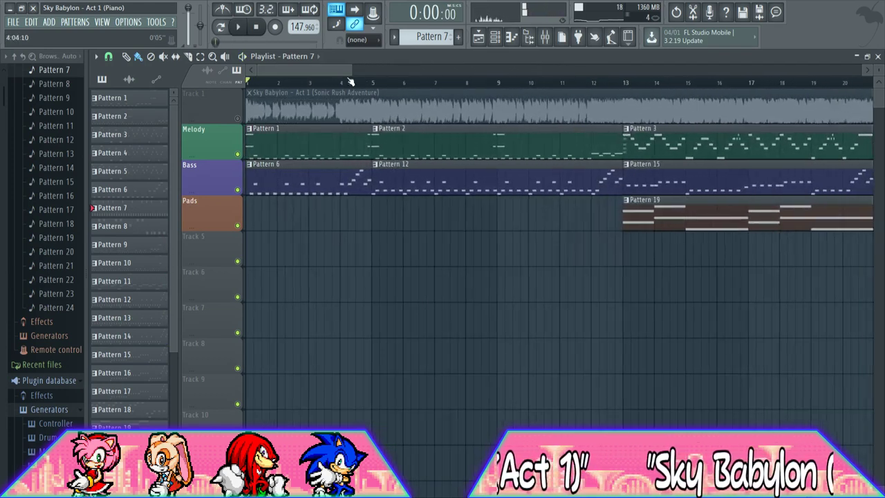
pyautogui.click(308, 83)
pyautogui.press('space')
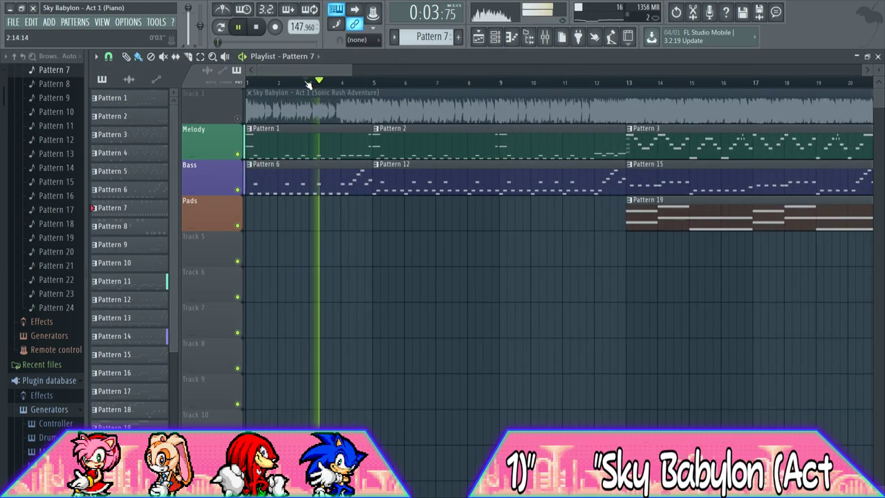
pyautogui.scroll(3, 410, 82)
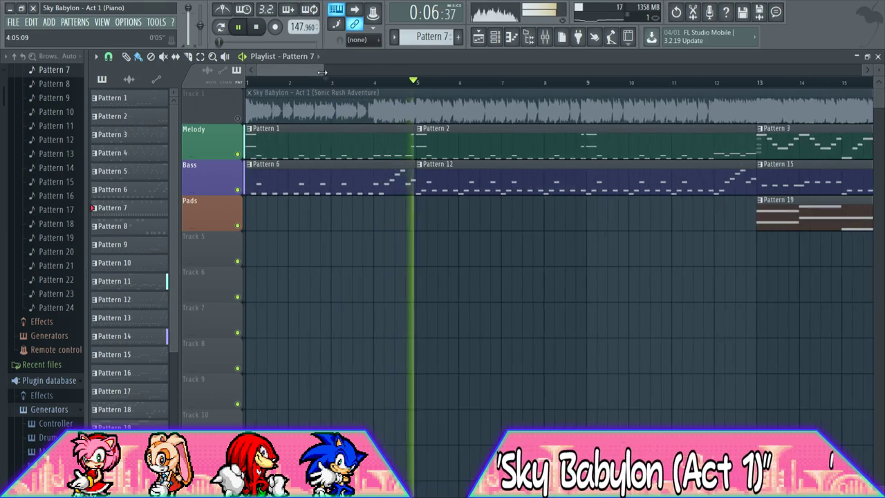
pyautogui.press('space')
pyautogui.moveTo(482, 83); pyautogui.dragTo(477, 81)
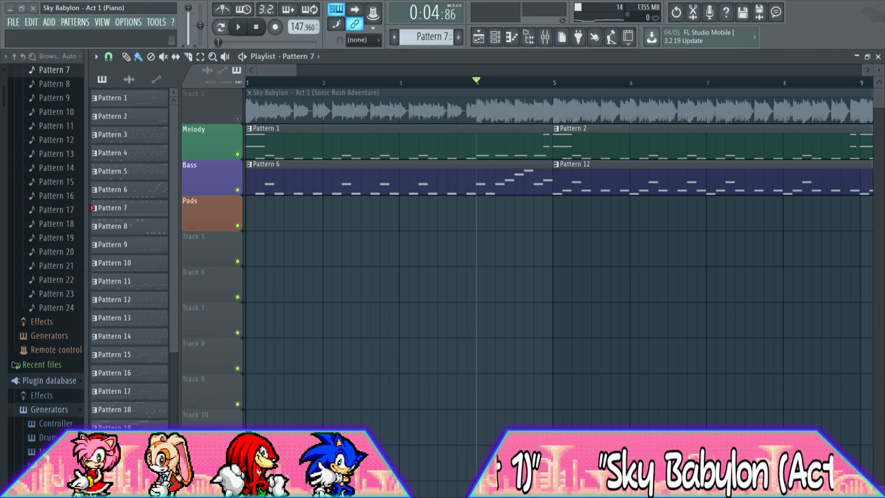
# Show the channel rack and listen to the opening bars from bar 4, and once more from the song start
pyautogui.click(512, 37)
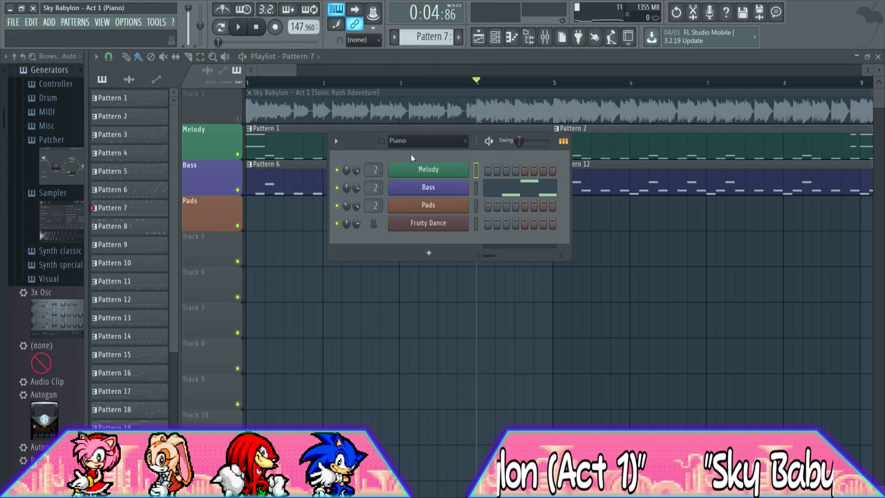
pyautogui.click(237, 27)
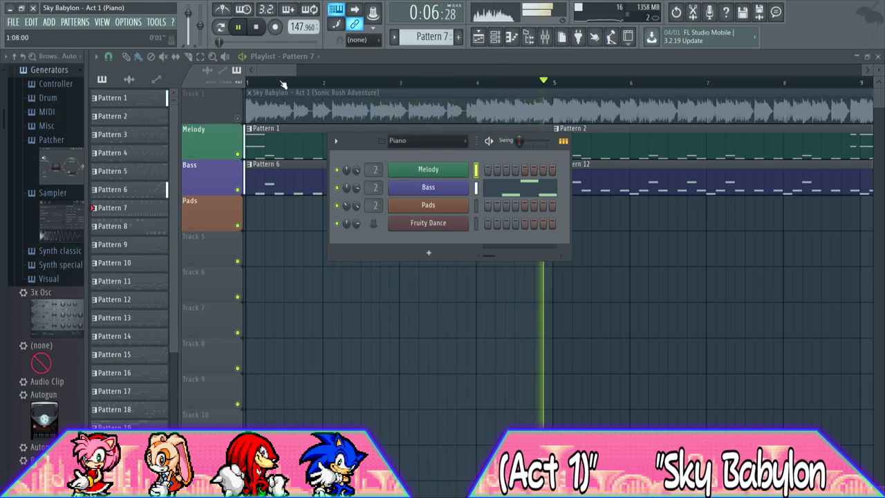
pyautogui.click(495, 38)
pyautogui.press('space')
pyautogui.click(495, 38)
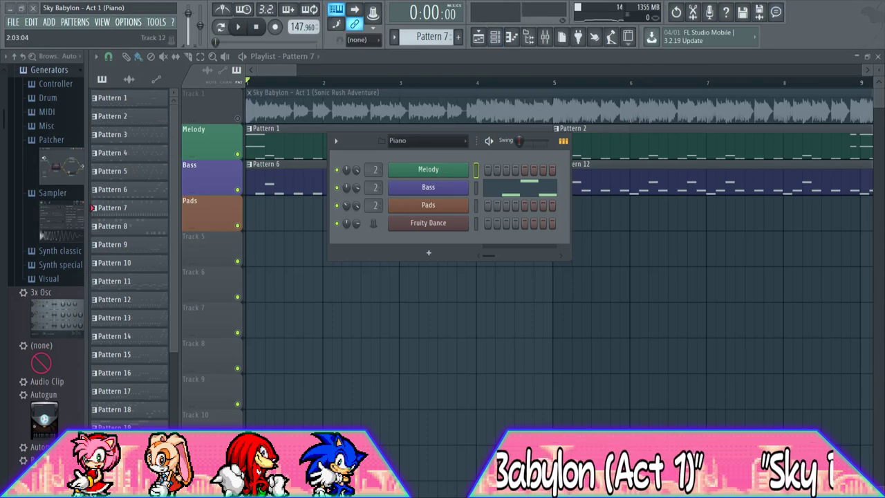
pyautogui.press('space')
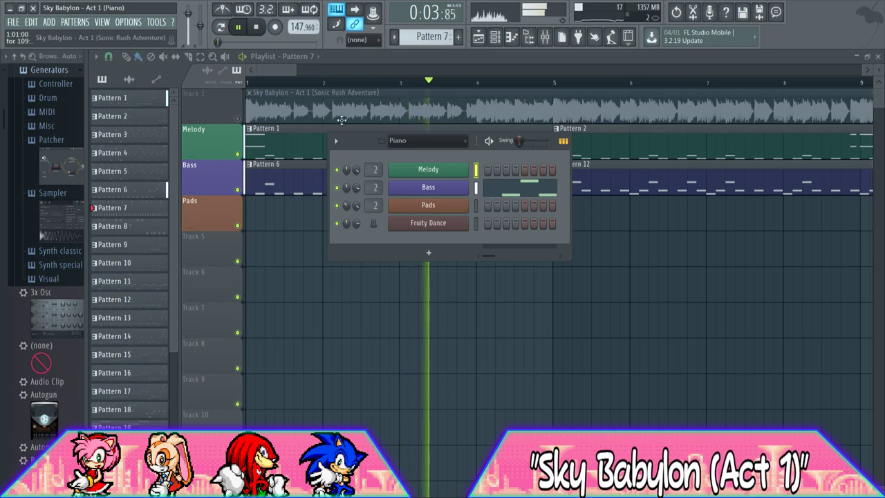
pyautogui.press('space')
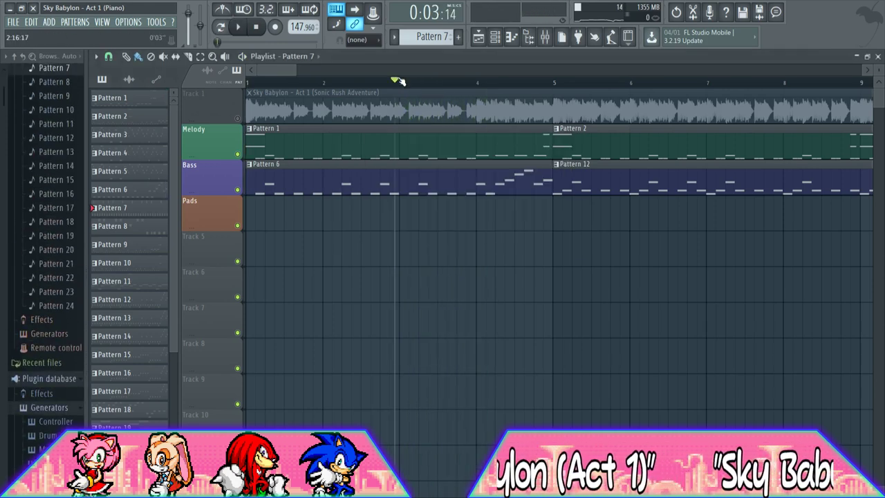
# Select Pattern 1 with the playhead at bar 4, open Melody's Kontakt instrument, and locate its MIDI CC #64 damper pedal parameter
pyautogui.click(505, 82)
pyautogui.click(477, 84)
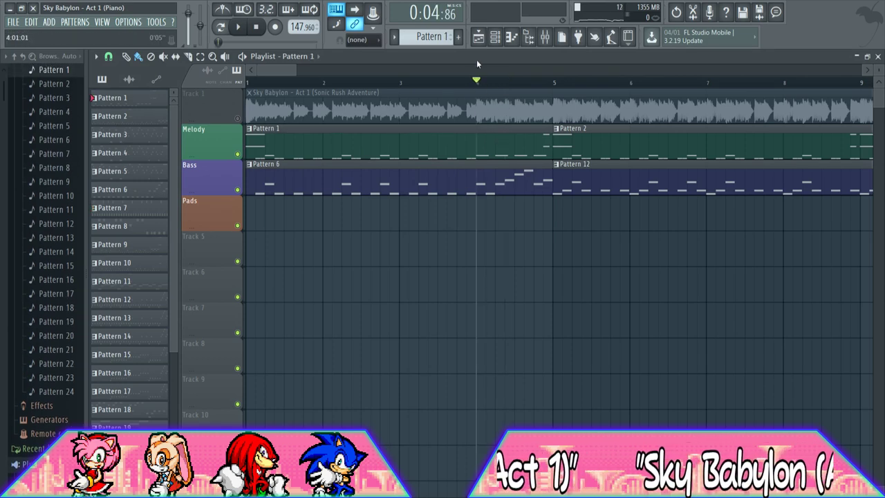
pyautogui.click(496, 36)
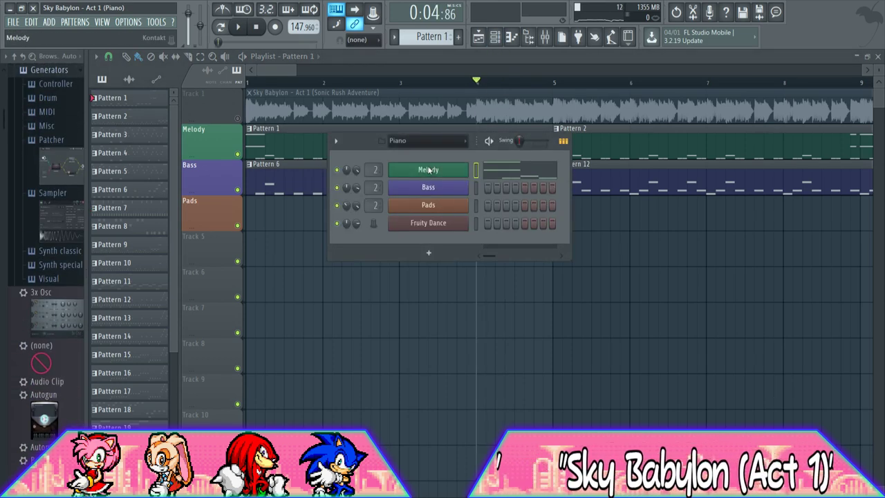
pyautogui.click(430, 170)
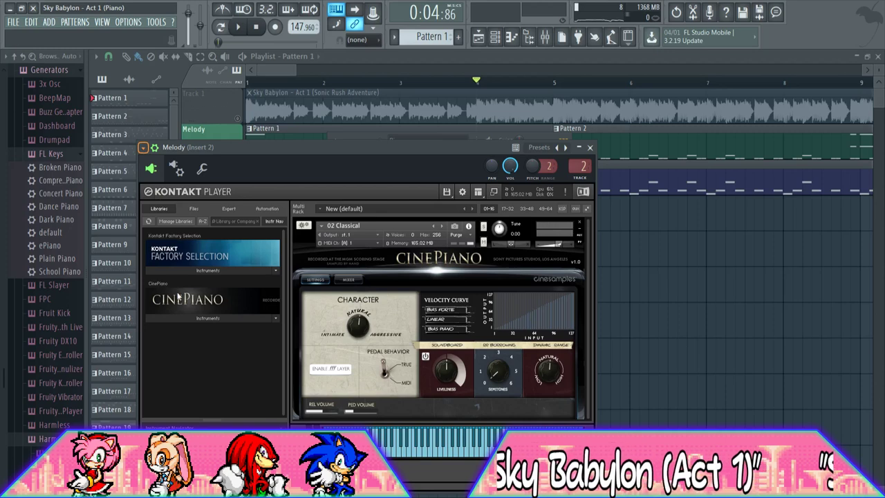
pyautogui.scroll(-20, 32, 260)
pyautogui.scroll(-20, 44, 280)
pyautogui.scroll(-20, 38, 256)
pyautogui.scroll(-6, 69, 296)
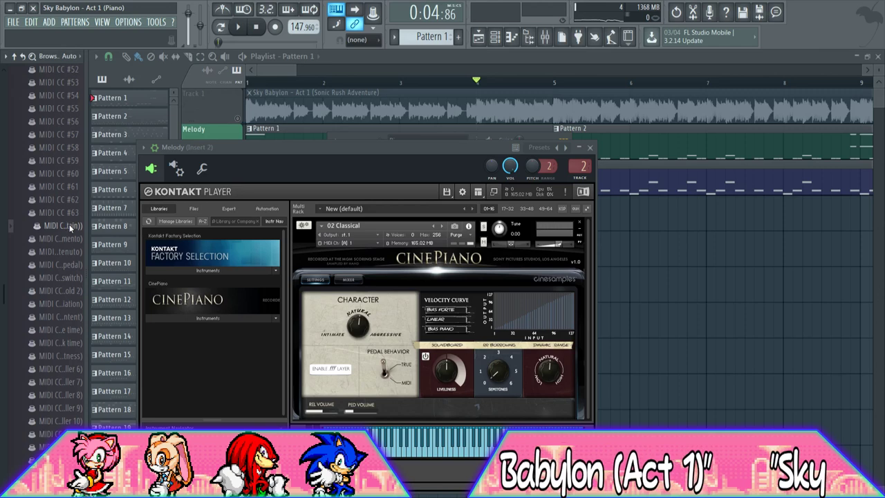
# Show Melody's MIDI CC #64 (damper pedal) events in the piano roll, raise the sustain value from bar 4, and play it
pyautogui.press('F7')
pyautogui.press('space')
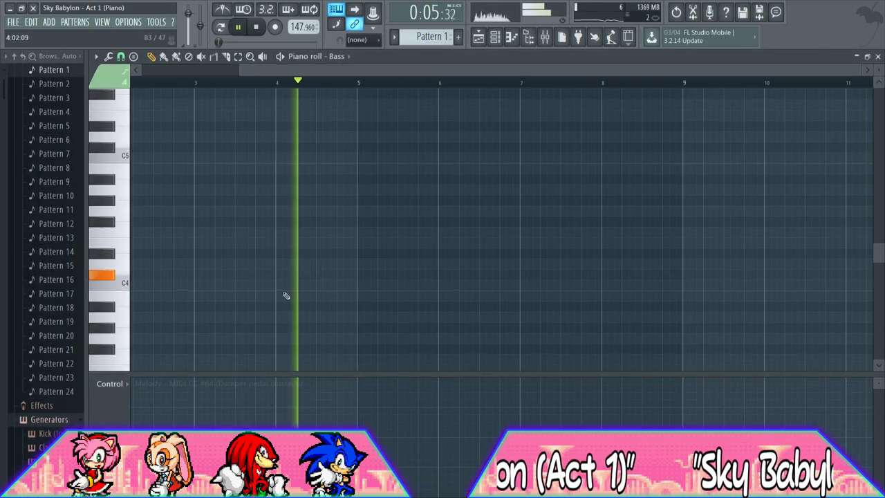
pyautogui.scroll(2, 384, 264)
pyautogui.press('space')
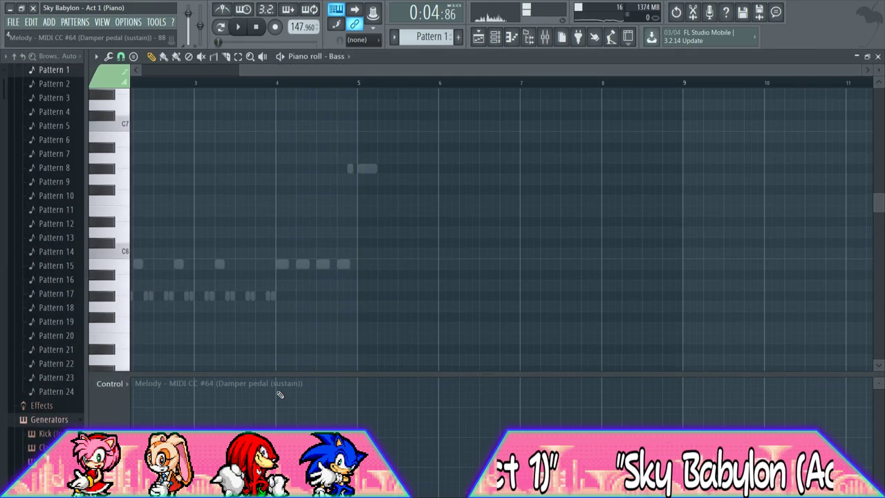
pyautogui.moveTo(279, 393); pyautogui.dragTo(279, 375)
pyautogui.press('space')
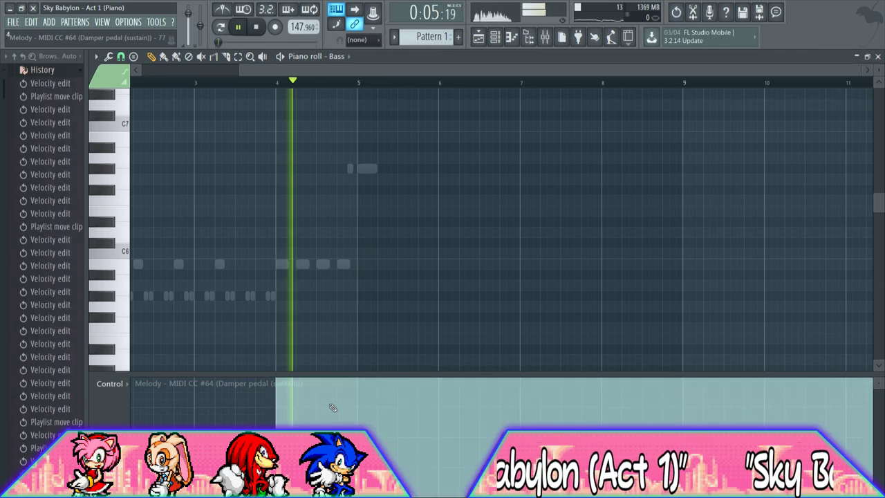
# Raise Melody's damper pedal in Pattern 1 from bar 4, release it at the end of the note after bar 5, and play it
pyautogui.press('space')
pyautogui.moveTo(333, 408)
pyautogui.mouseDown()
pyautogui.moveTo(277, 389)
pyautogui.moveTo(276, 380)
pyautogui.mouseUp()
pyautogui.press('space')
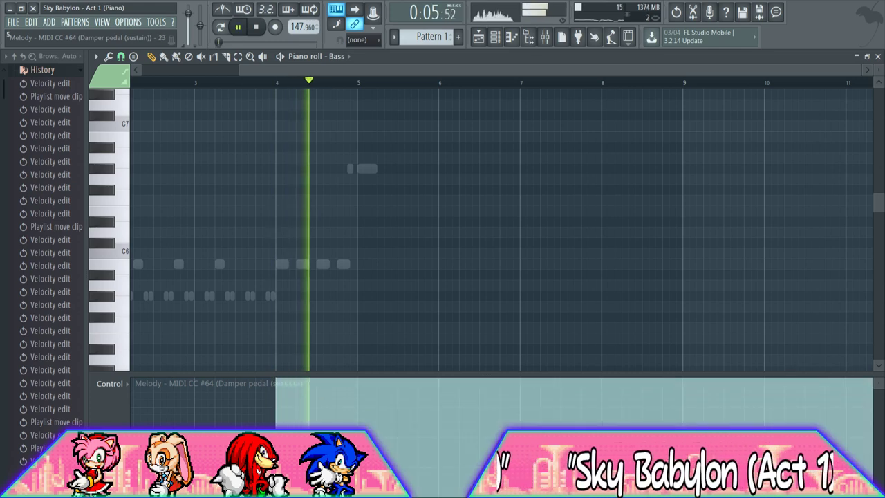
pyautogui.click(381, 488)
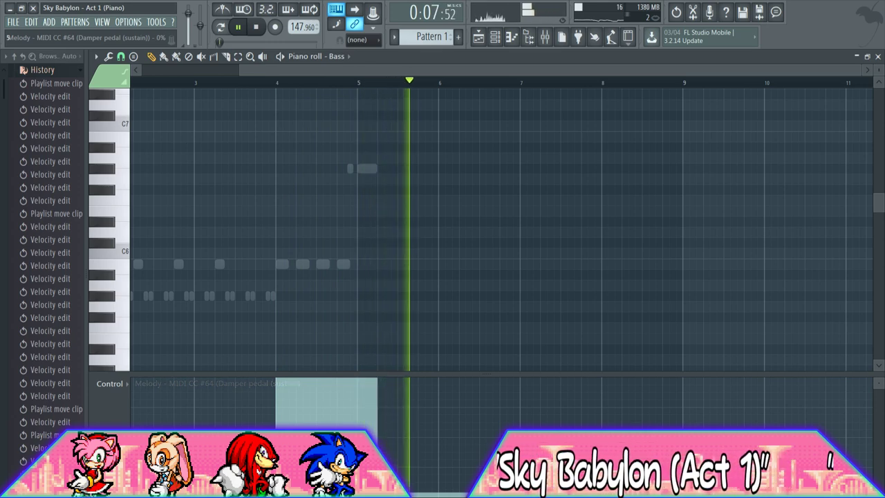
pyautogui.hotkey('ctrl', 'z')
pyautogui.click(381, 492)
pyautogui.press('space')
pyautogui.press('space')
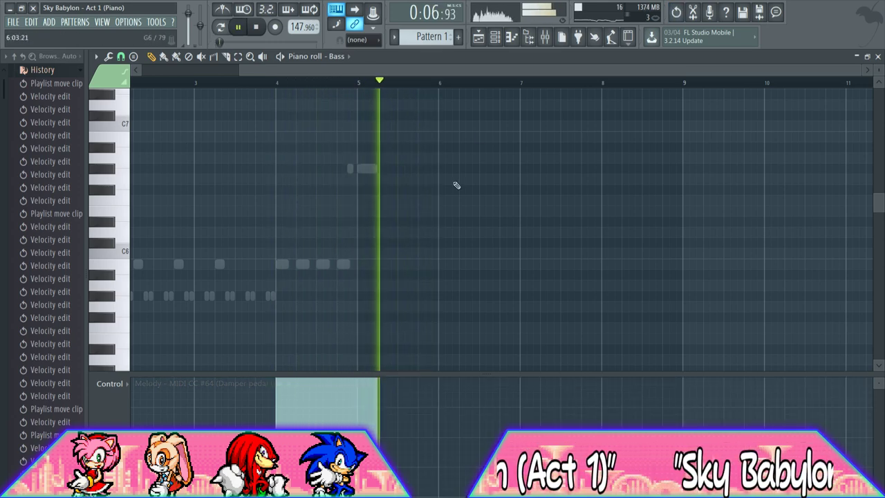
# Select Pattern 6 in the playlist and draw Melody's MIDI CC #64 damper pedal on from bar 4 to bar 5, listening as it plays
pyautogui.click(478, 38)
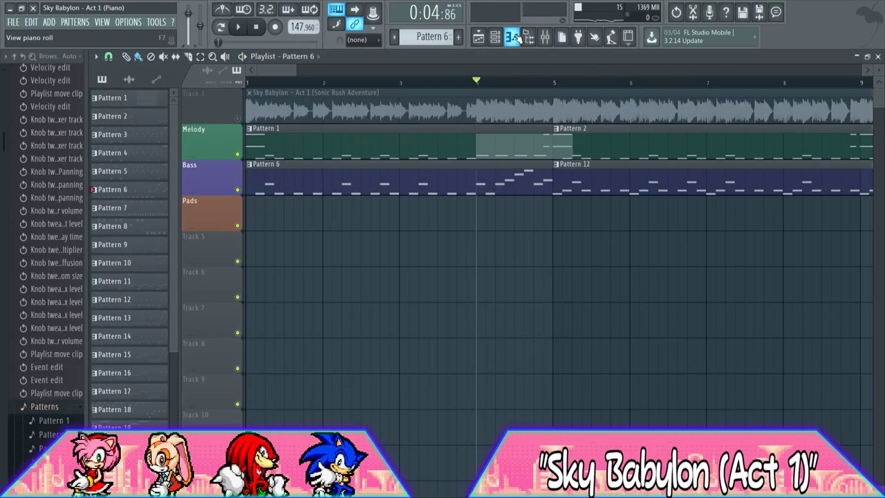
pyautogui.click(512, 39)
pyautogui.scroll(-8, 395, 249)
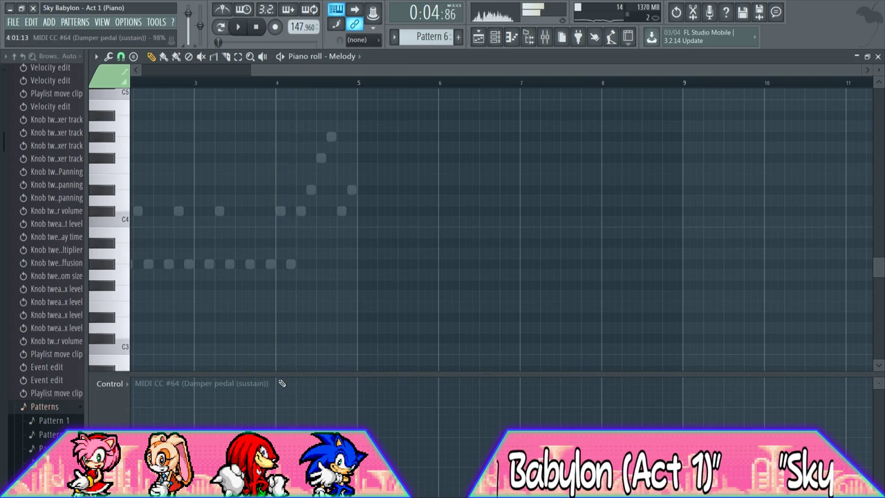
pyautogui.click(281, 381)
pyautogui.press('space')
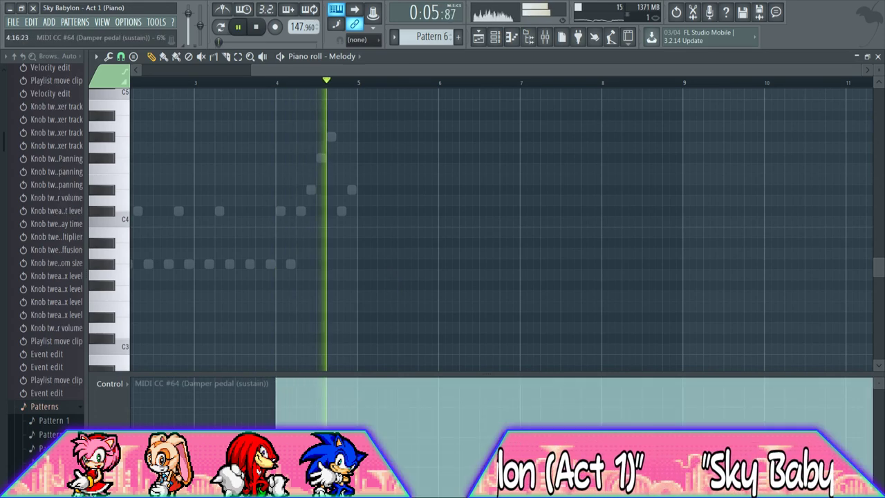
pyautogui.click(356, 488)
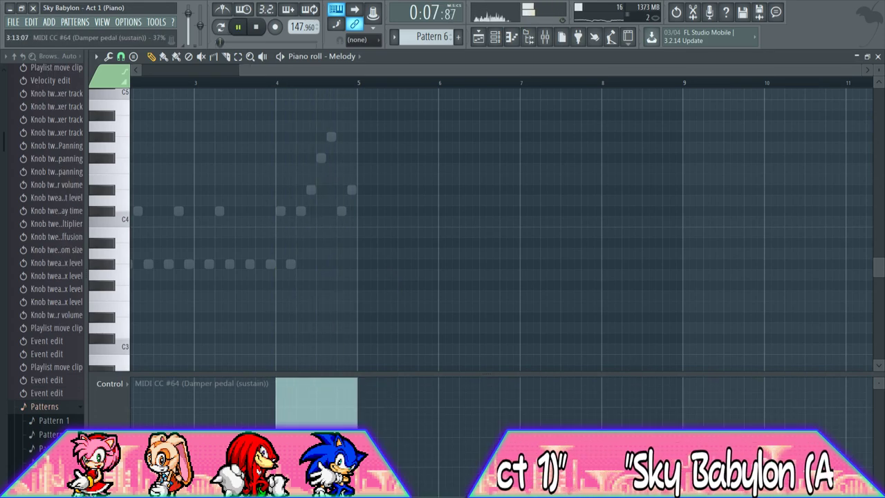
# Stop playback, select Insert 1 in the mixer, and raise its volume fader while the song plays
pyautogui.click(256, 26)
pyautogui.click(545, 35)
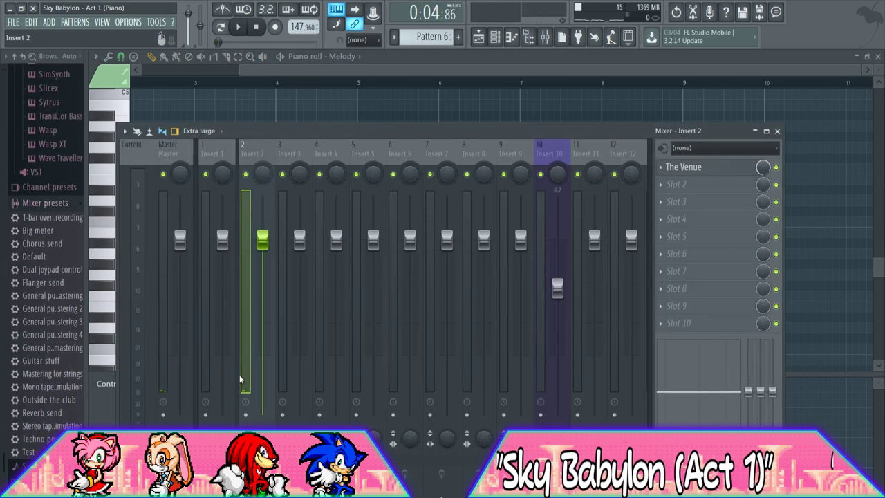
pyautogui.moveTo(240, 379); pyautogui.dragTo(249, 335)
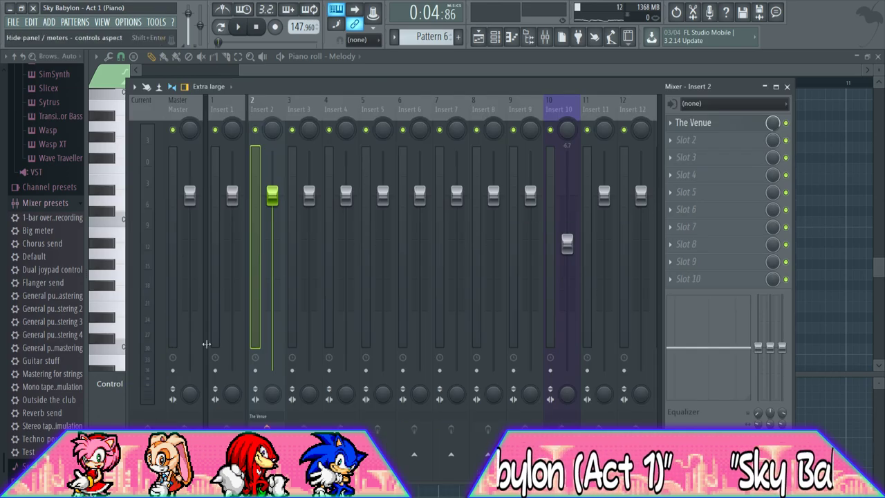
pyautogui.click(229, 102)
pyautogui.press('space')
pyautogui.moveTo(232, 196); pyautogui.dragTo(232, 173)
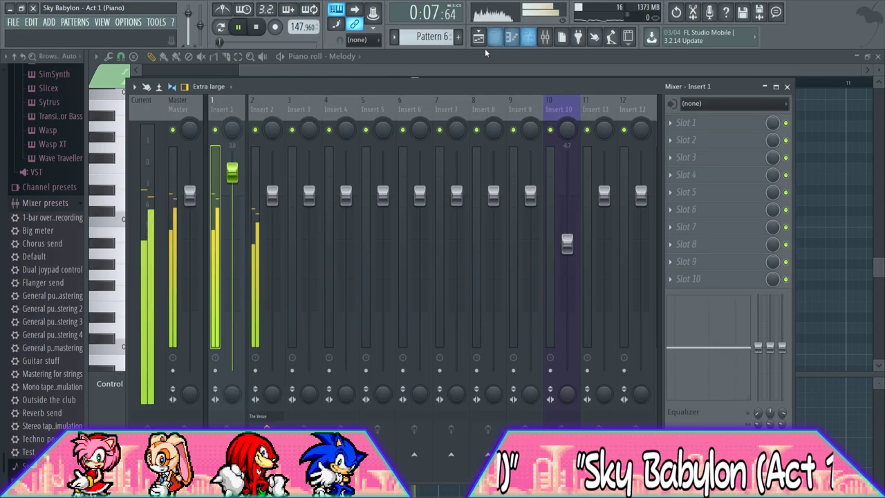
pyautogui.press('F9')
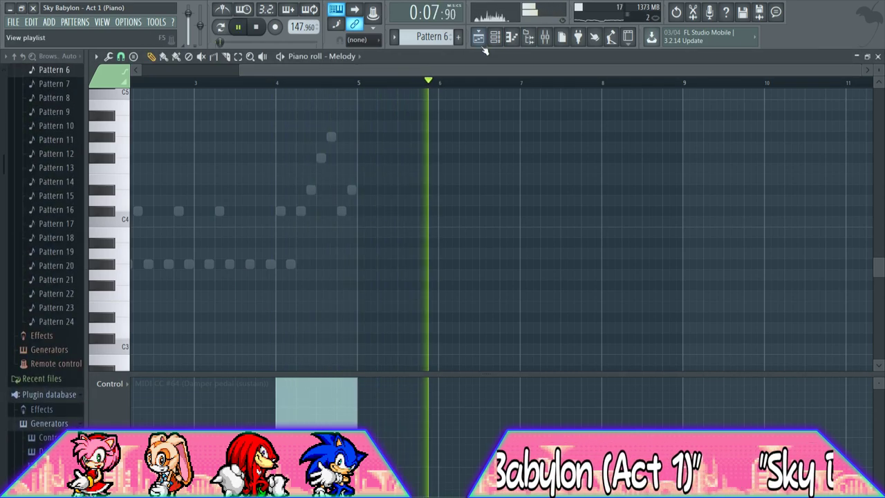
# Open Bass's piano roll for Pattern 6 and play it in pattern mode from just before bar 3
pyautogui.click(495, 38)
pyautogui.press('space')
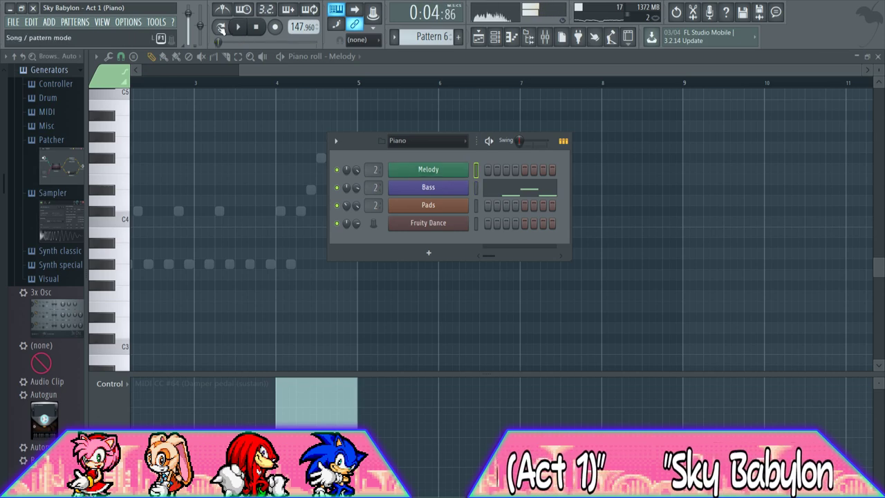
pyautogui.click(505, 194)
pyautogui.click(191, 83)
pyautogui.press('space')
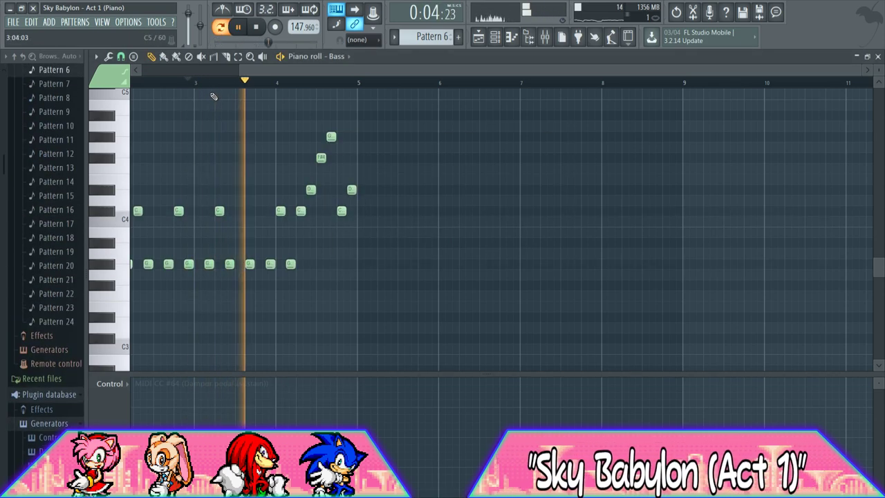
# Stop playback and delete the sustain events placed on Melody in Pattern 6
pyautogui.press('space')
pyautogui.click(494, 37)
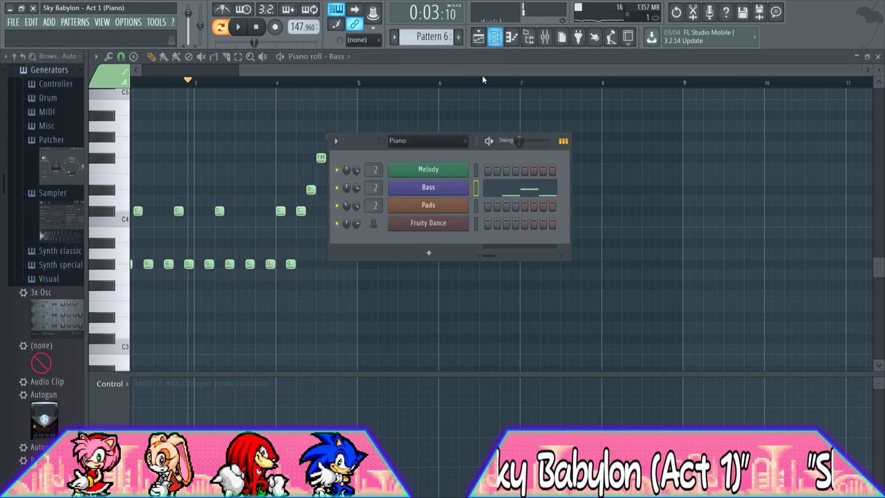
pyautogui.click(461, 170)
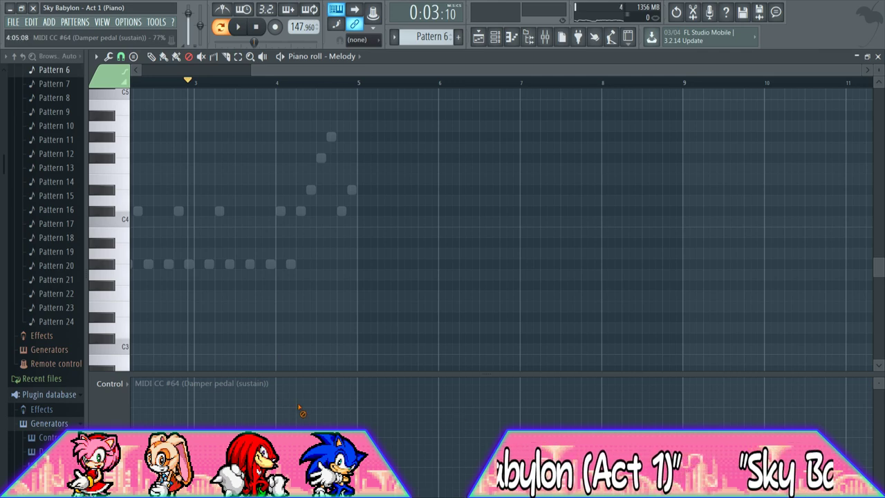
# In Bass's piano roll for Pattern 6, draw the damper pedal on from bar 4 to bar 5 and play it from bar 4
pyautogui.click(495, 36)
pyautogui.click(514, 195)
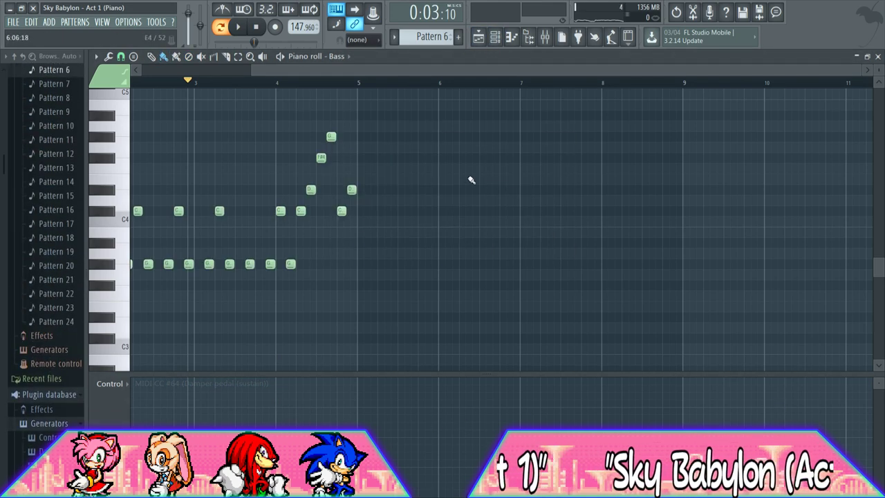
pyautogui.click(277, 382)
pyautogui.press('space')
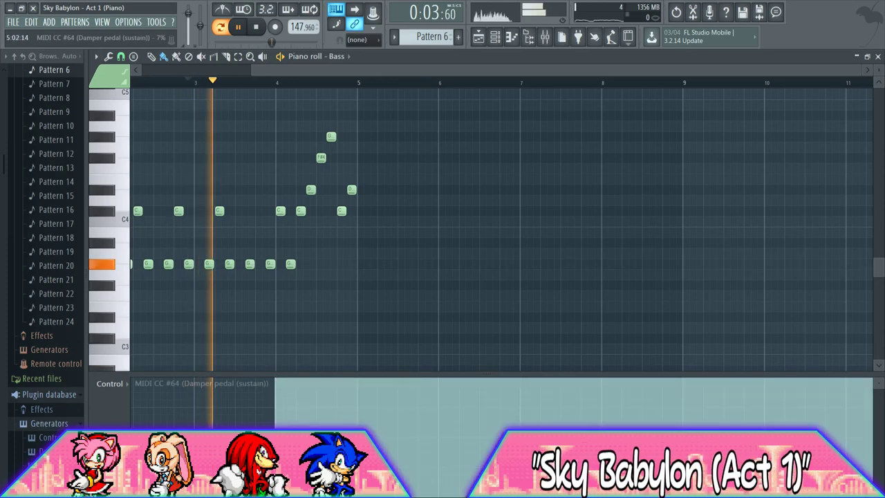
pyautogui.click(363, 486)
pyautogui.press('space')
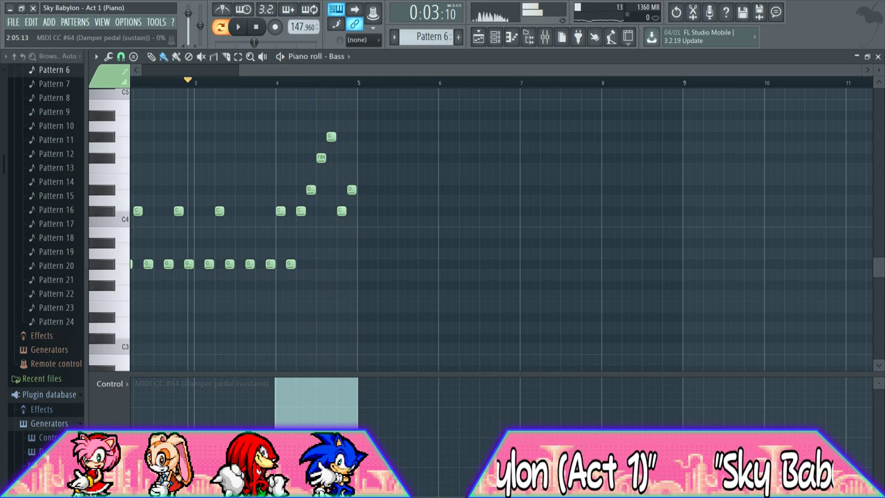
pyautogui.press('space')
pyautogui.click(277, 84)
pyautogui.press('space')
pyautogui.press('space')
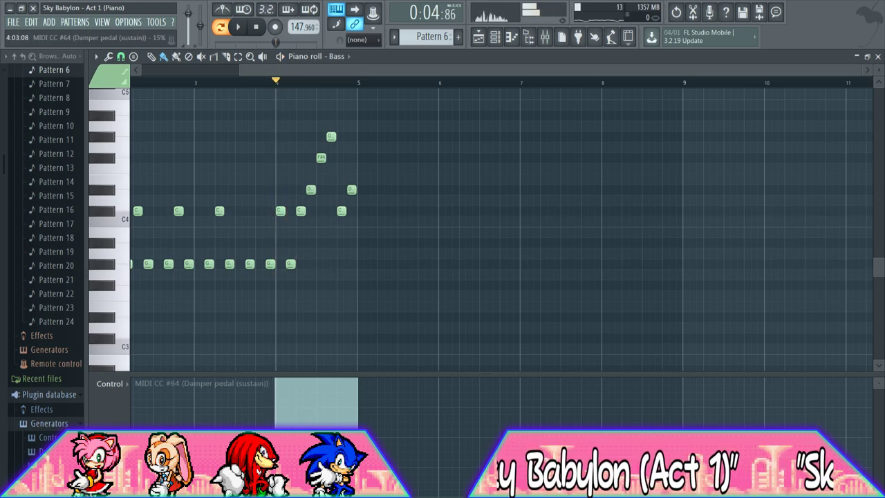
# Try releasing Bass's sustain at beat 2 of bar 4 and raising it again around beat 3, and play it
pyautogui.click(296, 487)
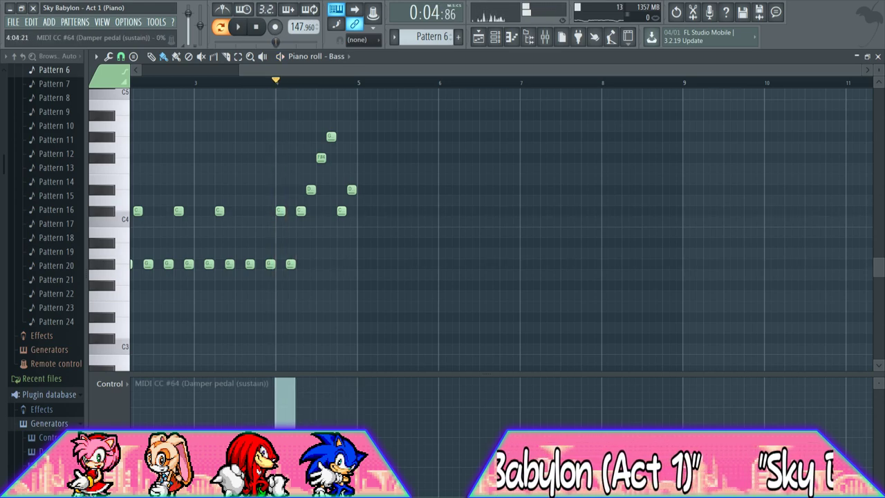
pyautogui.click(315, 381)
pyautogui.press('space')
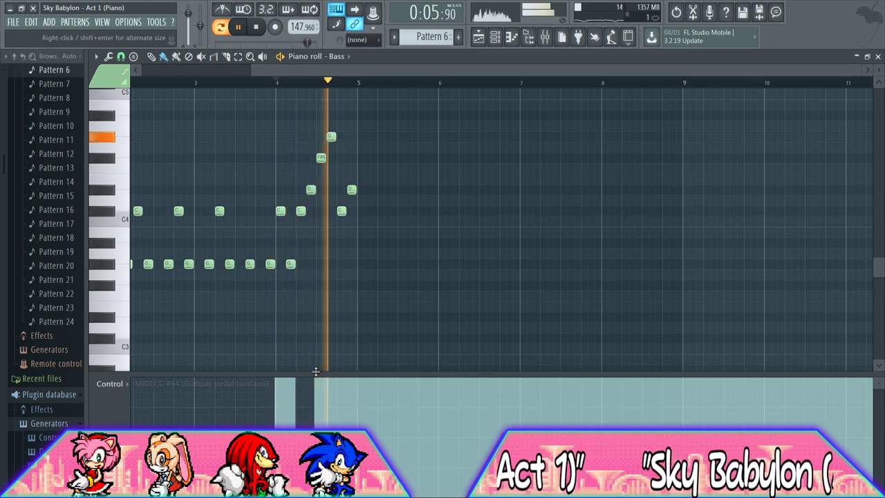
pyautogui.press('space')
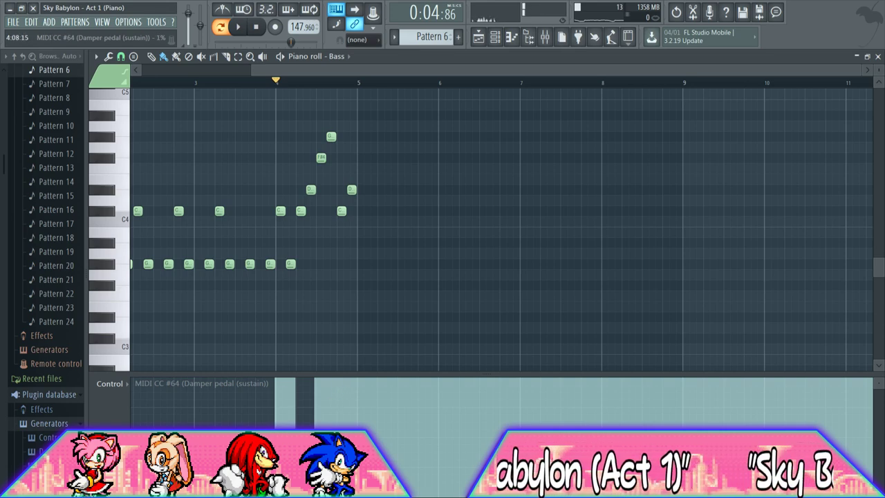
# Try raising Bass's sustain again at beat 4 of bar 4, play it, and restore continuous sustain from bar 4
pyautogui.click(314, 493)
pyautogui.press('space')
pyautogui.click(338, 384)
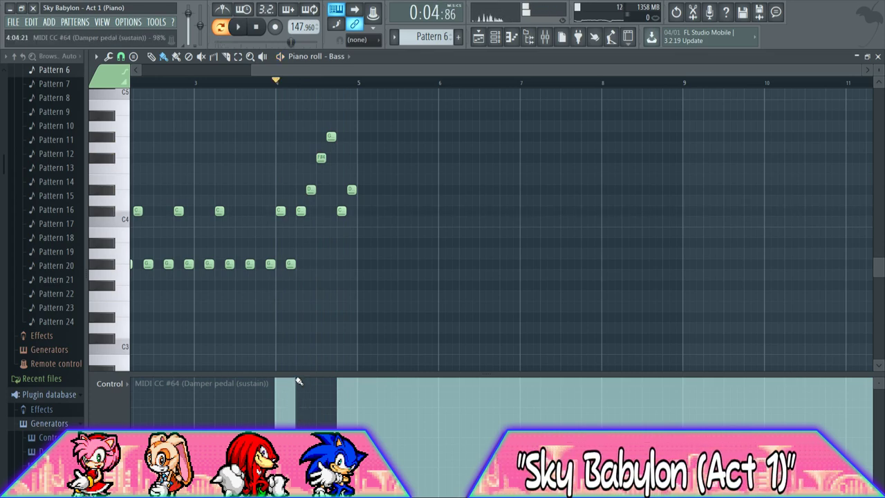
pyautogui.press('space')
pyautogui.press('space')
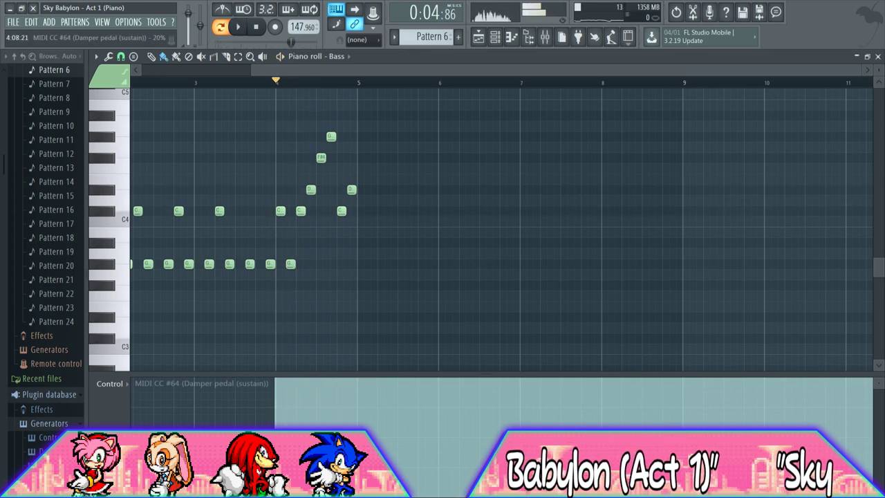
pyautogui.click(316, 477)
pyautogui.hotkey('ctrl', 'z')
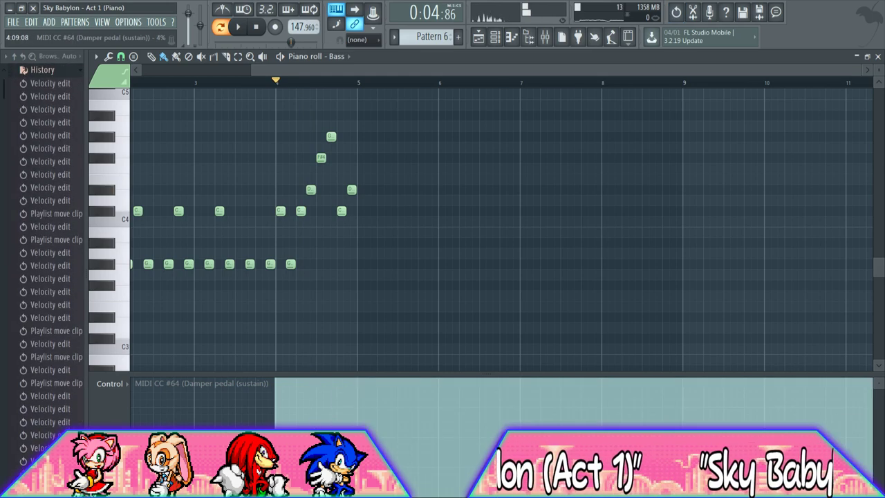
pyautogui.click(317, 493)
pyautogui.hotkey('ctrl', 'z')
# Release Bass's sustain at the start of bar 5 in Pattern 6 and play from bar 4
pyautogui.press('space')
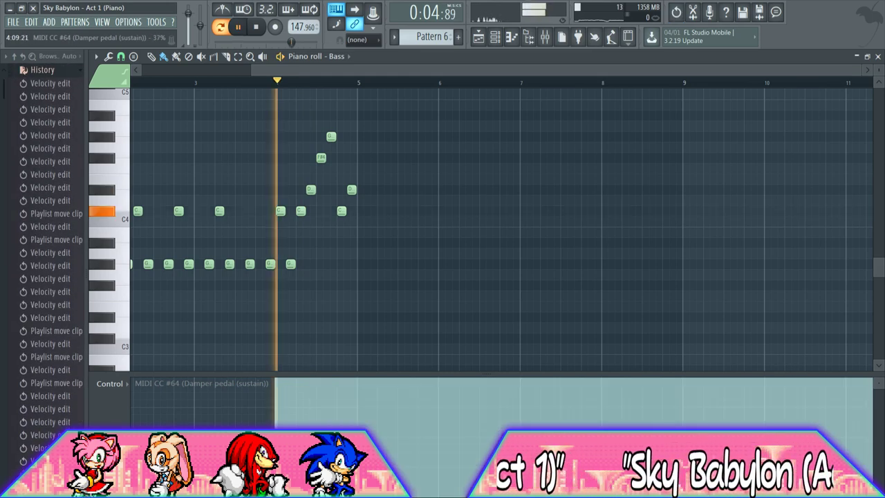
pyautogui.click(357, 488)
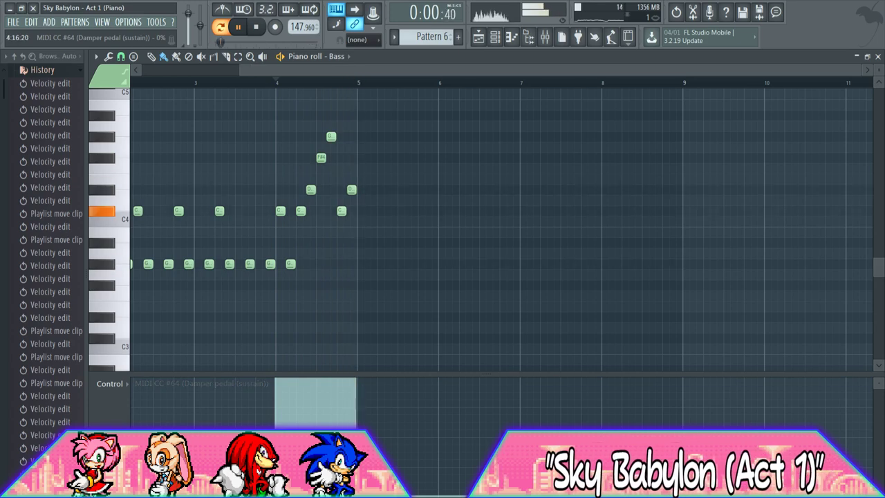
pyautogui.hotkey('ctrl', 'z')
pyautogui.click(359, 492)
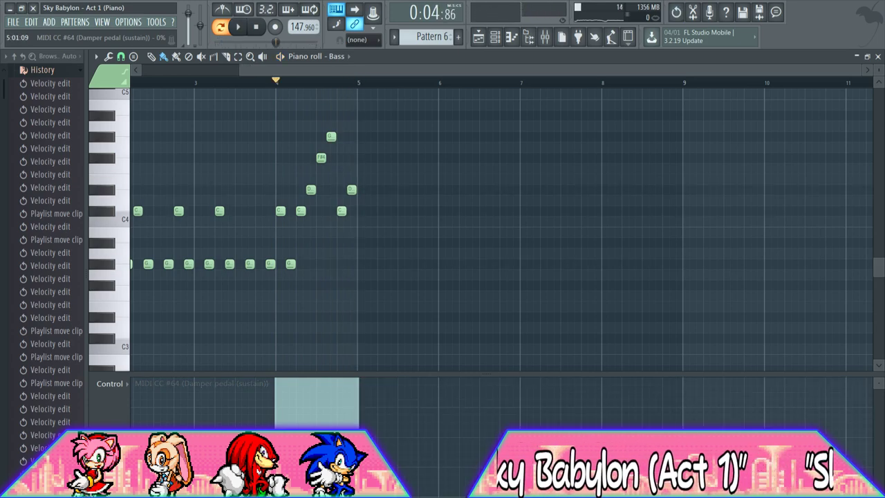
pyautogui.press('space')
# Return to the playlist, switch to song mode, and listen around bars 4 and 12 for the next place needing sustain
pyautogui.click(478, 36)
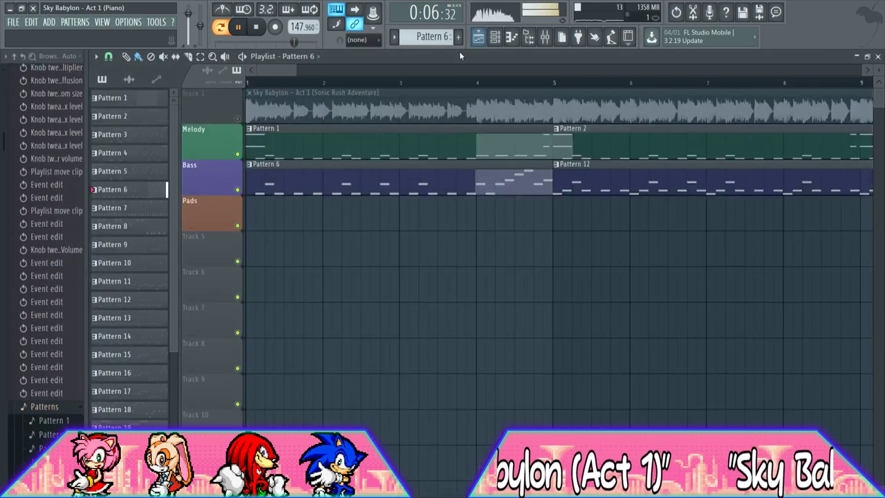
pyautogui.doubleClick(524, 75)
pyautogui.doubleClick(502, 83)
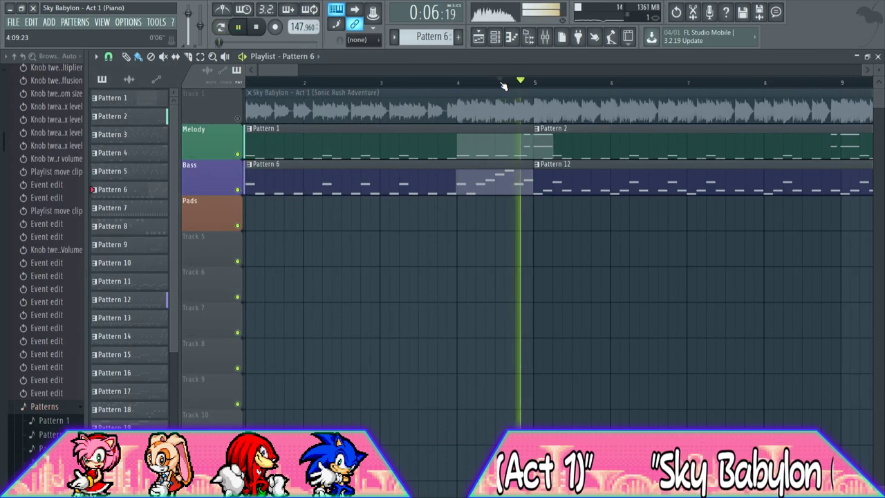
pyautogui.moveTo(294, 69); pyautogui.dragTo(323, 70)
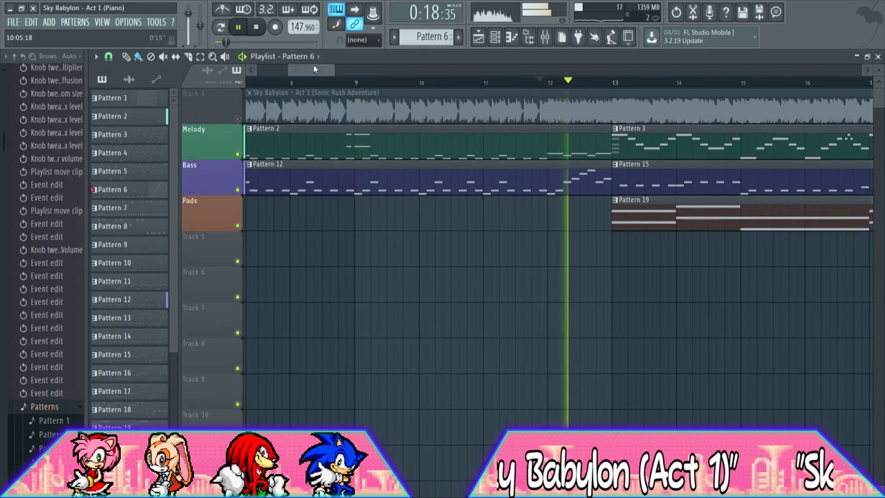
pyautogui.moveTo(315, 68); pyautogui.dragTo(329, 70)
# Place the playhead at bar 12, draw Melody's damper pedal on from bar 8 to bar 9 of Pattern 2, and return to the playlist
pyautogui.doubleClick(355, 83)
pyautogui.click(382, 141)
pyautogui.click(513, 37)
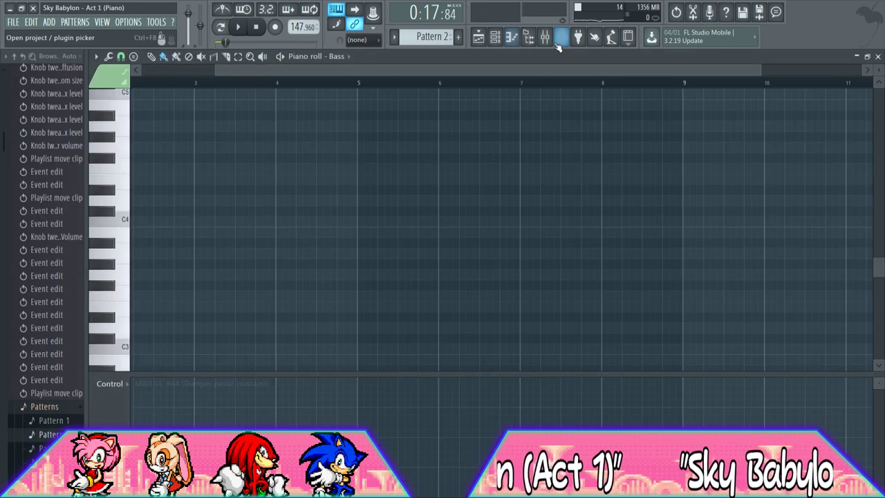
pyautogui.click(496, 38)
pyautogui.click(537, 170)
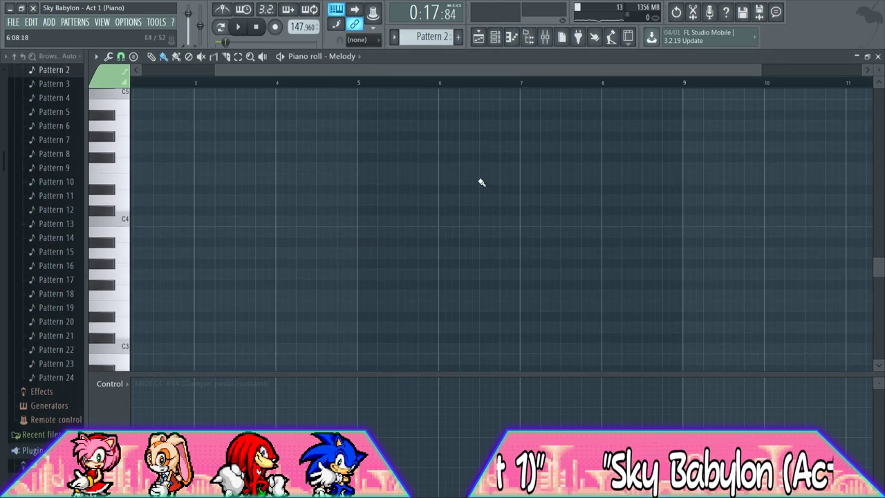
pyautogui.click(605, 384)
pyautogui.press('space')
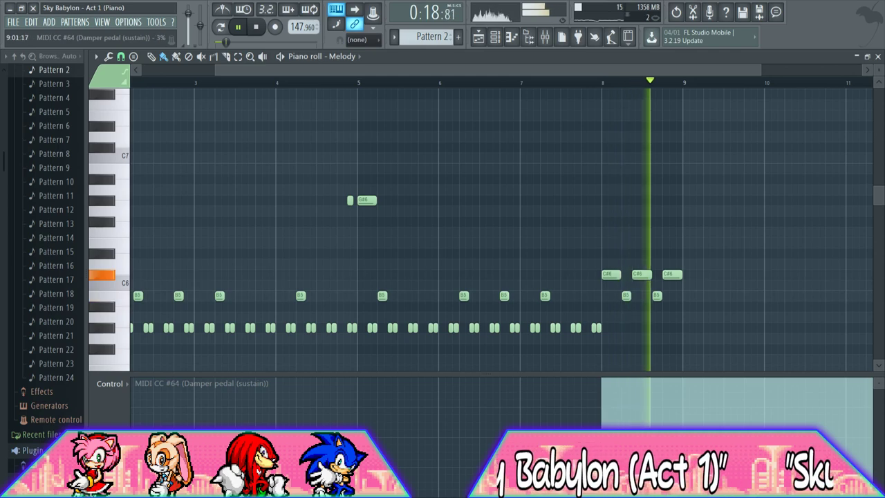
pyautogui.click(685, 481)
pyautogui.click(478, 40)
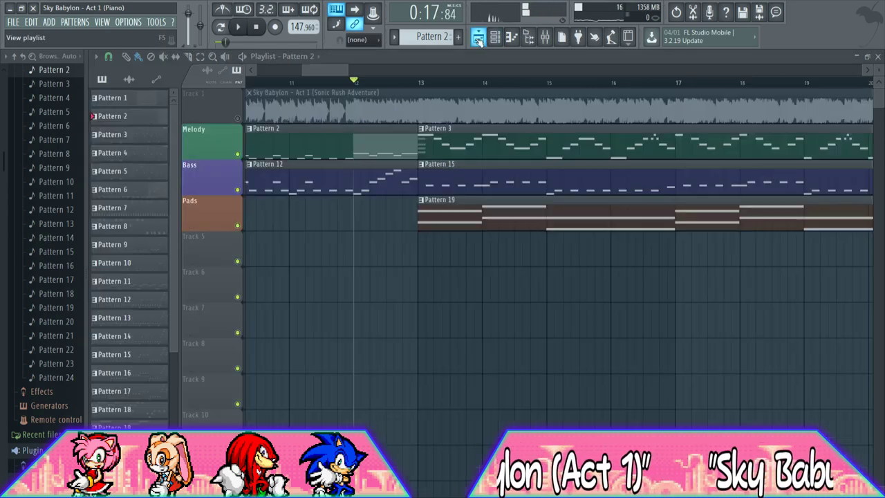
# Draw Bass's damper pedal on from bar 8 of Pattern 12, play it, and release the pedal around bar 9
pyautogui.click(500, 38)
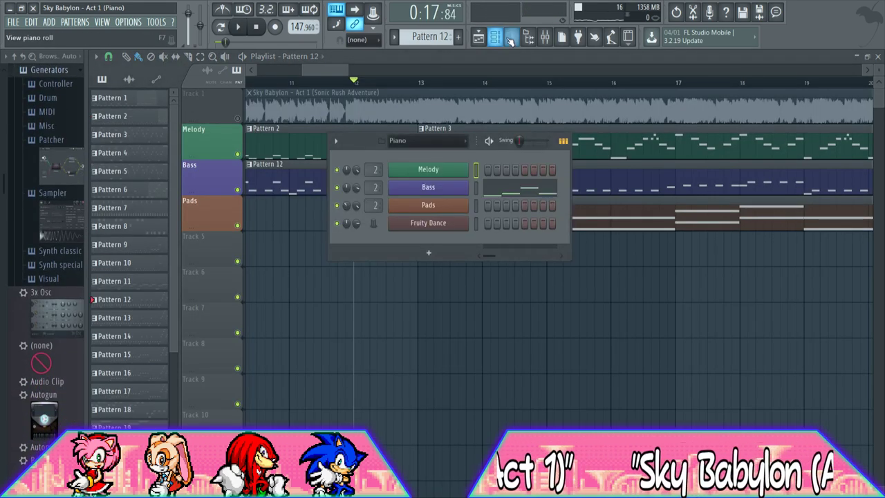
pyautogui.click(511, 39)
pyautogui.press('space')
pyautogui.scroll(-10, 587, 186)
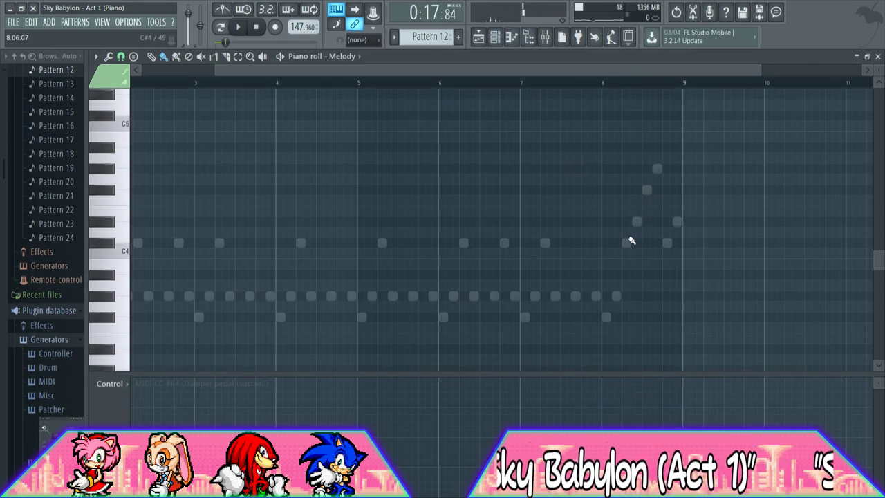
pyautogui.doubleClick(627, 242)
pyautogui.click(603, 378)
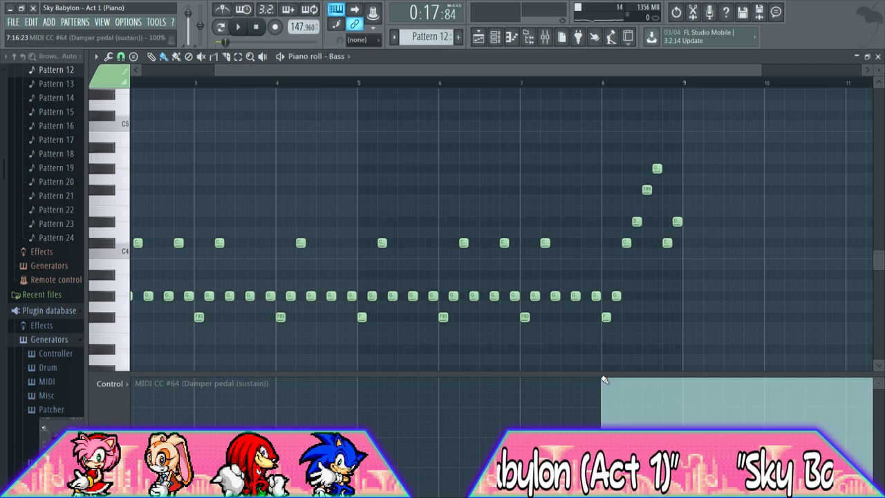
pyautogui.press('space')
pyautogui.click(684, 481)
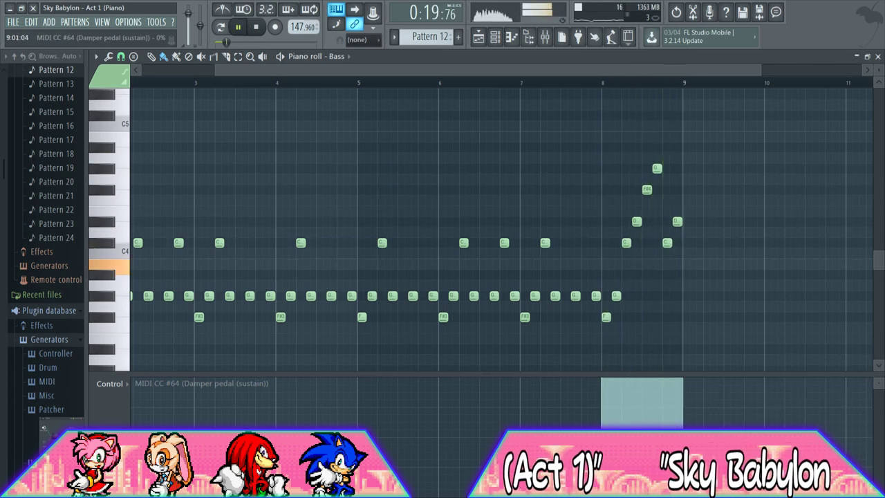
# Undo Bass's pedal release, set it again at the start of bar 9, and return to the playlist
pyautogui.hotkey('ctrl', 'z')
pyautogui.hotkey('ctrl', 'z')
pyautogui.hotkey('ctrl', 'z')
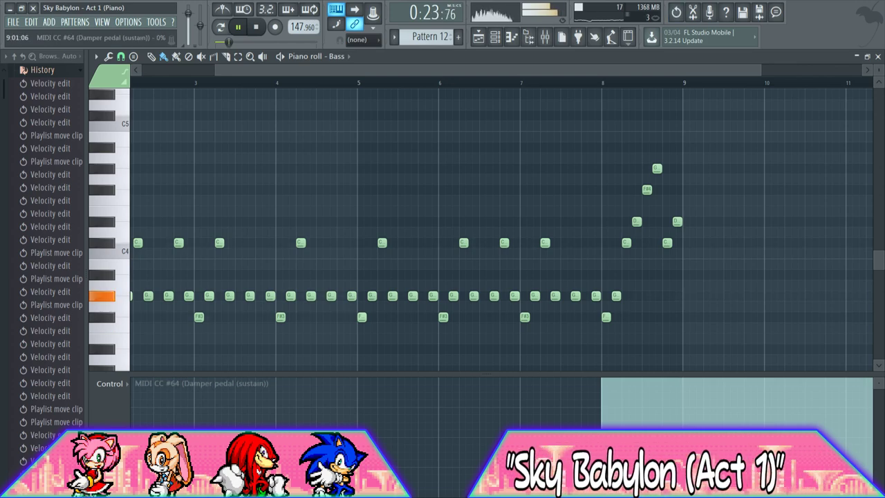
pyautogui.hotkey('ctrl', 'z')
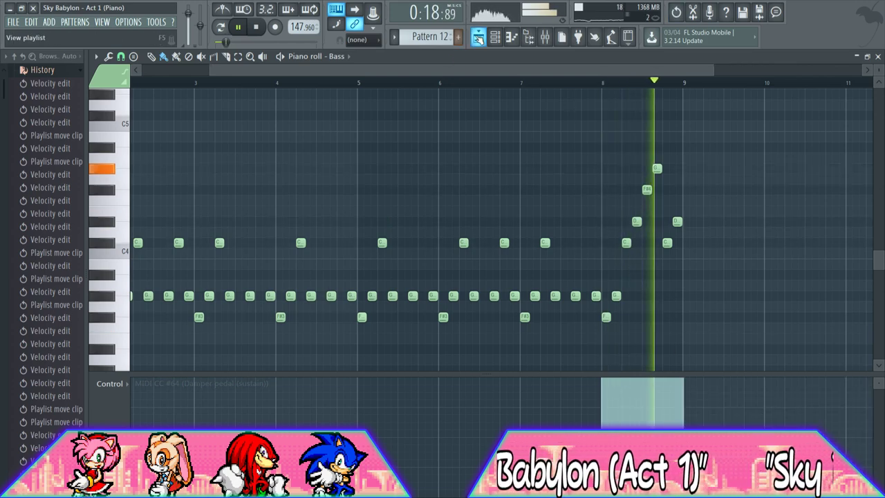
pyautogui.click(478, 37)
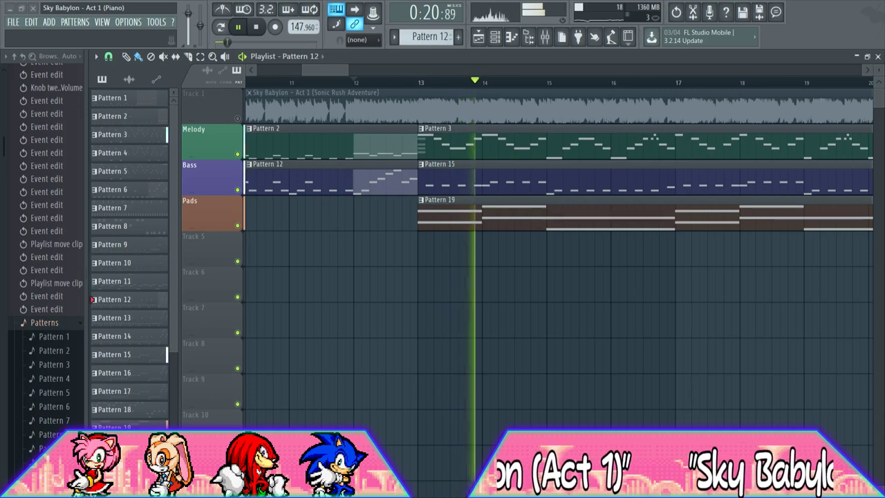
# Listen onward in the playlist, place the playhead at bar 21, and play Pattern 8 with its Melody notes open
pyautogui.moveTo(319, 75); pyautogui.dragTo(378, 73)
pyautogui.click(381, 86)
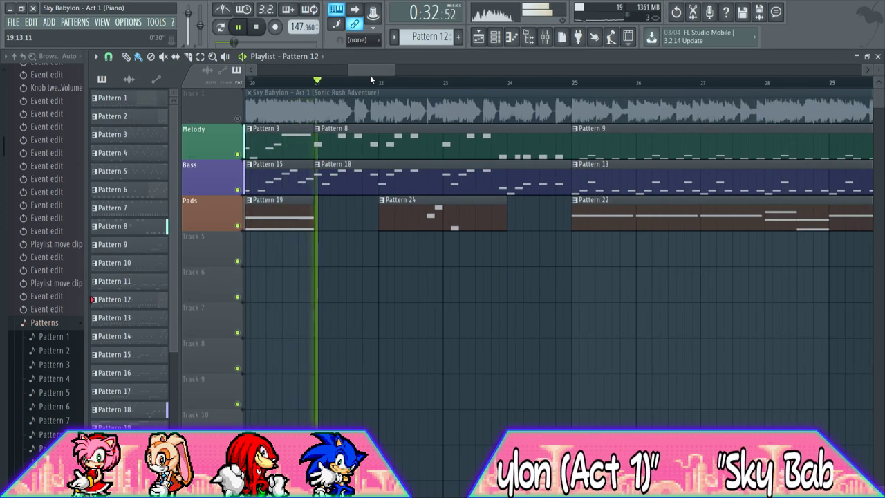
pyautogui.press('space')
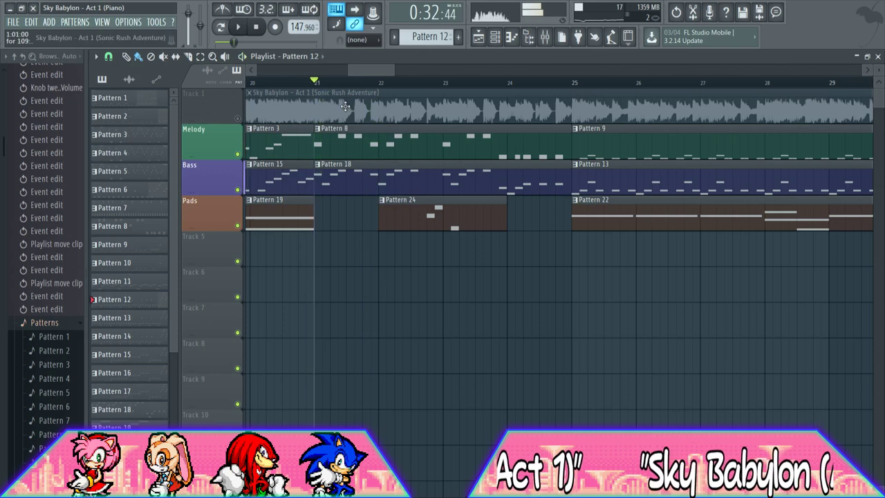
pyautogui.click(512, 40)
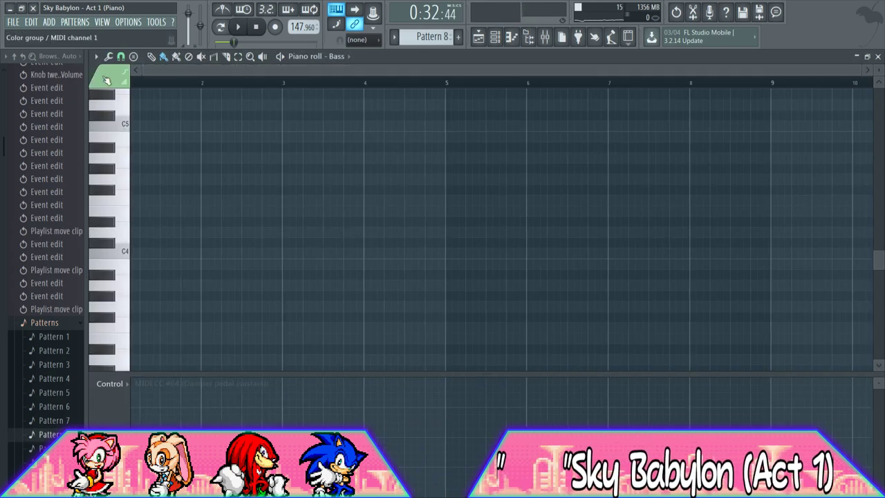
pyautogui.press('space')
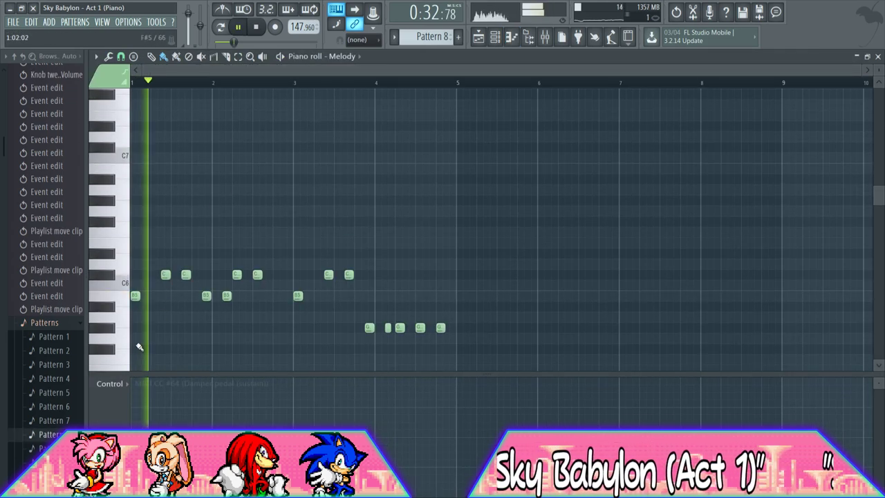
pyautogui.click(136, 395)
pyautogui.moveTo(139, 400)
pyautogui.mouseDown()
pyautogui.moveTo(136, 383)
pyautogui.moveTo(141, 394)
pyautogui.mouseUp()
pyautogui.hotkey('ctrl', 'z')
pyautogui.hotkey('ctrl', 'z')
pyautogui.hotkey('ctrl', 'z')
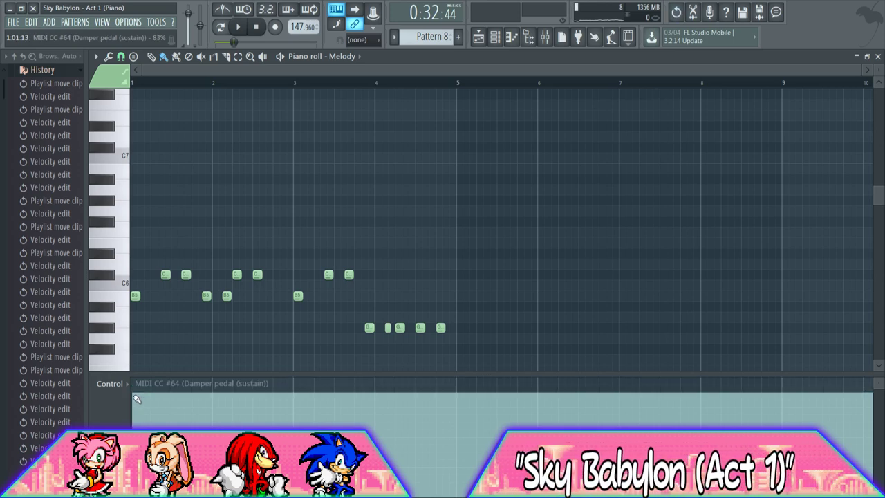
pyautogui.hotkey('ctrl', 'z')
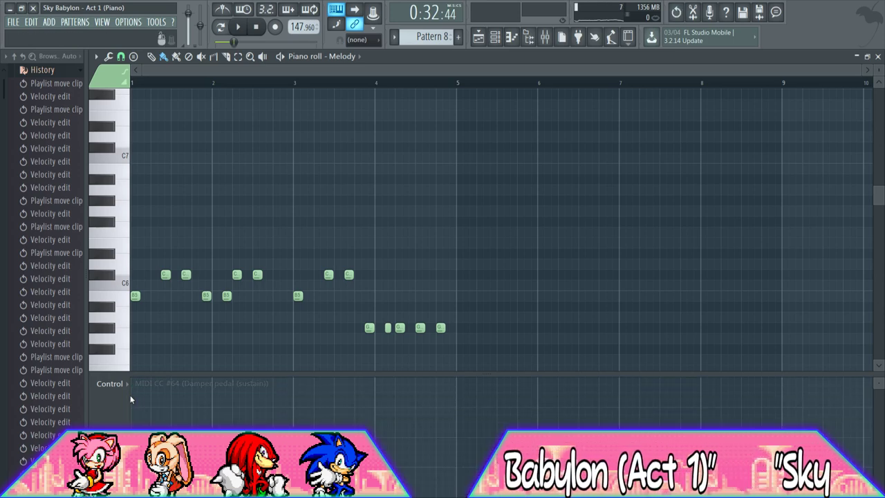
pyautogui.click(135, 399)
pyautogui.hotkey('ctrl', 'z')
# Draw Melody's damper pedal on from the start of Pattern 8, play it, and release the pedal at bar 5
pyautogui.click(133, 379)
pyautogui.press('space')
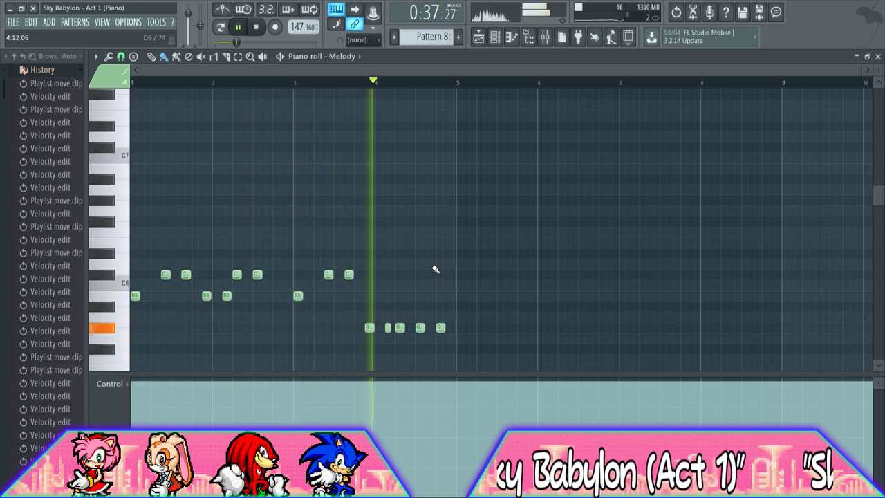
pyautogui.press('space')
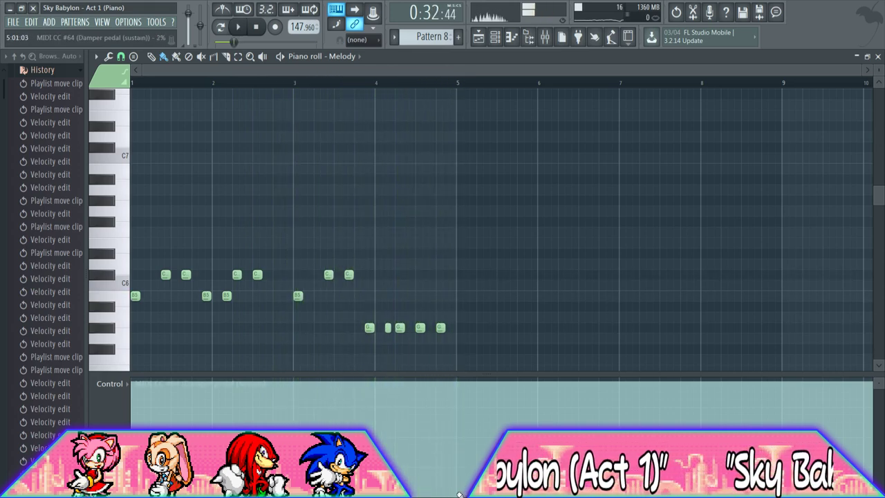
# Open Bass in Pattern 18 and draw its damper pedal on from bar 1 to about beat 4 of bar 3
pyautogui.click(512, 38)
pyautogui.press('space')
pyautogui.click(512, 38)
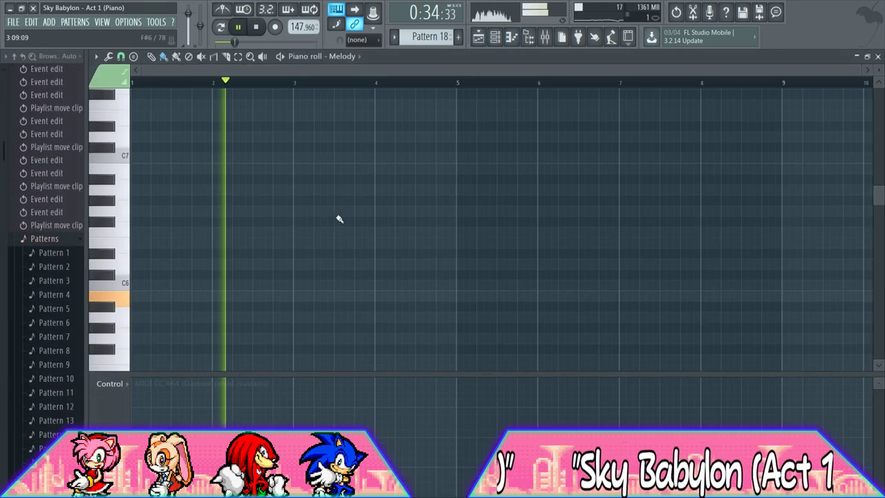
pyautogui.press('space')
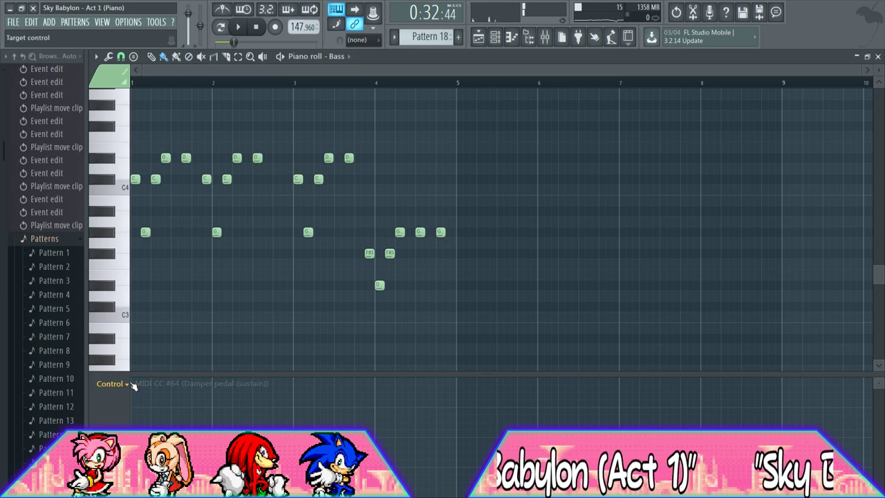
pyautogui.click(136, 390)
pyautogui.press('space')
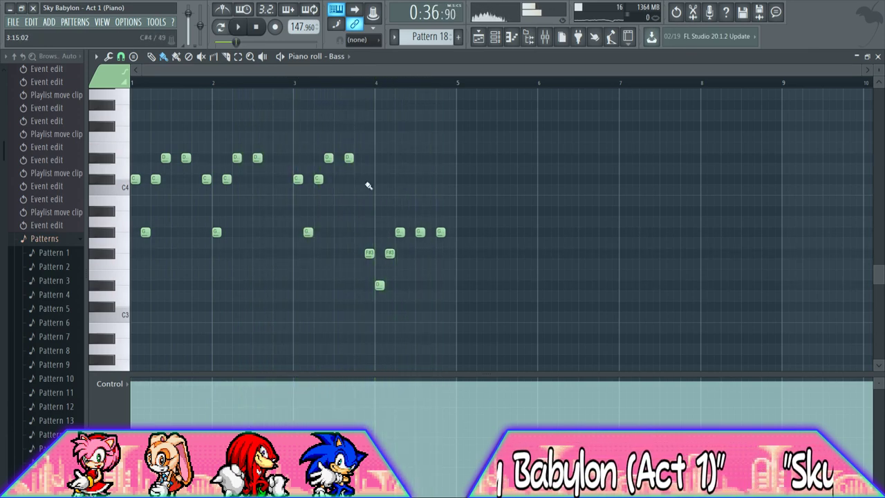
pyautogui.press('space')
# Reopen Melody in Pattern 8 from the playlist and move its sustain release to about beat 4 of bar 3
pyautogui.click(479, 37)
pyautogui.press('space')
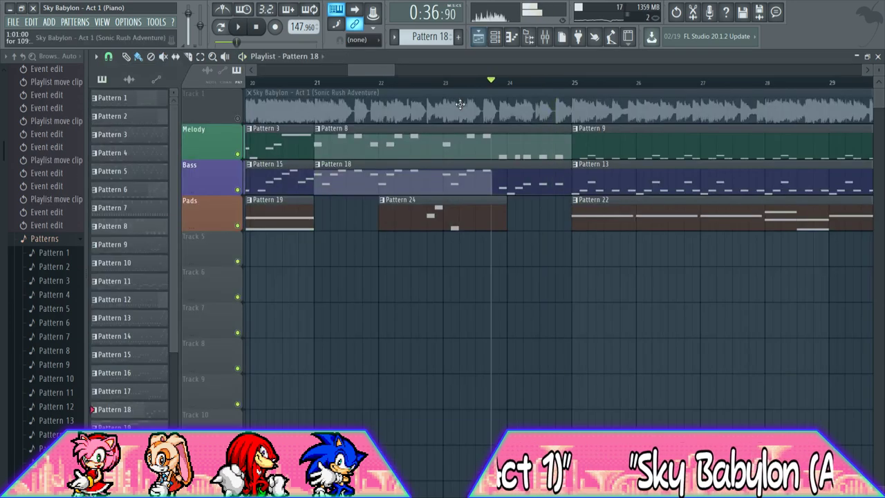
pyautogui.doubleClick(510, 132)
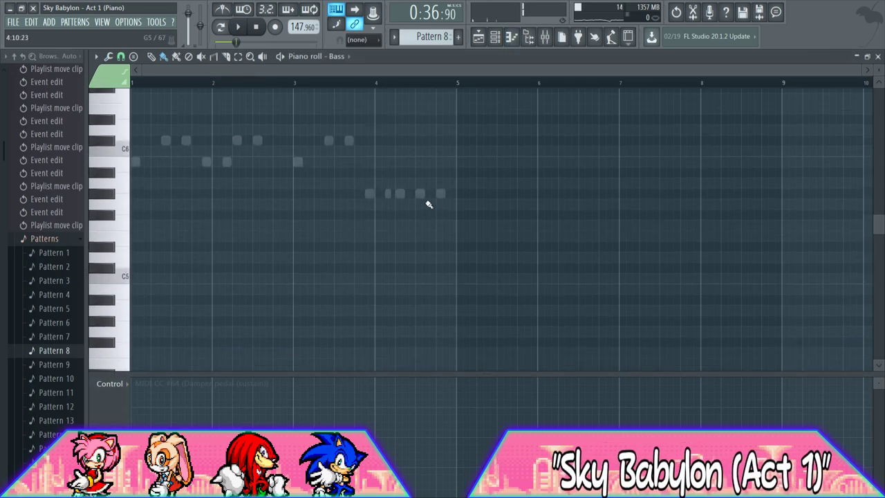
pyautogui.doubleClick(419, 202)
pyautogui.press('space')
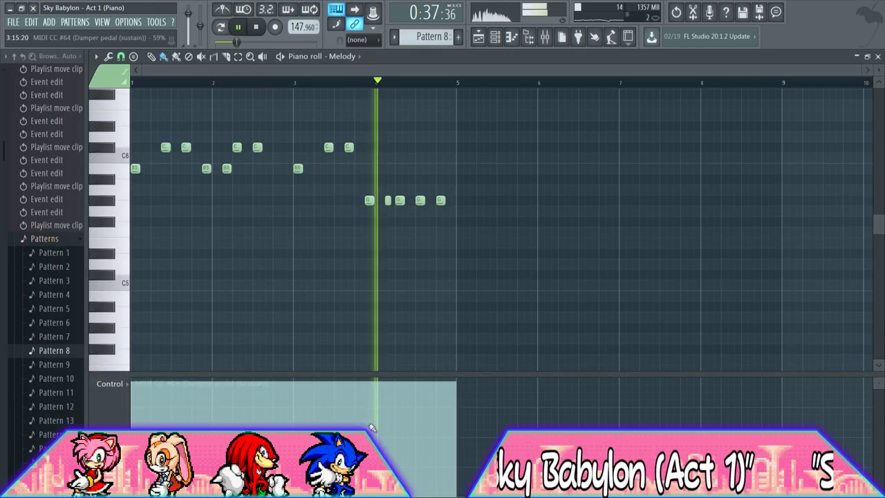
pyautogui.press('space')
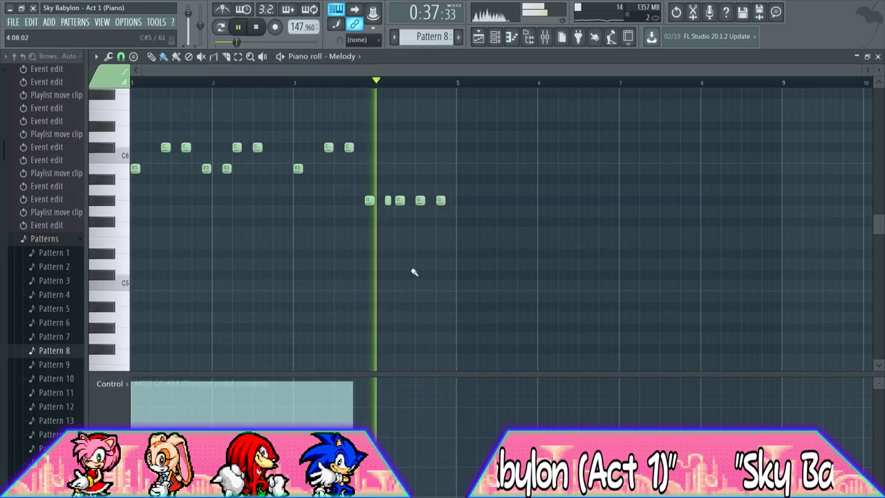
# Place the playhead late in bar 22 and draw Pads' sustain in Pattern 24 from about beat 4 of bar 1 into bar 2
pyautogui.press('F5')
pyautogui.press('space')
pyautogui.click(385, 206)
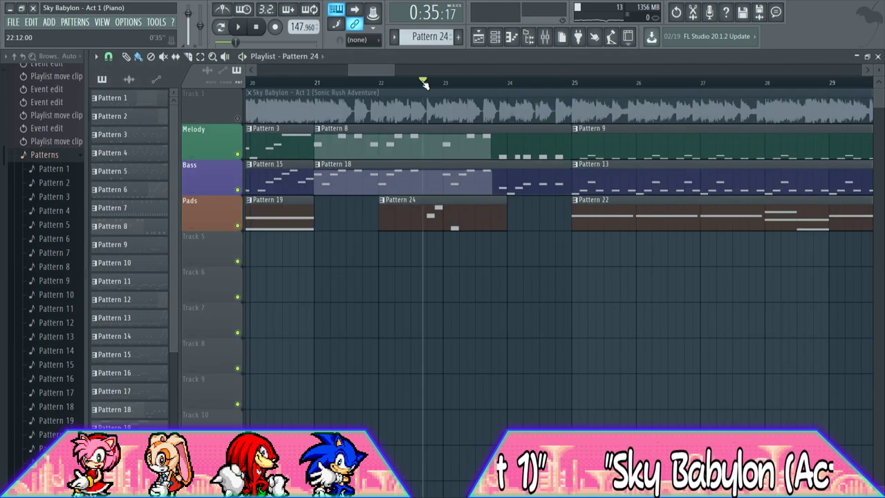
pyautogui.press('F7')
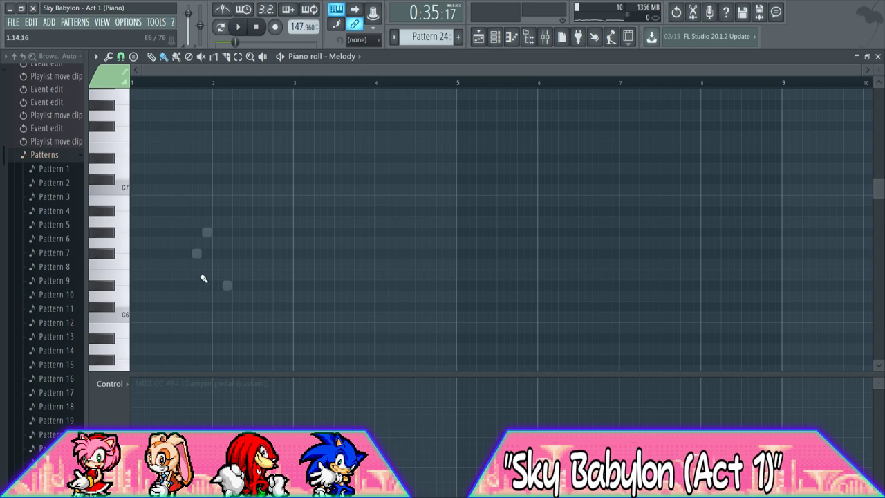
pyautogui.moveTo(194, 390); pyautogui.dragTo(194, 380)
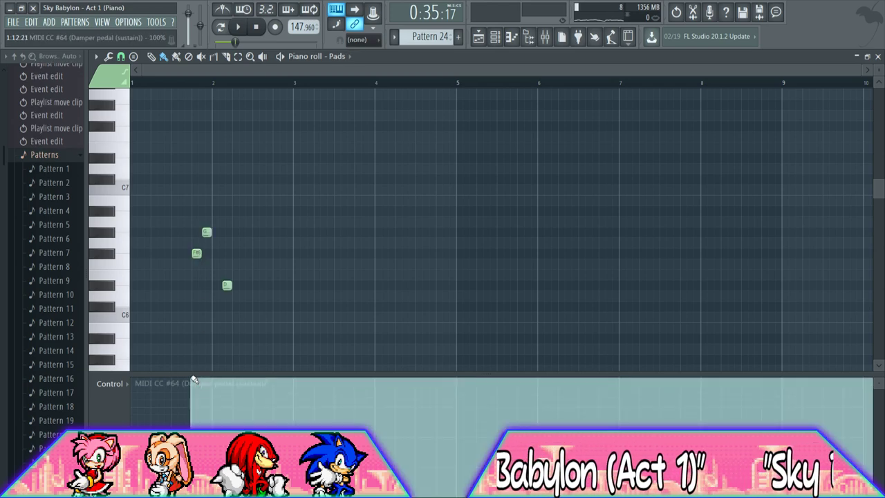
pyautogui.click(229, 485)
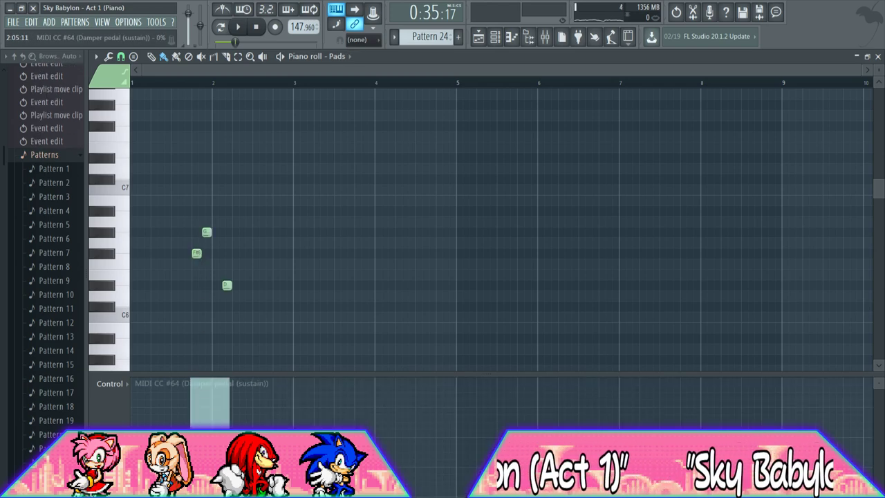
# Redo Pads' pedal release near beat 2 of bar 2 in Pattern 24, play it, and return to the playlist
pyautogui.hotkey('ctrl', 'z')
pyautogui.click(232, 495)
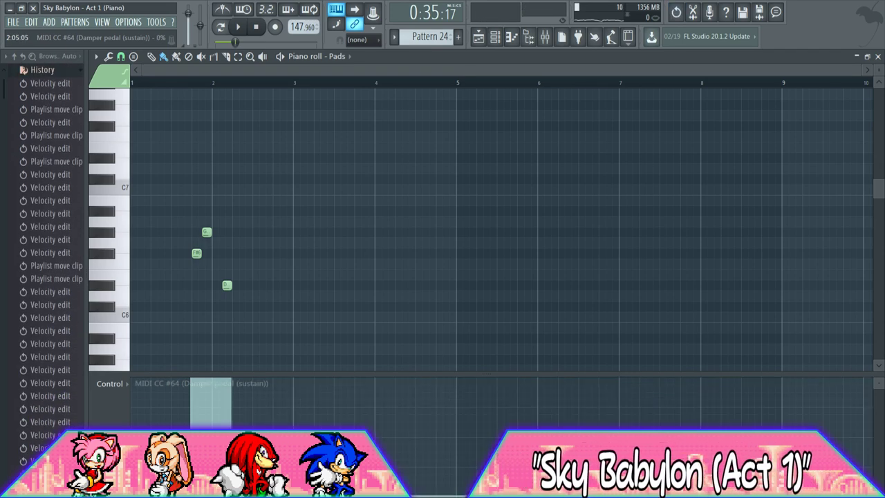
pyautogui.press('space')
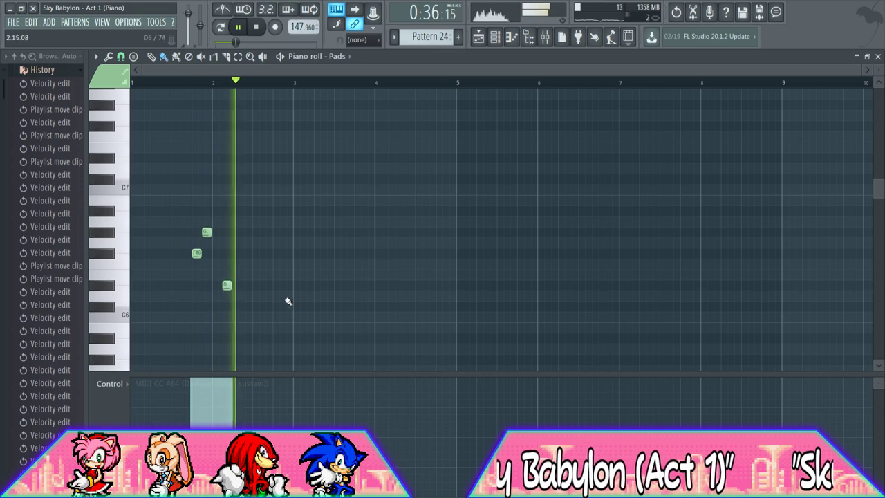
pyautogui.click(479, 37)
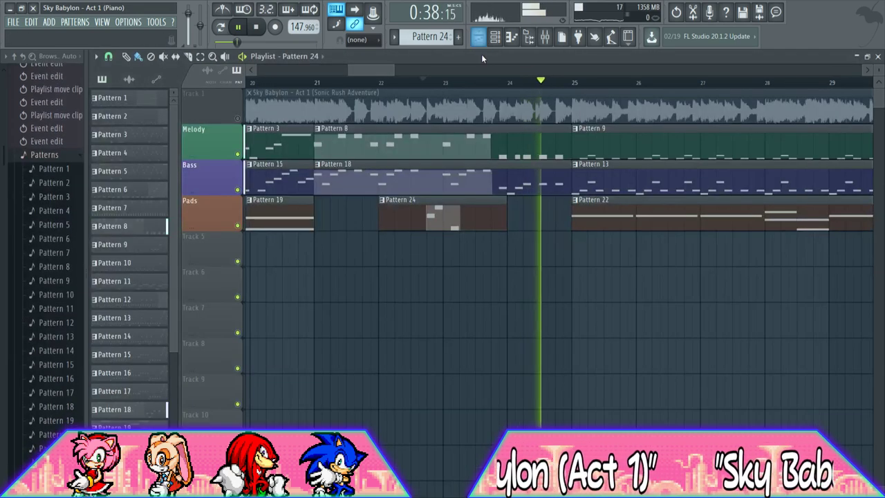
# Replay the arrangement from bar 22 and listen to sections through bar 53 for remaining places needing sustain
pyautogui.click(399, 82)
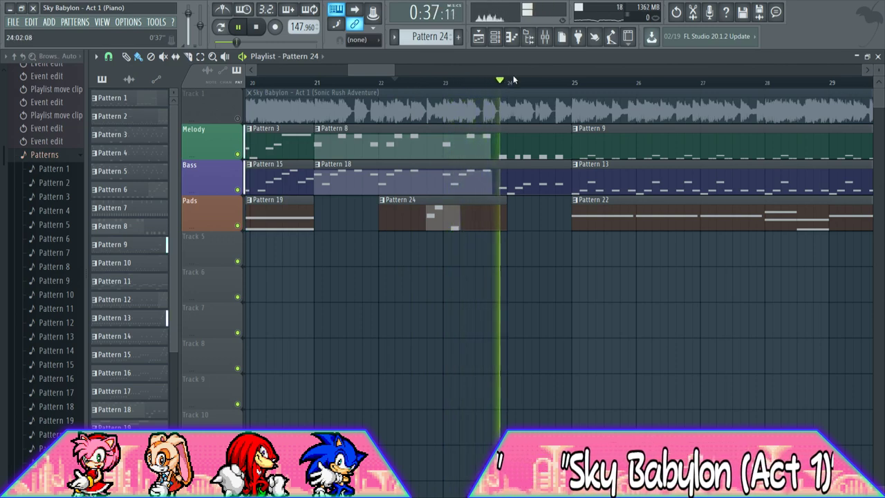
pyautogui.moveTo(390, 70); pyautogui.dragTo(393, 70)
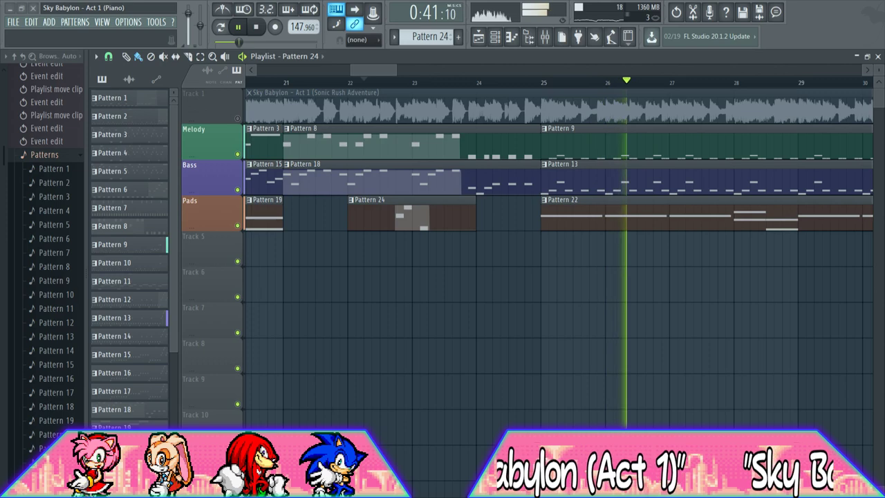
pyautogui.moveTo(396, 69); pyautogui.dragTo(473, 71)
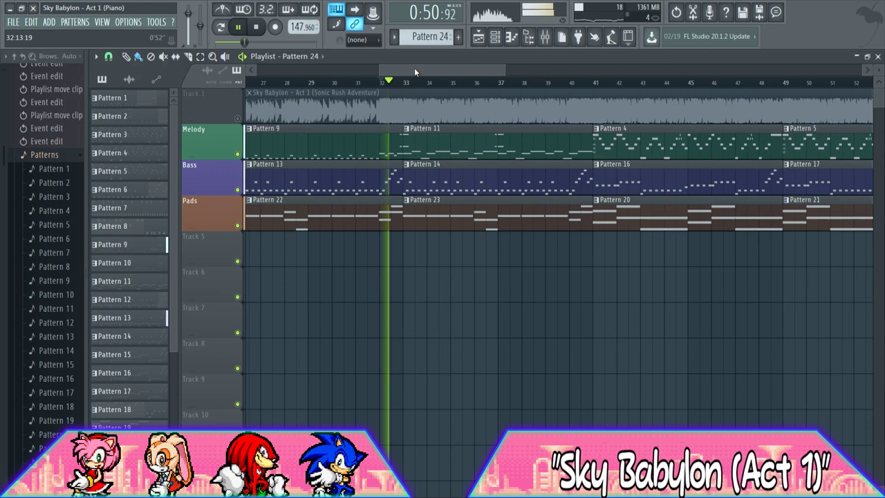
pyautogui.moveTo(414, 68); pyautogui.dragTo(426, 70)
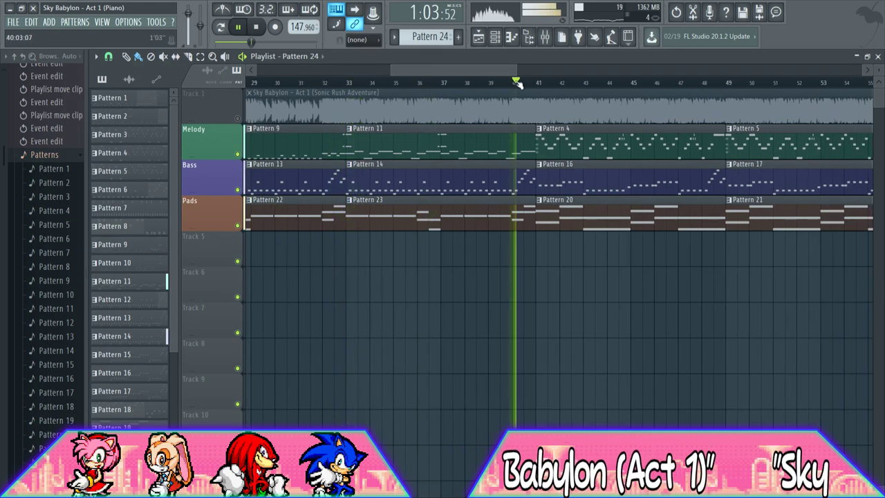
pyautogui.moveTo(460, 70); pyautogui.dragTo(519, 69)
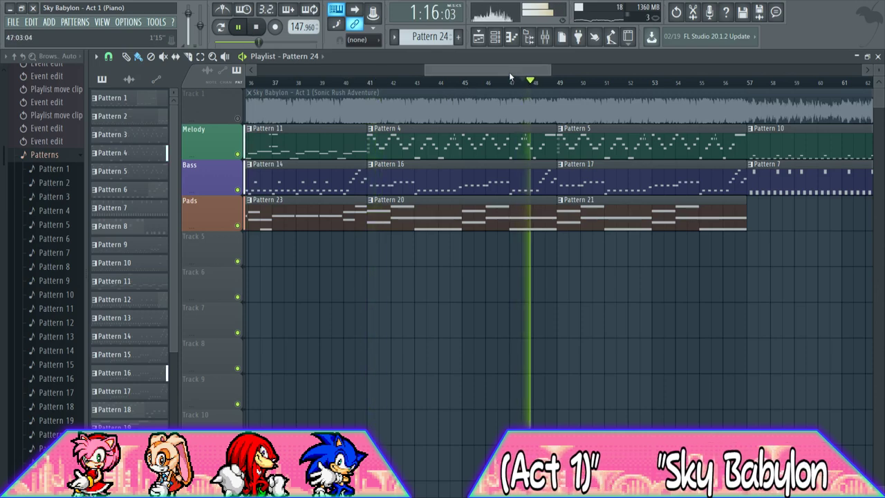
pyautogui.moveTo(485, 70); pyautogui.dragTo(512, 101)
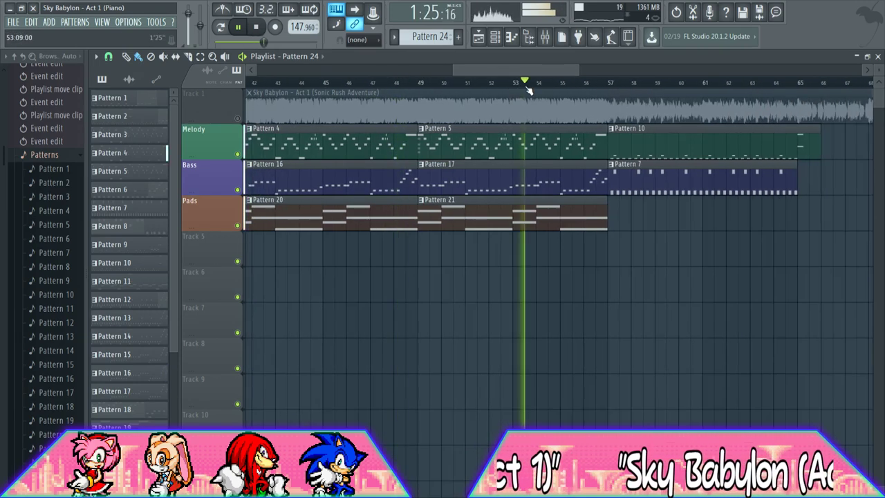
# Listen to the arrangement from bar 53 through the closing Pattern 10 and Pattern 7 section, and stop playback
pyautogui.moveTo(513, 69); pyautogui.dragTo(537, 67)
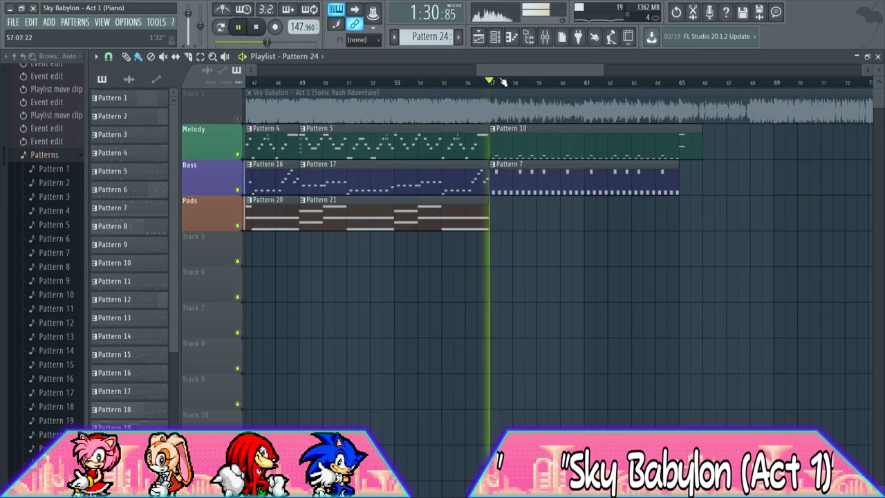
pyautogui.moveTo(508, 70); pyautogui.dragTo(569, 68)
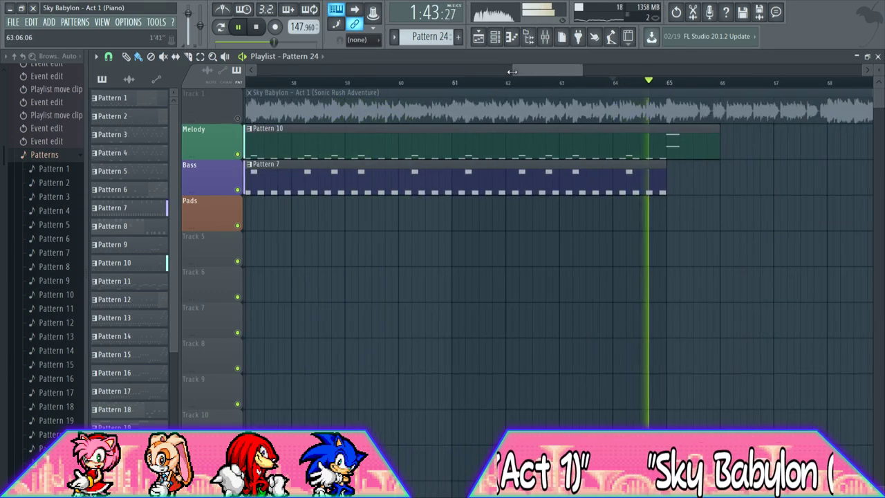
pyautogui.moveTo(529, 70); pyautogui.dragTo(261, 56)
pyautogui.click(260, 26)
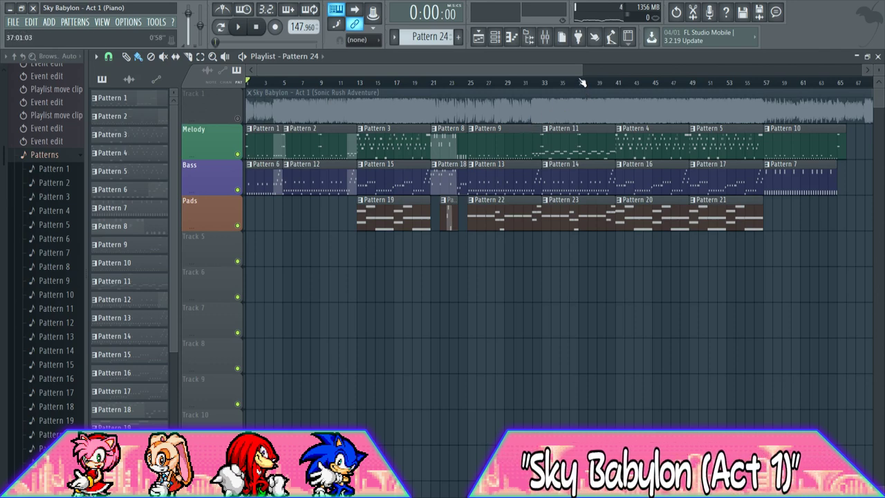
# Check the channel rack and the mixer settings of Insert 1 and Insert 2
pyautogui.click(495, 37)
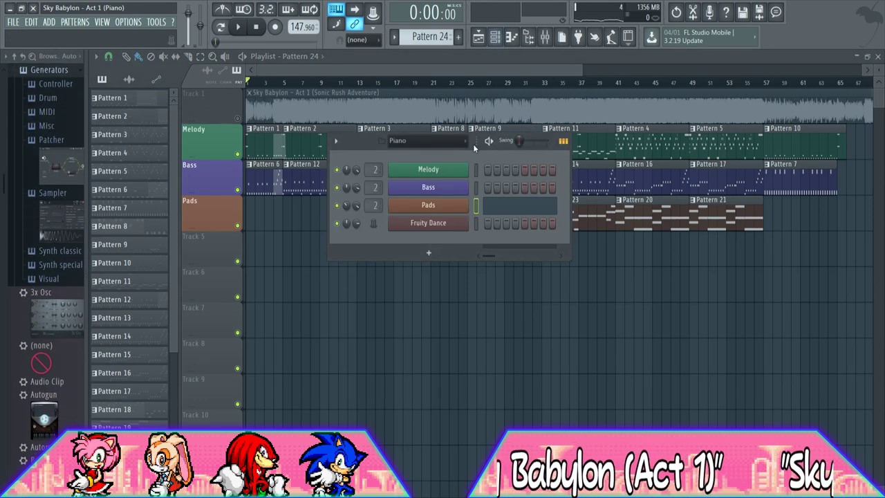
pyautogui.click(313, 64)
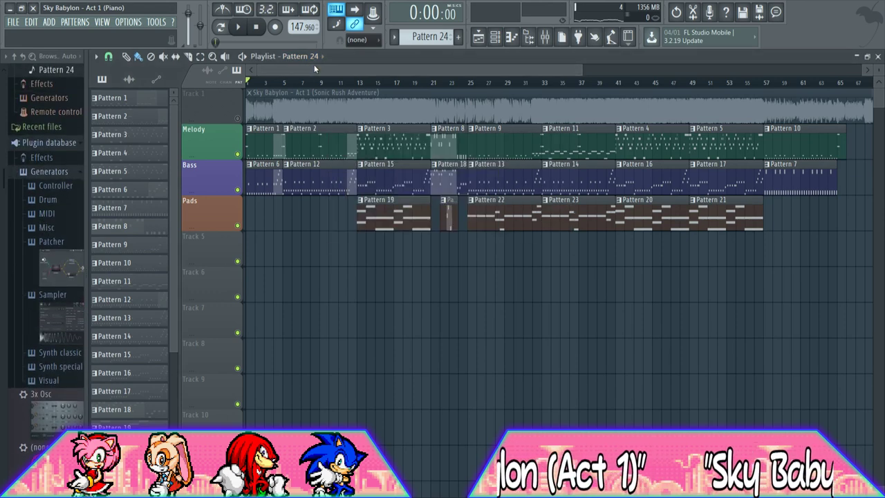
pyautogui.moveTo(584, 68); pyautogui.dragTo(639, 65)
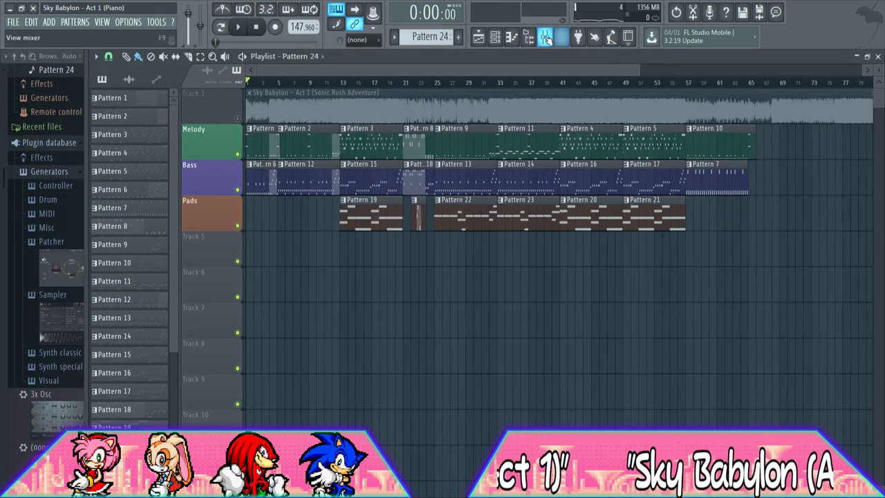
pyautogui.click(545, 37)
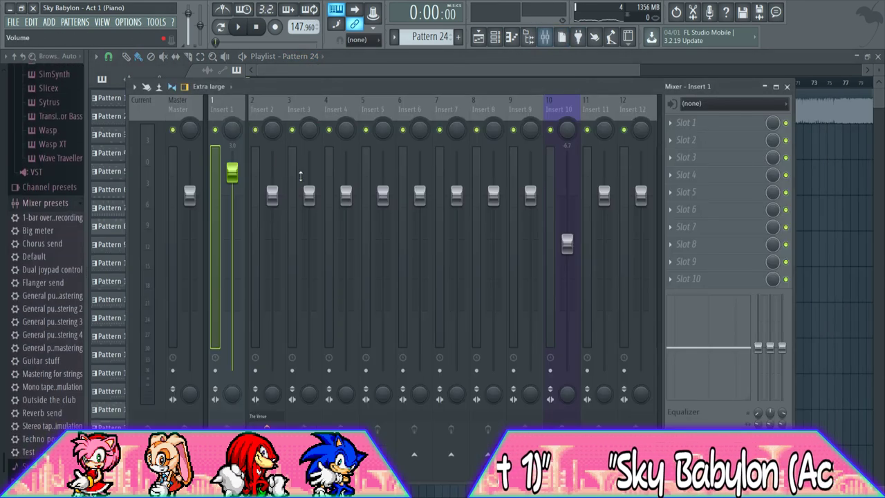
pyautogui.click(257, 105)
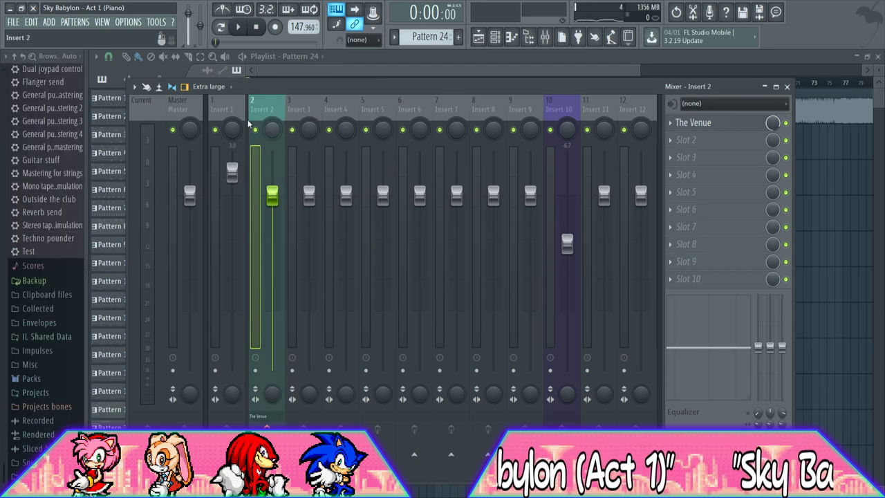
pyautogui.click(223, 105)
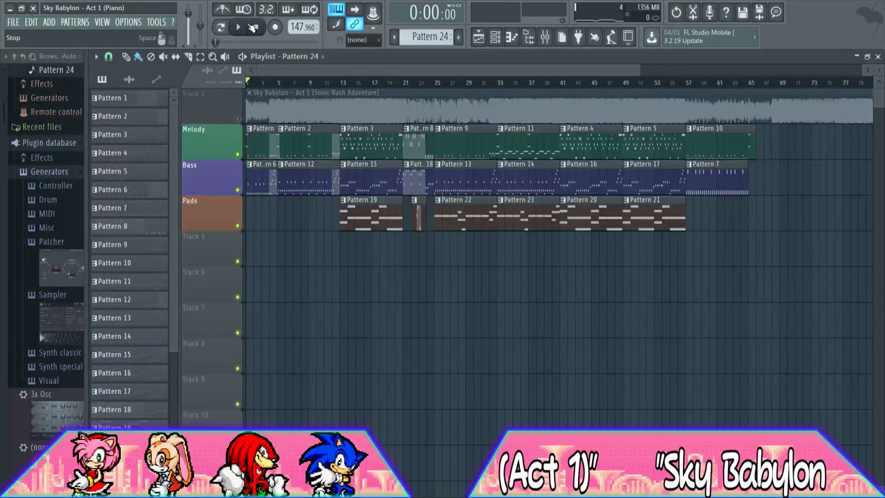
# Play the song from the start, try a louder Insert 1 fader level, and return it to 3.0 dB
pyautogui.press('space')
pyautogui.press('F9')
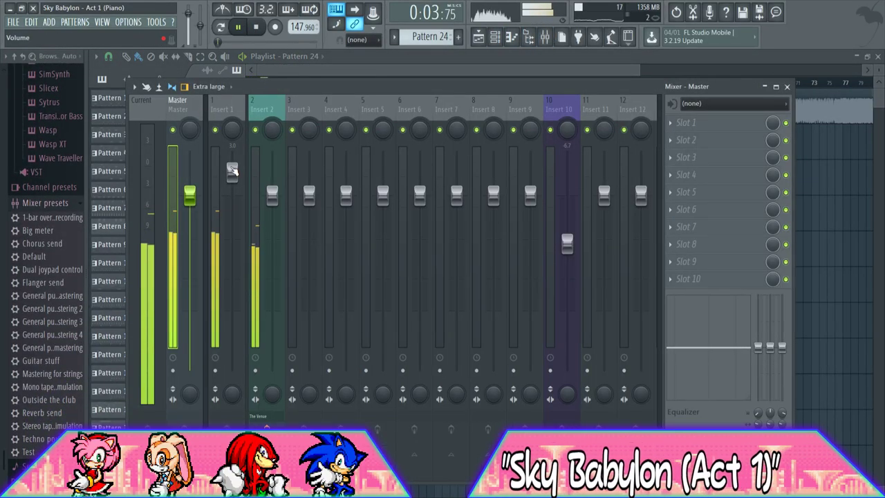
pyautogui.moveTo(232, 171); pyautogui.dragTo(232, 160)
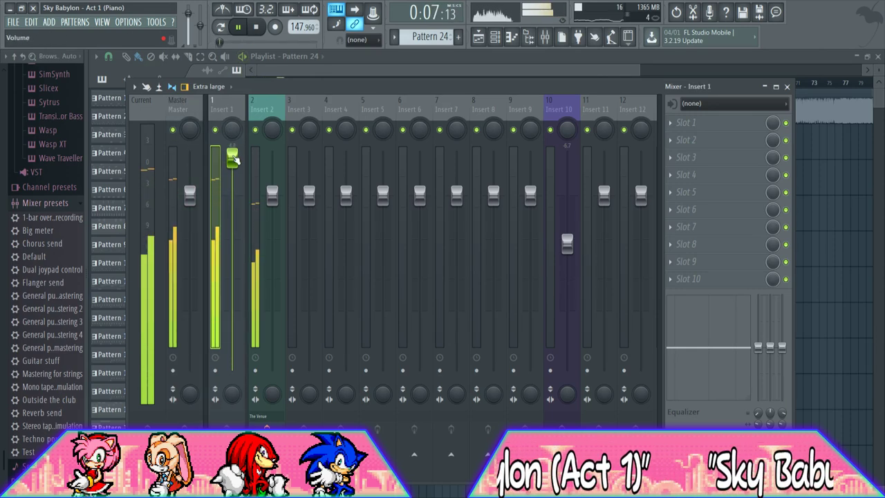
pyautogui.moveTo(234, 160); pyautogui.dragTo(233, 172)
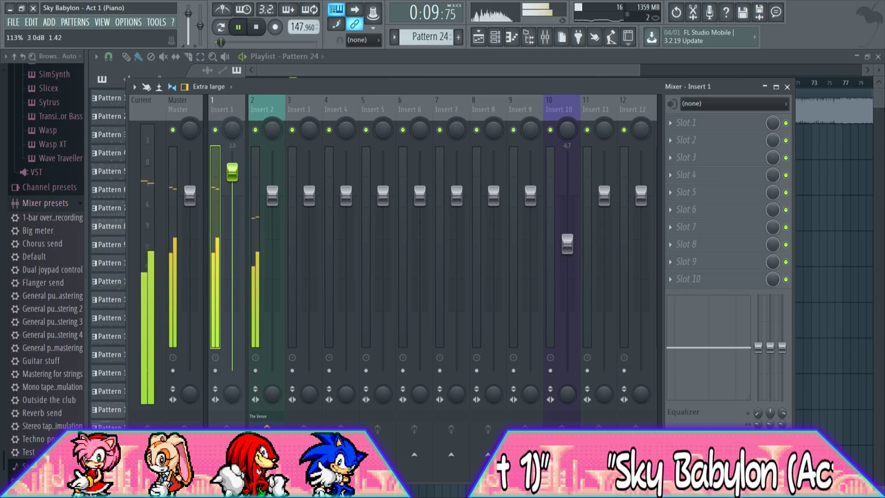
# Replay the whole arrangement from the start, monitoring the Master track's levels through the final bars, and stop playback
pyautogui.click(242, 33)
pyautogui.click(242, 33)
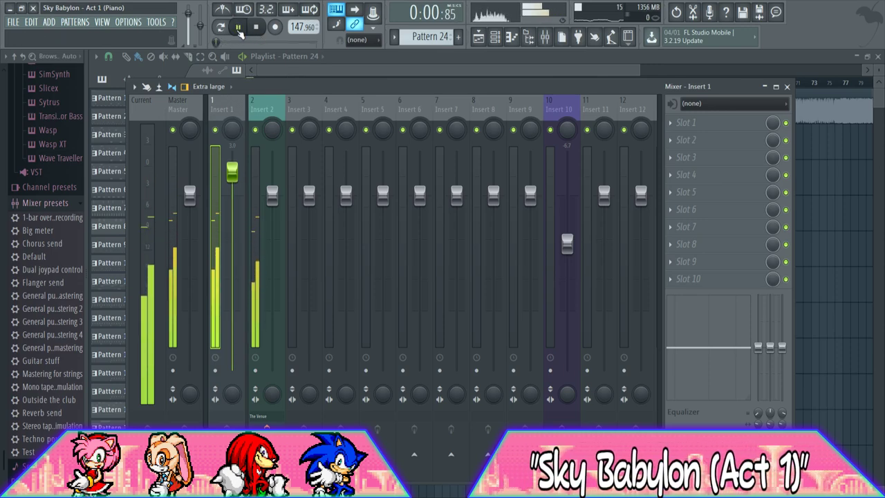
pyautogui.click(186, 105)
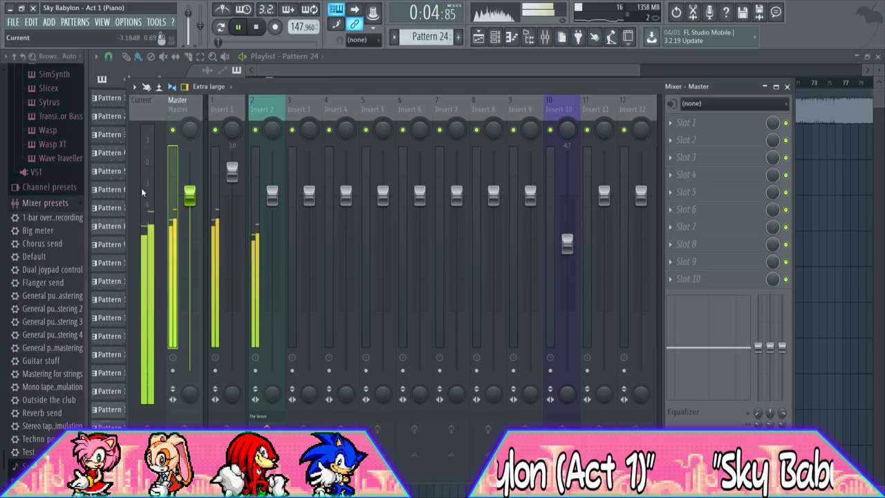
pyautogui.moveTo(322, 88); pyautogui.dragTo(389, 246)
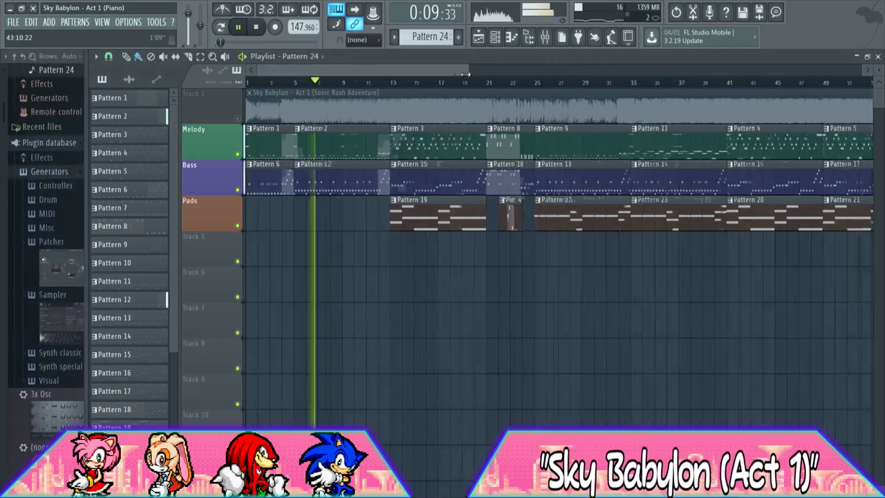
pyautogui.moveTo(512, 69); pyautogui.dragTo(340, 69)
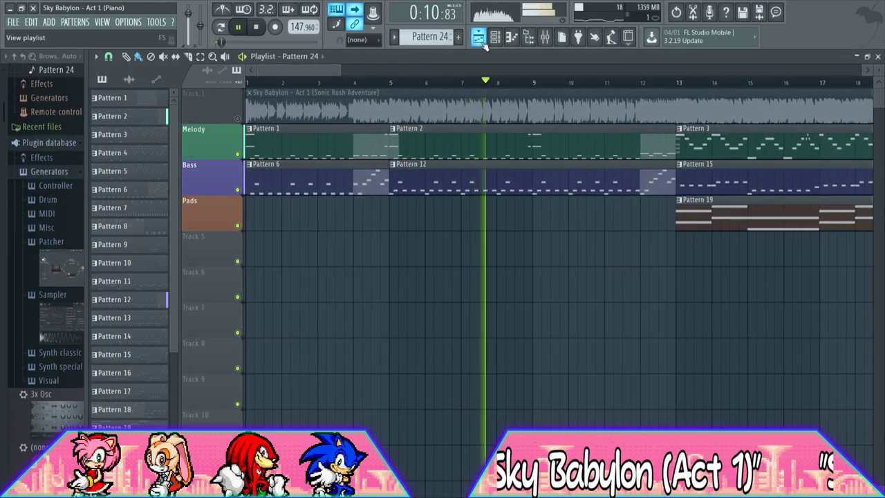
pyautogui.click(545, 37)
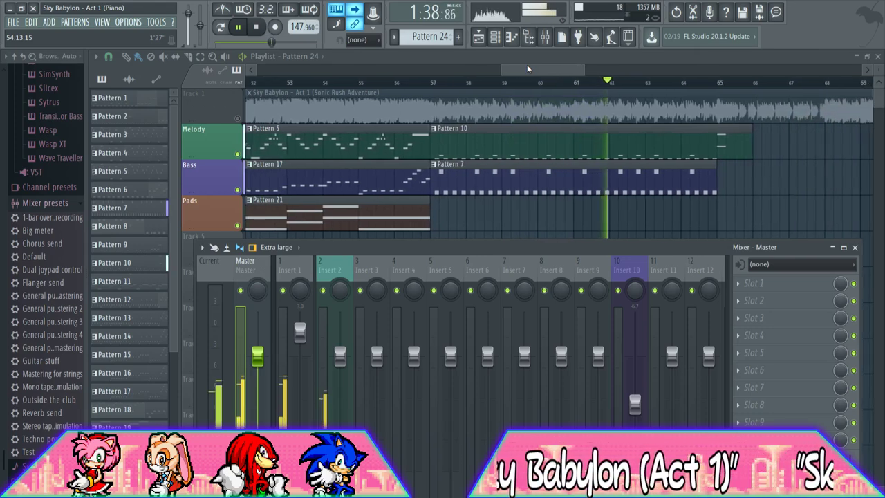
pyautogui.press('F9')
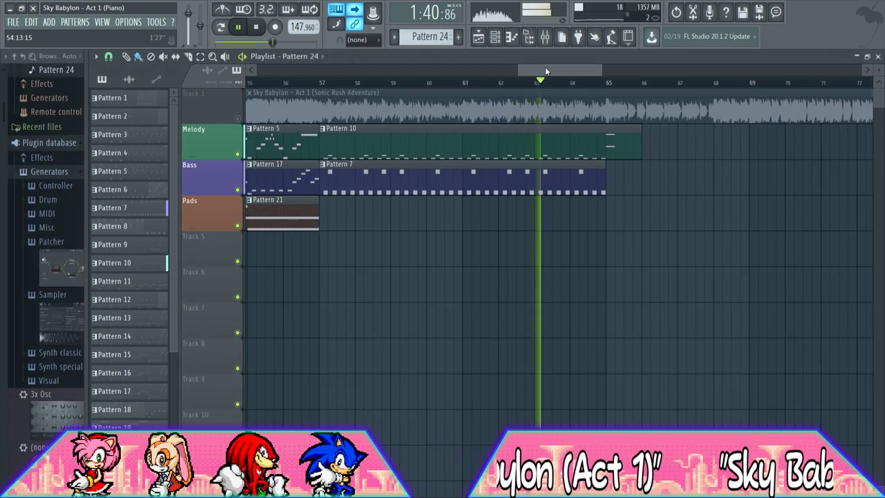
pyautogui.click(546, 38)
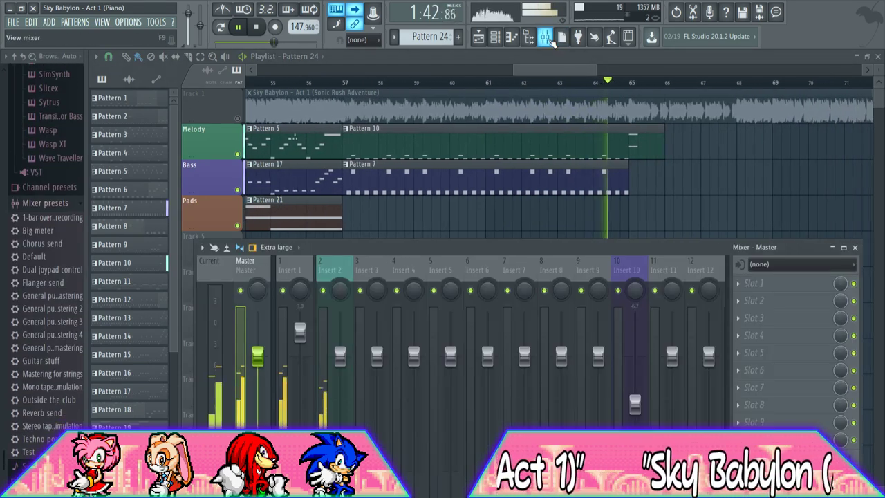
pyautogui.click(257, 29)
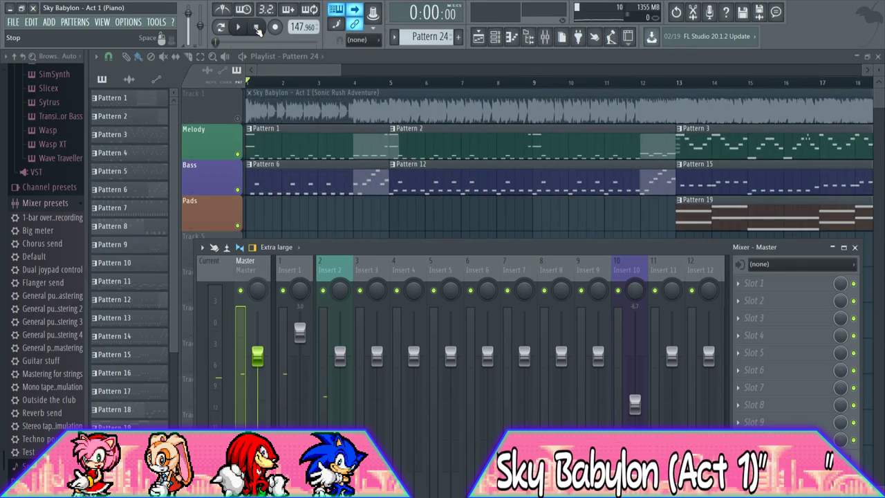
pyautogui.moveTo(340, 67); pyautogui.dragTo(716, 67)
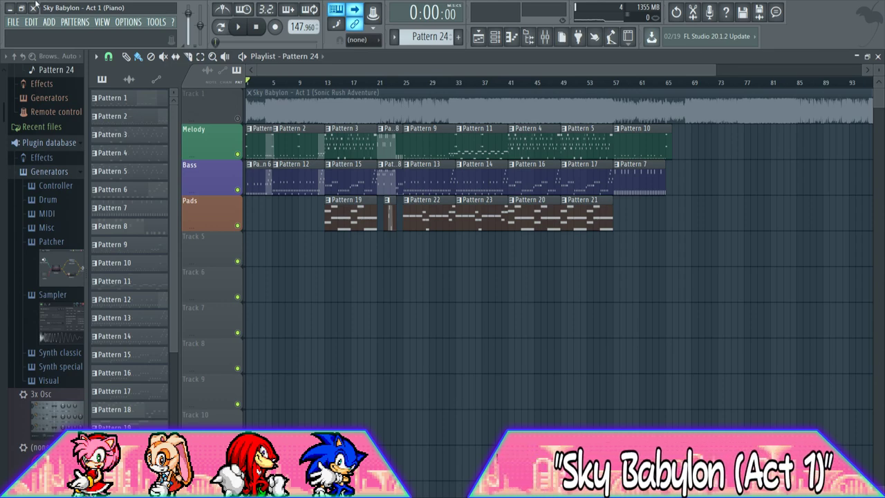
pyautogui.moveTo(707, 70); pyautogui.dragTo(548, 71)
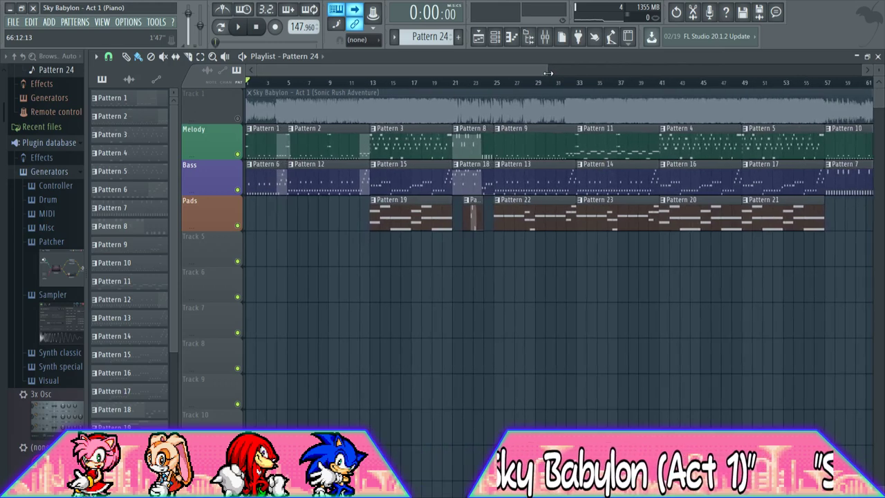